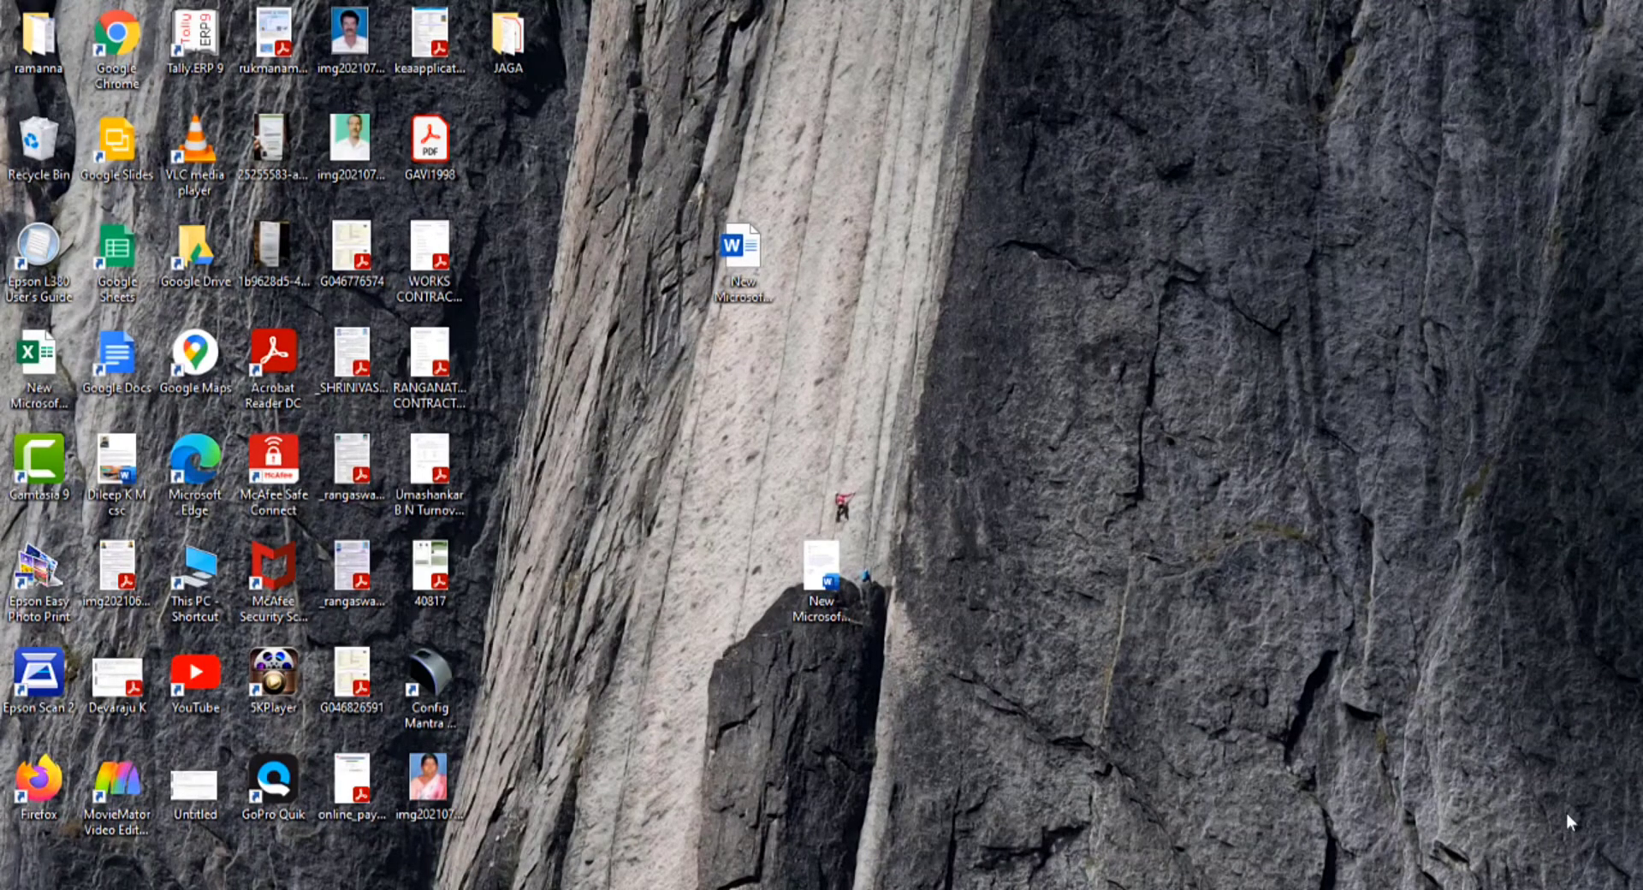
- Launch Excel from the Run dialog by entering 'excel' to open a blank workbook
key(super+r)
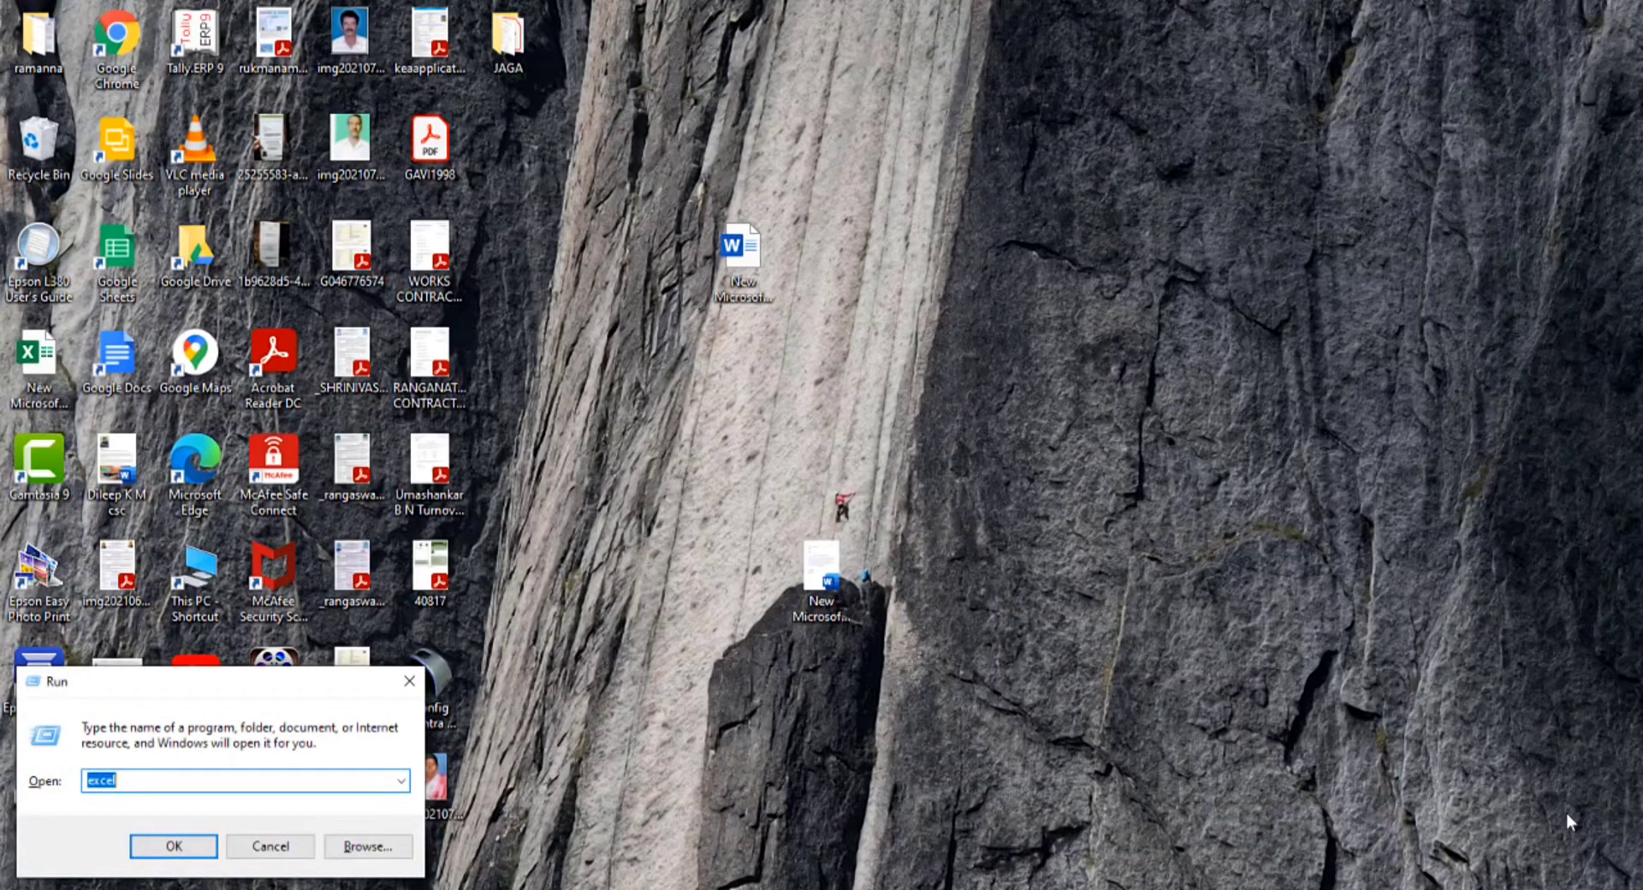
text(ex)
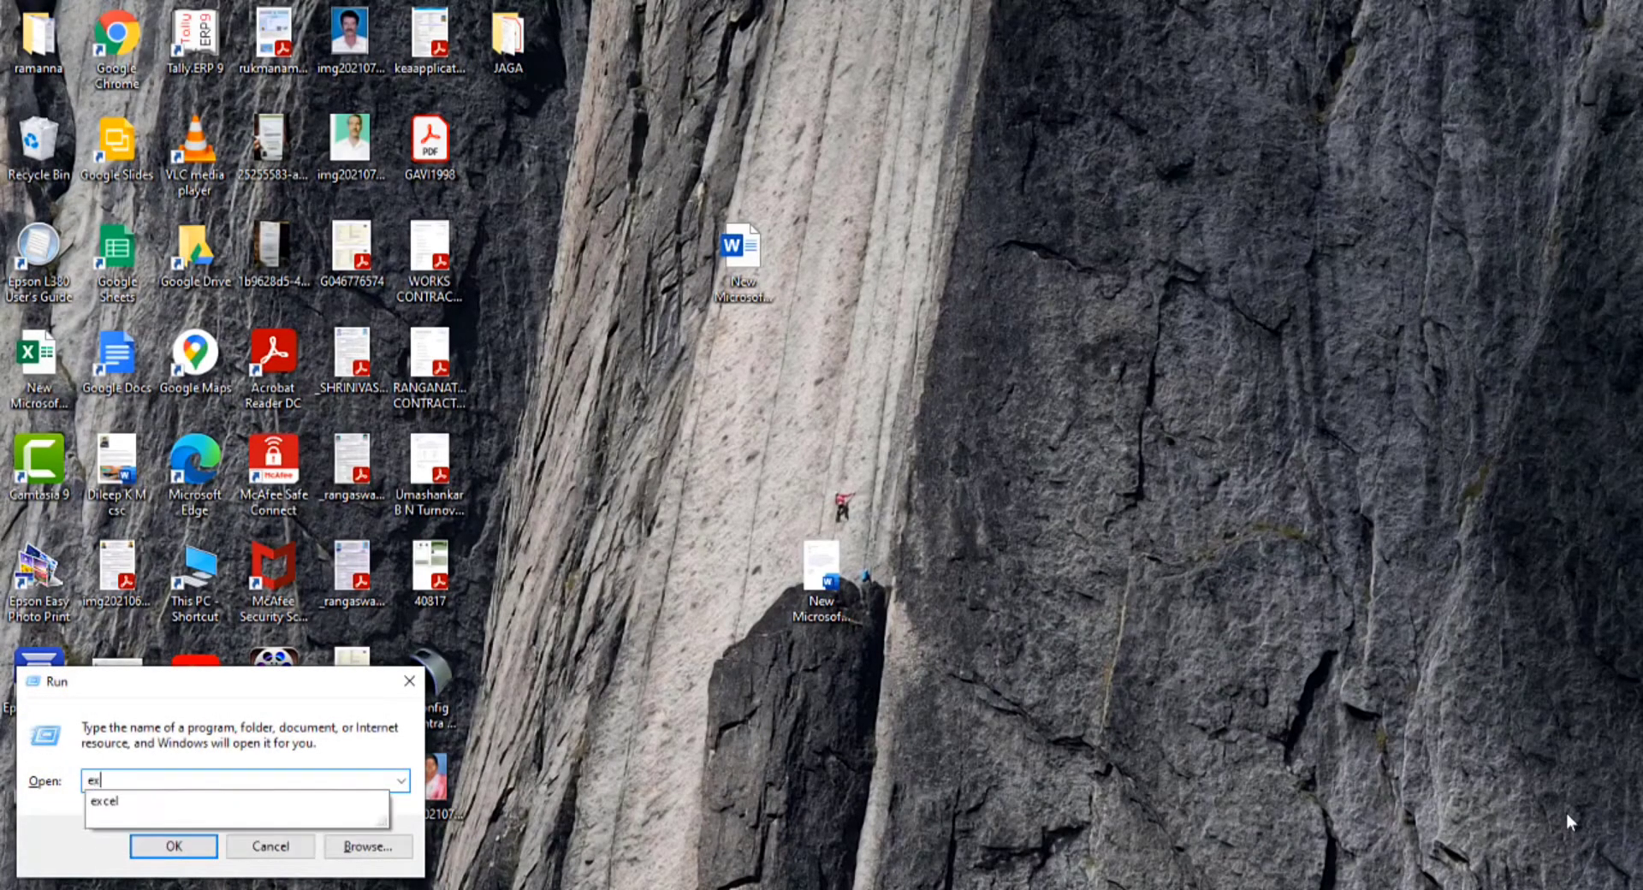
text(cel)
key(Return)
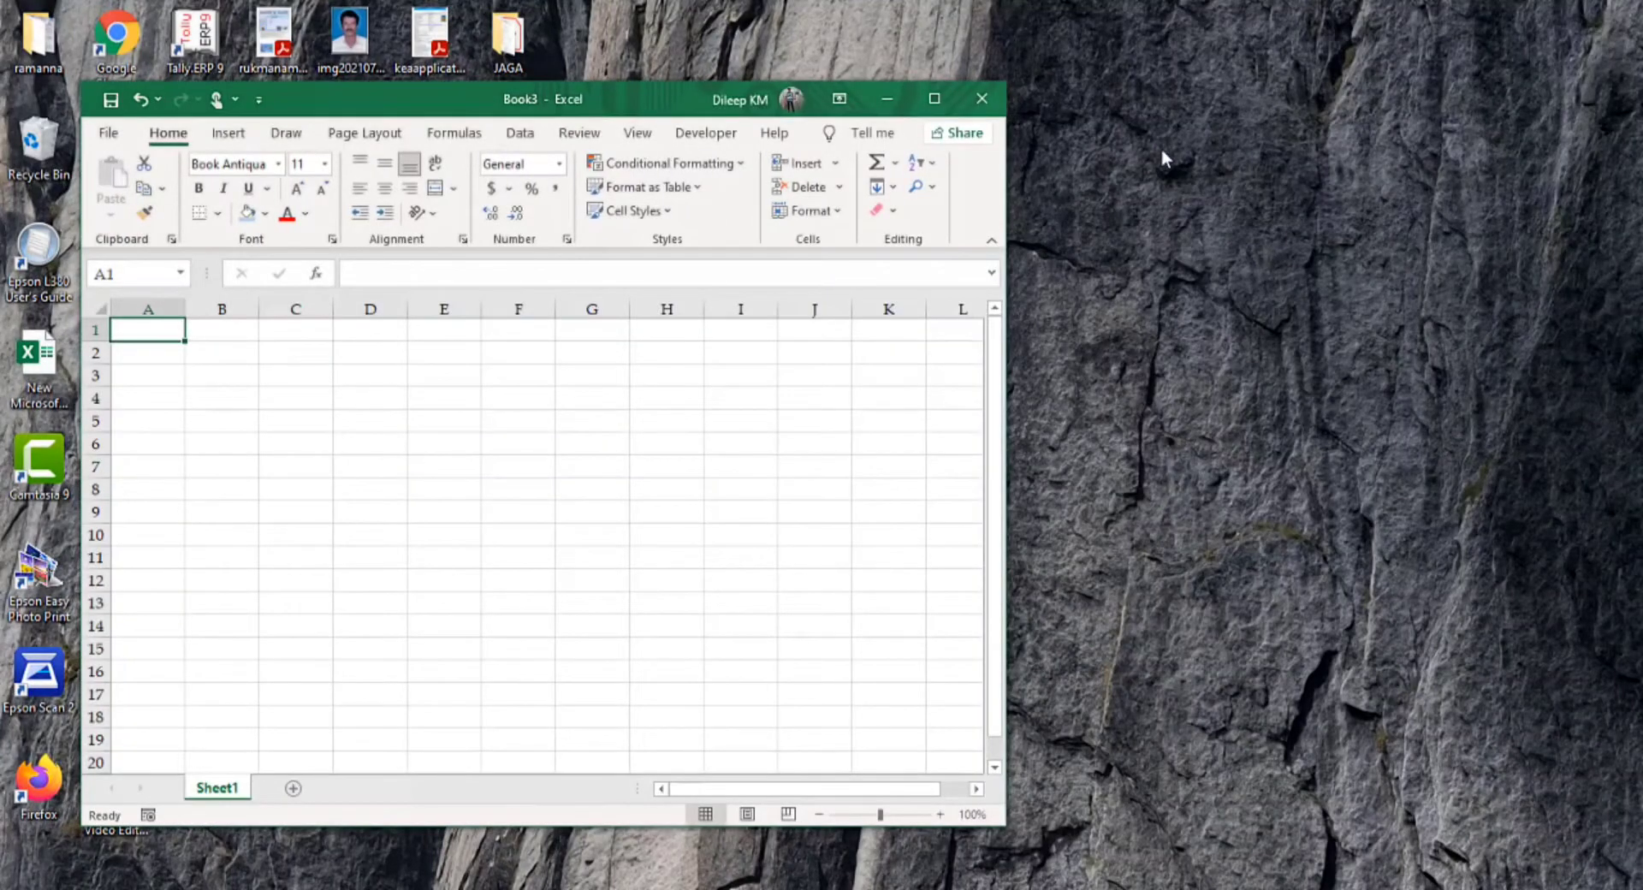
- Maximize the Excel window and enter the title 'Daily Sales Register' in cell B3
click(934, 99)
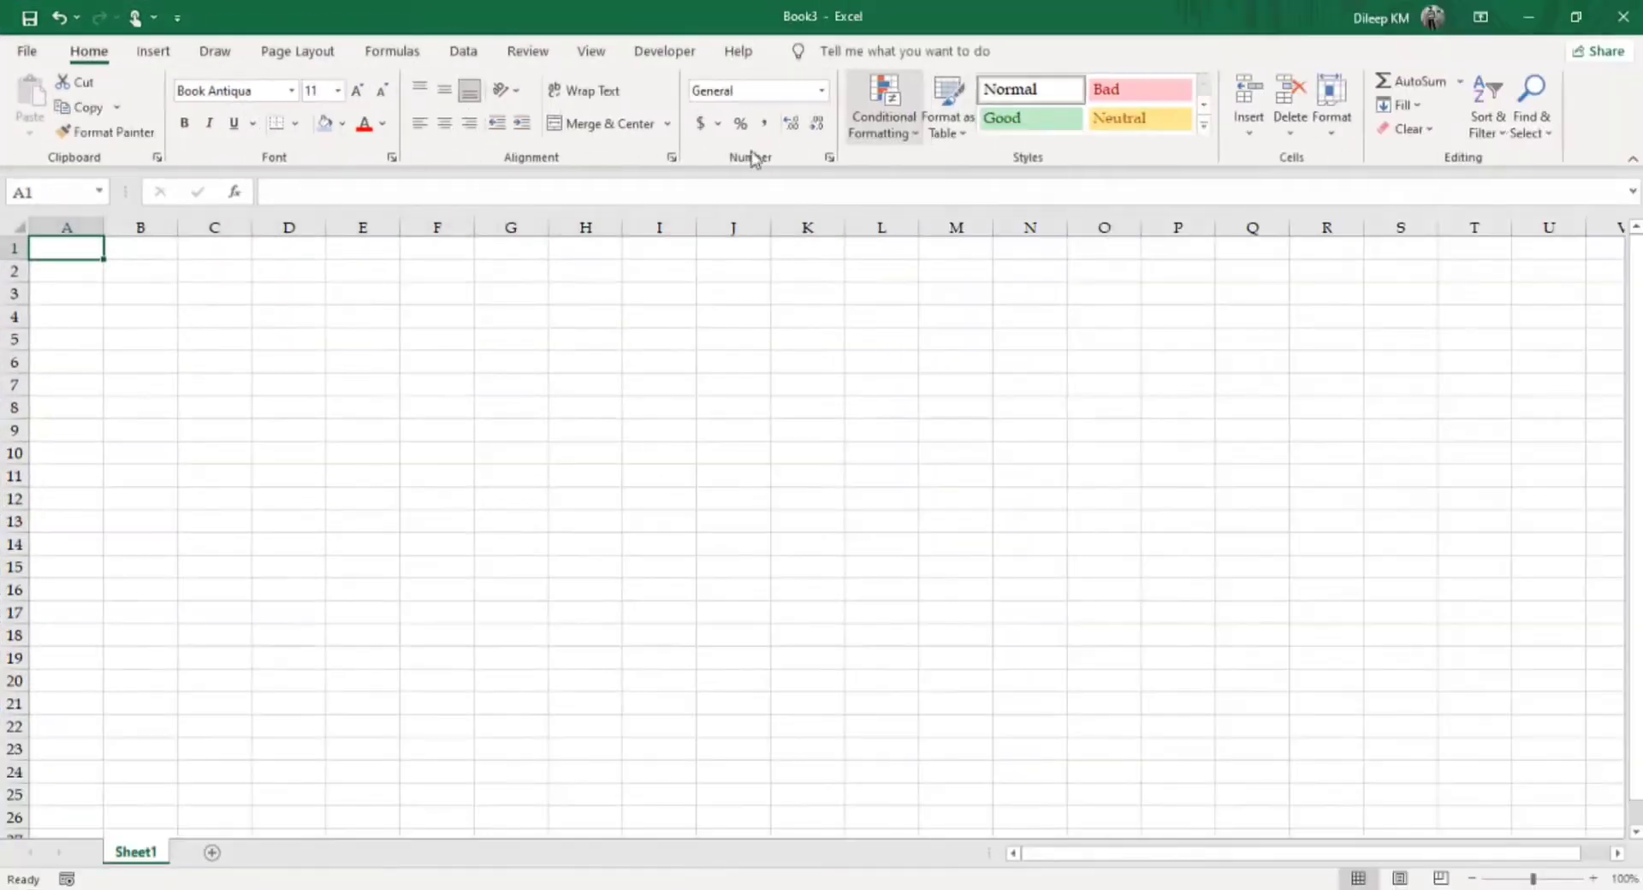
click(161, 293)
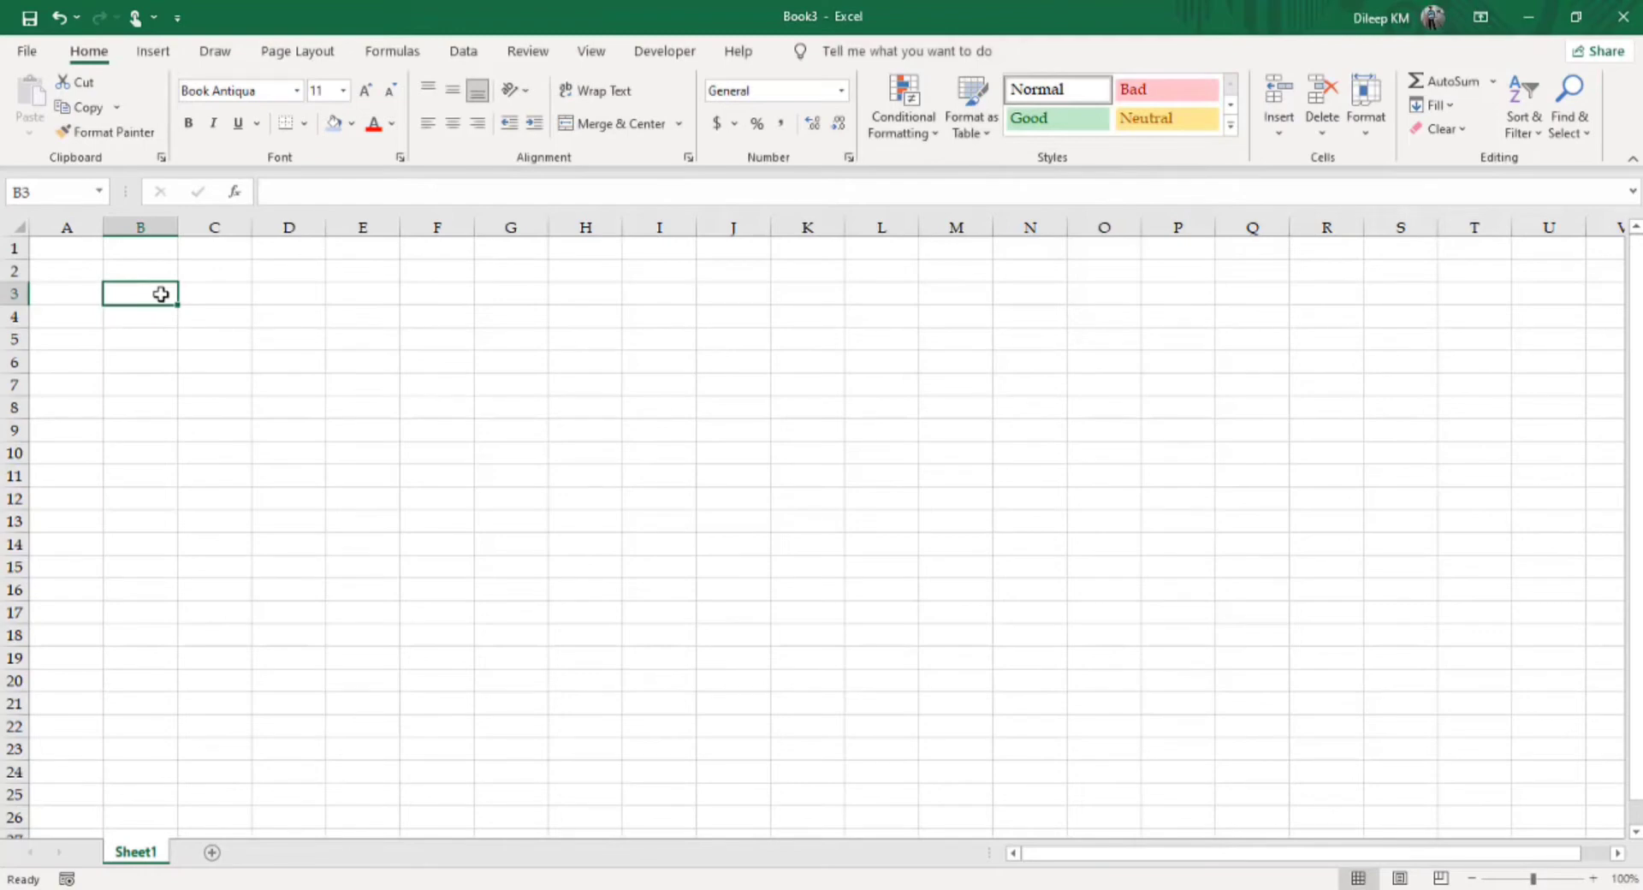
text(Dail)
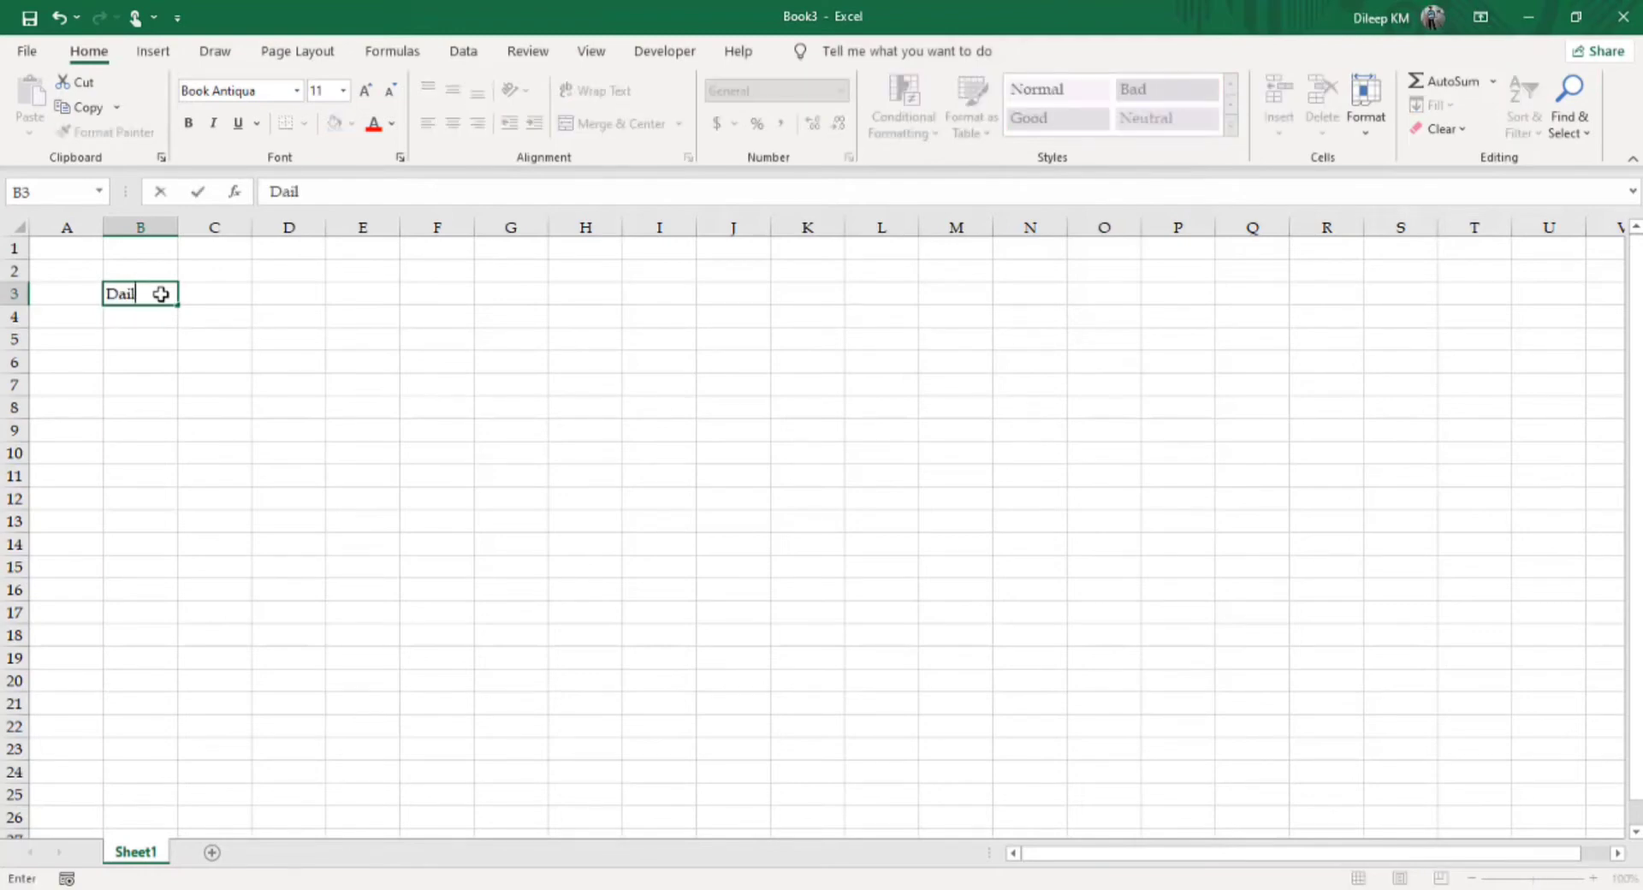
text(y Sales )
text(Regis)
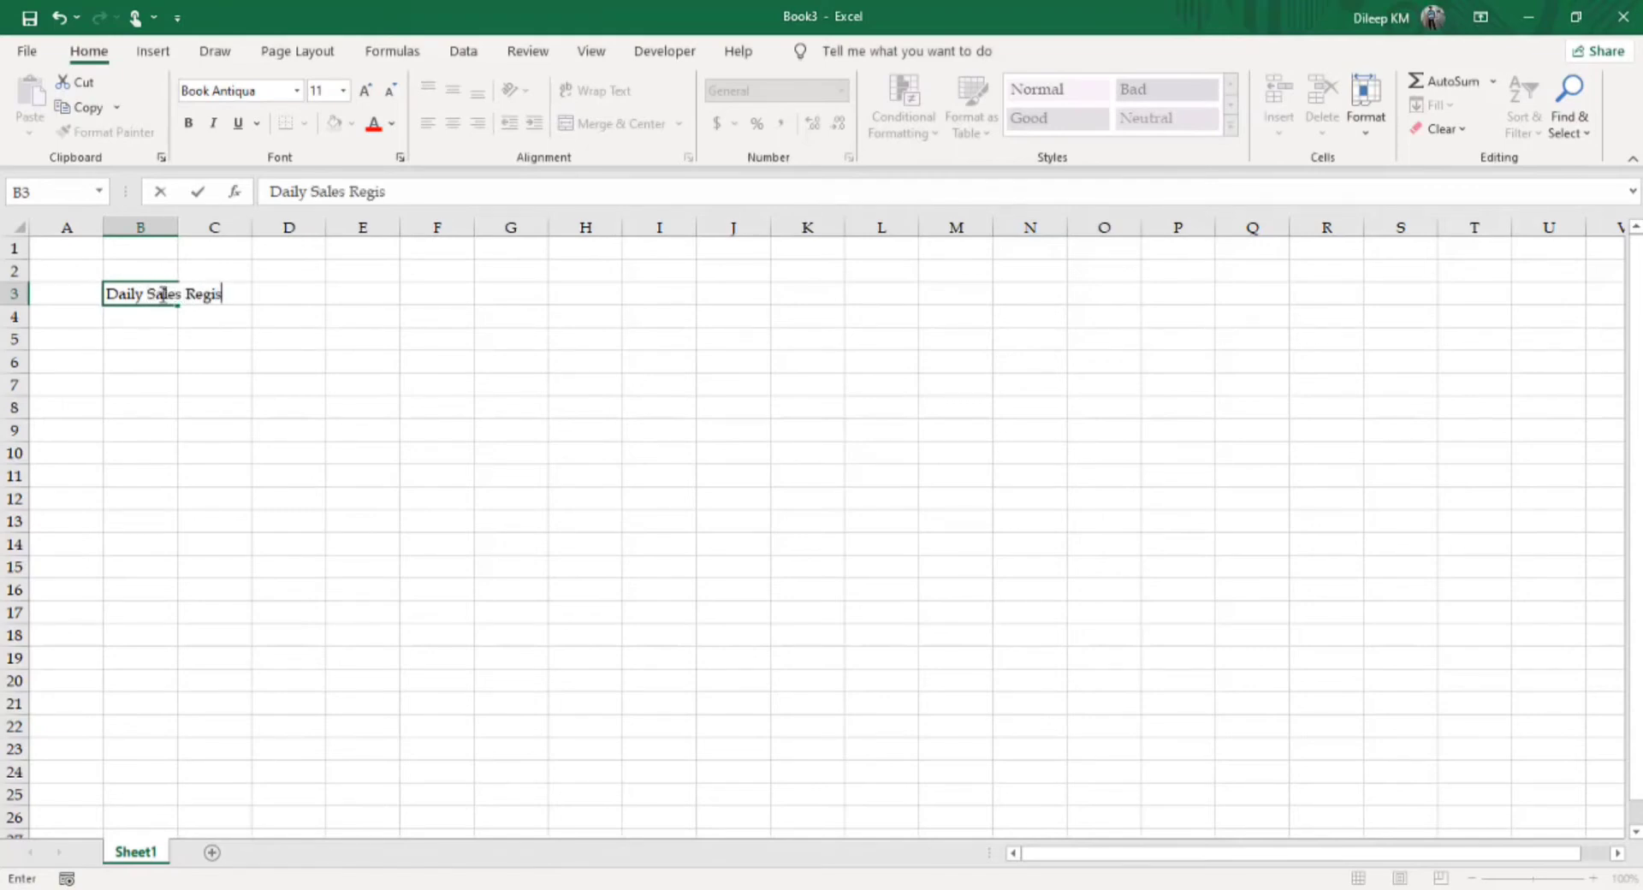
text(ter)
key(Return)
key(Return)
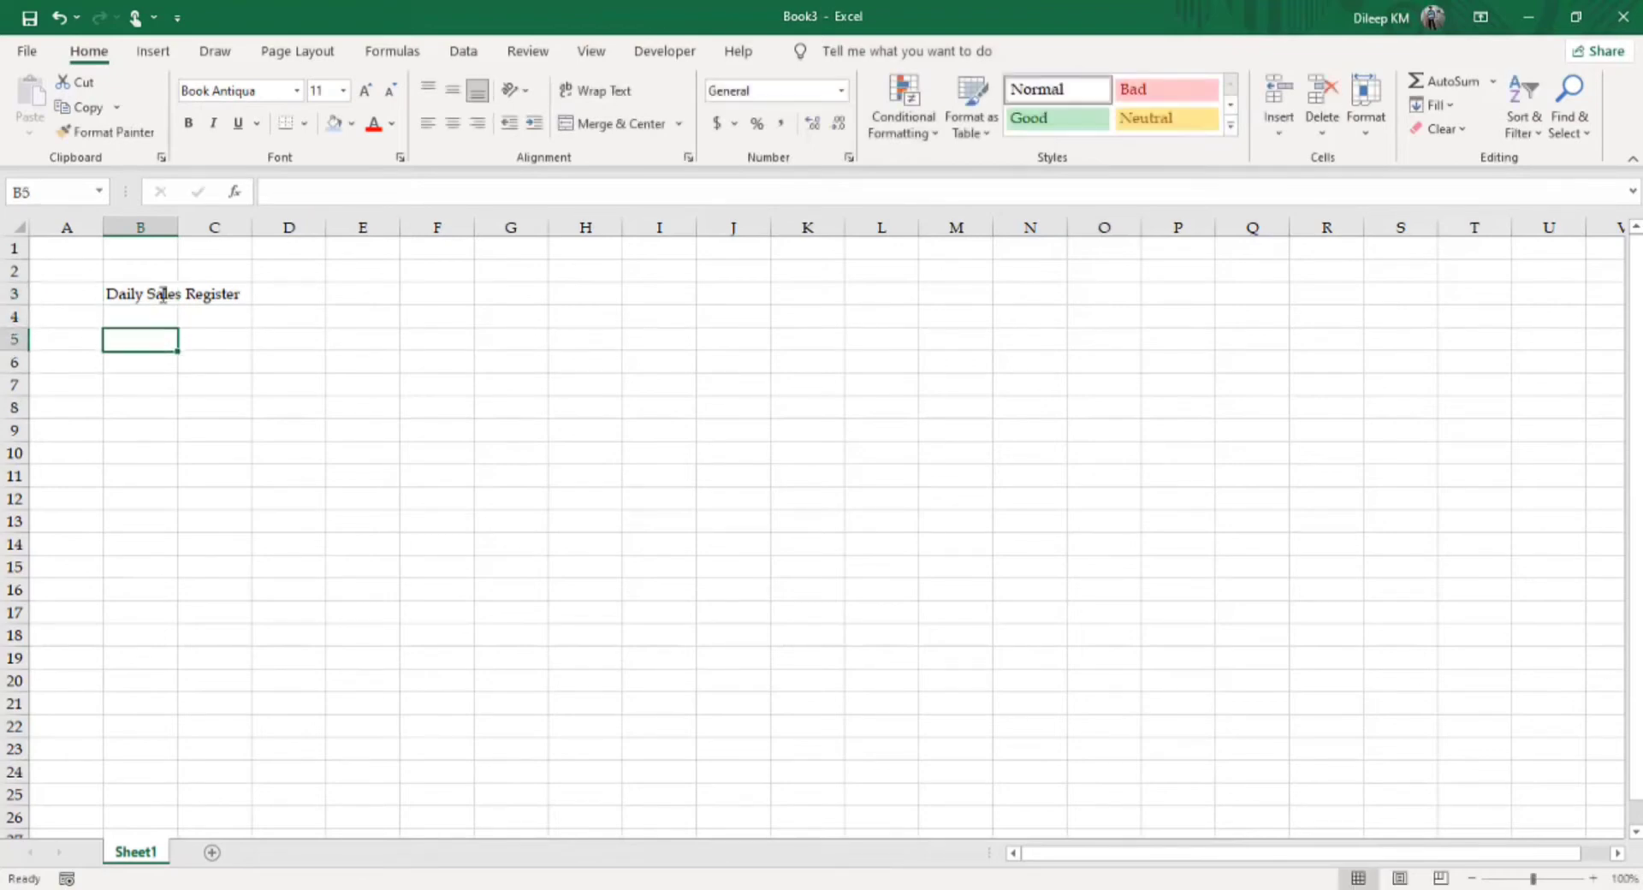
key(Up)
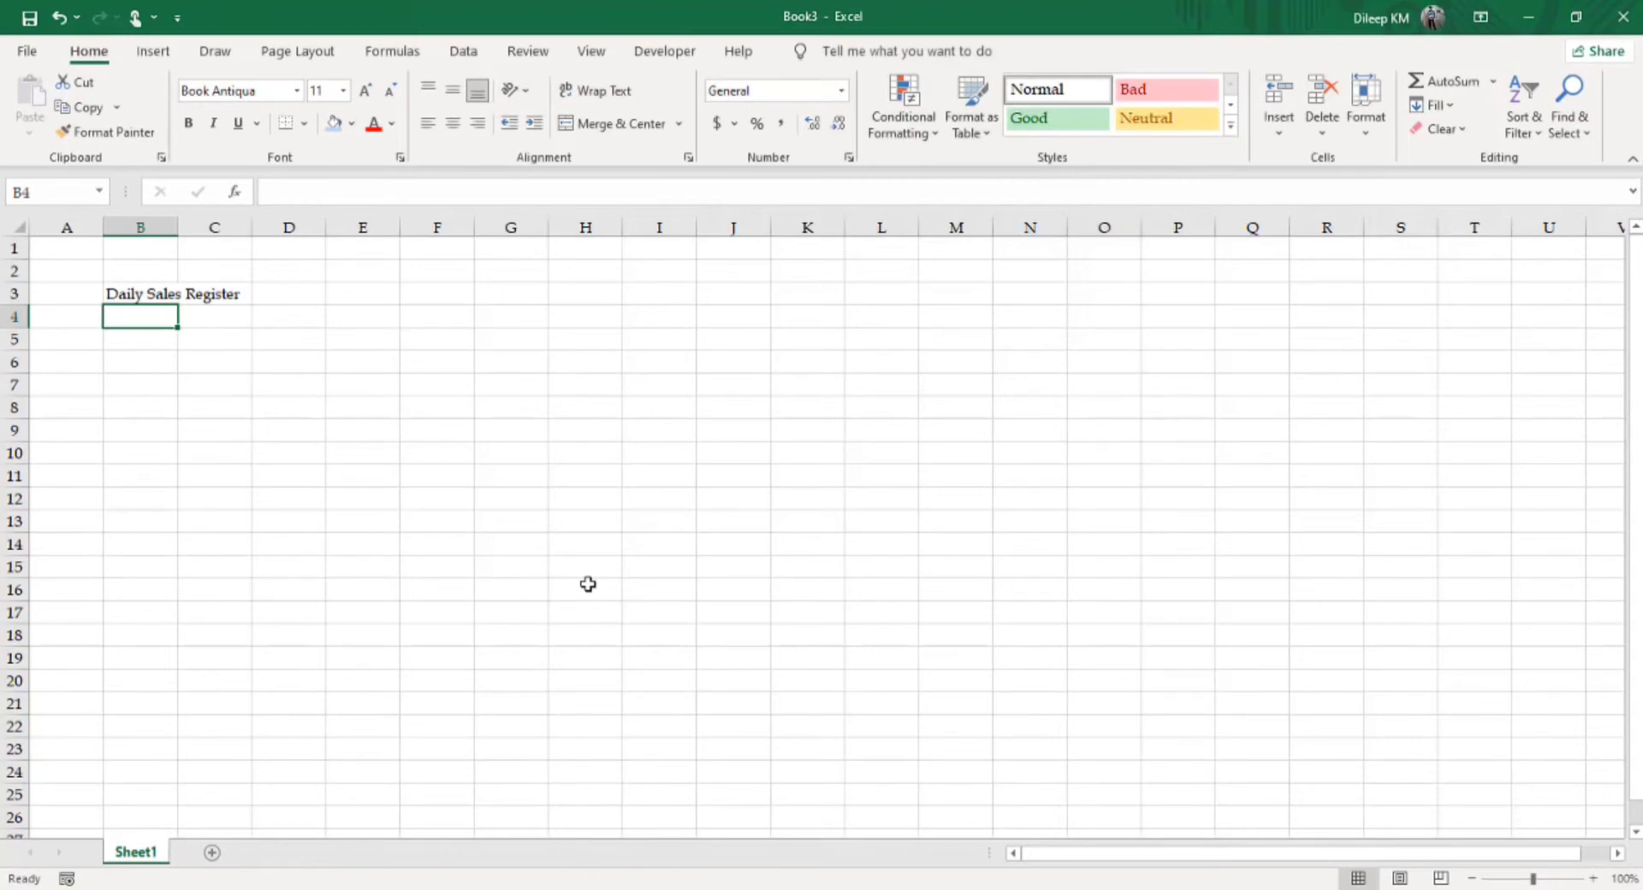
- Select all cells and apply a white Fill Color so the gridlines disappear
key(ctrl+a)
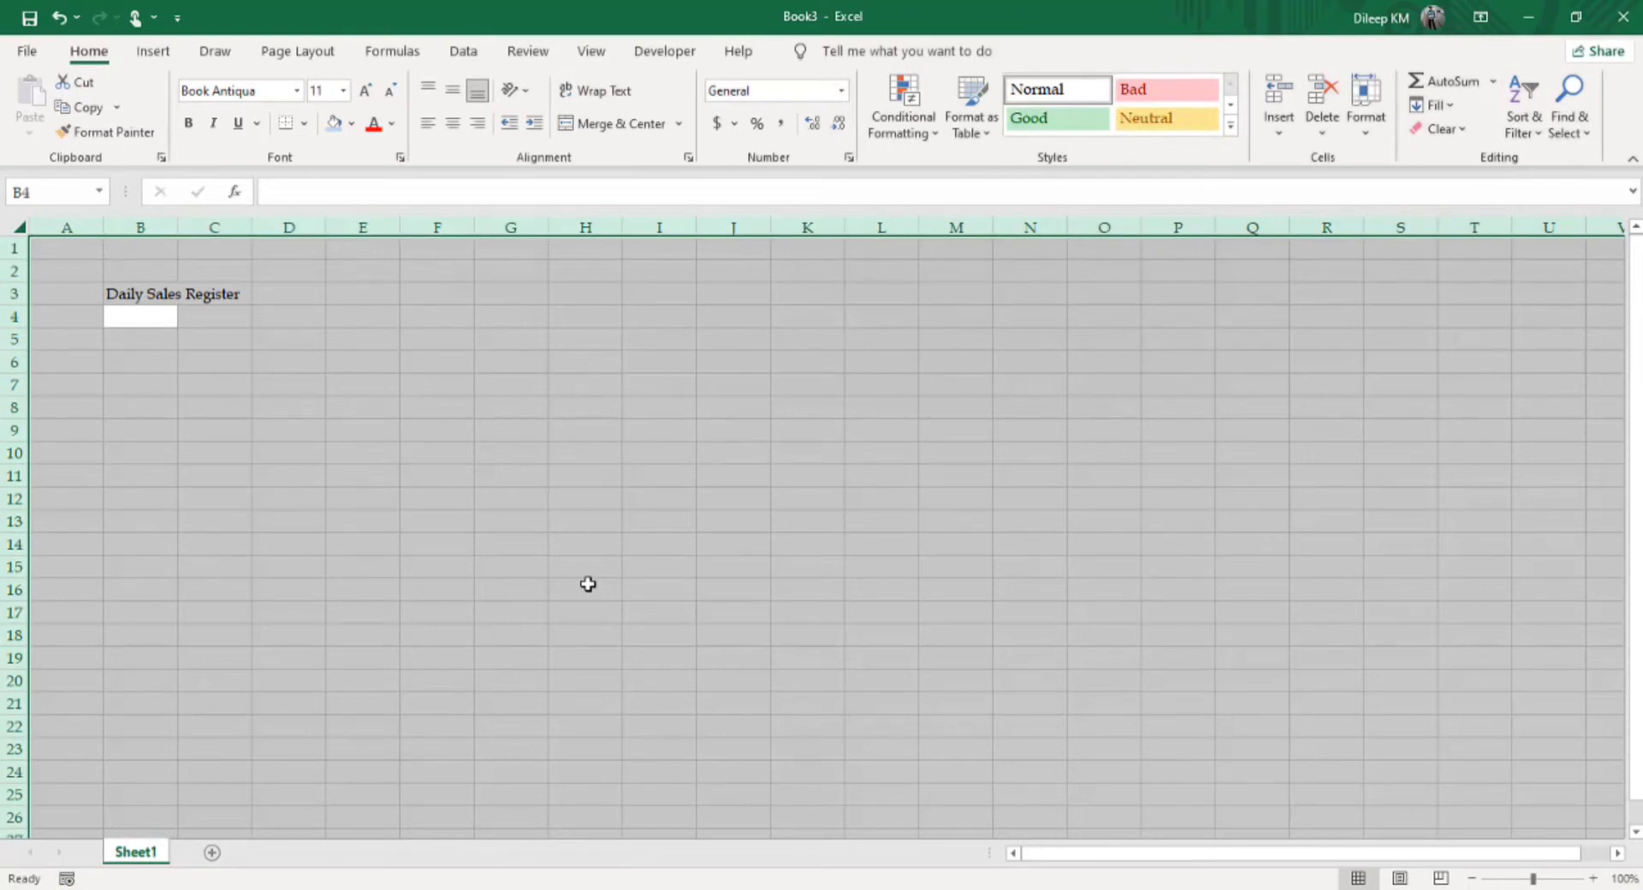
key(alt+h)
key(h)
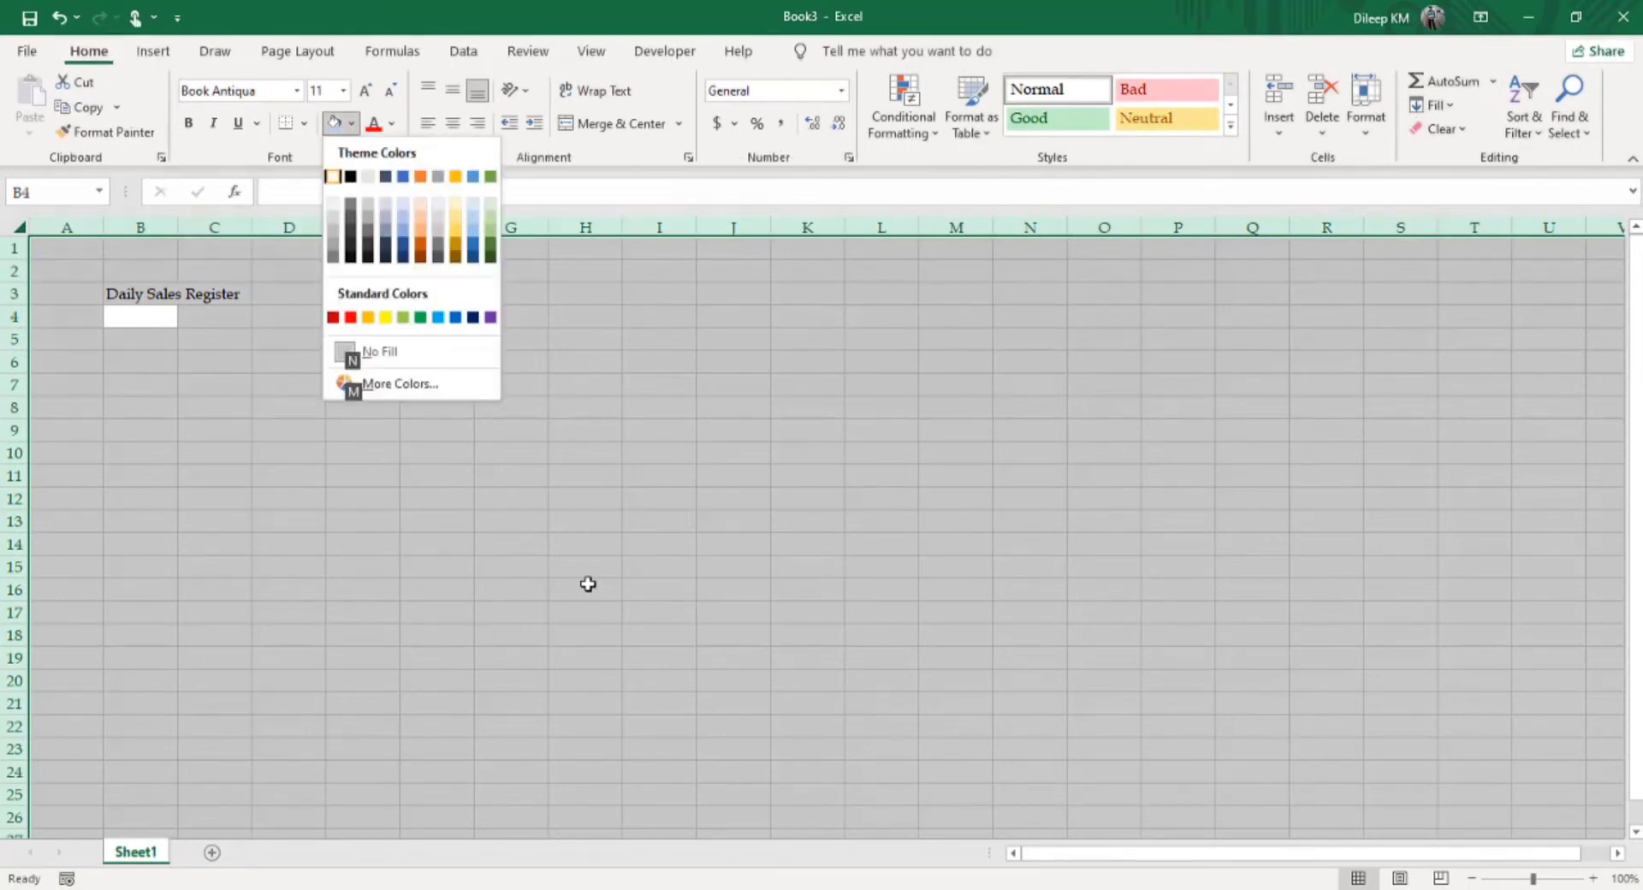
key(Return)
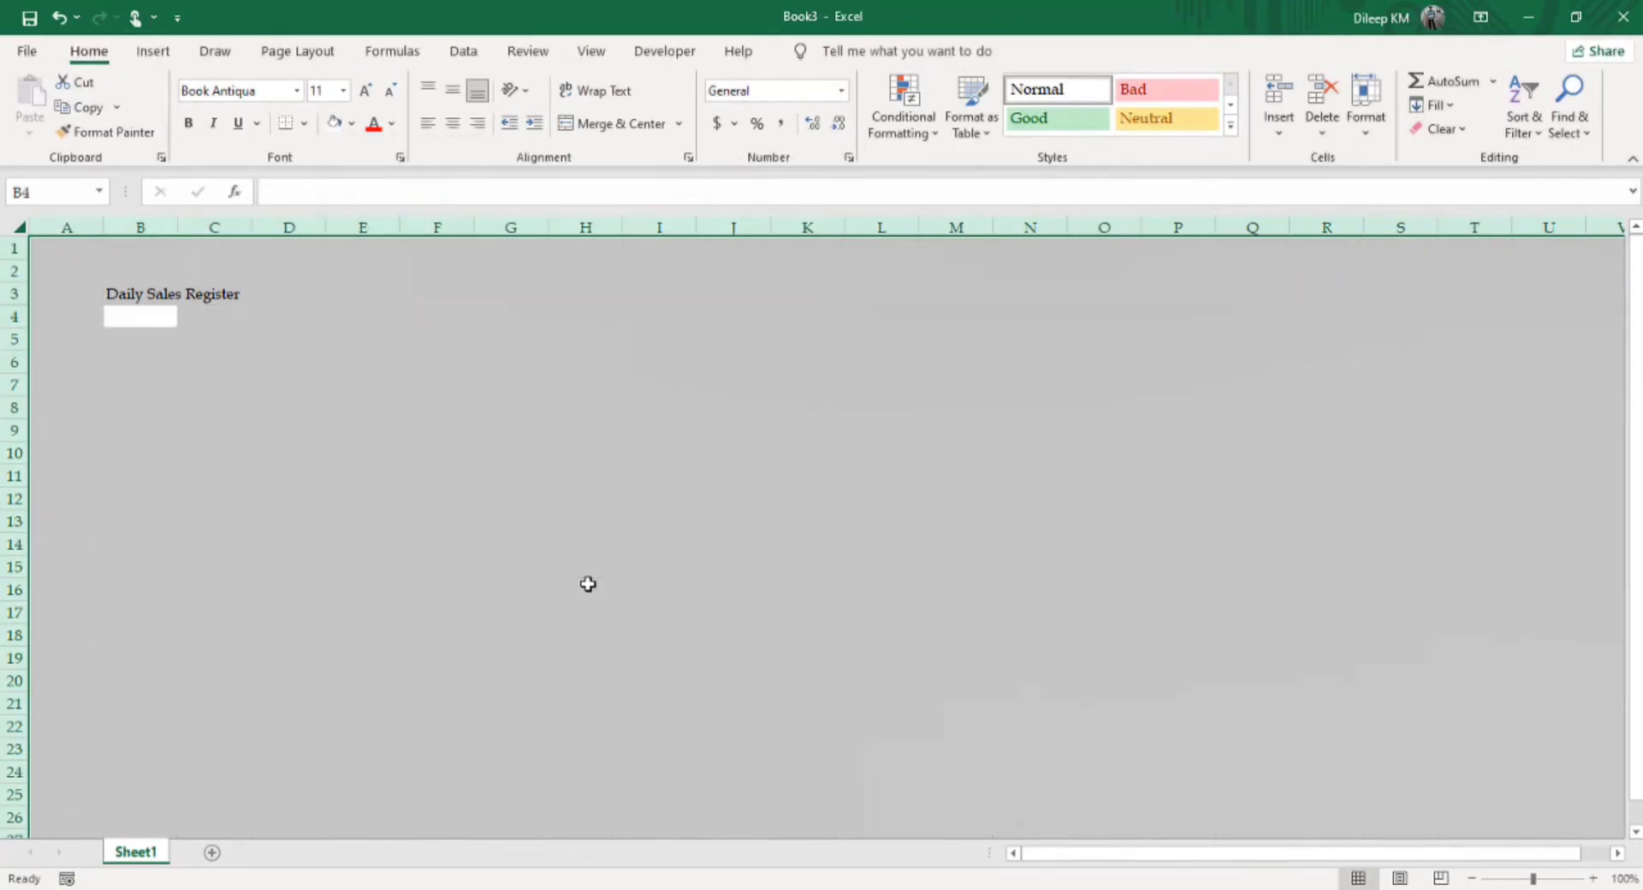
key(Down)
key(Down)
key(Down)
key(Up)
key(Up)
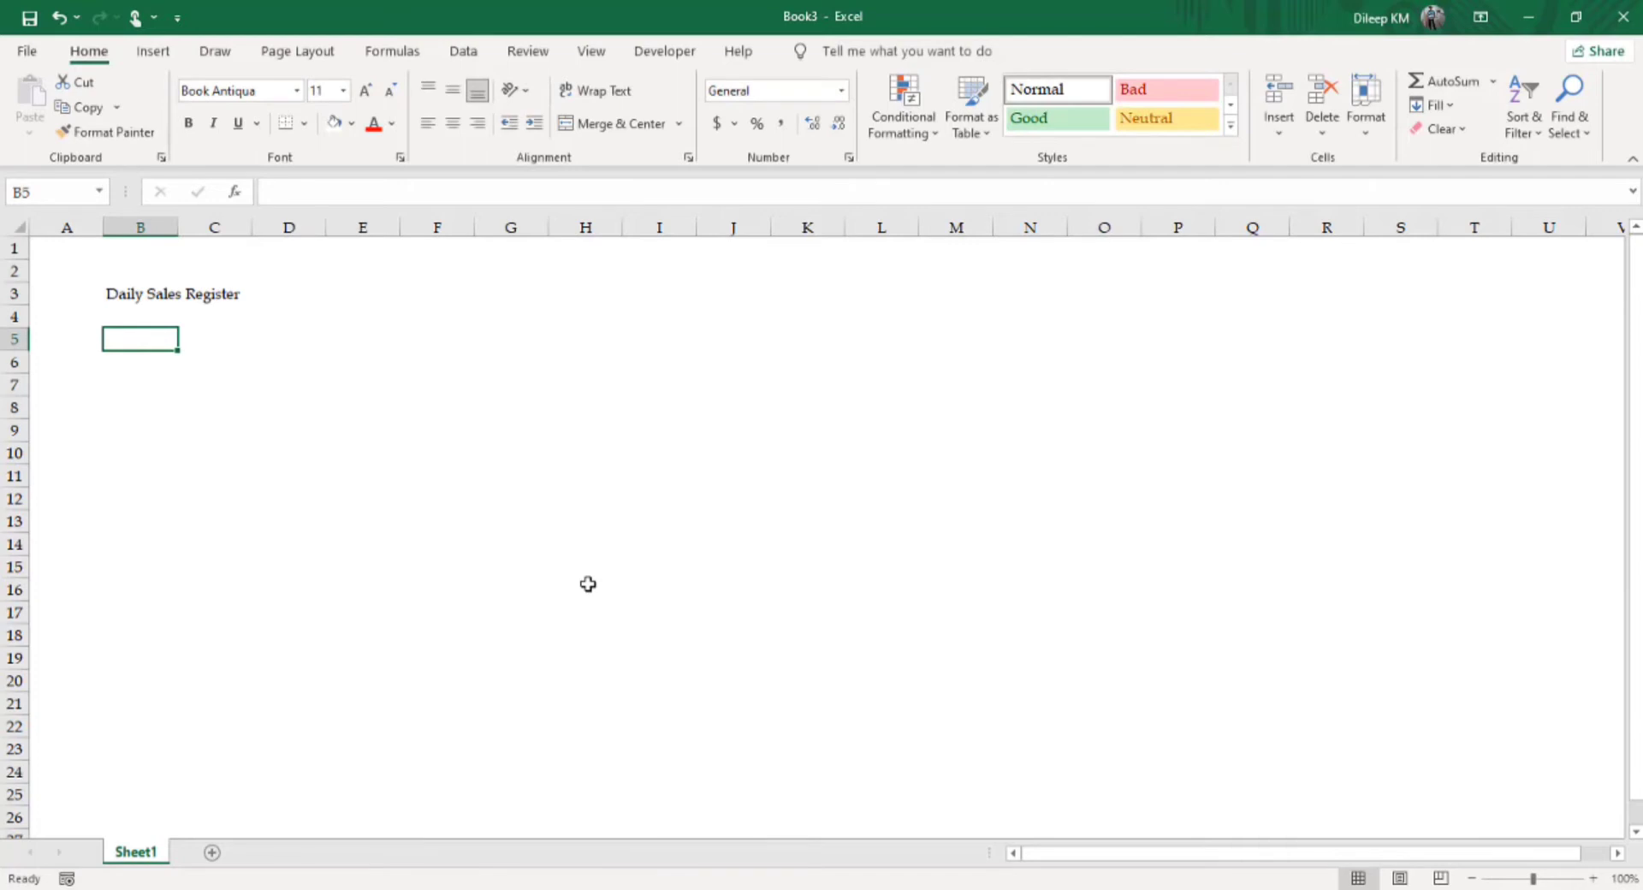
key(Down)
key(Down)
key(Up)
key(Up)
key(Down)
key(Down)
- Label cell C6 'Day' and cell C7 'Date'
key(Right)
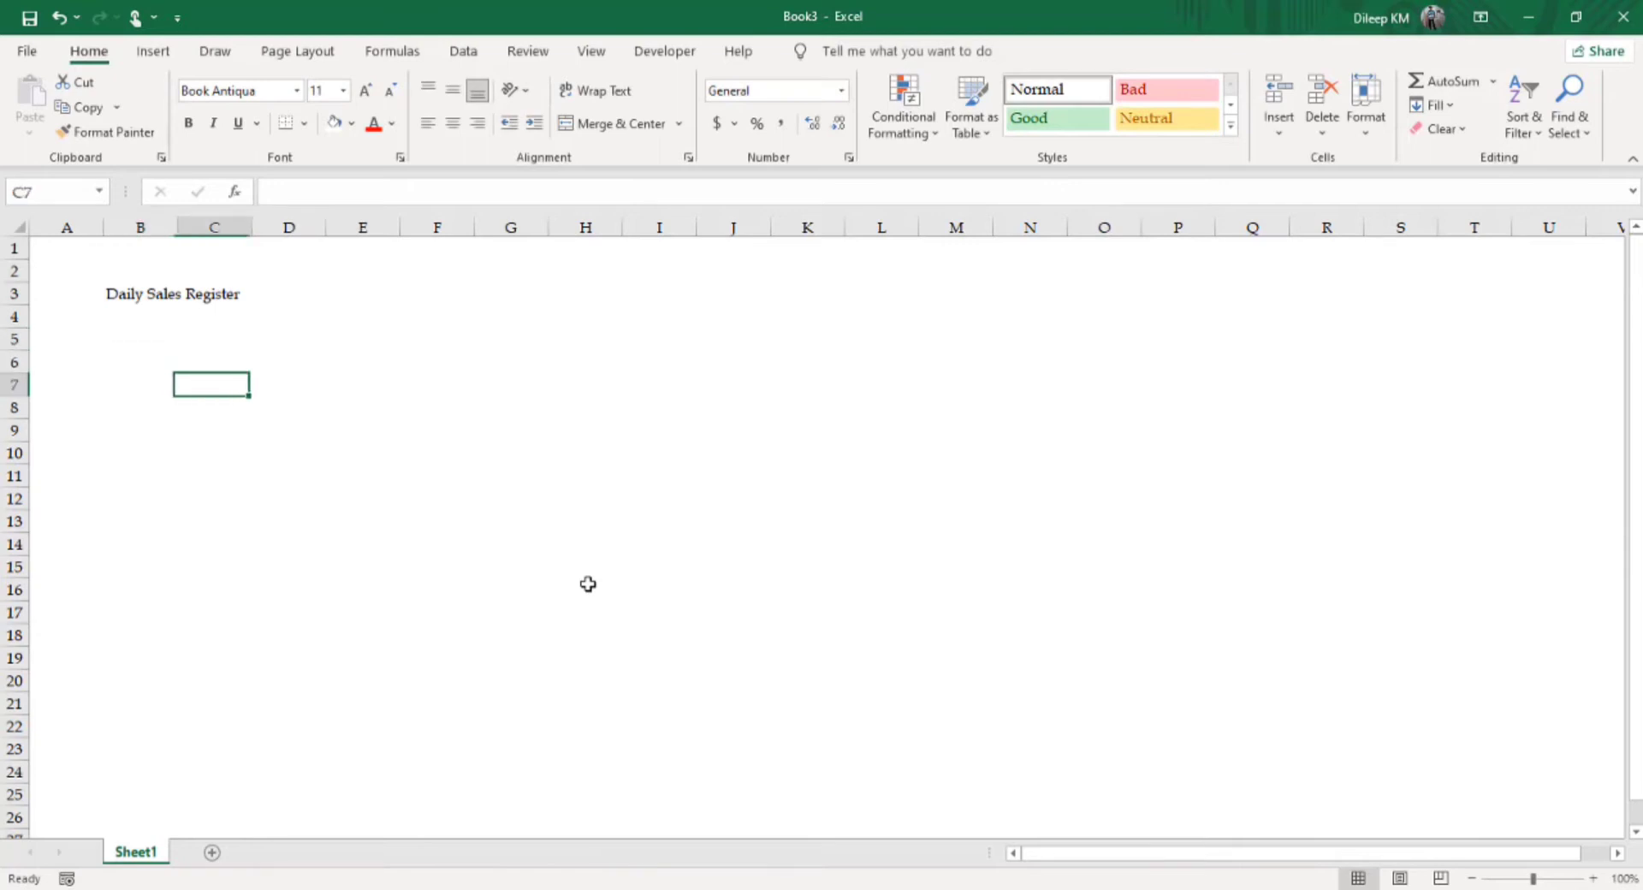
key(Up)
text(Da)
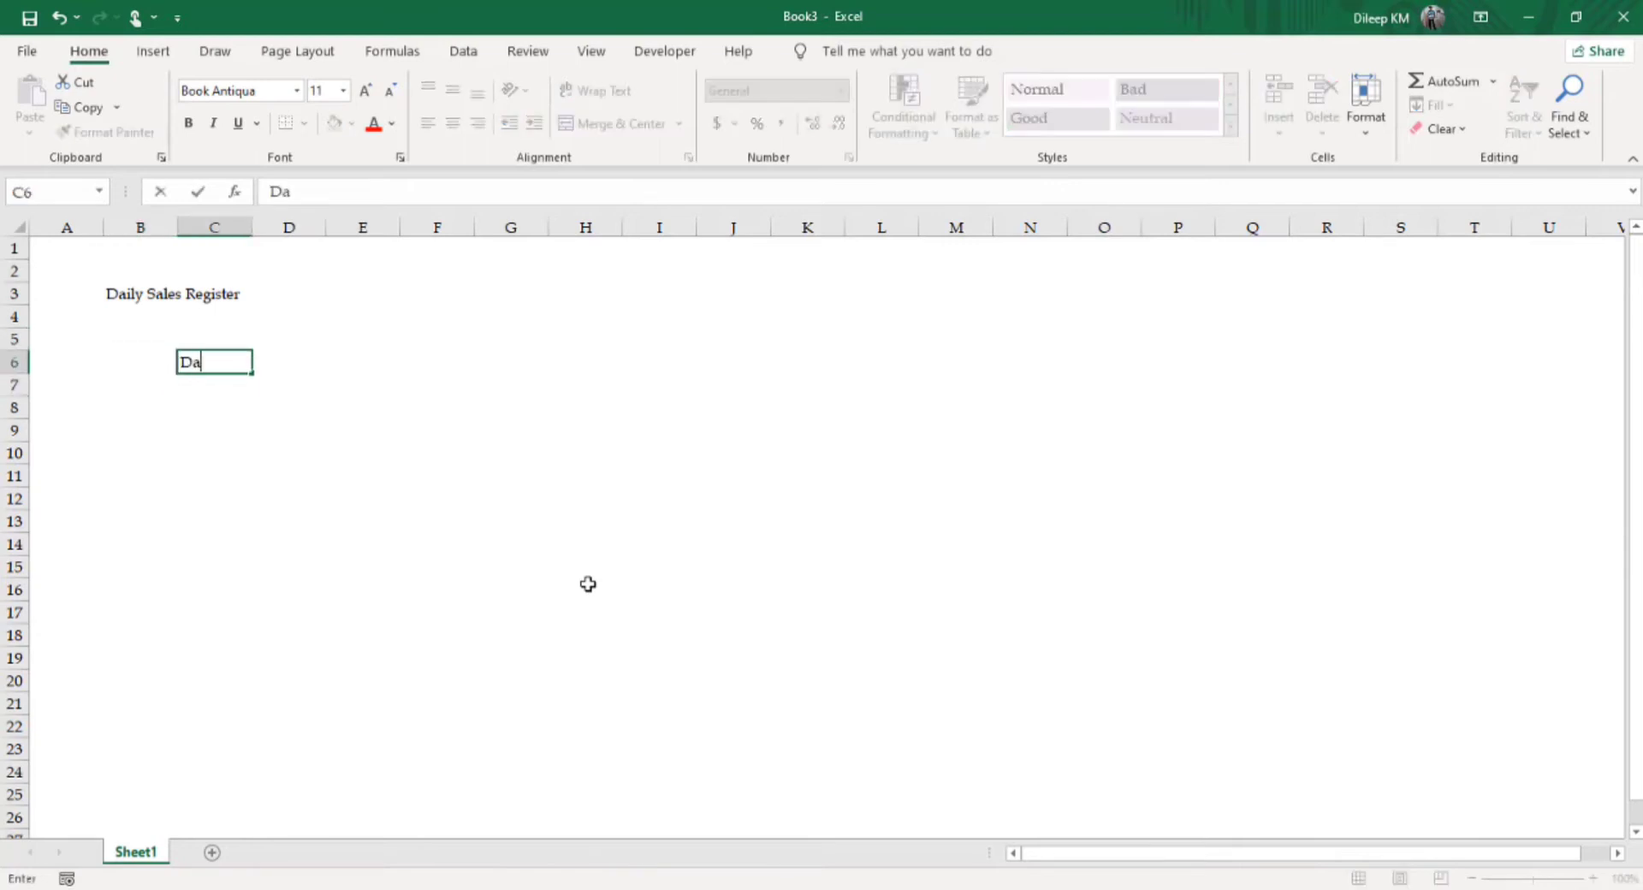
text(y)
key(Return)
text(D)
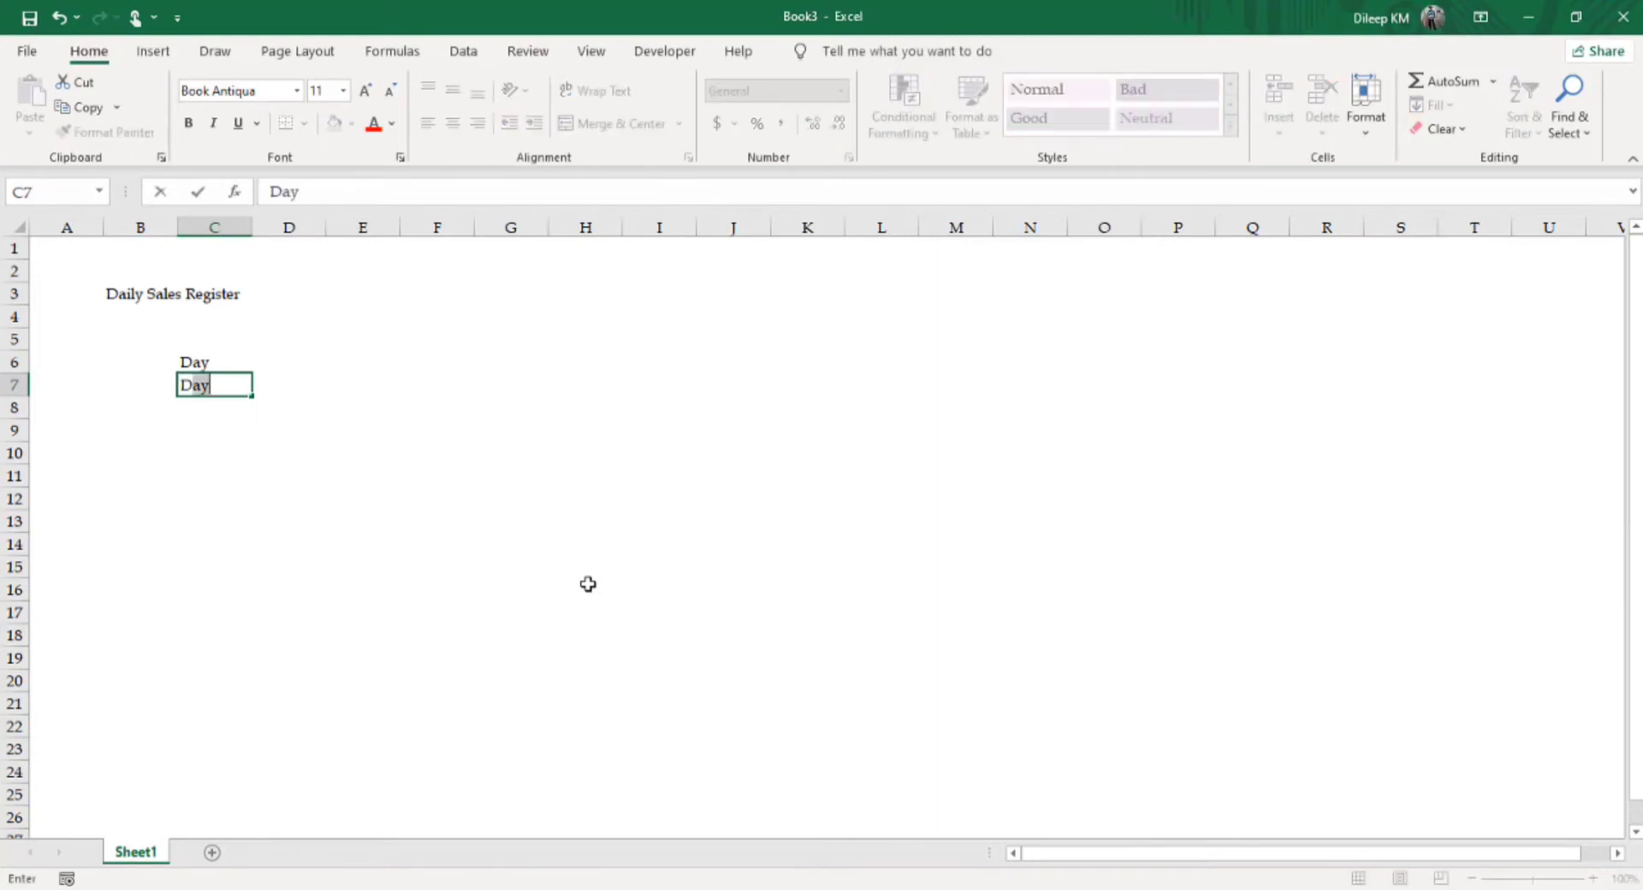
text(ate)
key(Return)
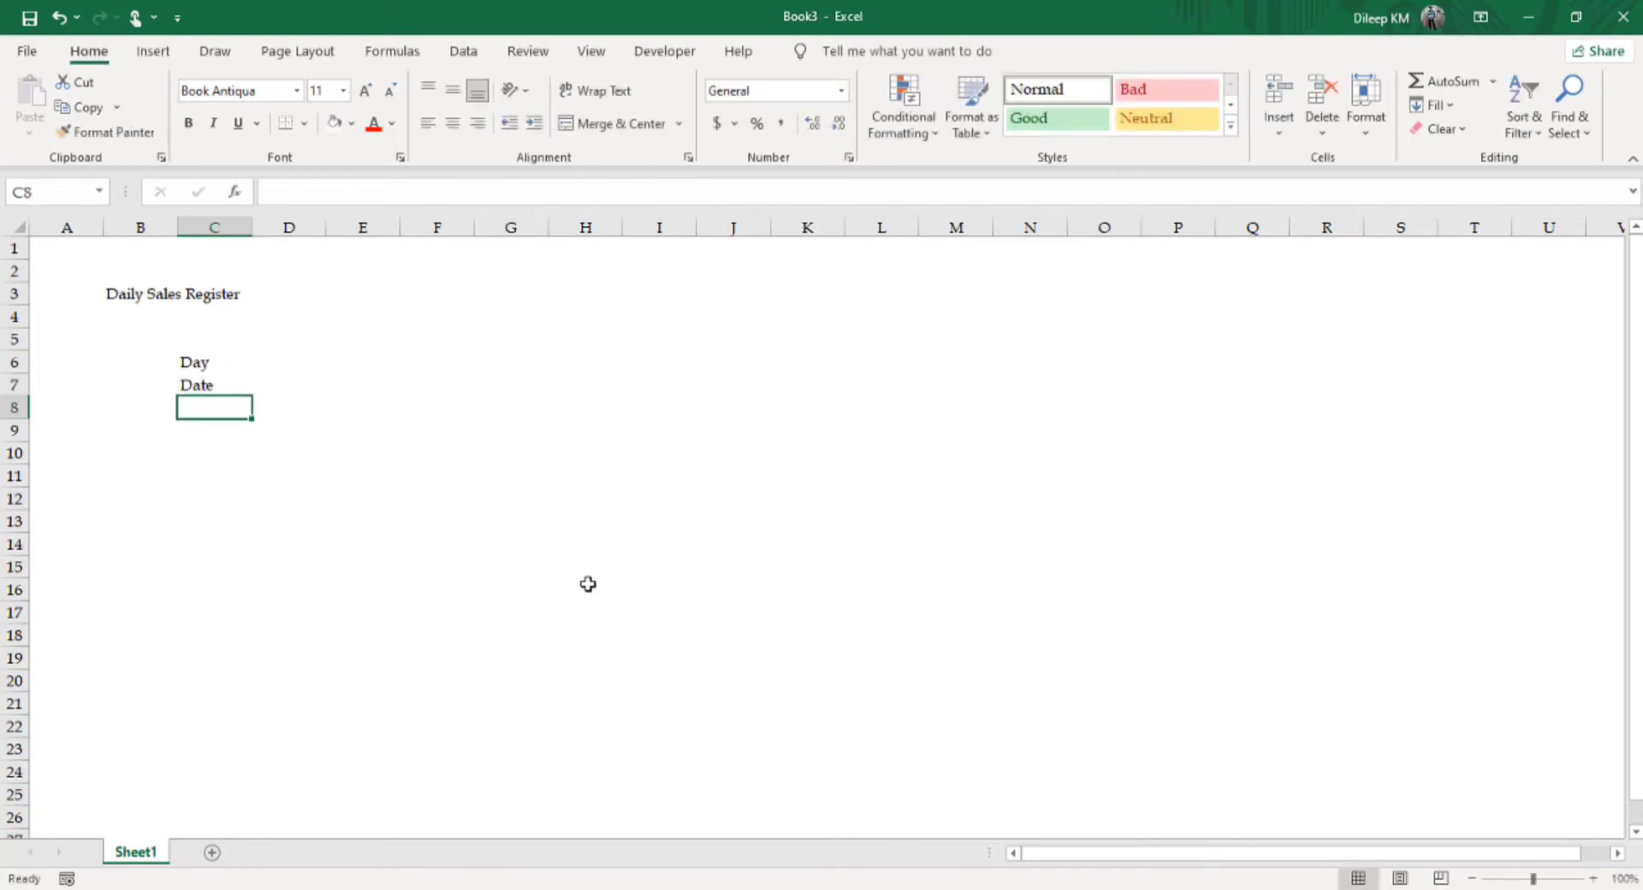
- Enter the first date 01/08/2021 in cell D7
key(Up)
key(Right)
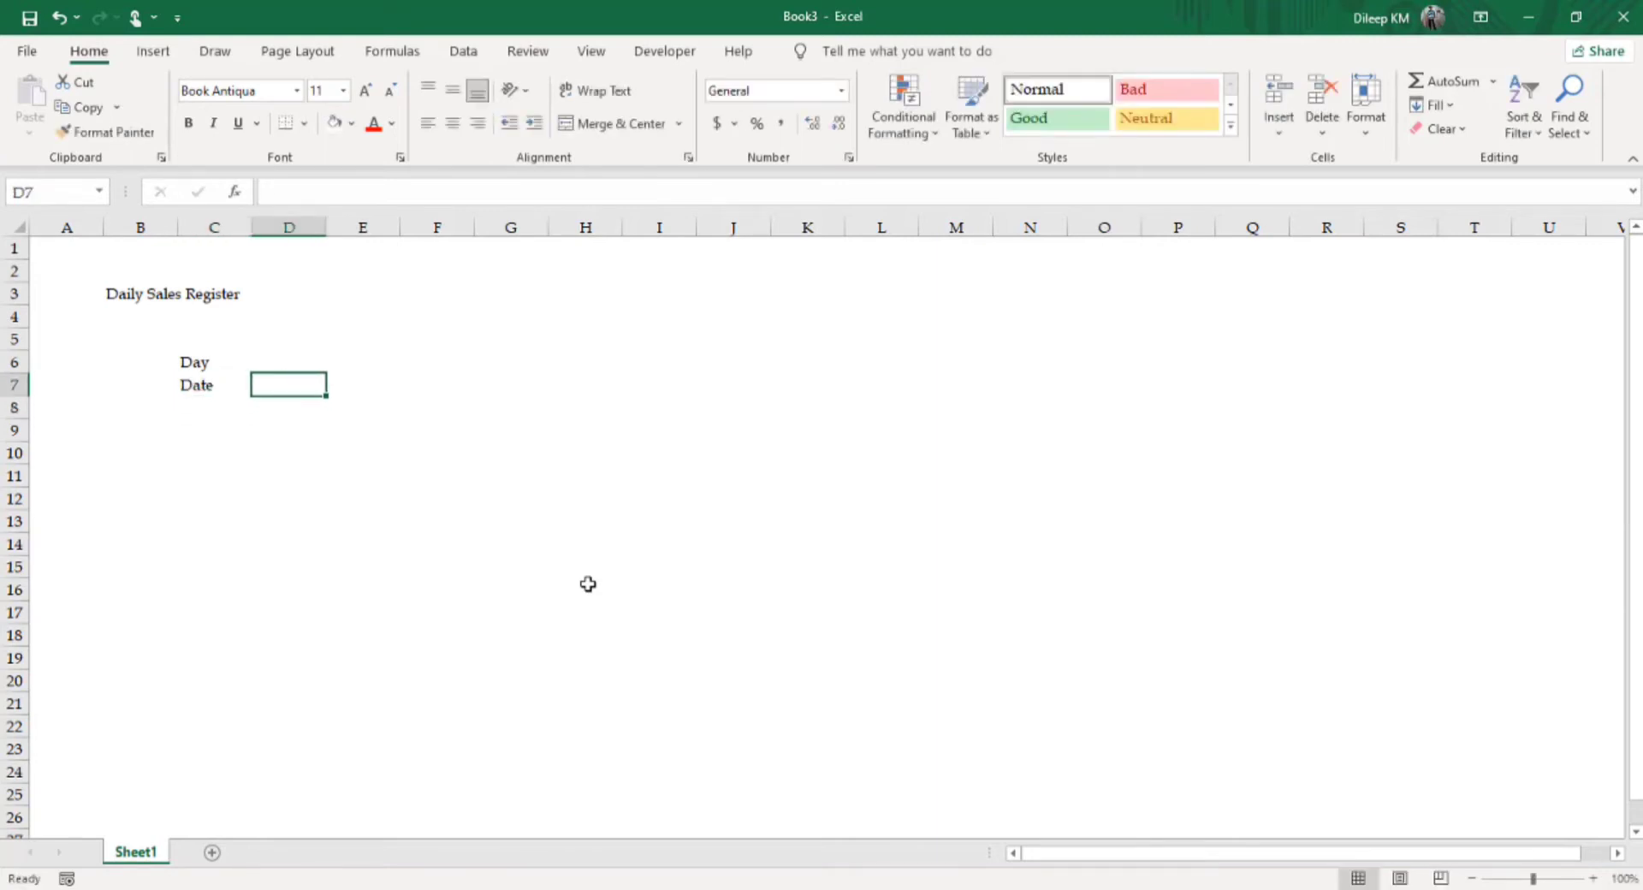
text(01/)
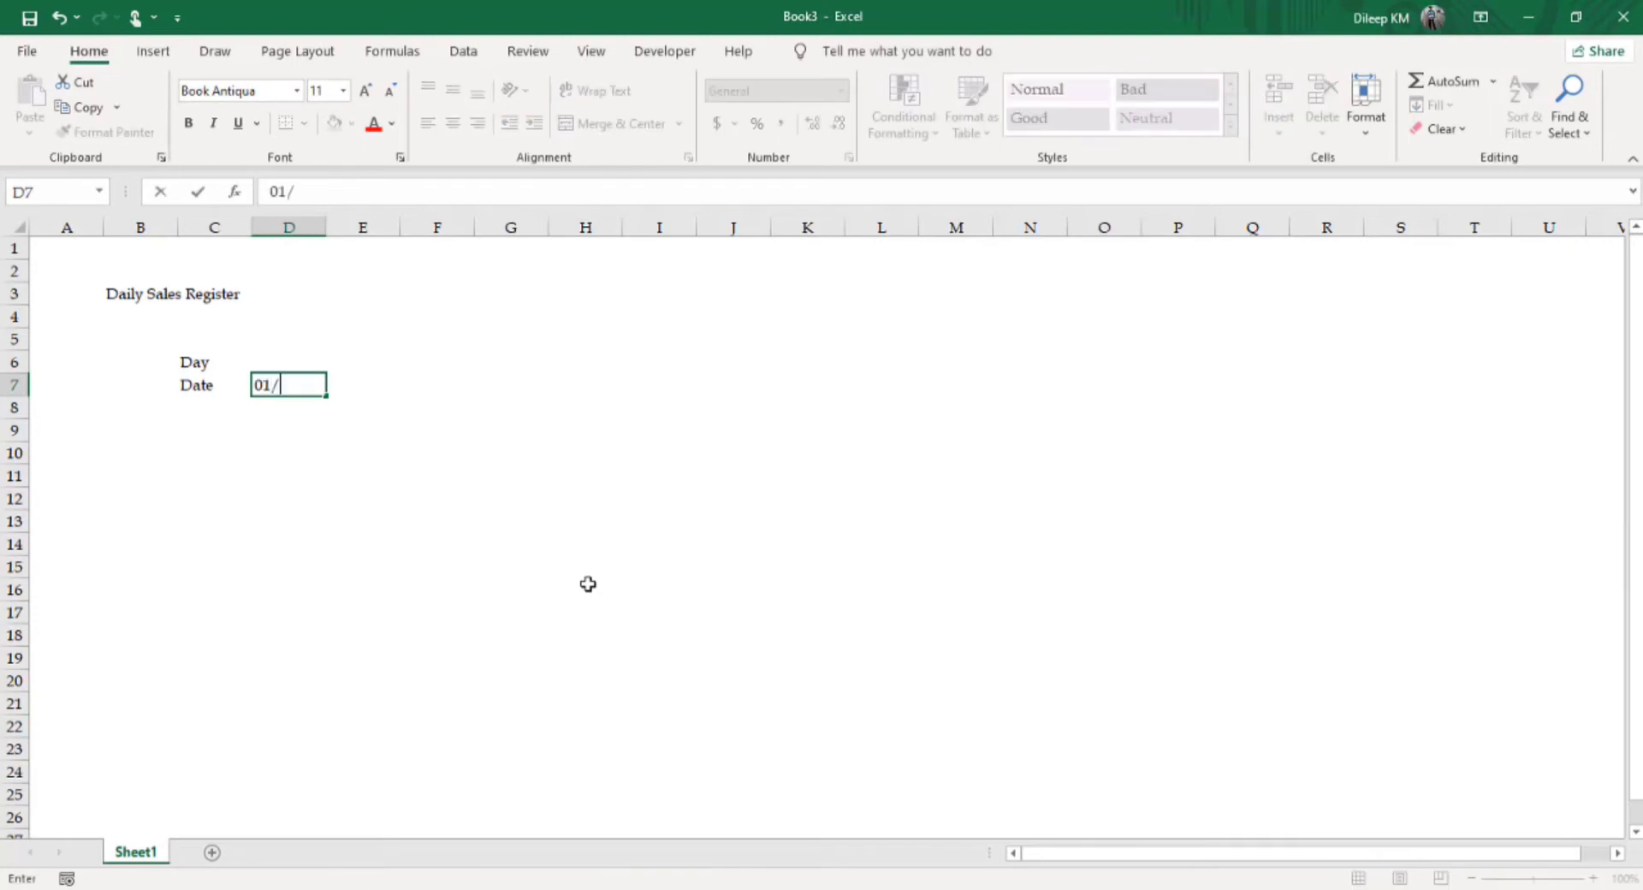
text(08/)
text(2021)
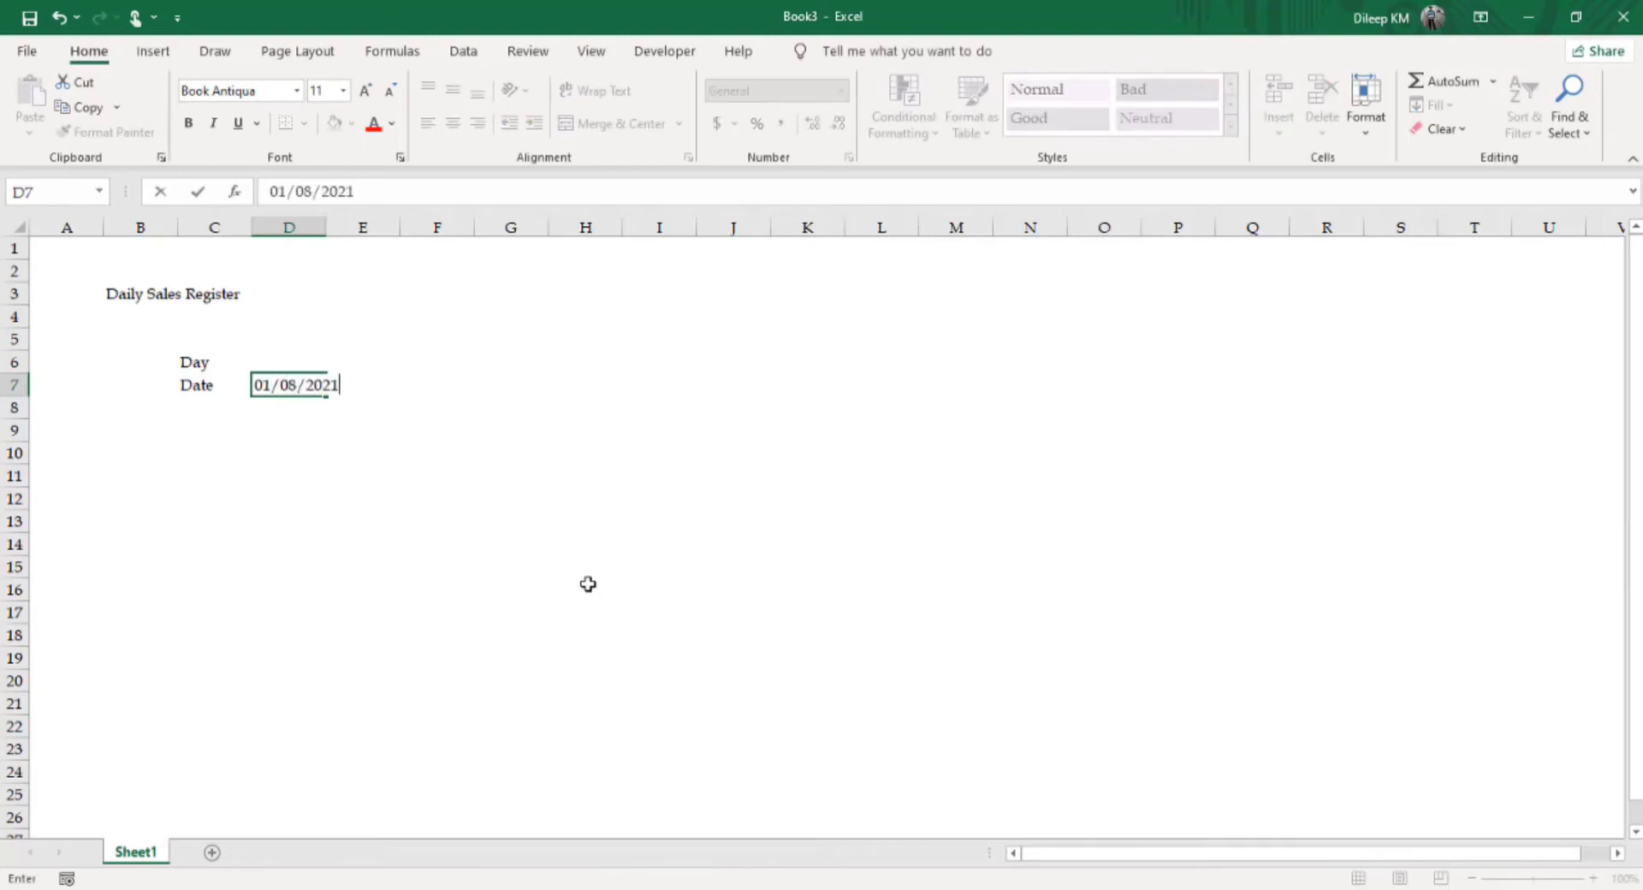
key(Return)
key(Up)
key(Up)
key(Down)
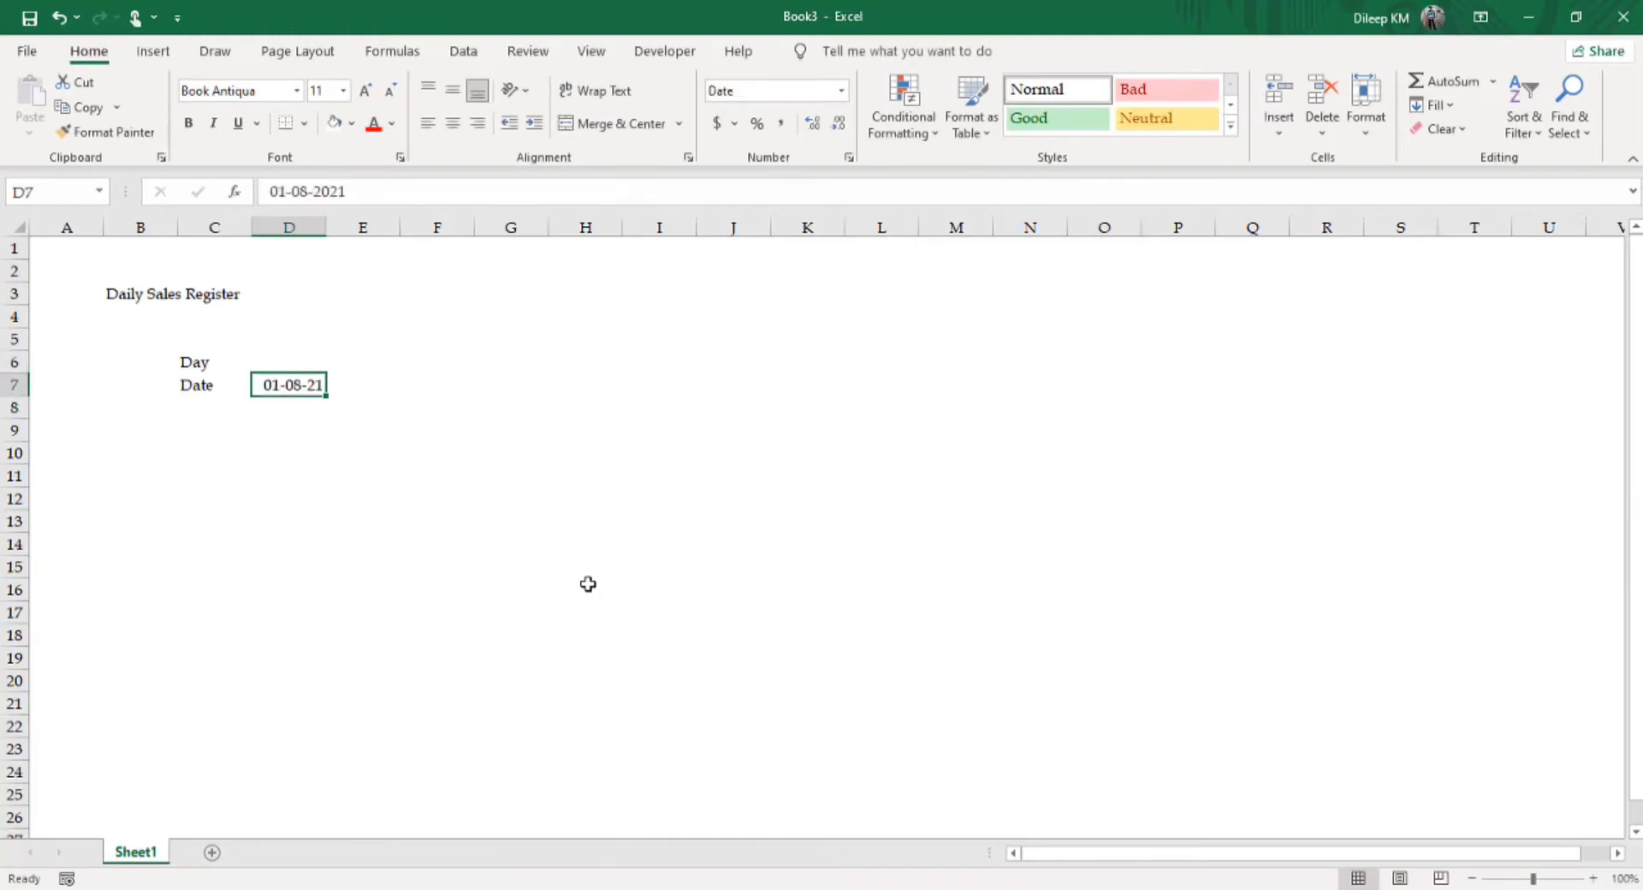
key(Up)
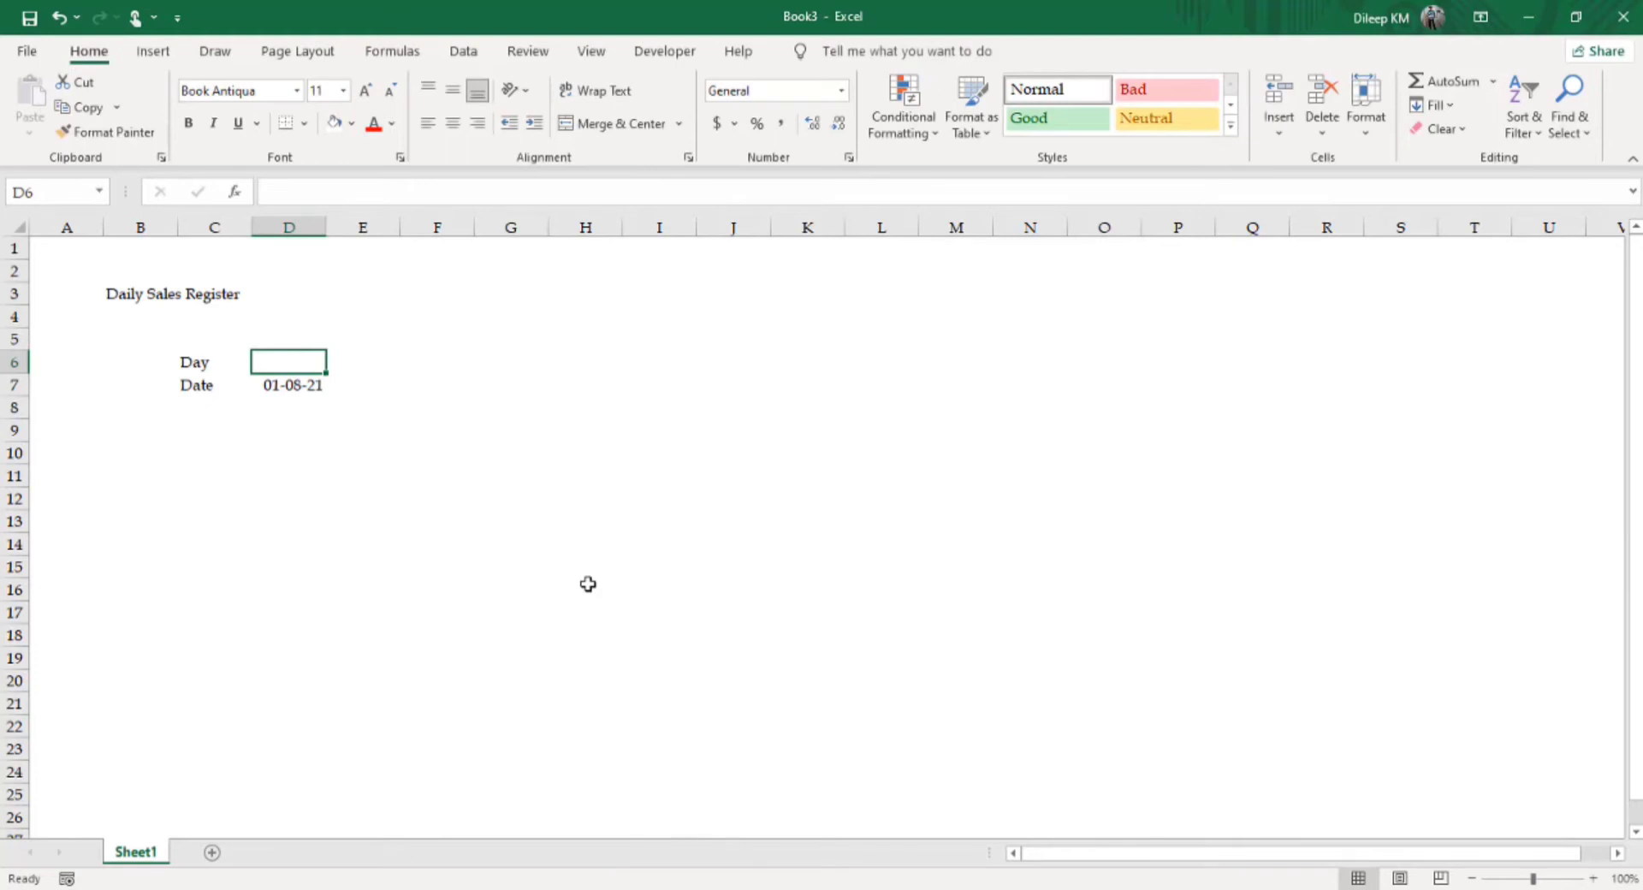
- Enter =TEXT(D7,"dddd") in D6 so it displays Sunday
text(=tex)
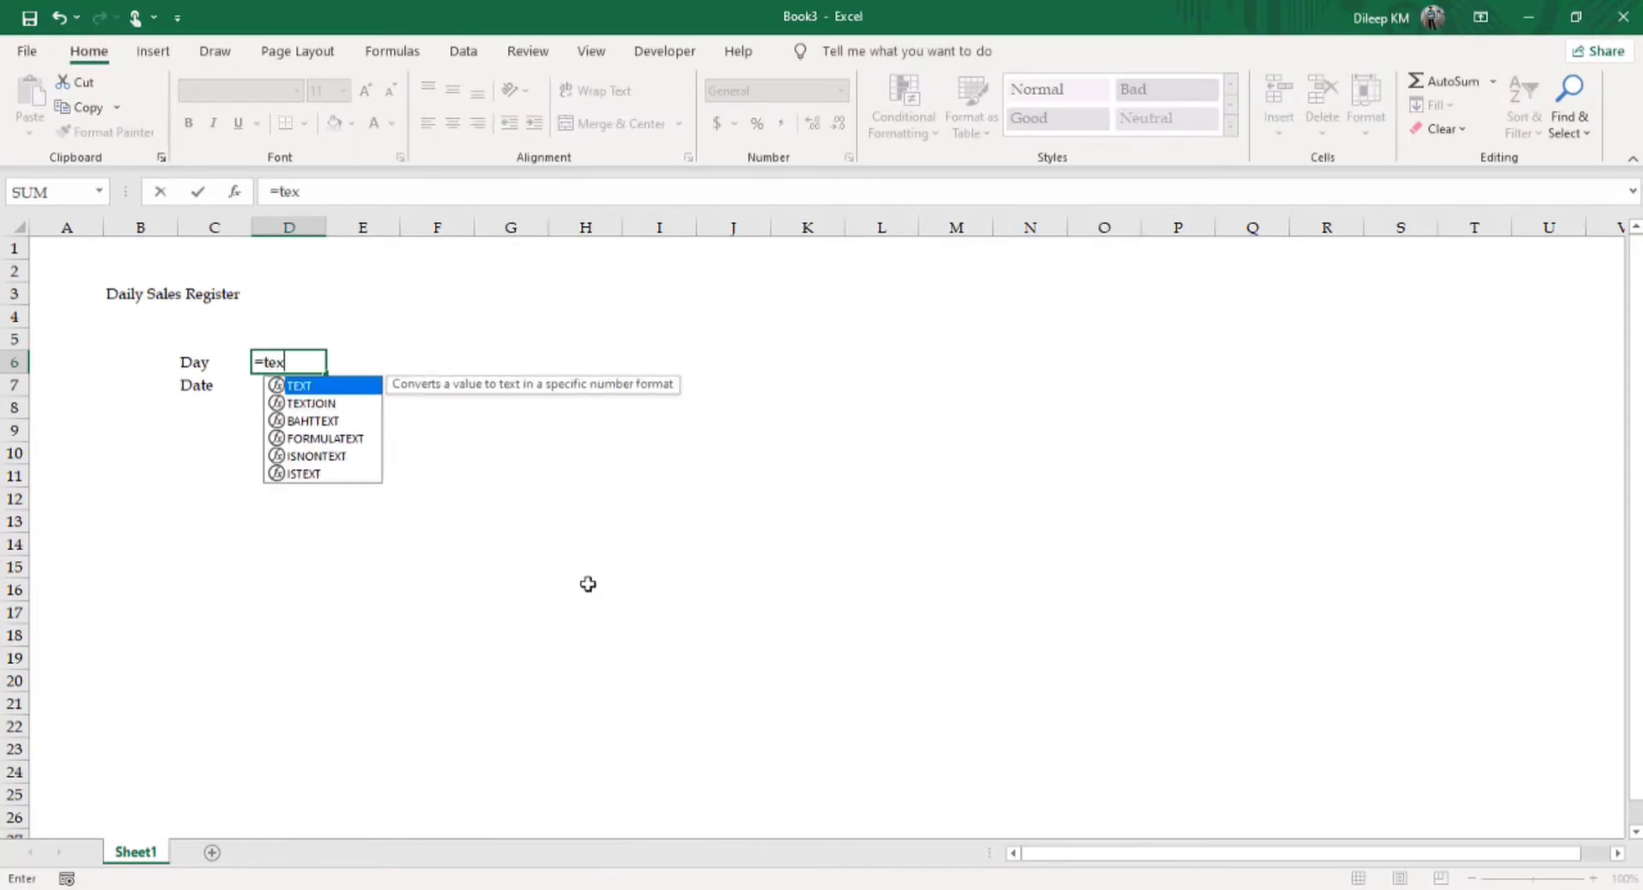
text(t)
key(Tab)
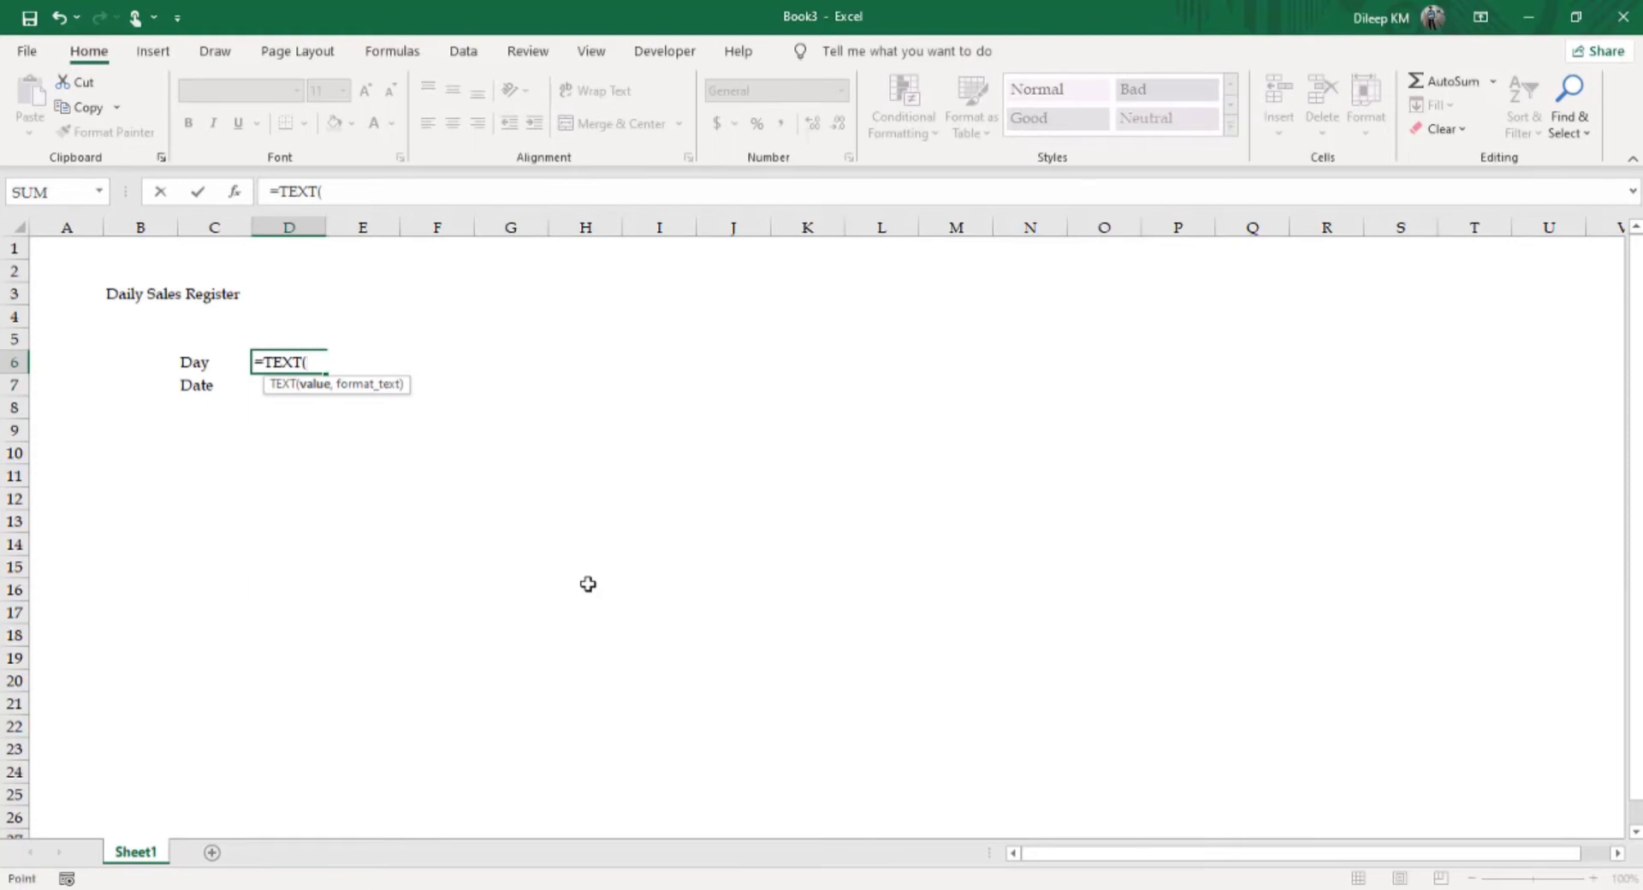
key(Down)
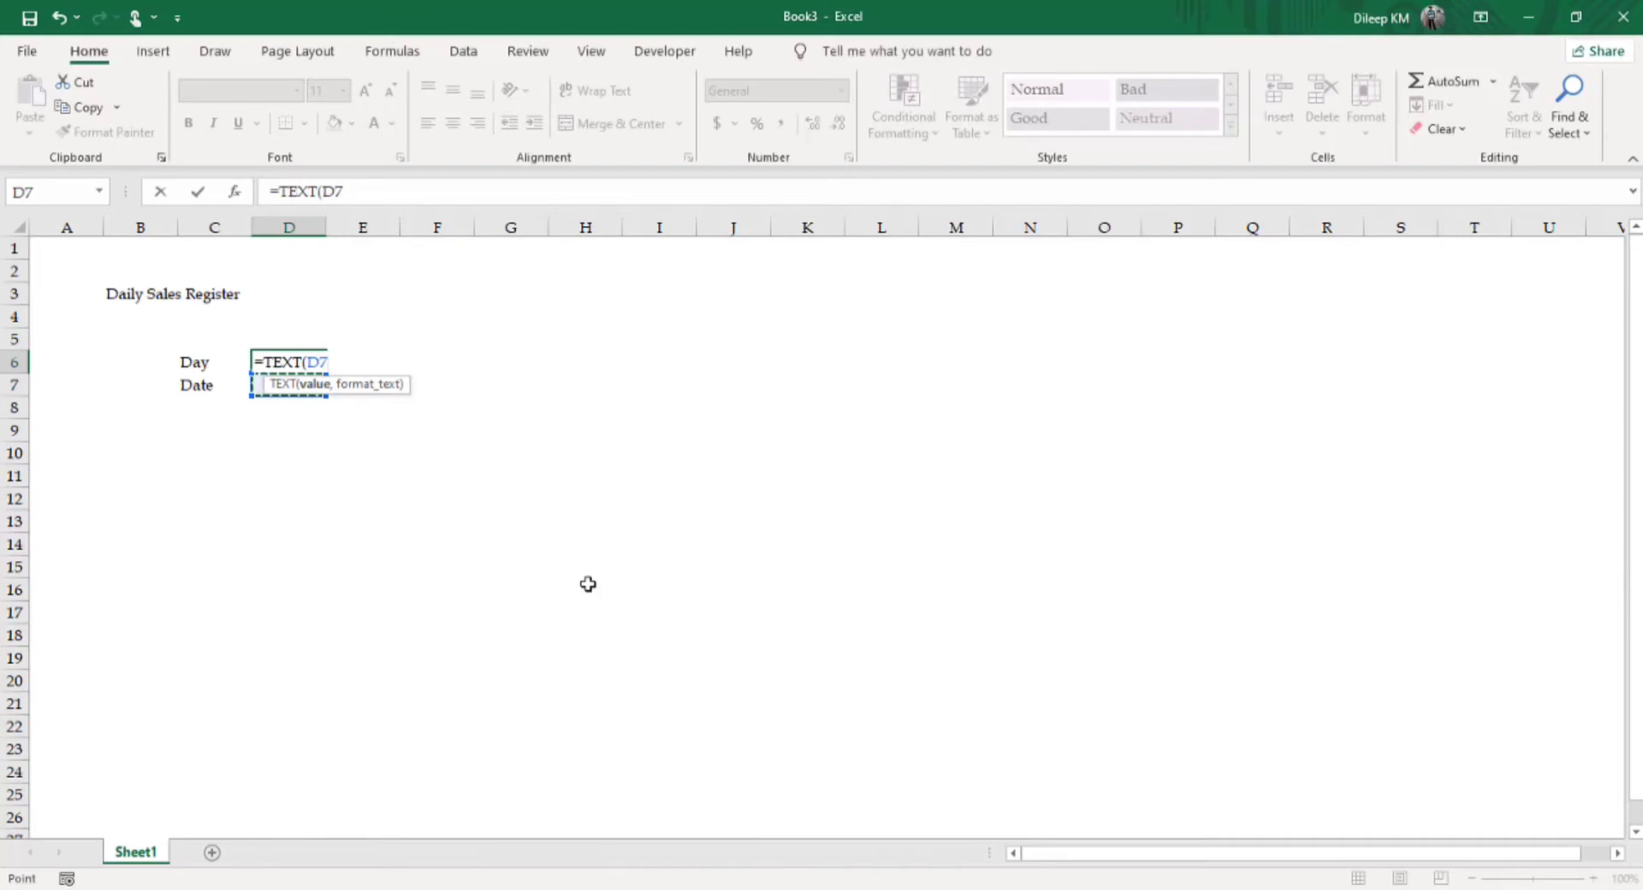
text(,)
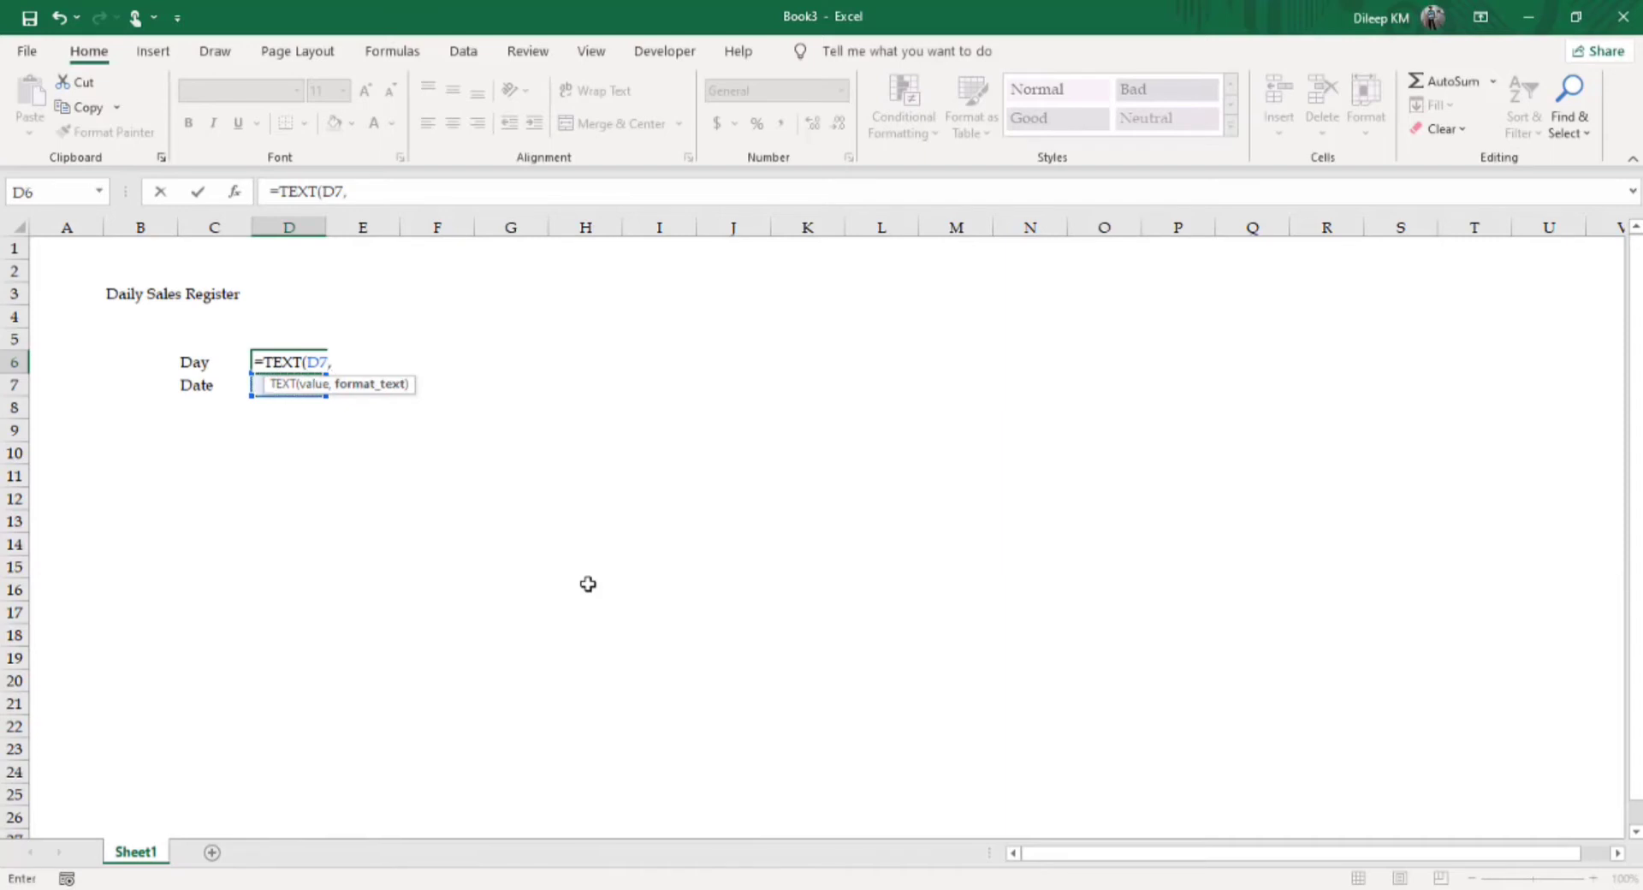
text(")
text(dddd)
text(")
text())
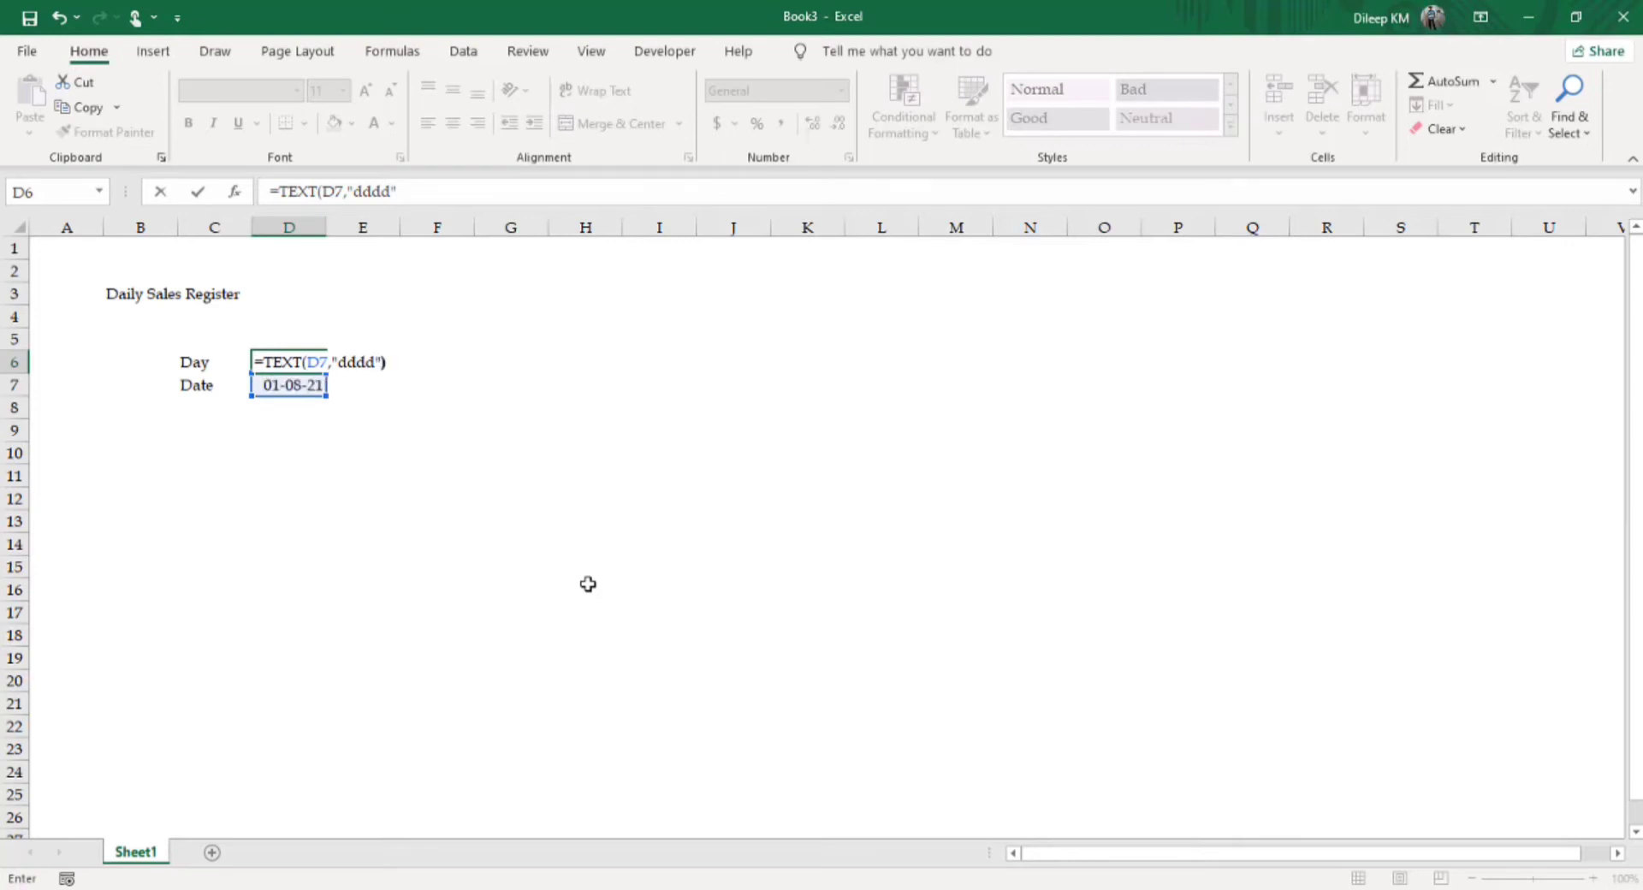
key(Return)
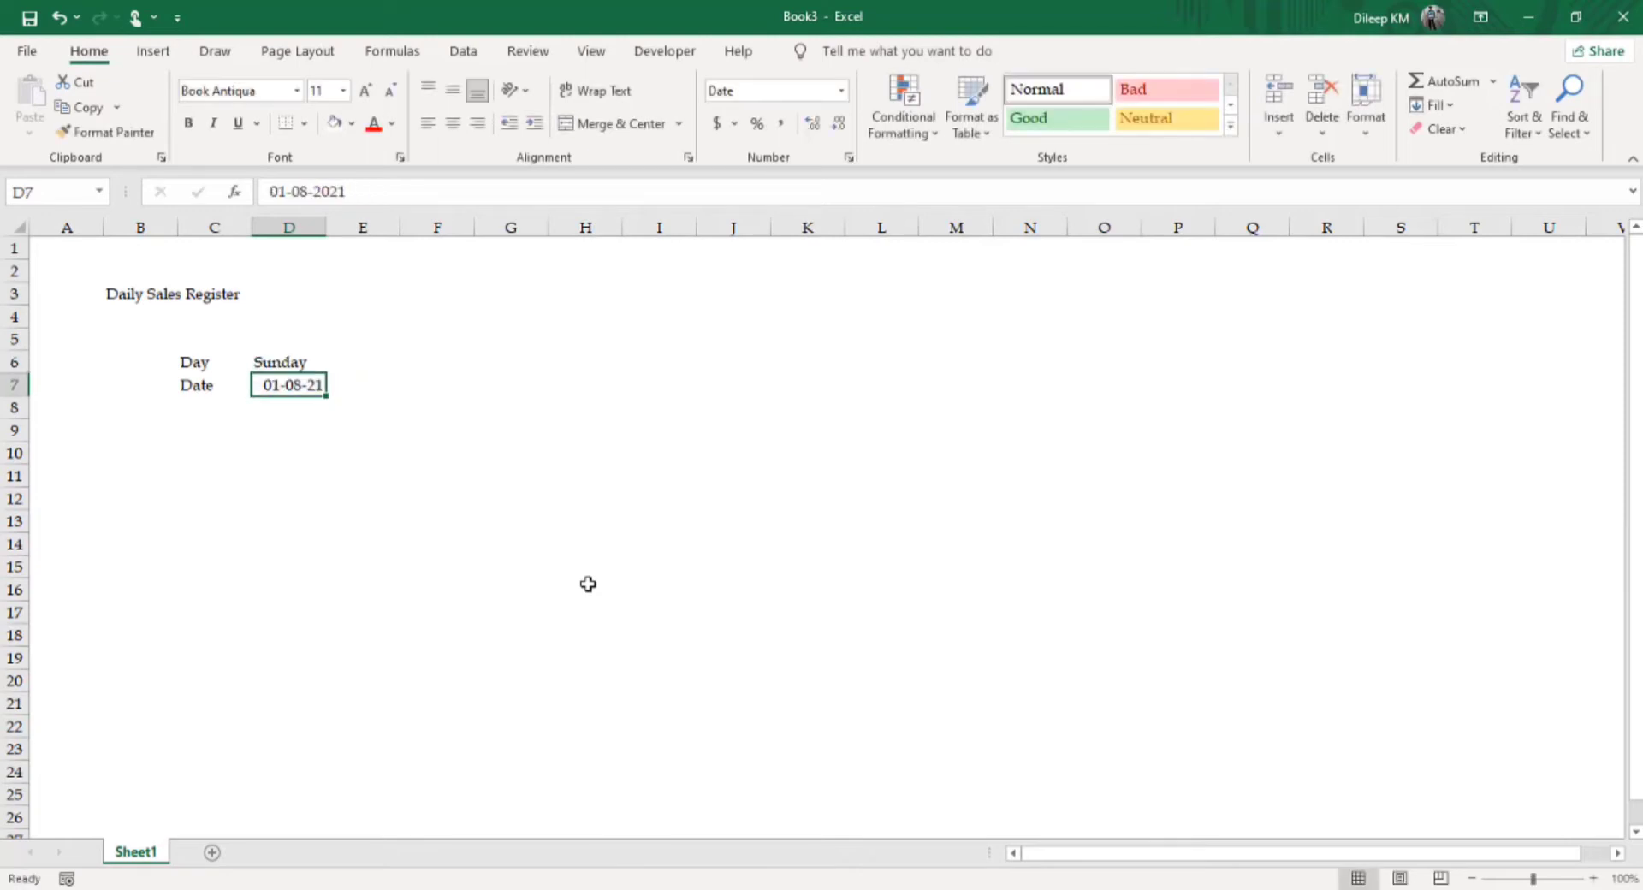
key(Up)
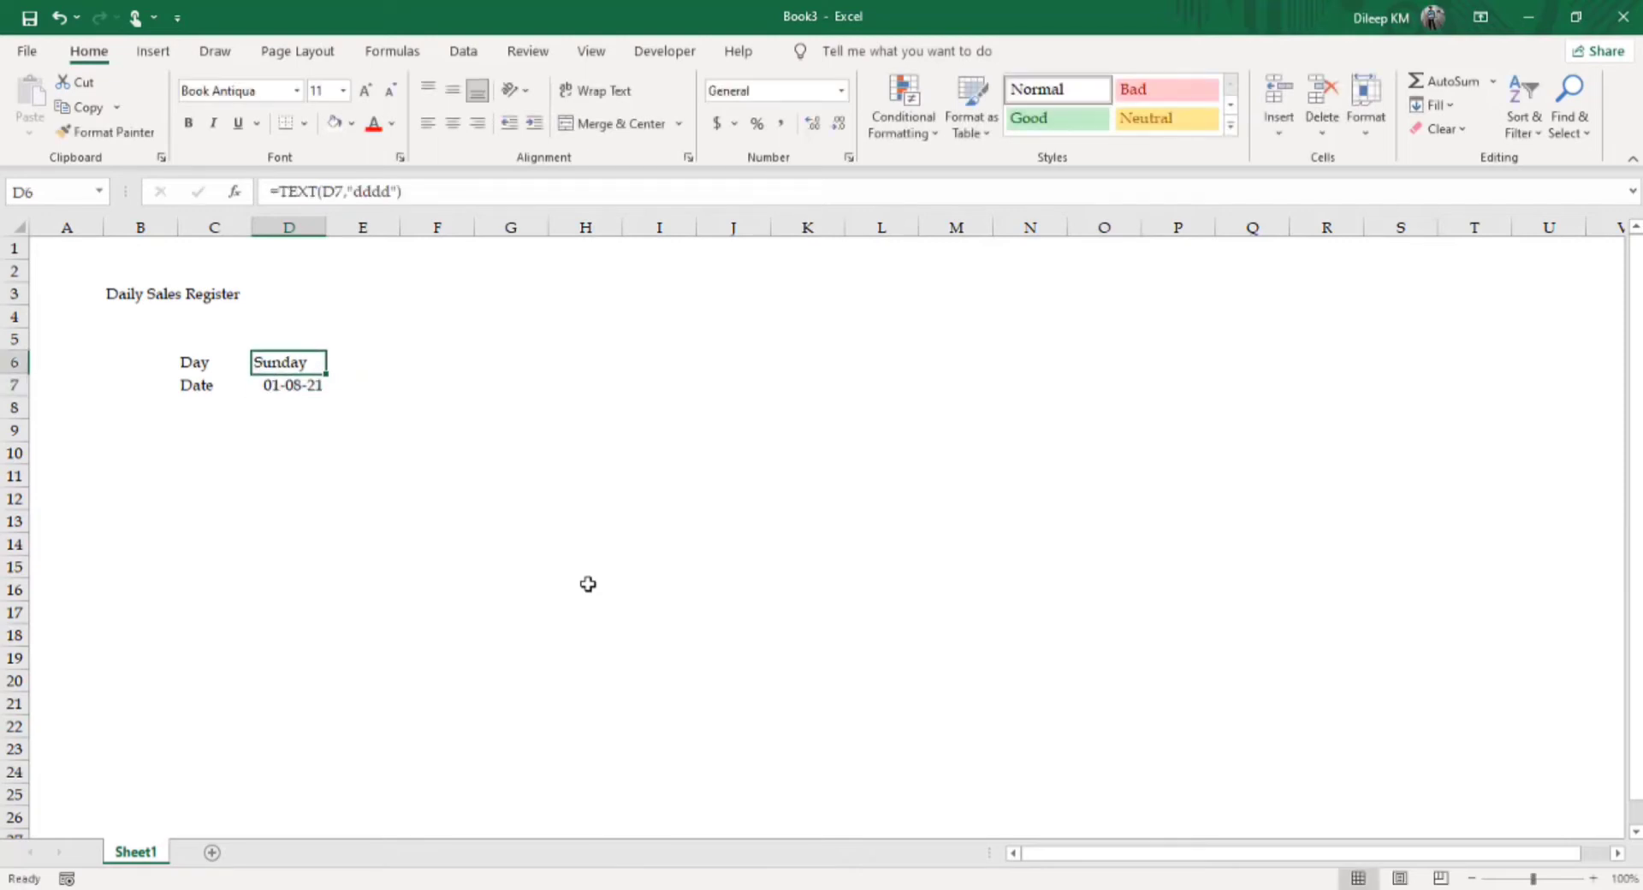
key(Down)
key(Down)
key(Up)
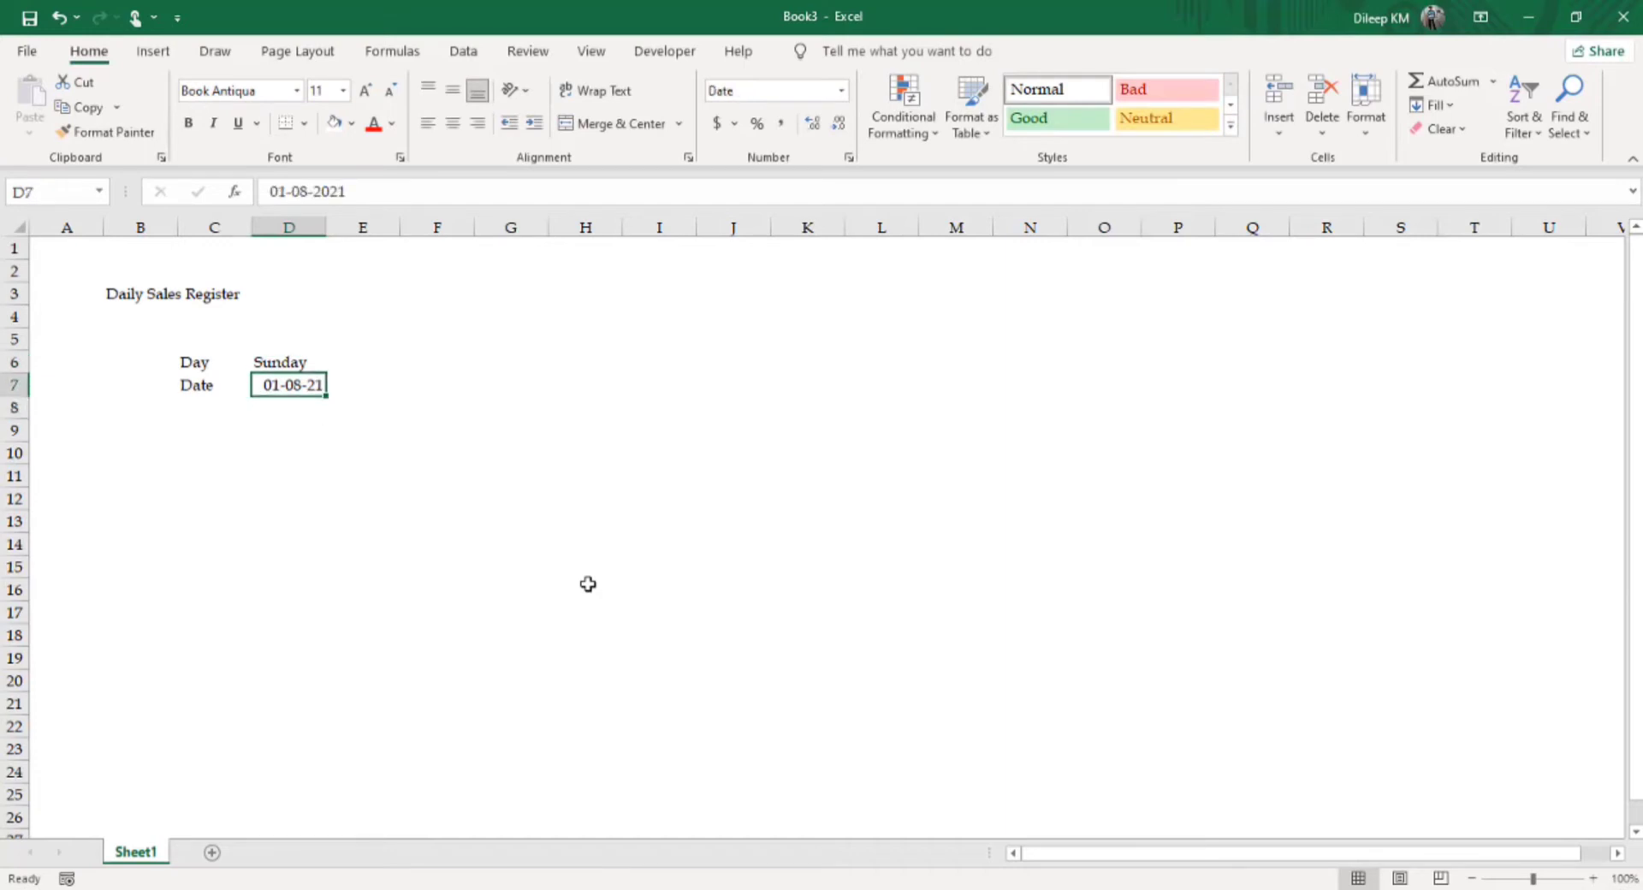
key(Right)
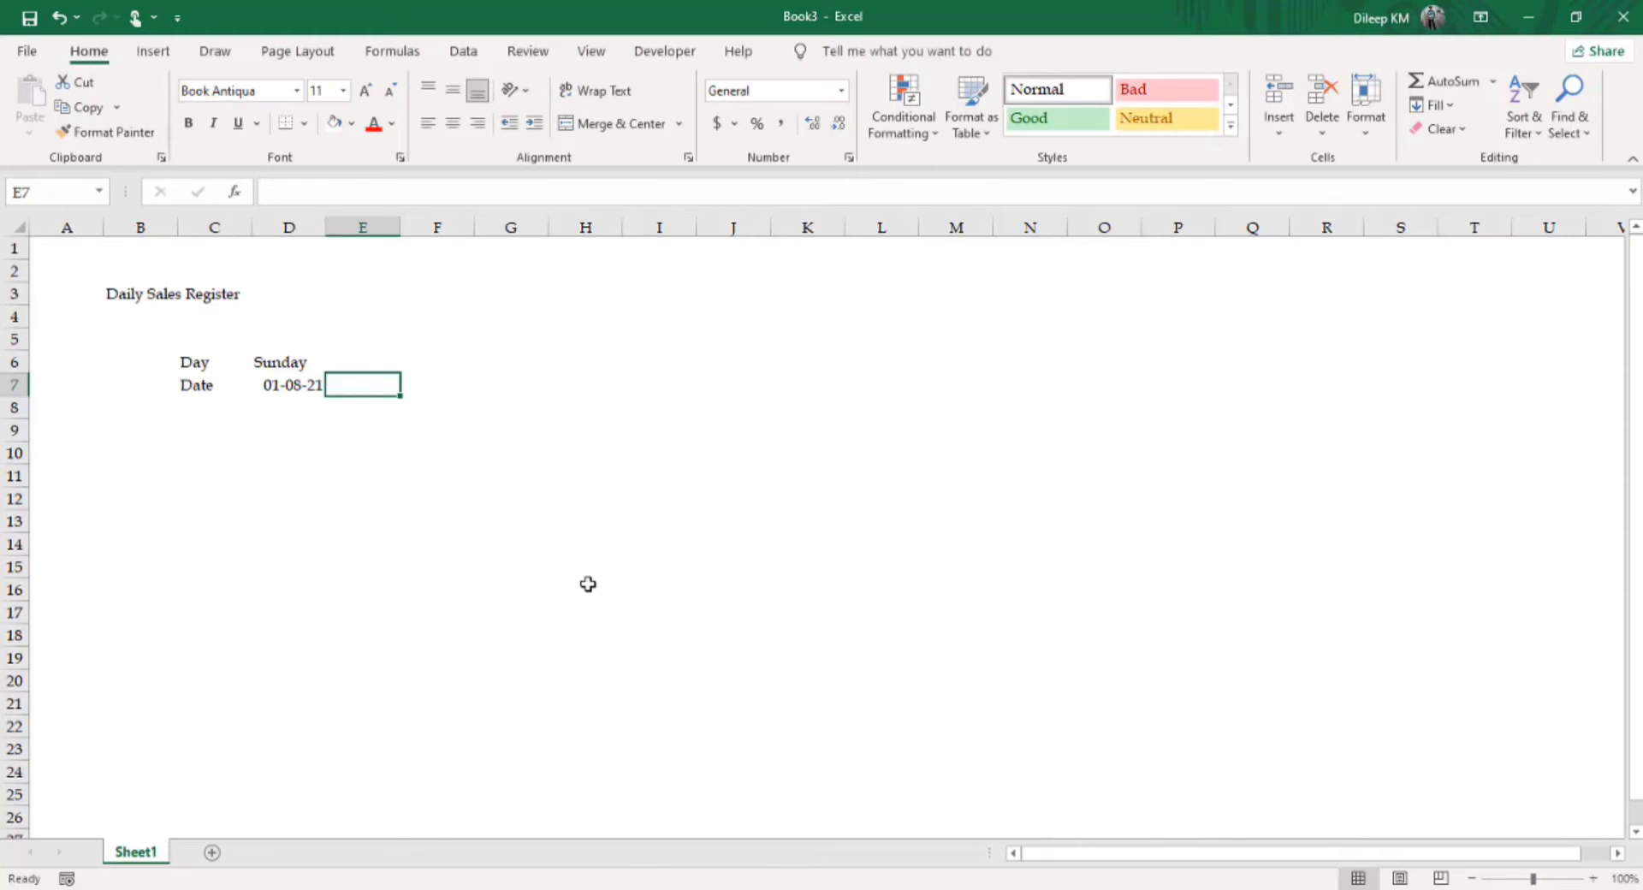
- Enter =D7+1 in E7 and copy D6's weekday formula into E6 to show Monday
text(=)
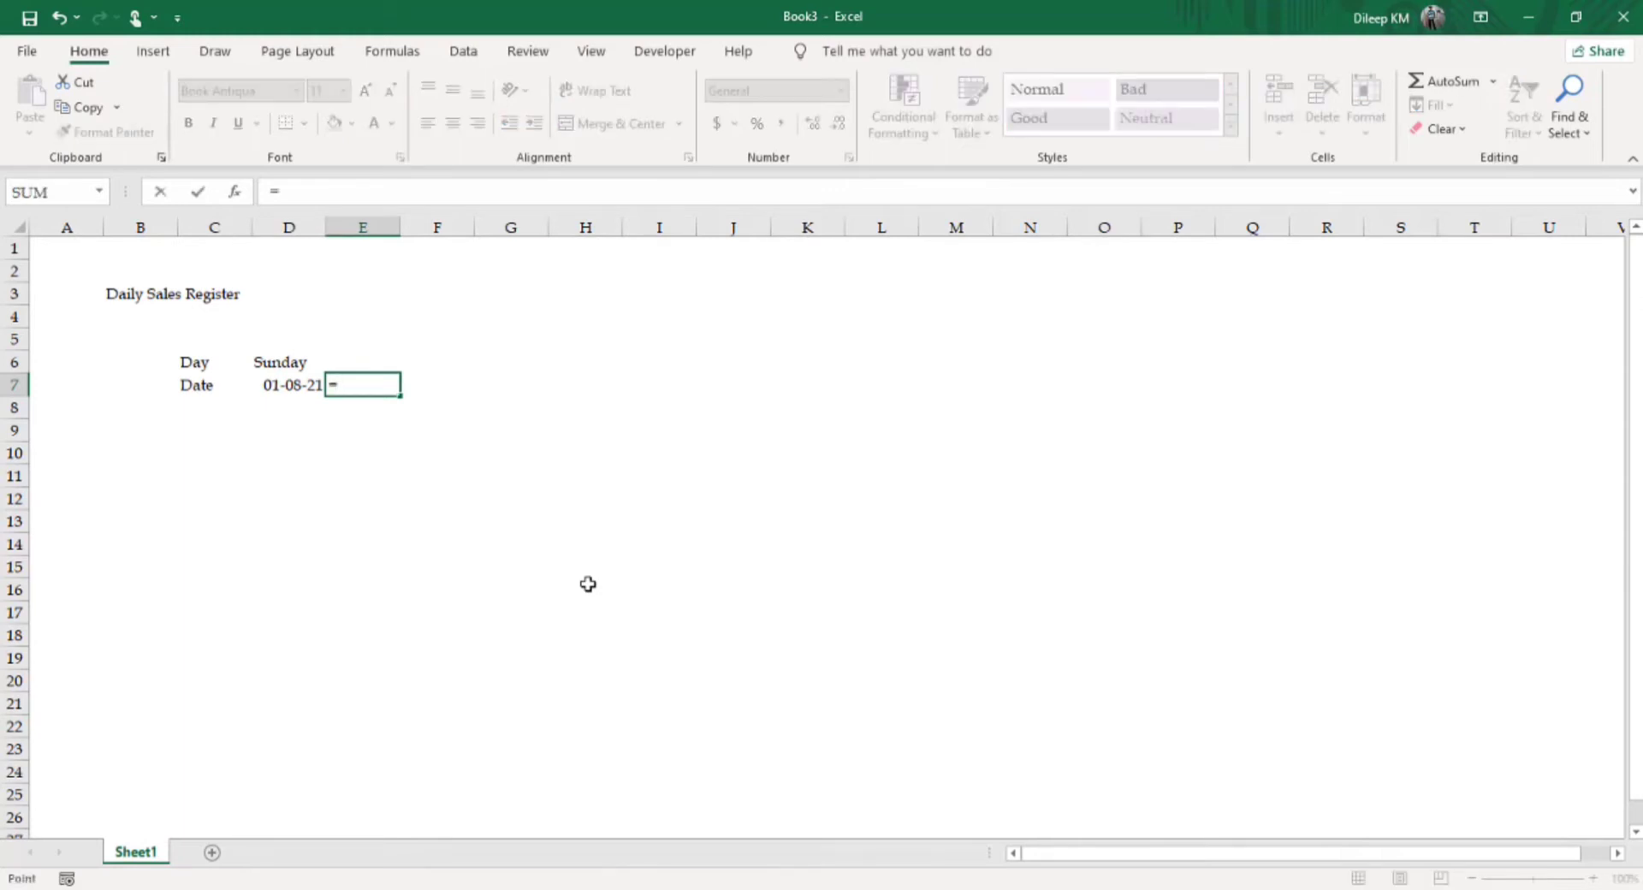
key(Left)
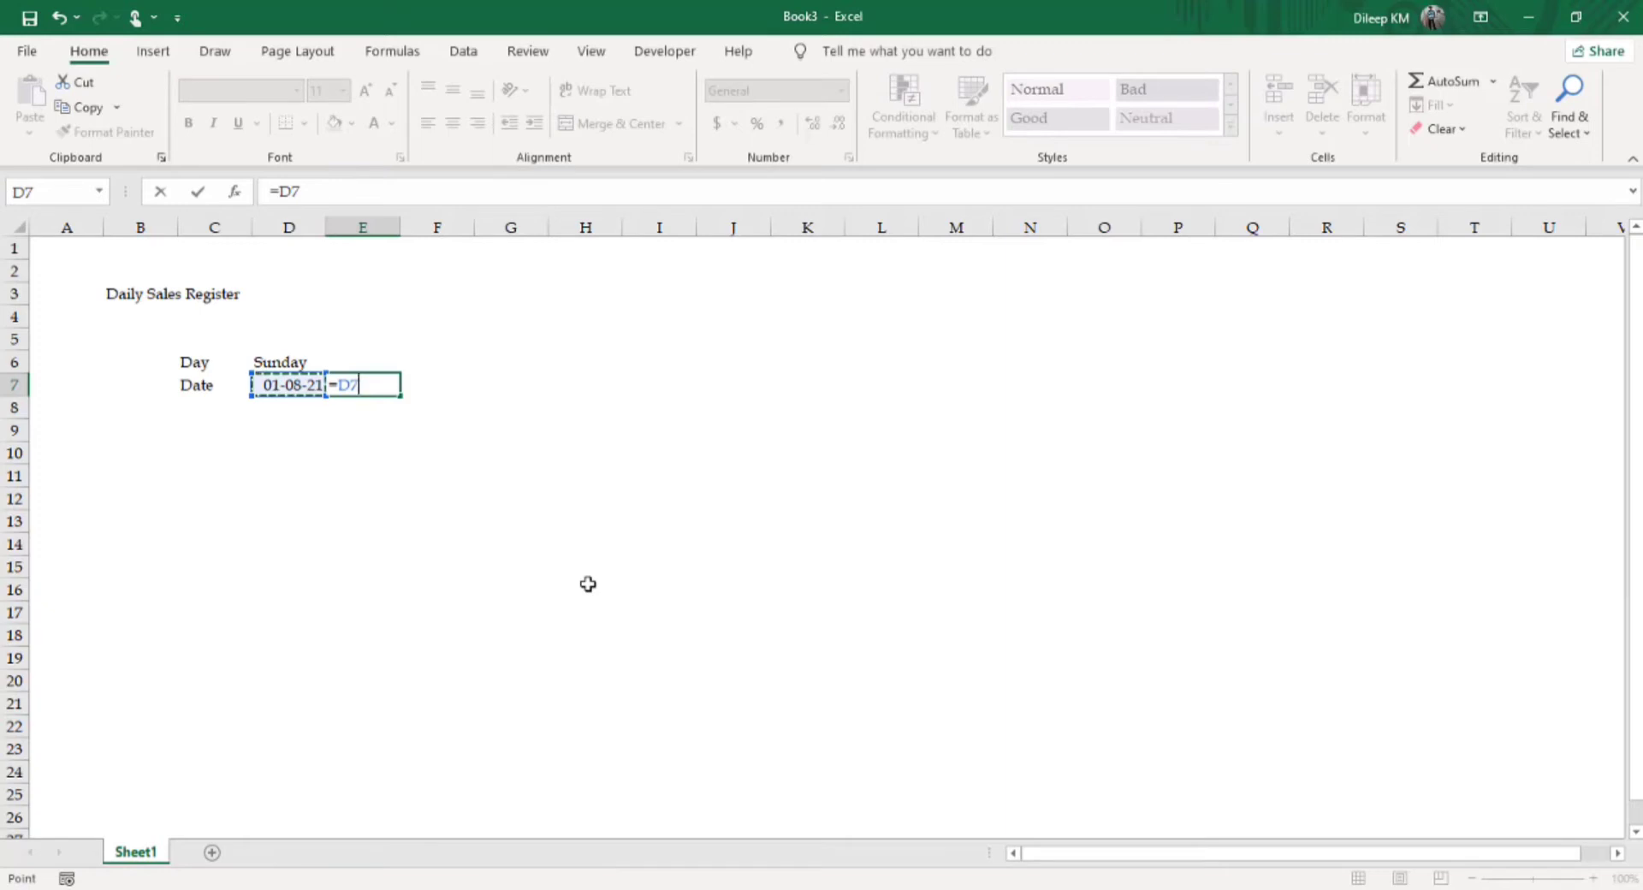
text(+1)
key(Return)
key(Up)
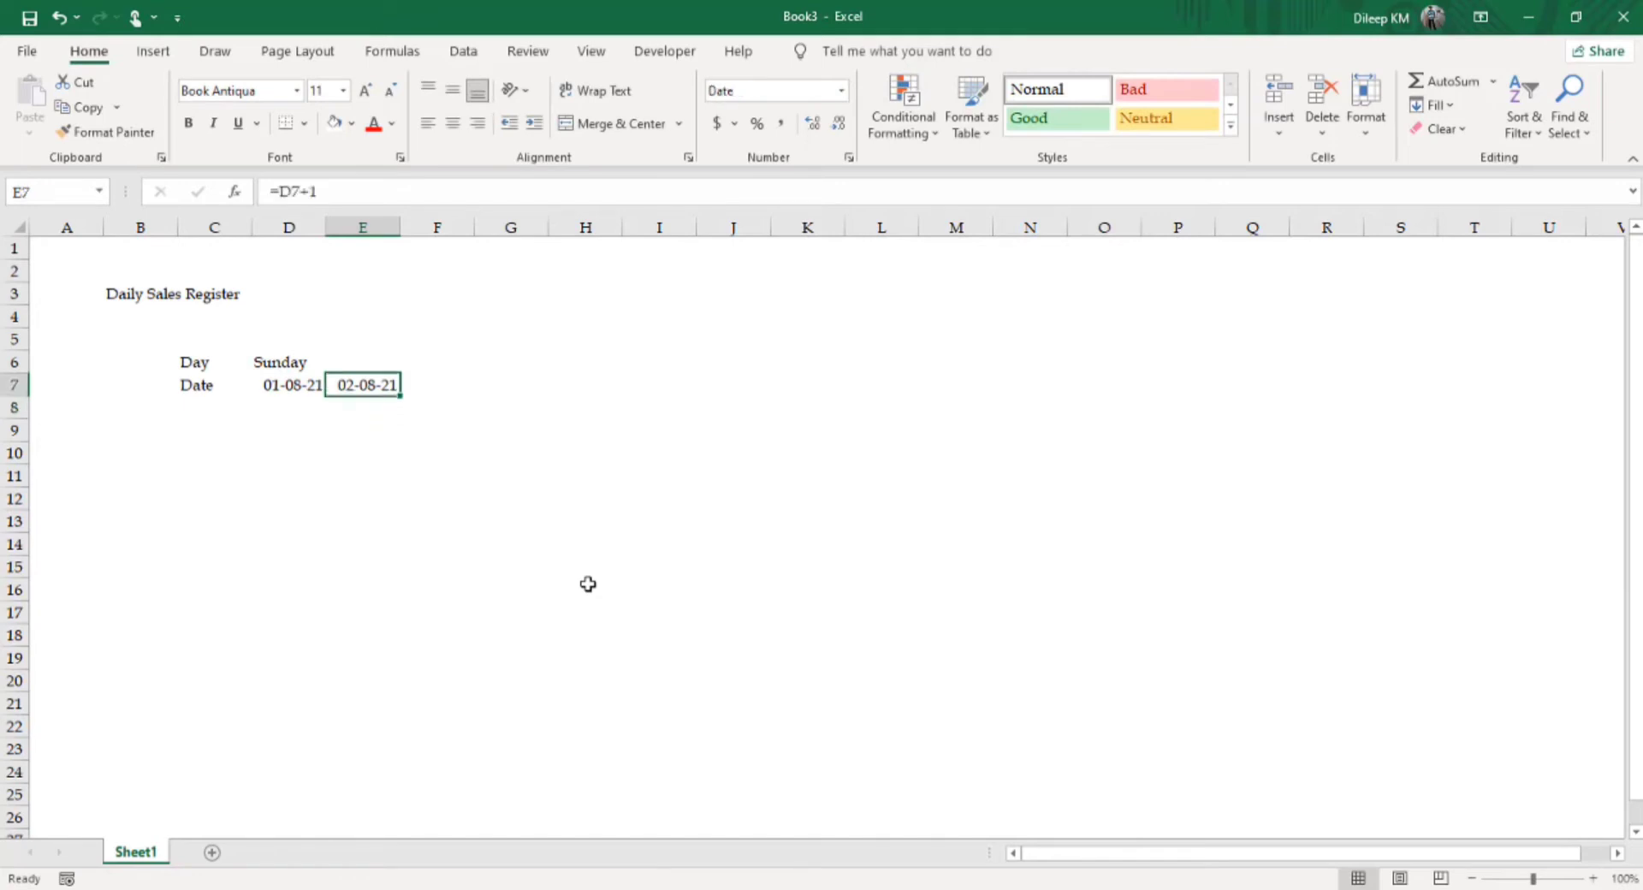
key(Up)
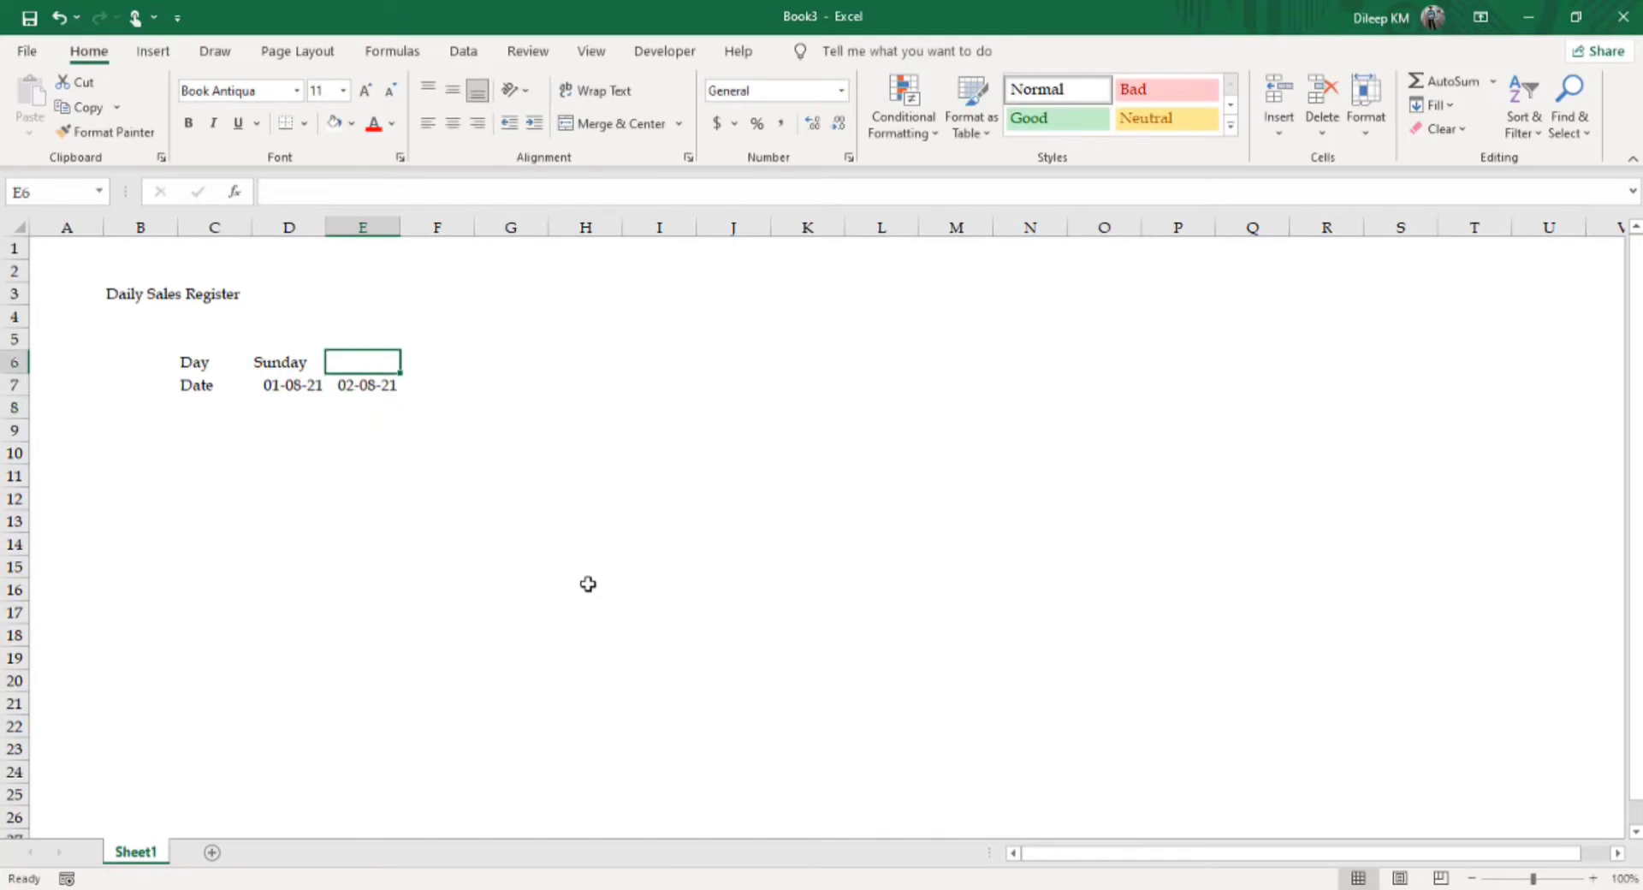
key(Left)
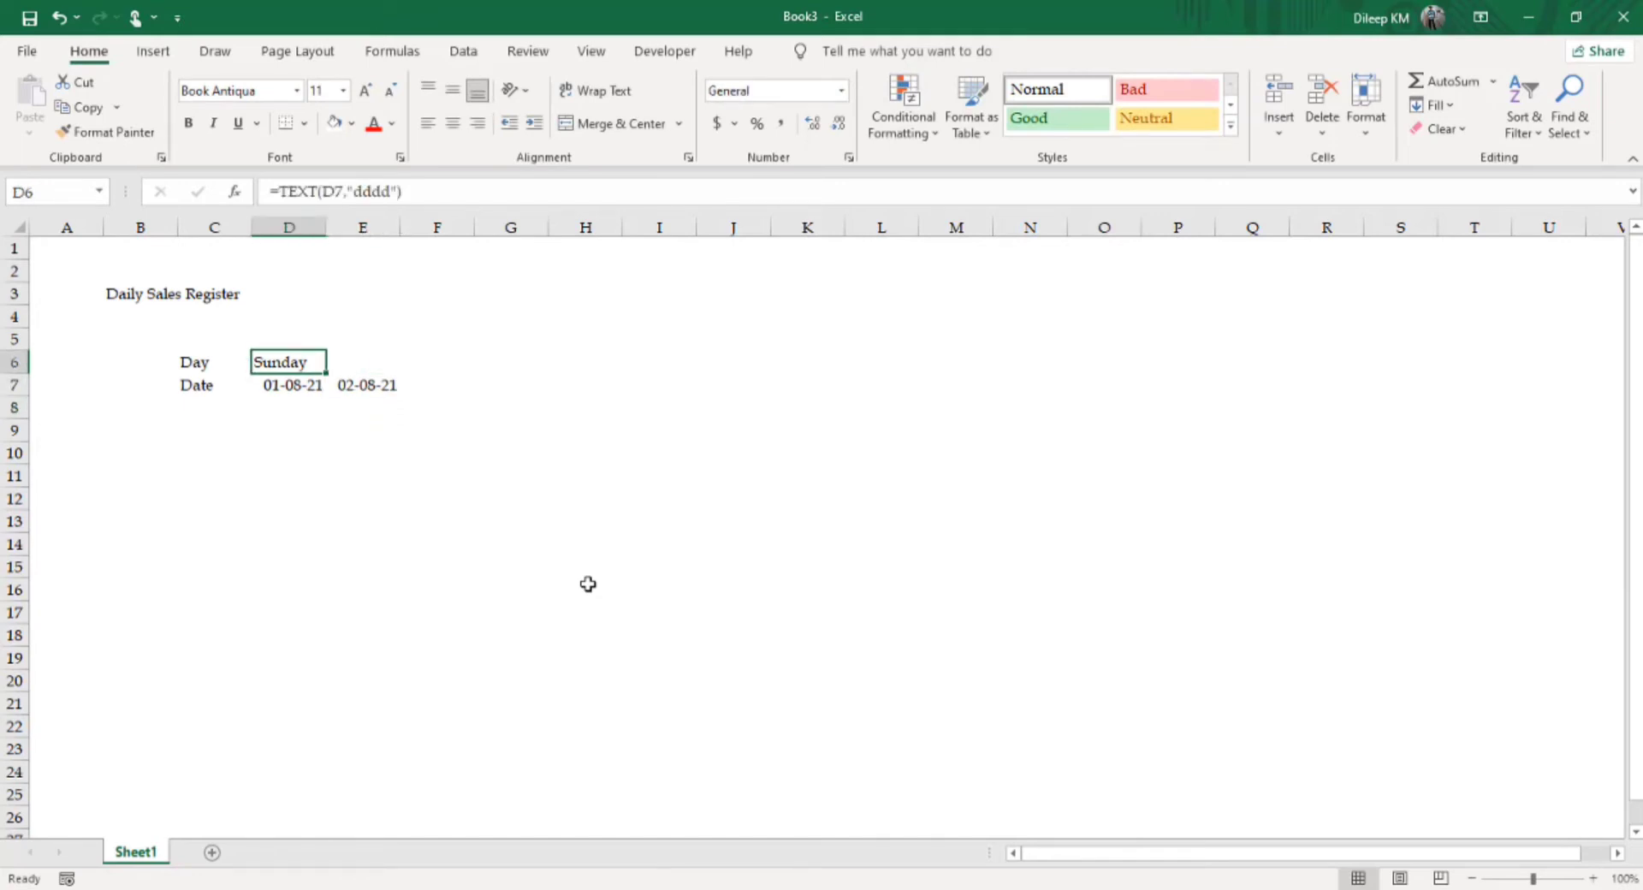
key(ctrl+c)
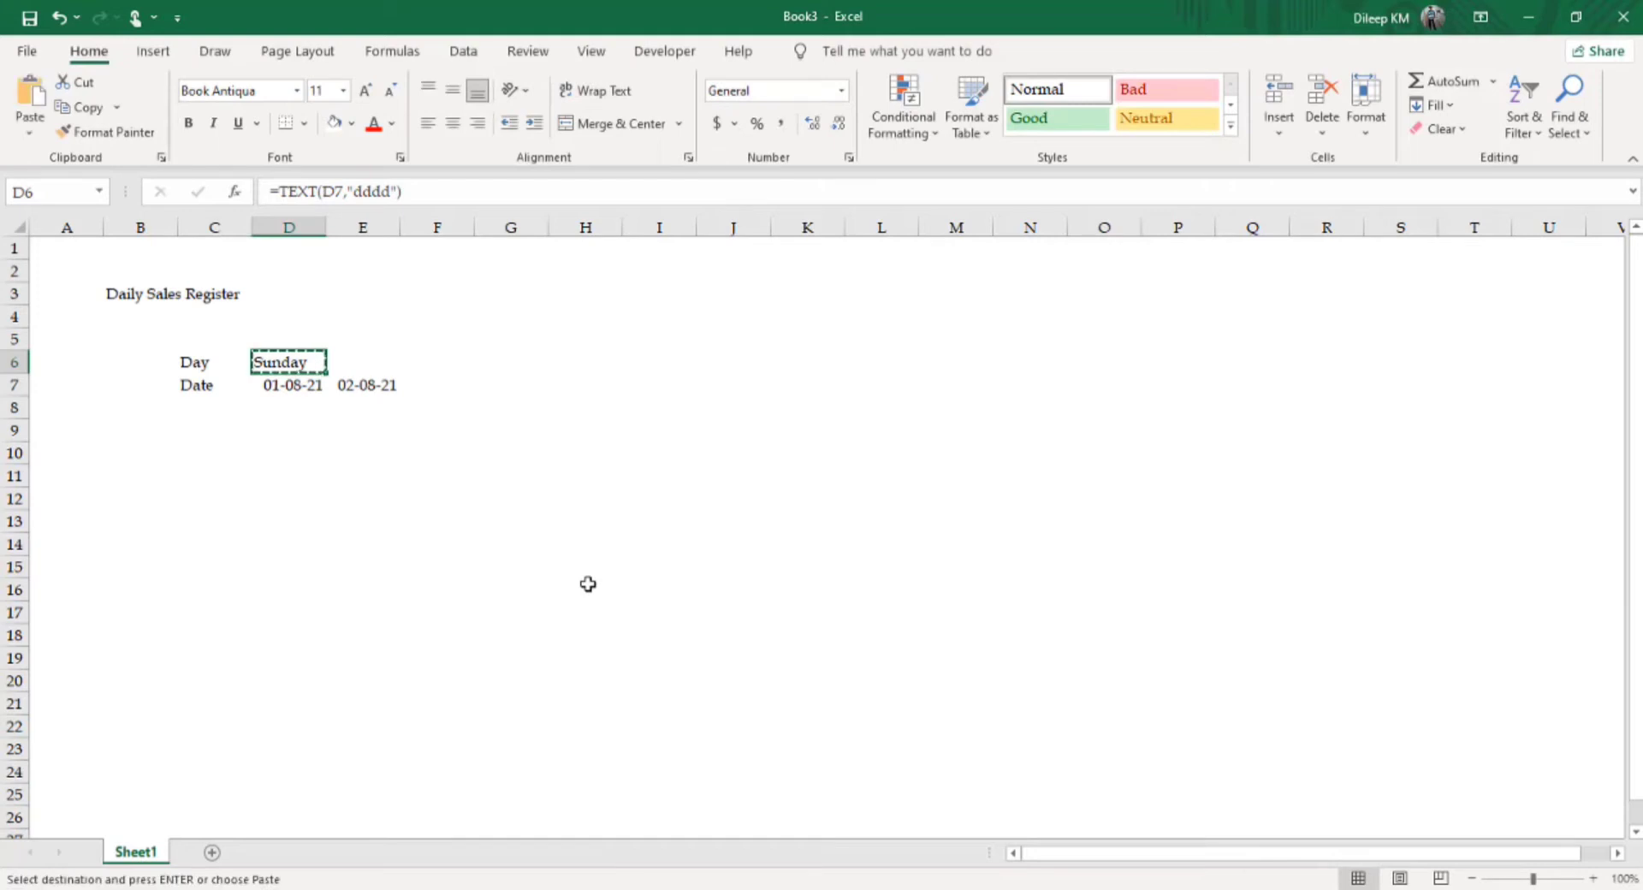
key(Right)
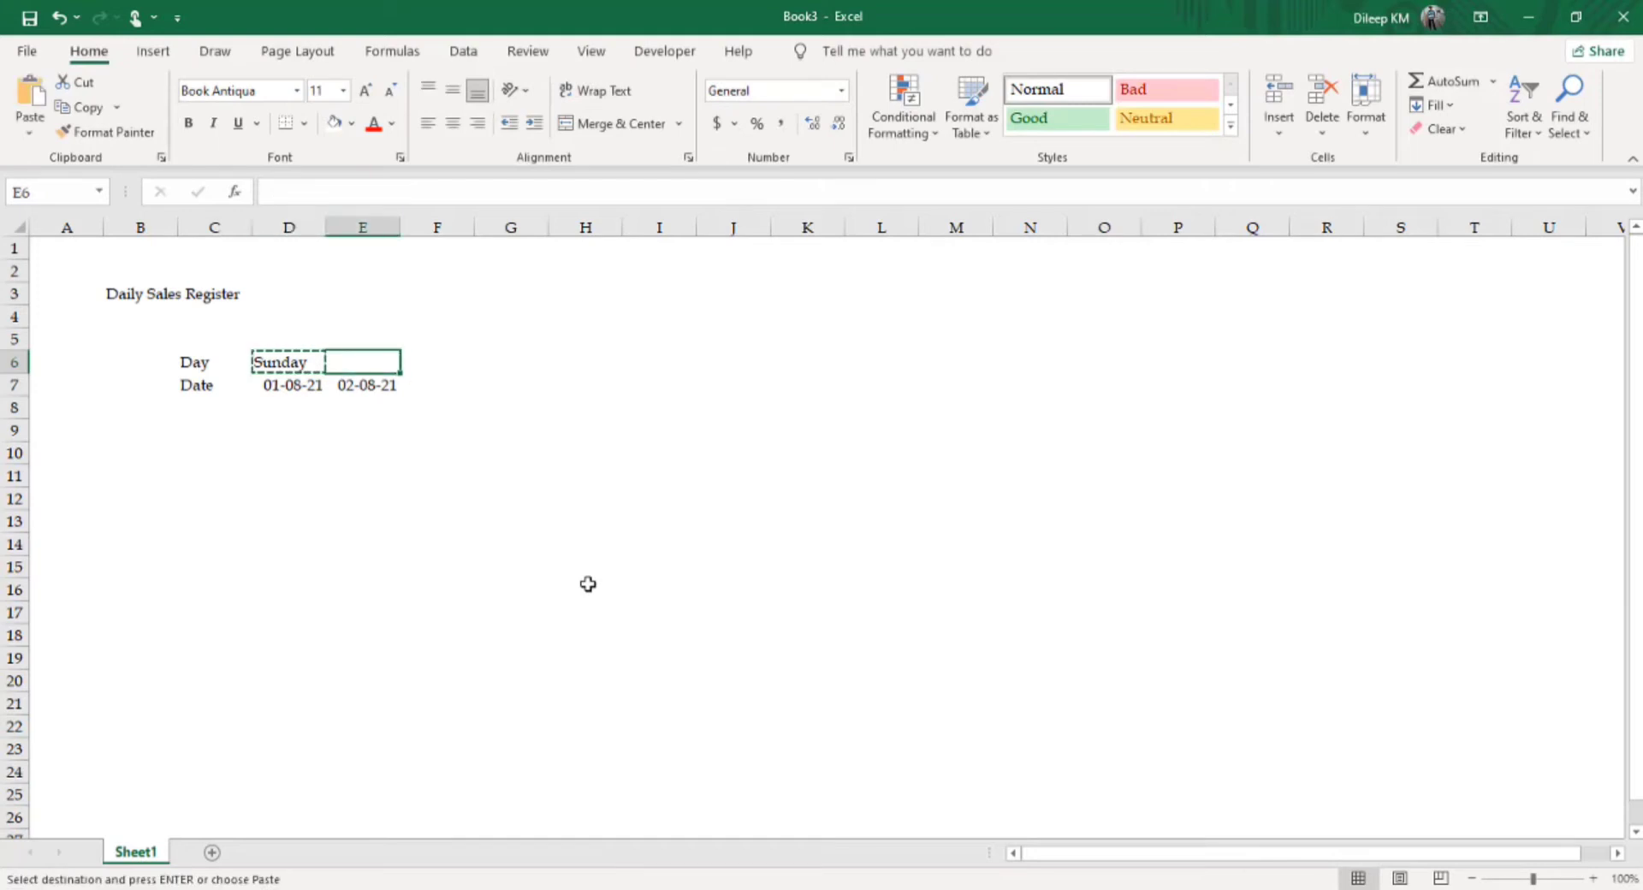
key(Return)
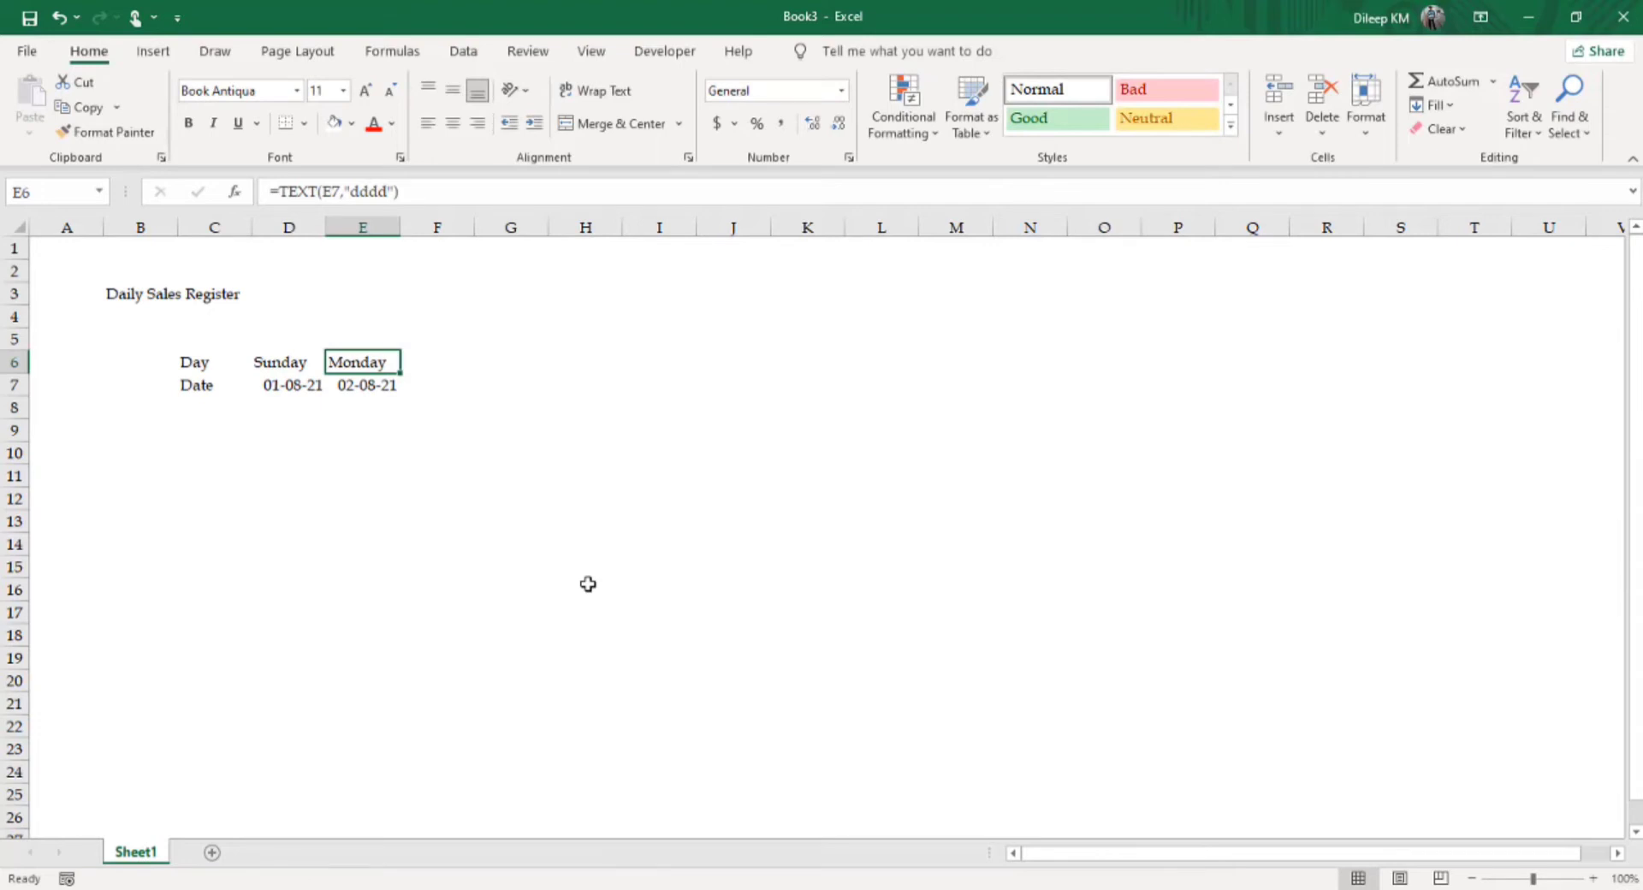
- Copy E6:E7 across columns F to Q, filling dates through 14-08-21 with weekdays
key(shift+Down)
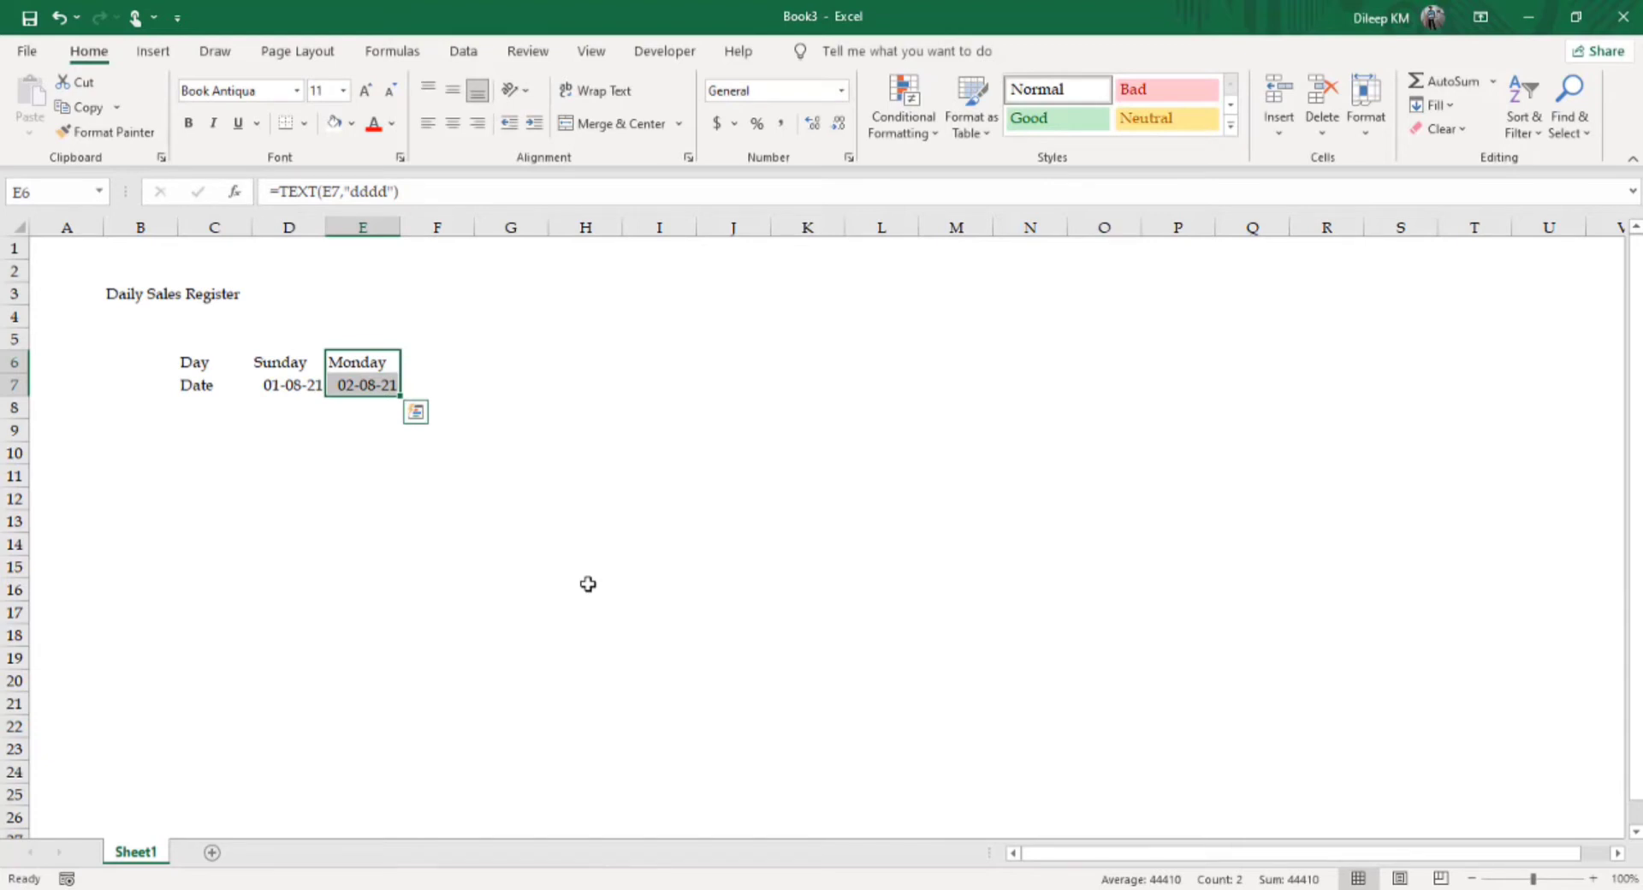
key(ctrl+c)
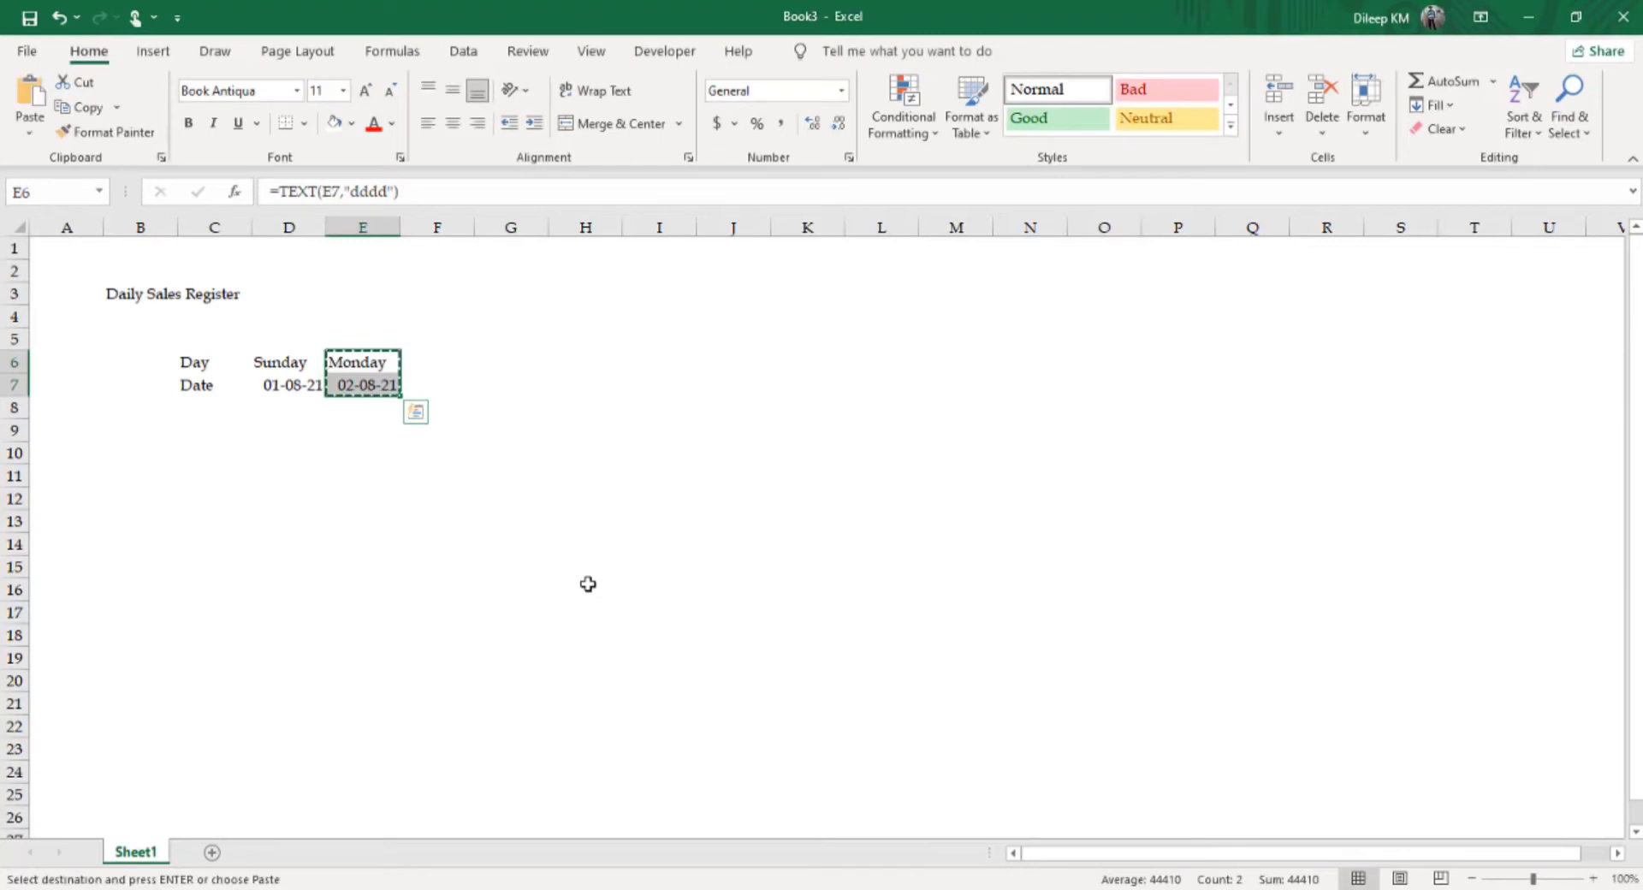
key(shift+Right)
key(shift+Right)
key(shift+Right)
key(shift+Right)
key(shift+Right)
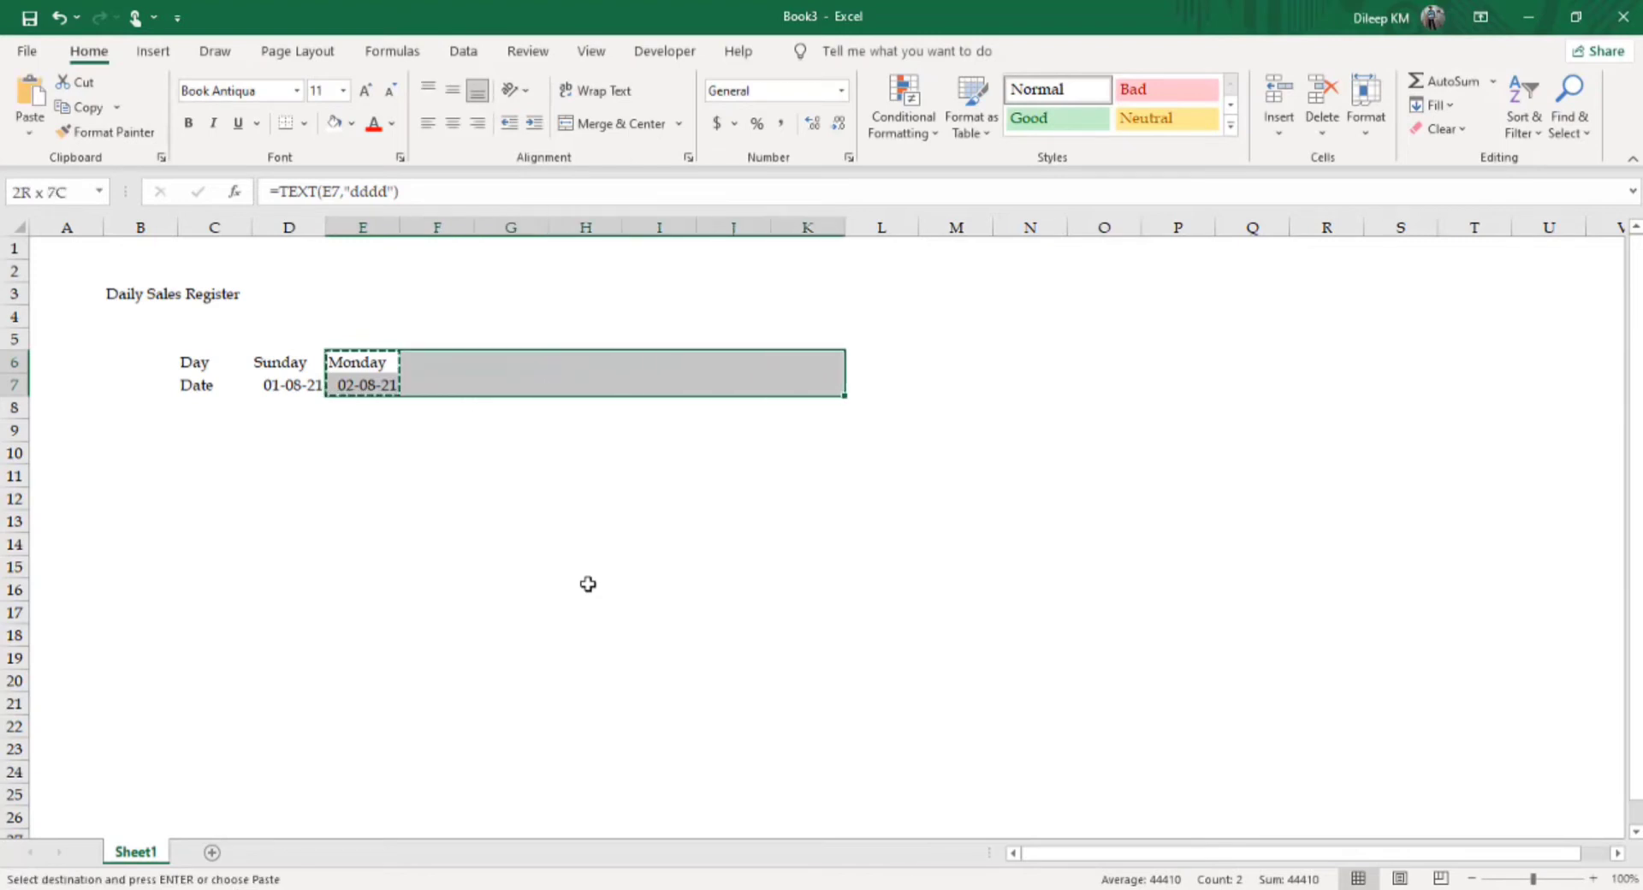
key(shift+Right)
key(shift+Right)
key(shift+Right)
key(shift+Right)
key(shift+Right)
key(shift+Right)
key(ctrl+v)
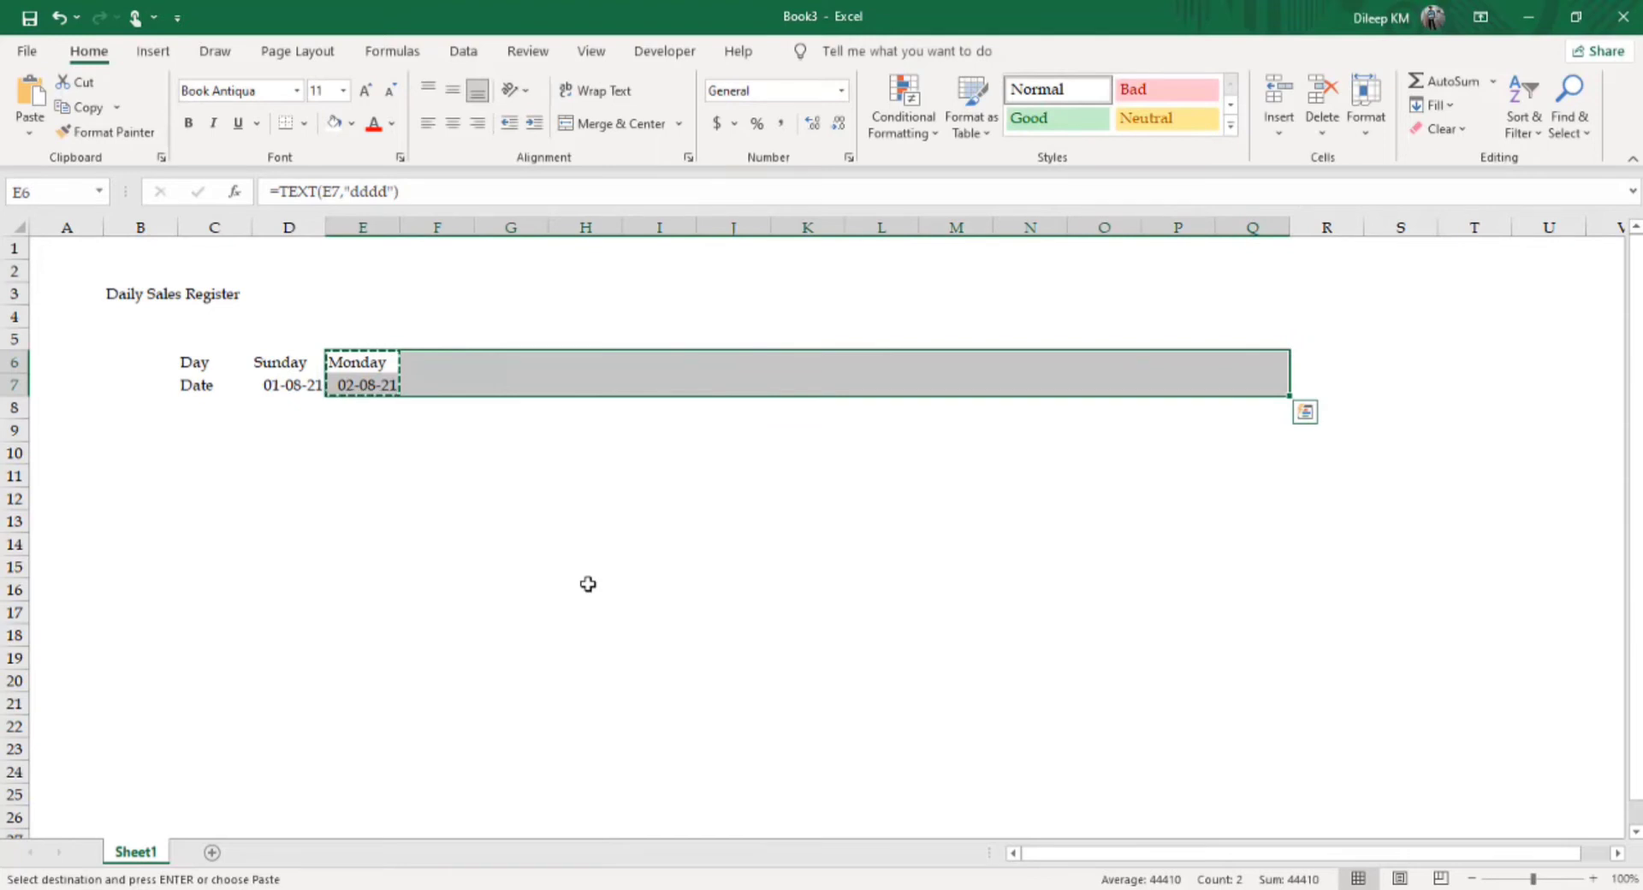
key(Return)
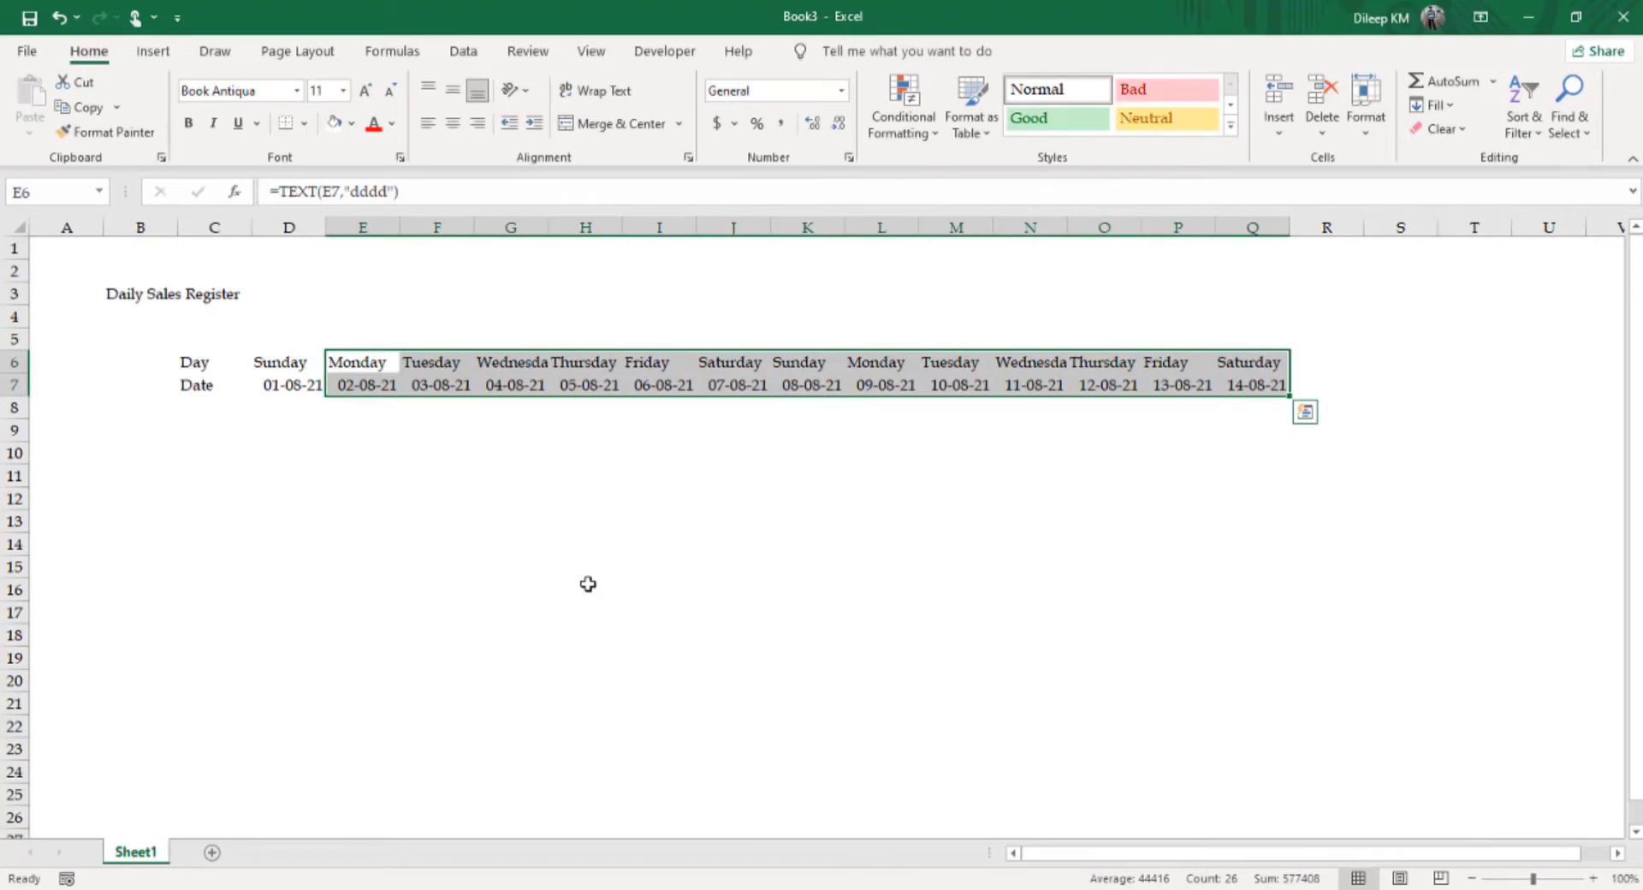
key(Down)
key(Down)
key(Down)
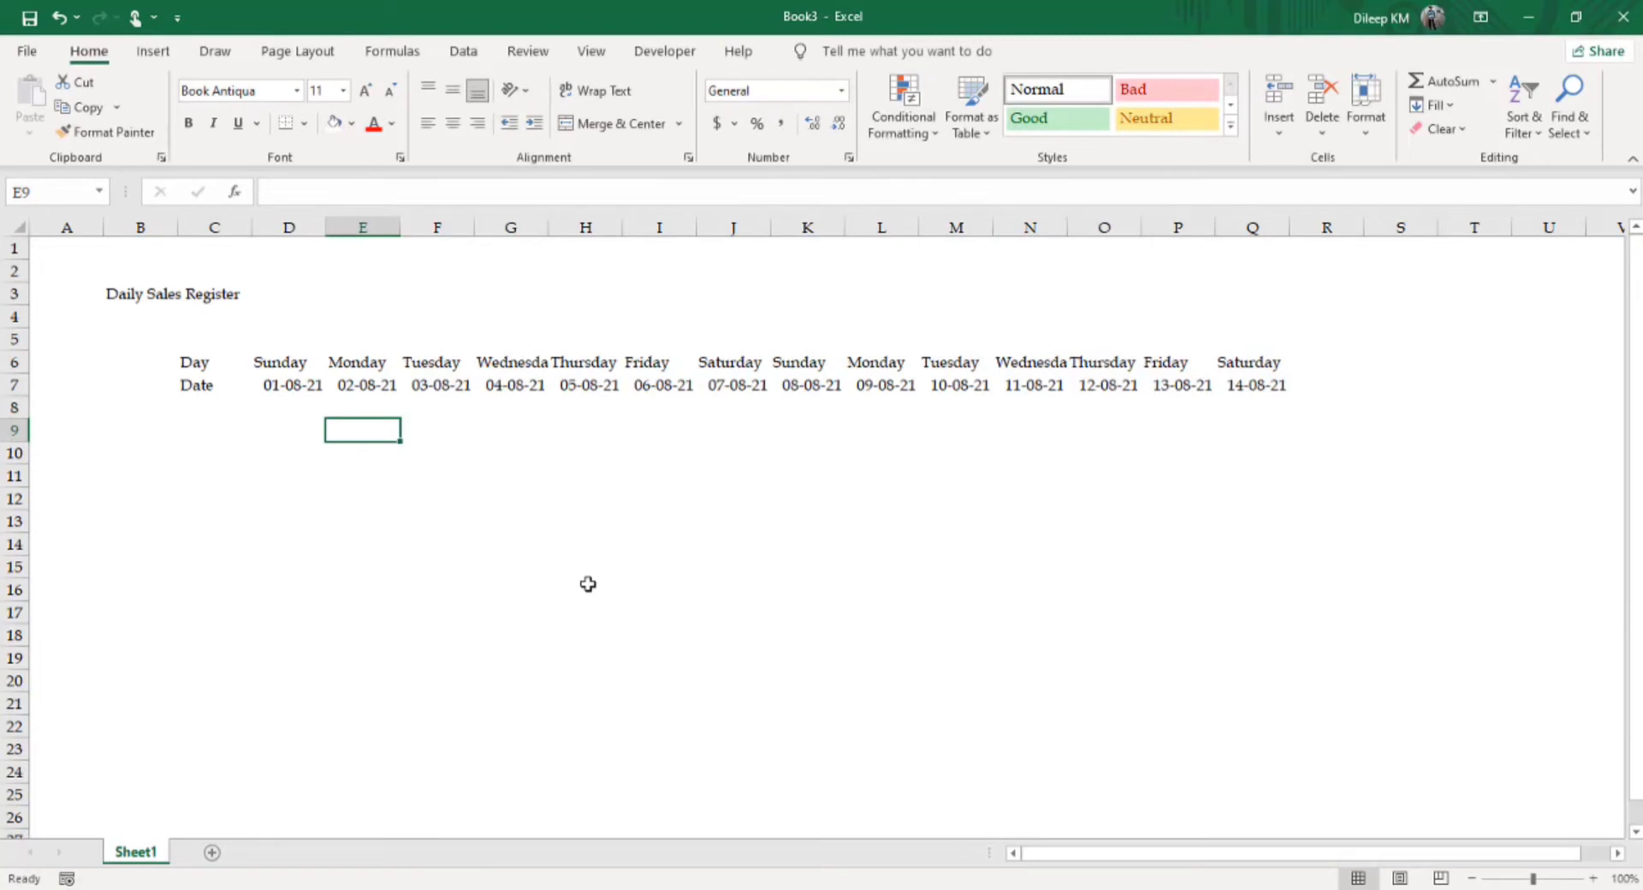
- Enter 'Item No 1' in C9 and copy it into the rows below
key(Left)
key(Left)
key(Left)
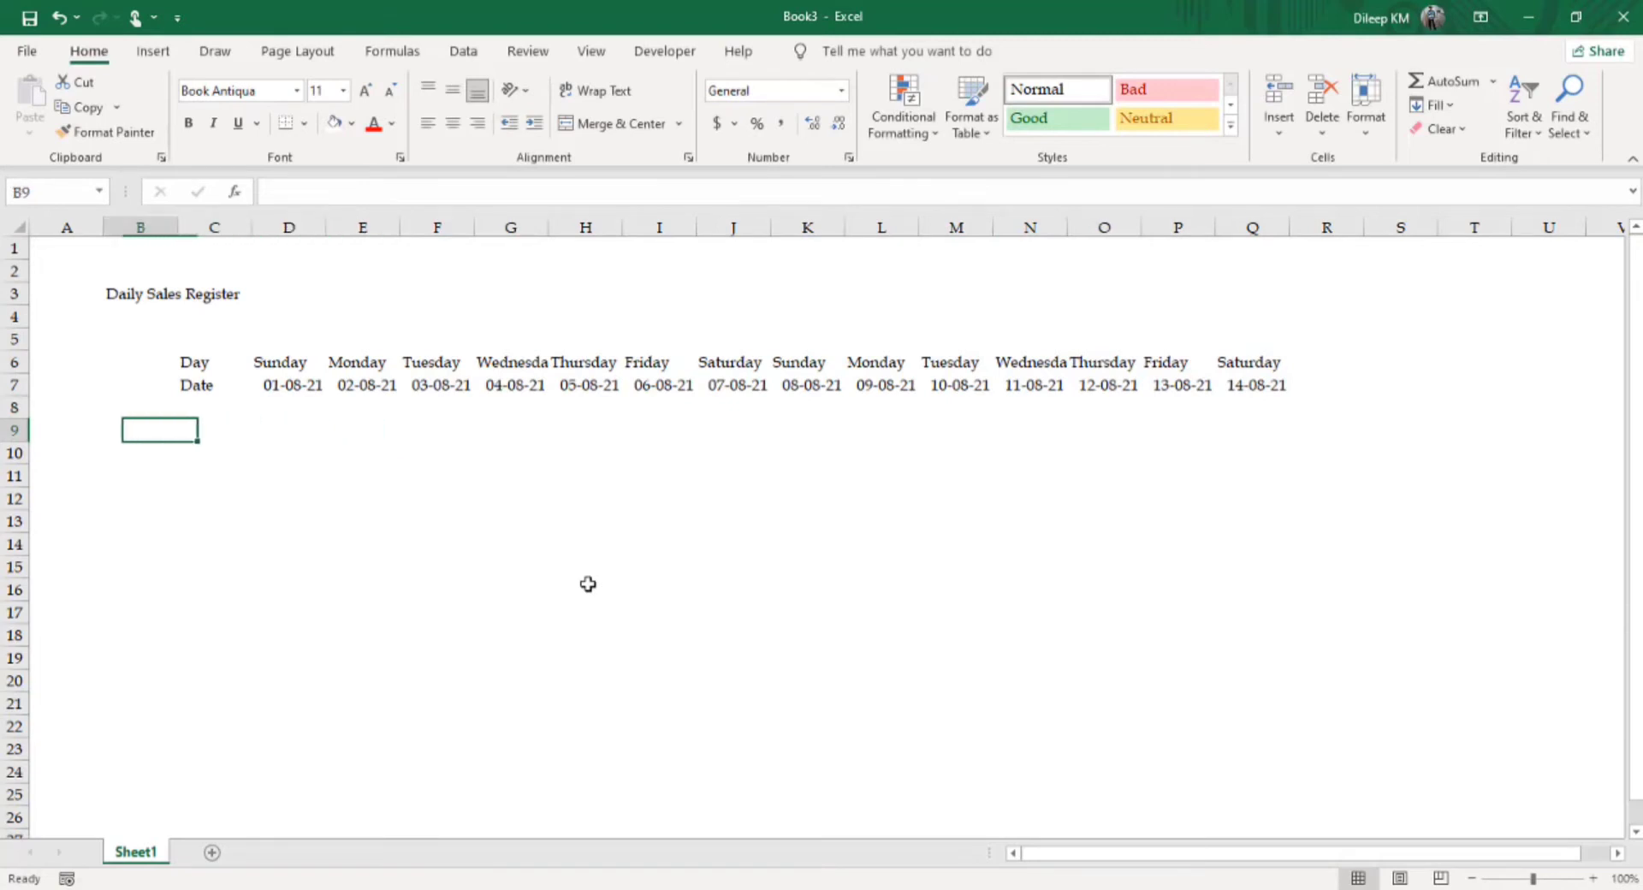
key(Up)
key(Up)
key(Right)
key(Up)
key(Down)
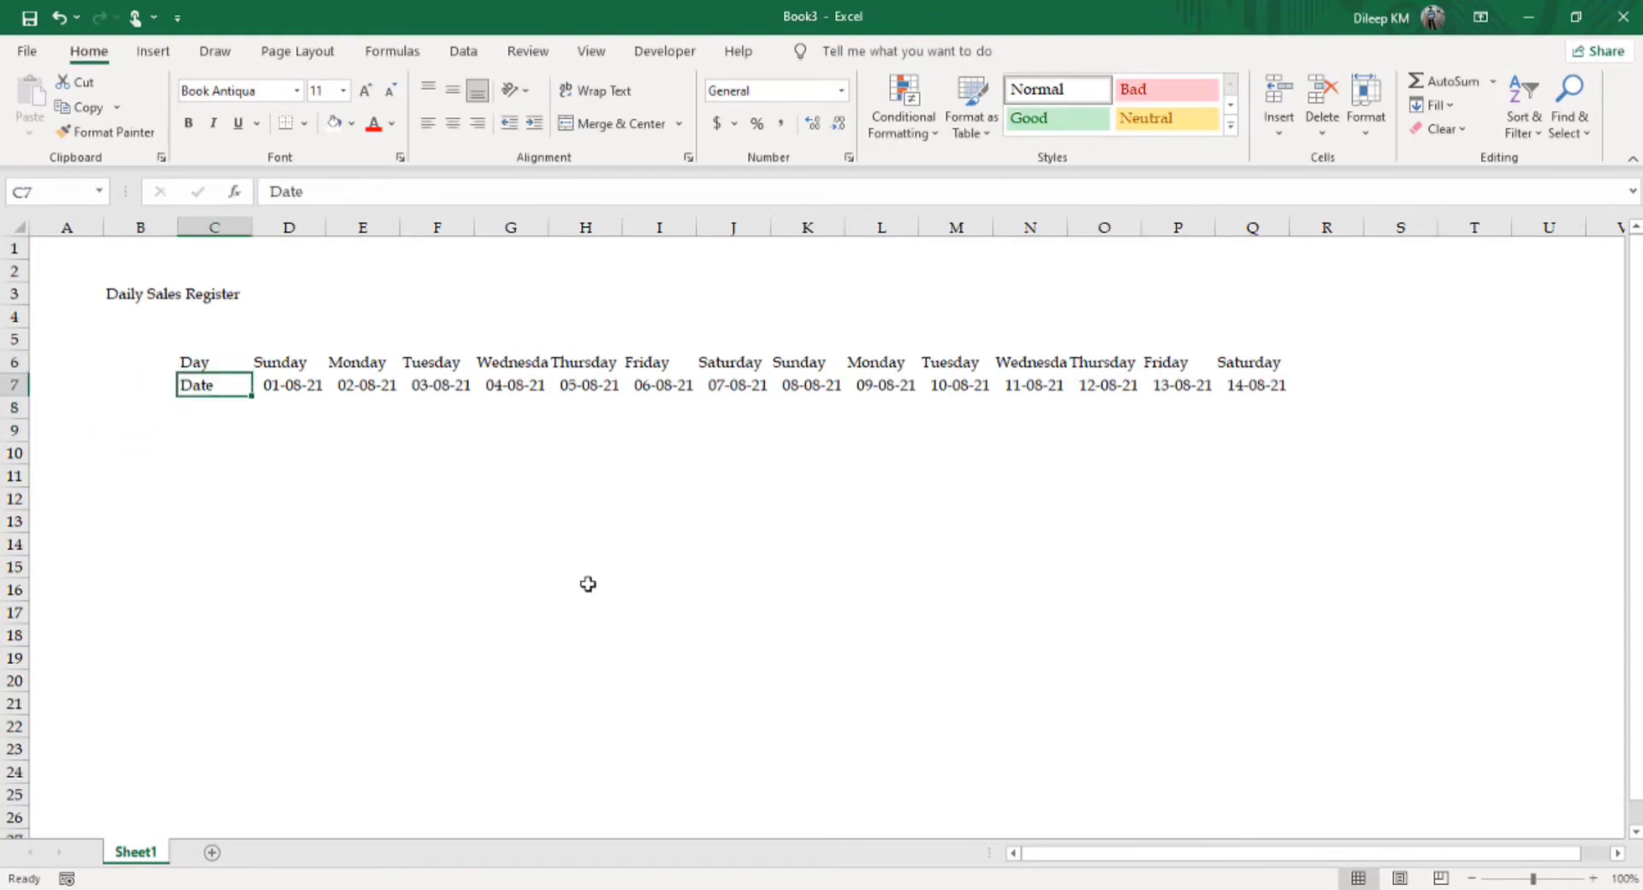
key(Down)
key(Down)
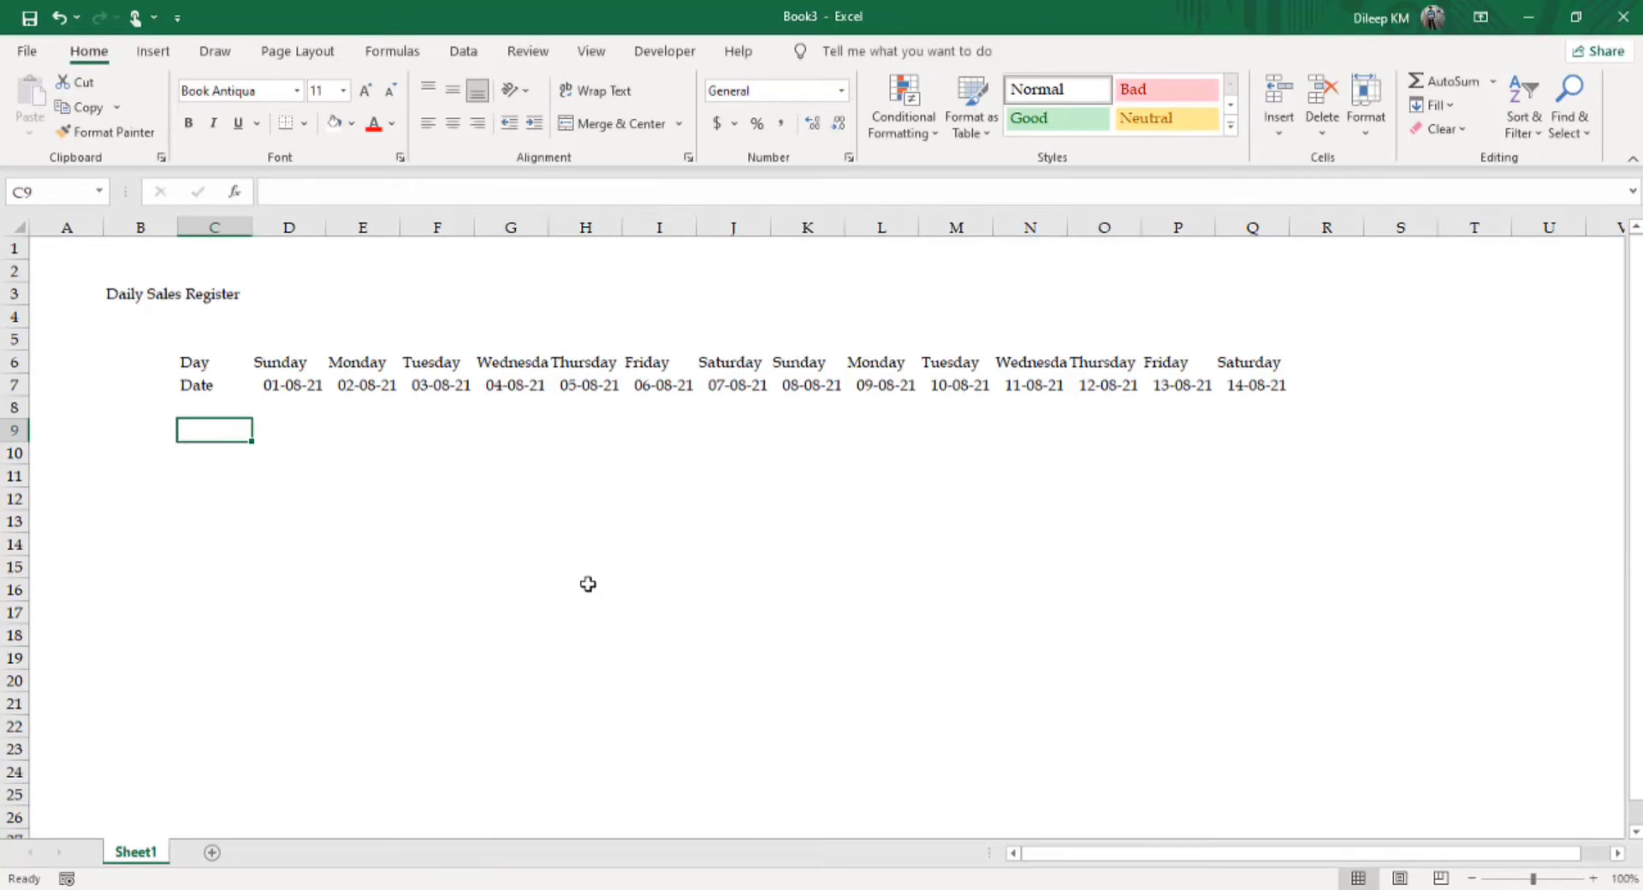
text(It)
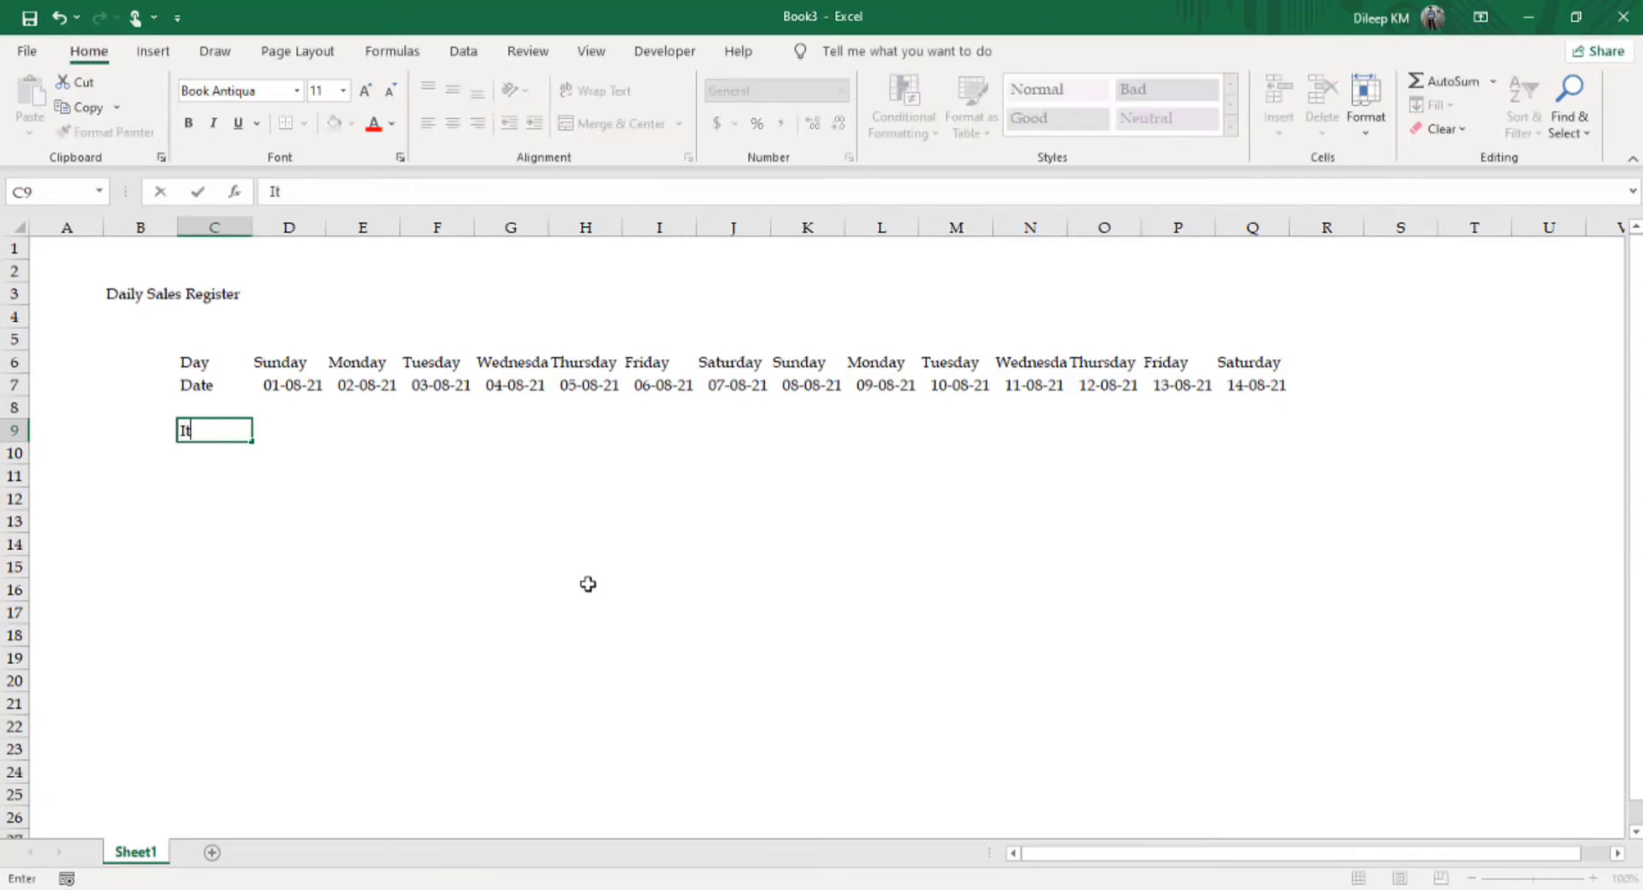
text(em N)
text(o 1)
key(Return)
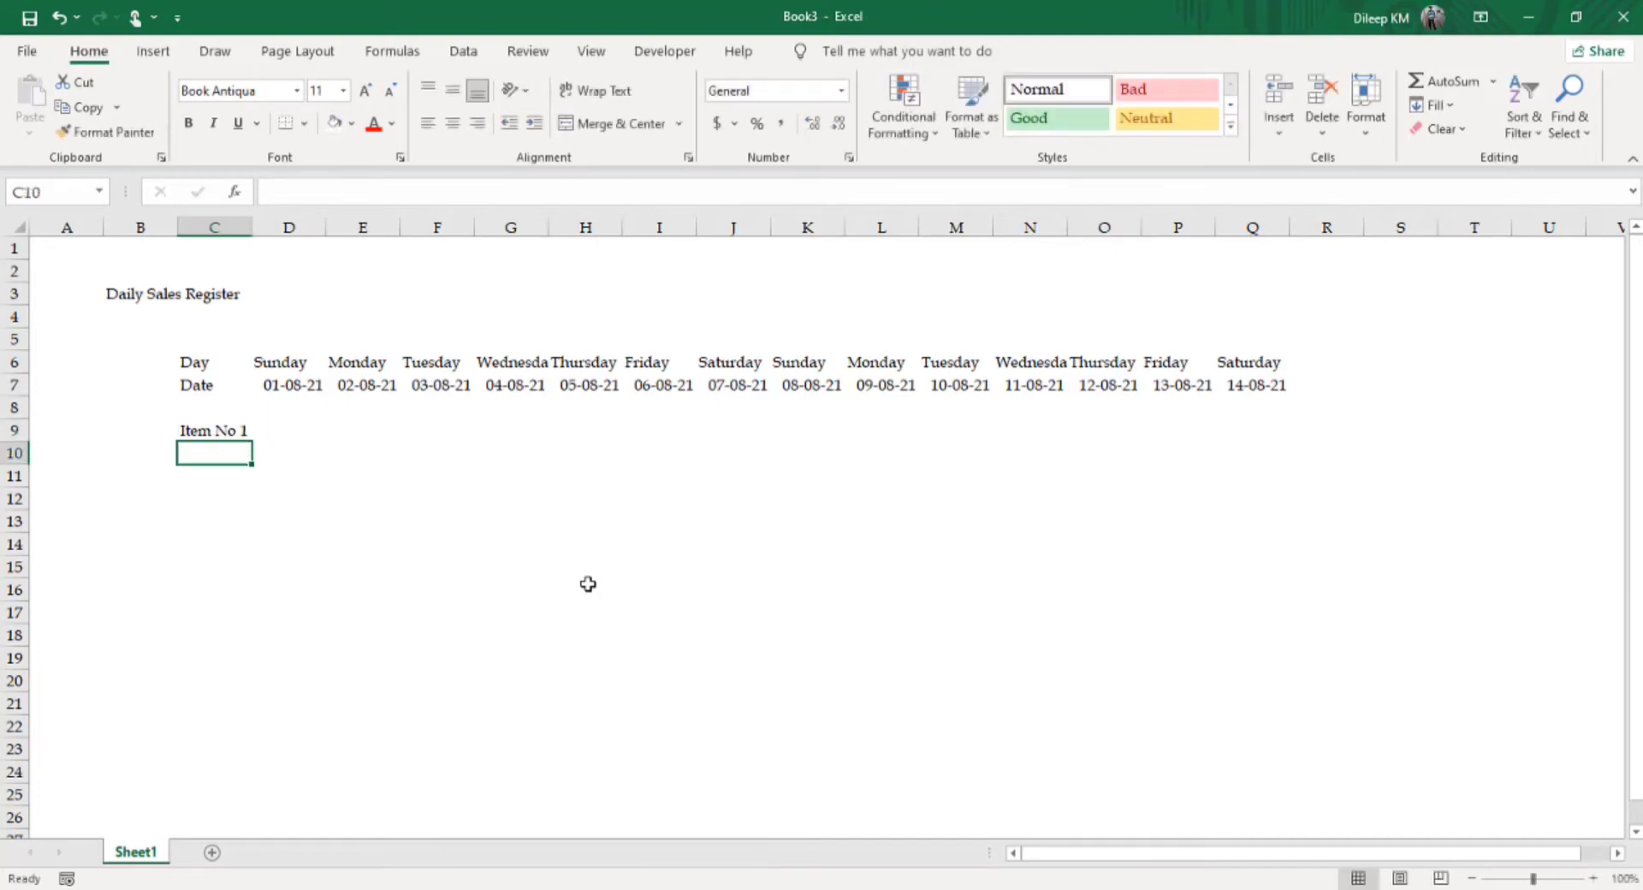
key(Up)
key(ctrl+c)
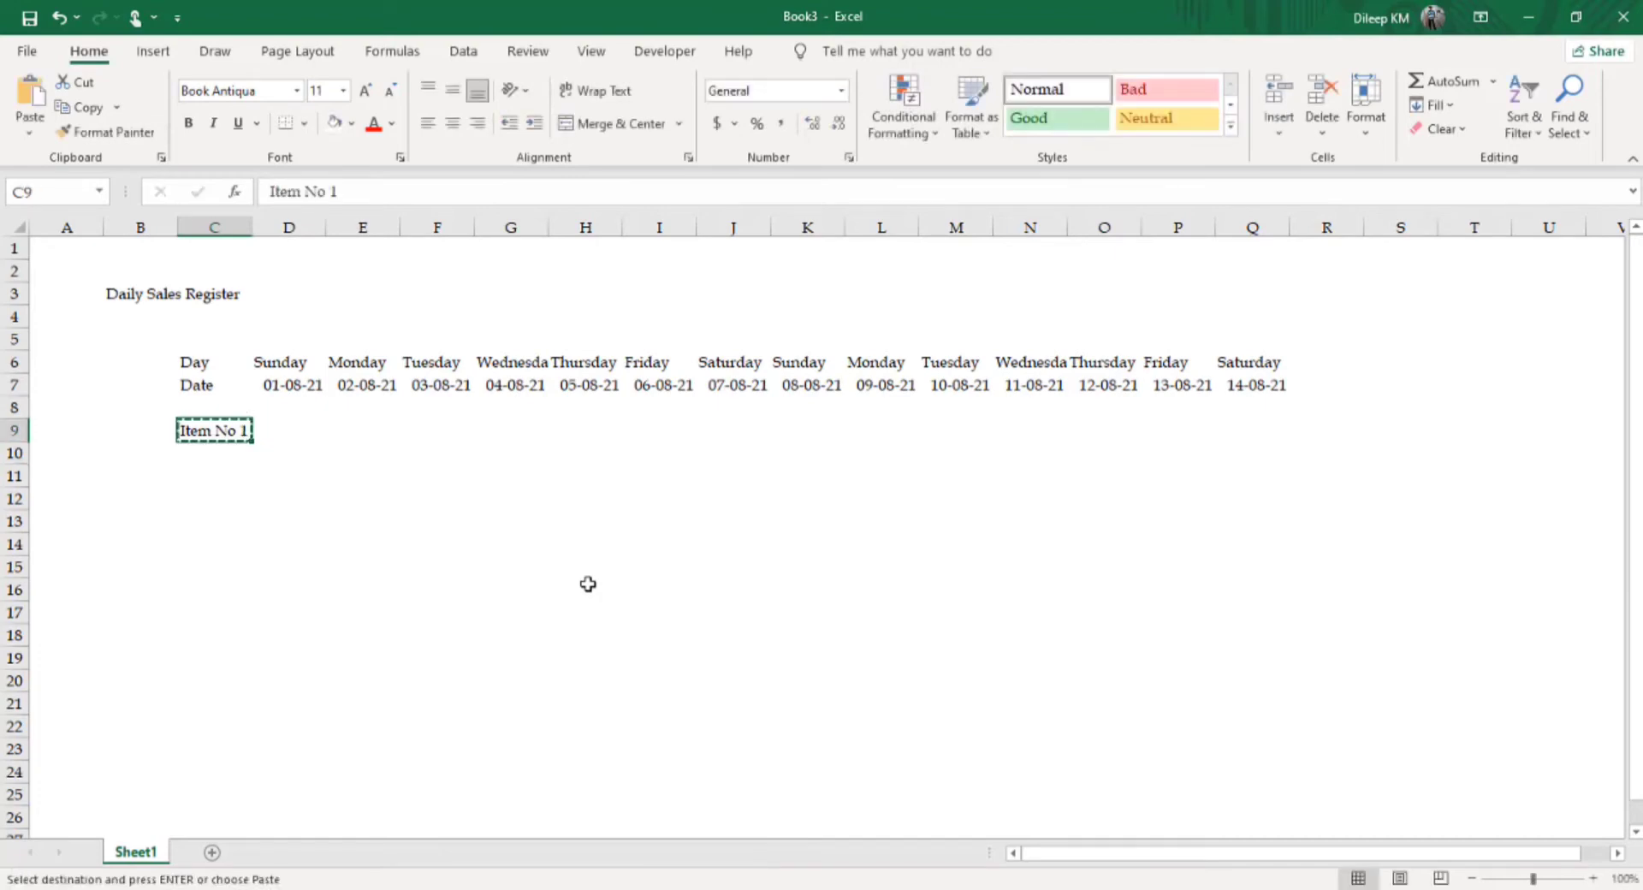
key(shift+Down)
key(shift+Down)
key(shift+Down)
key(shift+Down)
key(shift+Down)
key(shift+Down)
key(Return)
- Renumber the copies to Item No 2 through Item No 5 and clear the leftover duplicates
key(Down)
key(Down)
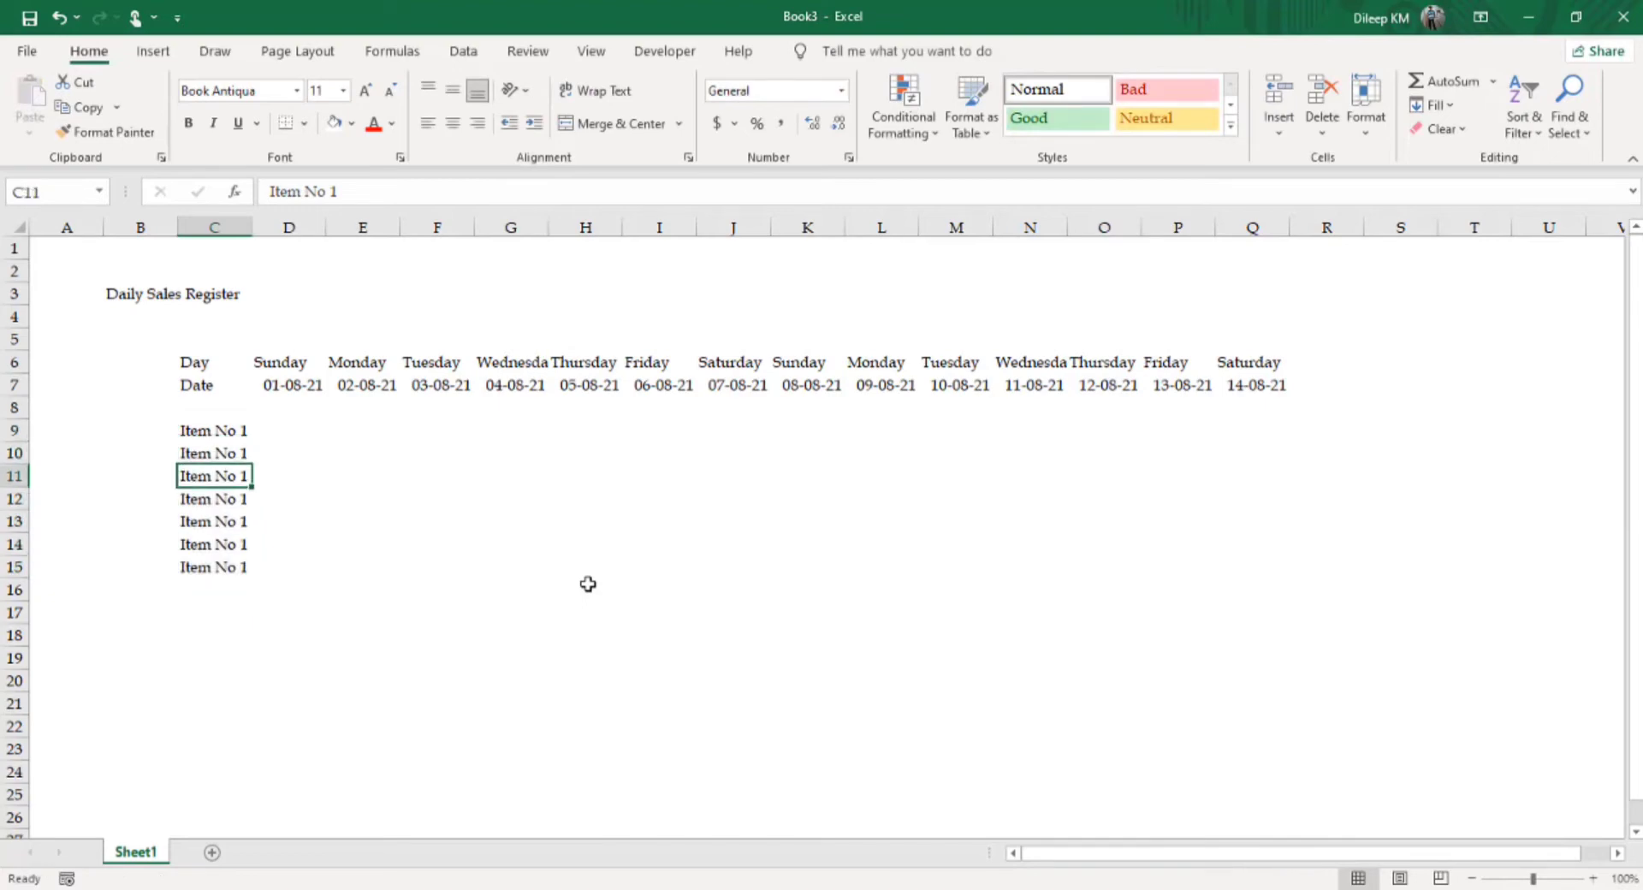
key(Up)
key(F2)
key(BackSpace)
text(2)
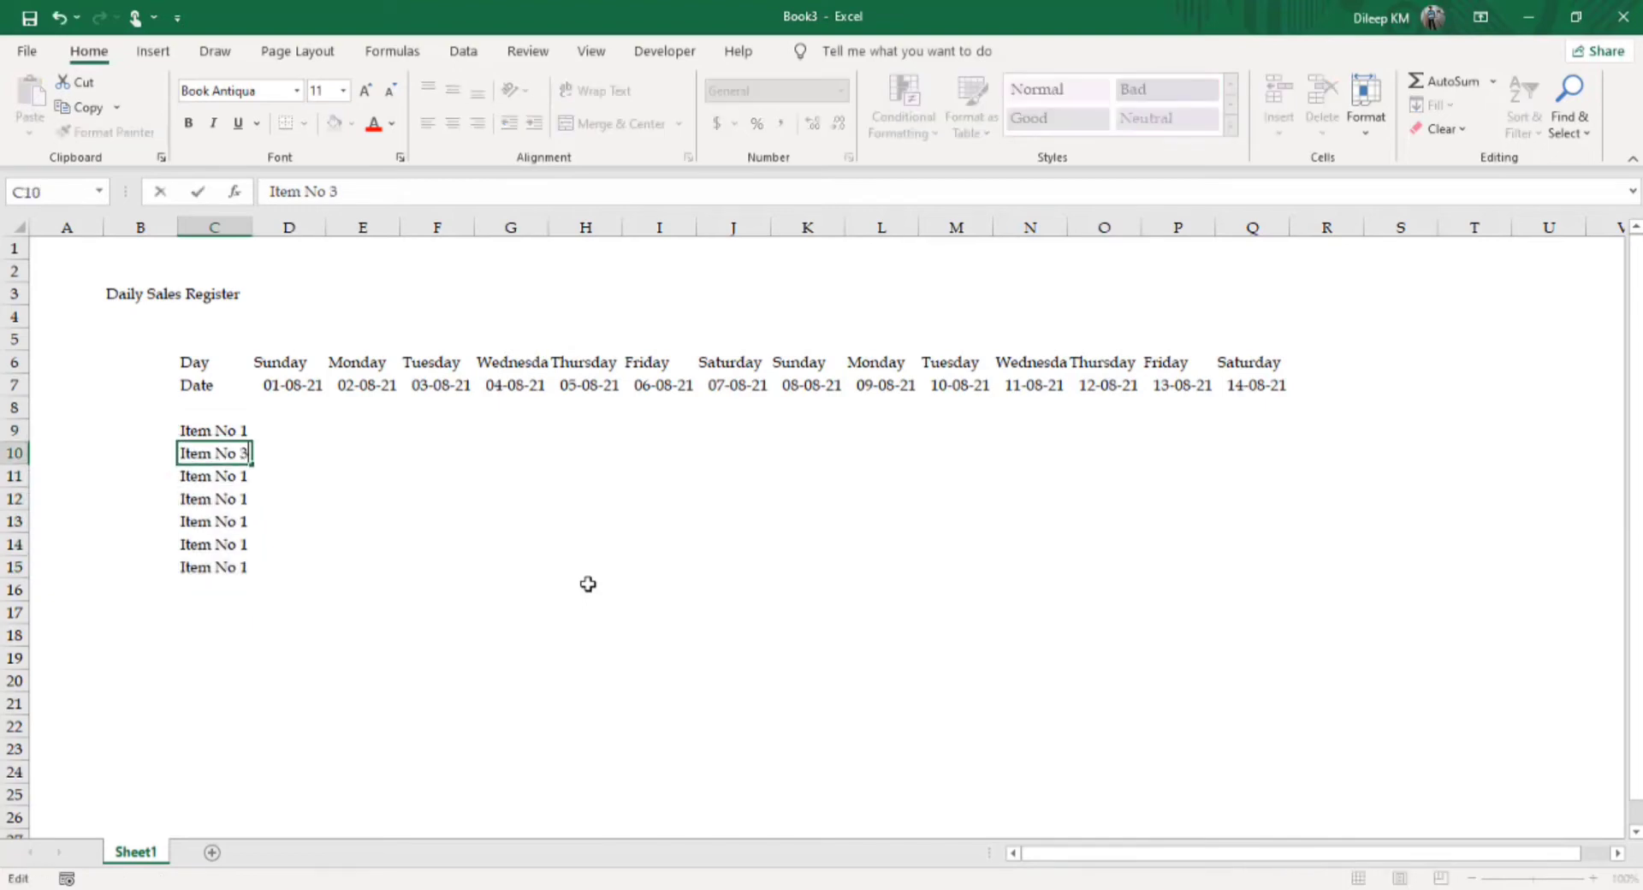
key(BackSpace)
text(2)
key(Return)
key(F2)
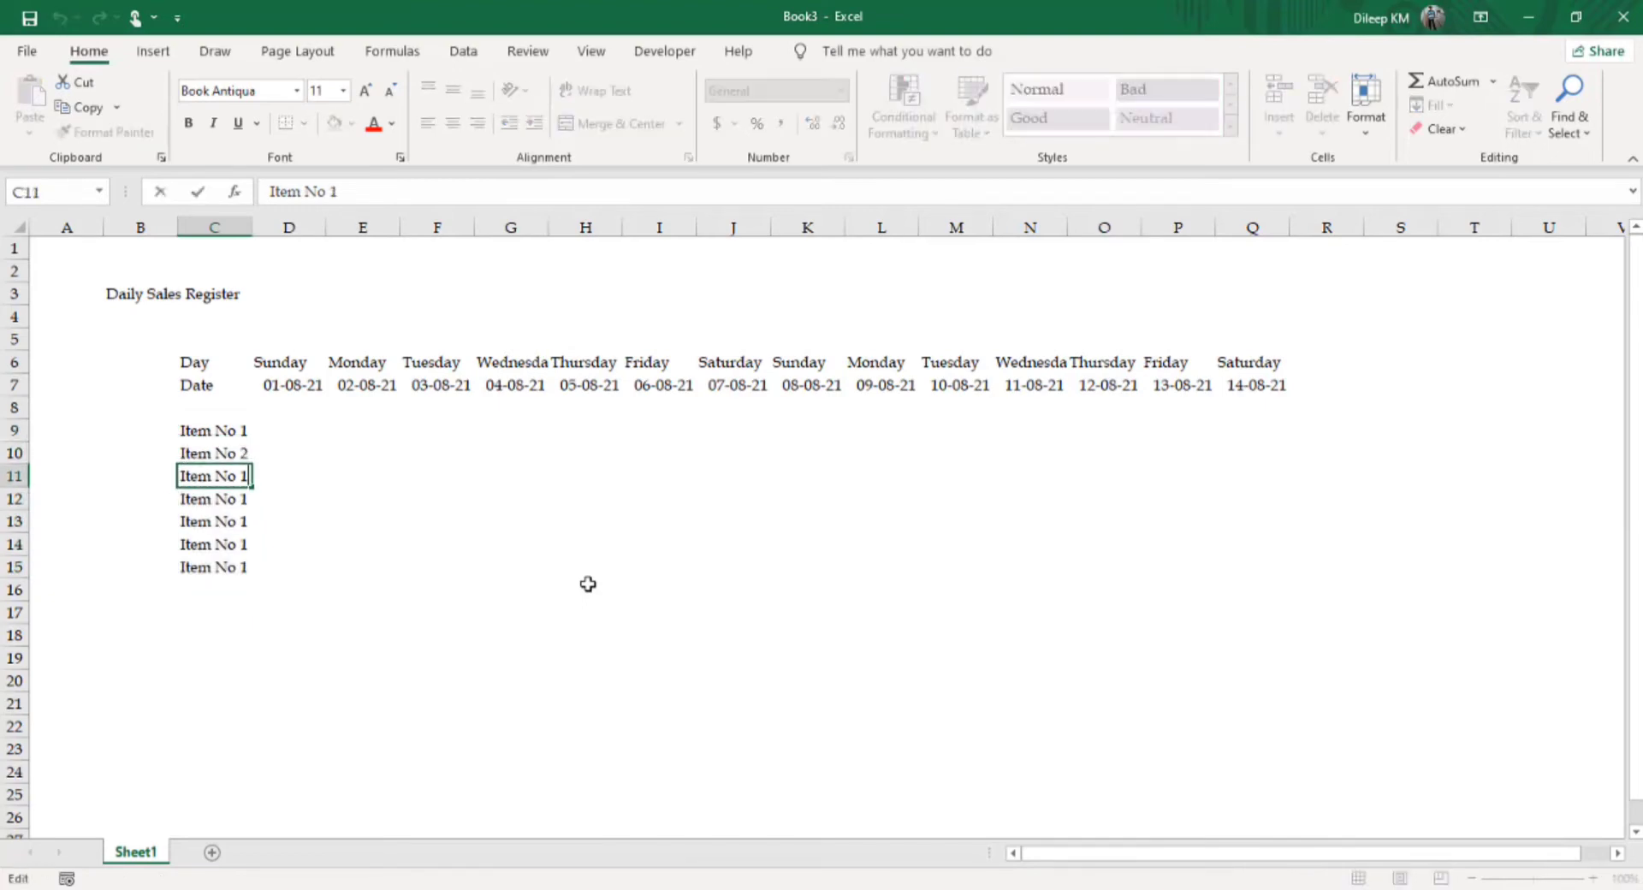
key(BackSpace)
text(3)
key(Return)
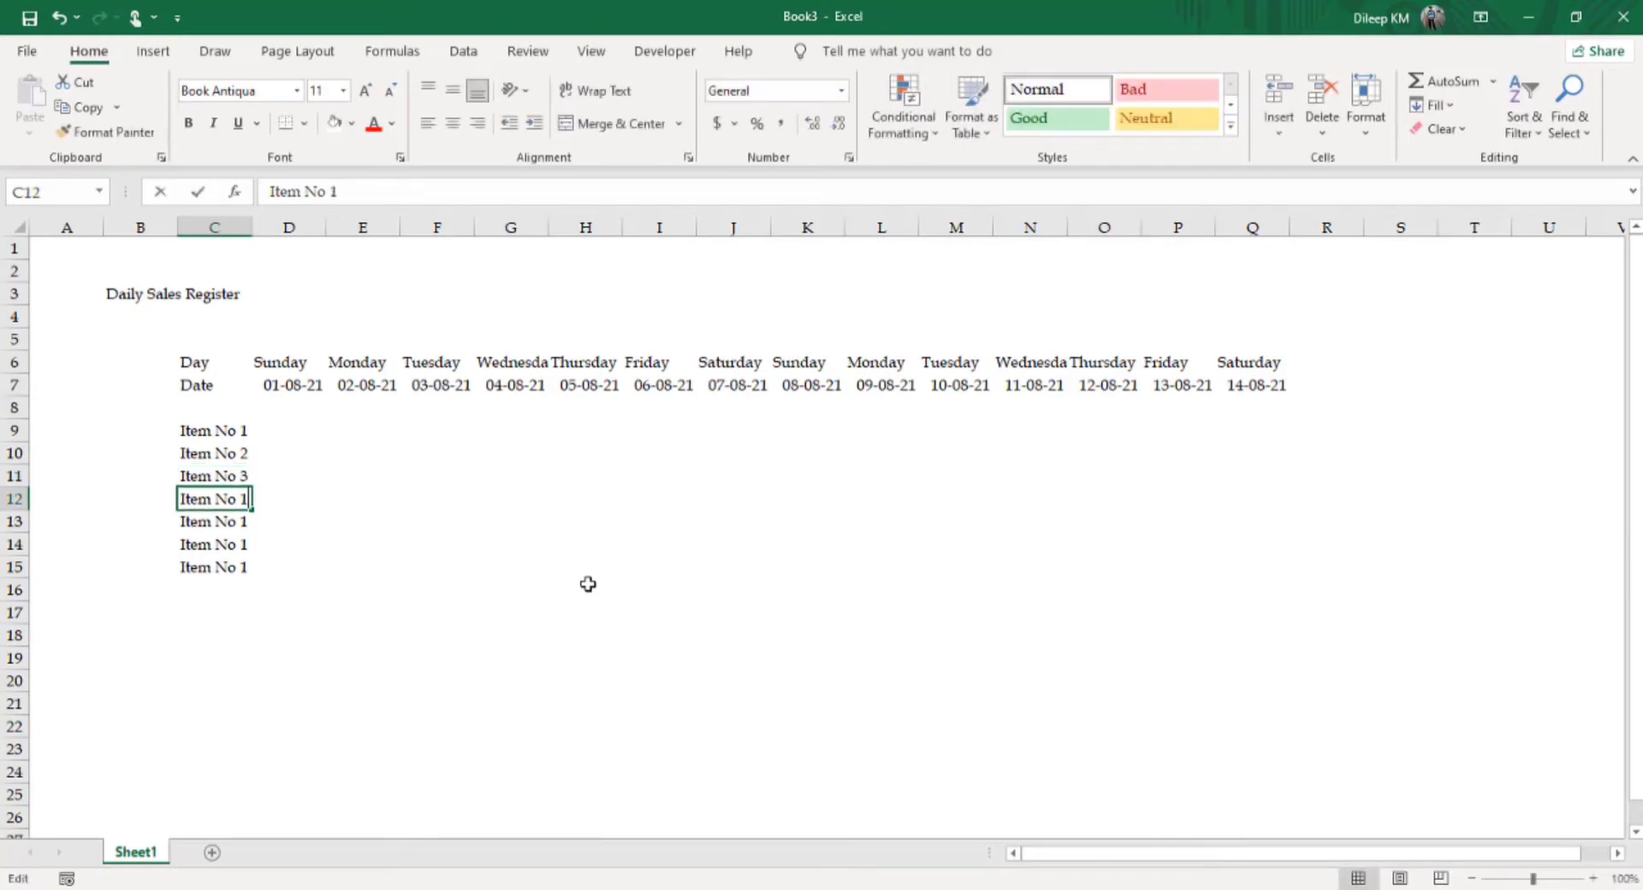
key(F2)
key(BackSpace)
text(4)
key(Return)
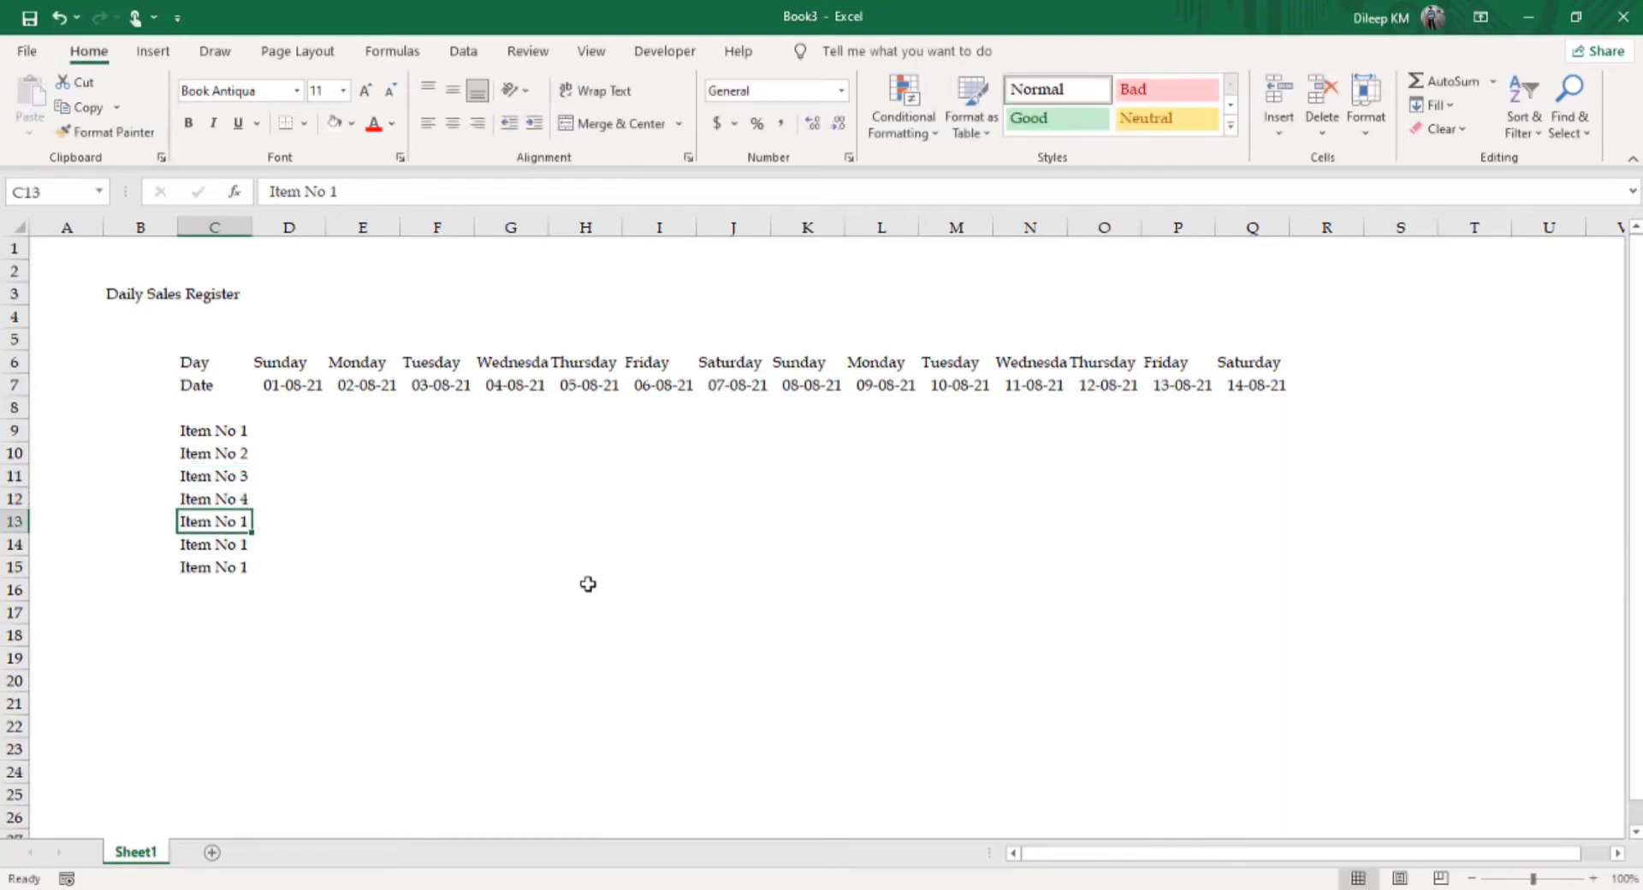
key(F2)
key(BackSpace)
text(5)
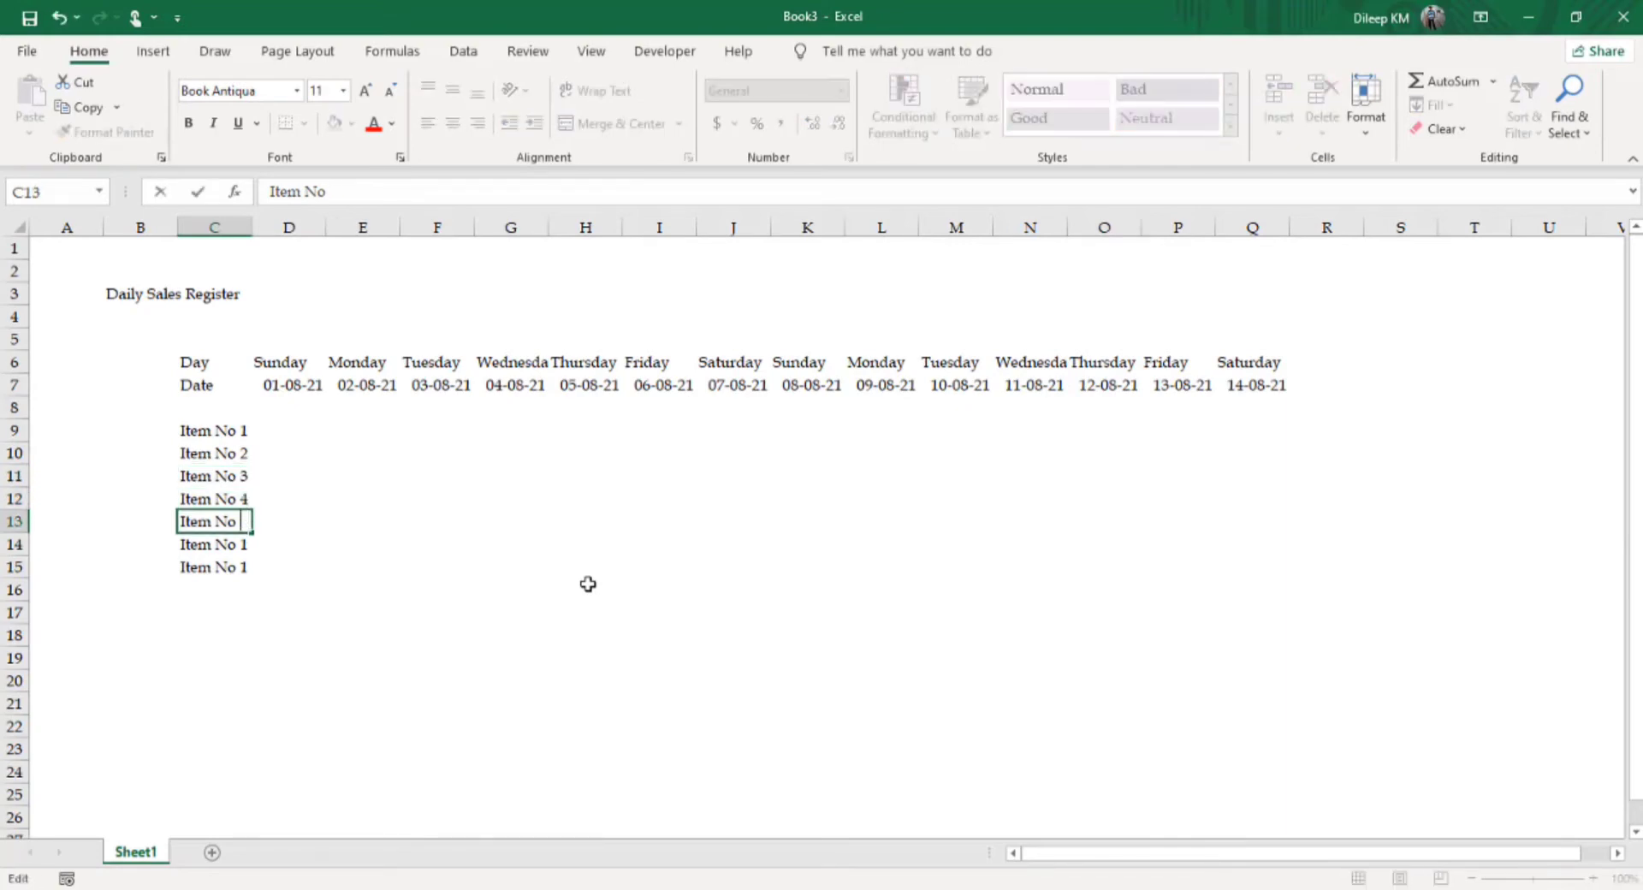
key(Return)
key(shift+Down)
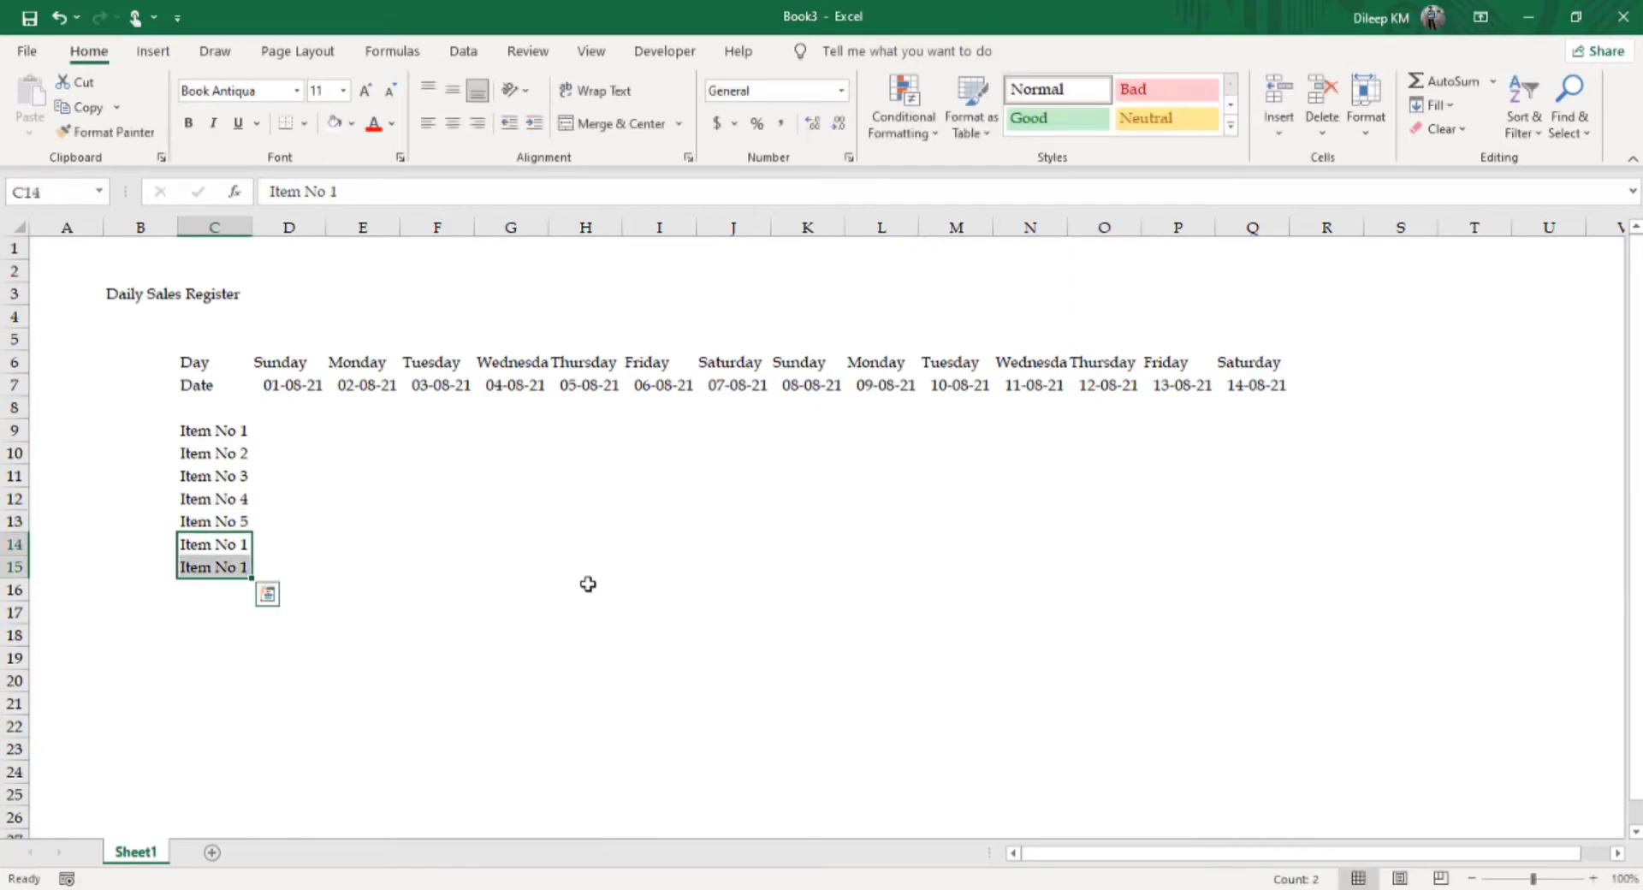
key(Delete)
key(Down)
key(Down)
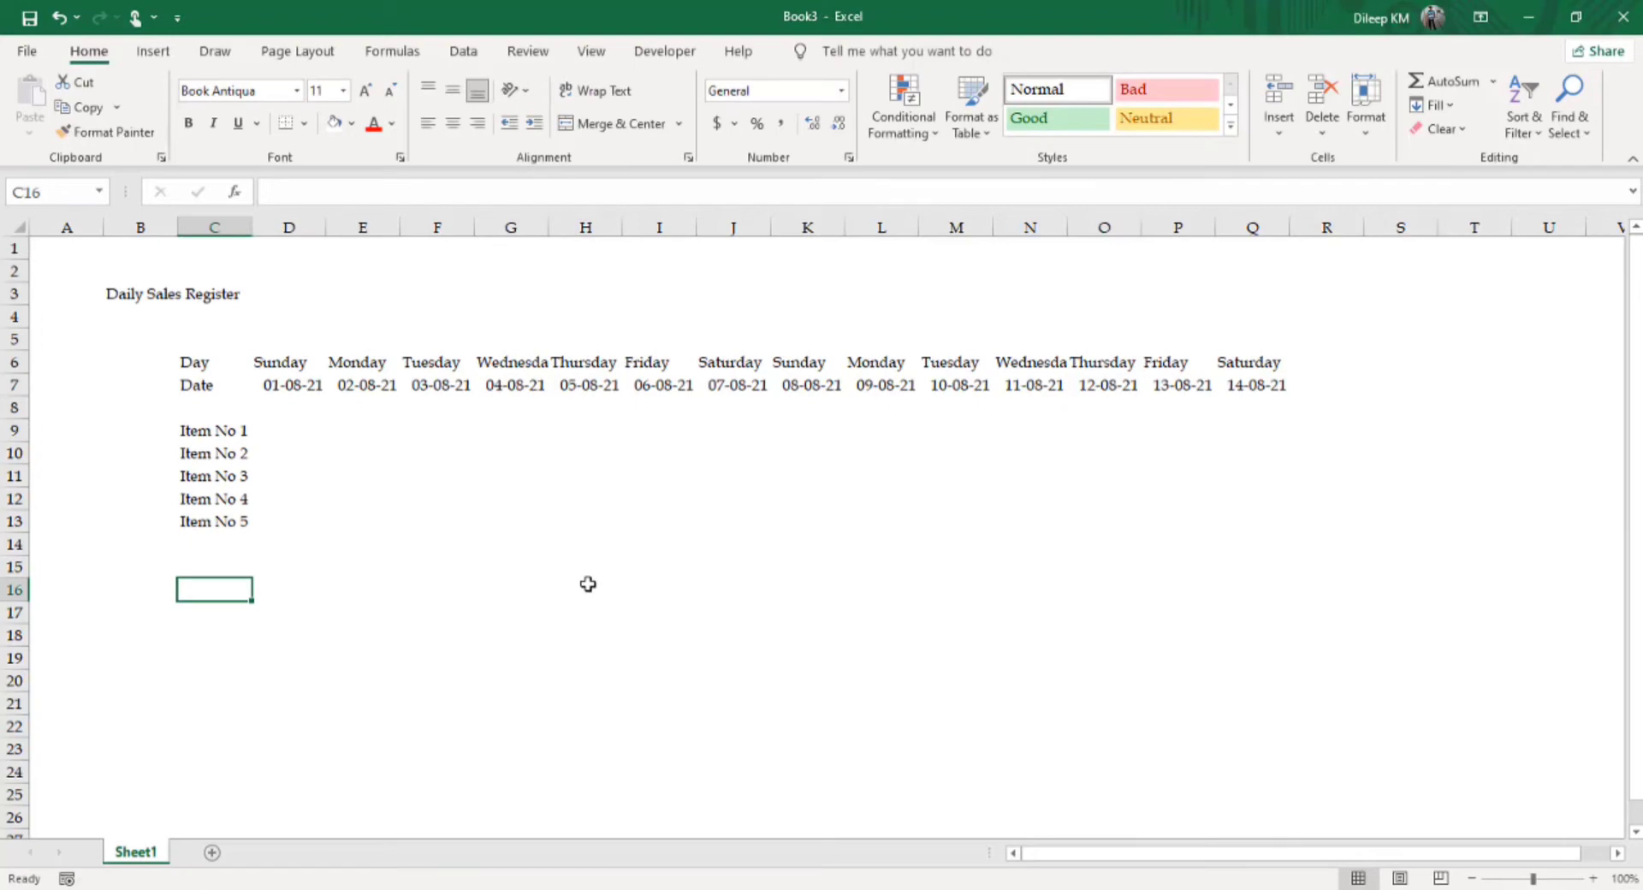
- Enter the label 'Total' in C15 below the item rows
key(Up)
key(Up)
key(Down)
key(Down)
key(Up)
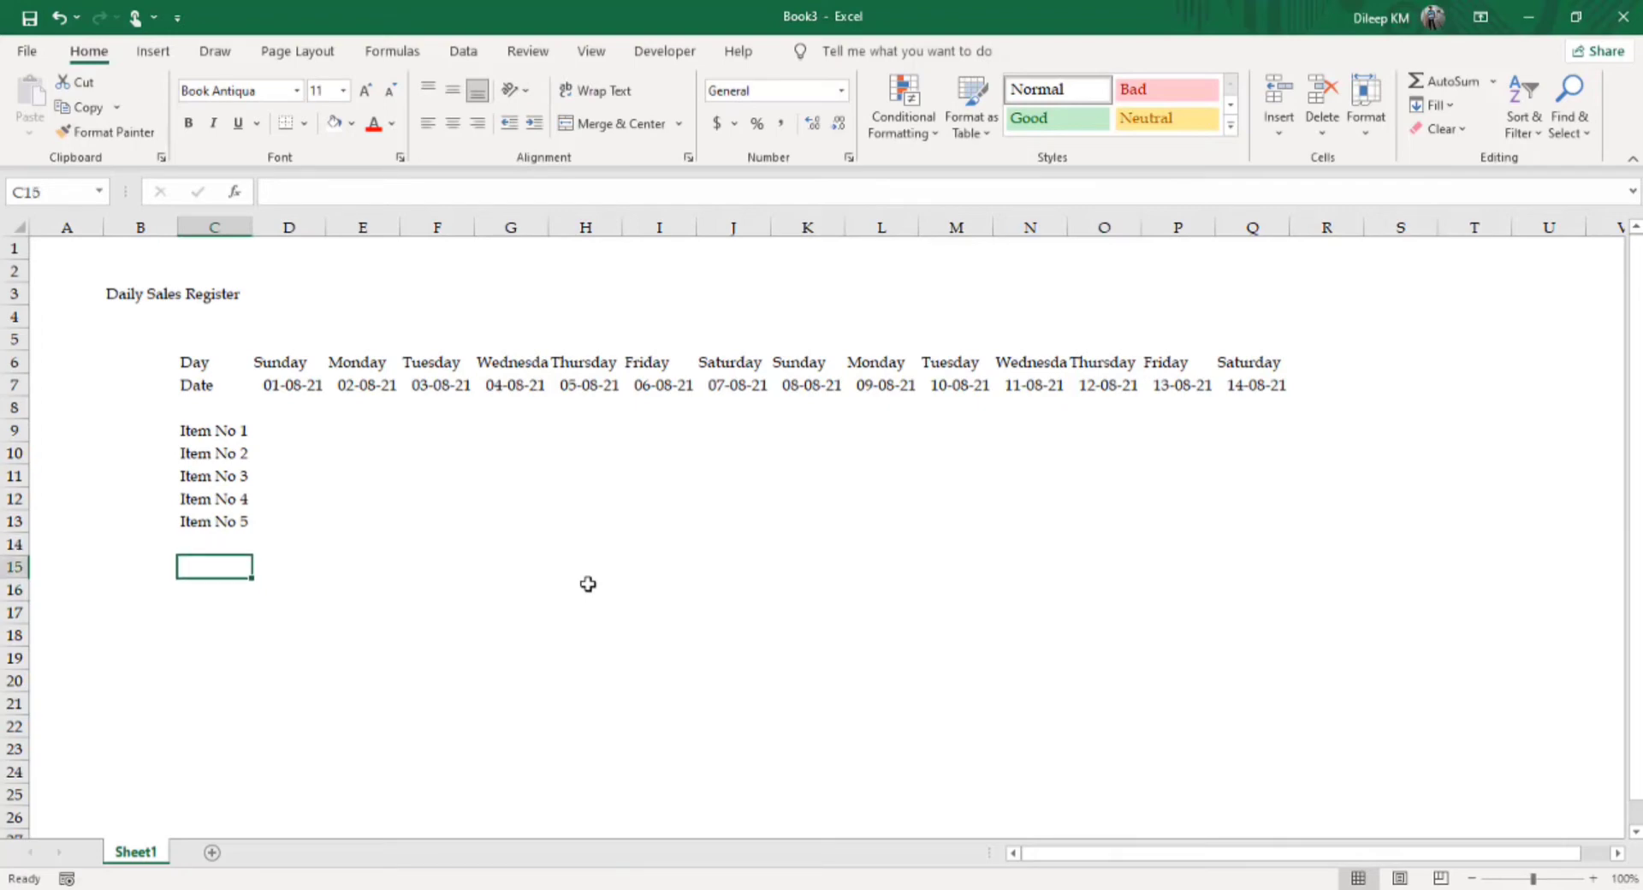
text(Total)
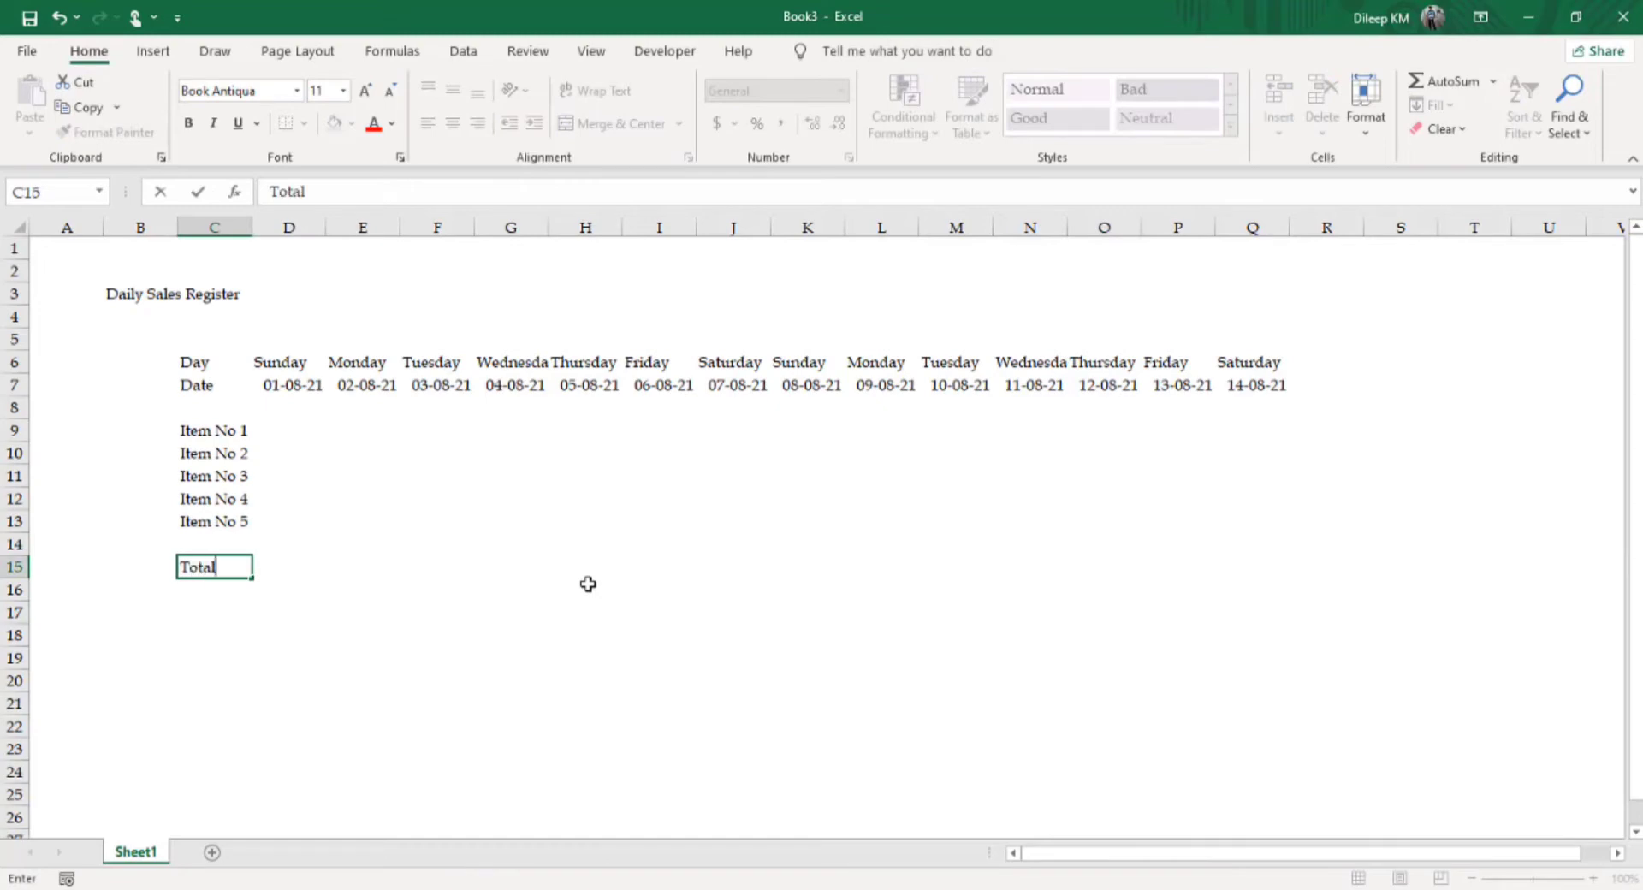
key(Return)
key(Down)
key(Down)
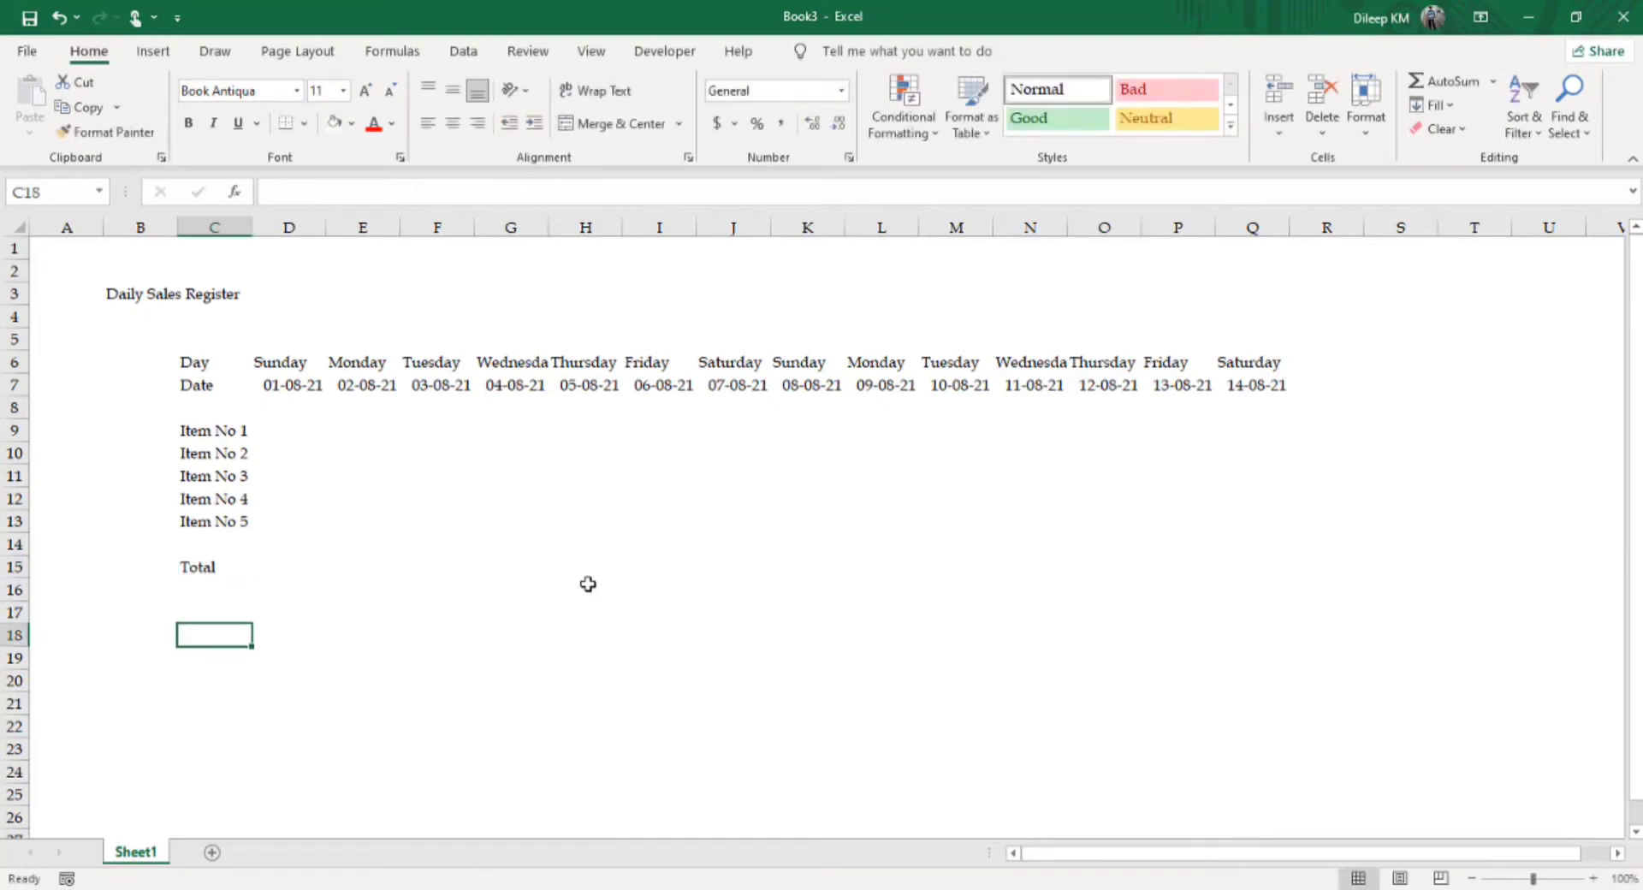
key(Up)
key(Up)
key(Up)
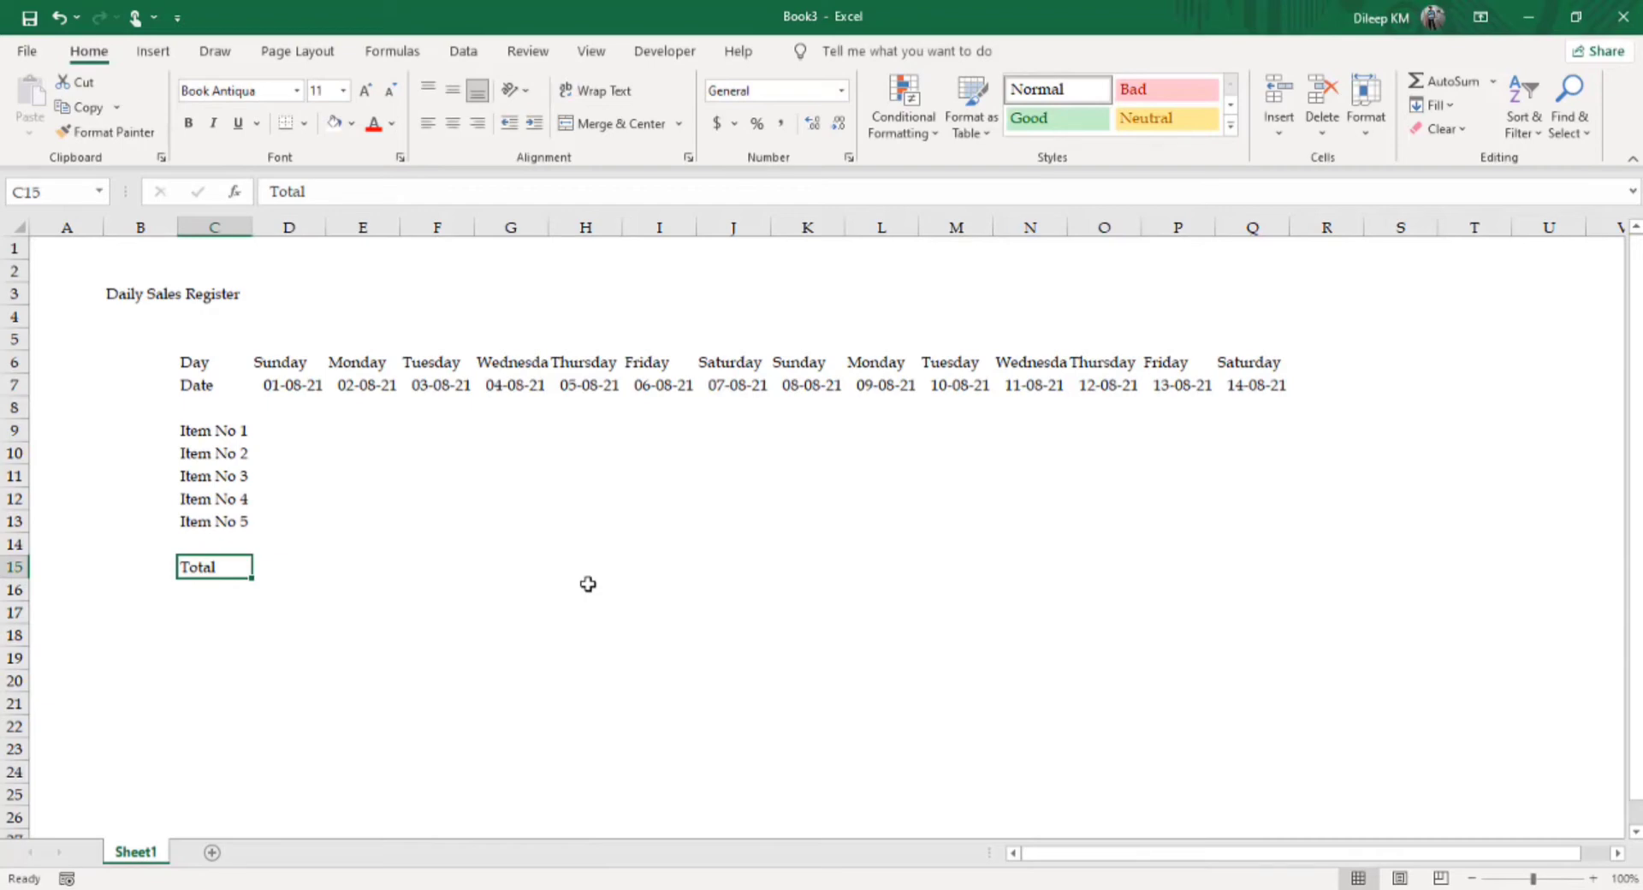
- Enter the label 'Collections Mode' in C17
key(Down)
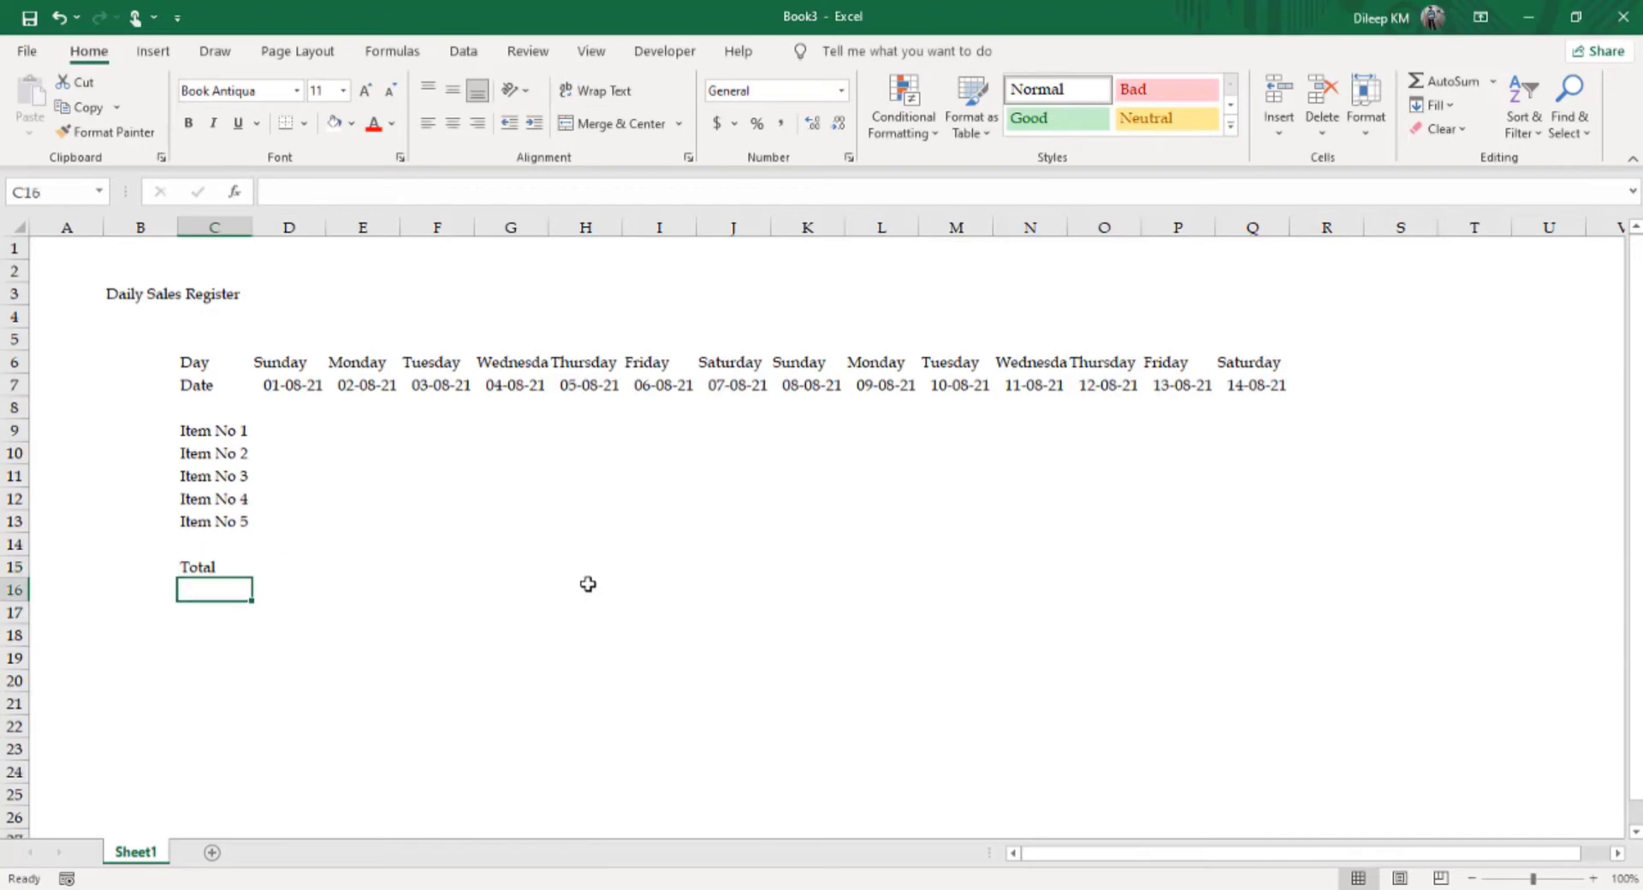
key(Down)
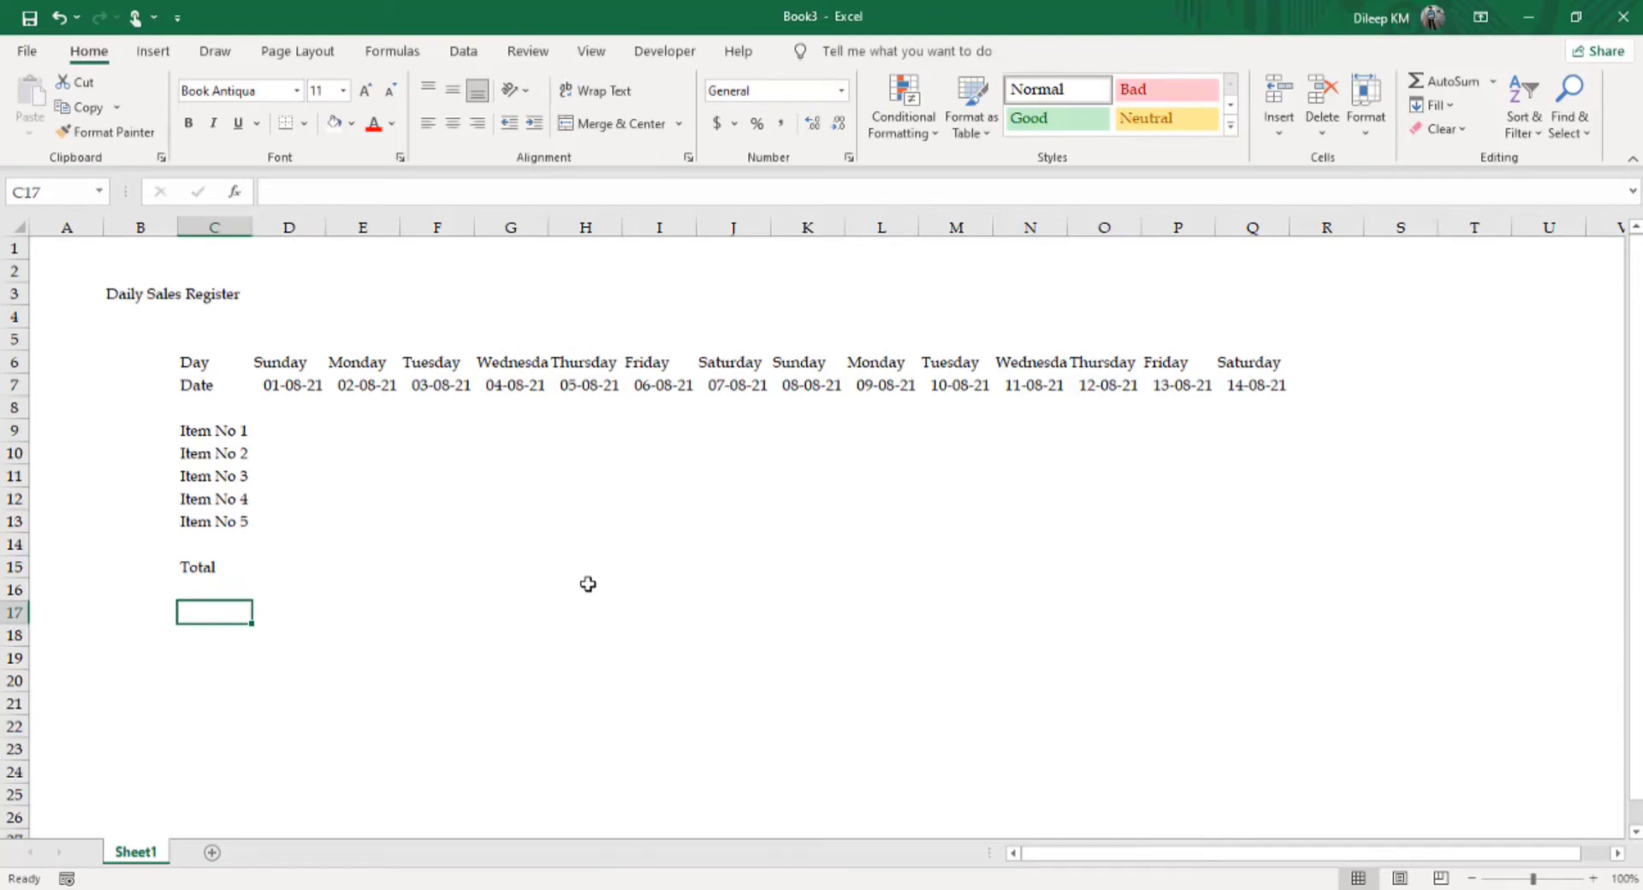
text(Co)
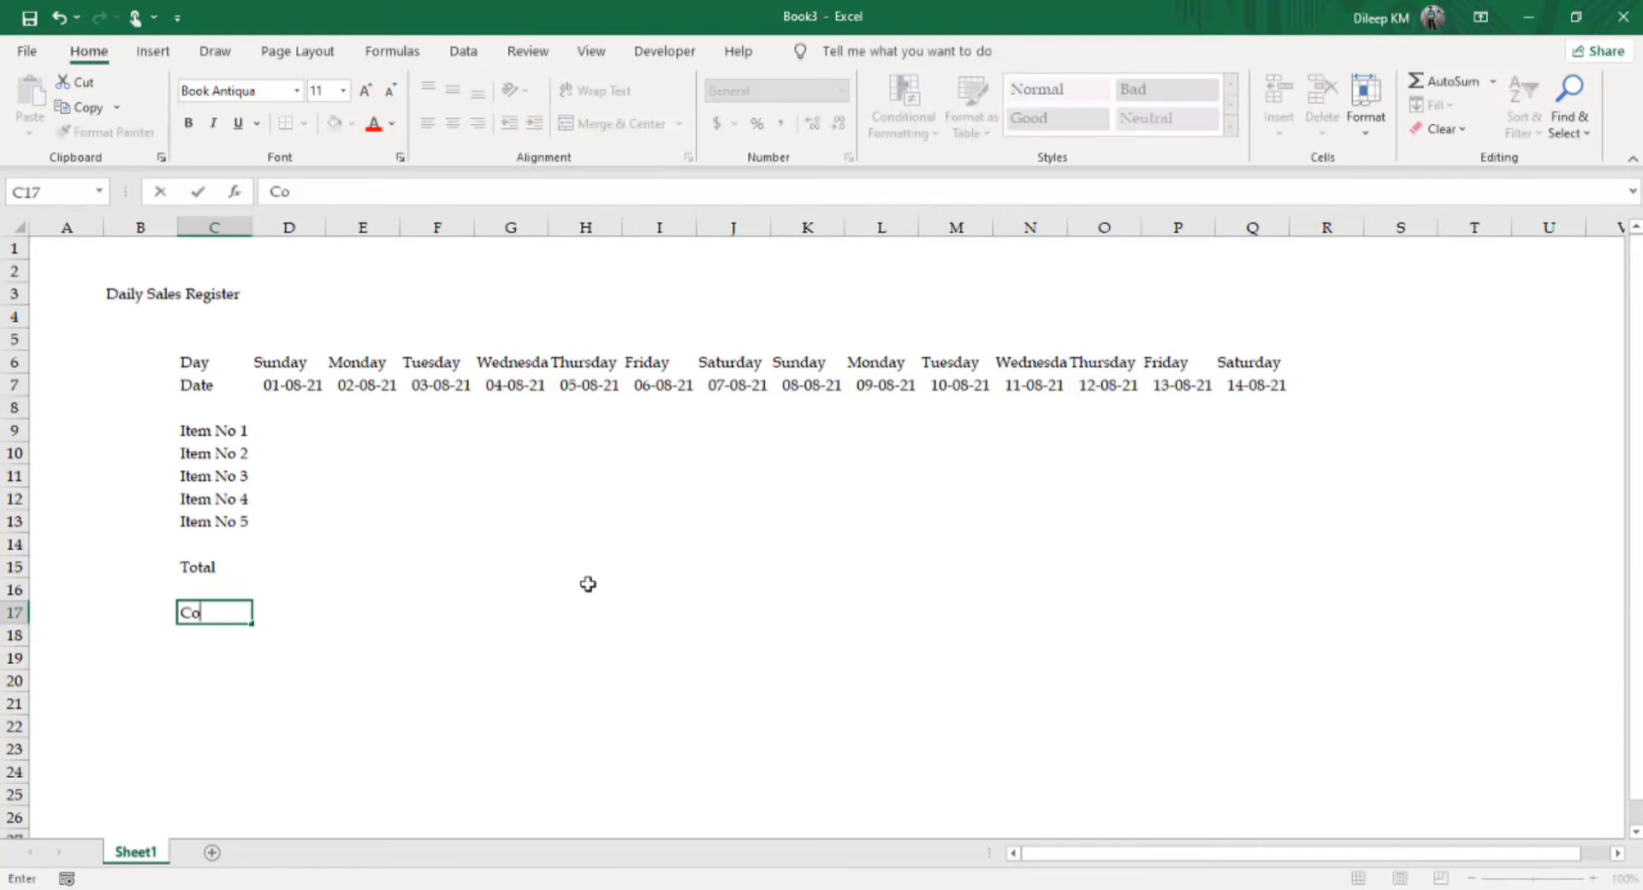
text(llection)
text(s Mod)
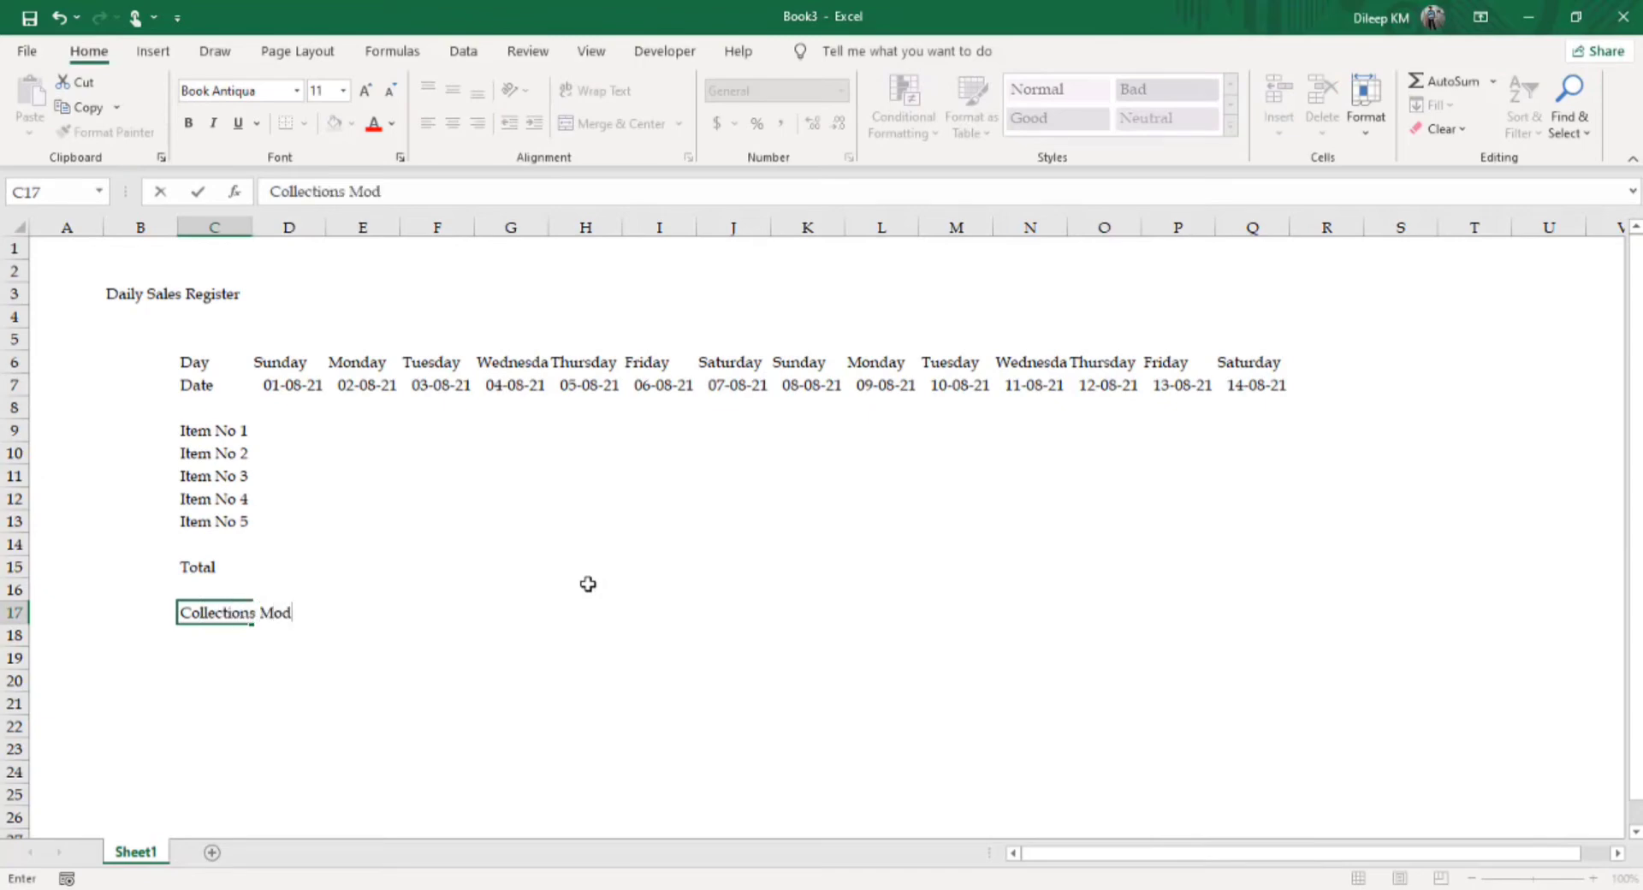
text(e)
key(Return)
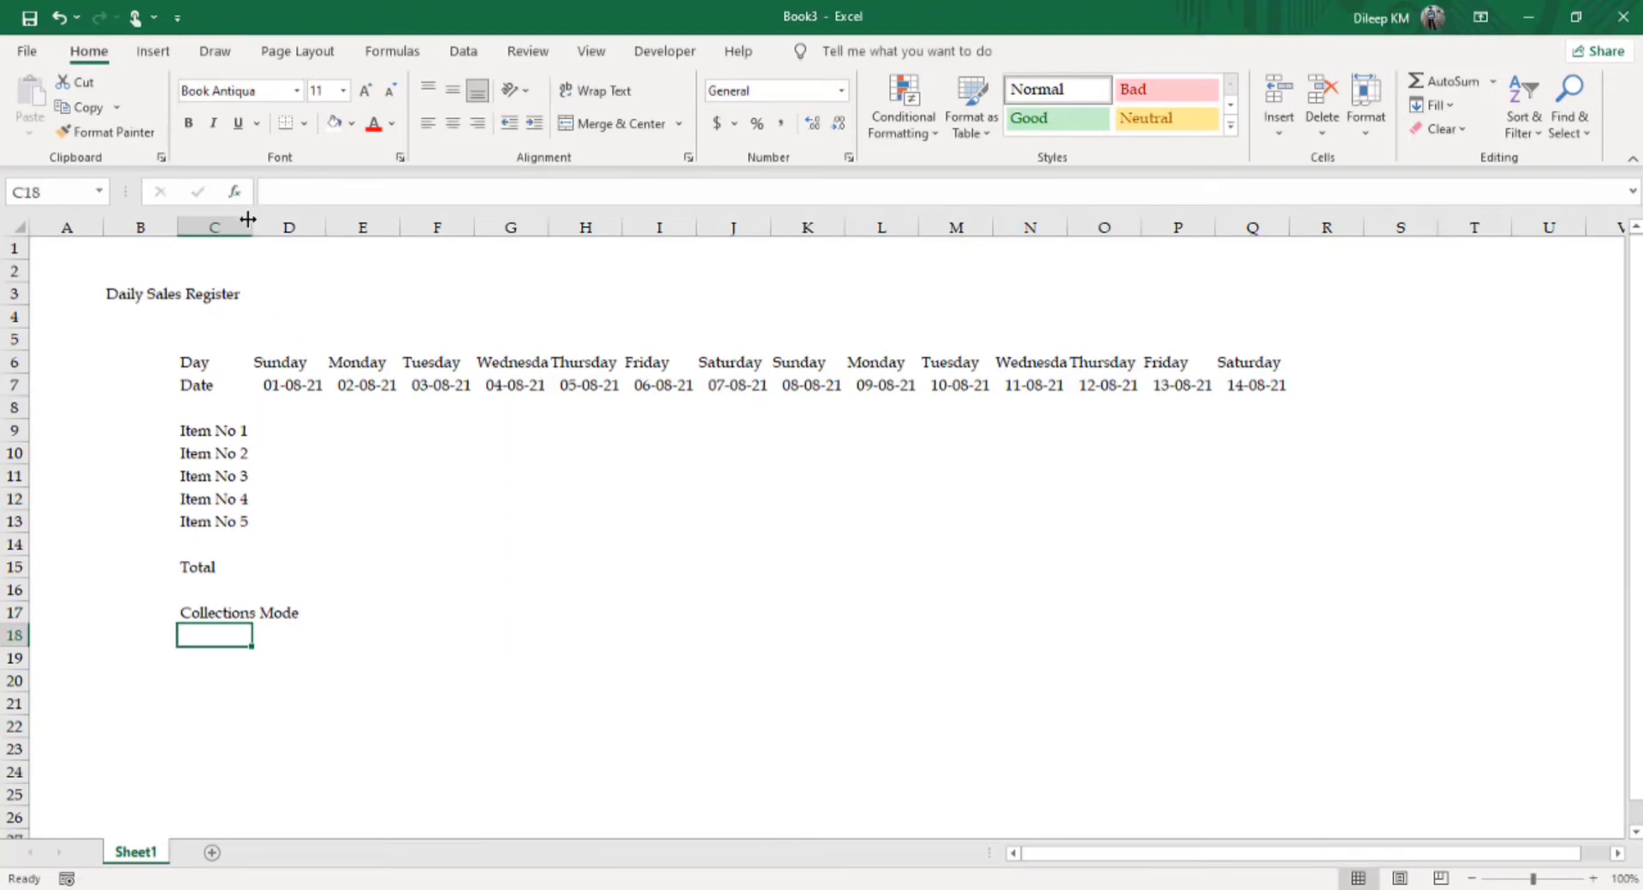
- Widen column C to about 18 characters so all labels fit, then select C19
drag(247, 219, 334, 230)
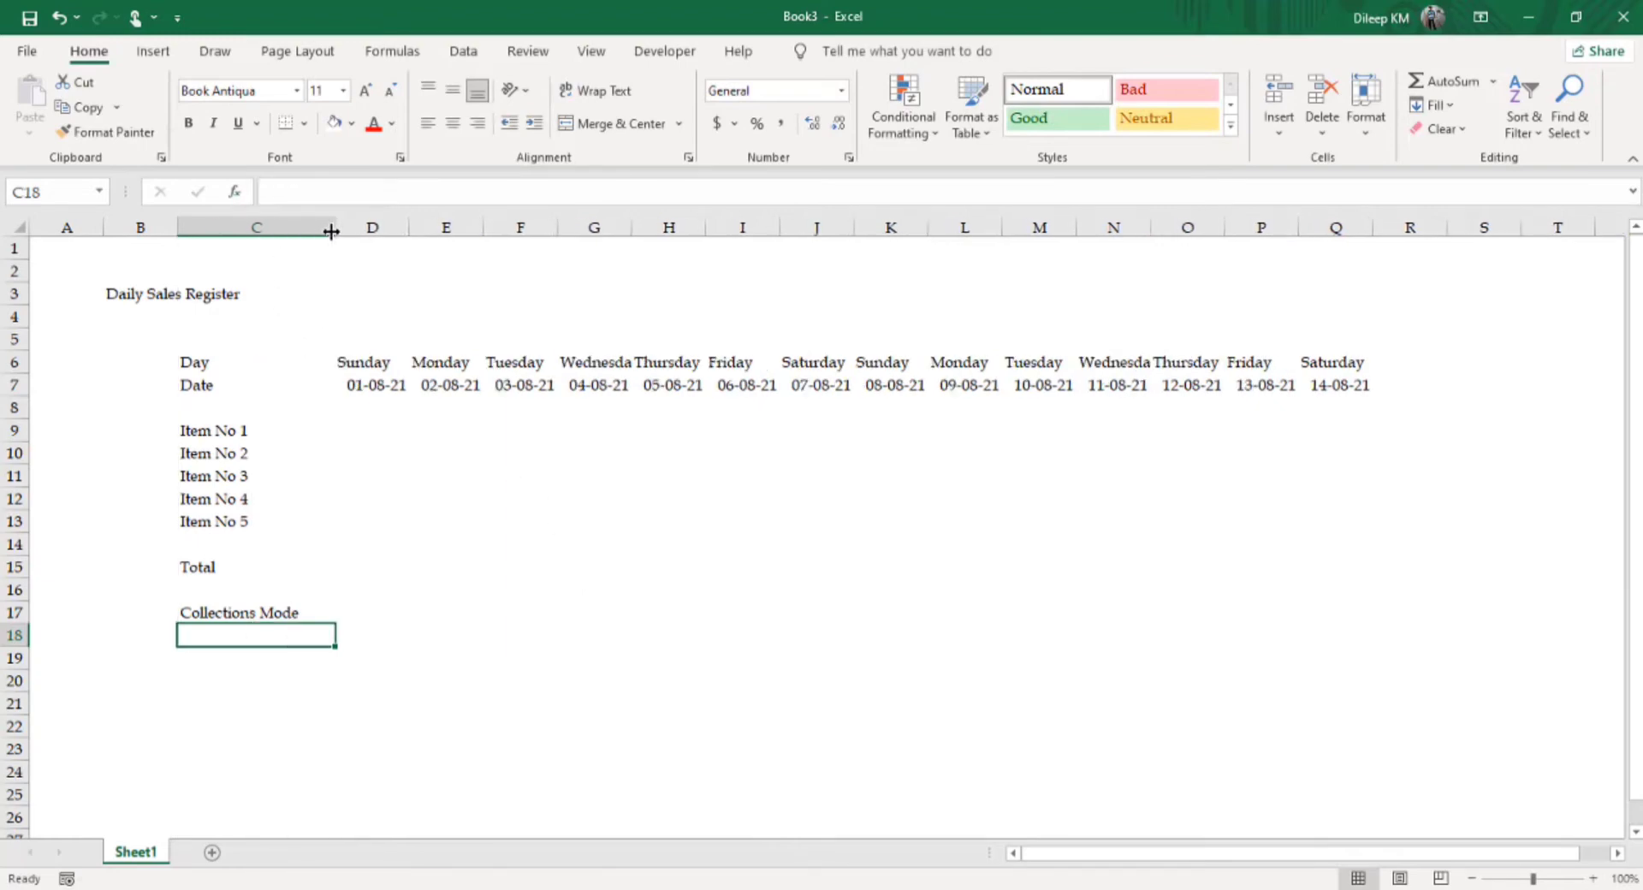
click(224, 655)
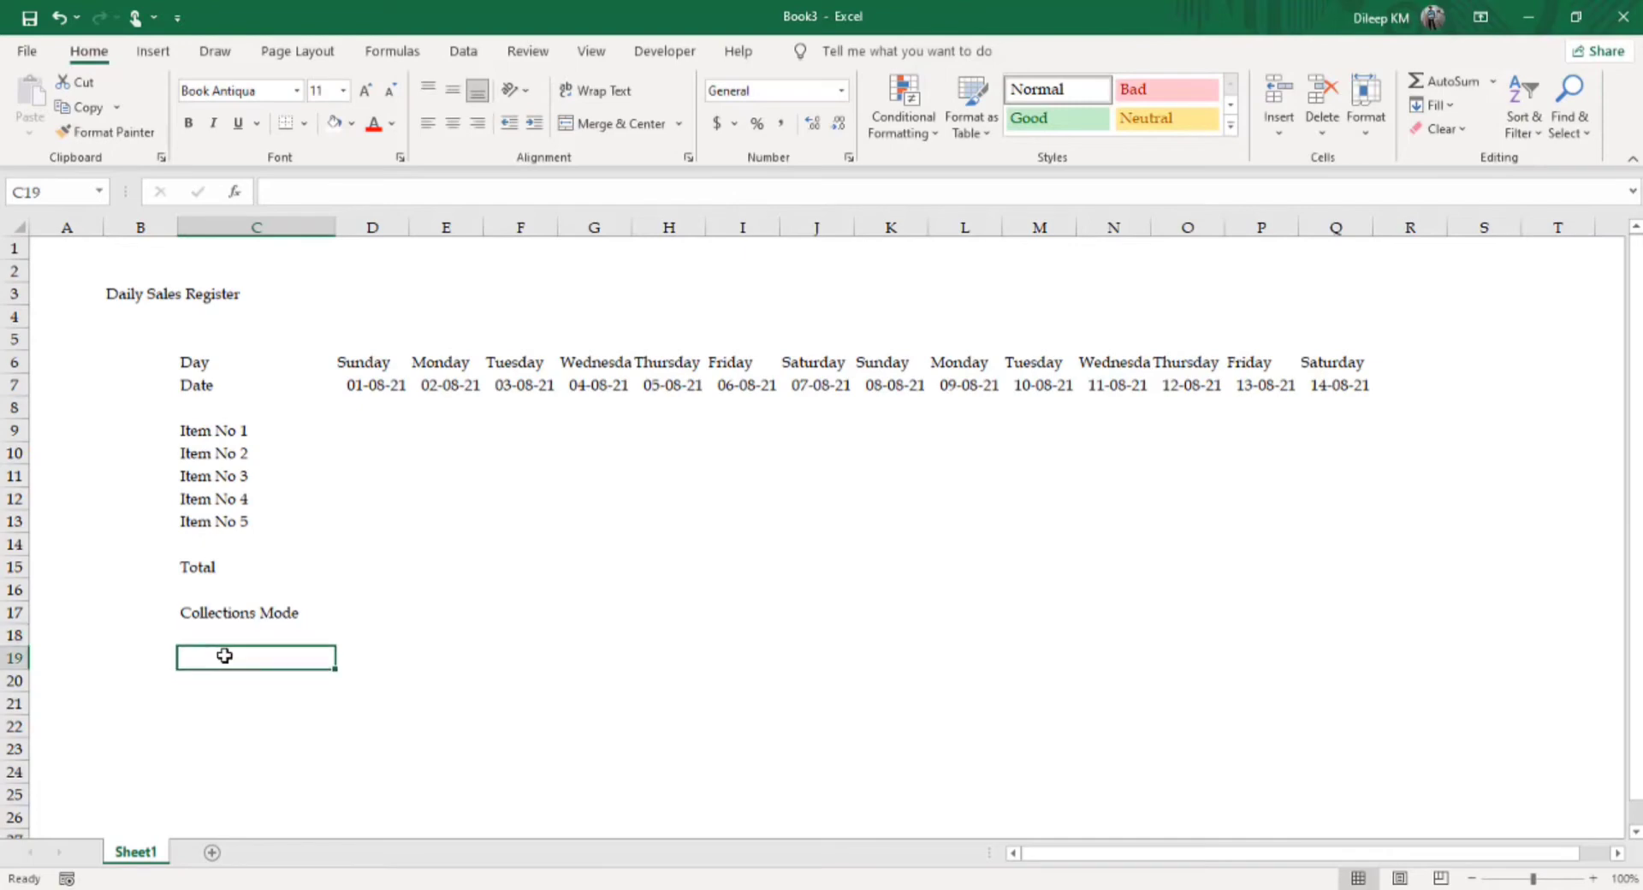
- Enter the collection modes Cash, Card and Cheque in C19:C21
text(Cash)
key(Return)
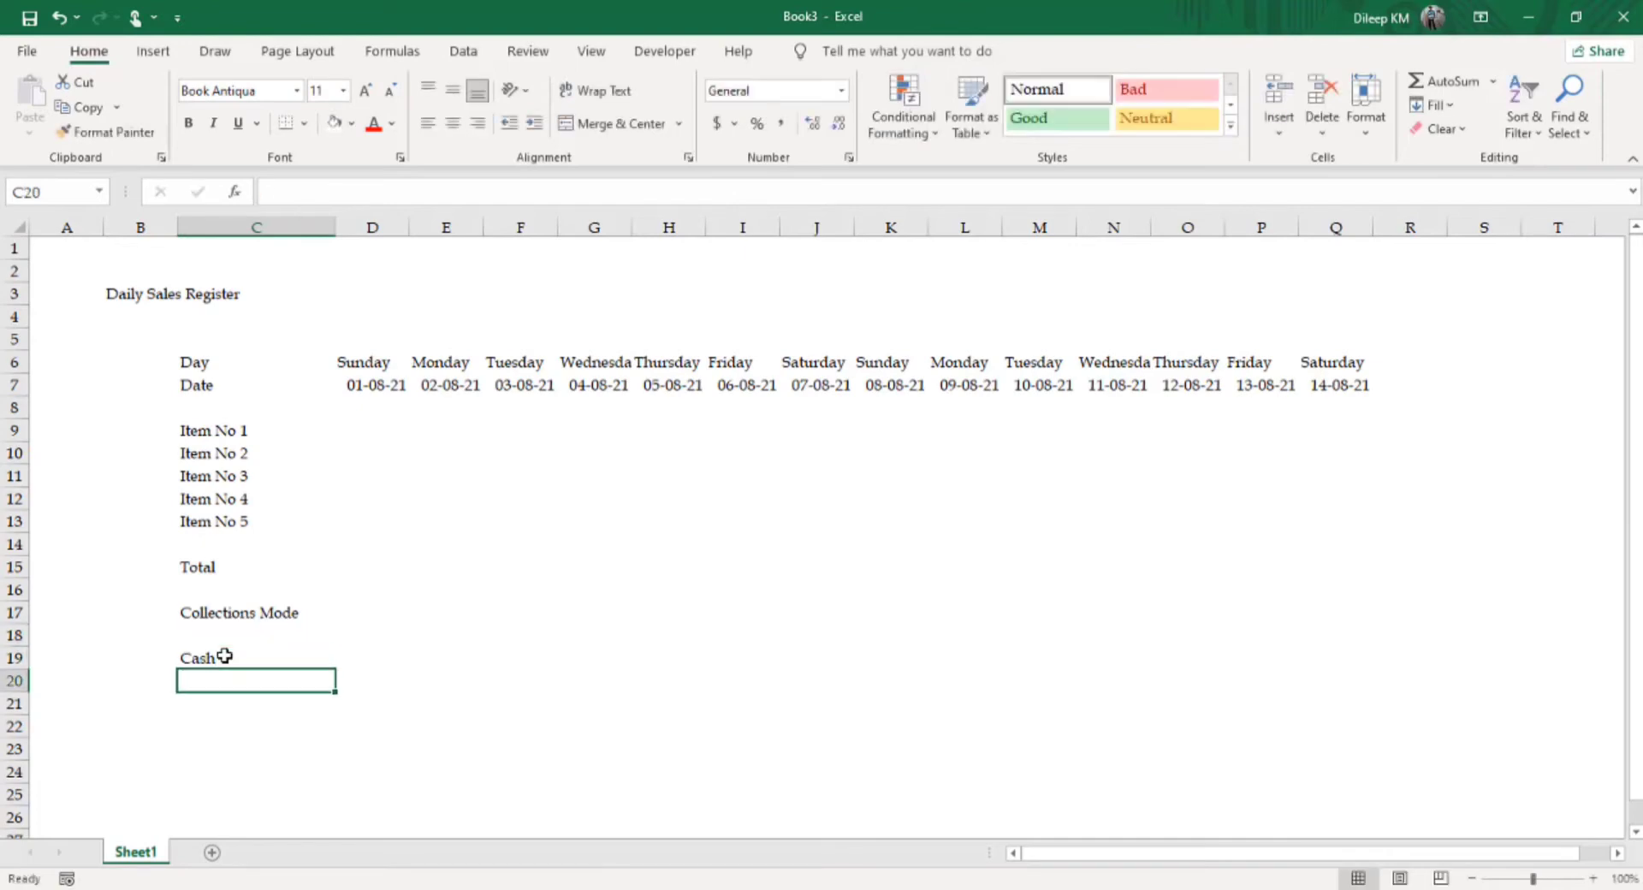
text(Card)
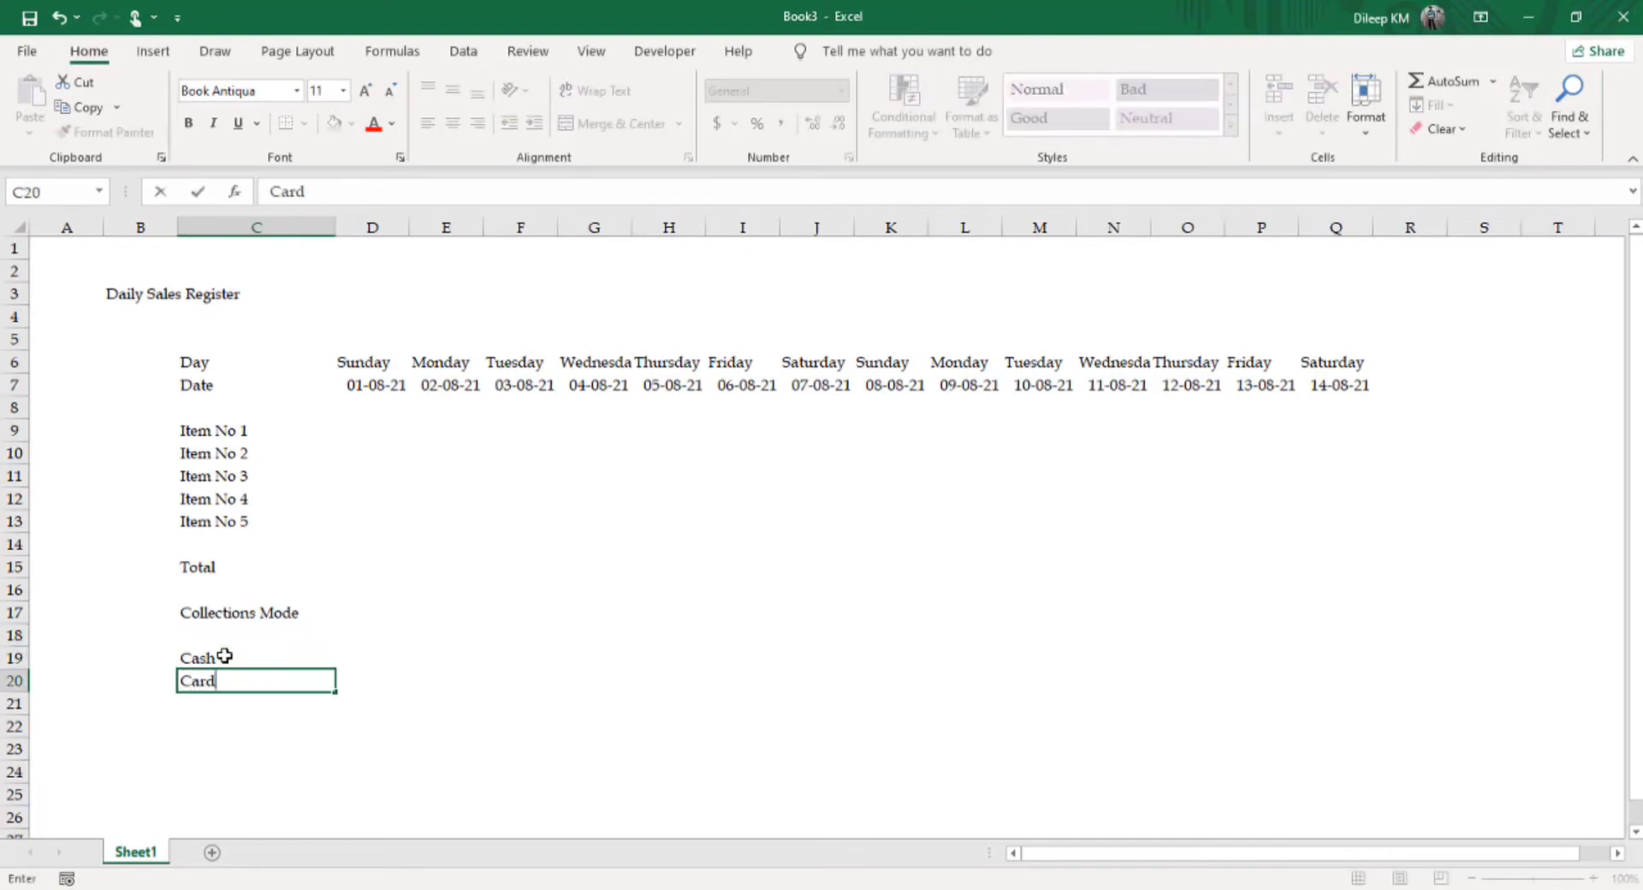
key(Return)
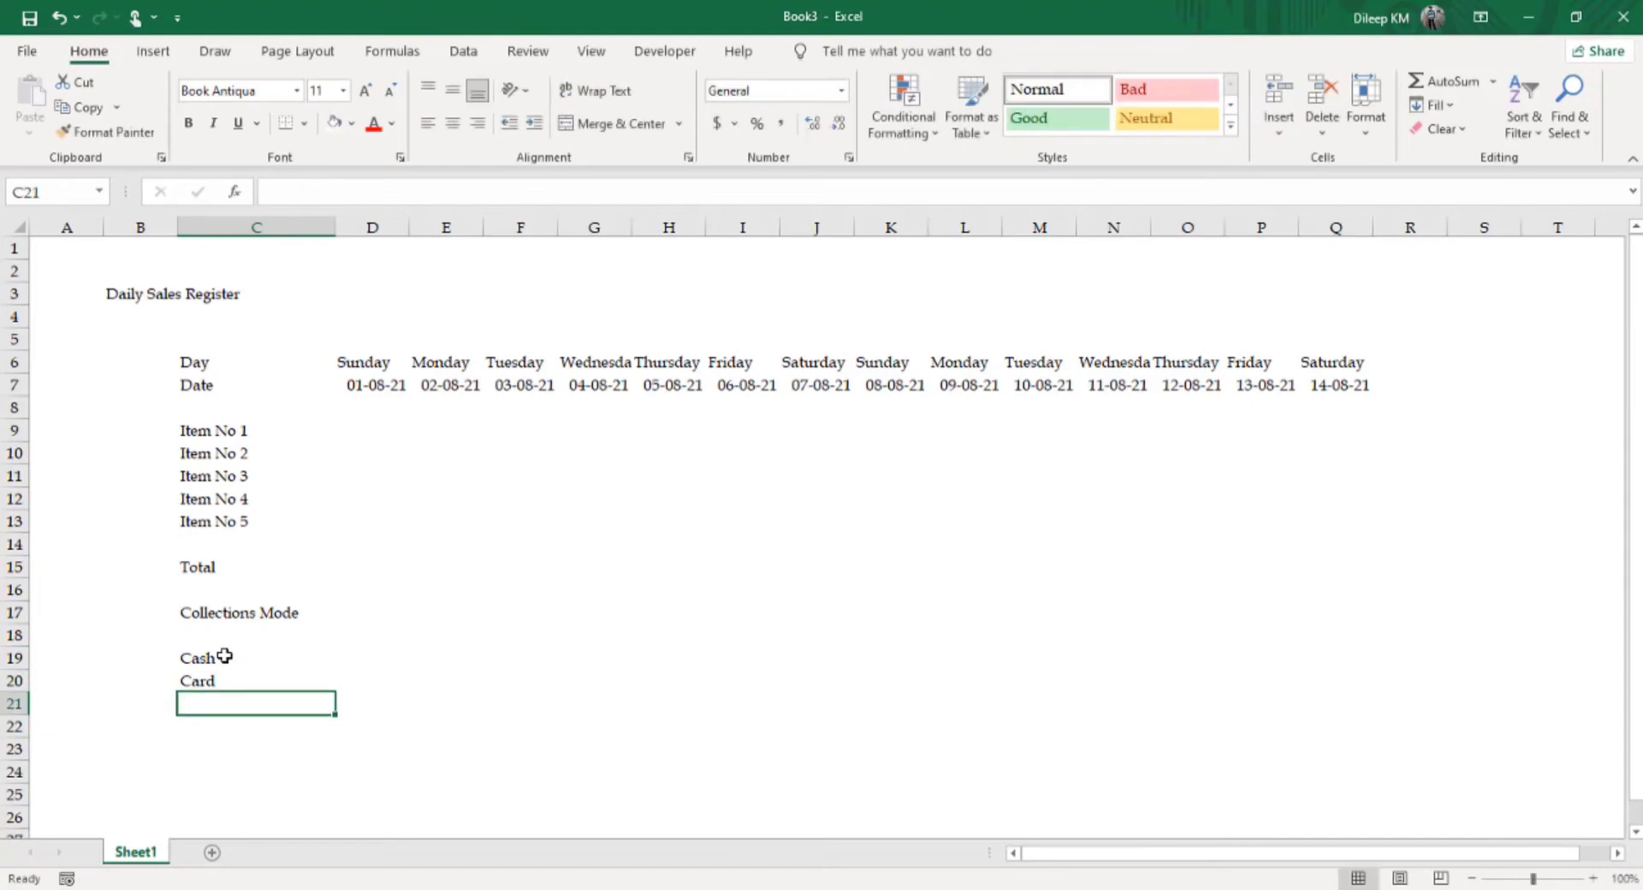
click(201, 733)
key(Down)
key(Down)
key(Down)
key(Down)
key(Down)
key(Down)
key(Down)
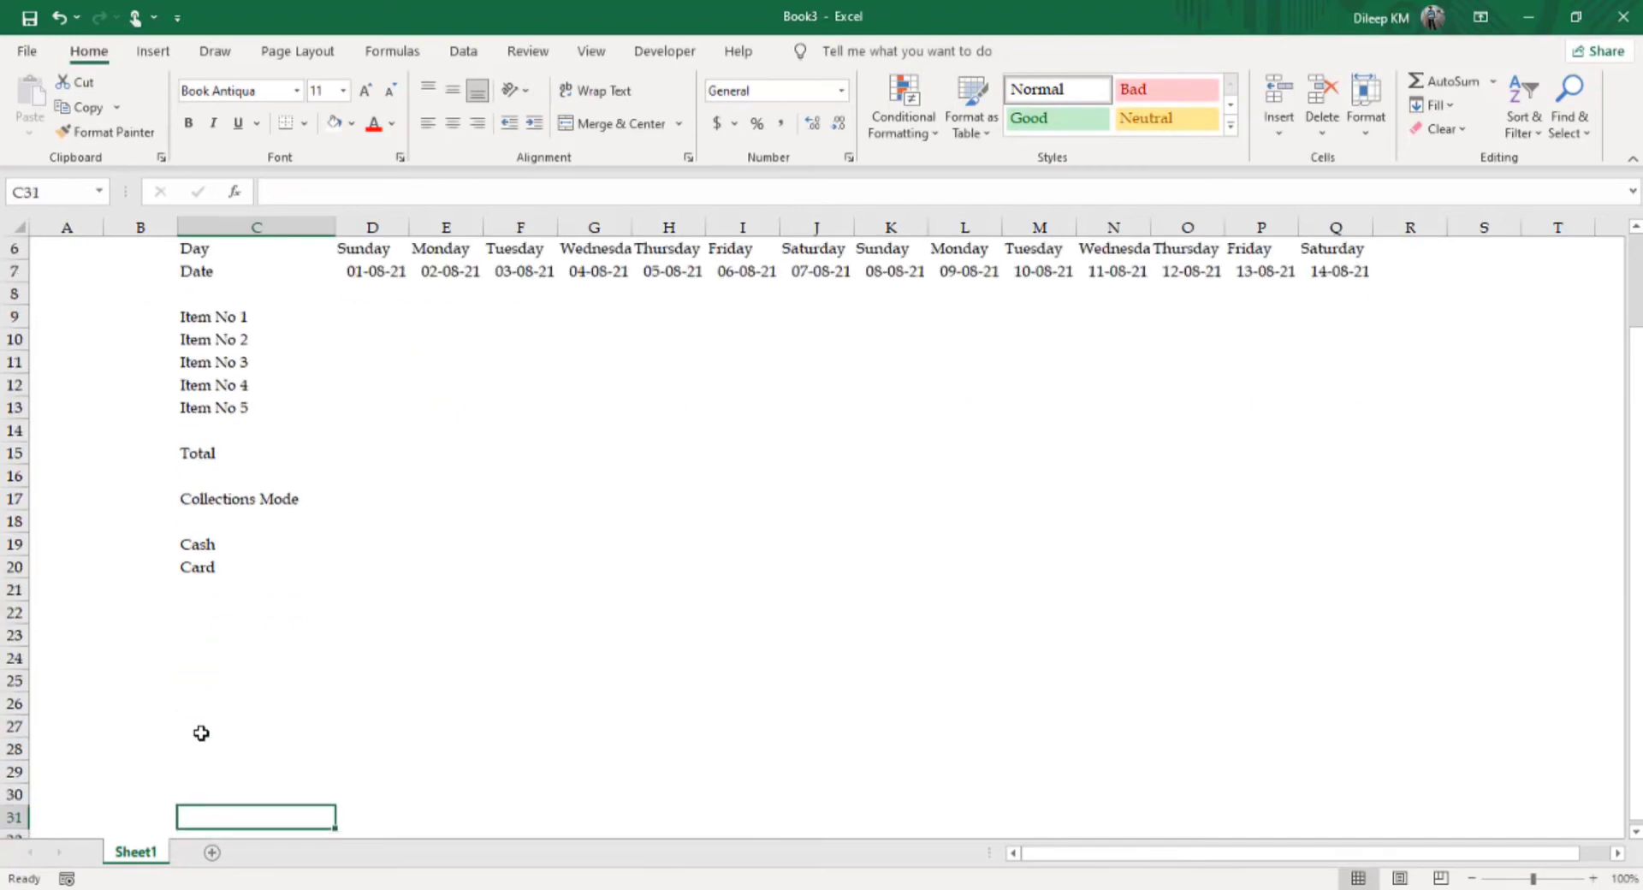
key(Up)
key(Up)
key(Up)
key(Up)
key(Up)
key(Up)
key(Up)
key(Up)
key(Up)
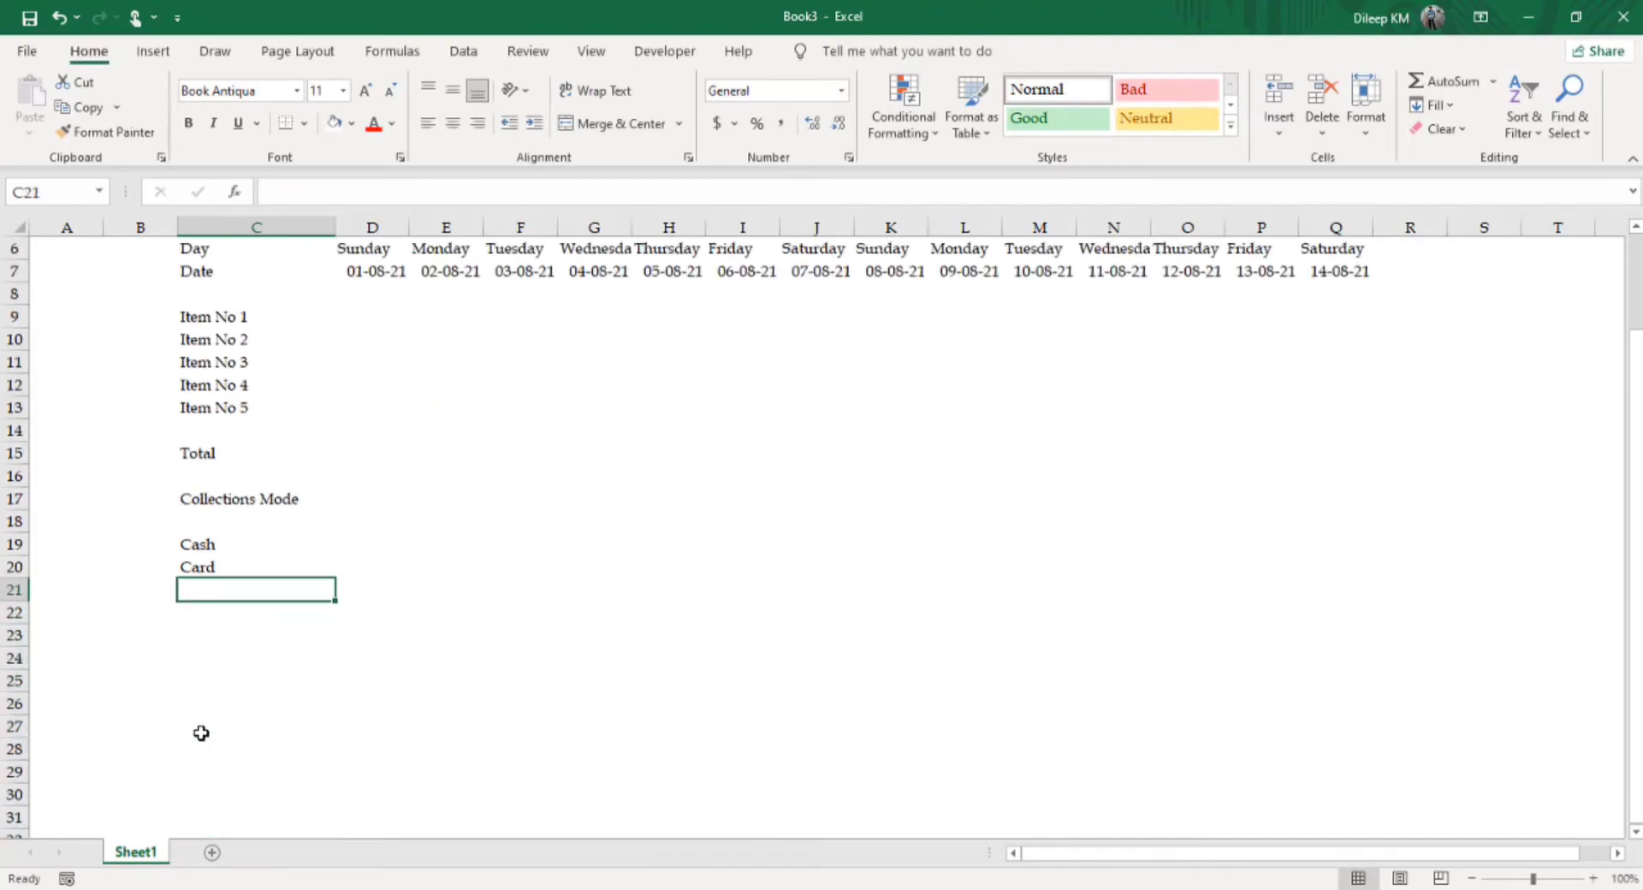
text(Chequ)
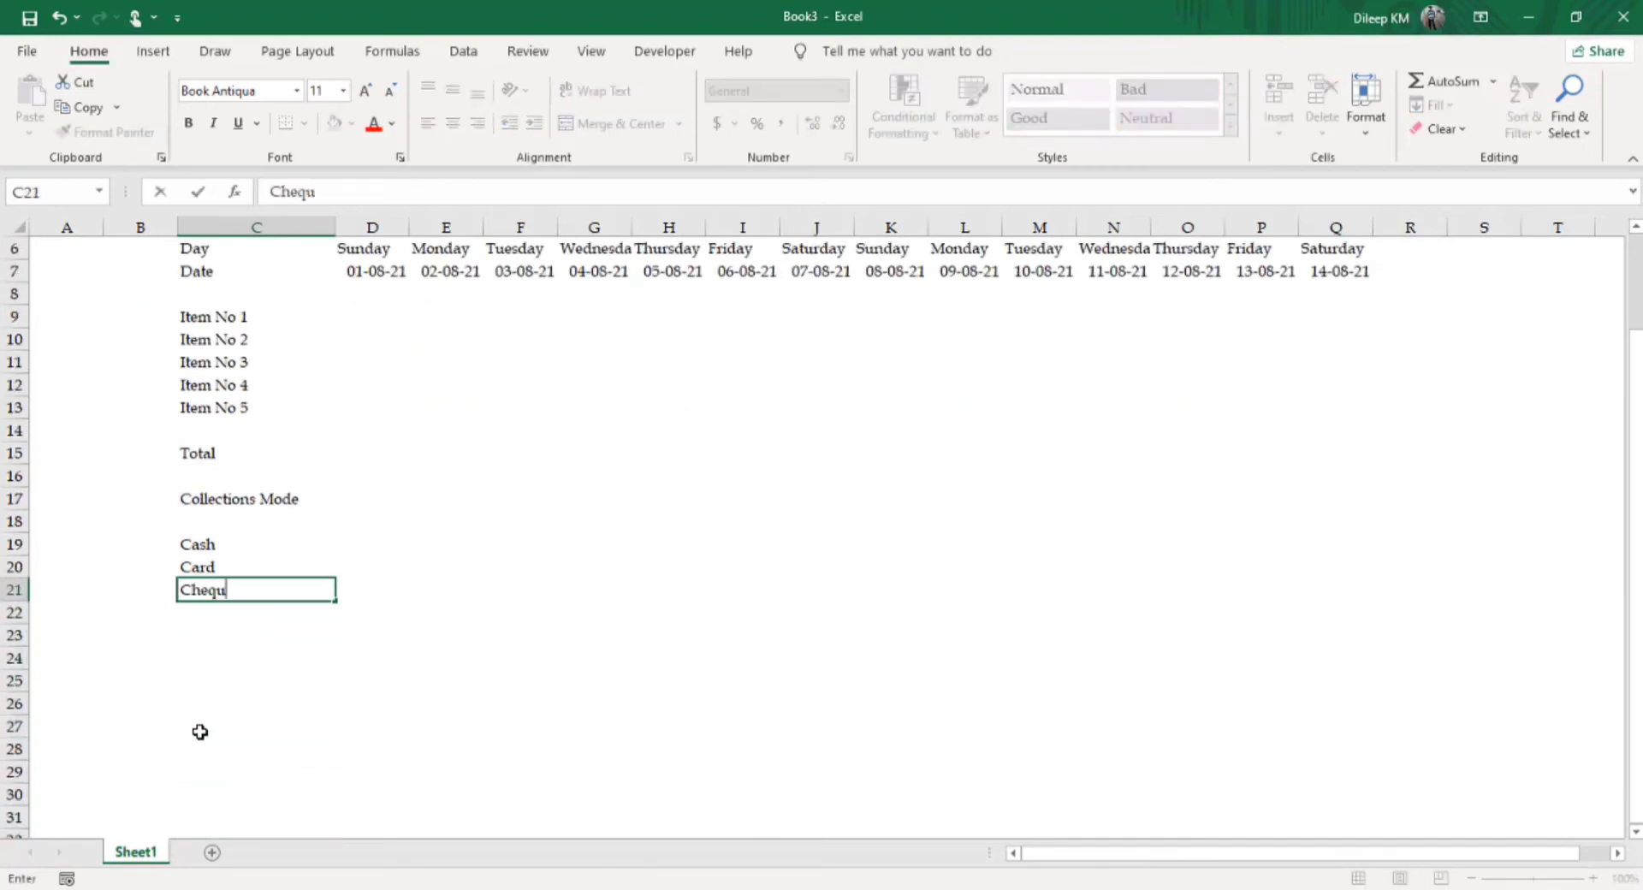
text(e)
key(Return)
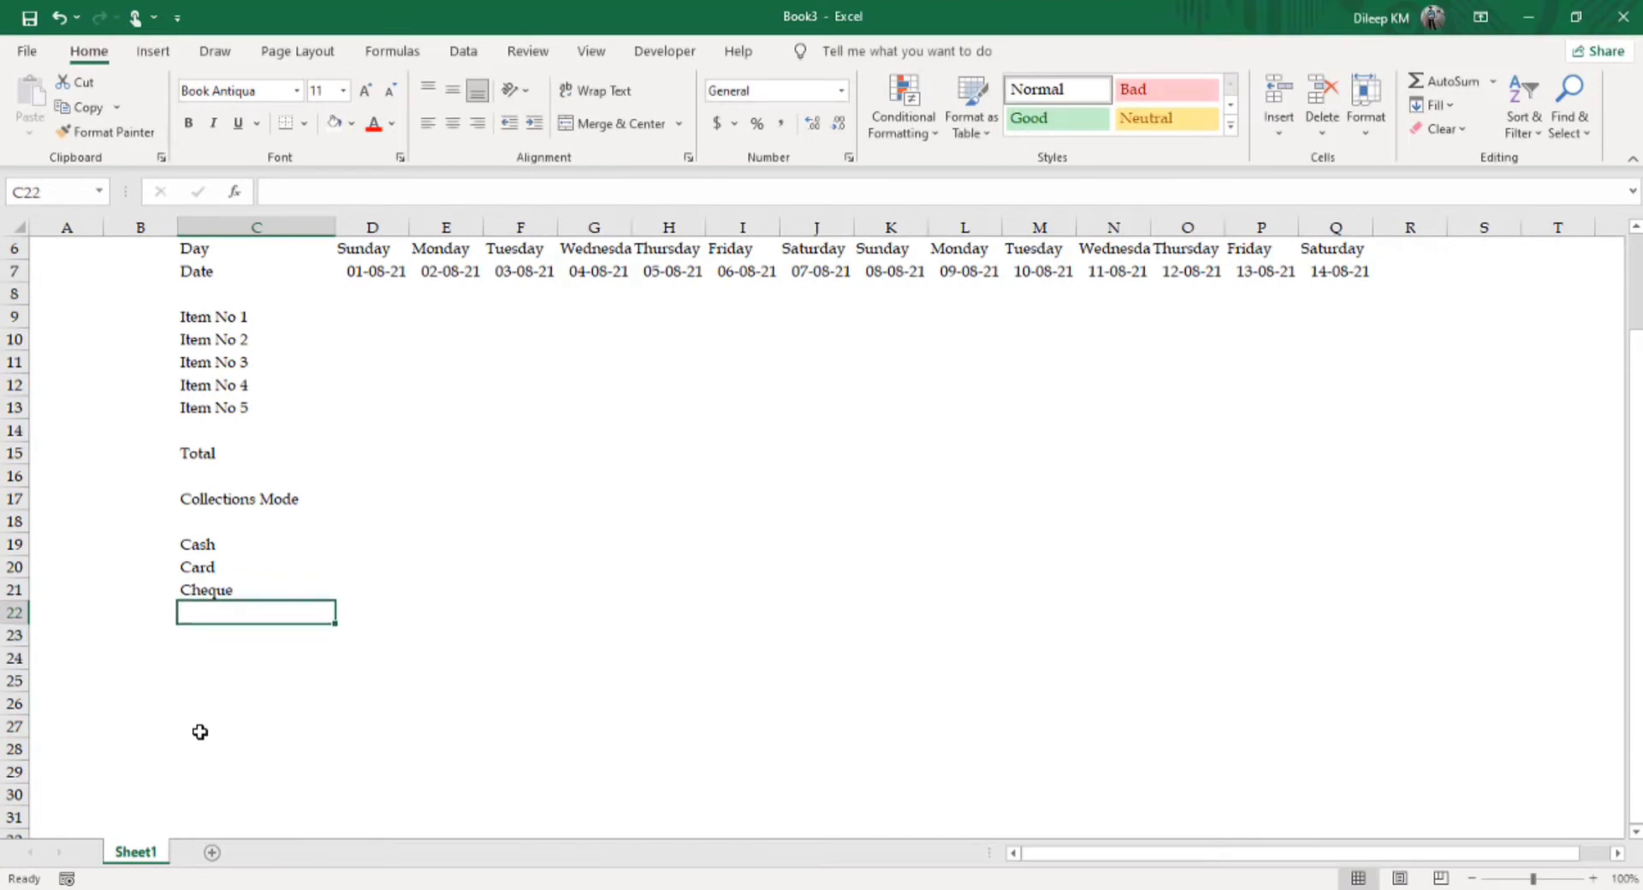
- Add Googlepay, Phonepe, Bhim, Others and Pending in C22:C26
text(G)
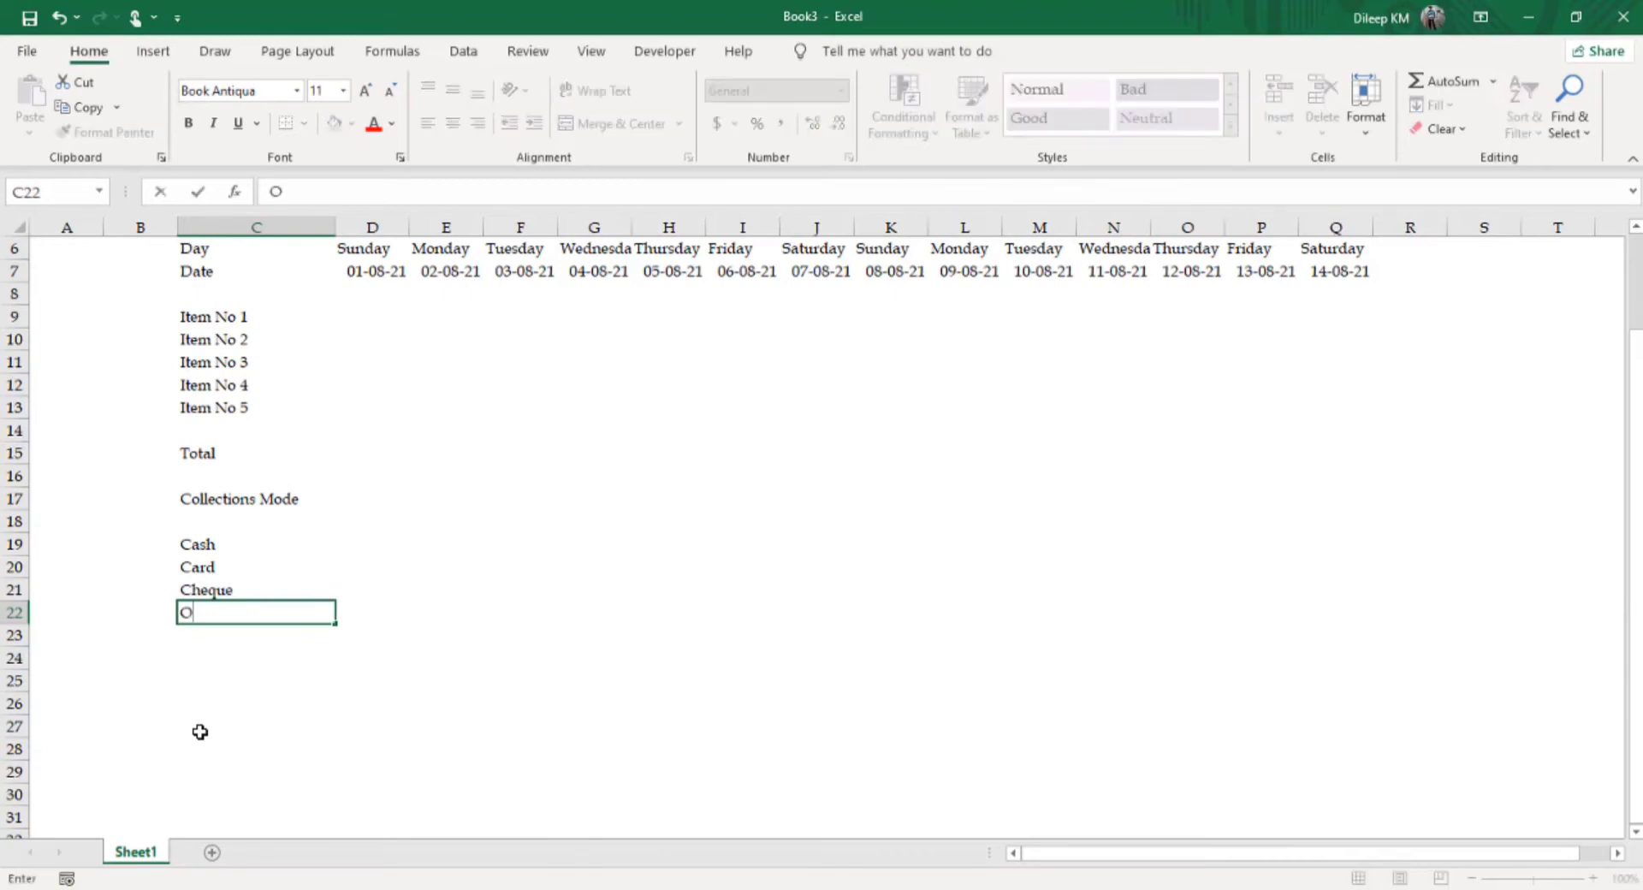
key(BackSpace)
text(goo)
text(gle)
key(BackSpace)
key(BackSpace)
key(BackSpace)
key(BackSpace)
key(BackSpace)
key(BackSpace)
text(Go)
text(ogle)
text(pay)
key(Return)
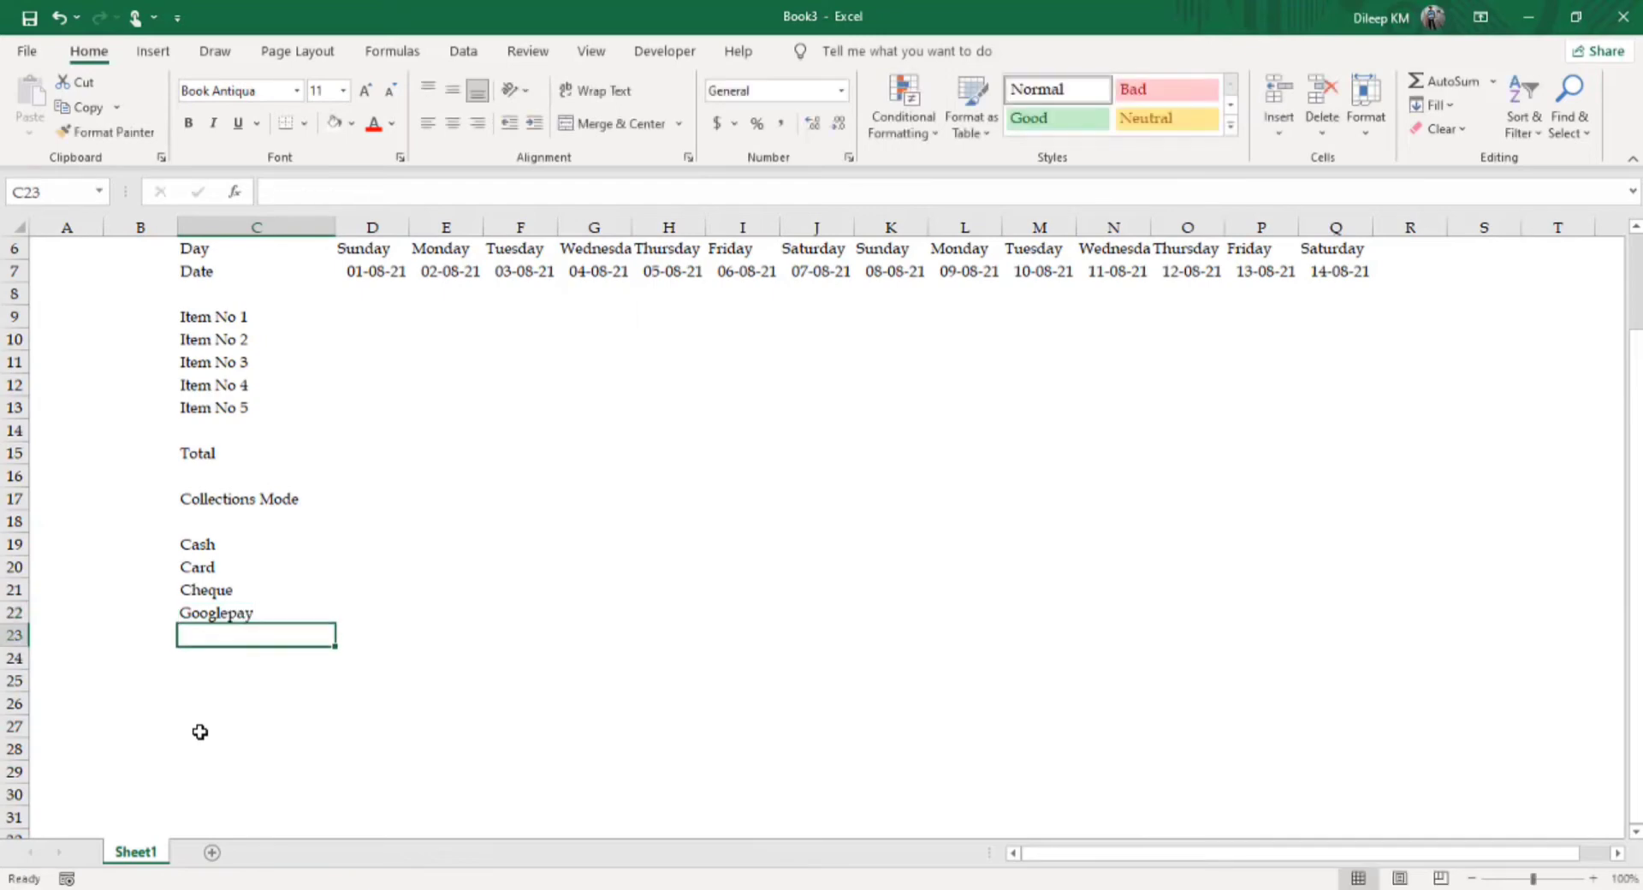
text(Phone)
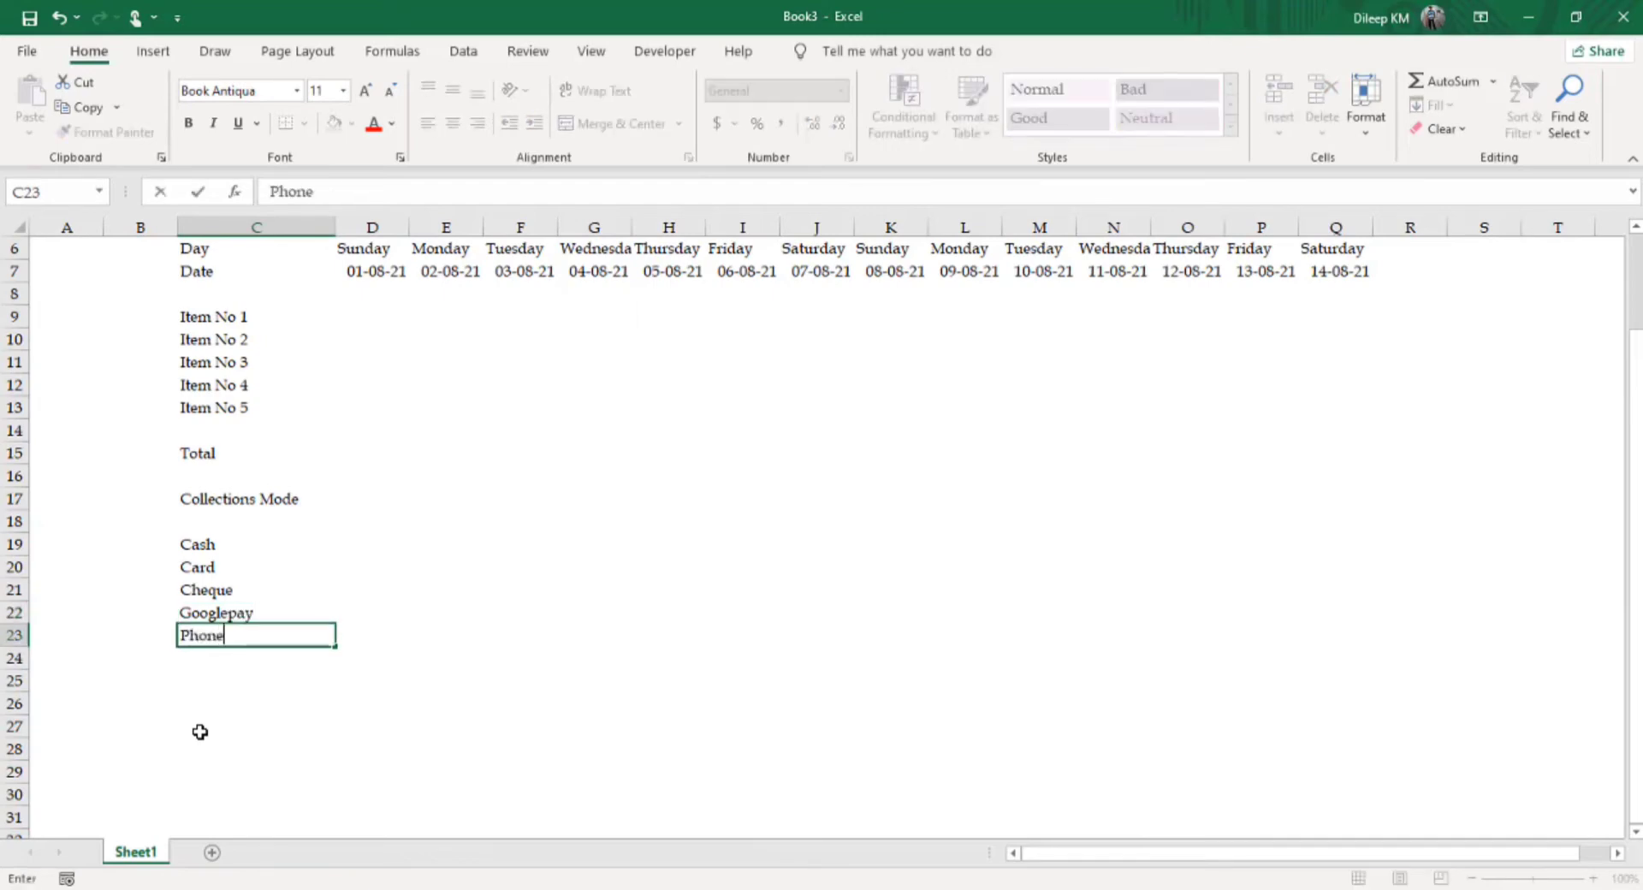
text(pe)
key(Return)
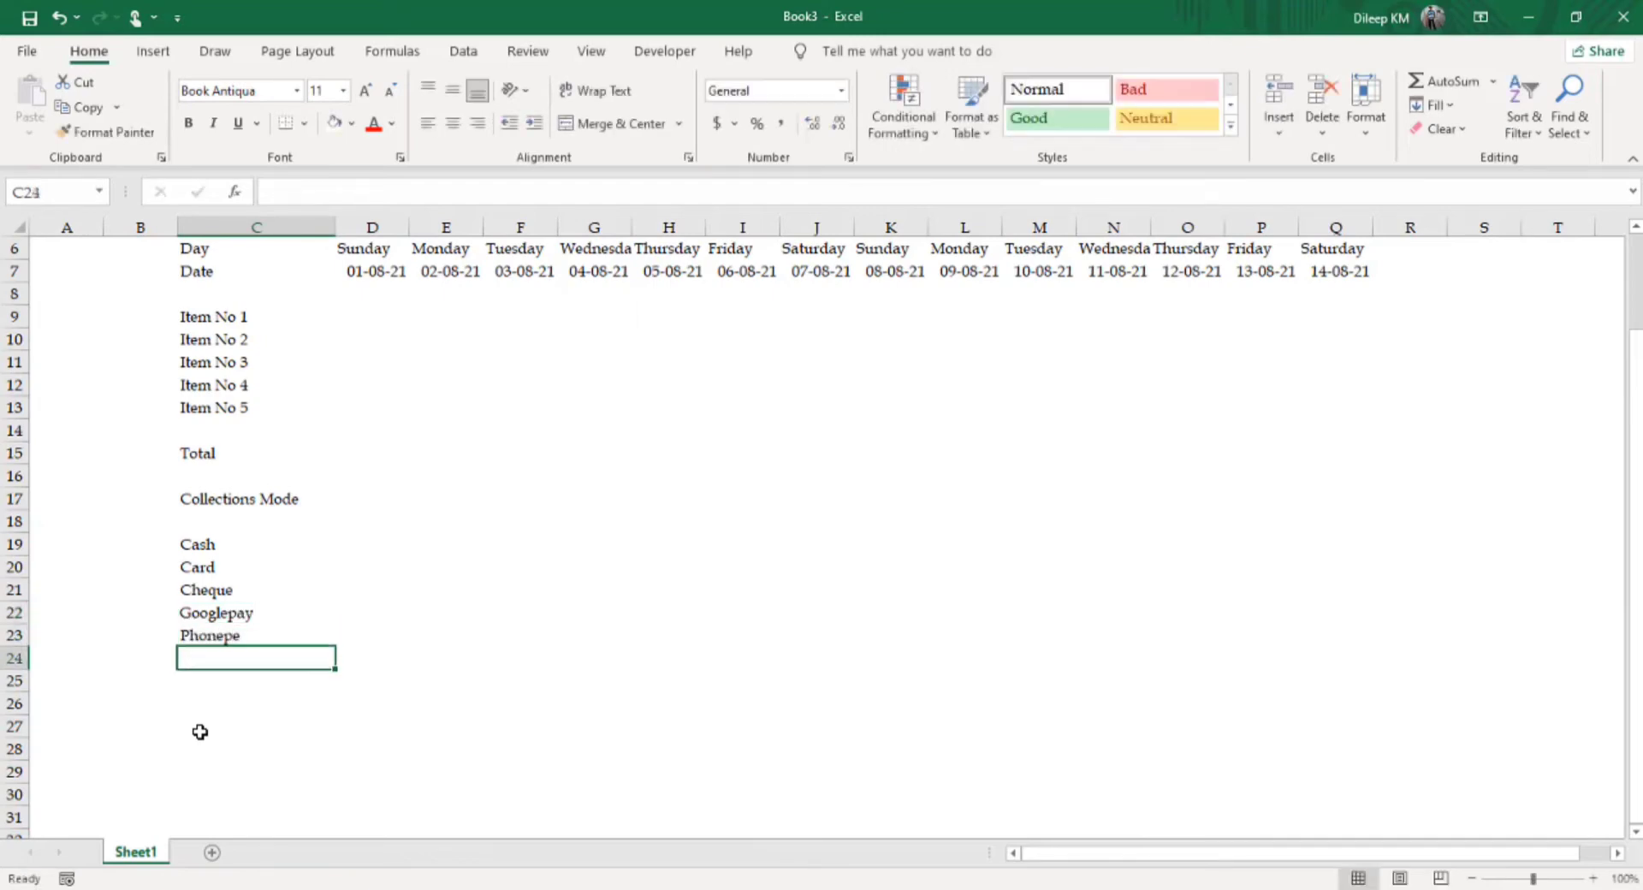
text(Bhim)
key(Return)
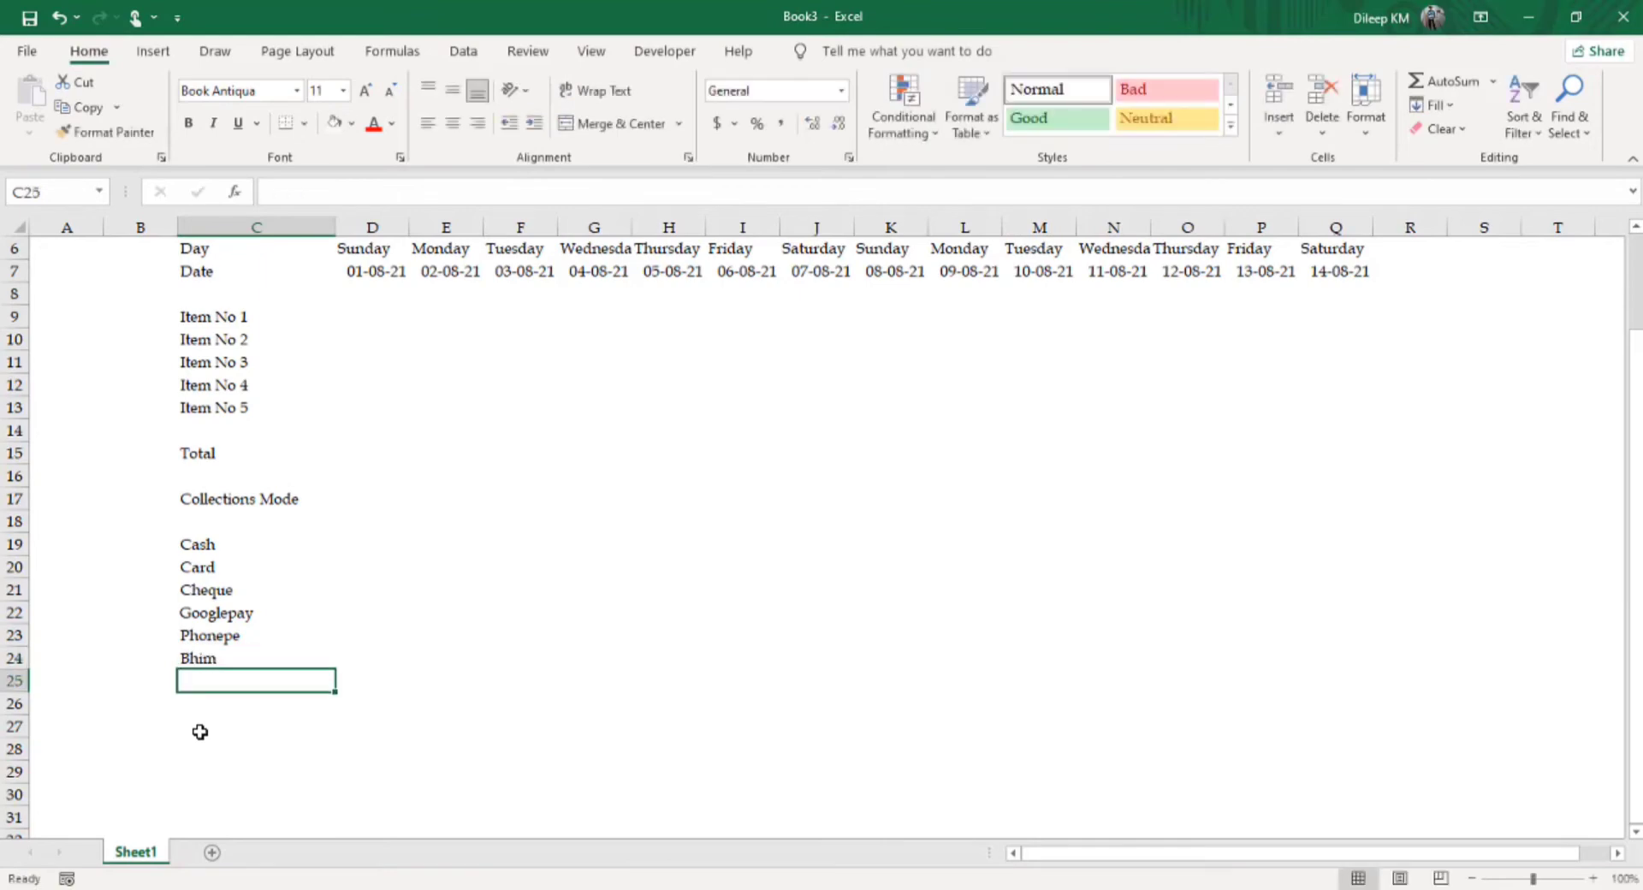
text(Payt)
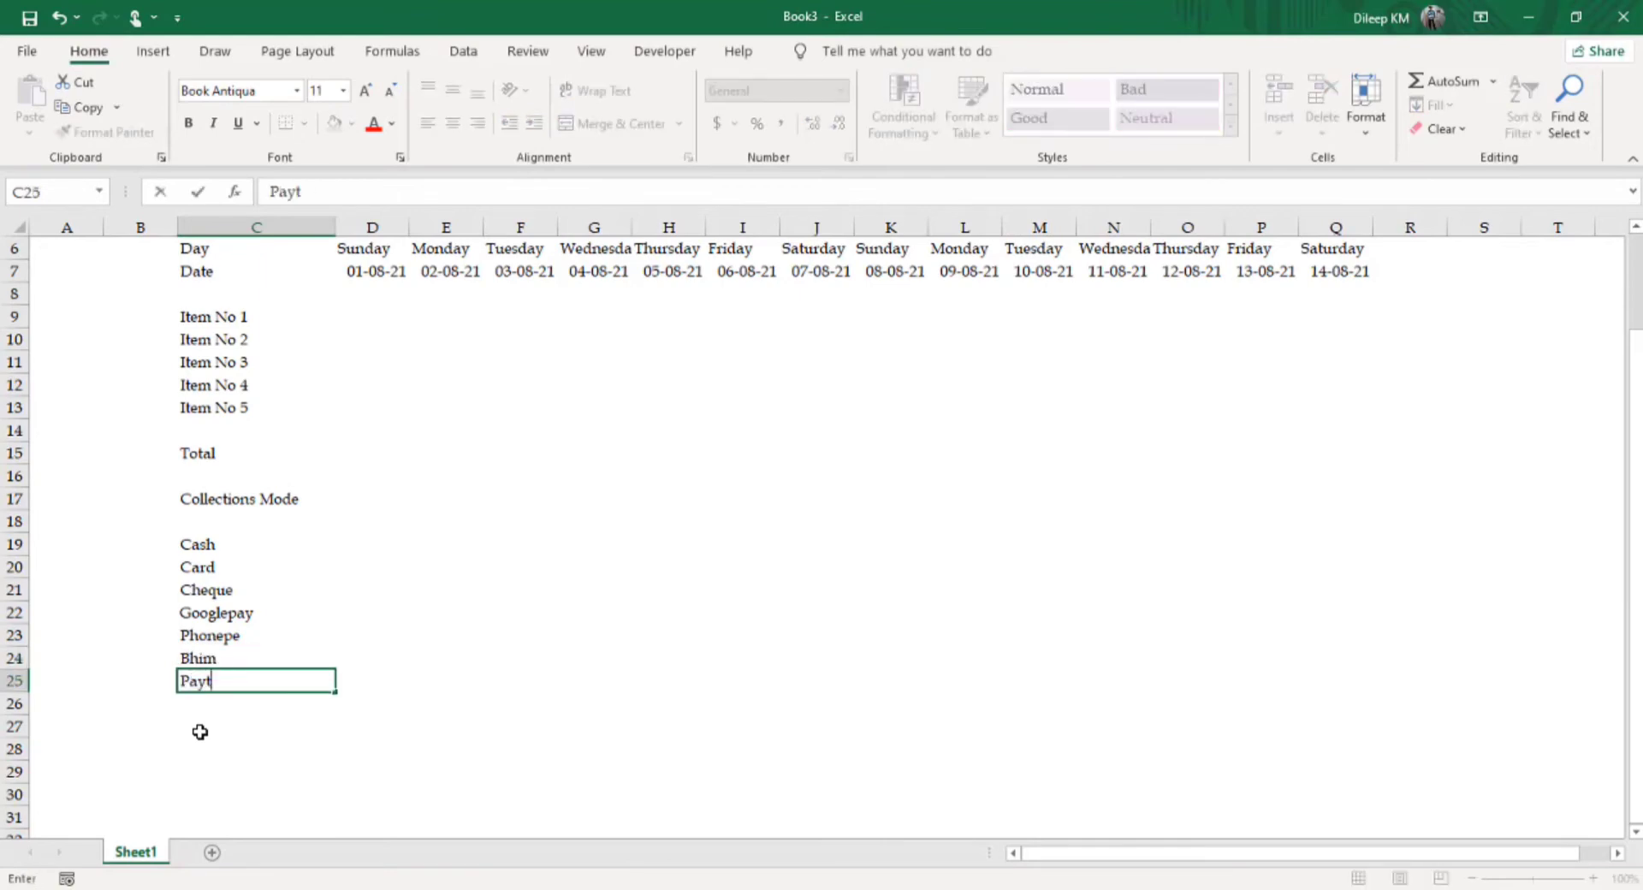
key(BackSpace)
text(Others)
key(Return)
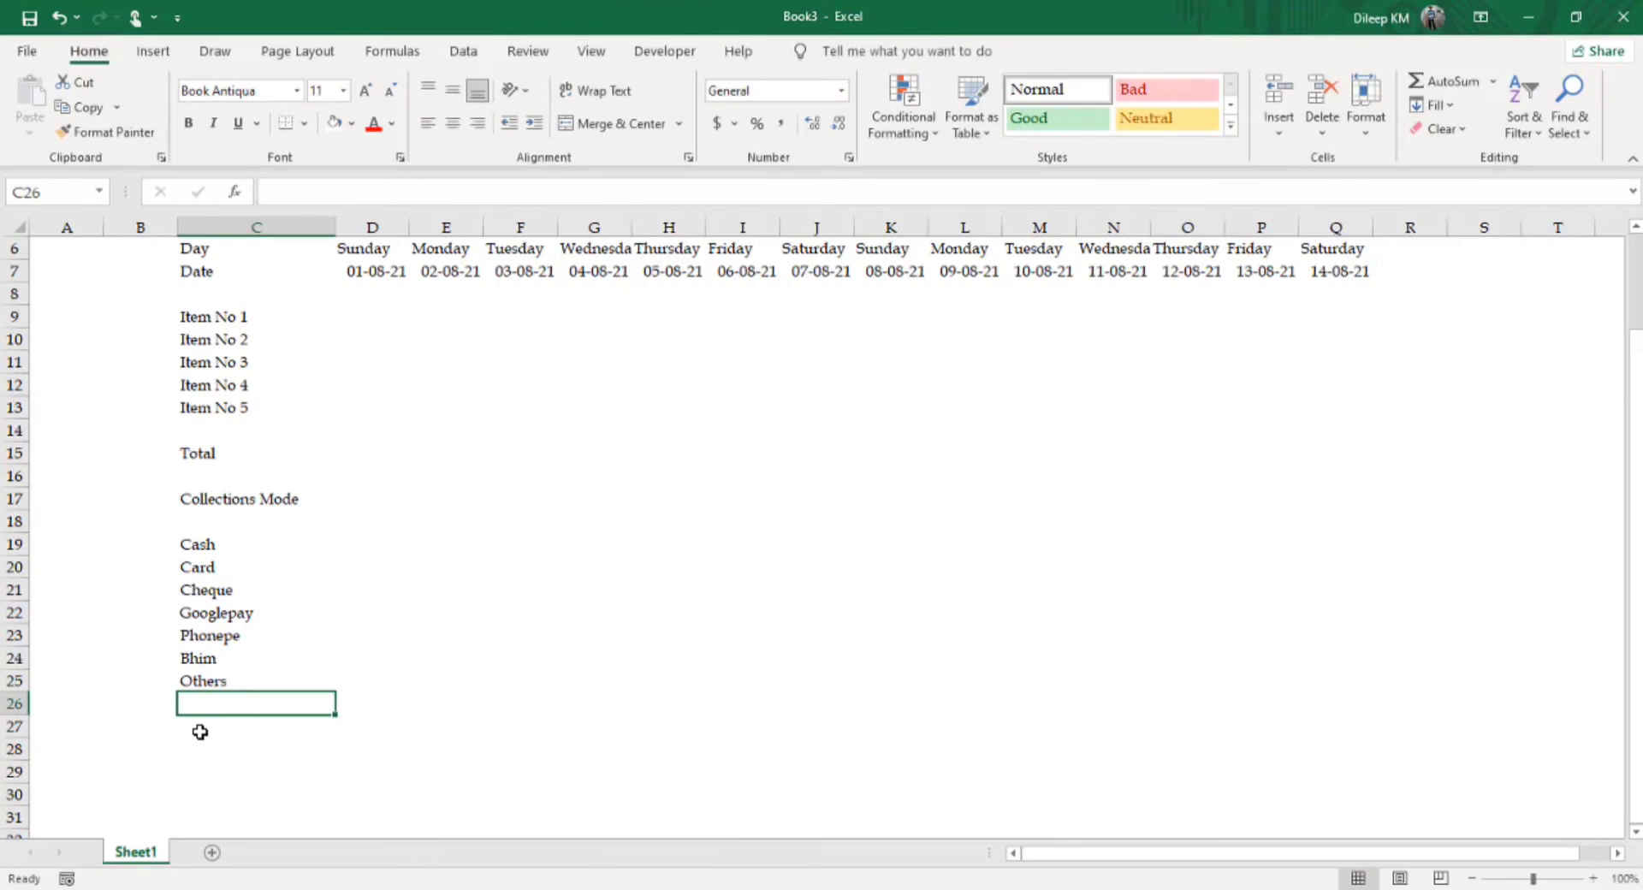
text(Pendin)
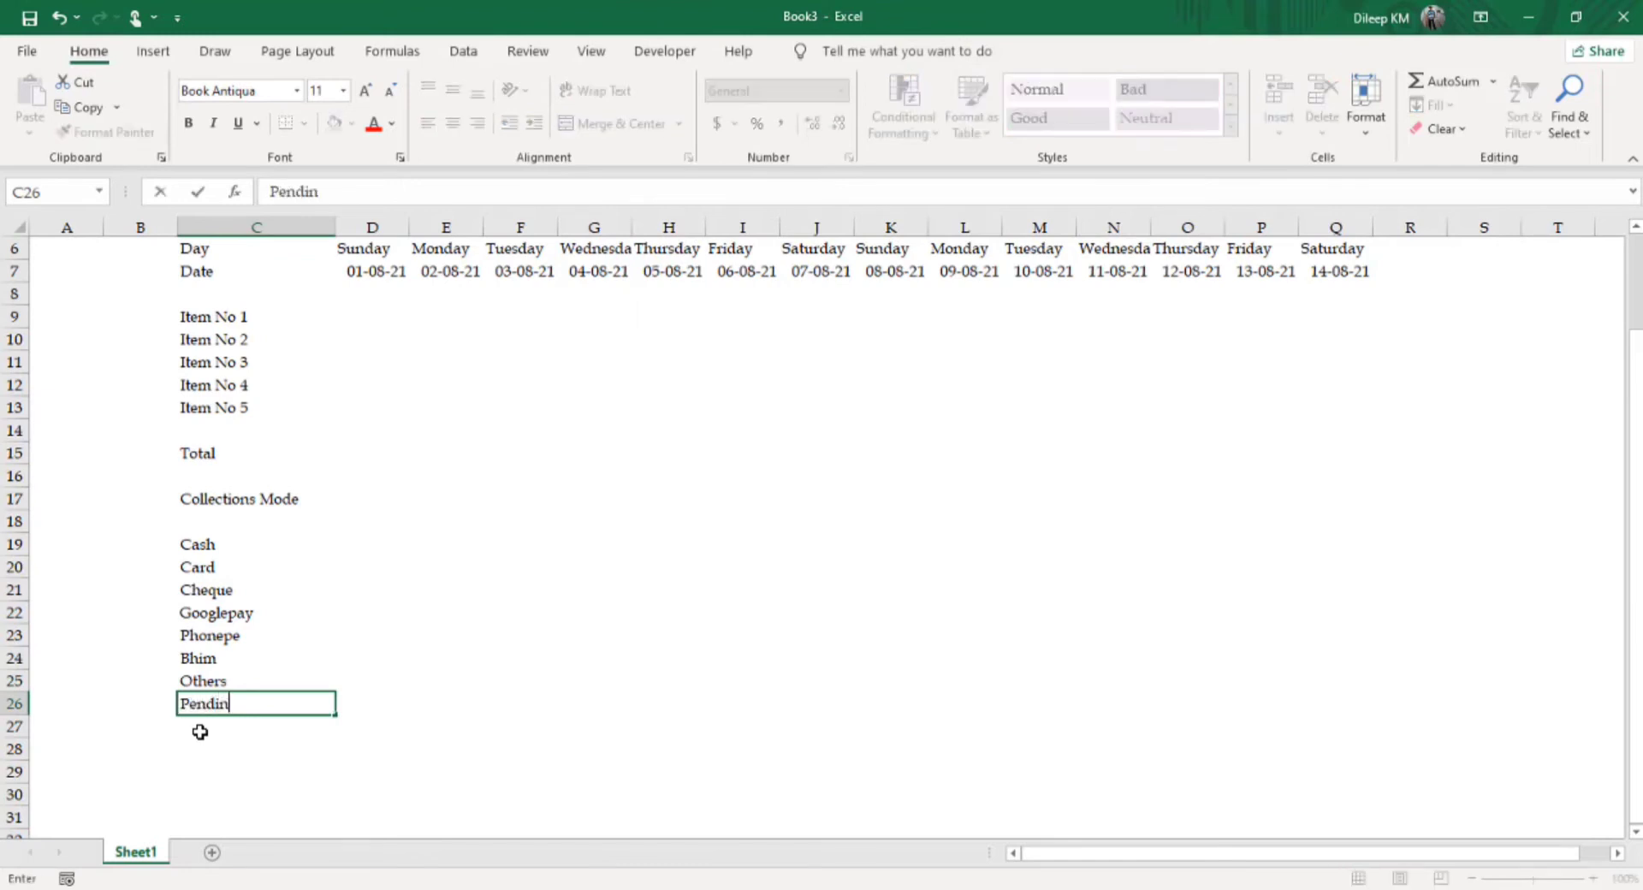
text(g)
key(Return)
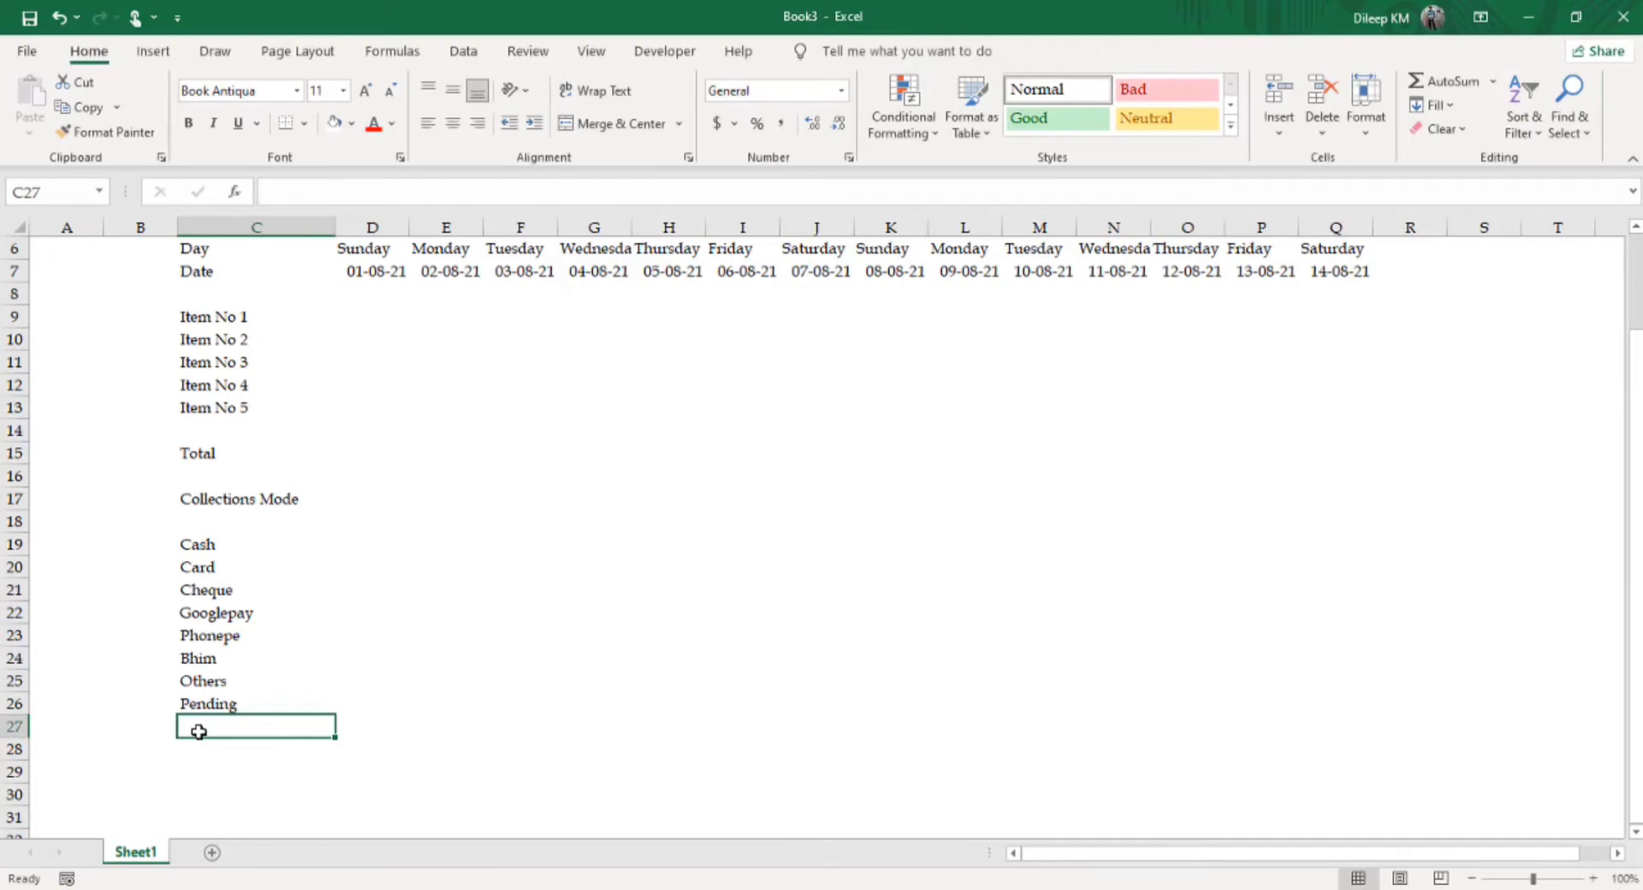
key(Down)
key(Down)
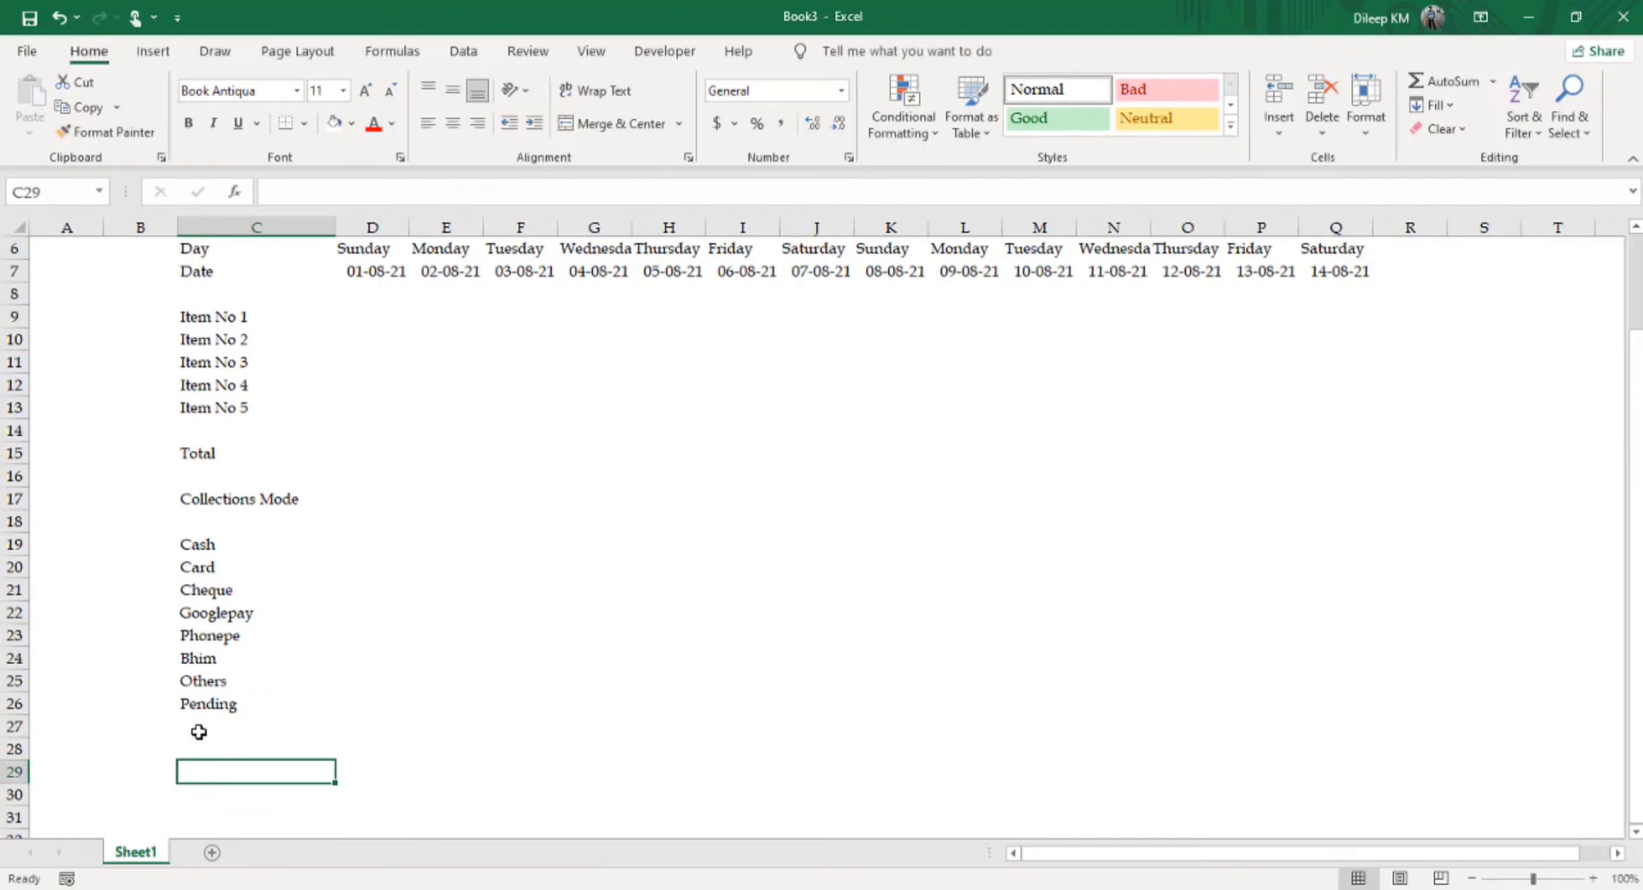
key(Up)
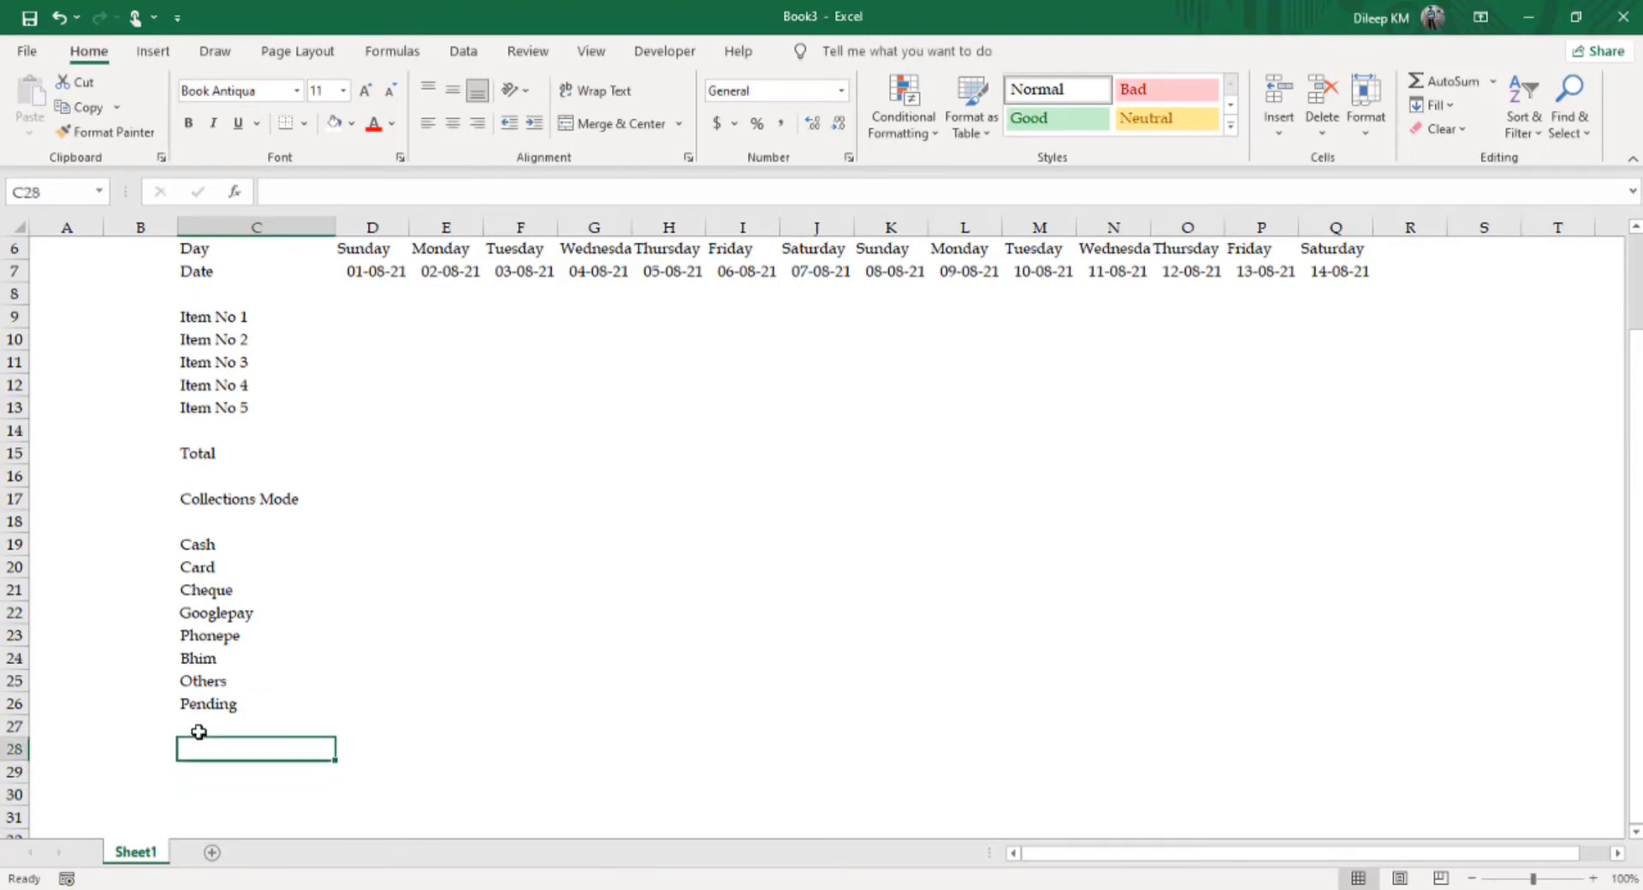
- Enter the label 'Total' in C28 and 'Difference' in C30
text(To)
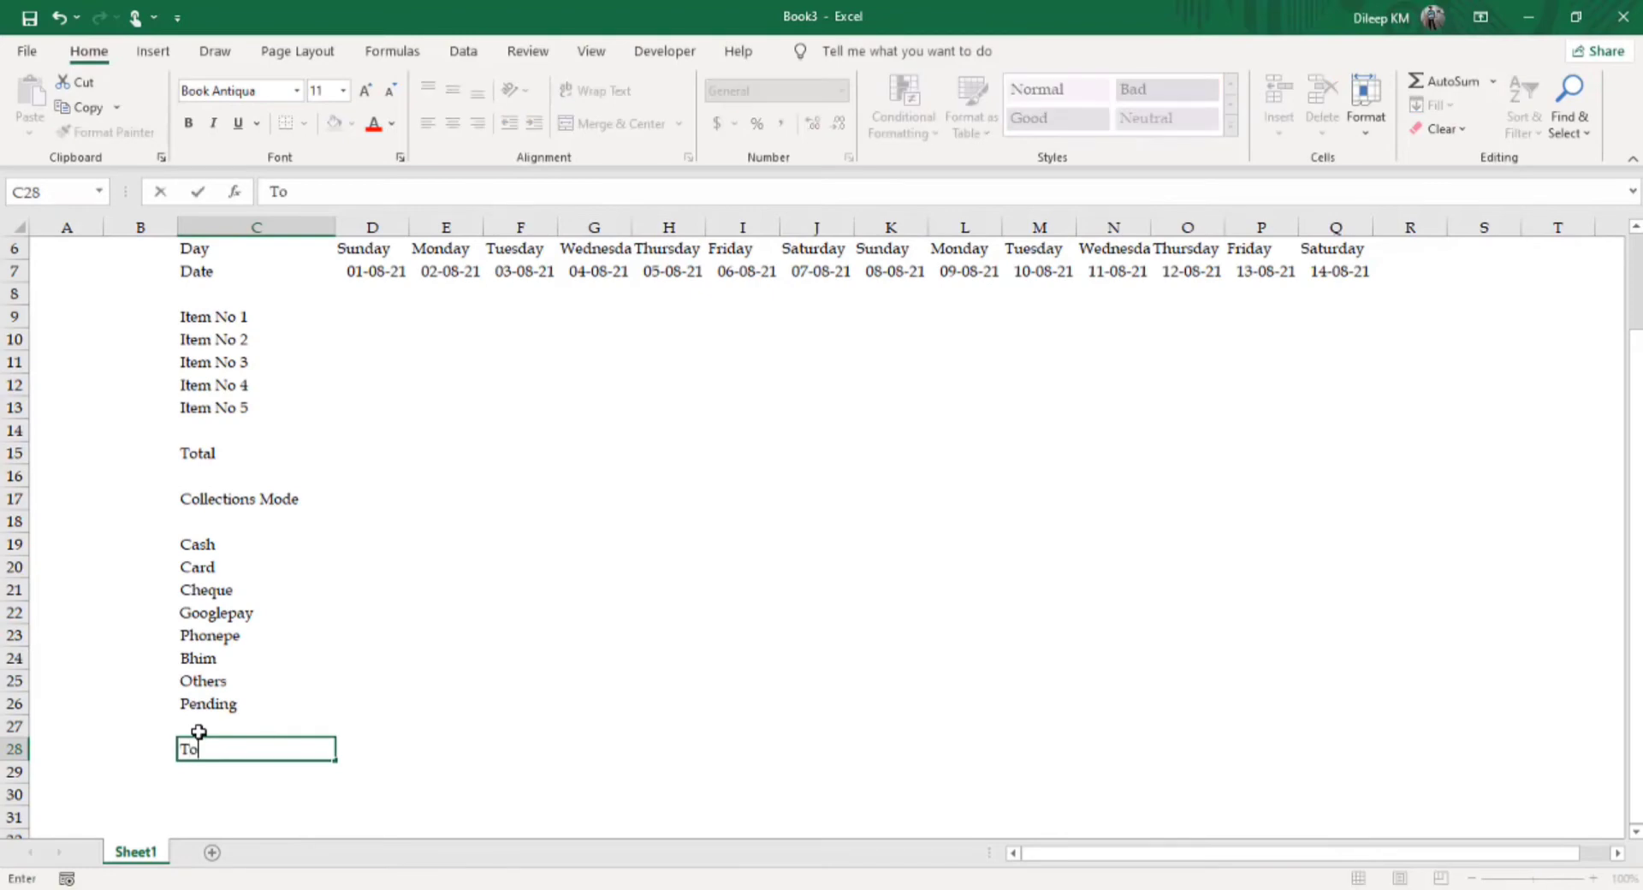
text(tal)
key(Return)
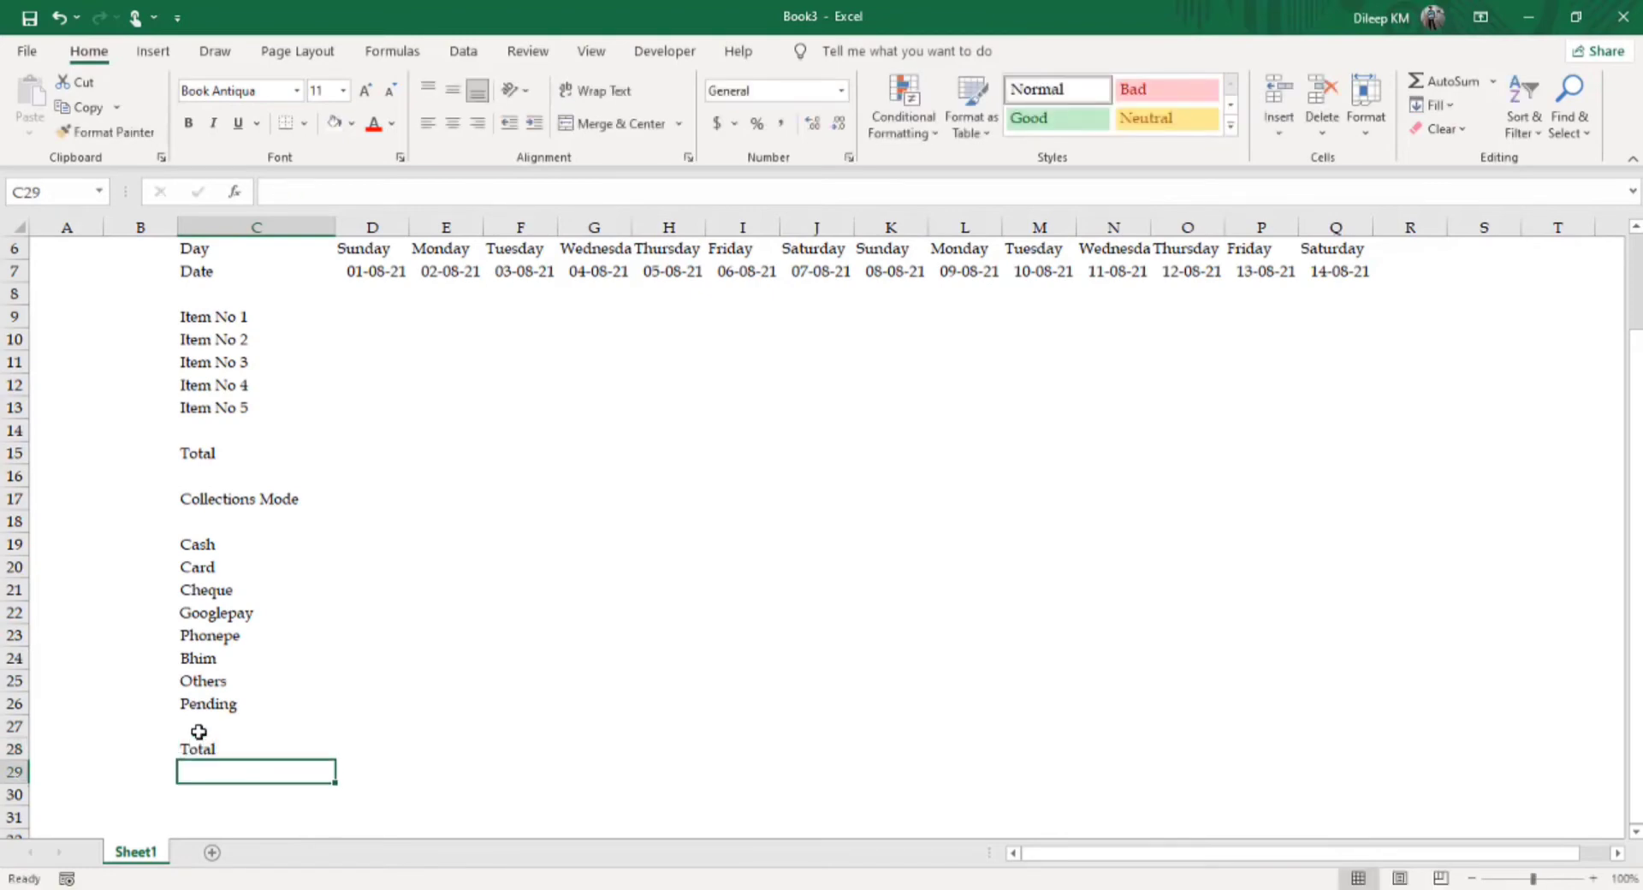
click(213, 471)
key(Down)
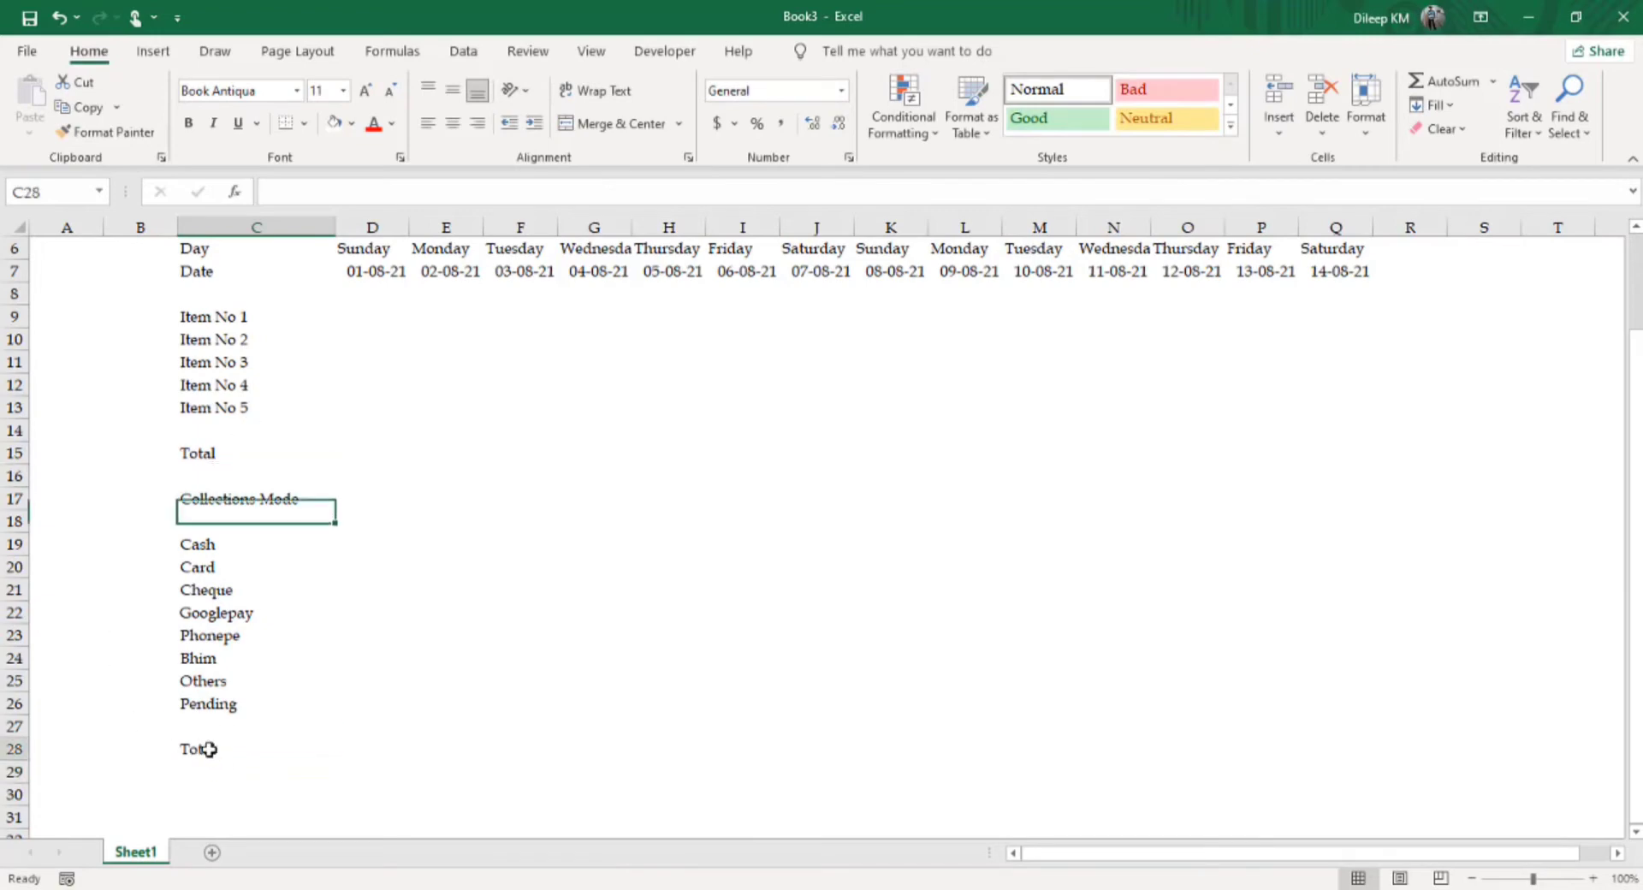
click(209, 748)
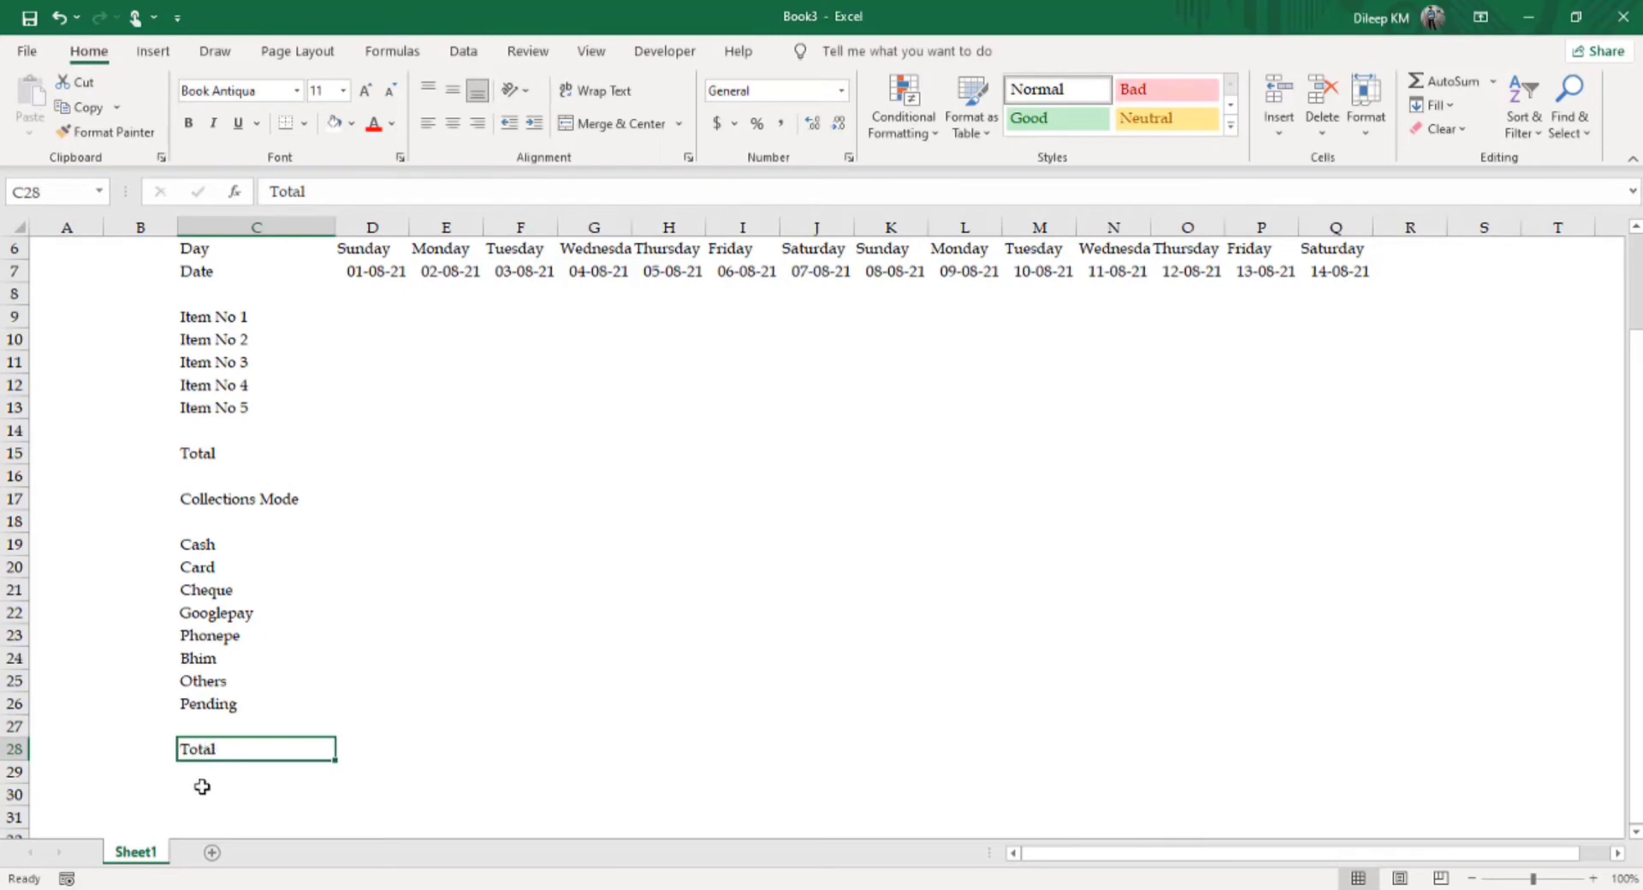
click(202, 788)
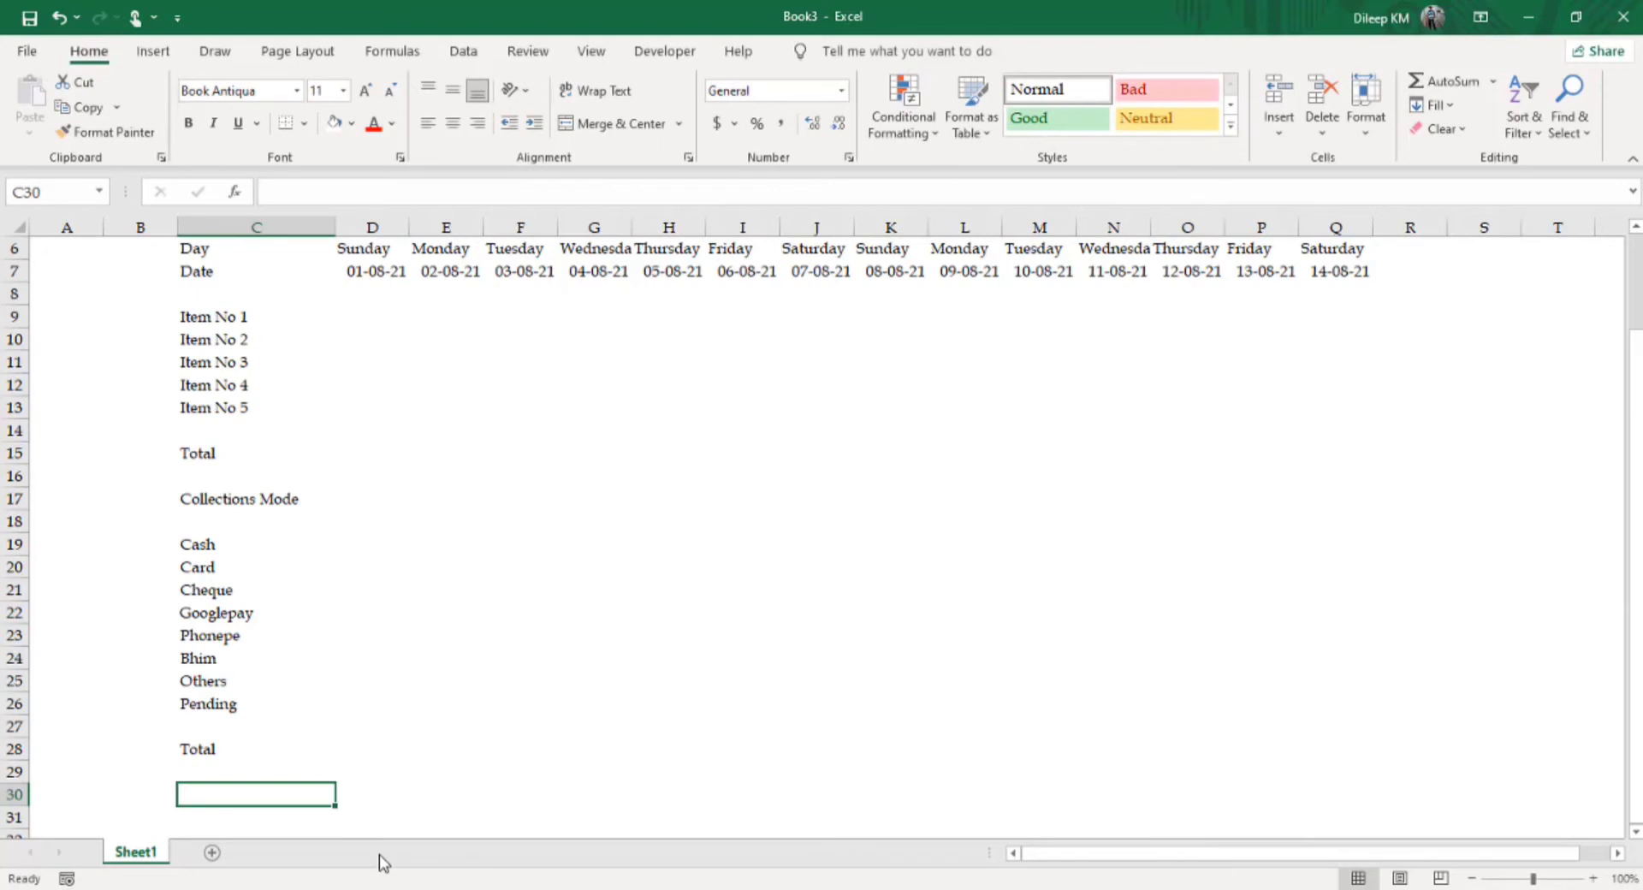
text(D)
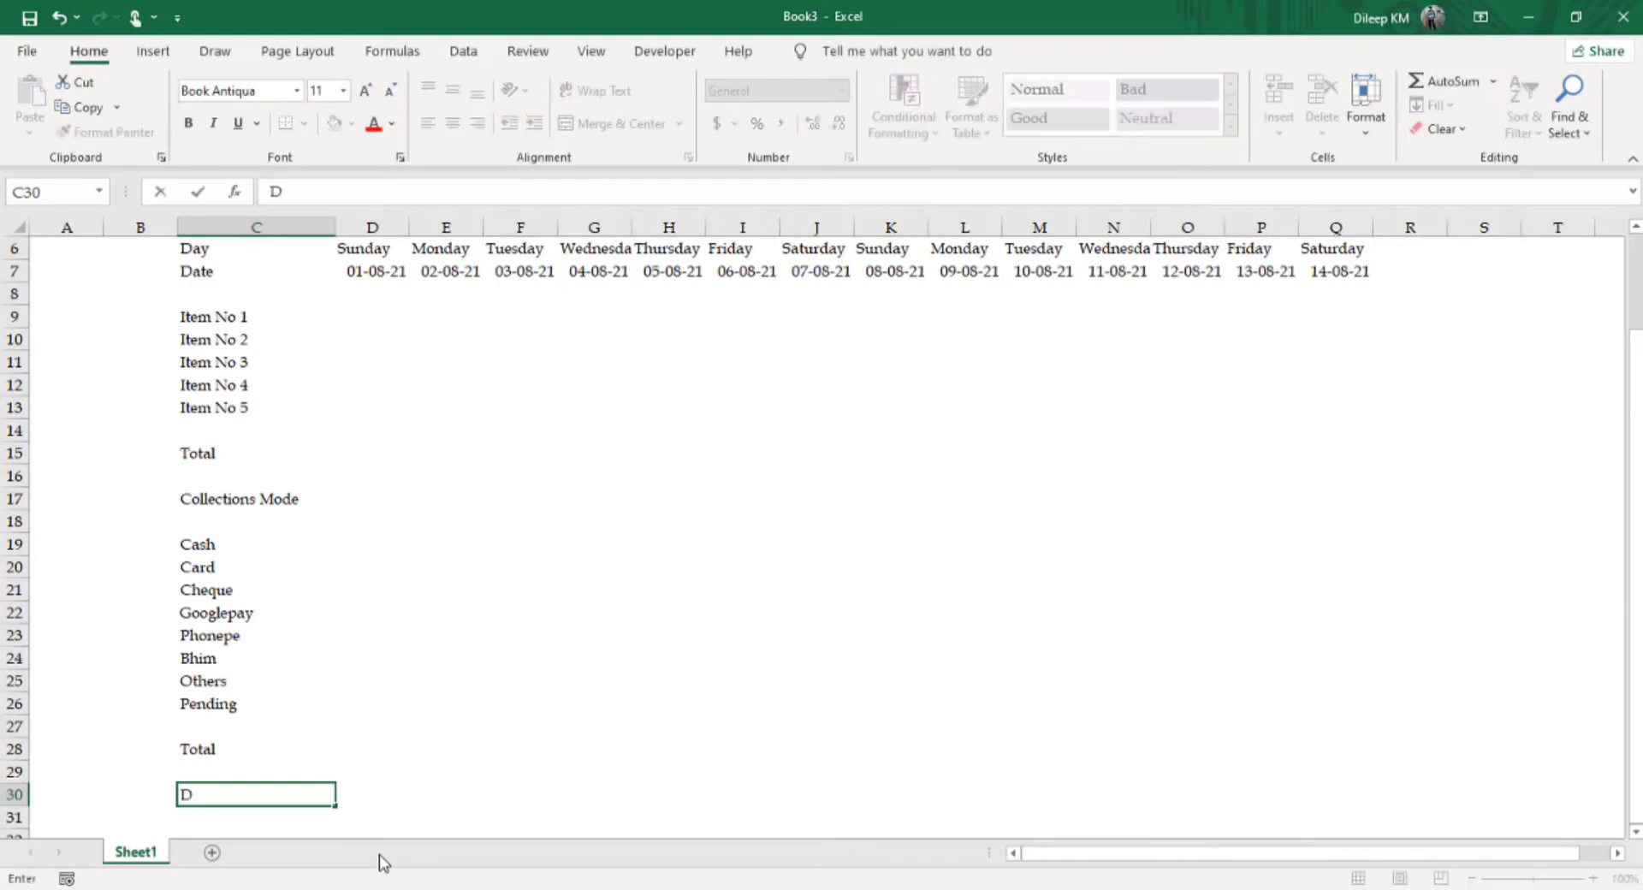
text(iff)
text(e)
text(renc)
text(e)
key(Return)
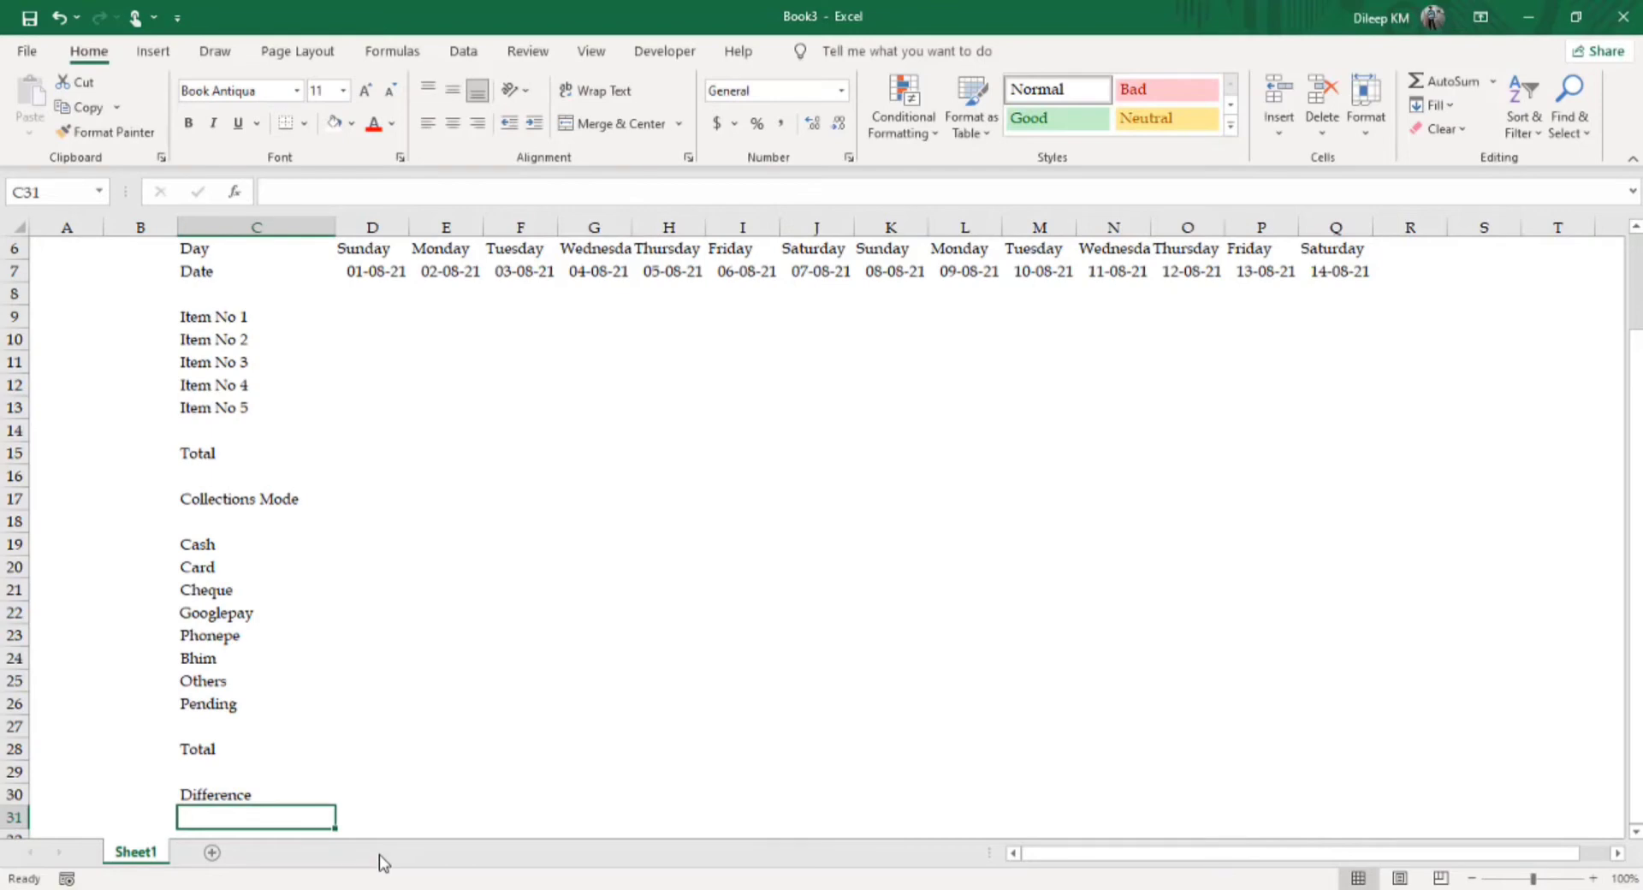
key(Up)
key(Up)
key(Up)
key(Up)
key(Up)
key(Up)
key(Up)
key(Up)
key(Up)
key(Up)
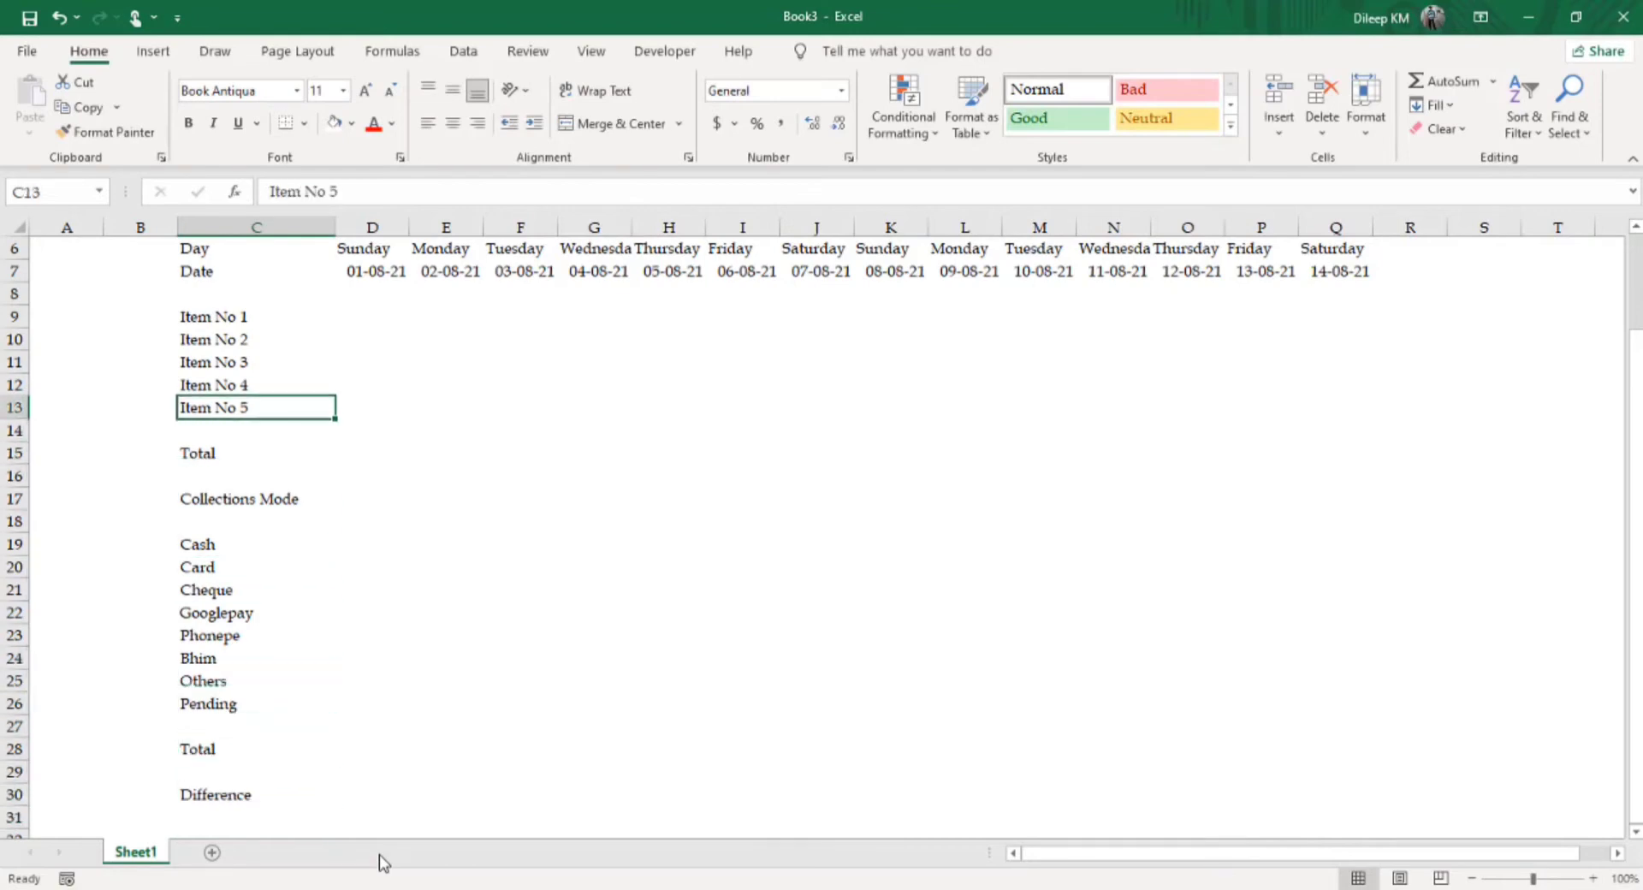
- Apply All Borders to the register range C6:Q30
key(Right)
key(Down)
key(Down)
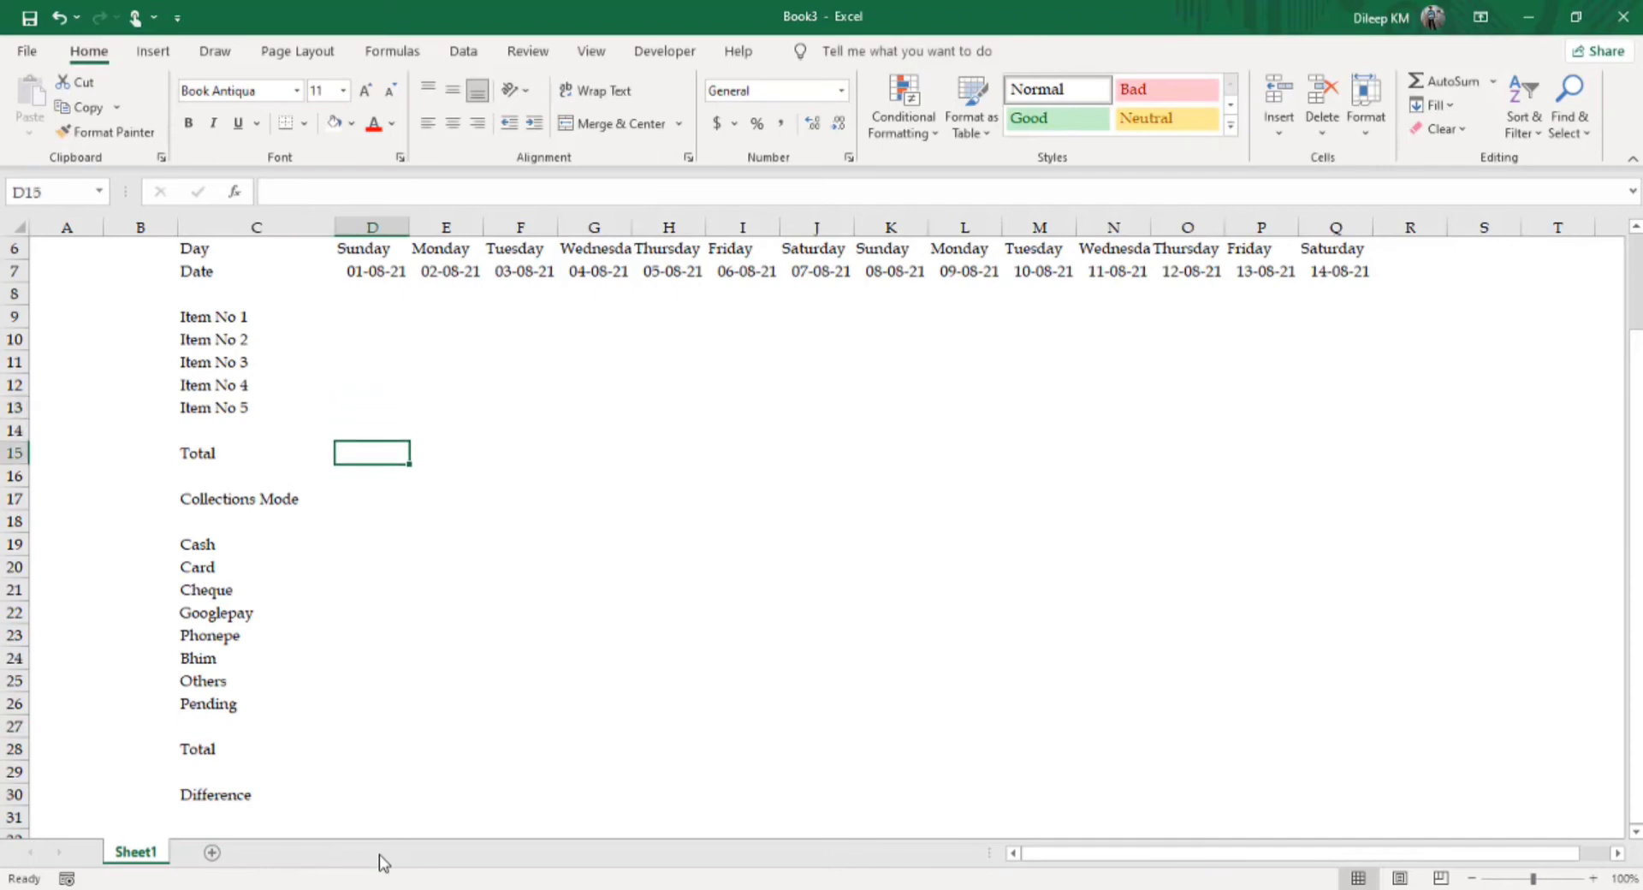
key(Left)
key(Up)
key(Up)
key(Up)
key(Up)
key(Up)
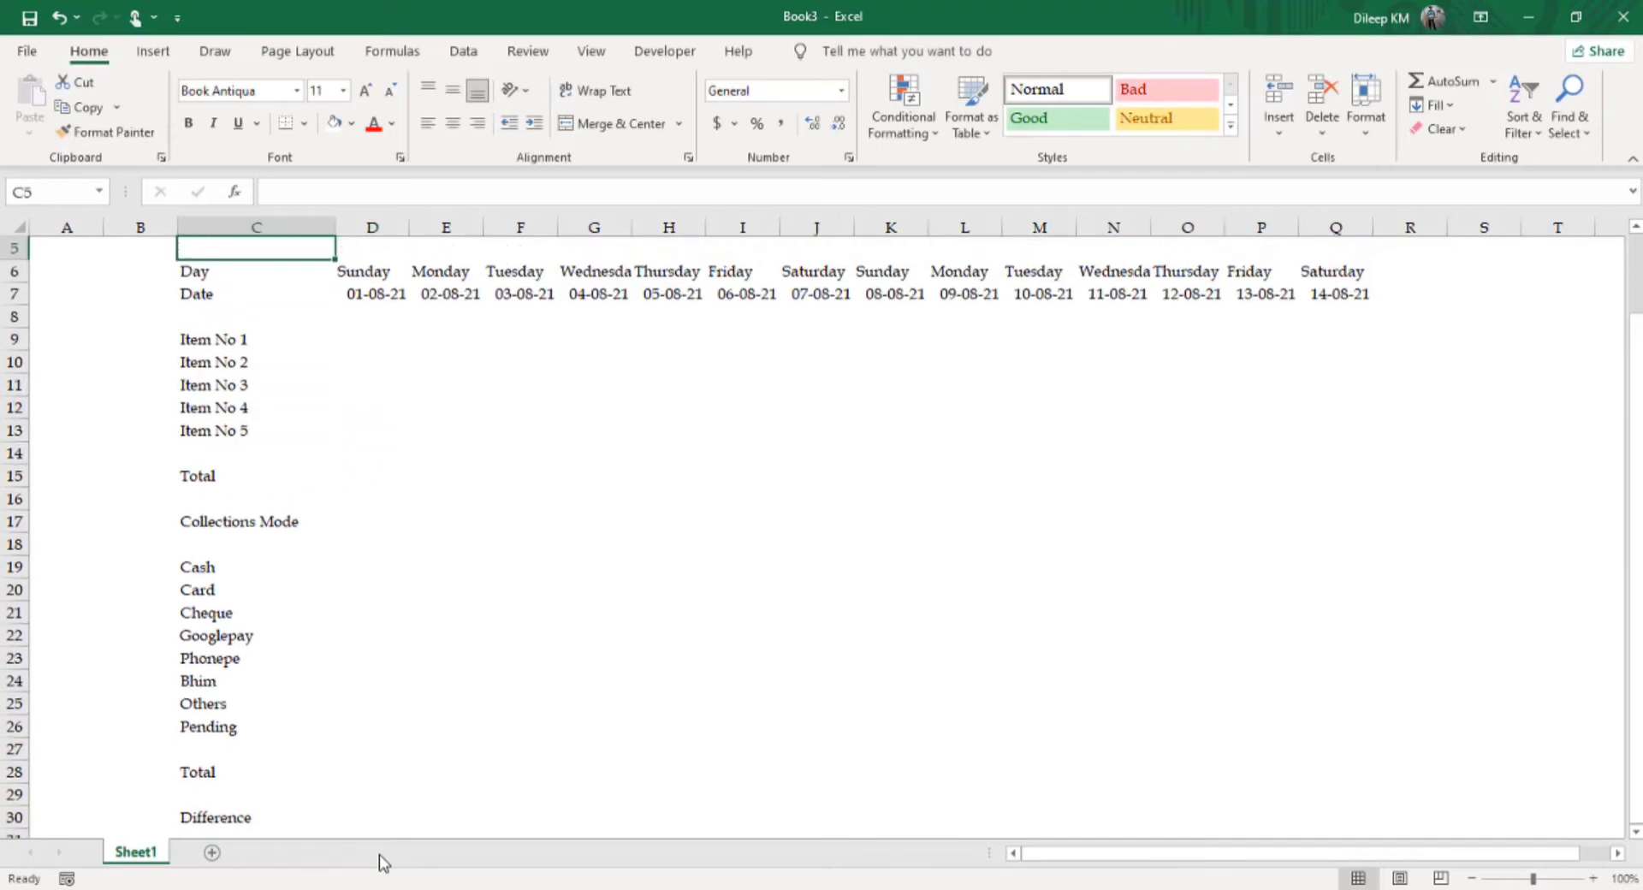
key(Down)
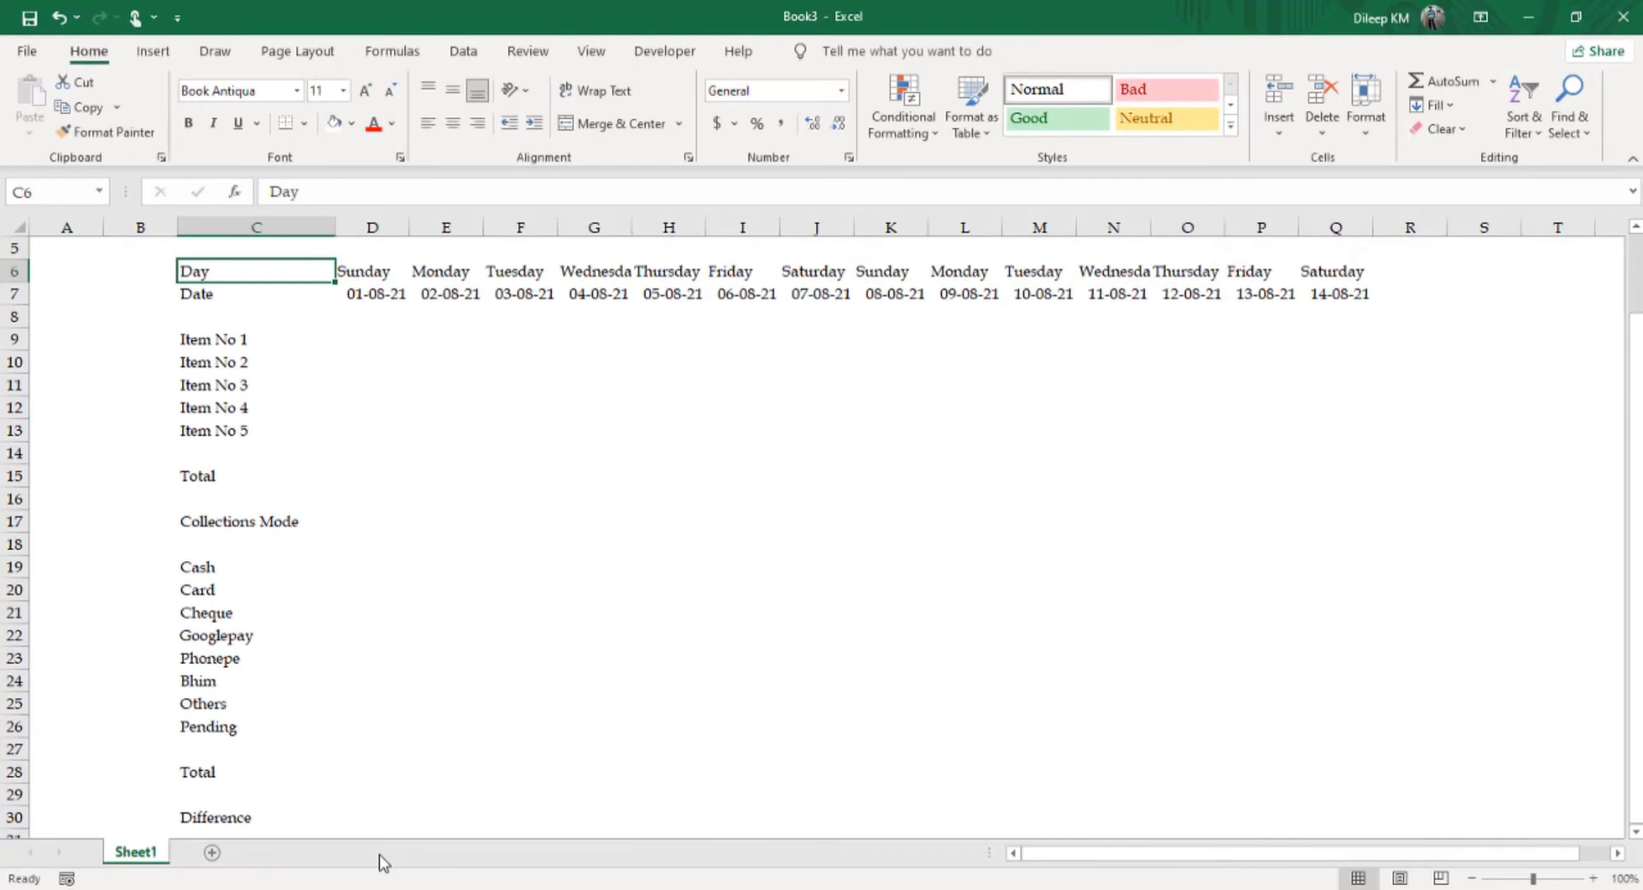
key(shift+Down)
key(shift+Down)
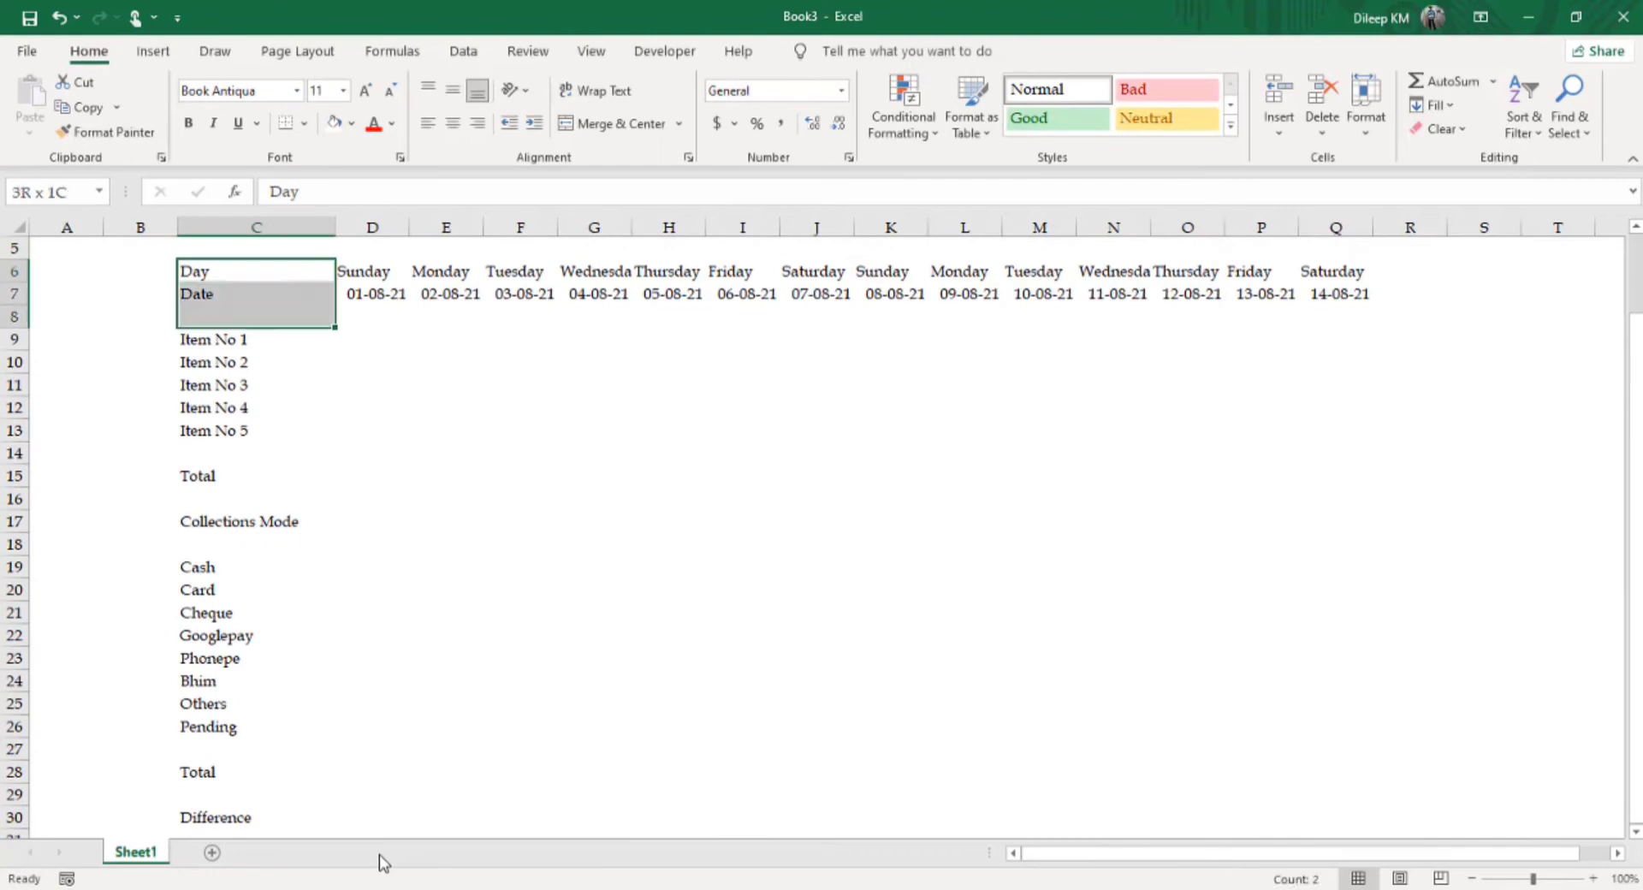
key(shift+Down)
key(shift+Down)
key(shift+Down)
key(shift+Down)
key(shift+Down)
key(shift+Down)
key(shift+Down)
key(shift+Down)
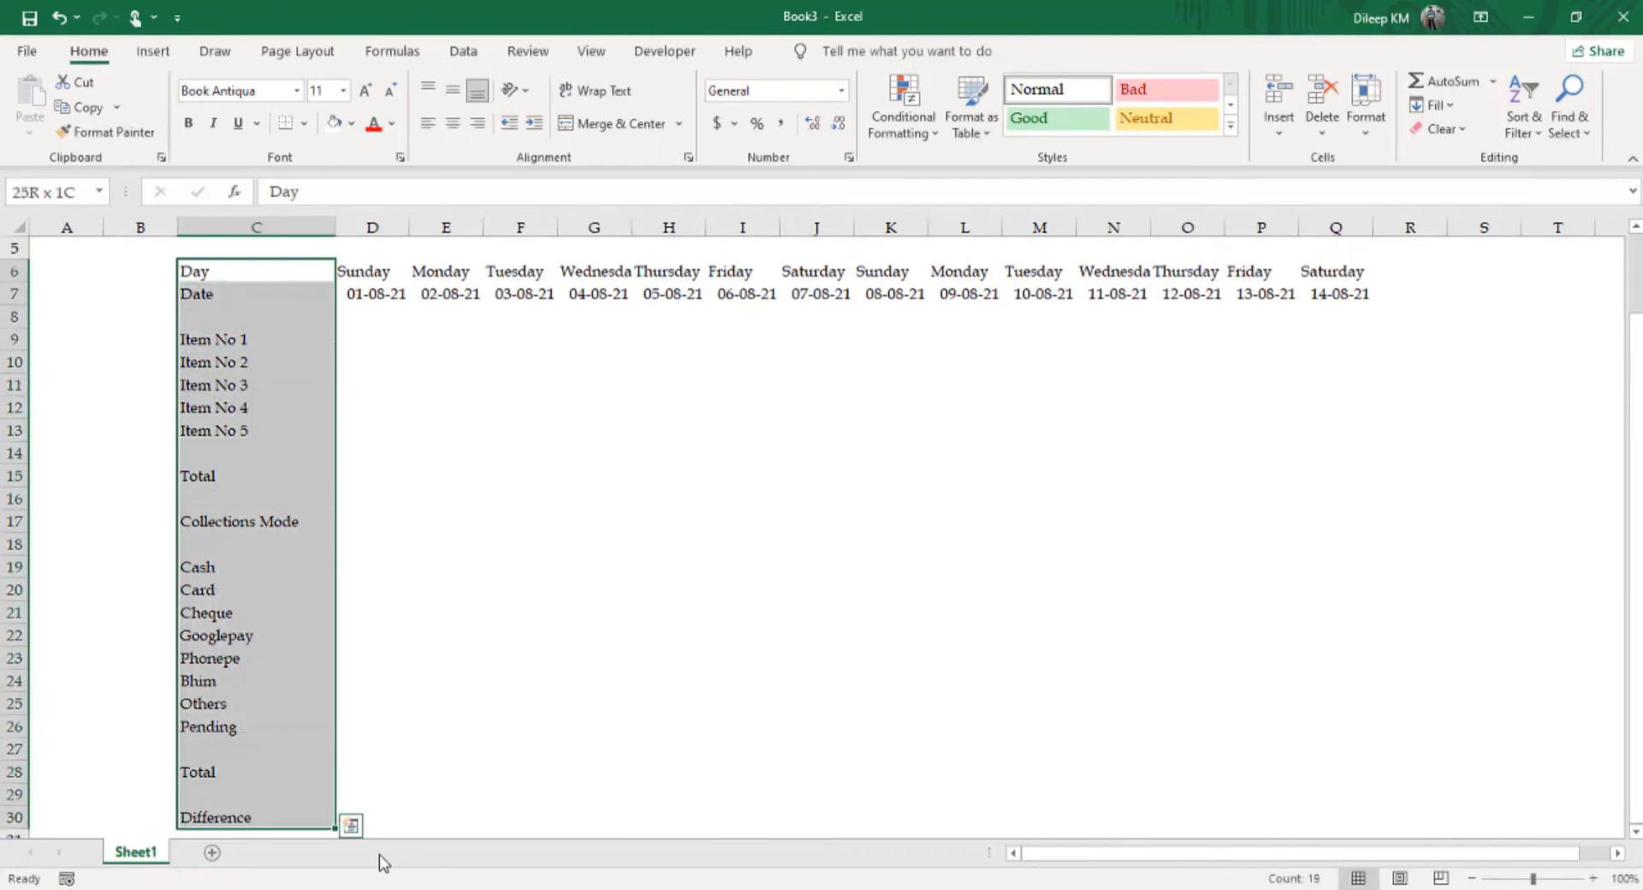
key(shift+Right)
key(shift+Right)
key(shift+Right)
key(shift+Right)
key(shift+Right)
key(shift+Right)
key(shift+Right)
key(shift+Right)
key(shift+Right)
key(shift+Right)
key(shift+Right)
key(shift+Right)
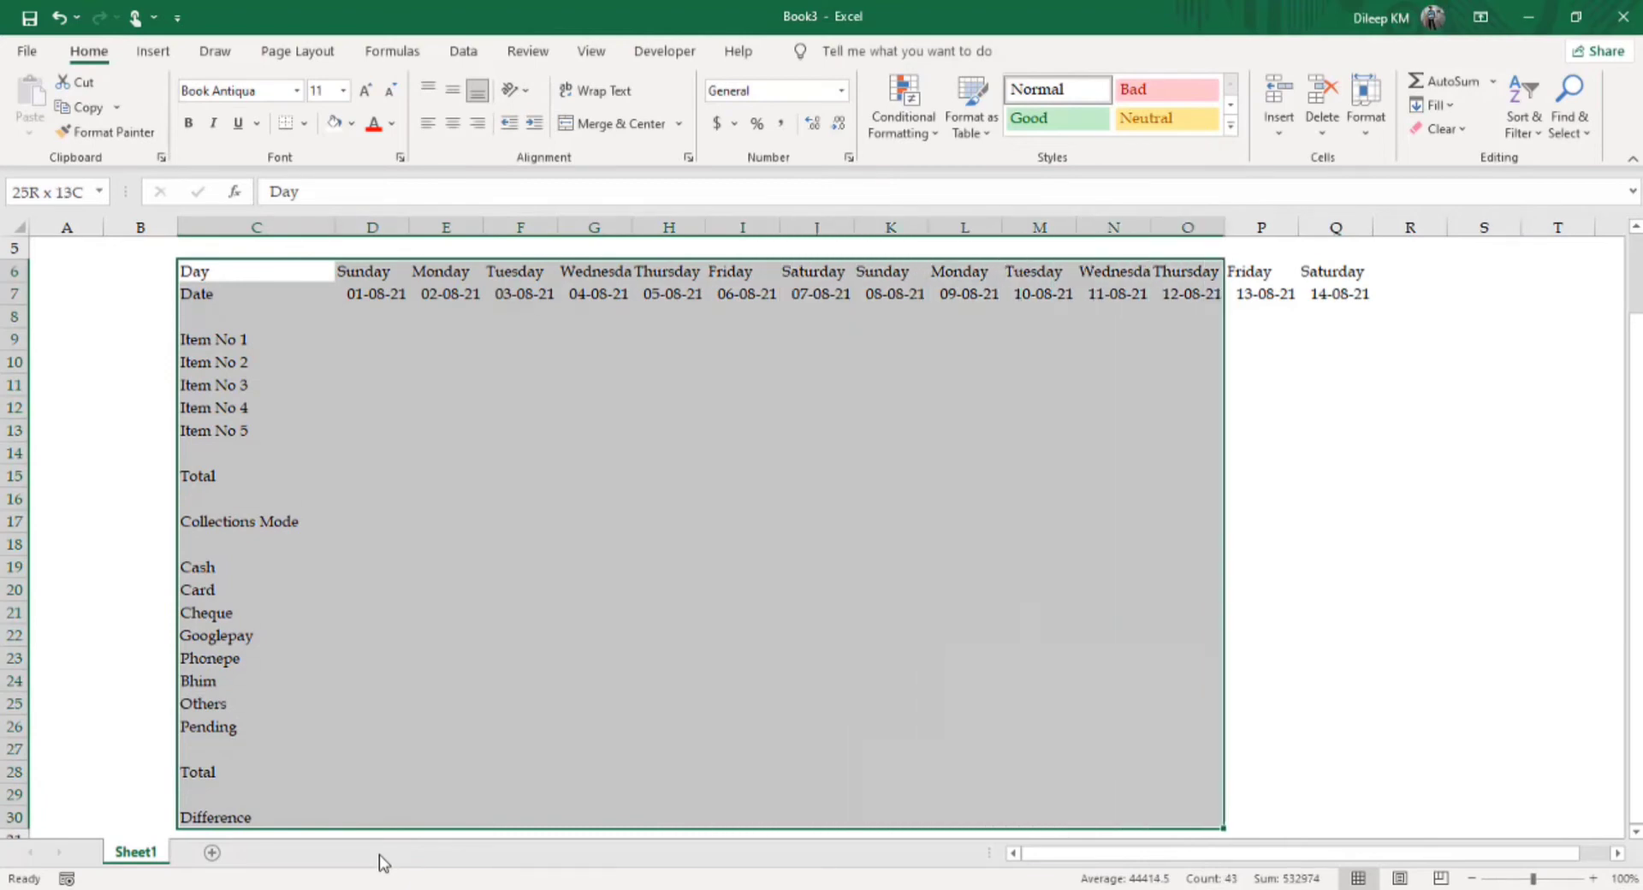
key(shift+Right)
key(shift+Right)
key(shift+Right)
key(shift+Left)
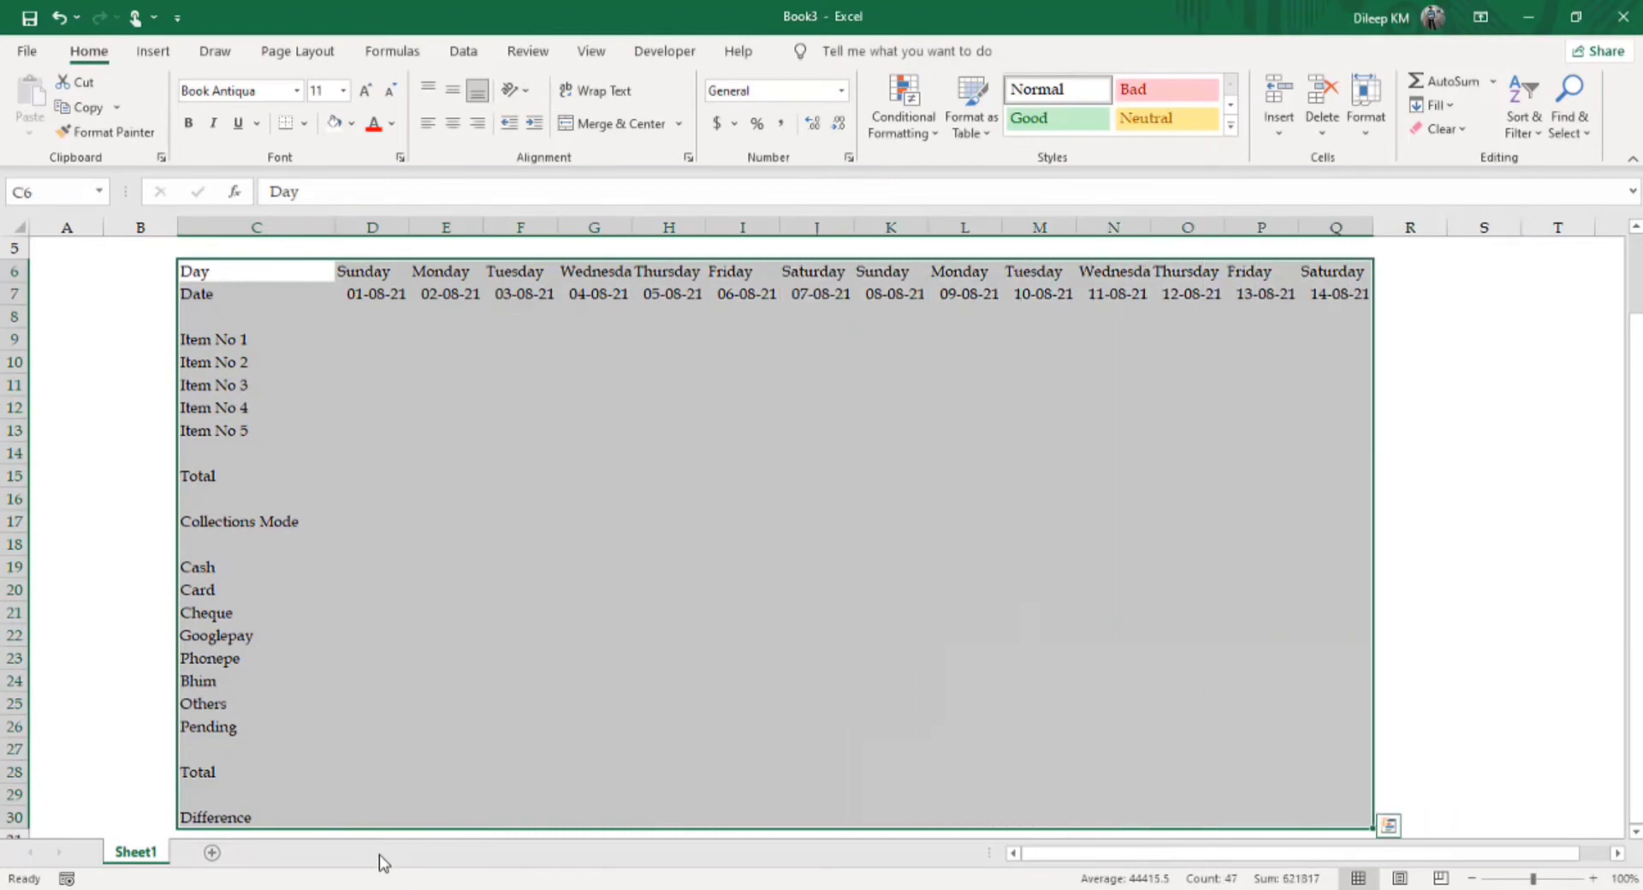
key(alt)
key(h)
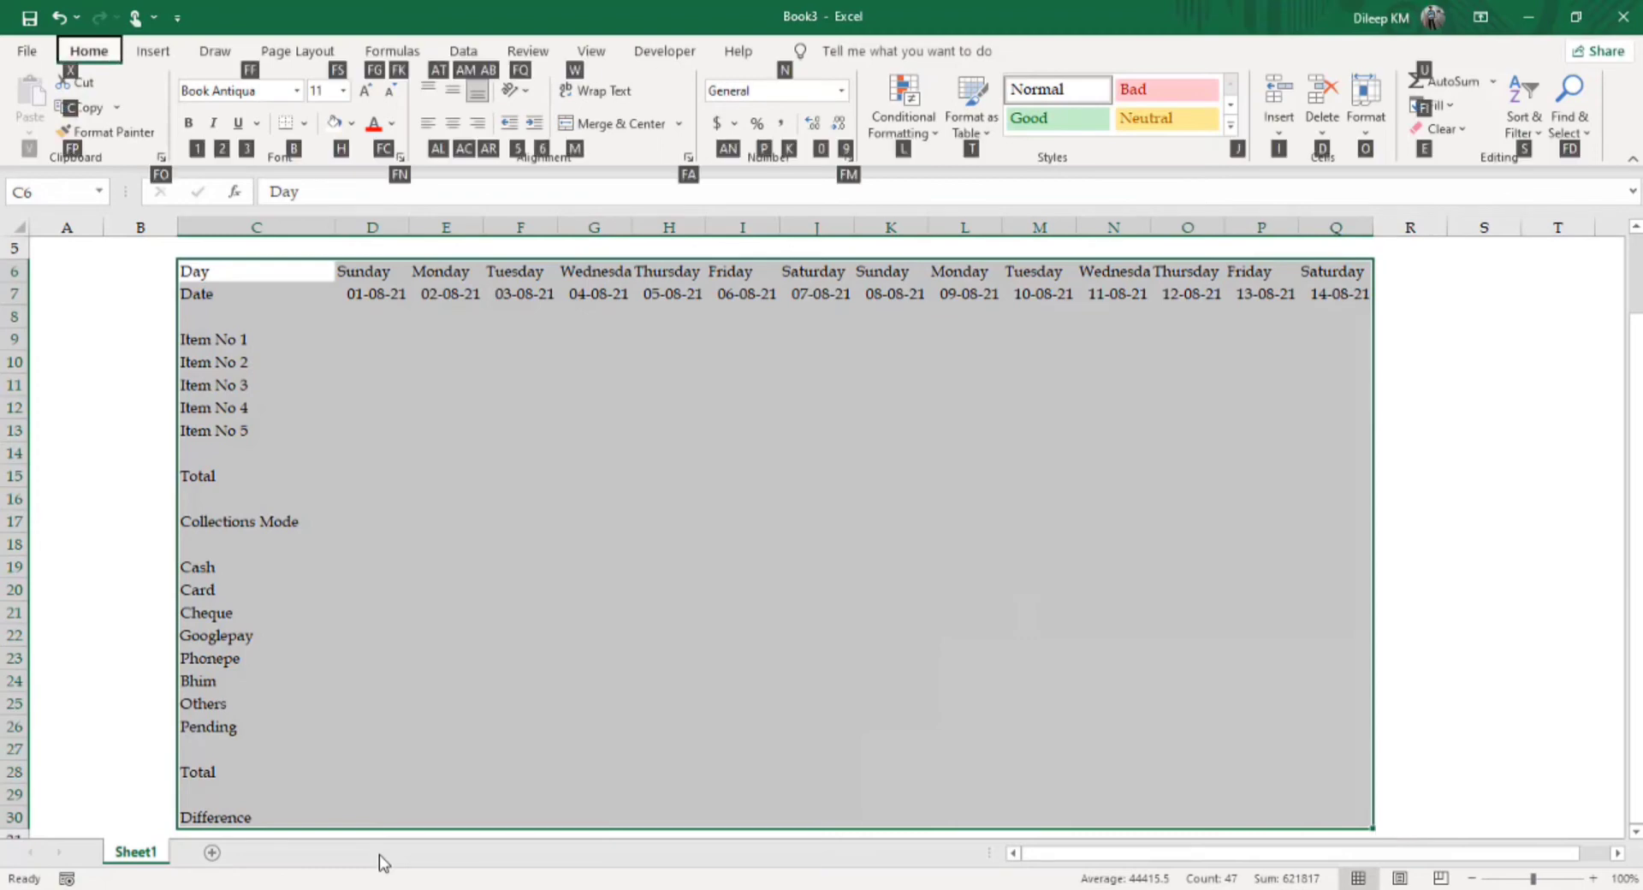
key(b)
key(a)
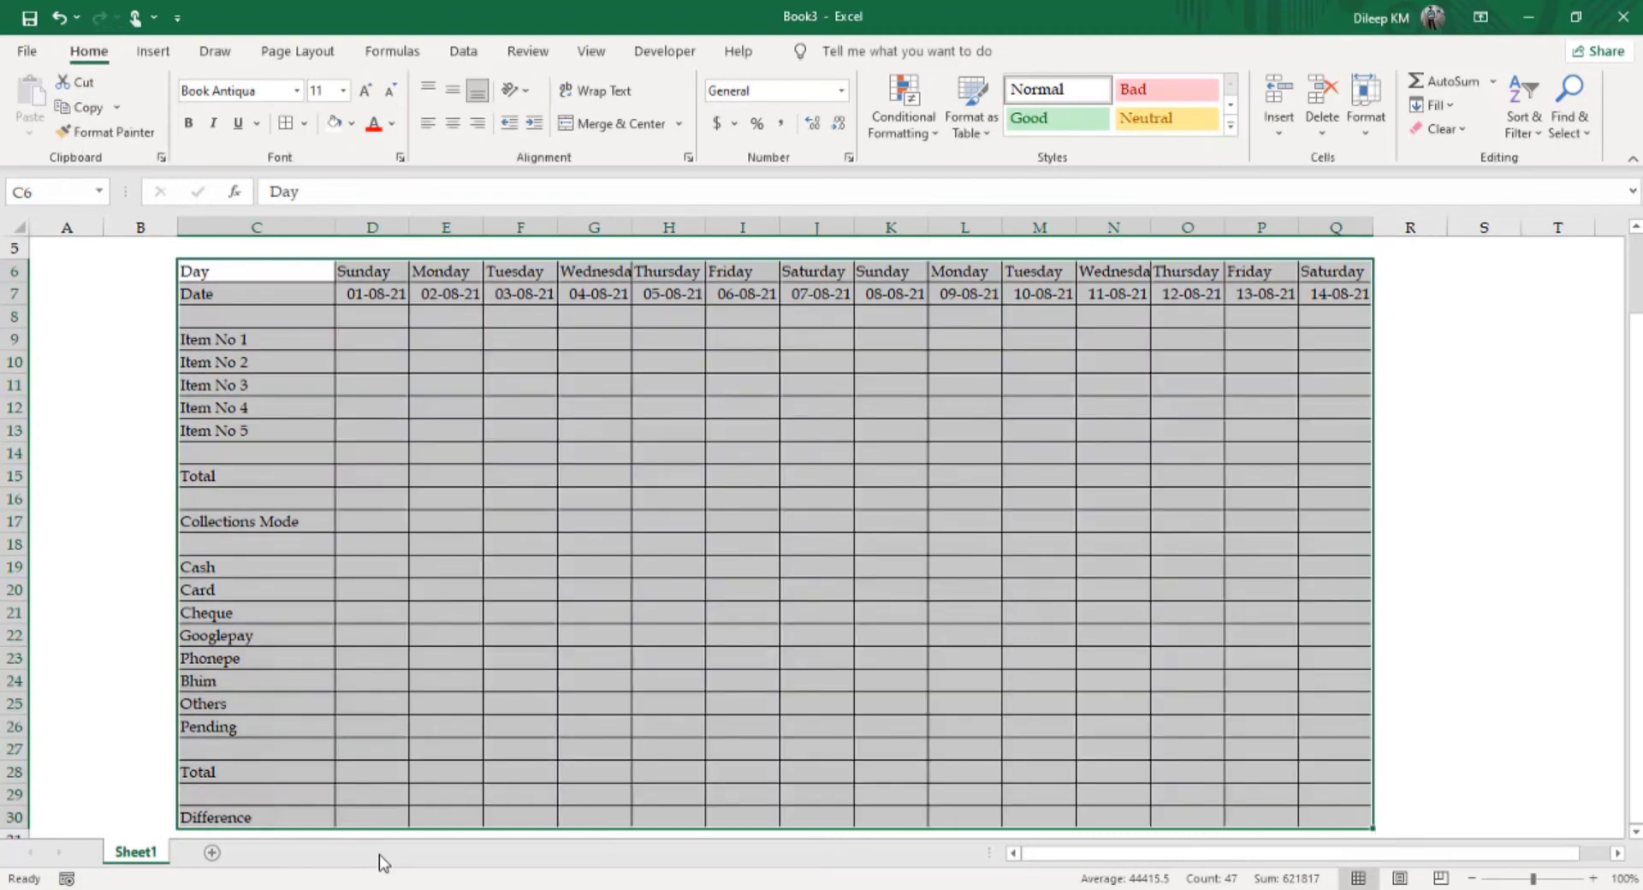
key(Down)
key(Down)
key(Down)
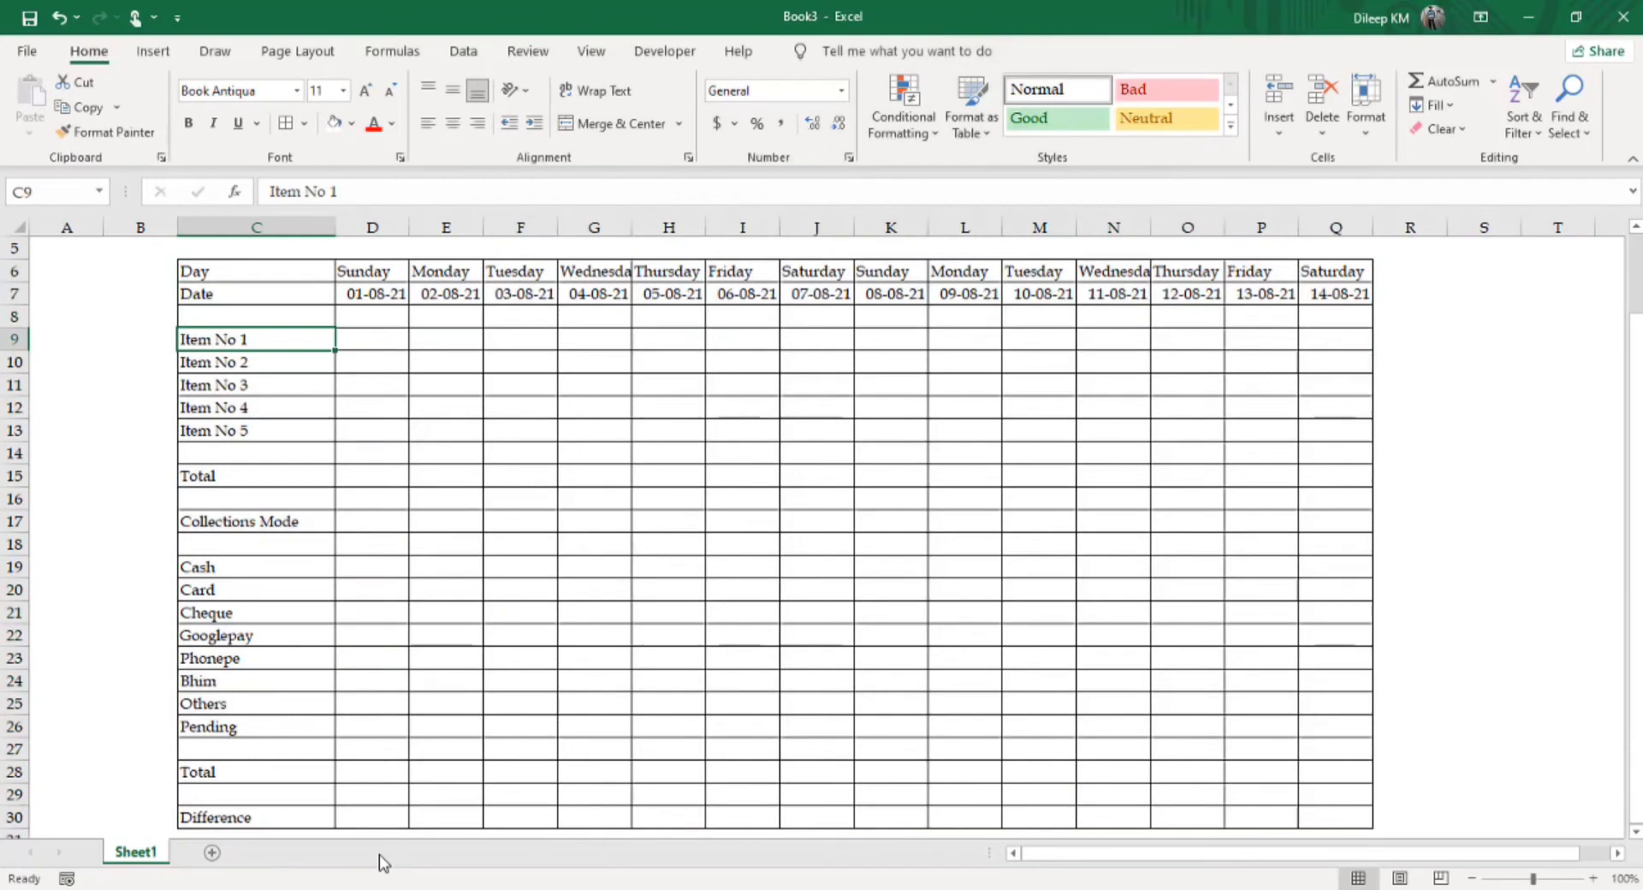
- Fill the Day header row with a light green tint
key(Up)
key(Up)
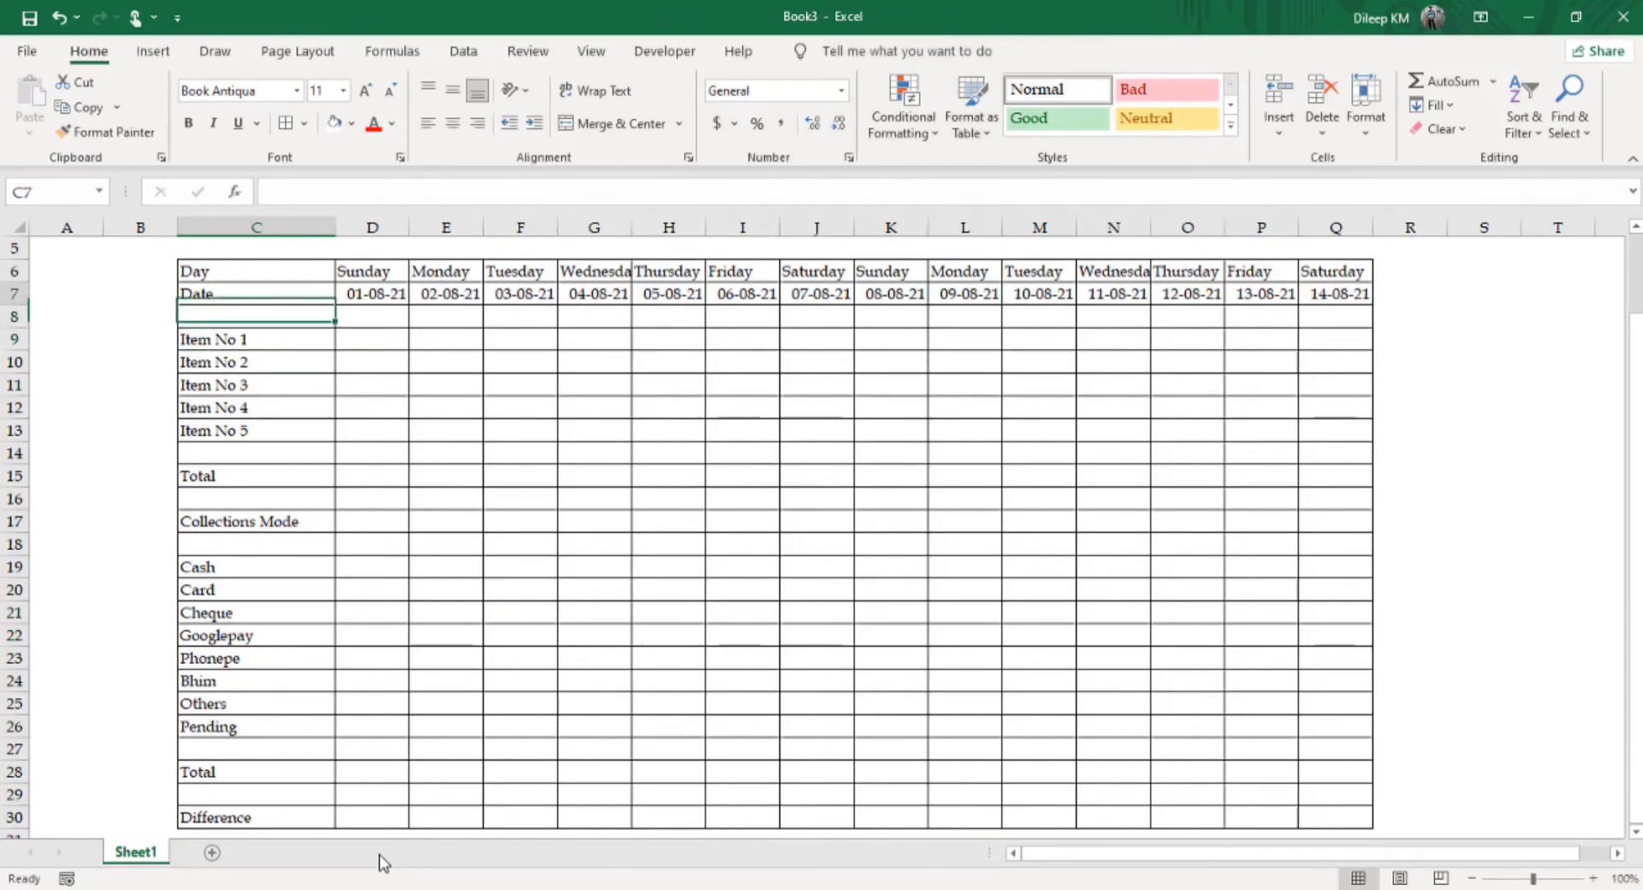
key(Up)
key(shift+Right)
key(shift+Right)
key(shift+Right)
key(shift+Right)
key(shift+Right)
key(shift+Right)
key(shift+Right)
key(shift+Right)
key(shift+Right)
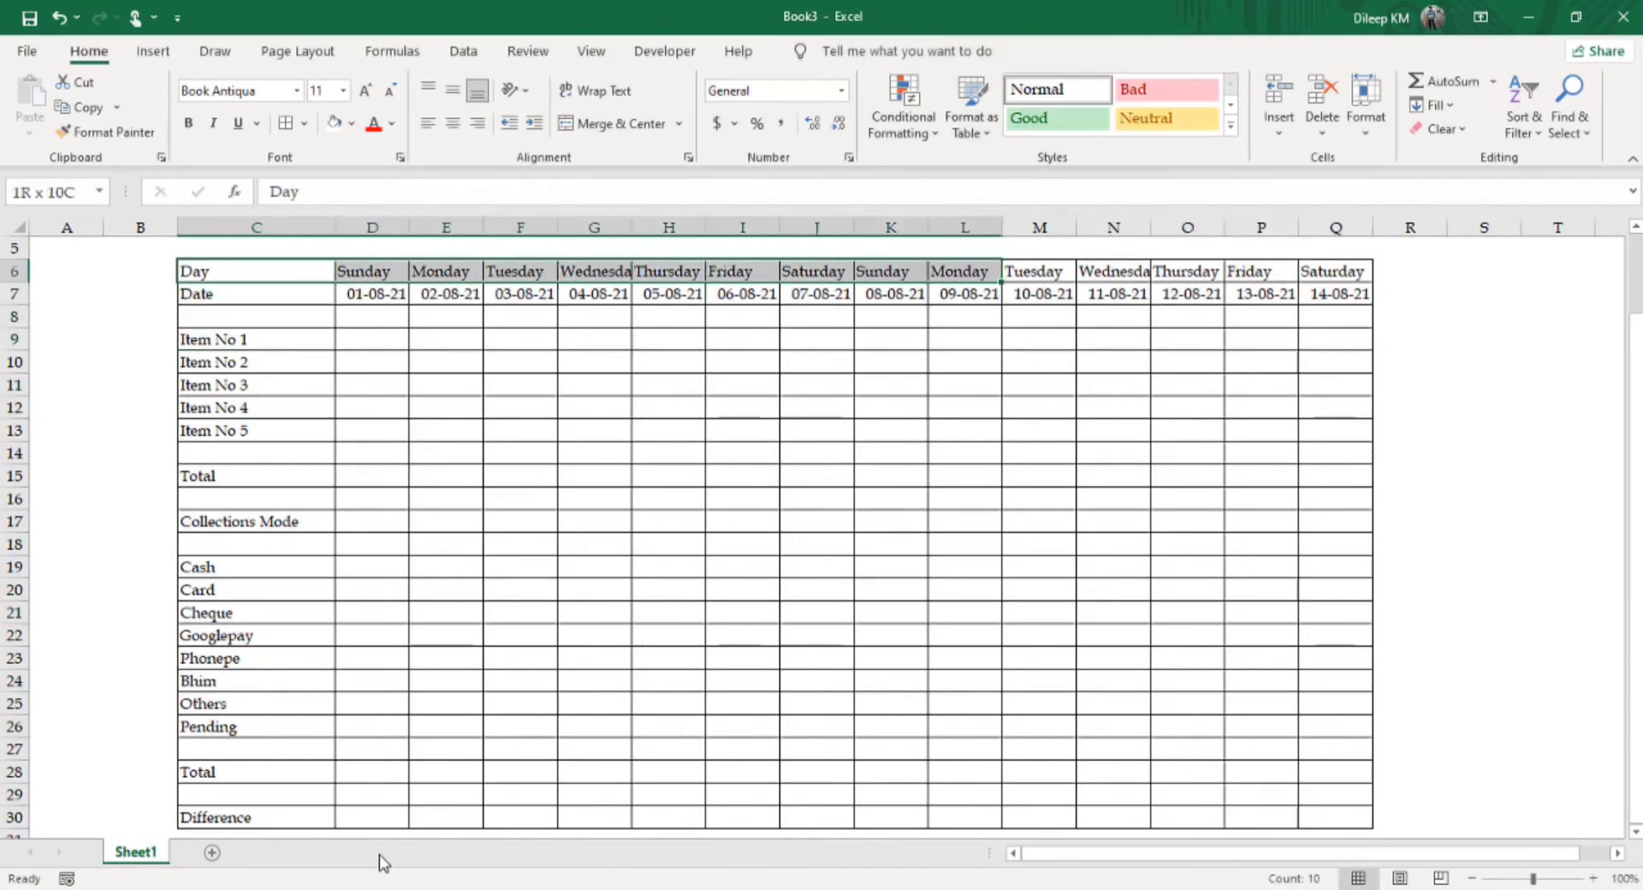
key(shift+Right)
key(shift+Right)
key(shift+Right)
key(shift+Right)
key(shift+Right)
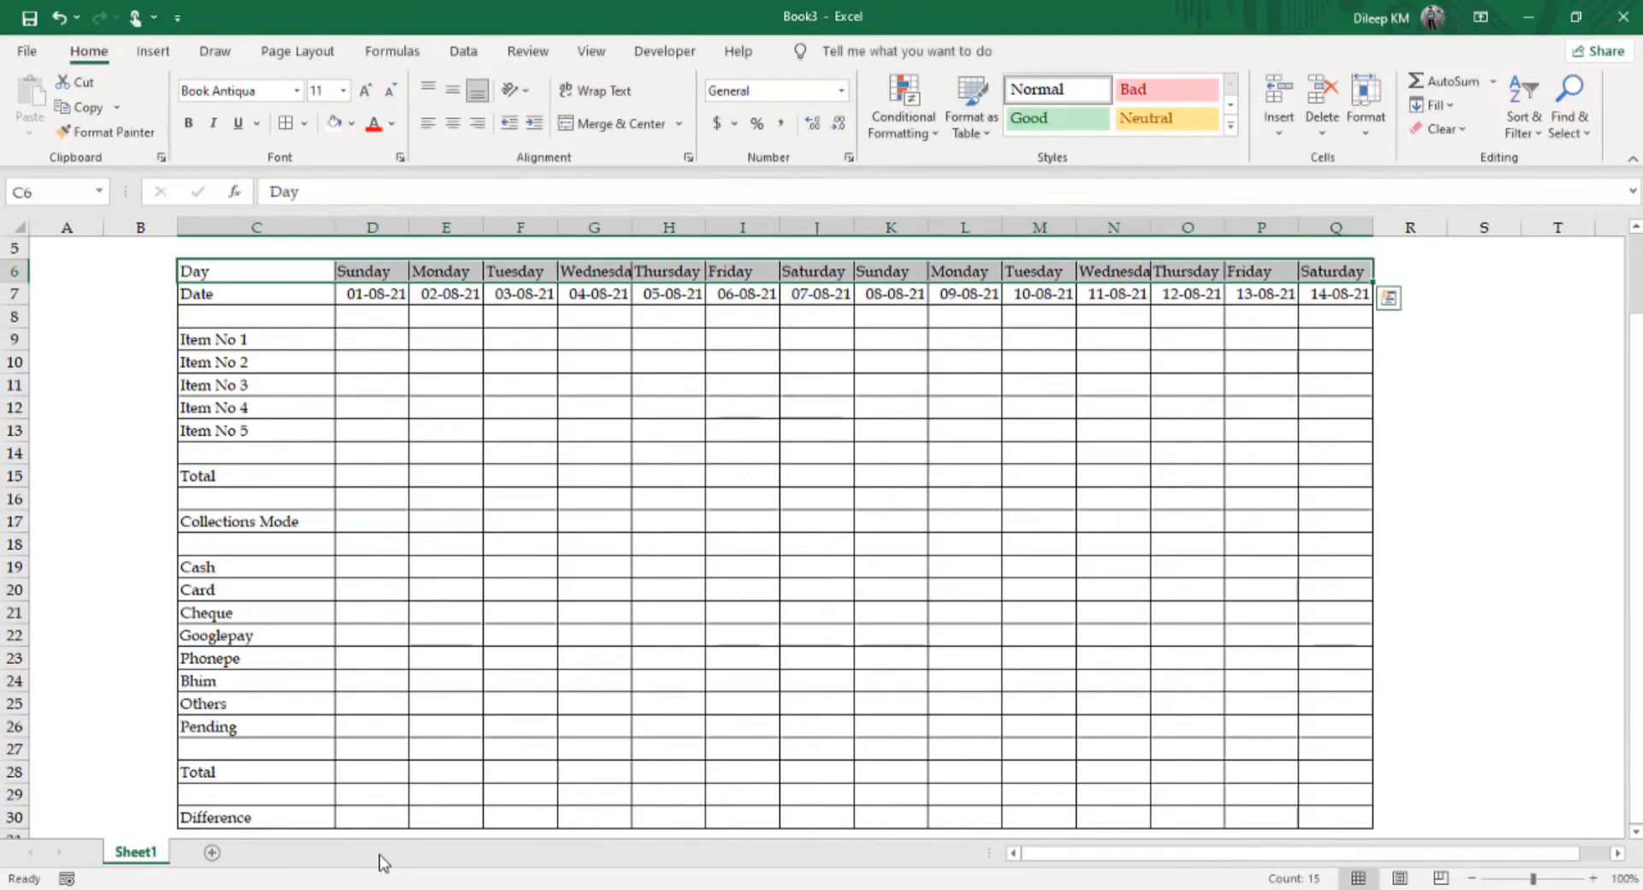
key(alt)
key(h)
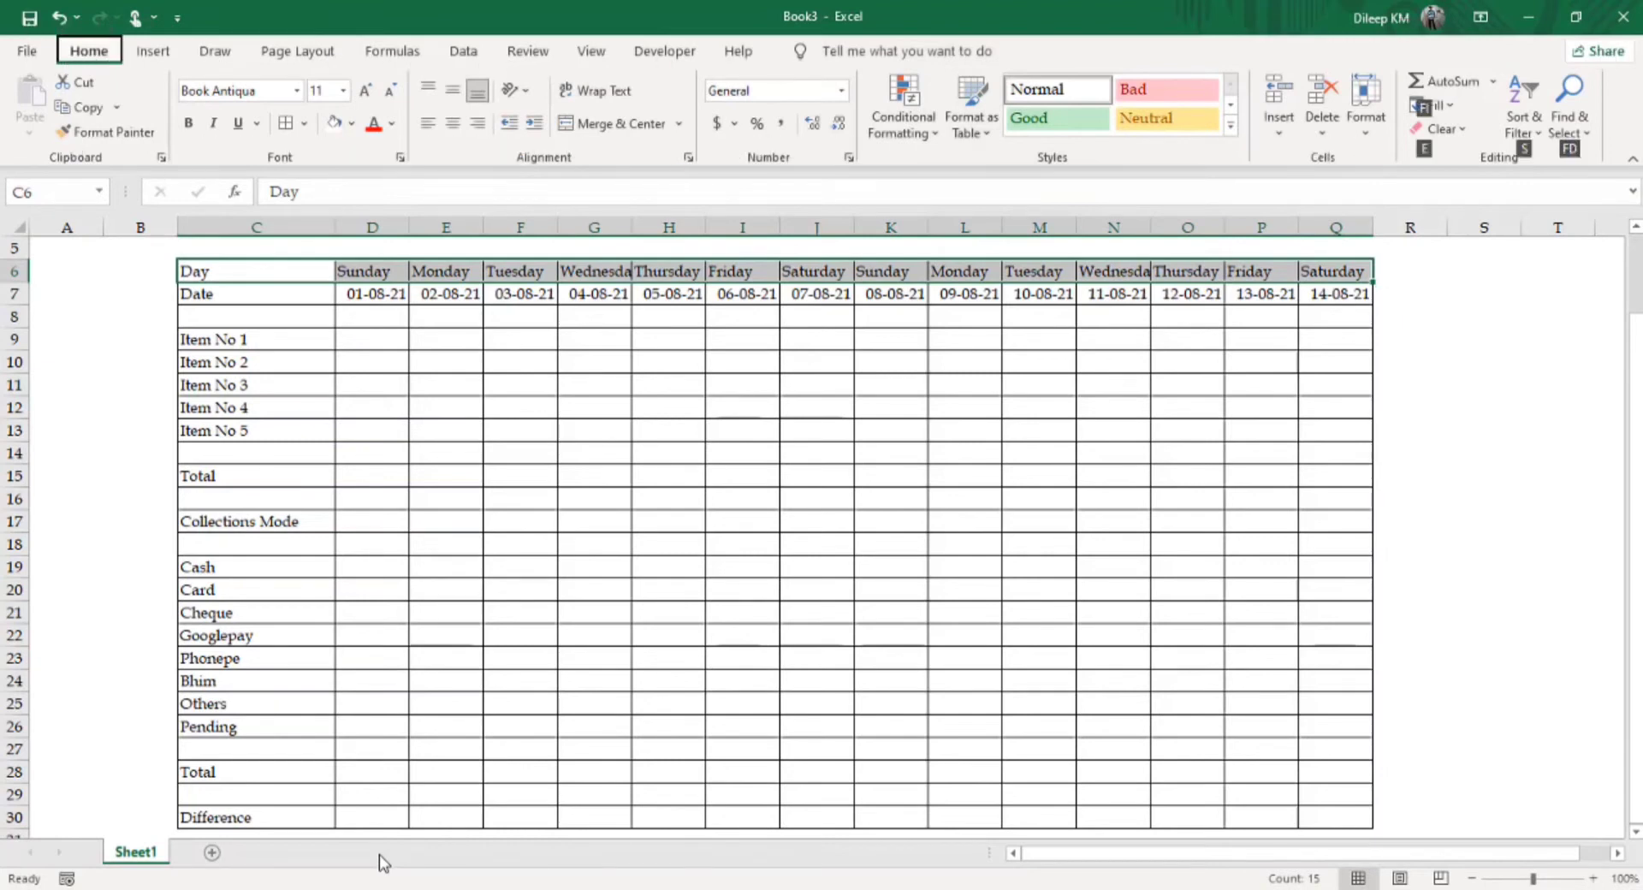
key(h)
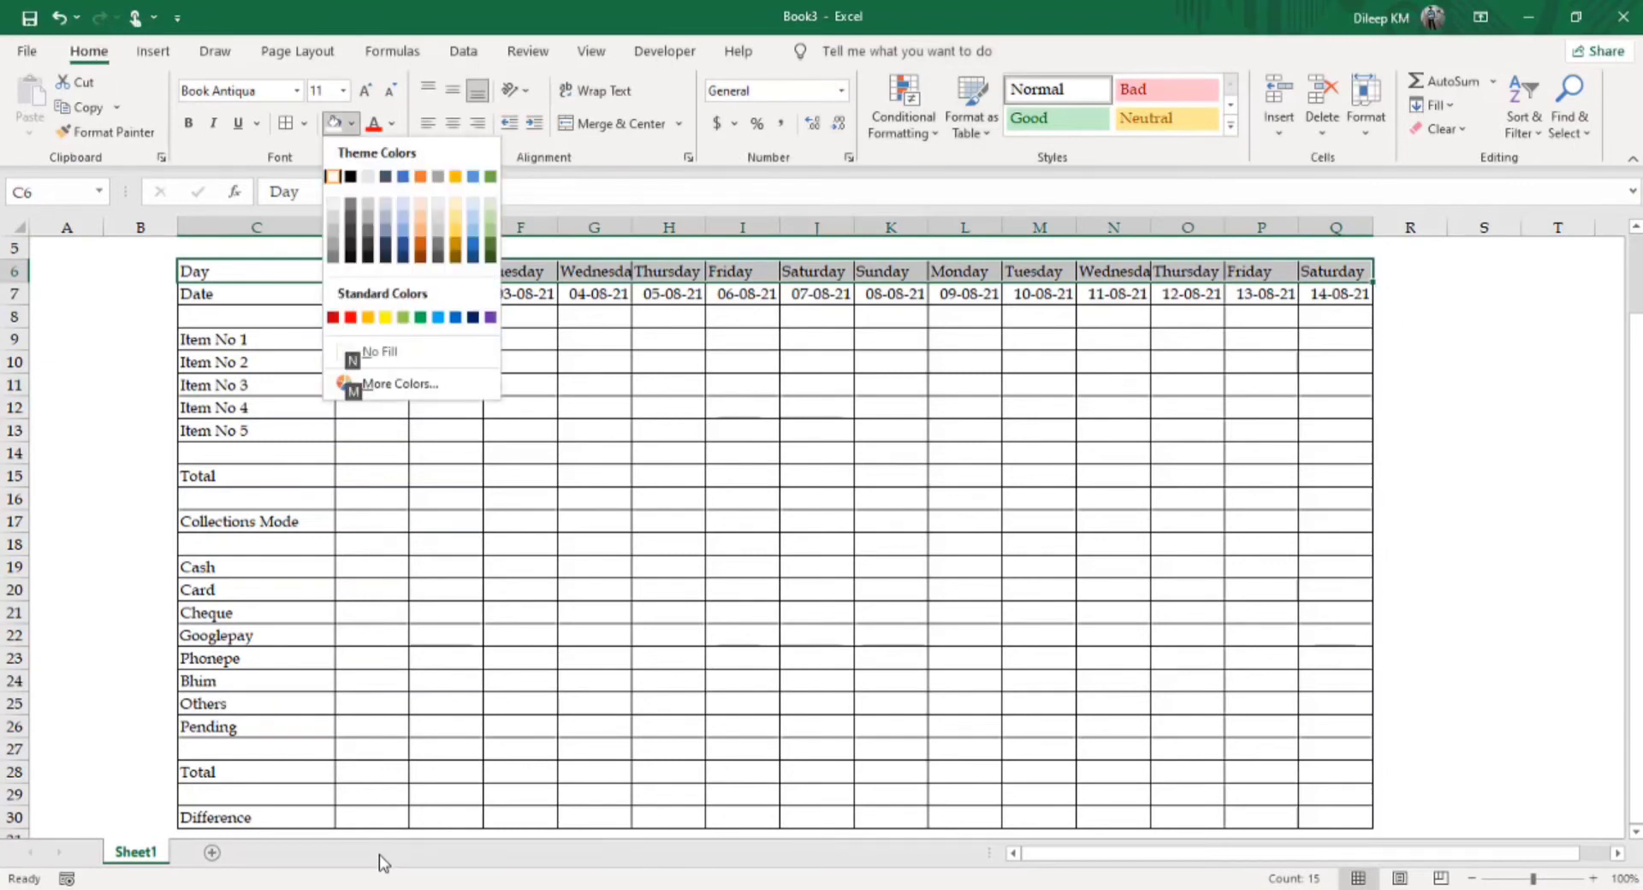
key(Right)
key(Right)
key(Right)
key(Right)
key(Down)
key(Right)
key(Right)
key(Right)
key(Right)
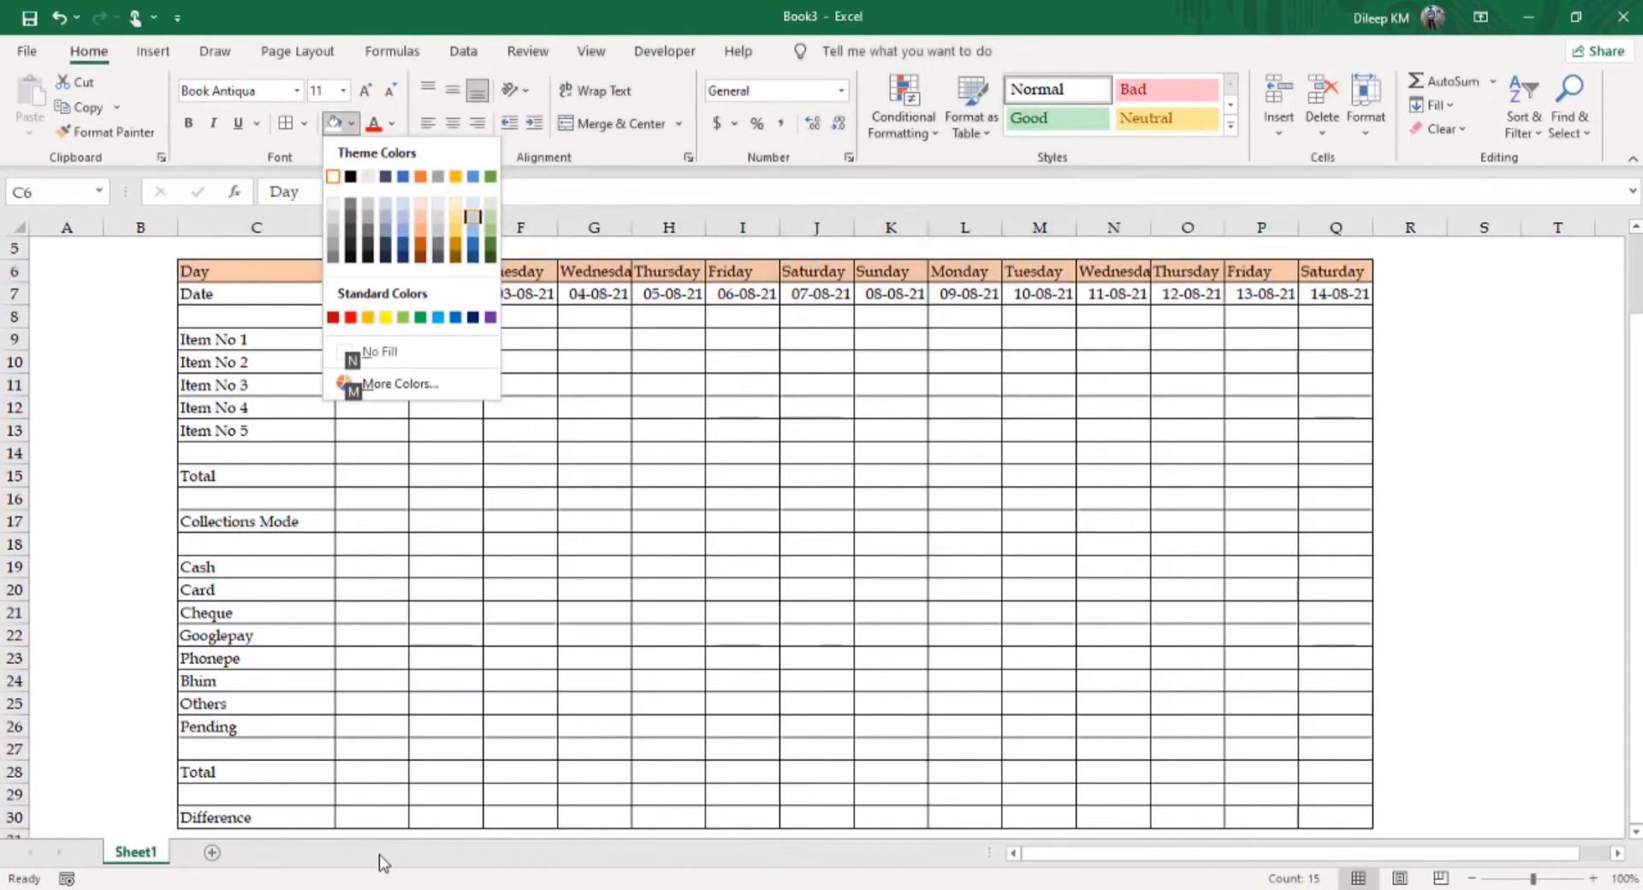
key(Right)
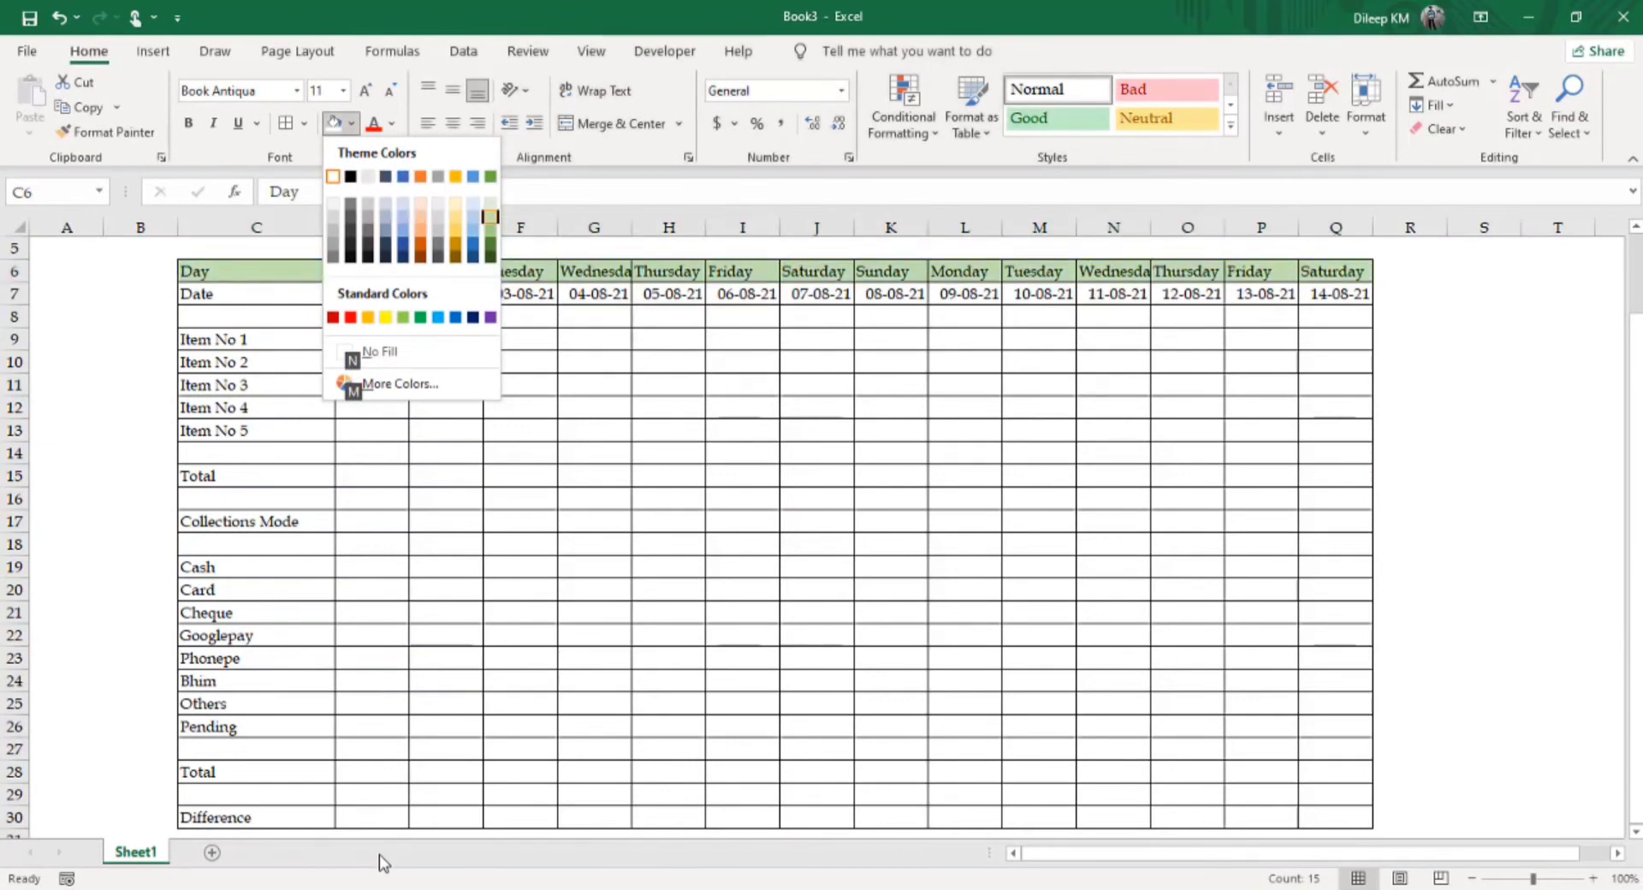
key(Return)
key(Down)
- Fill the Date row across the day columns with light blue
key(shift+Right)
key(shift+Right)
key(shift+Right)
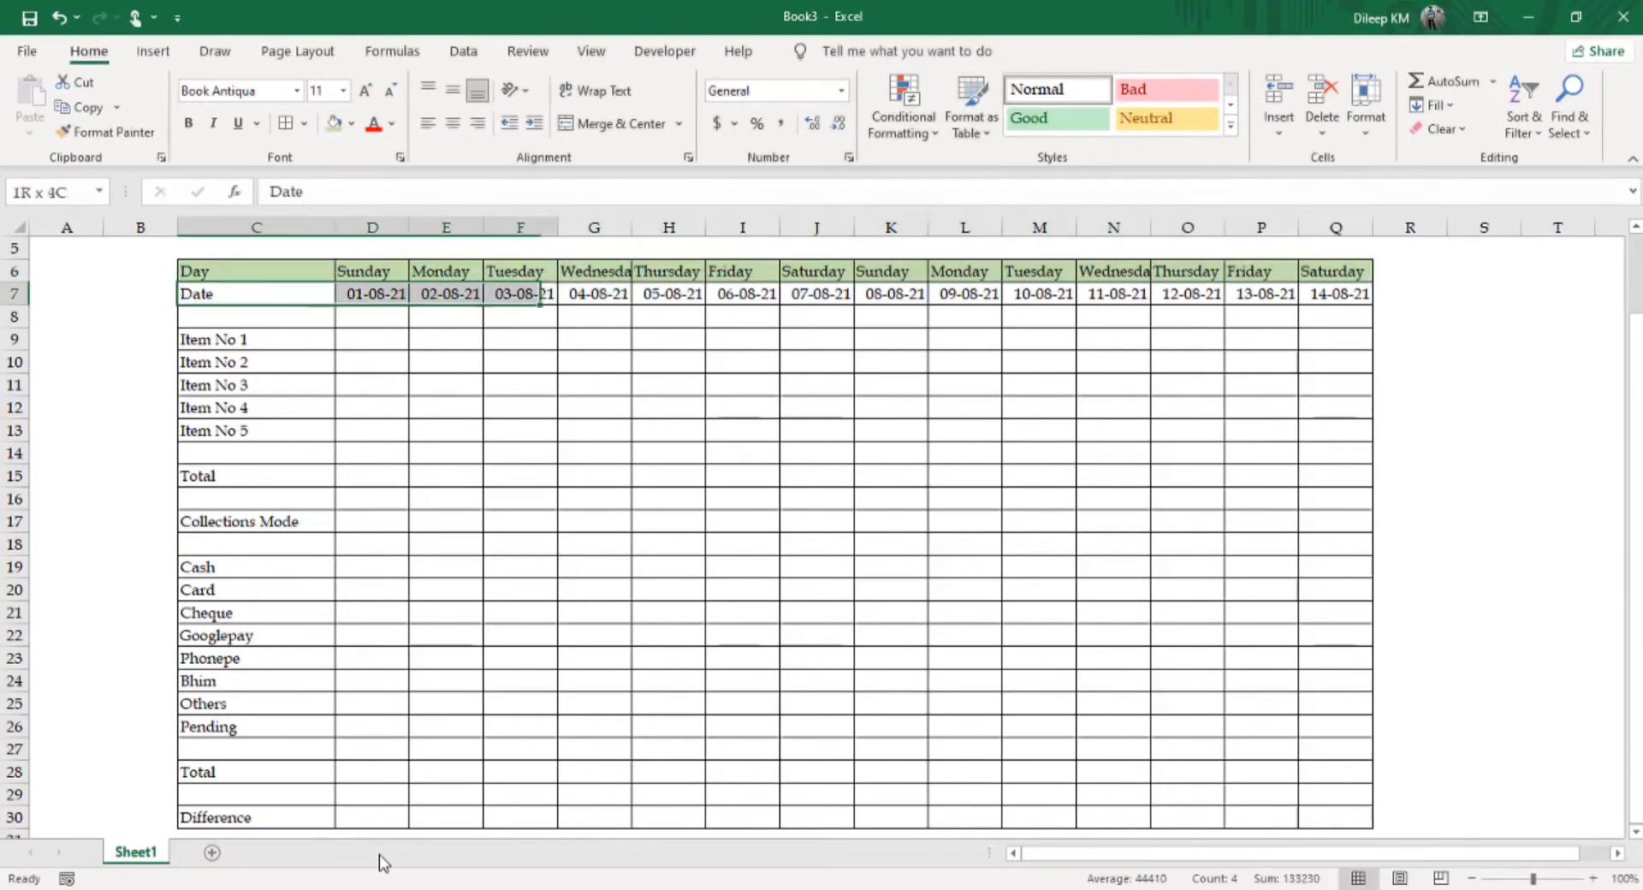
key(shift+Right)
key(shift+Right)
key(shift+Right)
key(shift+Right)
key(shift+Right)
key(shift+Right)
key(shift+Right)
key(shift+Right)
key(shift+Right)
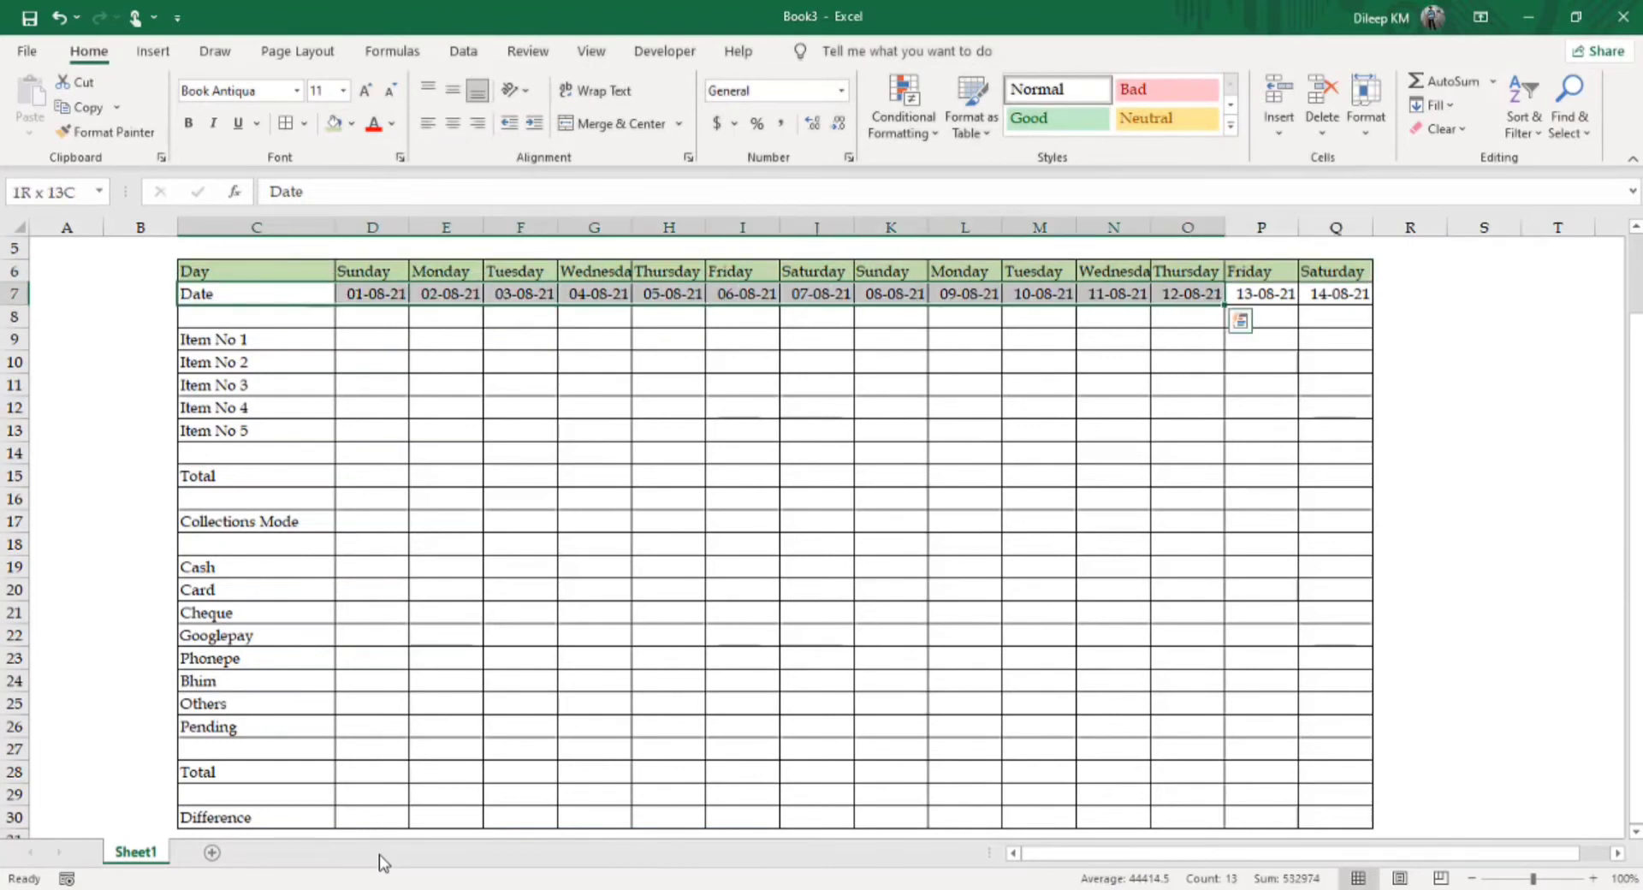
key(shift+Right)
key(shift+Right)
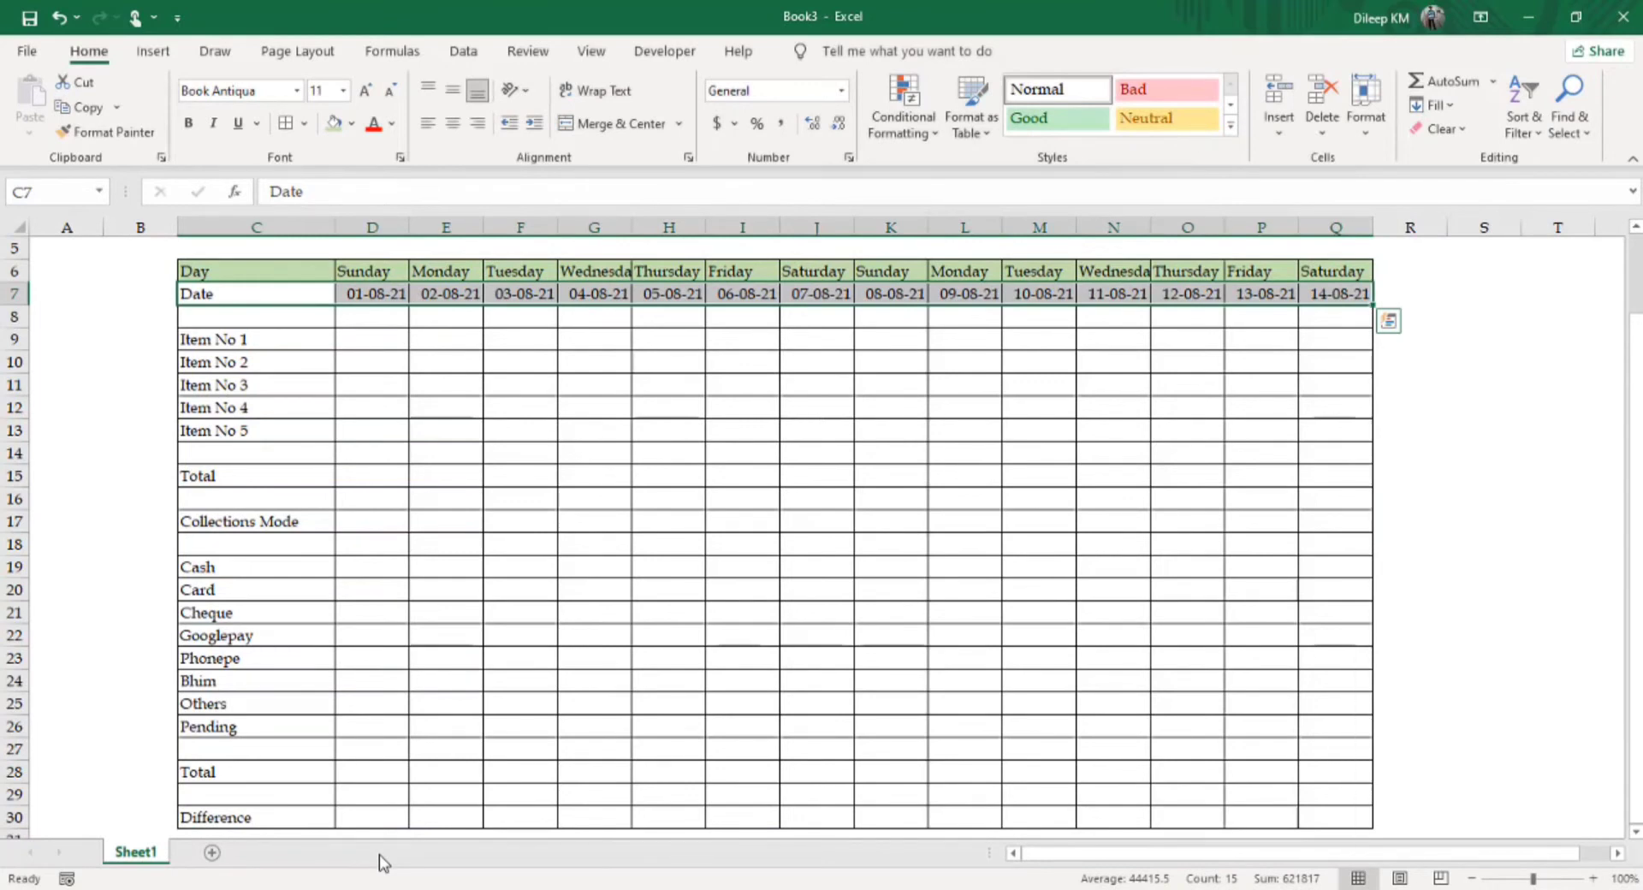
key(alt)
key(h)
key(h)
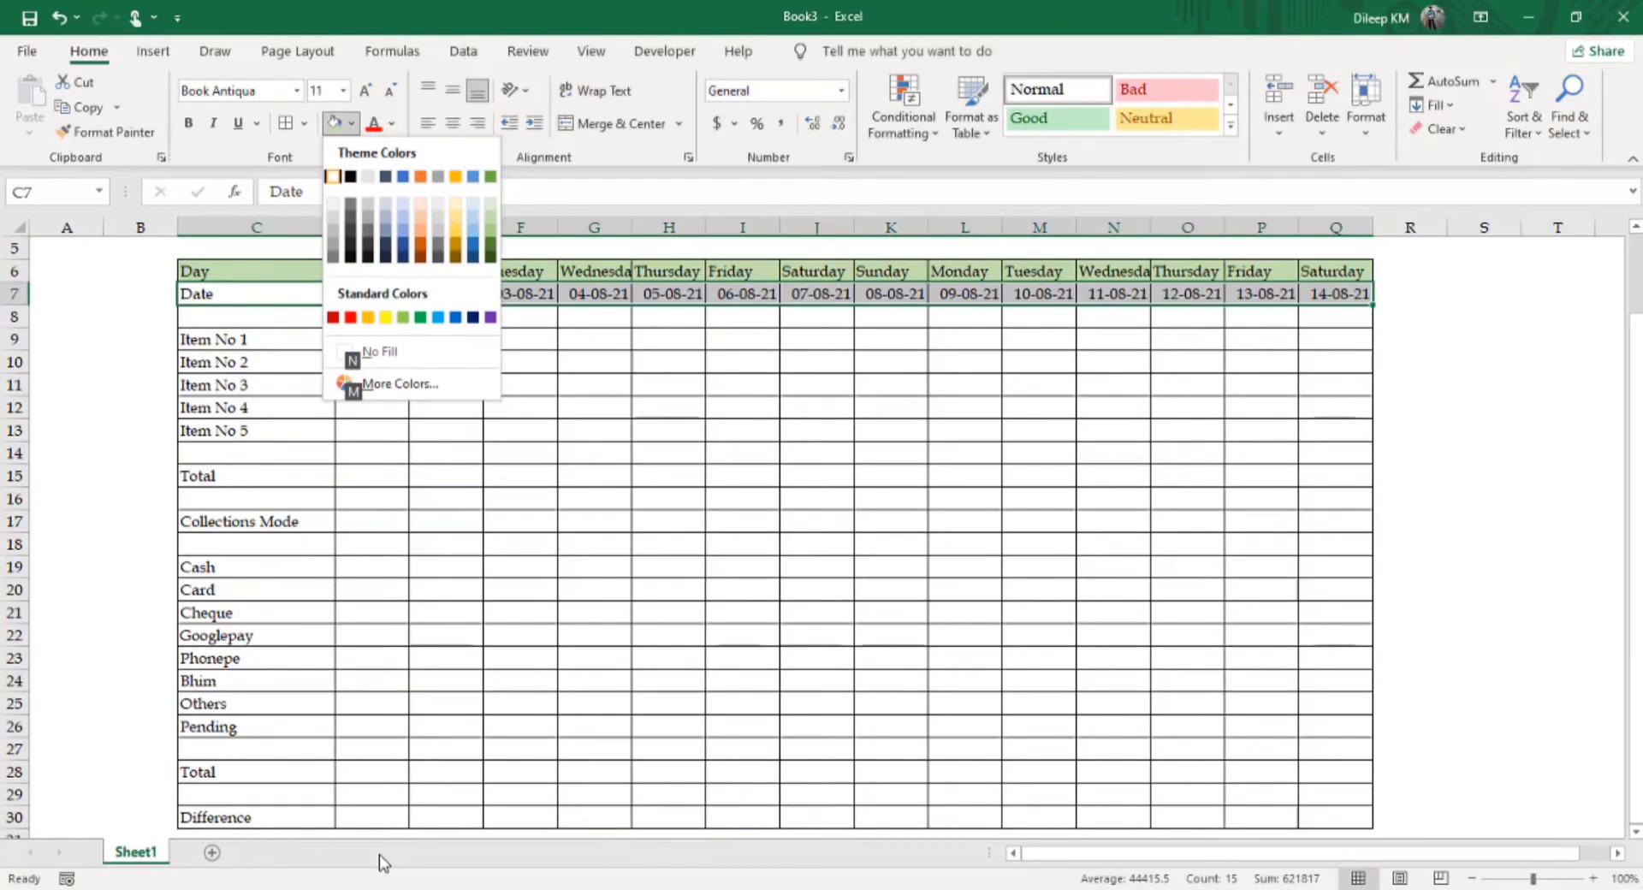
key(Right)
key(Right)
key(Right)
key(Right)
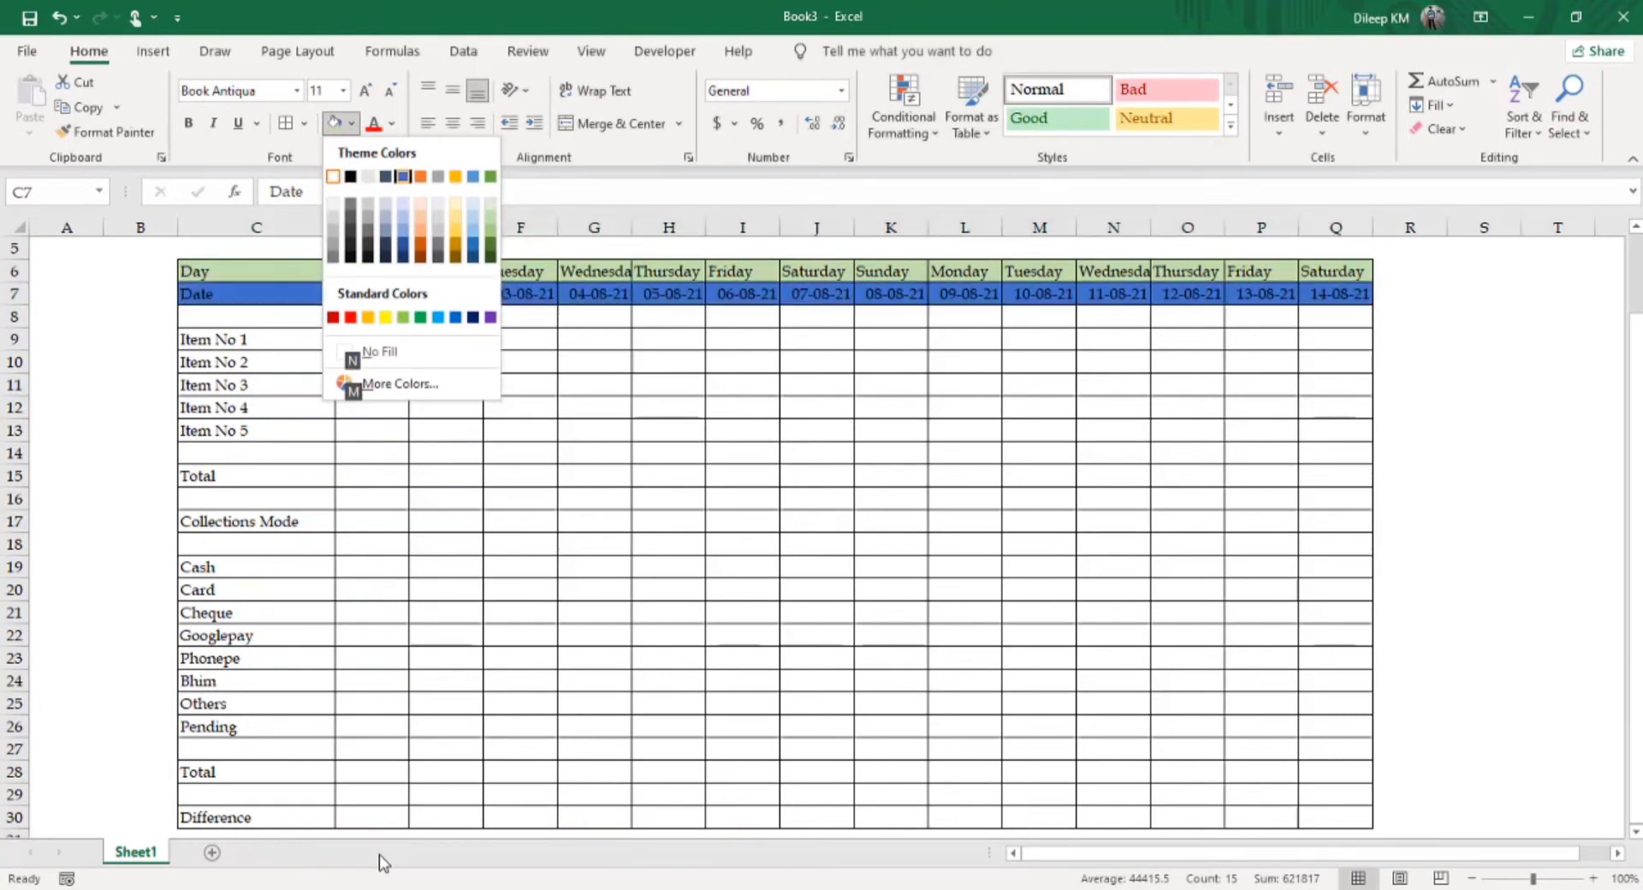
key(Right)
key(Right)
key(Right)
key(Down)
key(Right)
key(Down)
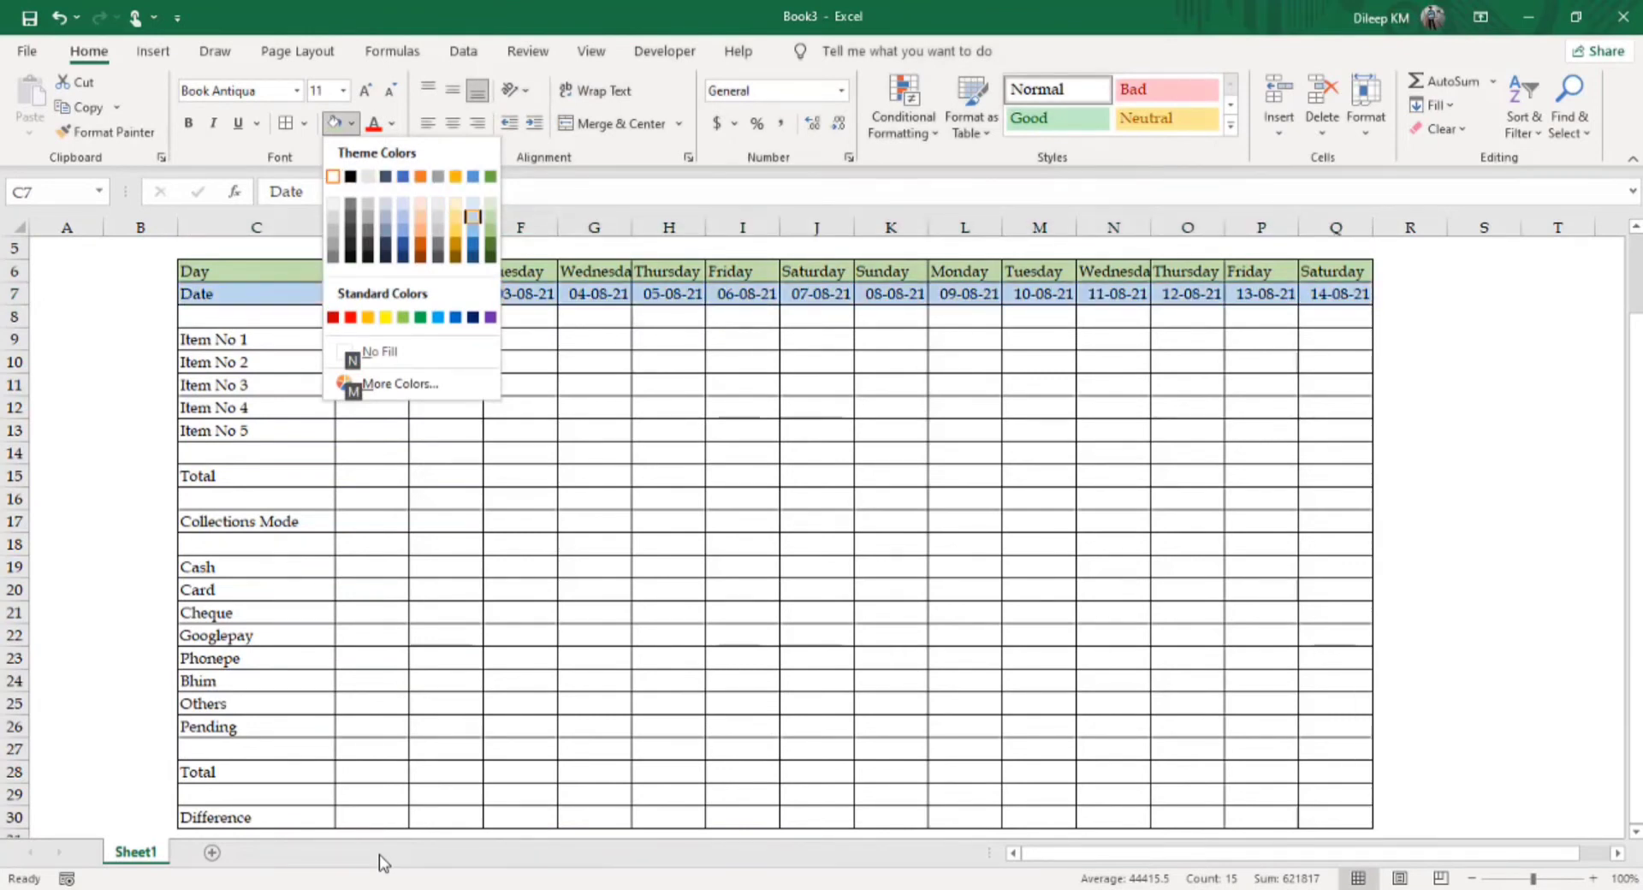
key(Return)
key(Down)
key(Down)
key(Down)
key(Down)
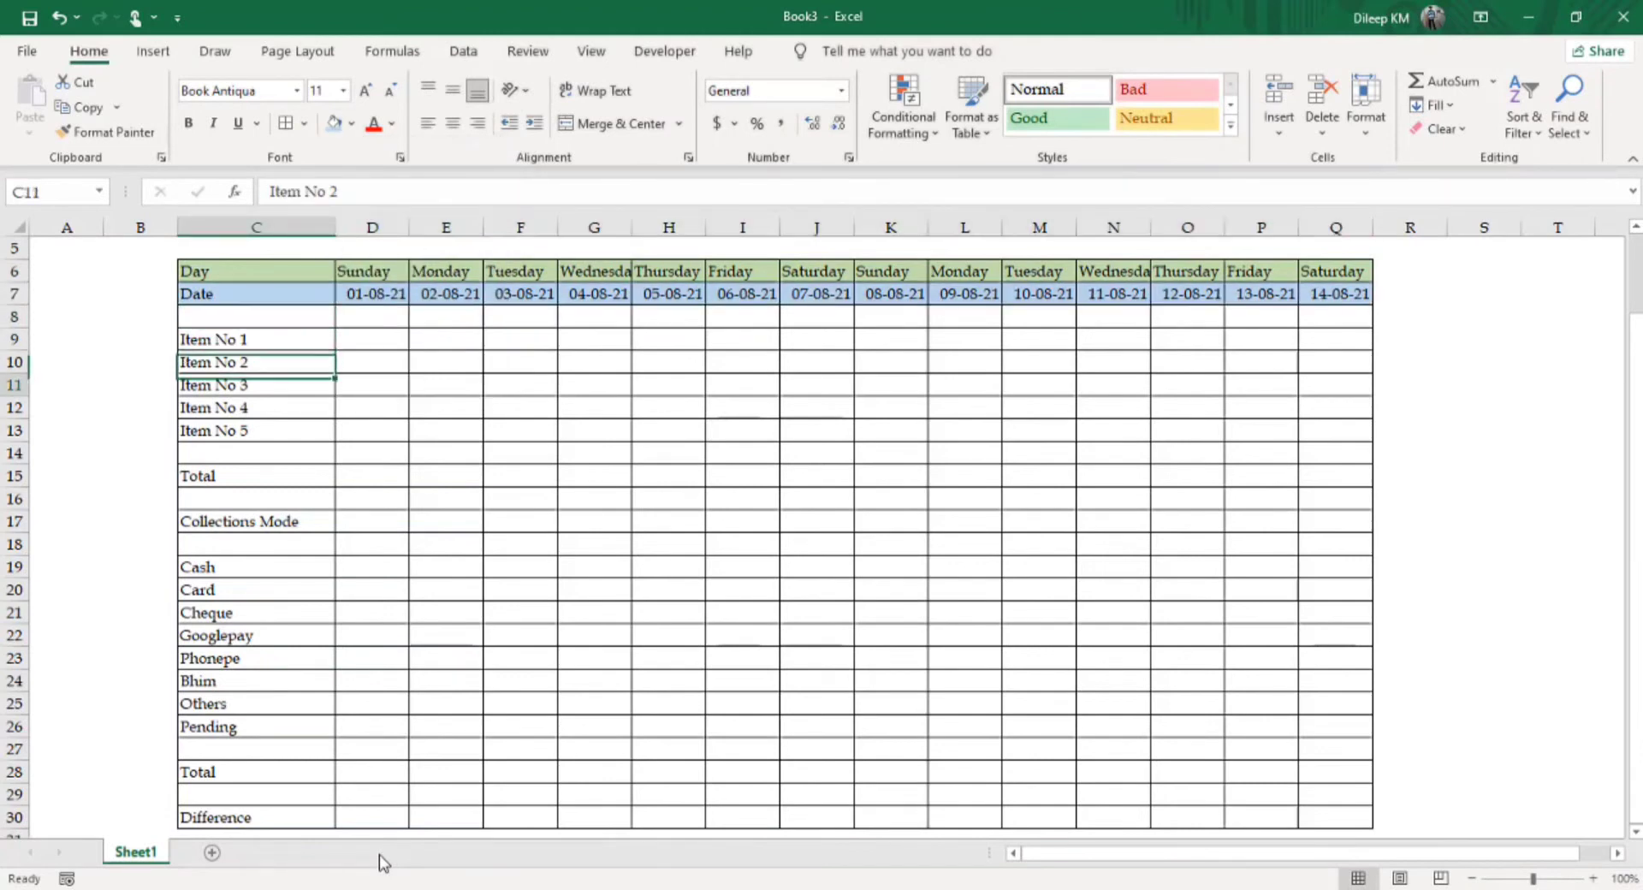
key(Down)
key(Down)
key(Down)
key(Down)
- Shade the upper Total row gold through column Q and make its label bold
key(shift+Right)
key(shift+Right)
key(shift+Right)
key(shift+Right)
key(shift+Right)
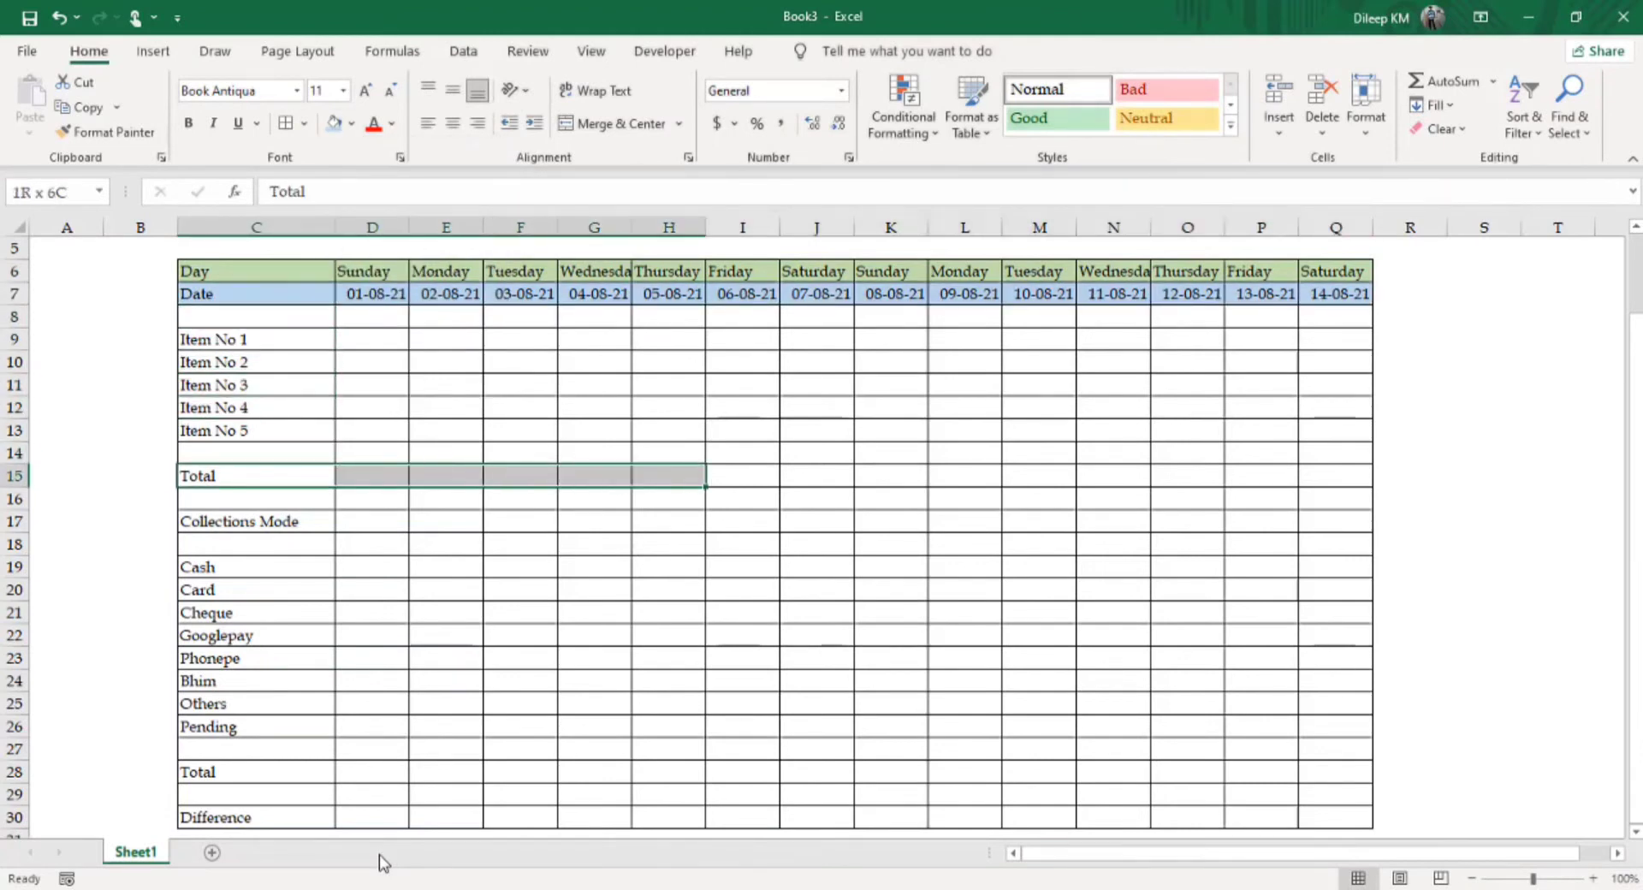
key(shift+Right)
key(shift+Right)
key(shift+Right)
key(shift+Right)
key(shift+Right)
key(shift+Right)
key(shift+Right)
key(shift+Right)
key(shift+Right)
key(shift+Right)
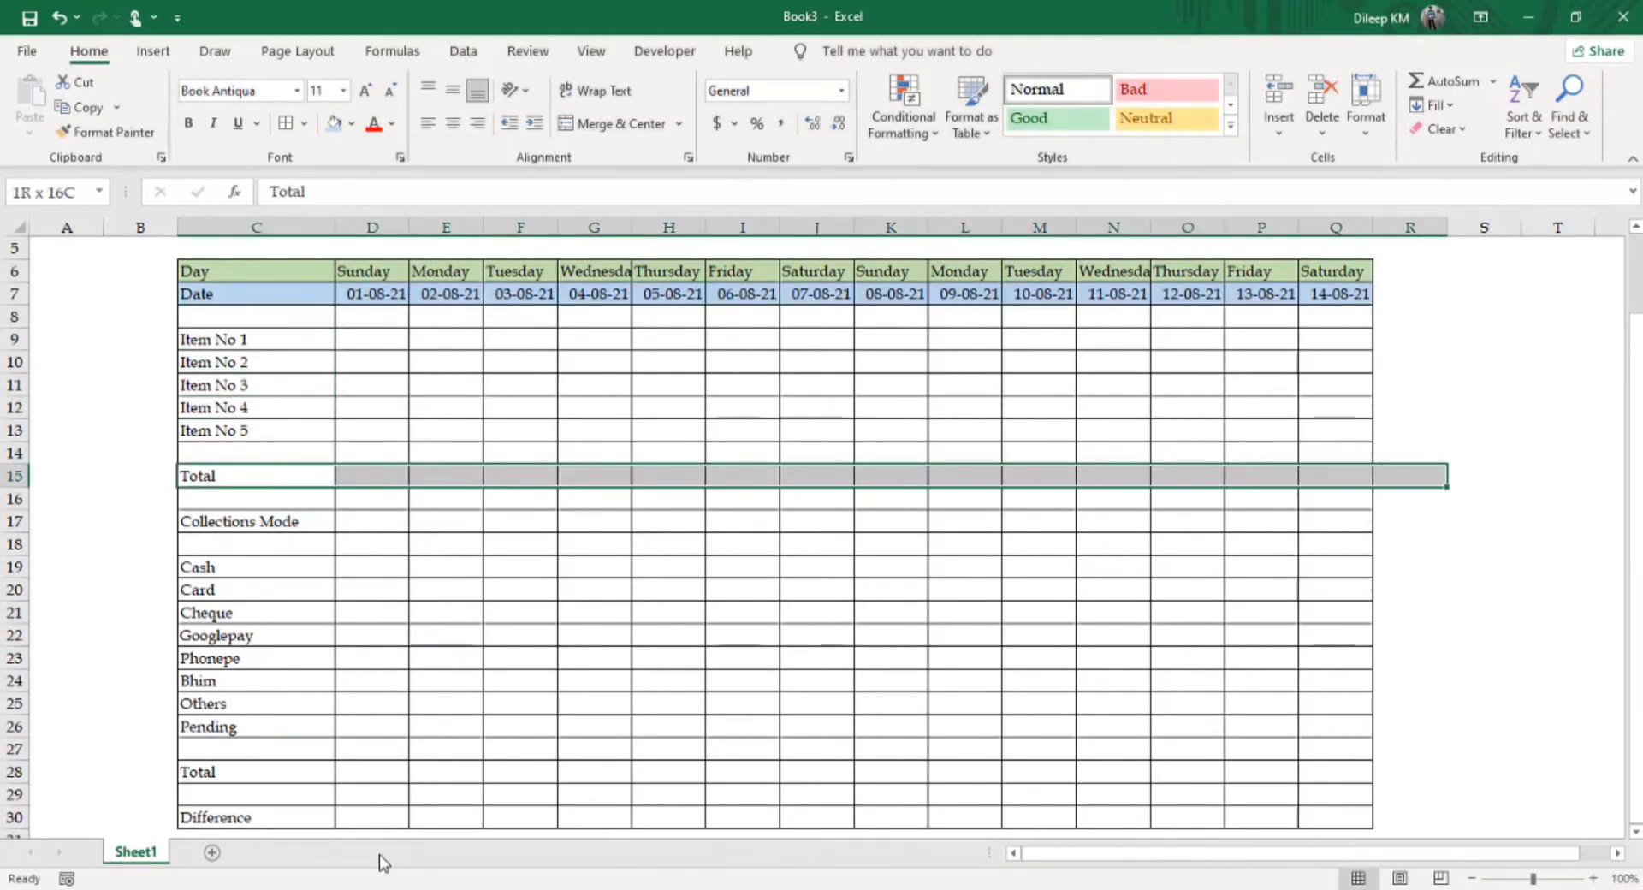
key(shift+Left)
key(alt)
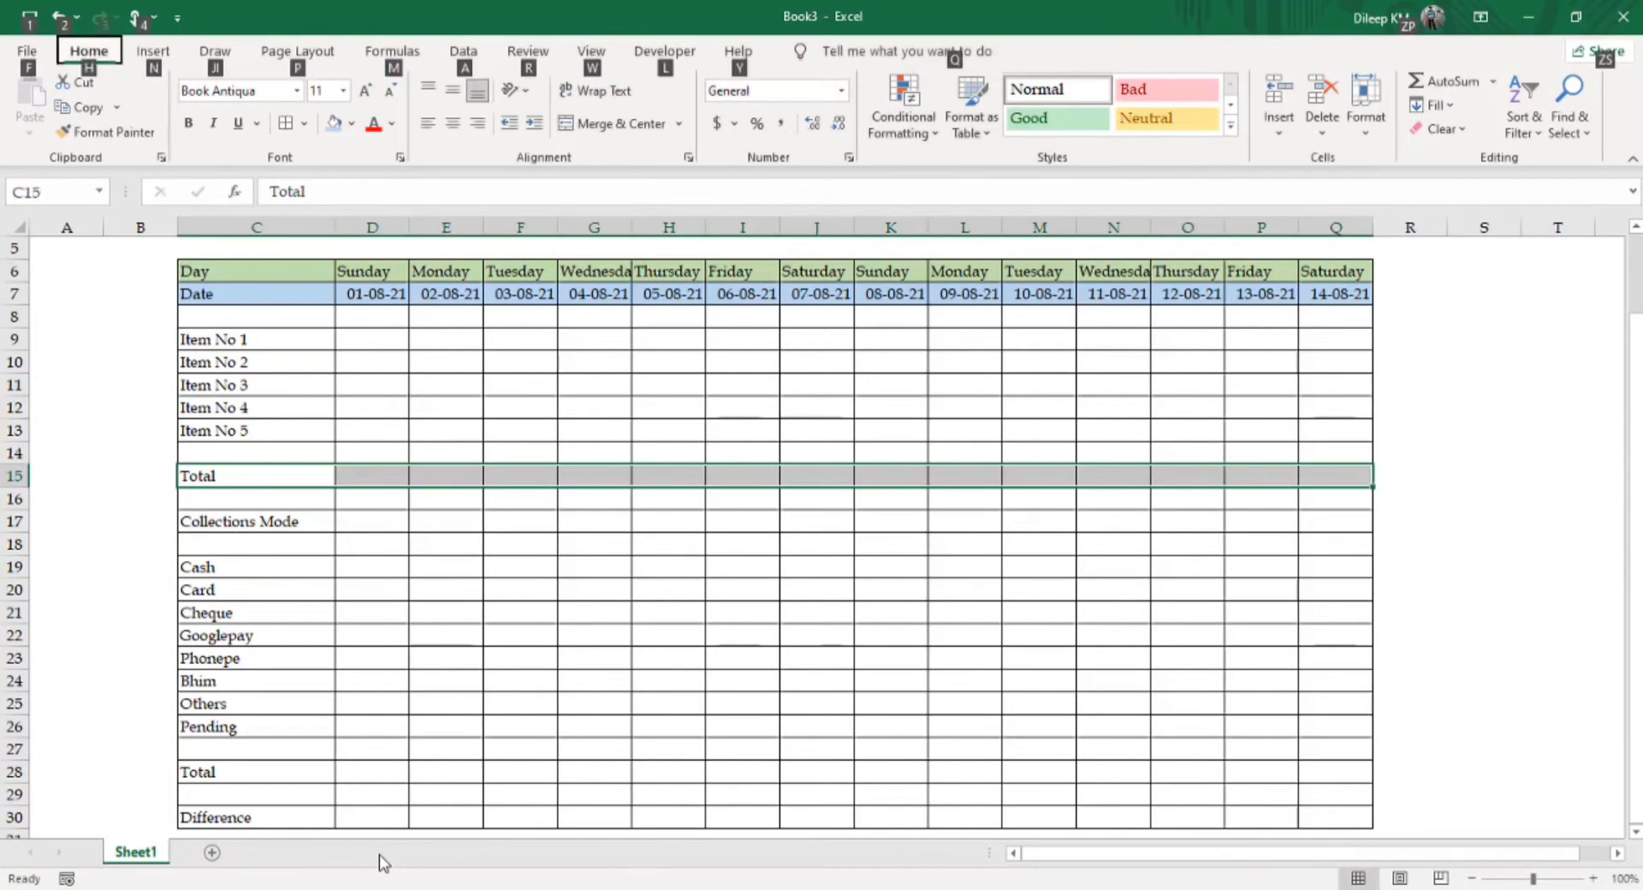
key(h)
key(h)
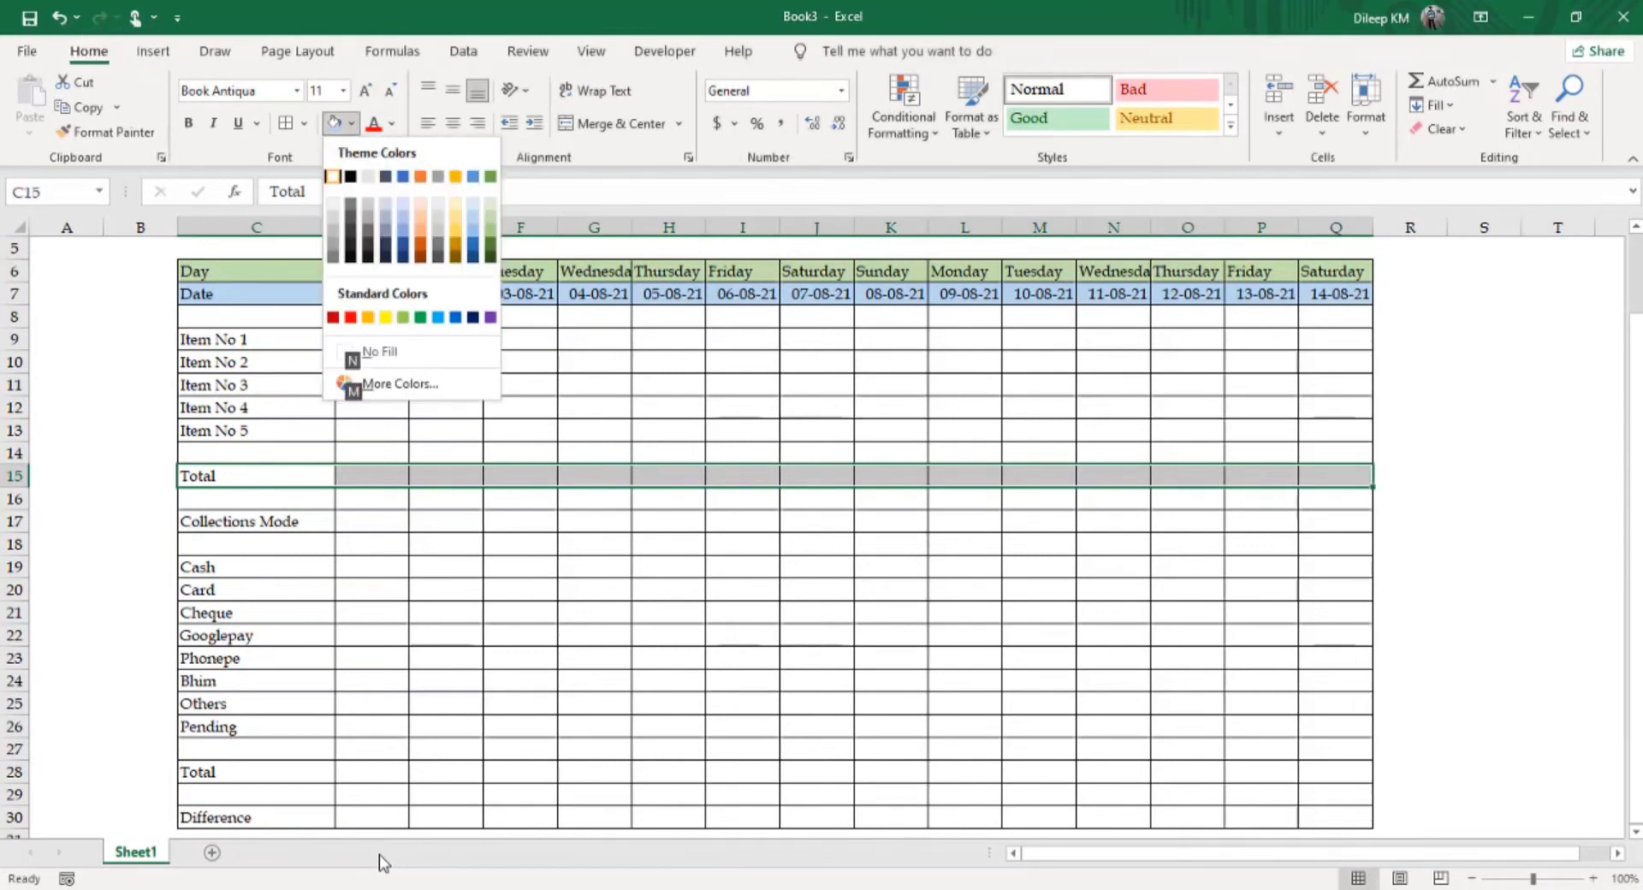
key(Right)
key(Right)
key(Right)
key(Right)
key(Right)
key(Down)
key(Down)
key(Right)
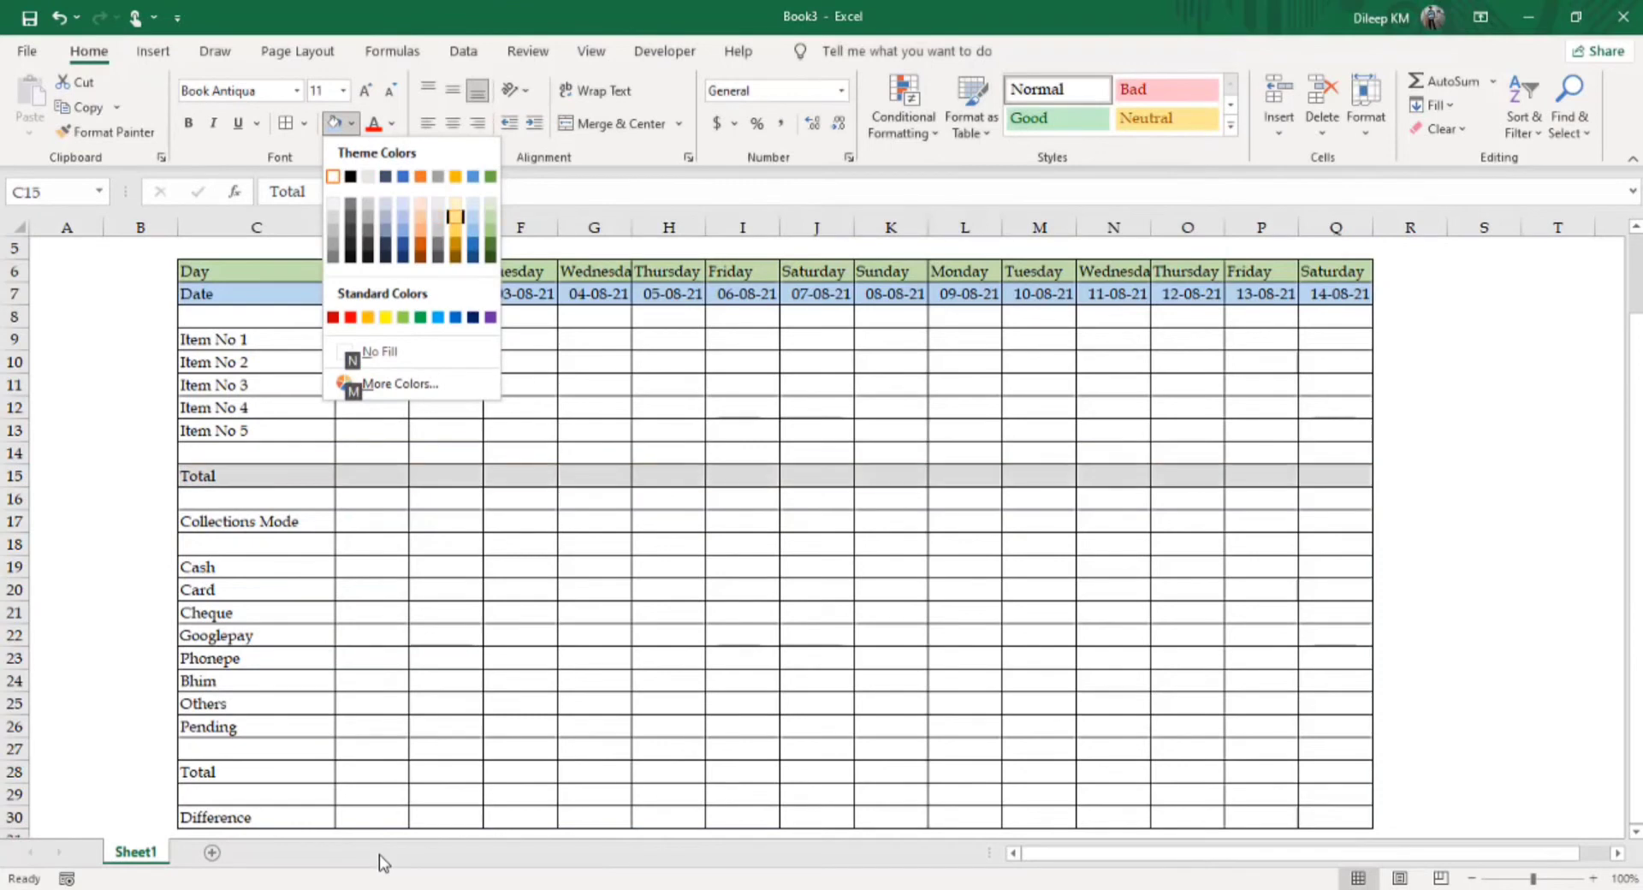
key(Return)
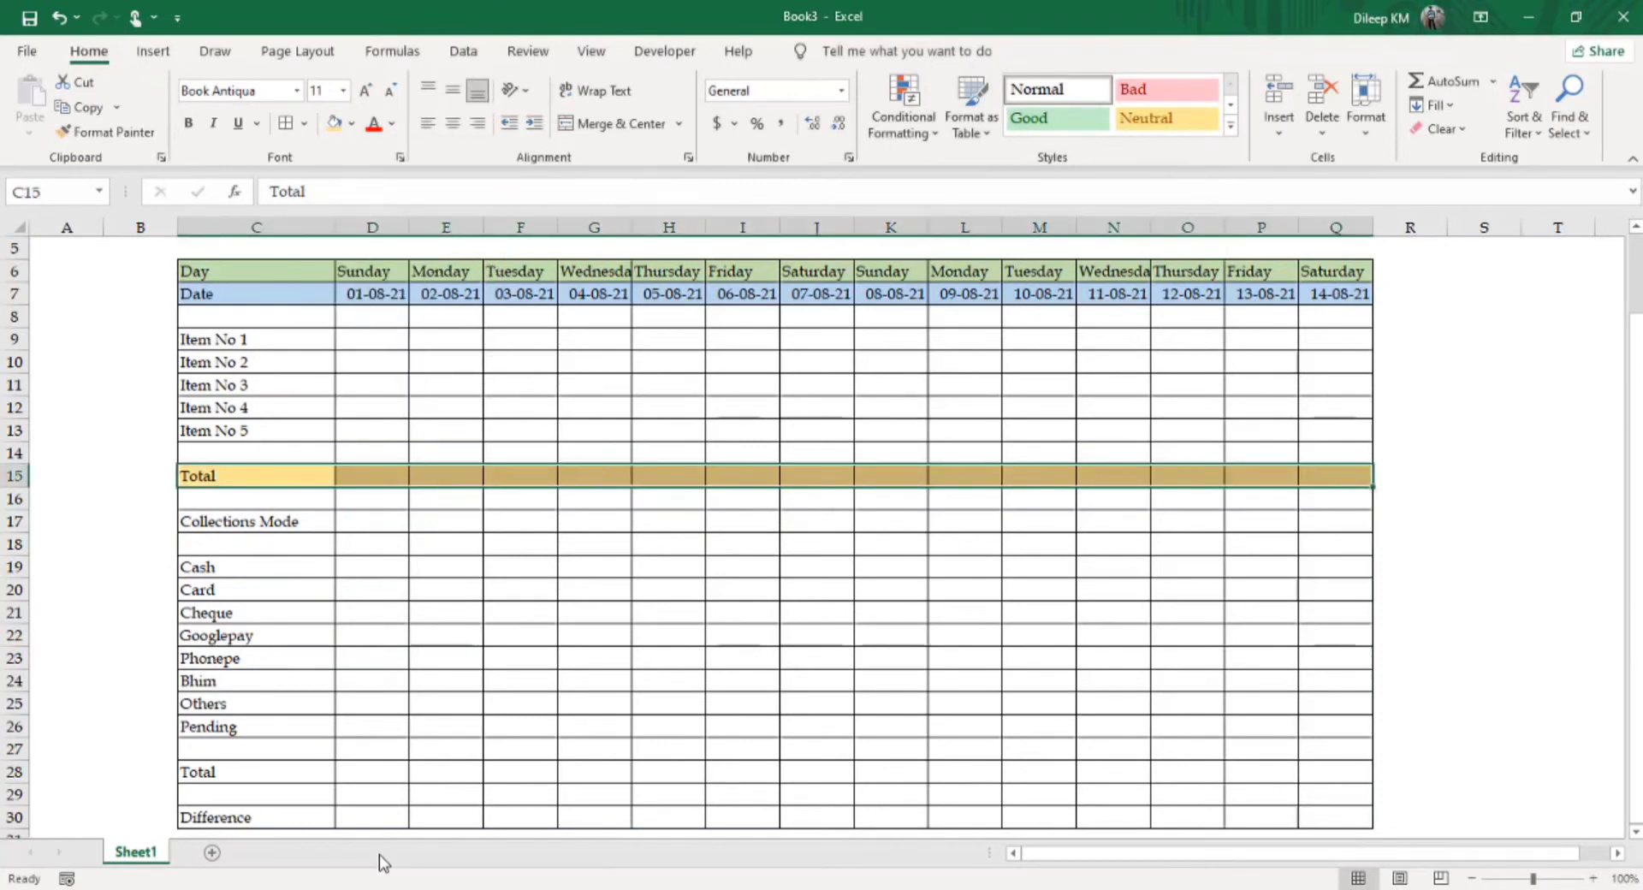
key(ctrl+b)
- Give the lower Total row in row 28 the same light gold fill
key(Down)
key(Down)
key(Down)
key(Down)
key(Down)
key(Down)
key(Down)
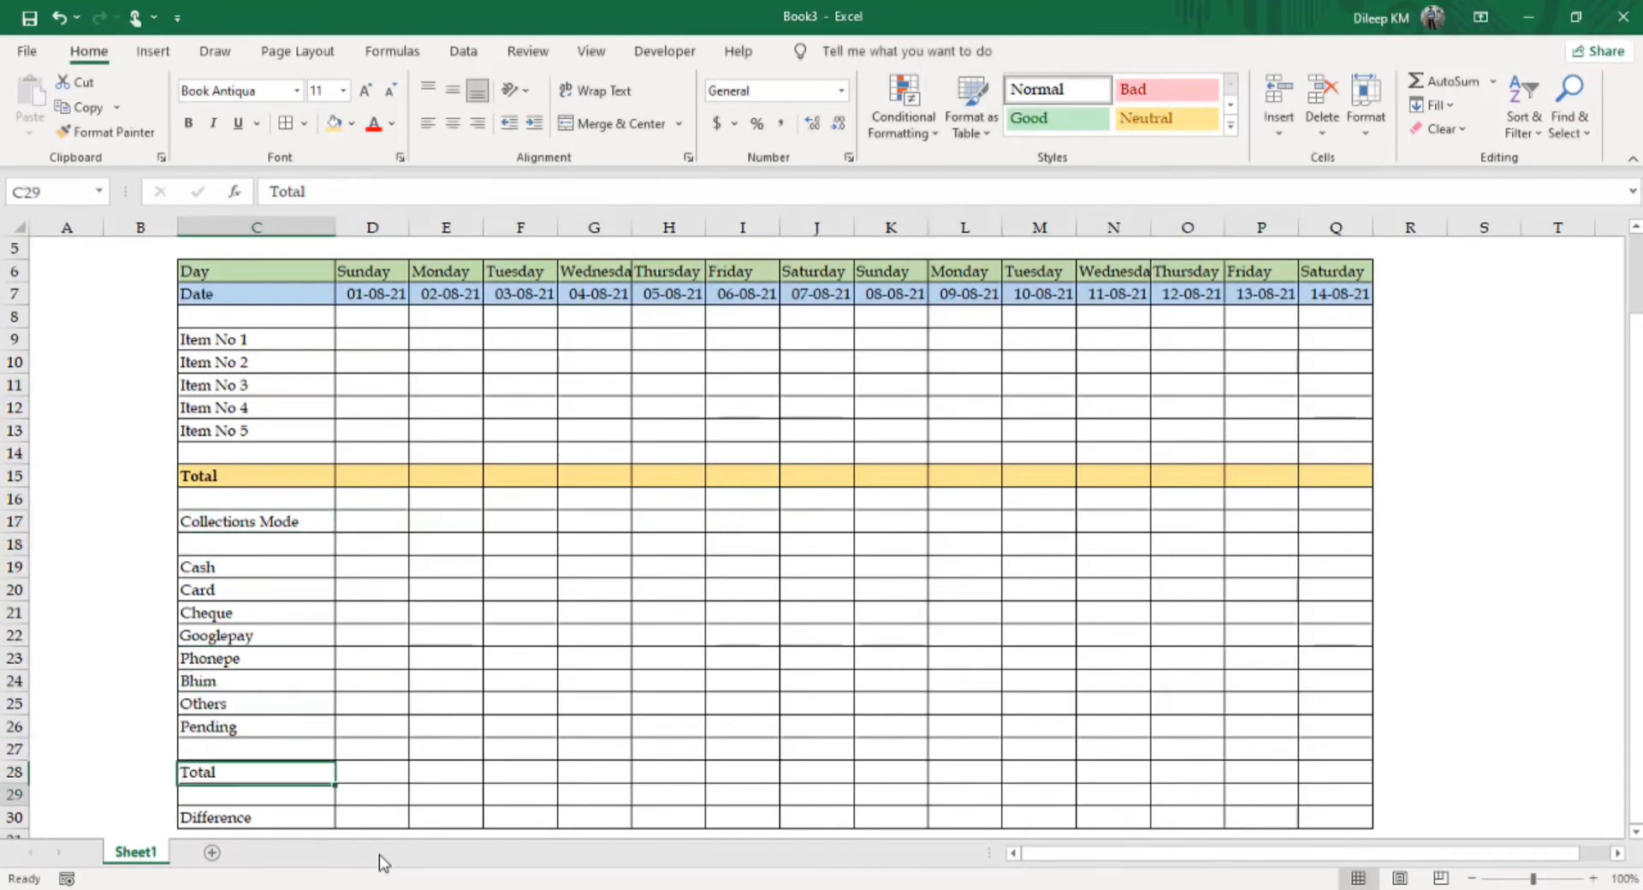
key(Down)
key(Down)
key(Down)
key(Up)
key(Up)
key(Up)
key(Up)
key(Up)
key(shift+Right)
key(shift+Right)
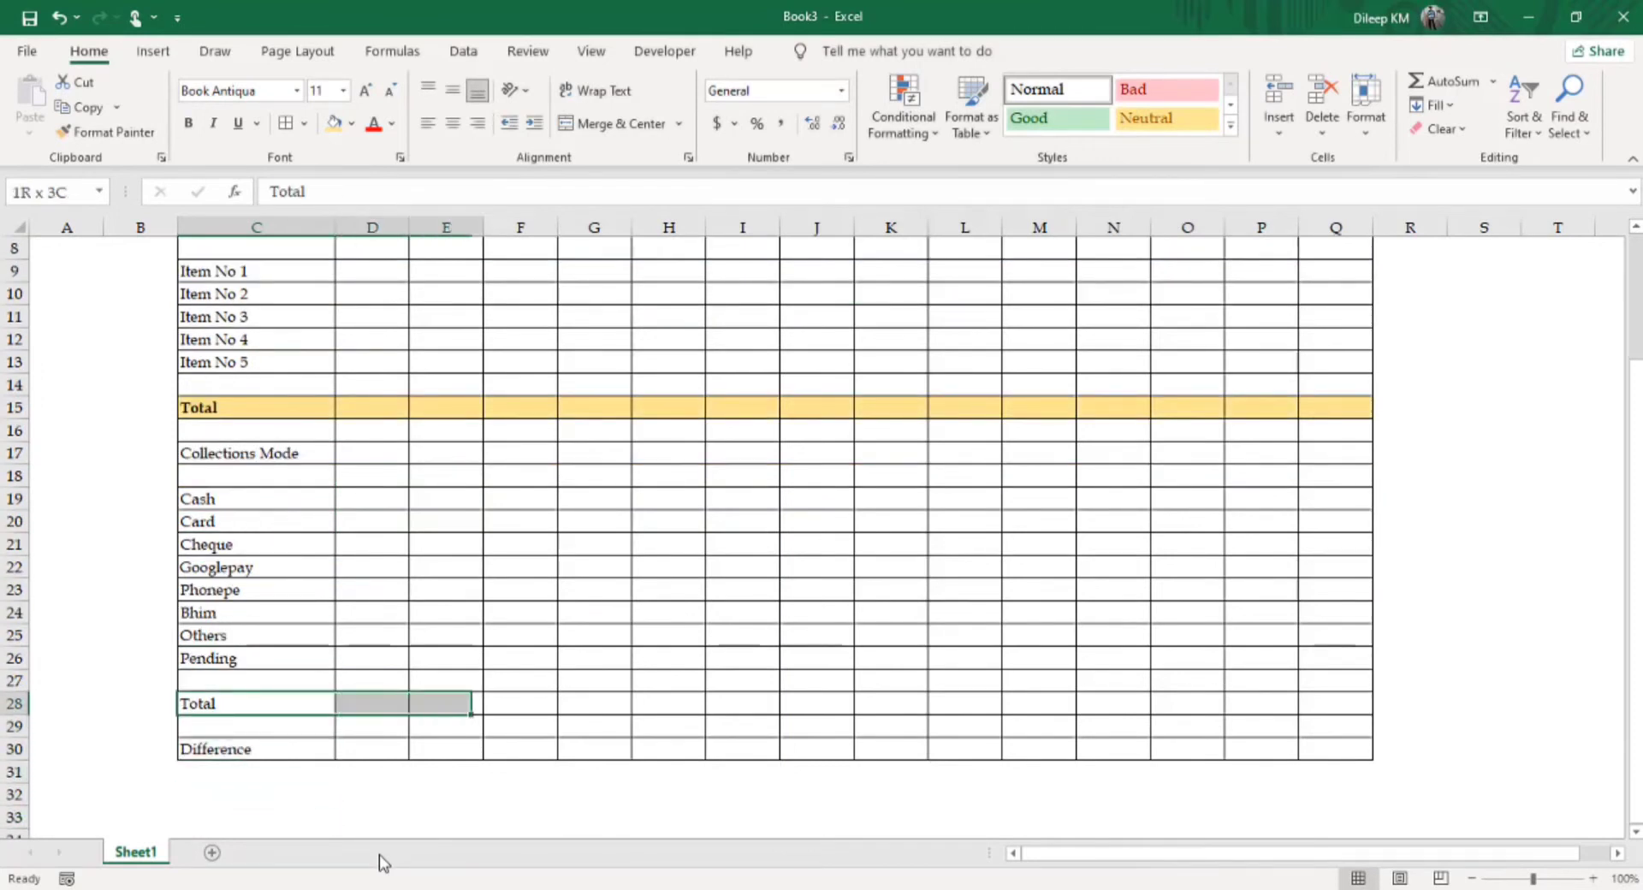
key(shift+Right)
key(shift+Right)
key(shift+Right)
key(shift+Right)
key(shift+Right)
key(shift+Right)
key(shift+Right)
key(shift+Right)
key(shift+Right)
key(shift+Right)
key(shift+Right)
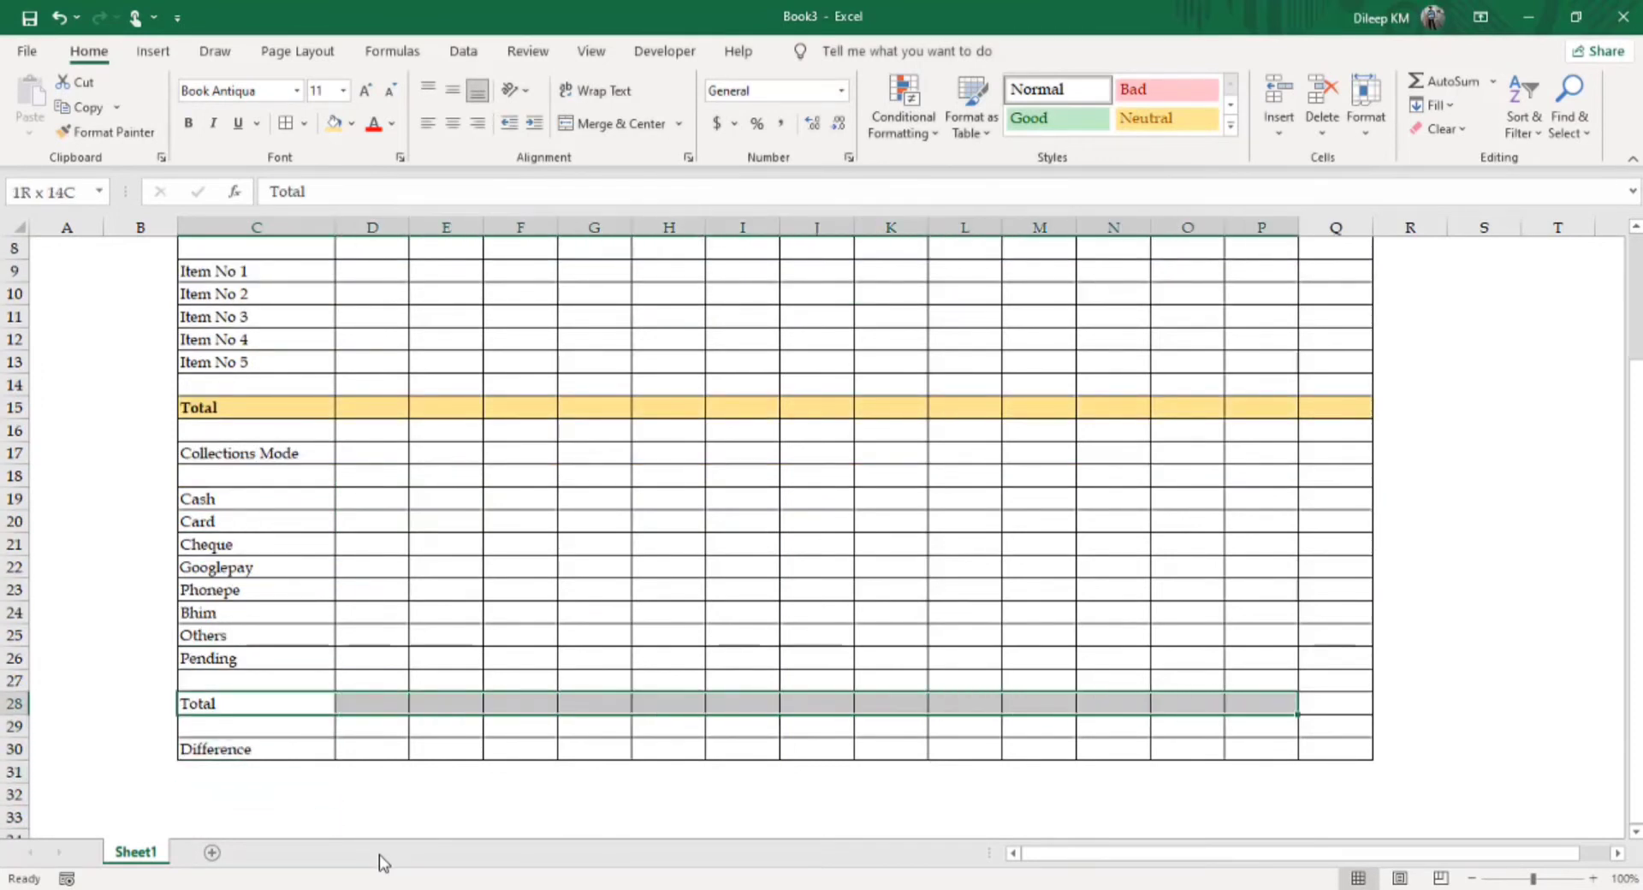
key(shift+Right)
key(alt)
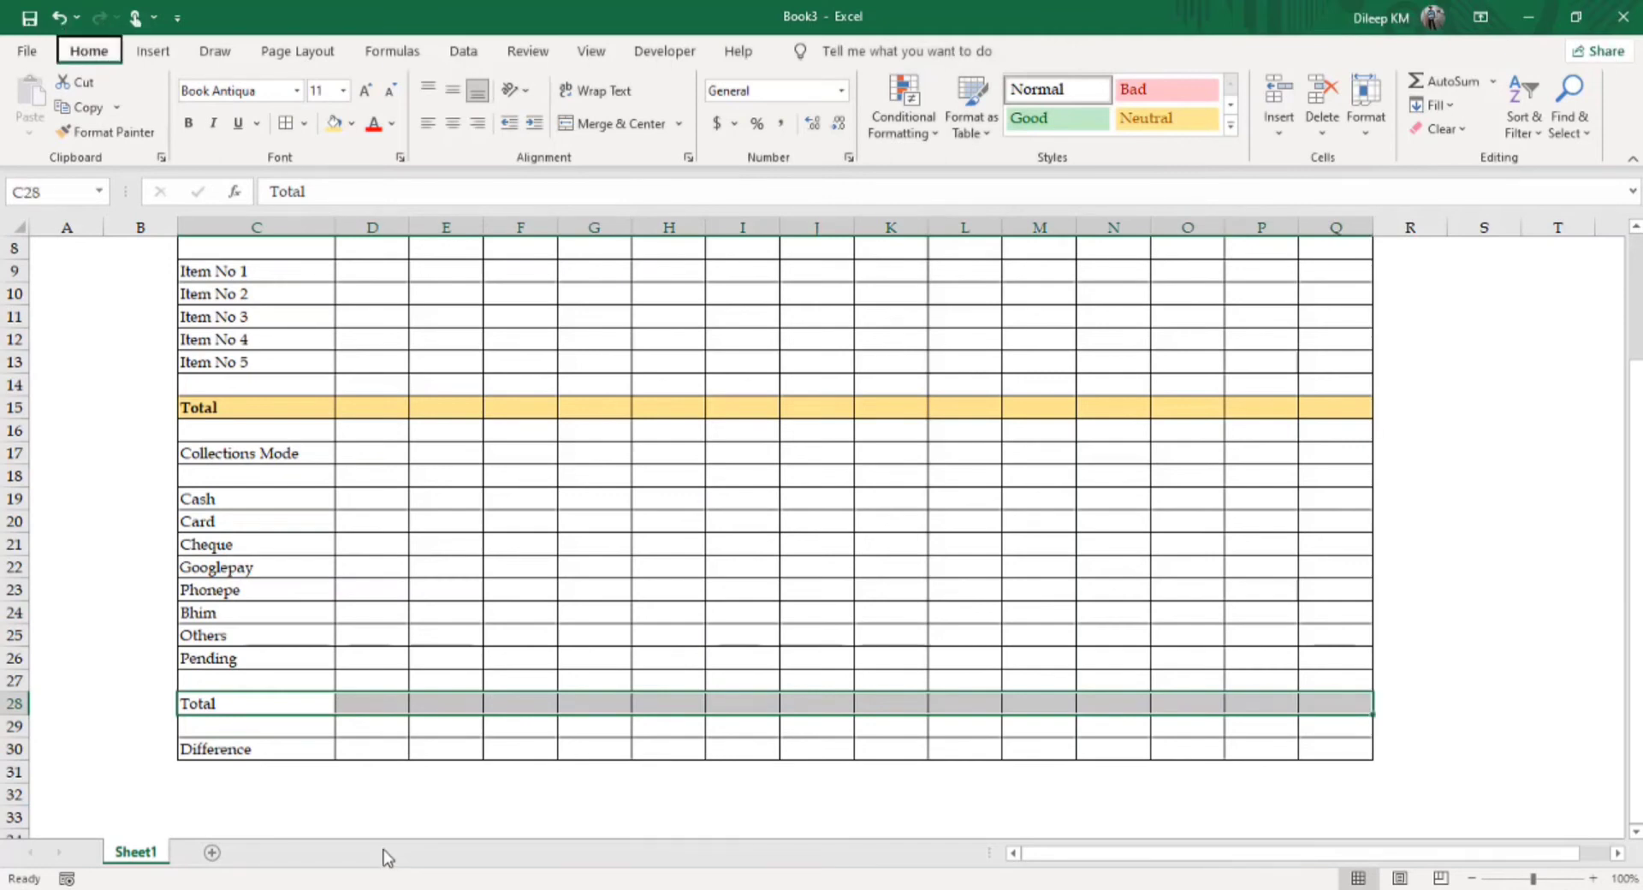
key(h)
key(h)
key(Right)
key(Right)
key(Right)
key(Right)
key(Down)
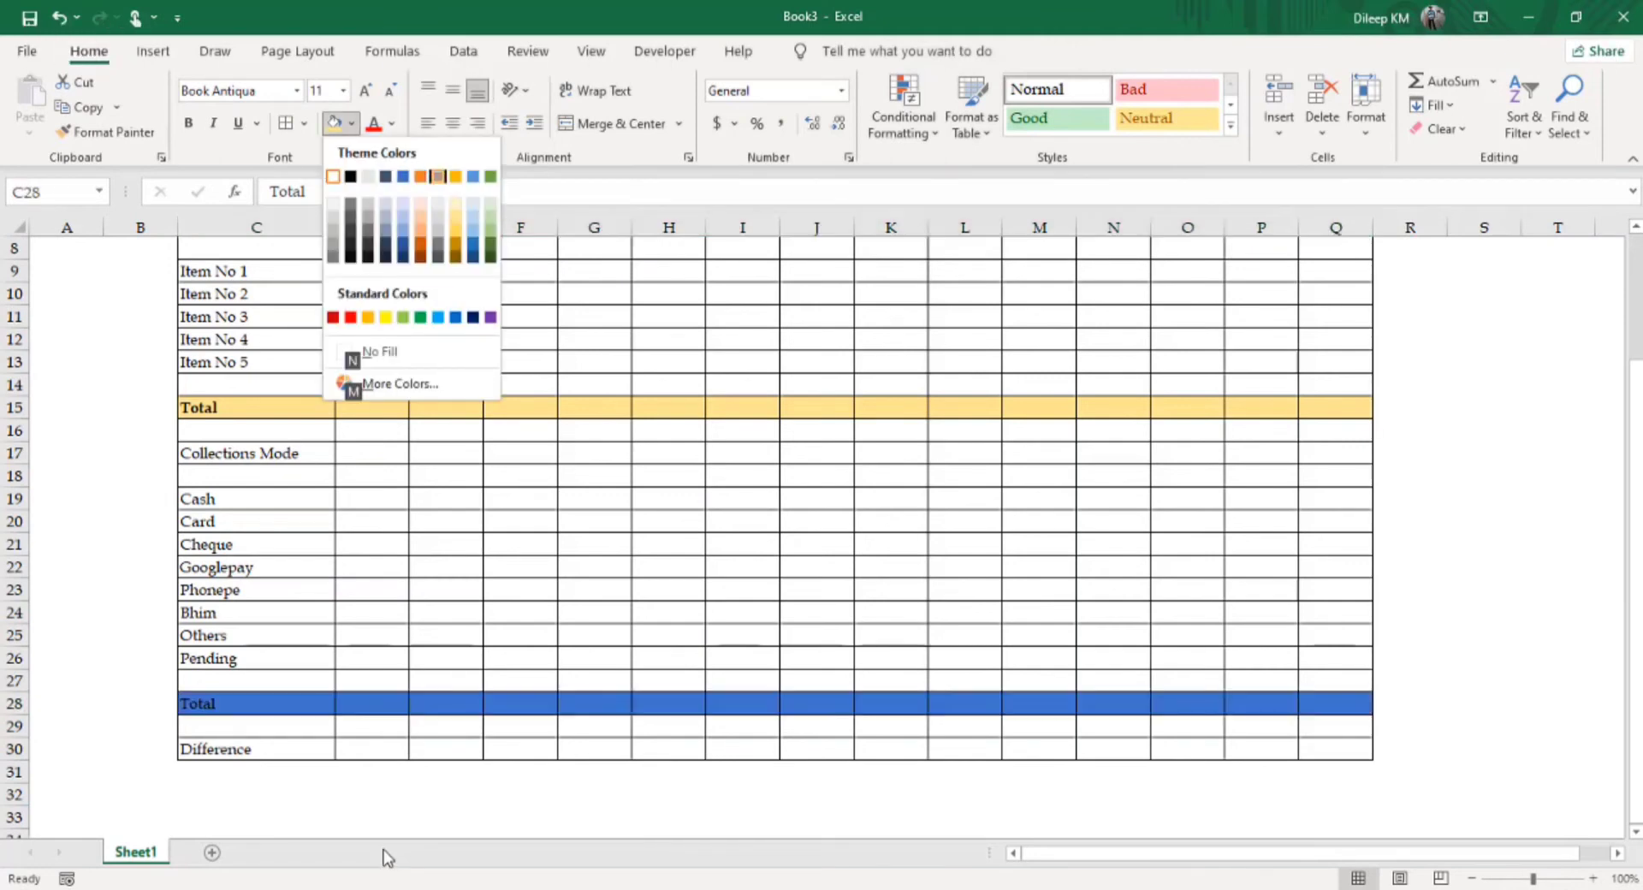
key(Right)
key(Right)
key(Right)
key(Down)
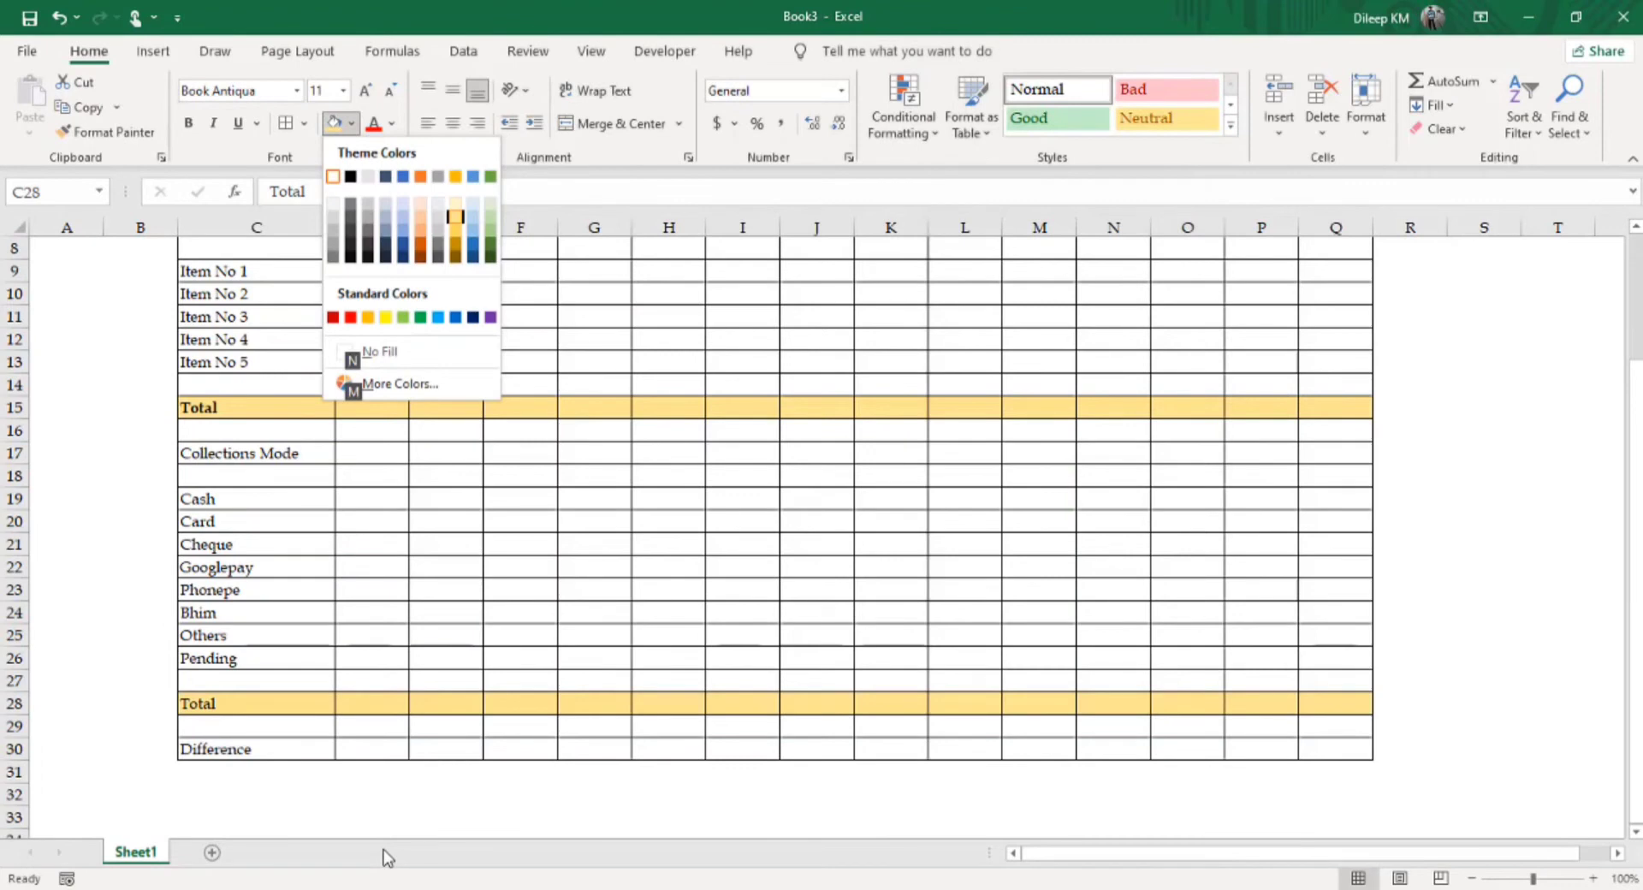
key(Return)
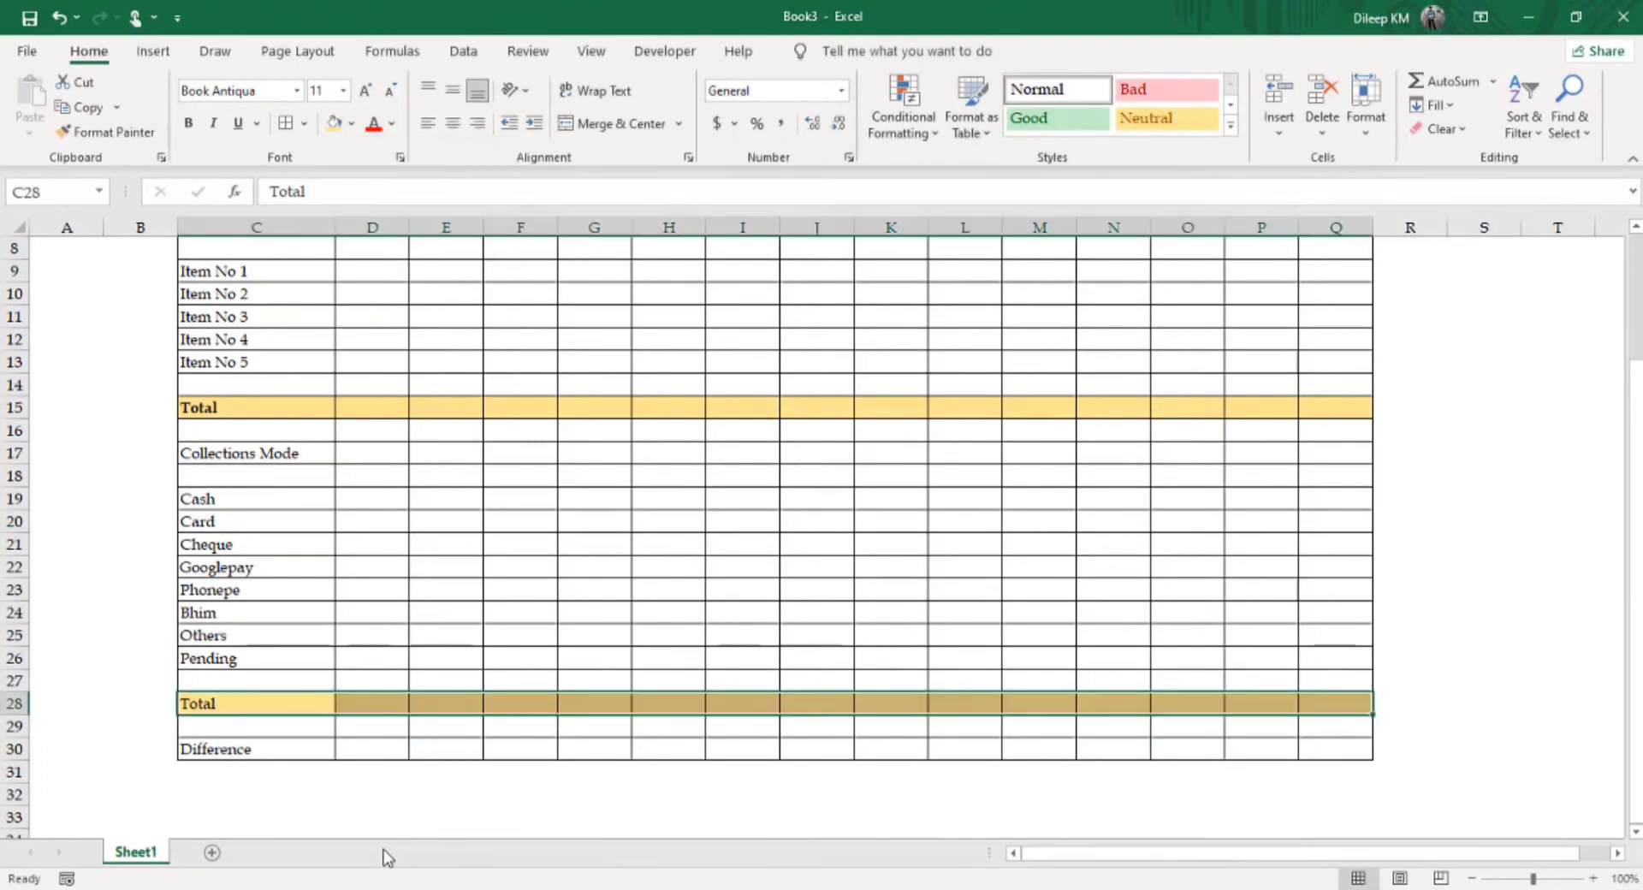
- Fill the Difference row with standard yellow and make its text bold
key(Down)
key(Down)
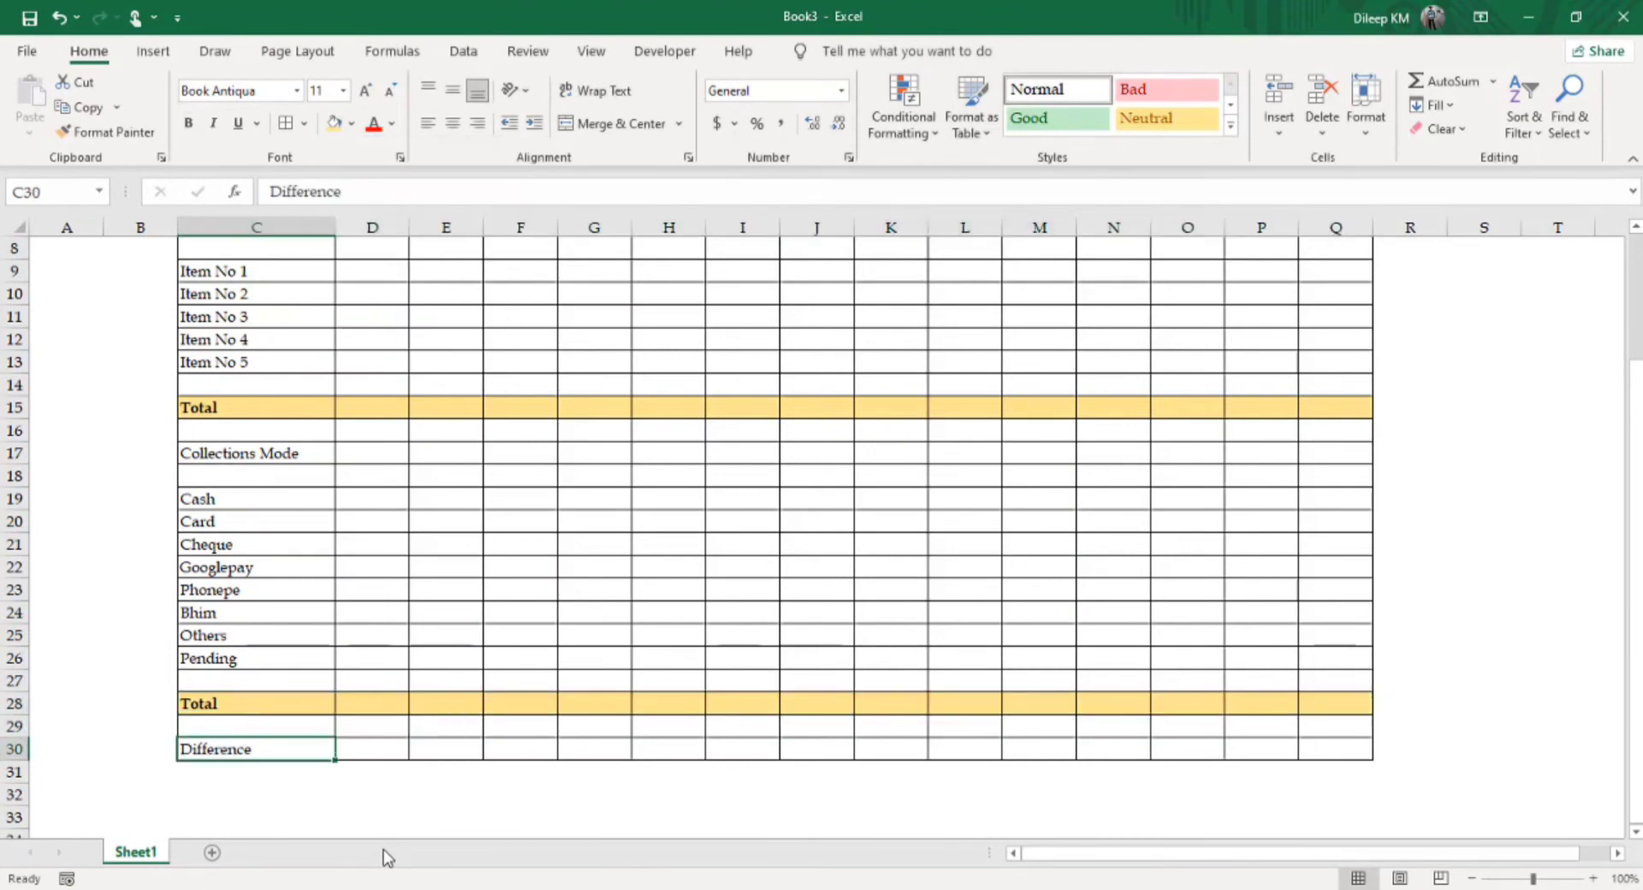
key(Right)
key(Left)
key(shift+Right)
key(shift+Right)
key(shift+Right)
key(shift+Right)
key(shift+Right)
key(shift+Right)
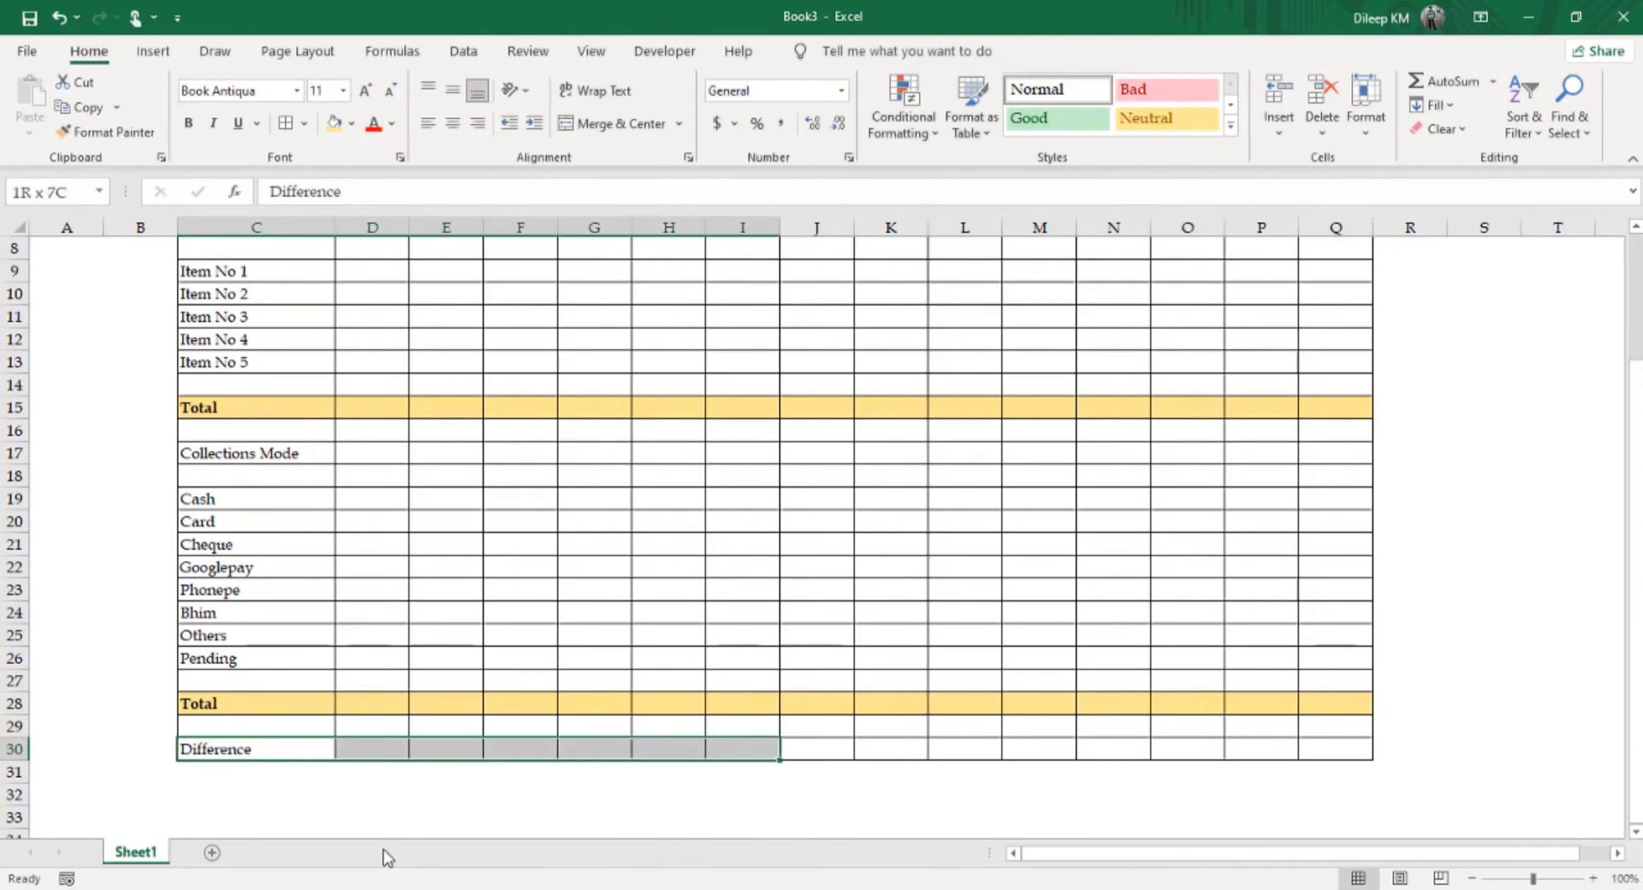
key(shift+Right)
key(shift+Right)
key(shift+Right)
key(shift+Right)
key(shift+Right)
key(shift+Right)
key(shift+Right)
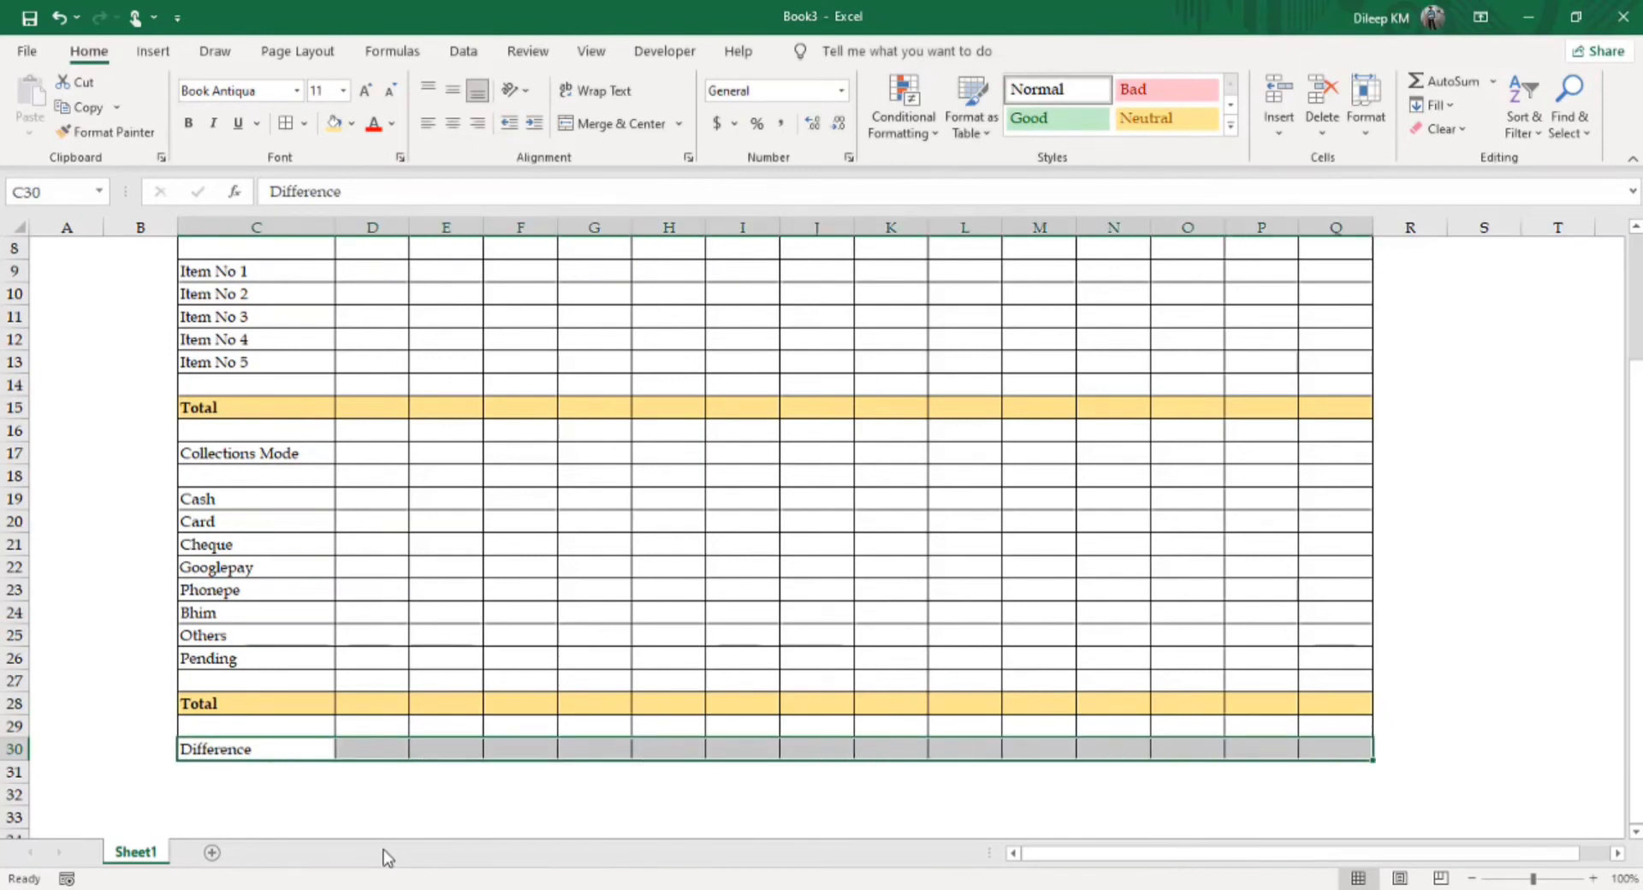
key(alt)
key(h)
key(h)
key(Right)
key(Right)
key(Right)
key(Down)
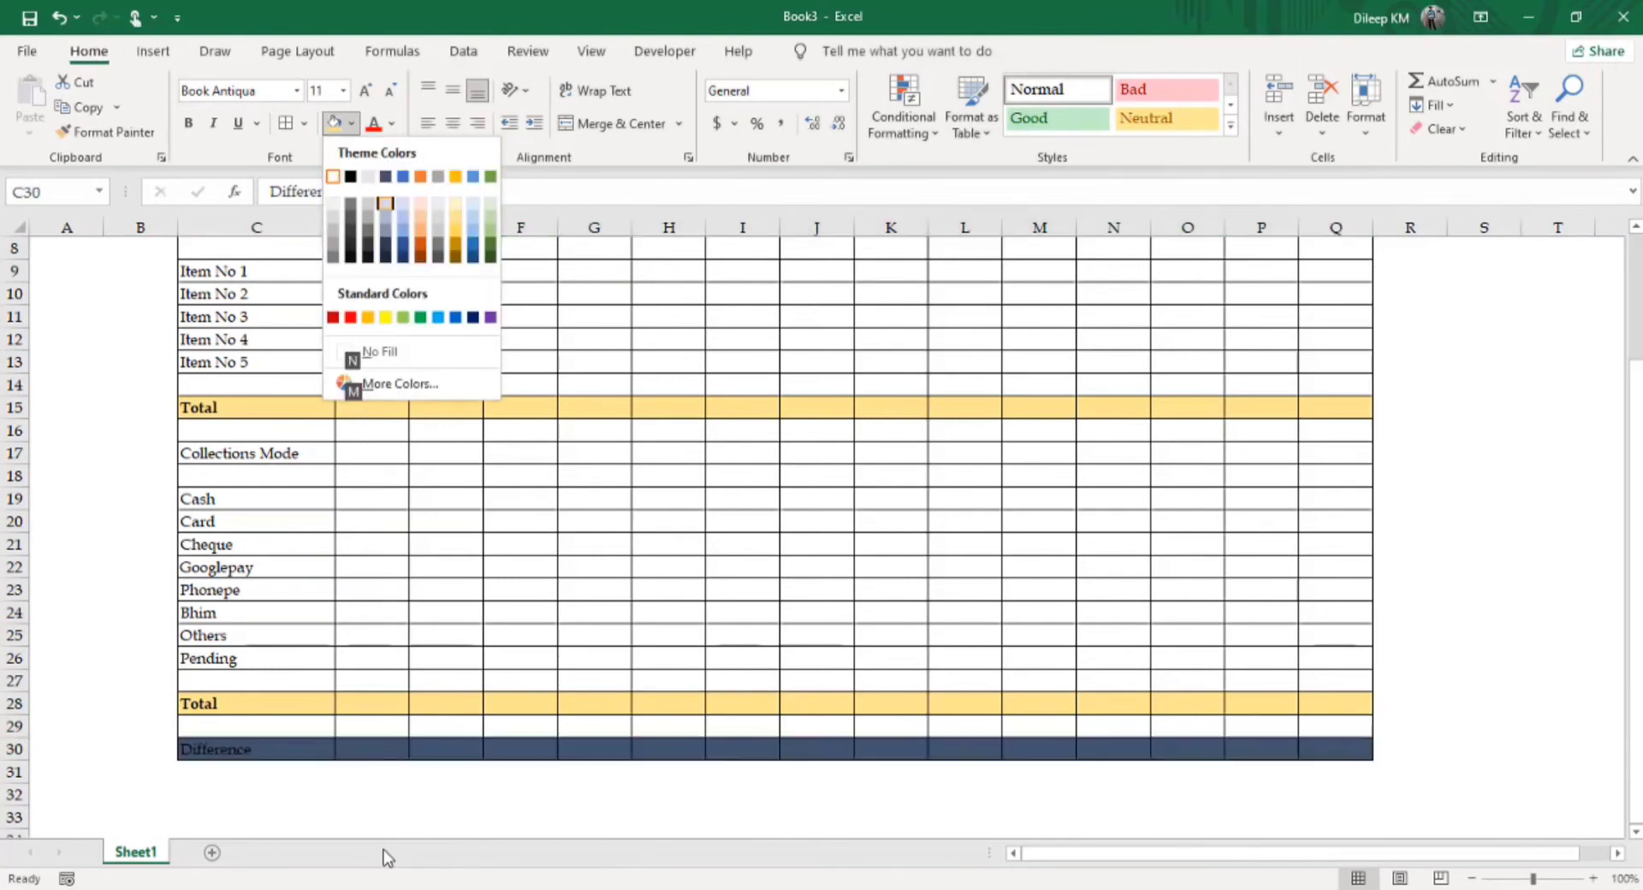
key(Down)
key(Down)
key(Down)
key(Down)
key(Down)
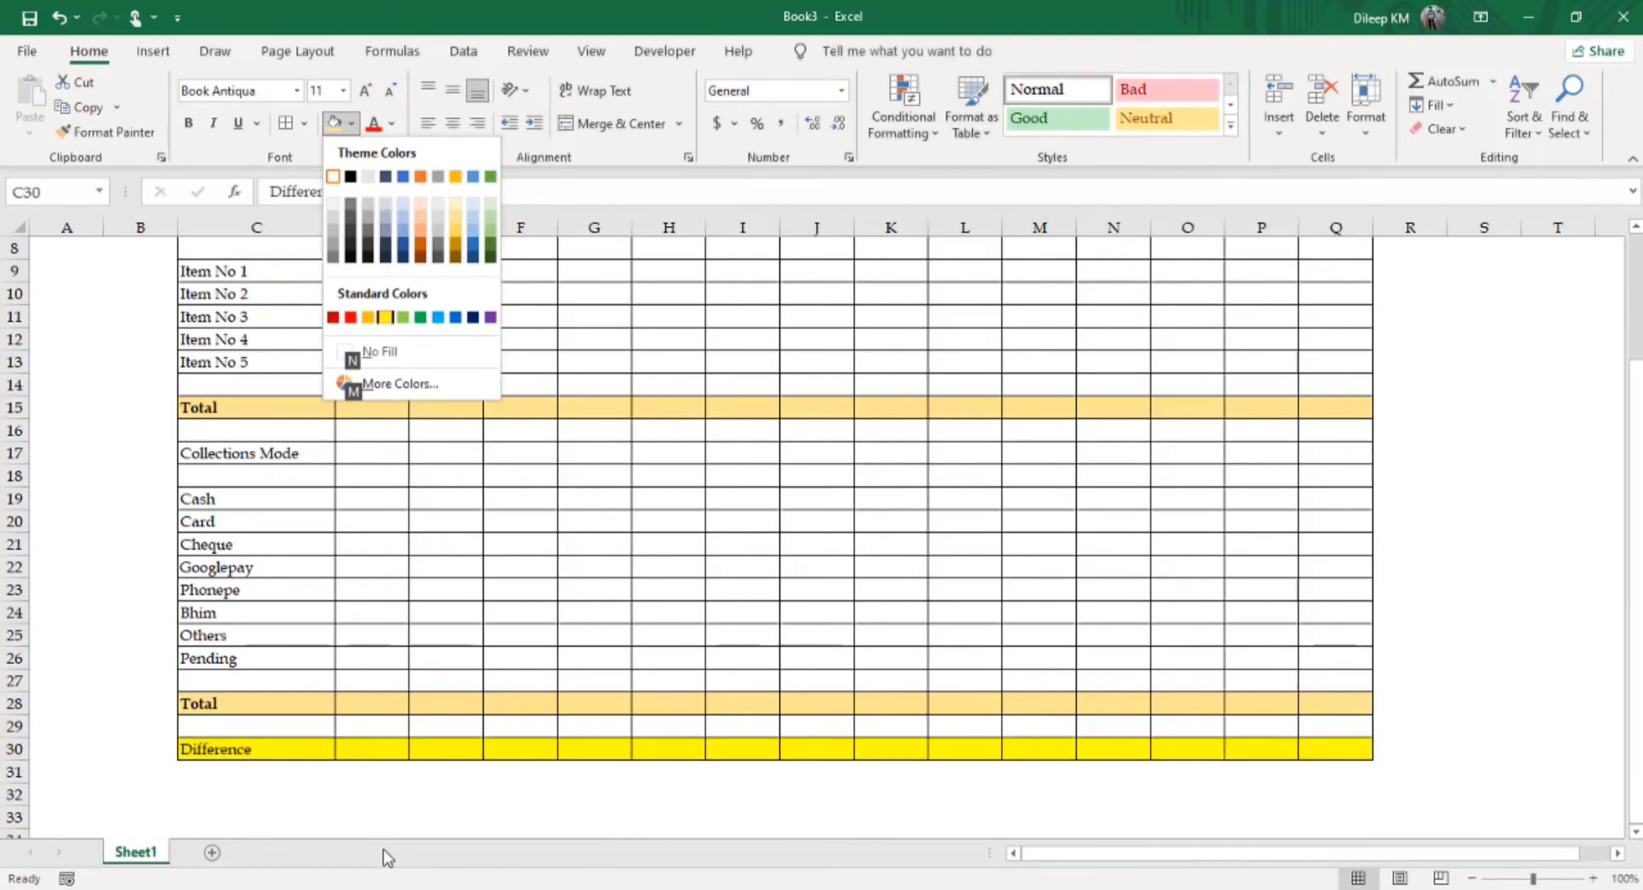
key(Return)
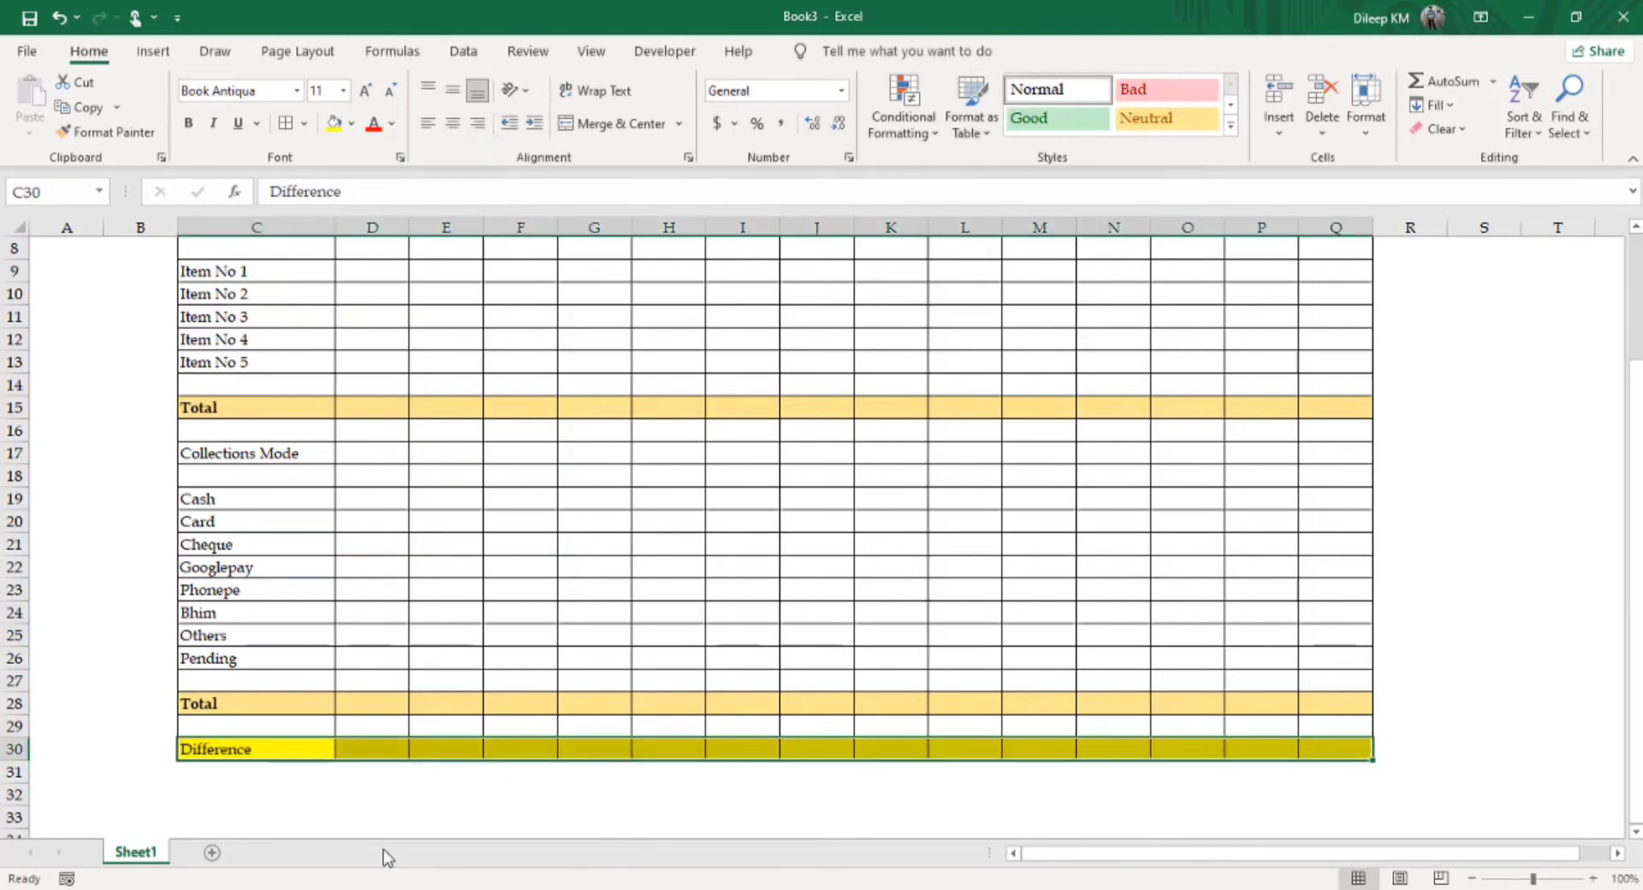
key(ctrl+b)
key(Right)
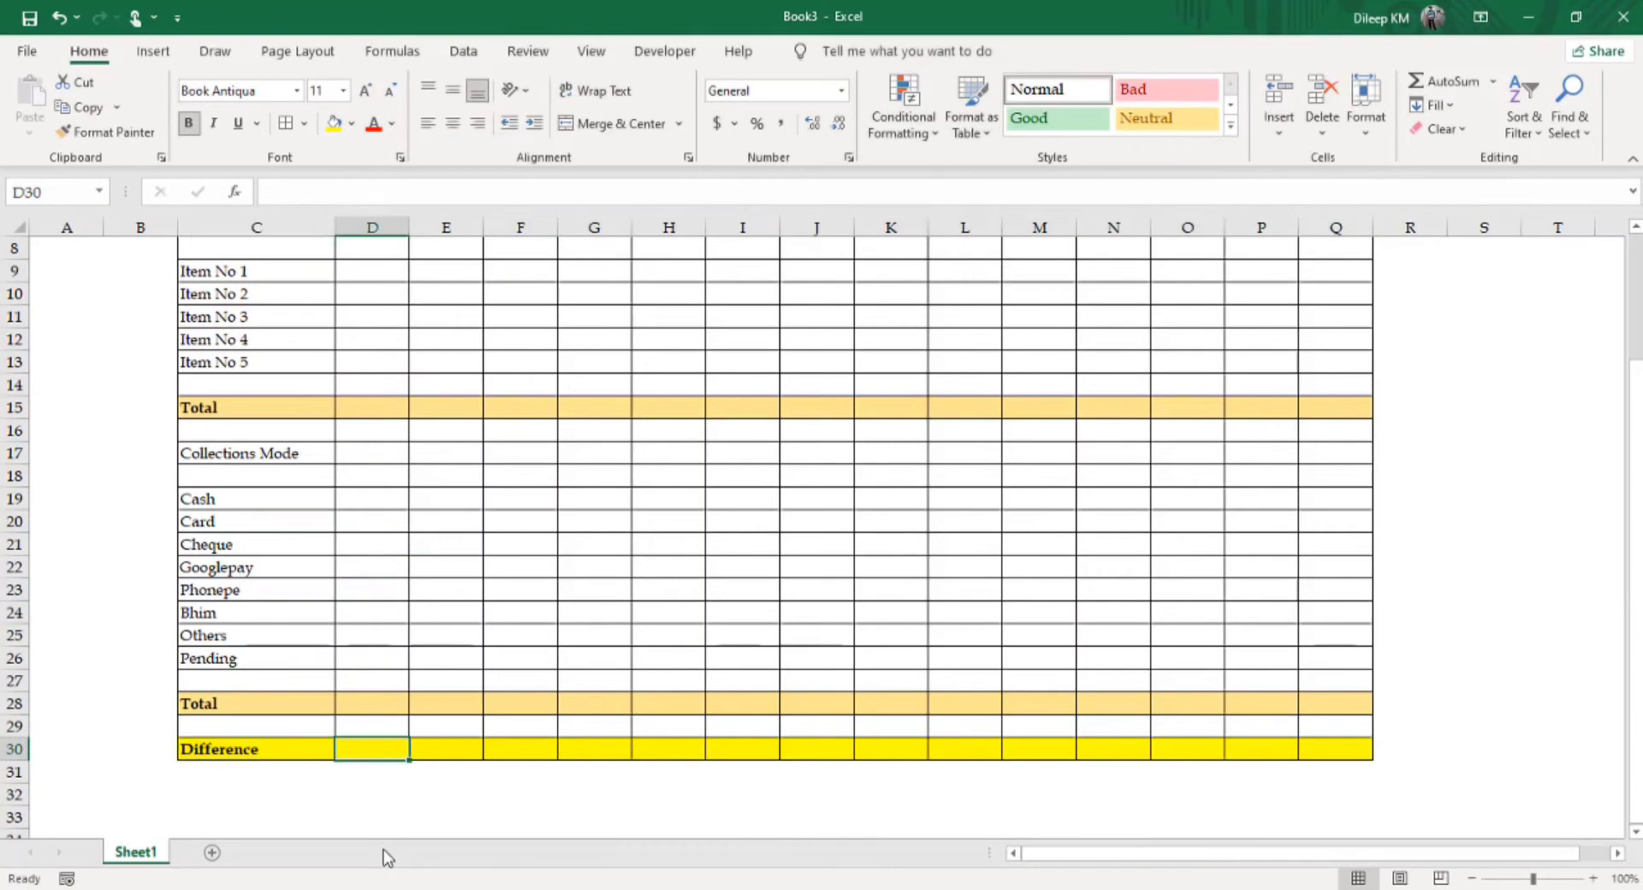
key(Up)
key(Up)
key(Up)
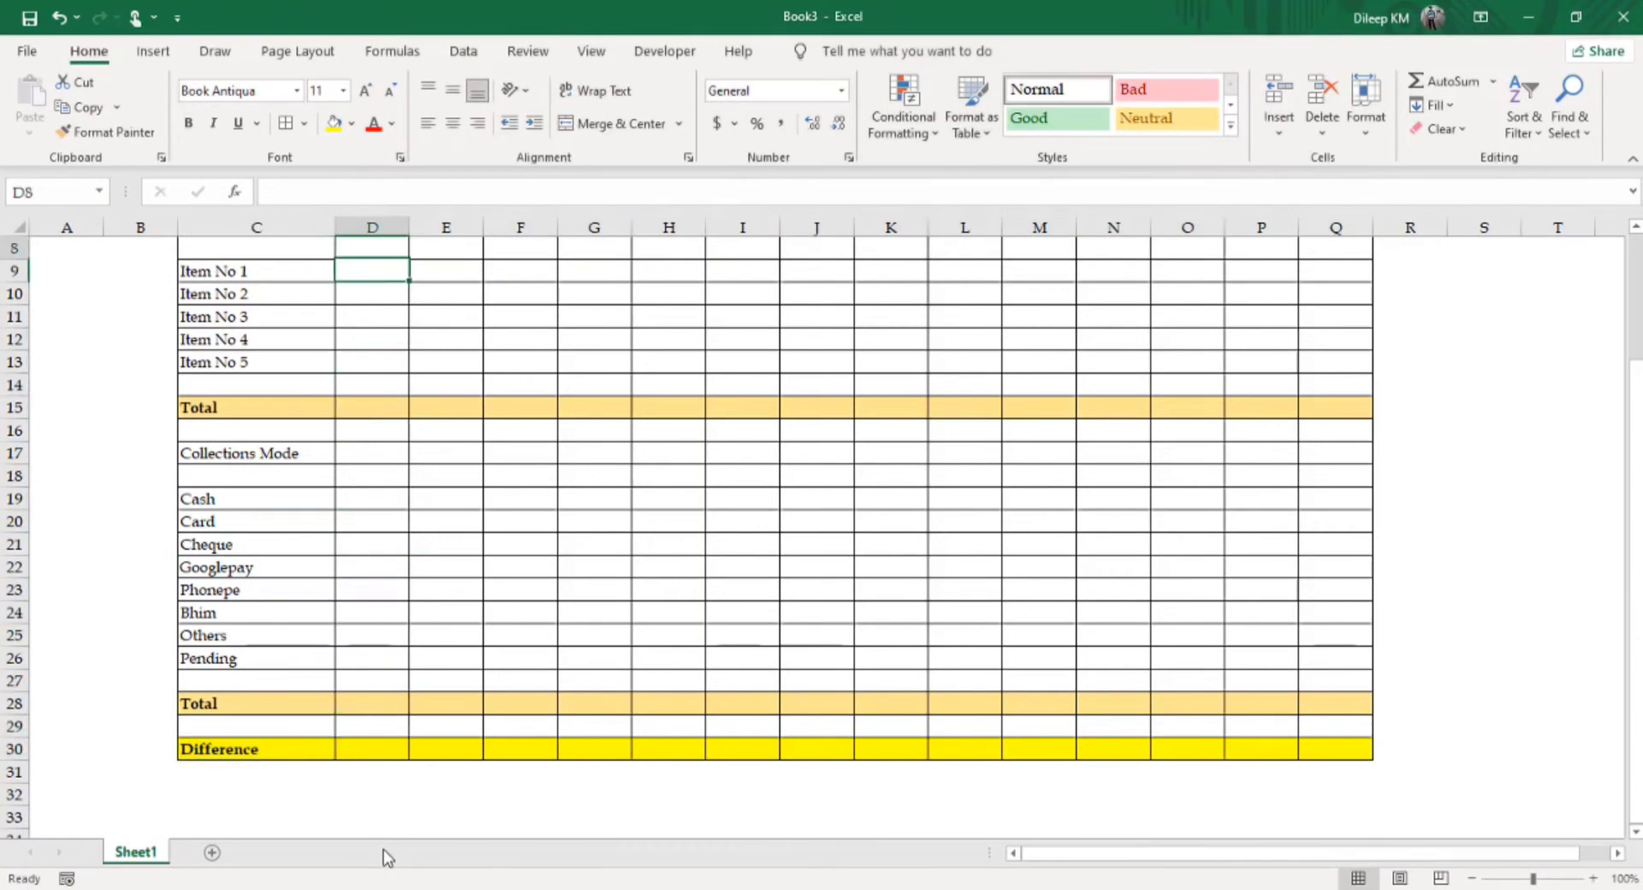
- Delete the empty row 8 between the Date row and Item No 1
key(Down)
key(Down)
key(Down)
key(Down)
key(Down)
key(Down)
key(Down)
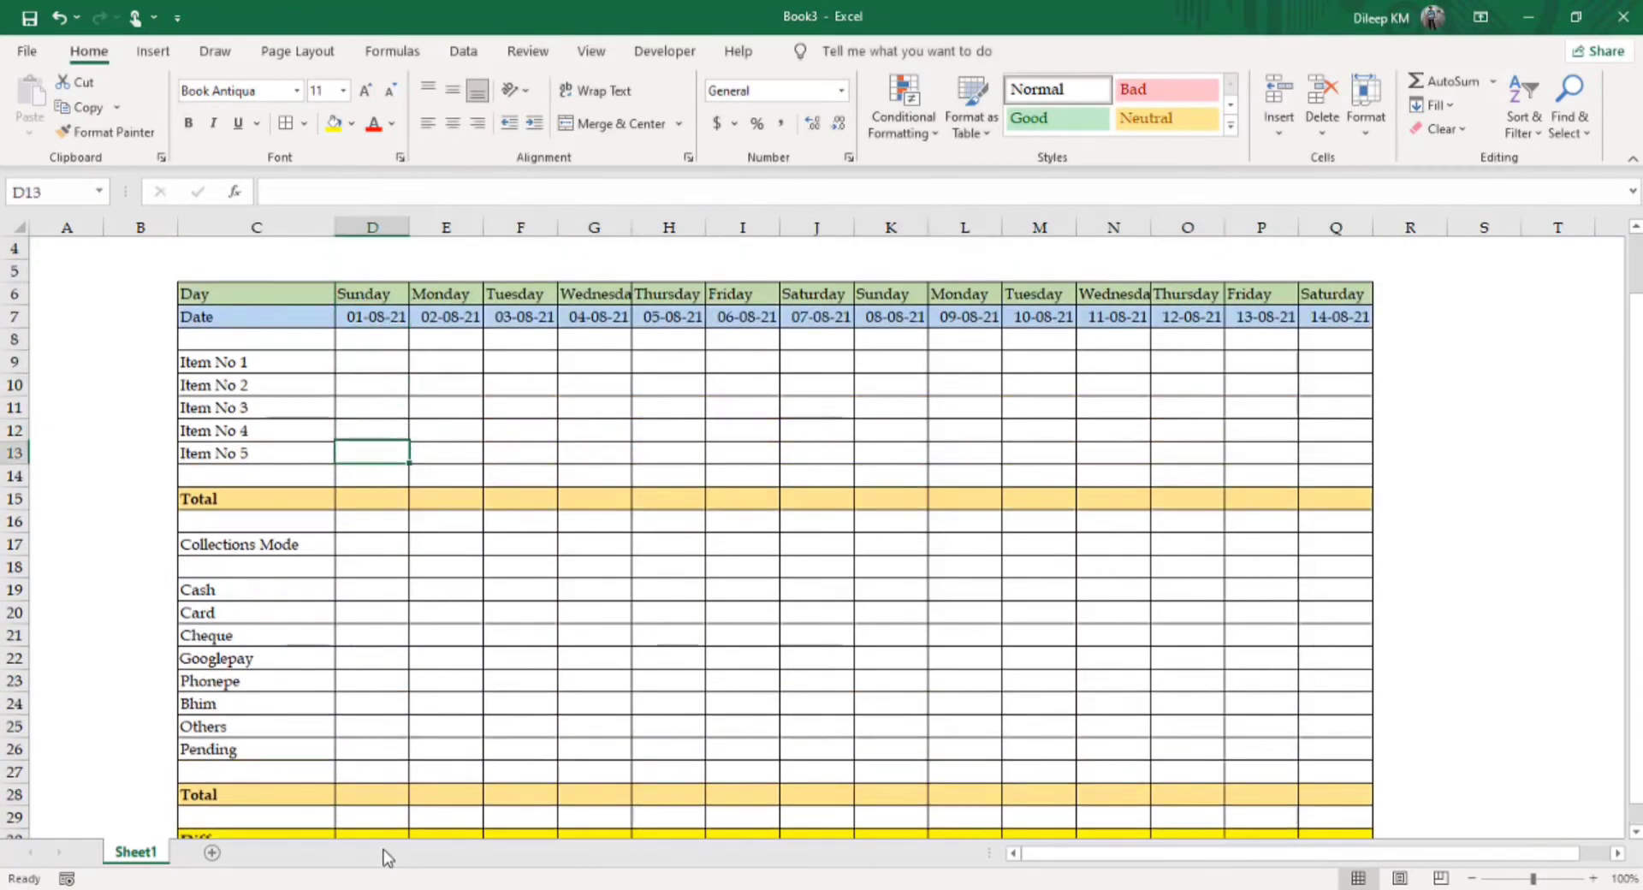
key(Down)
key(Down)
key(Down)
key(Up)
key(Up)
key(Up)
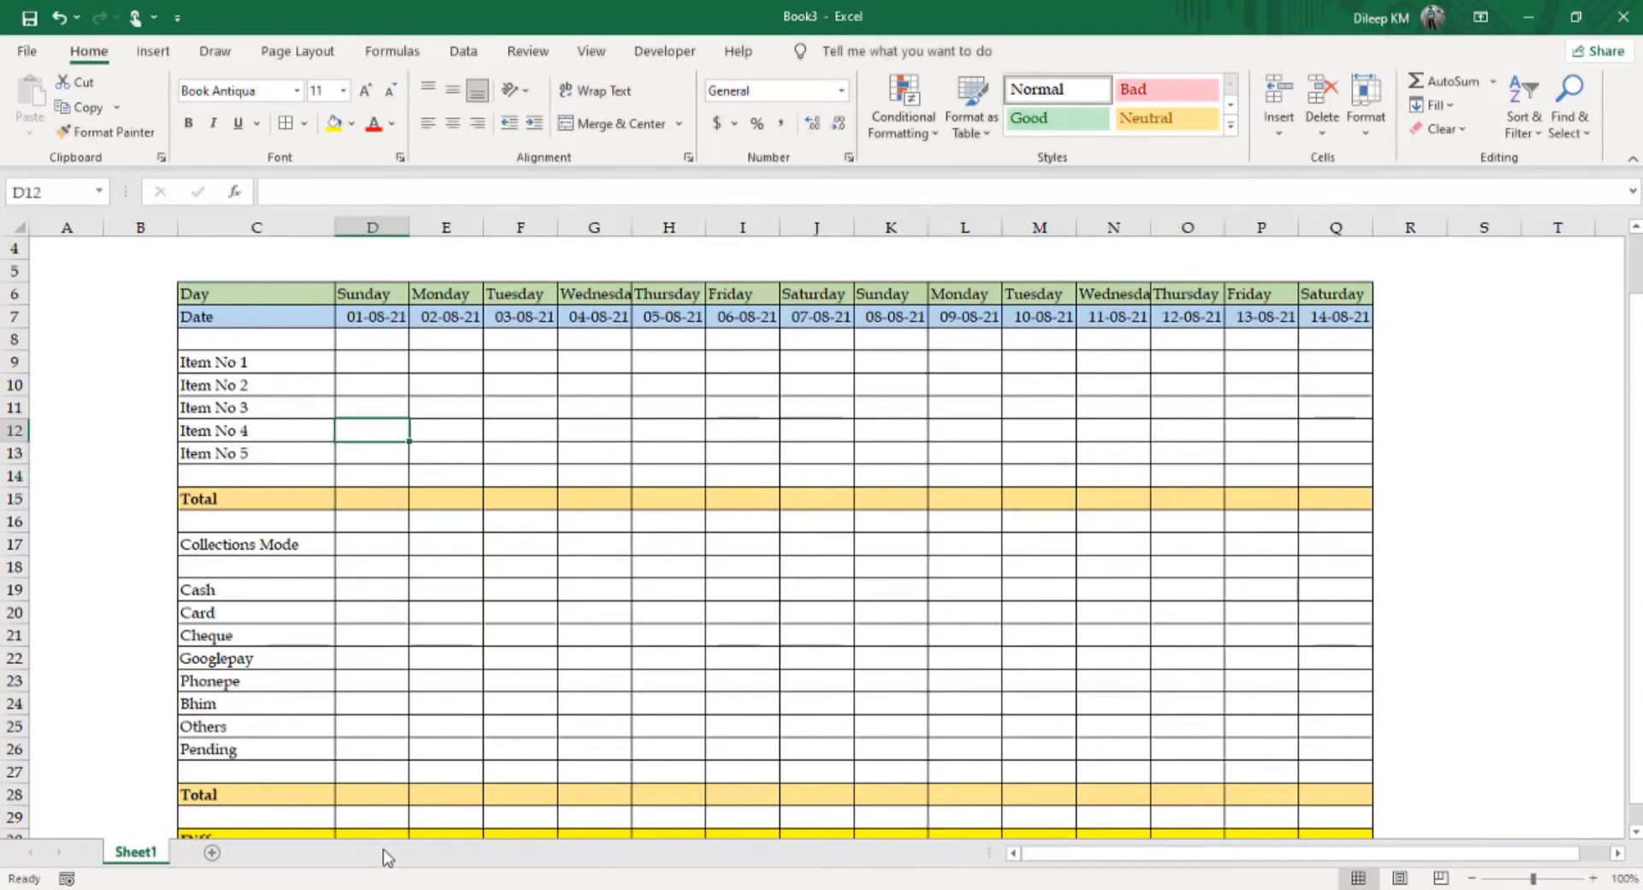
key(Up)
key(Up)
key(Up)
key(Up)
key(shift+space)
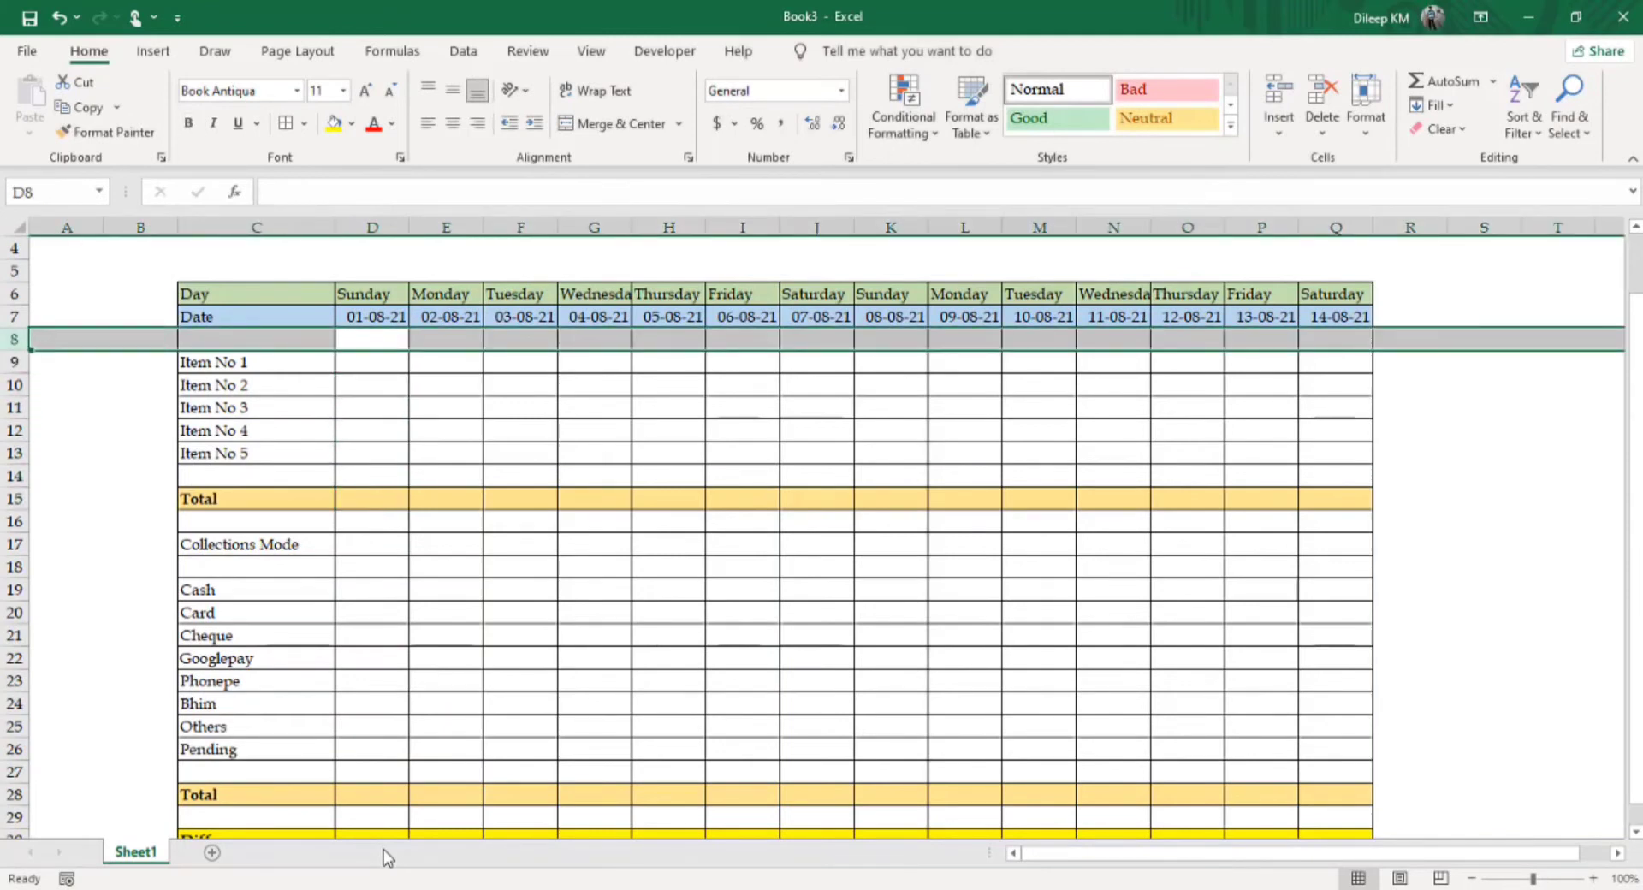
key(Down)
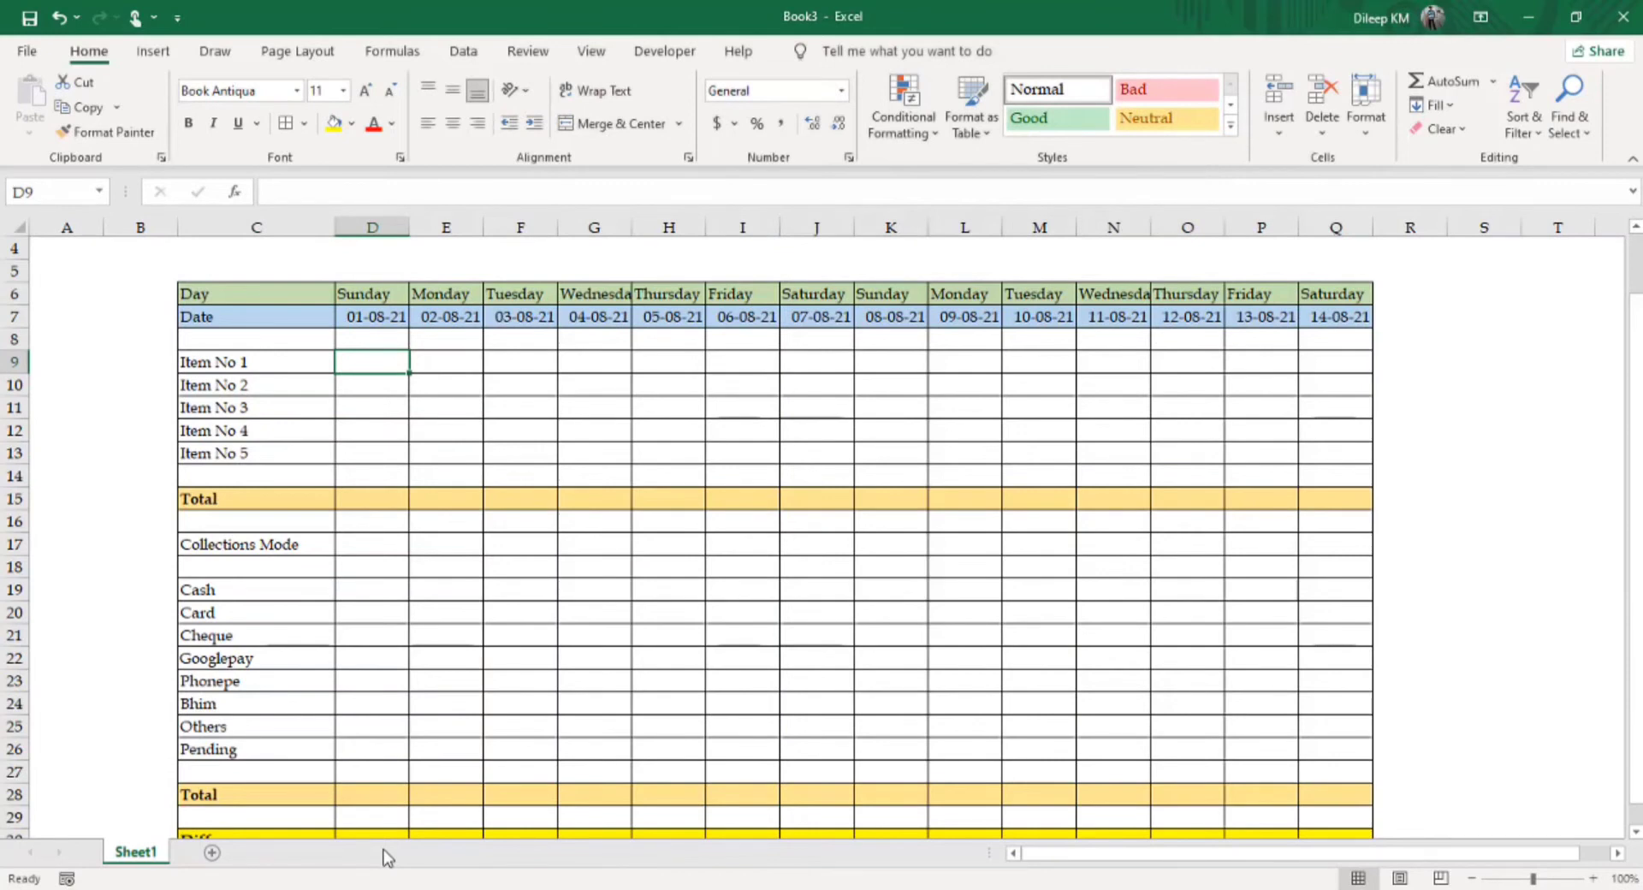
key(Up)
key(Up)
key(Down)
key(shift+space)
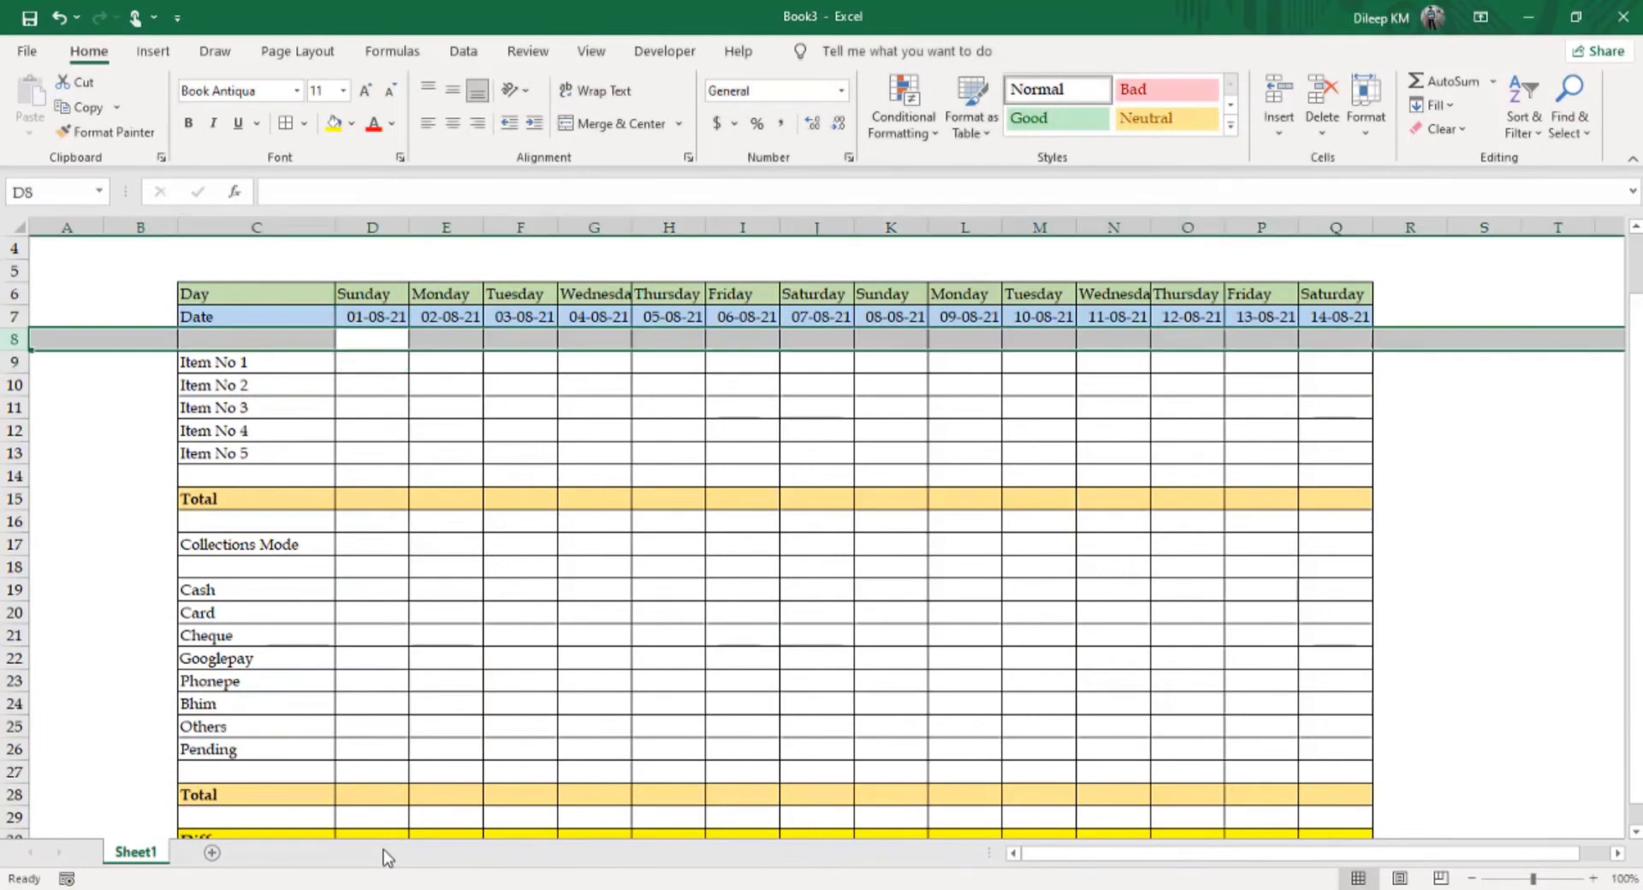
key(Down)
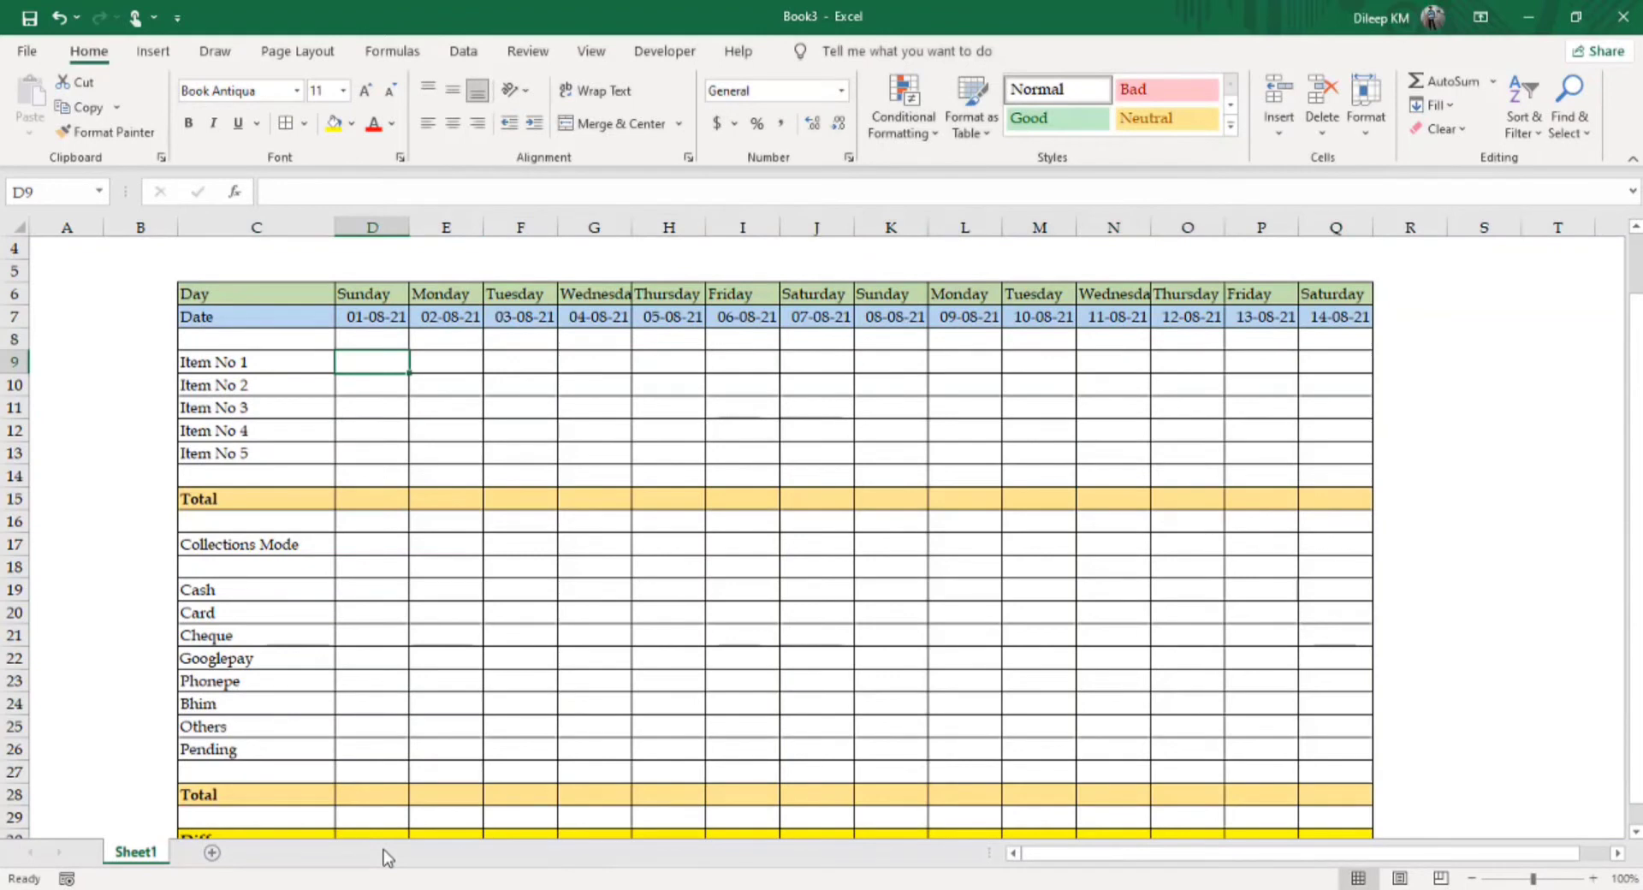
key(Up)
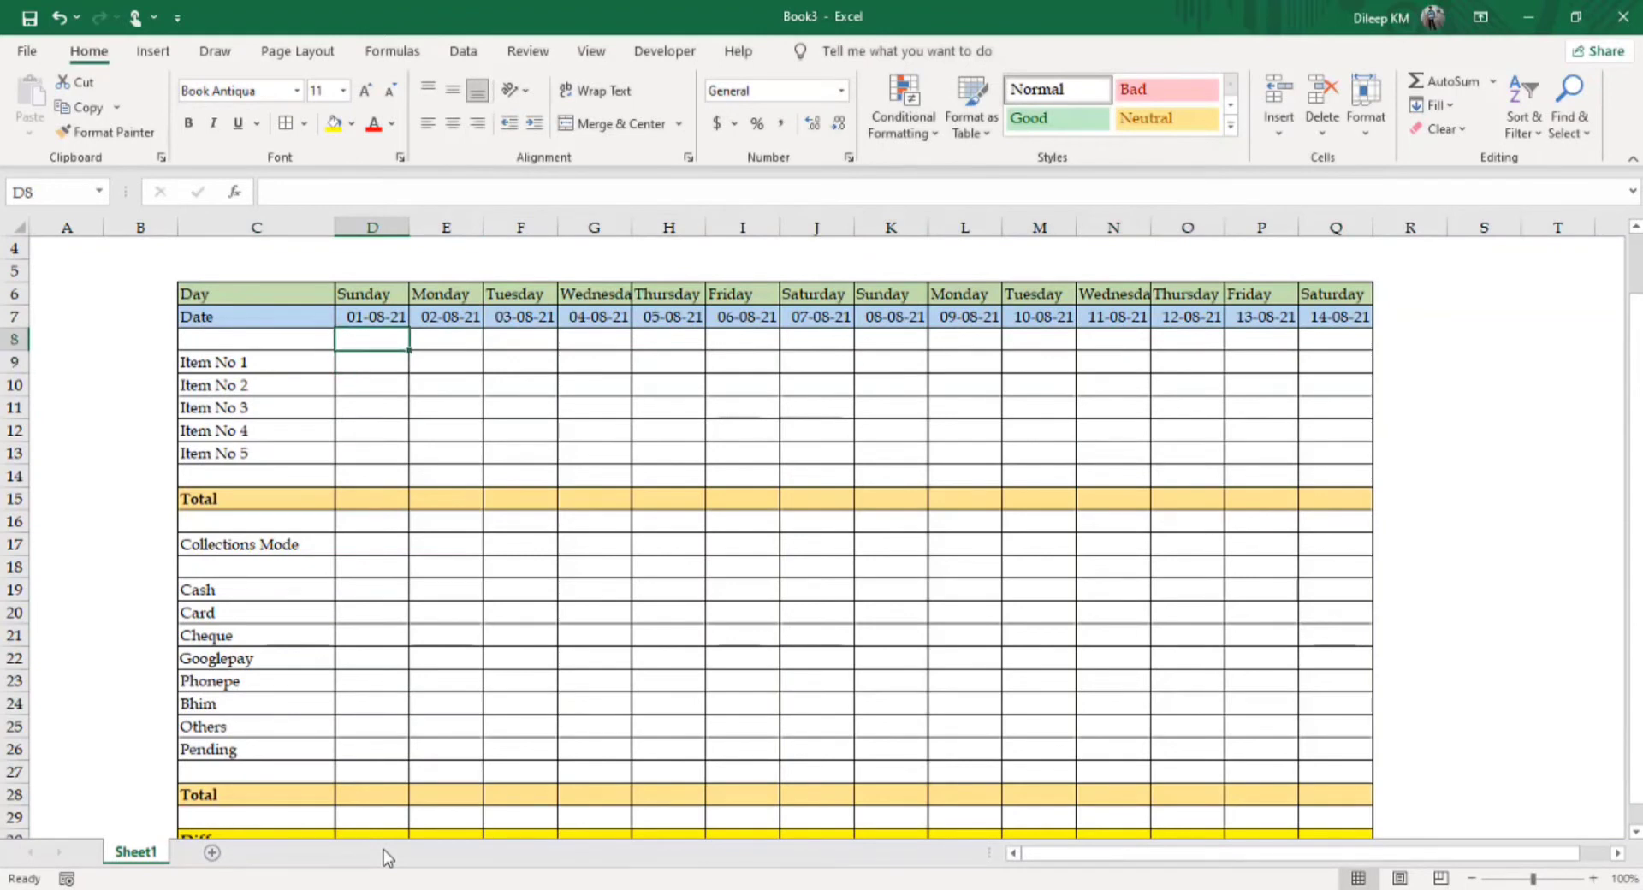
key(shift+space)
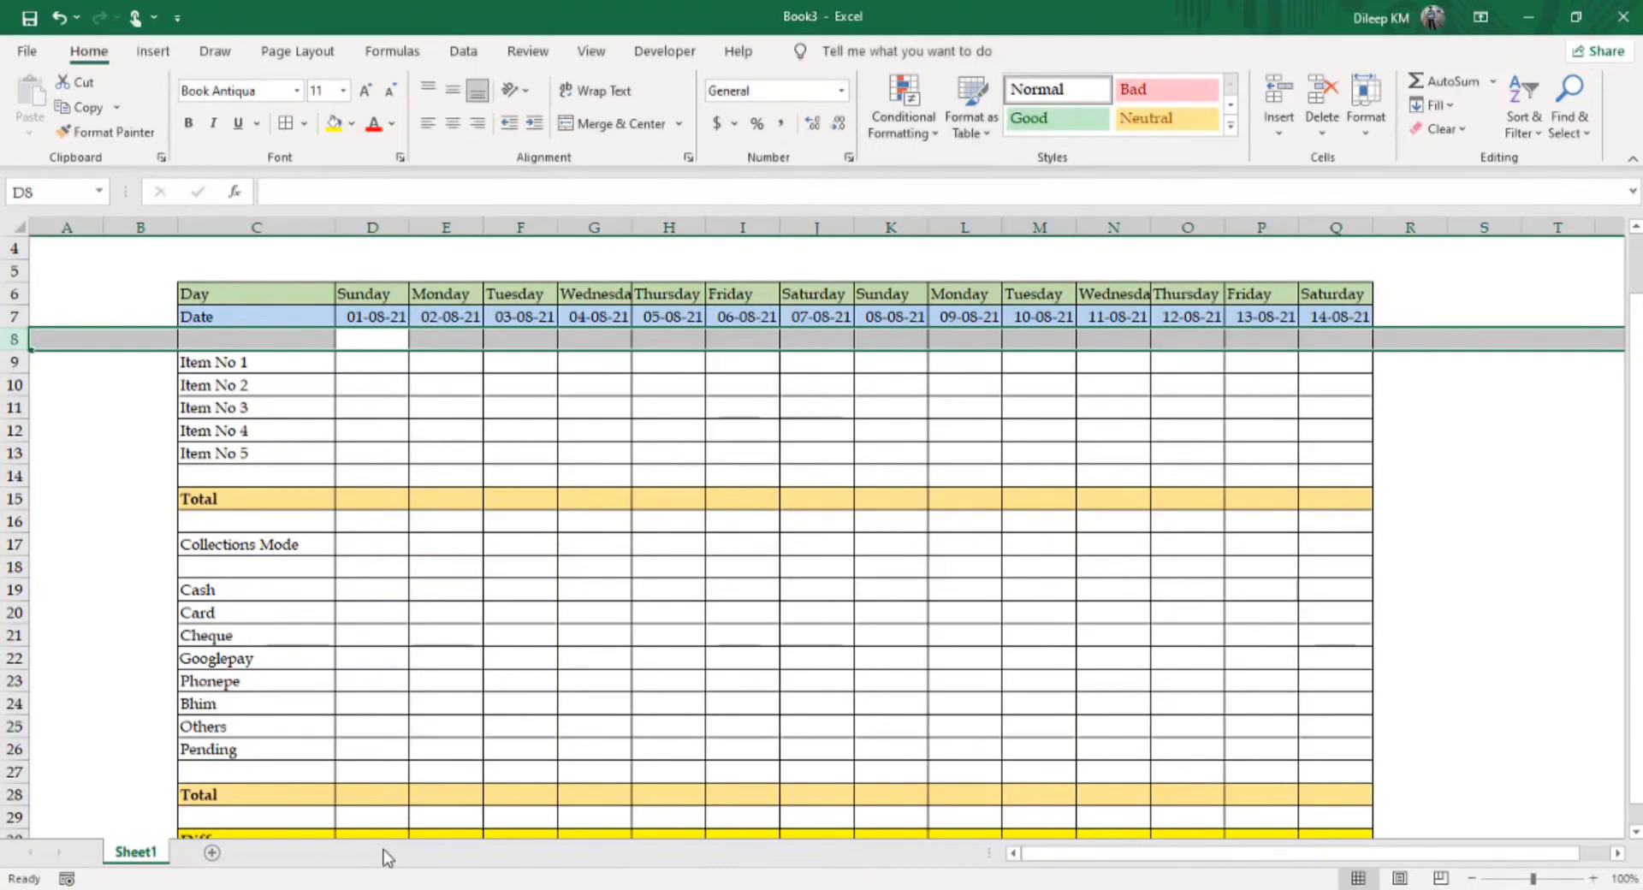
key(alt)
key(h)
key(d)
key(r)
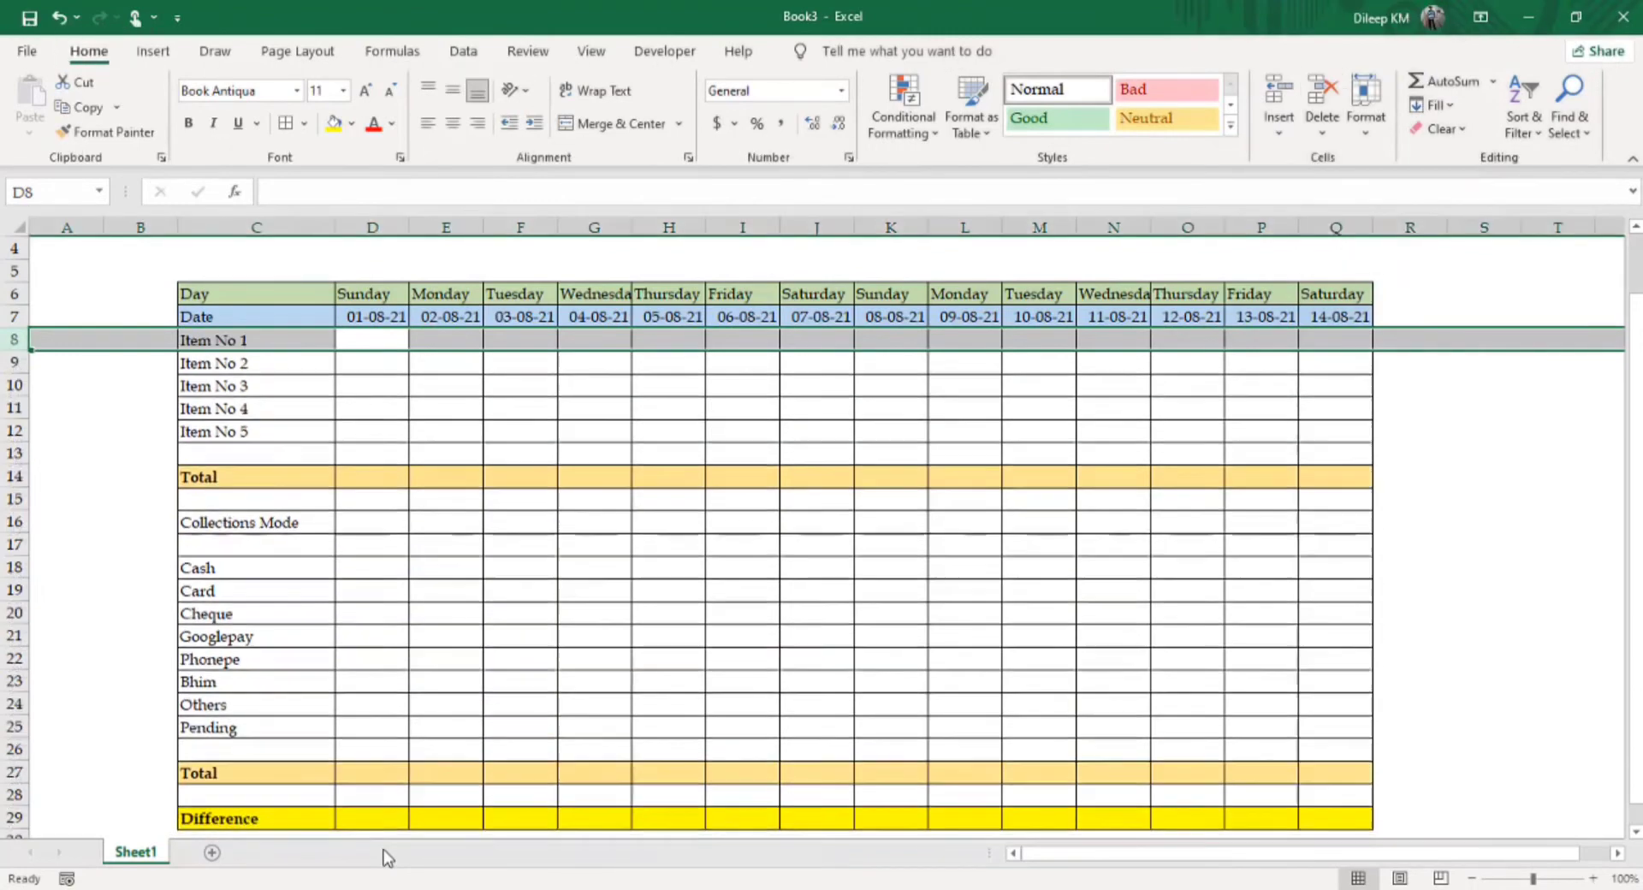
- Insert a test blank row above Item No 3, then delete it again
key(Left)
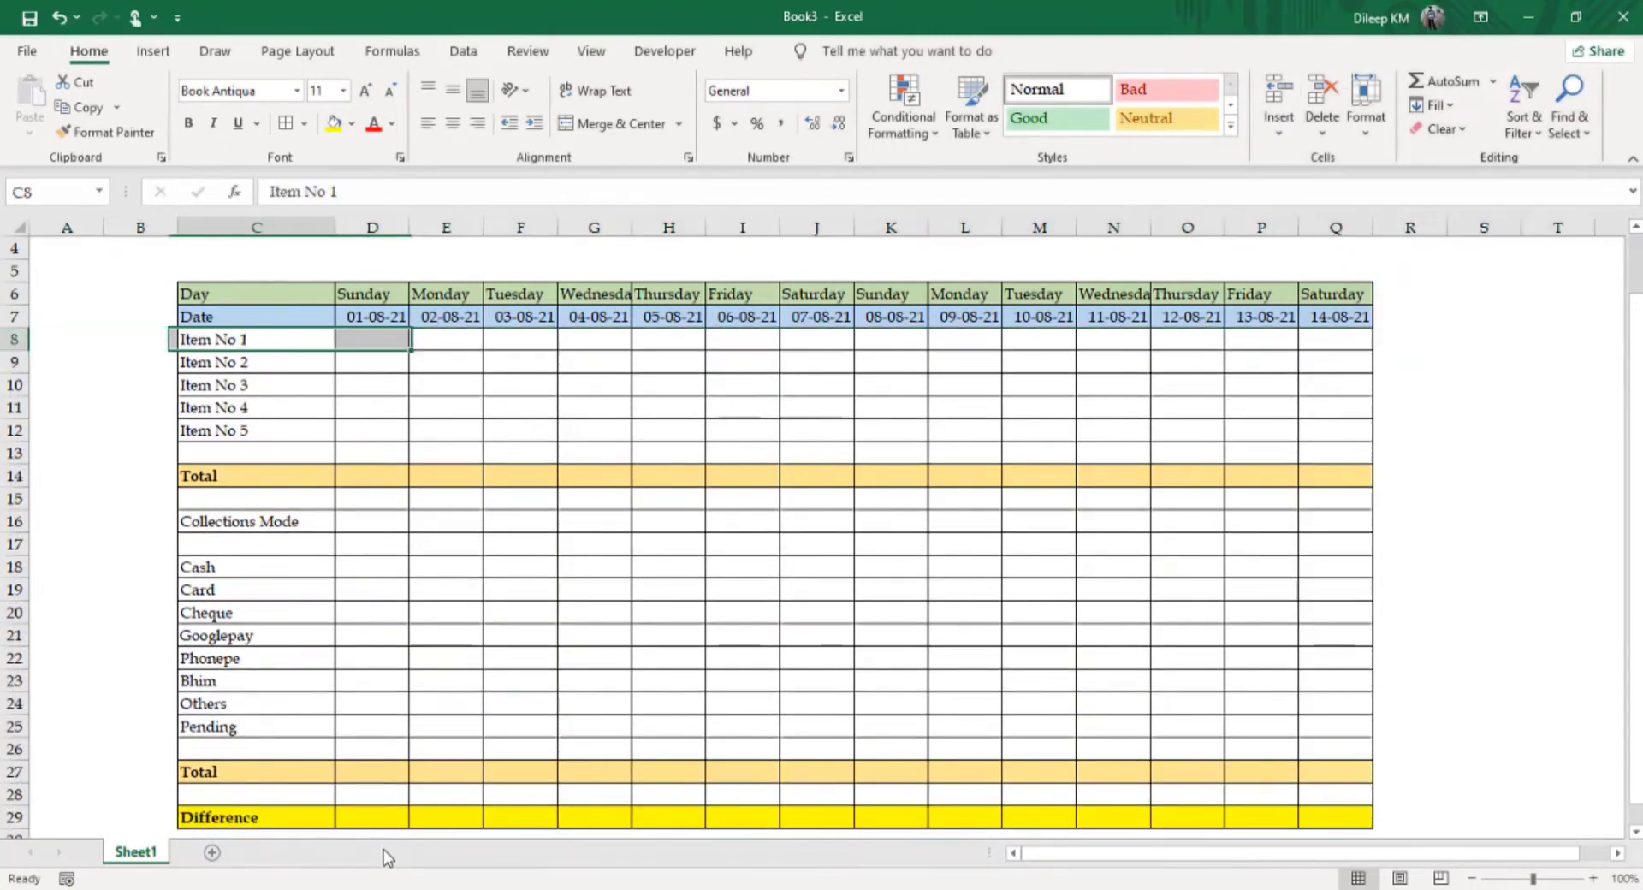
key(Left)
key(Left)
key(Right)
key(Right)
key(Right)
key(Down)
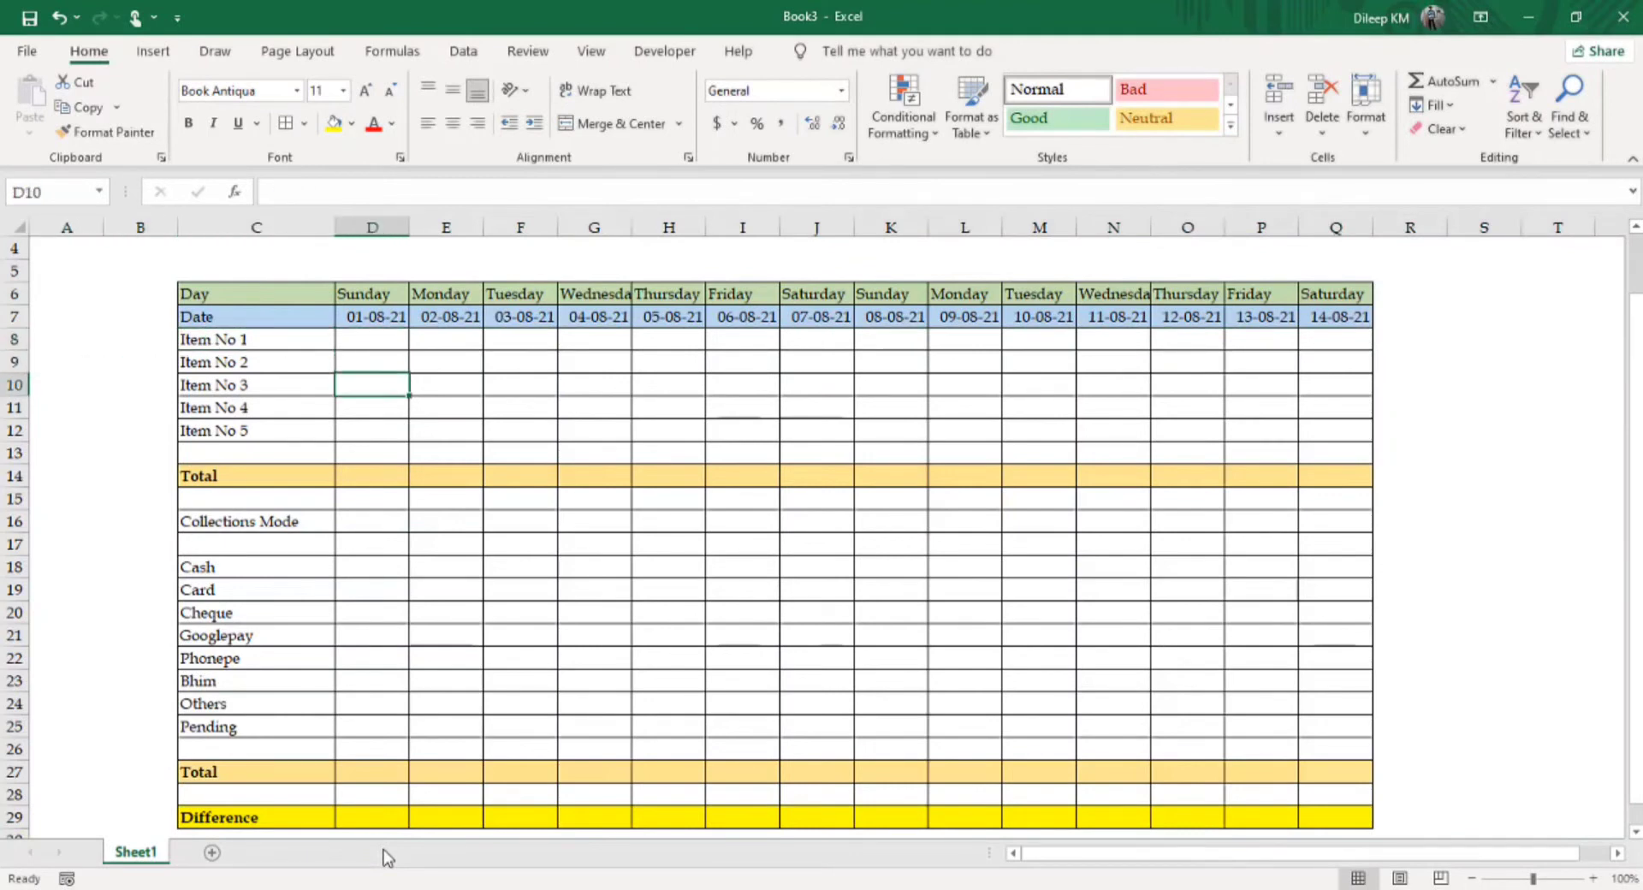
key(Down)
key(Down)
key(shift+space)
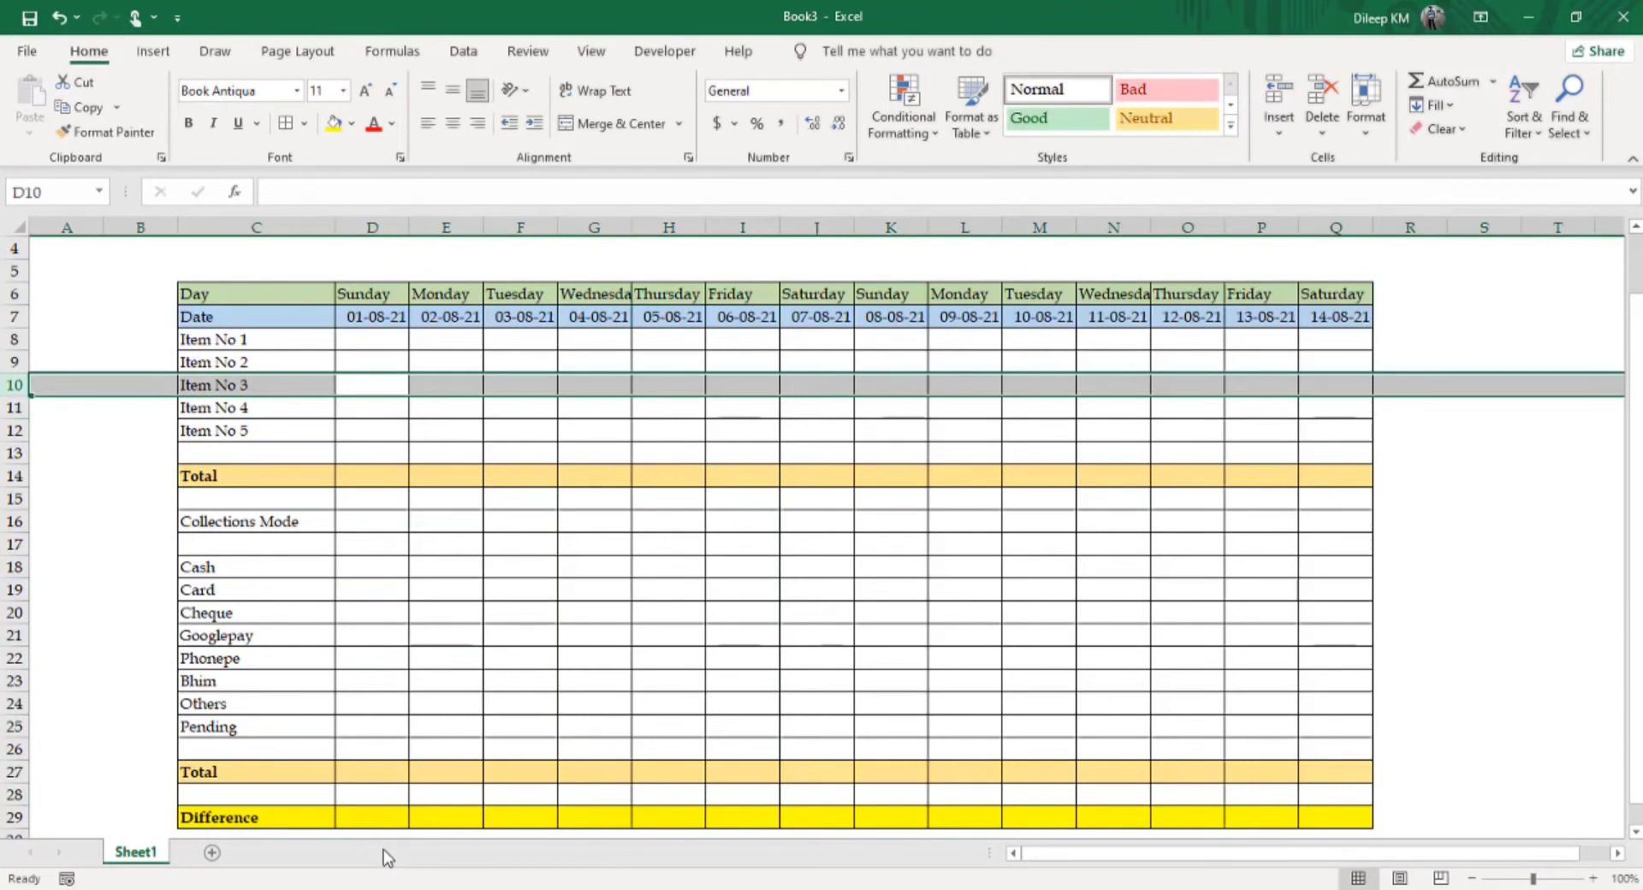
key(ctrl+shift+plus)
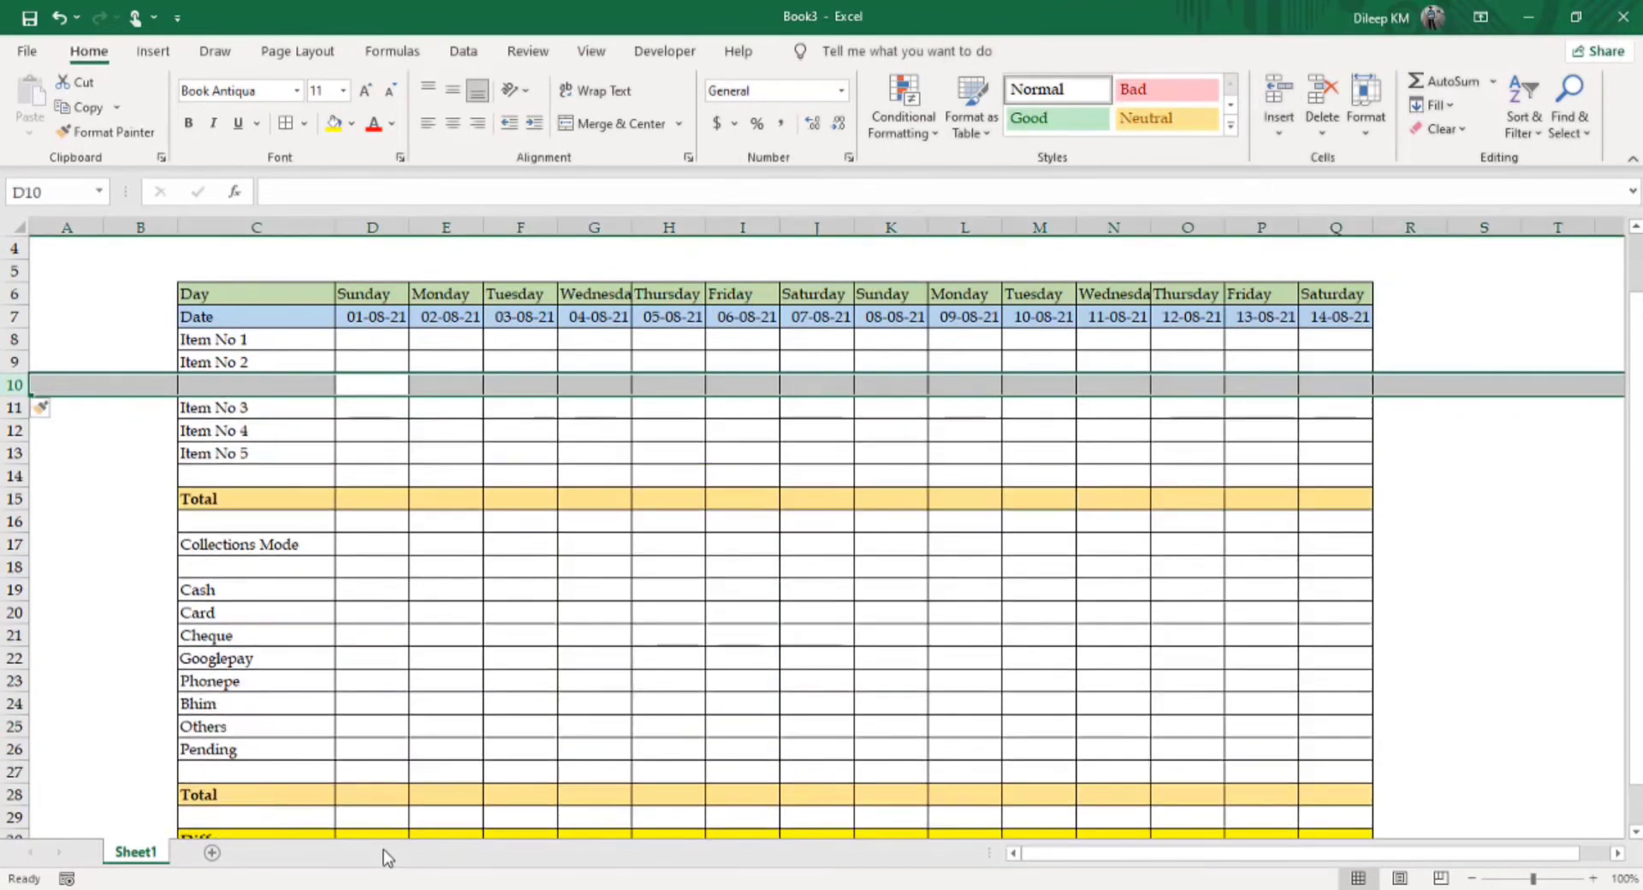
key(Left)
key(Left)
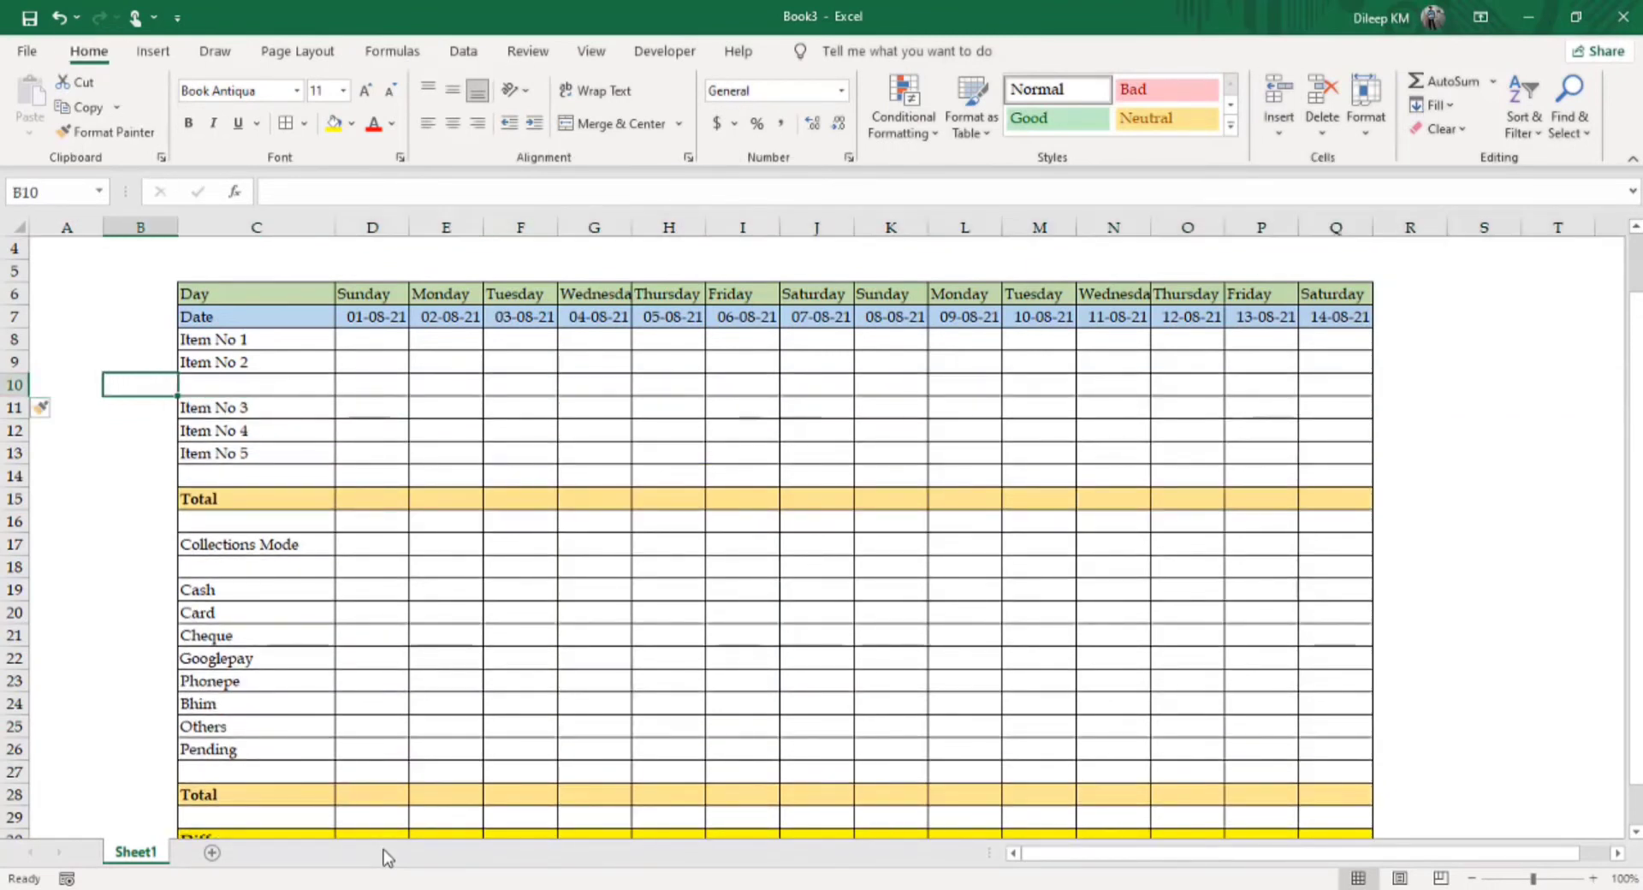
key(Down)
key(Up)
key(Right)
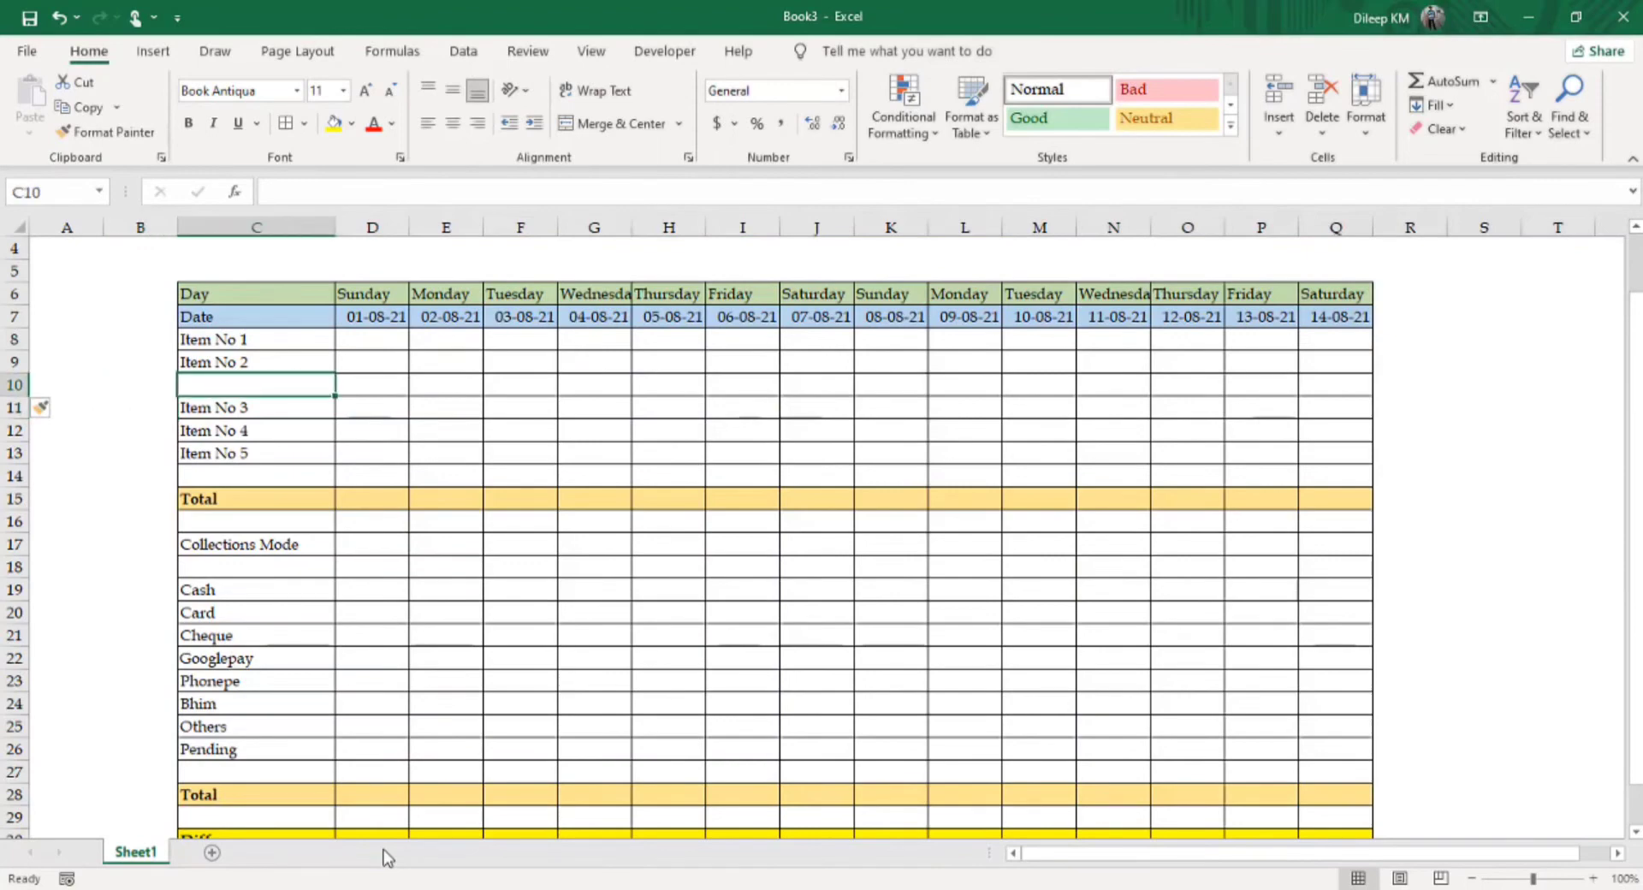
key(shift+space)
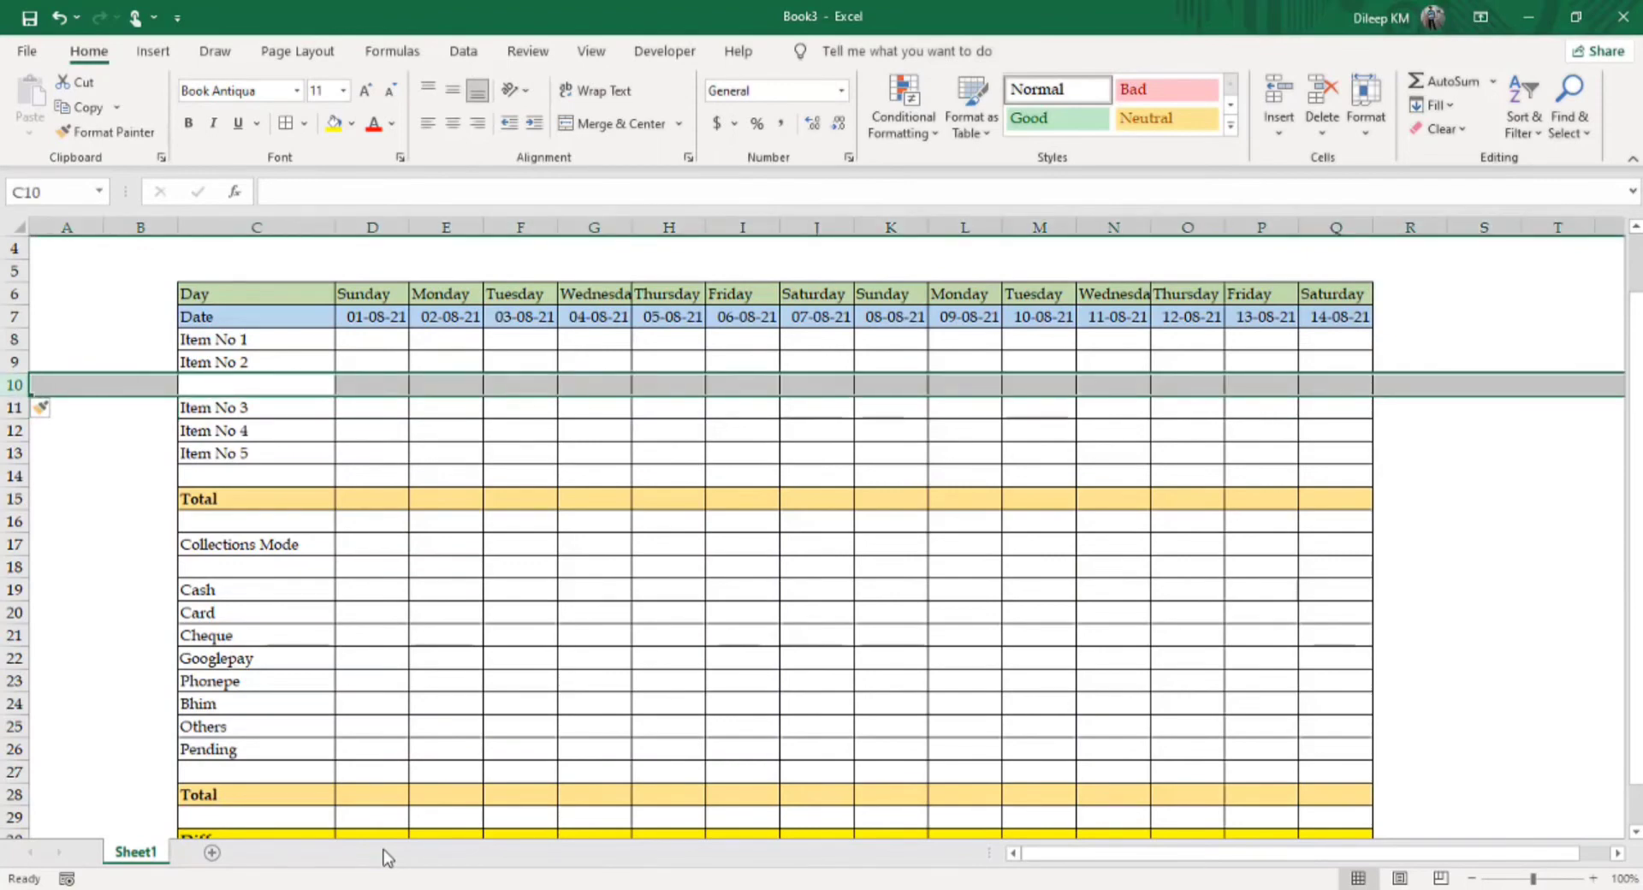
key(alt+h)
key(d)
key(r)
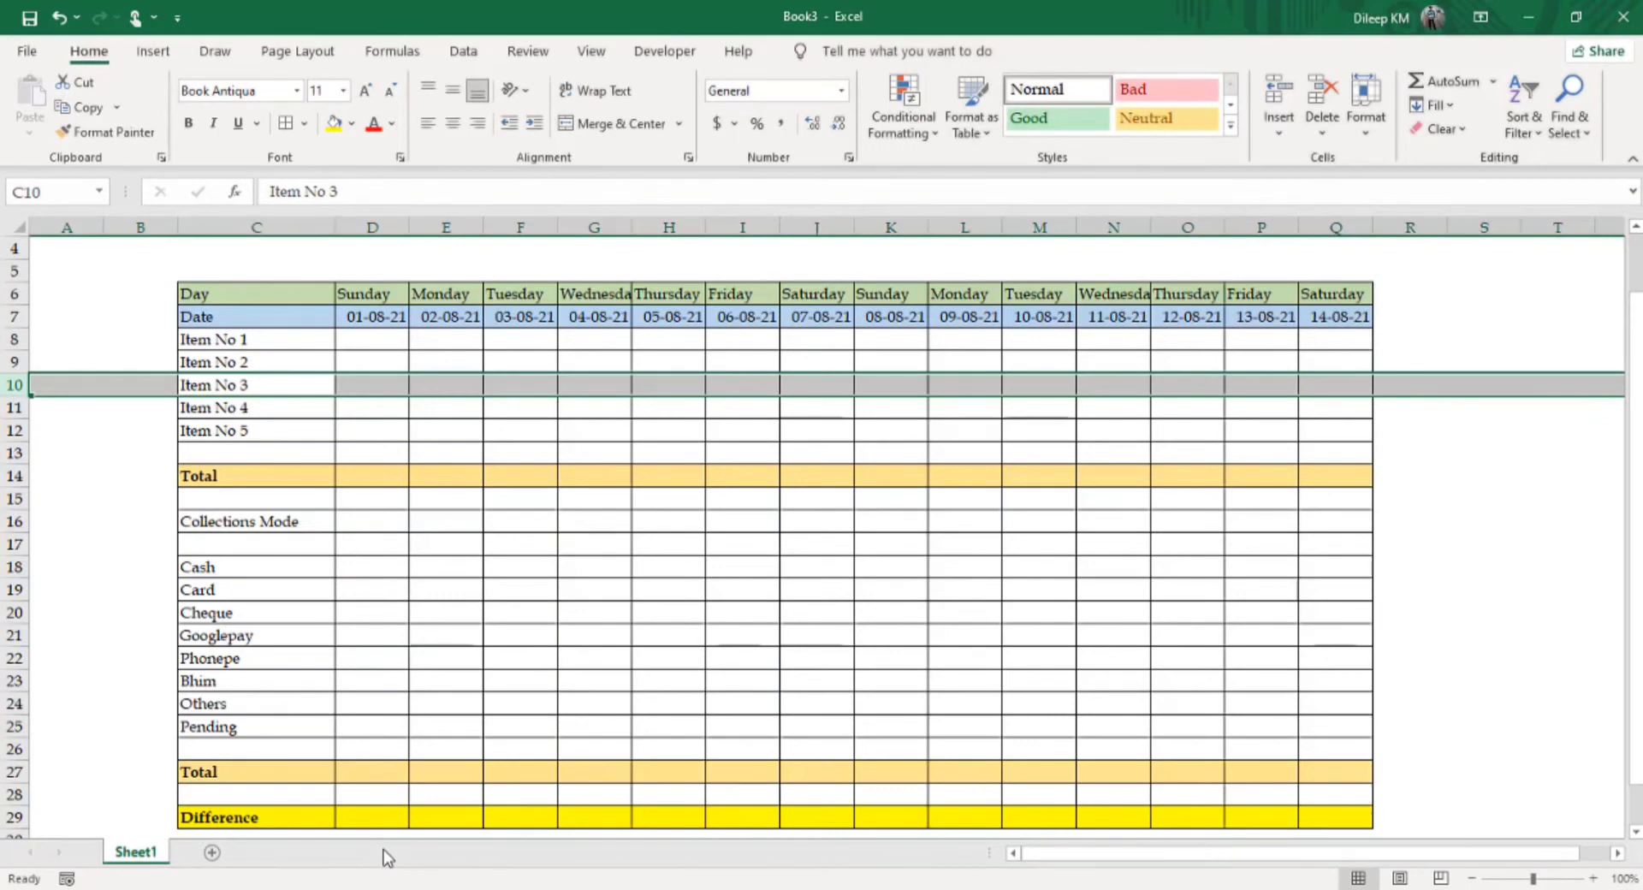
key(Right)
key(Right)
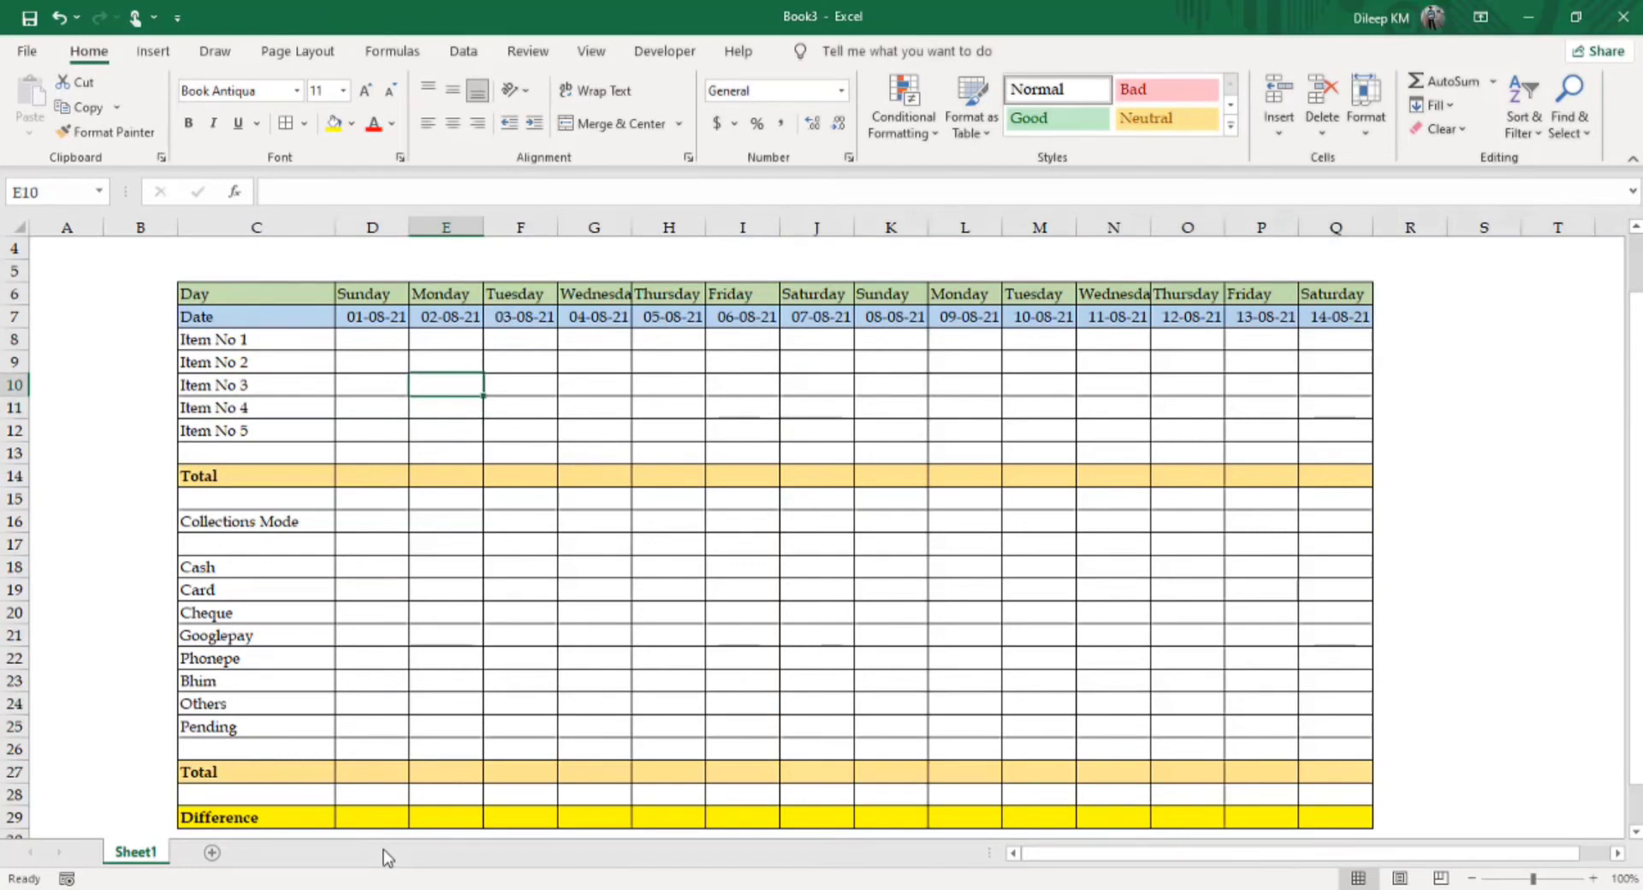
key(ctrl+space)
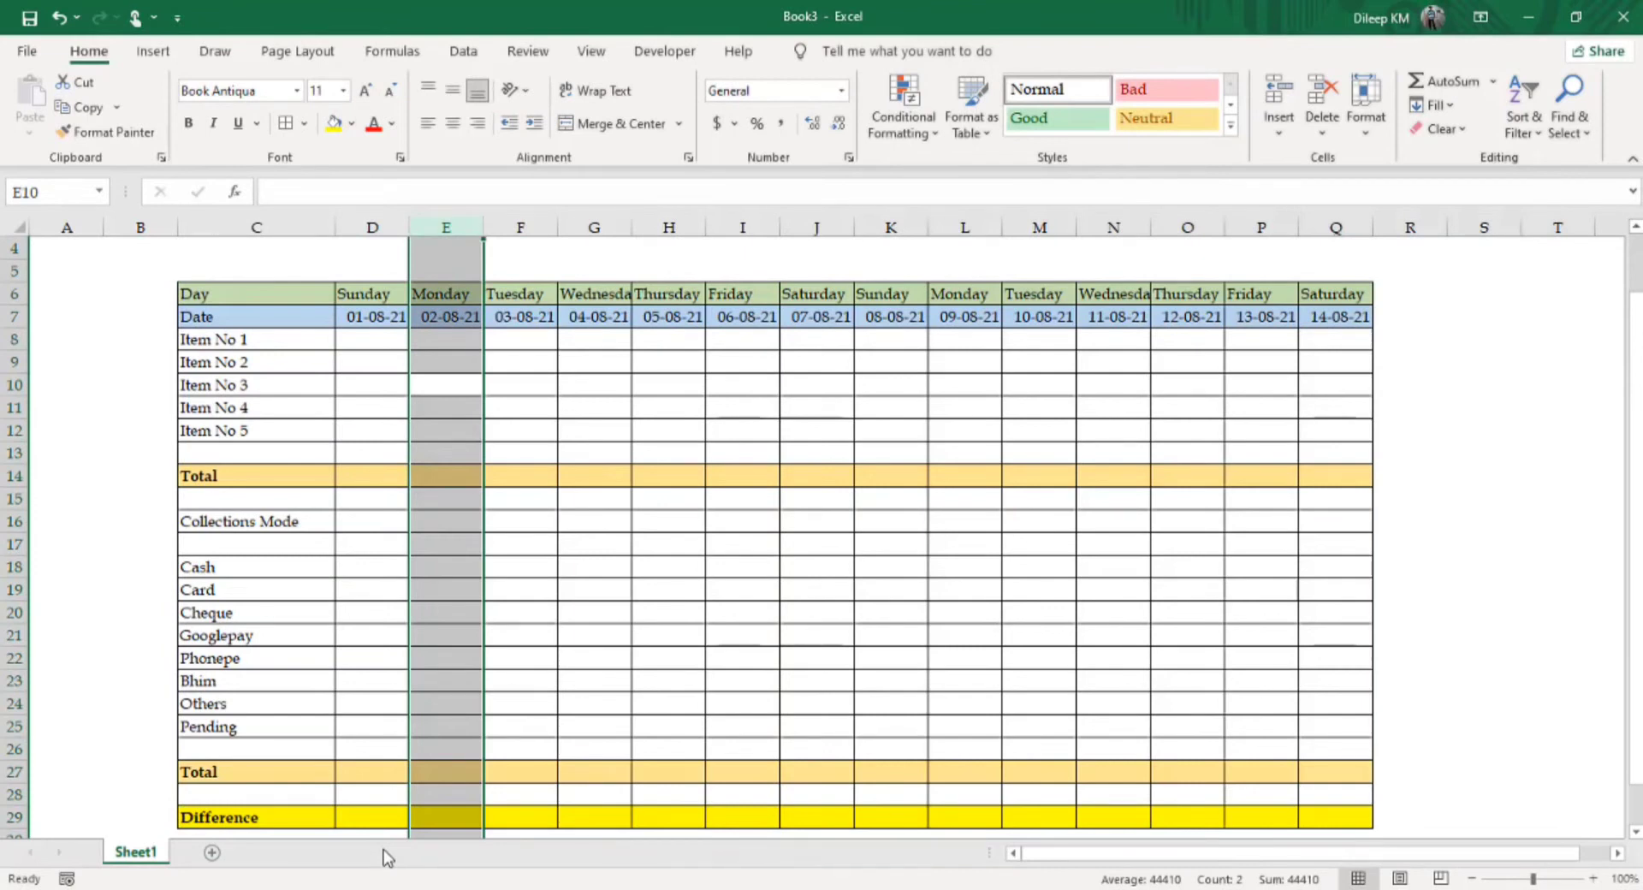
key(alt)
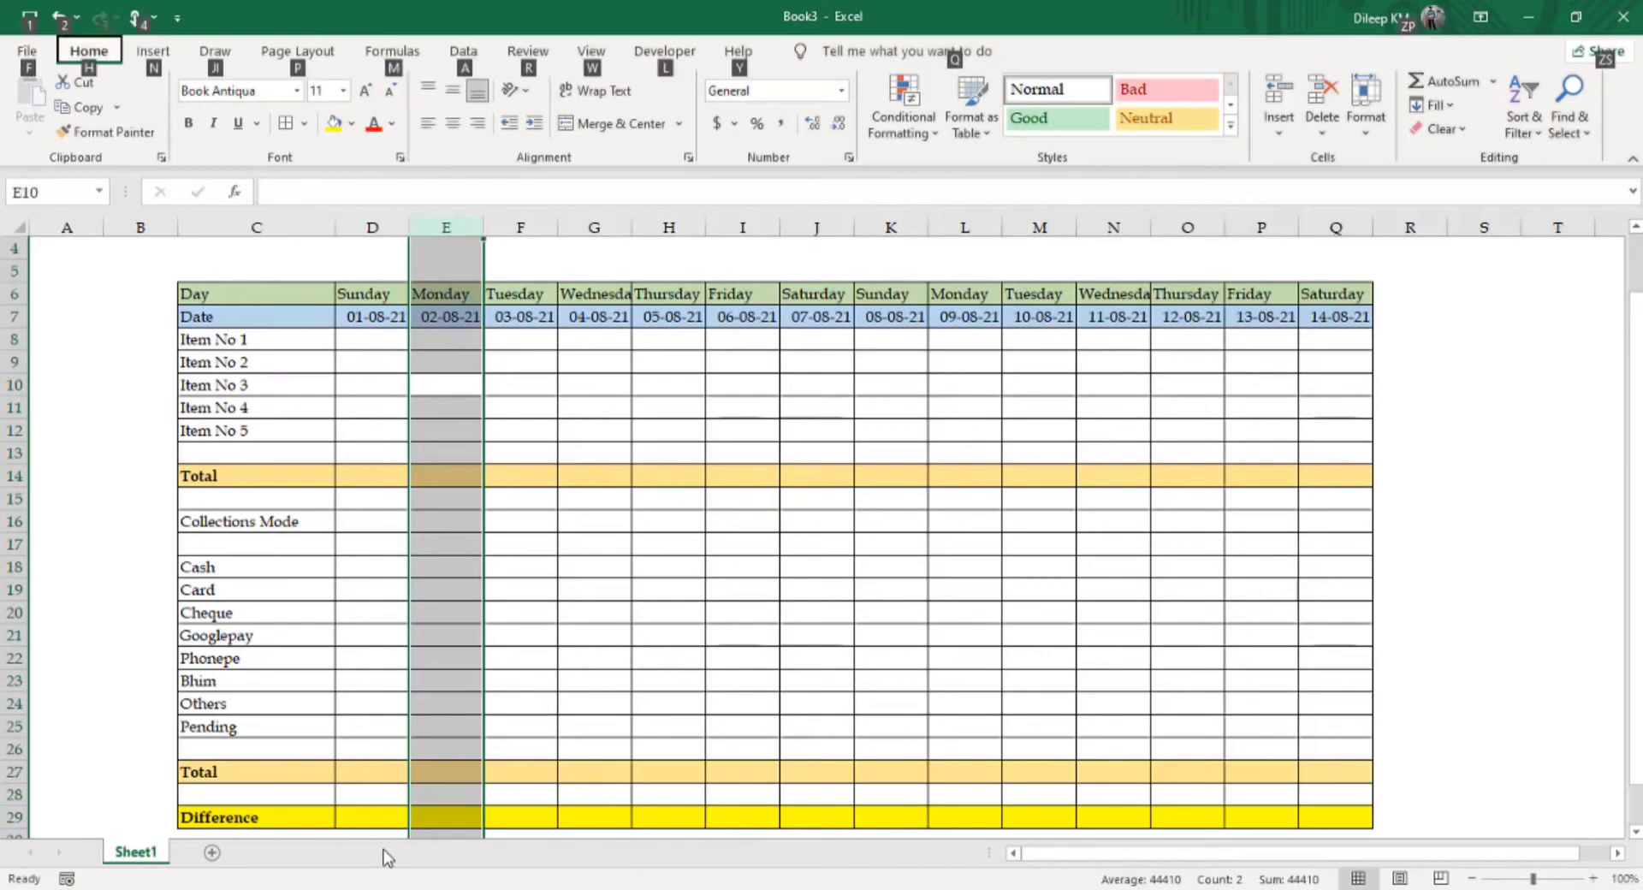
key(h)
key(i)
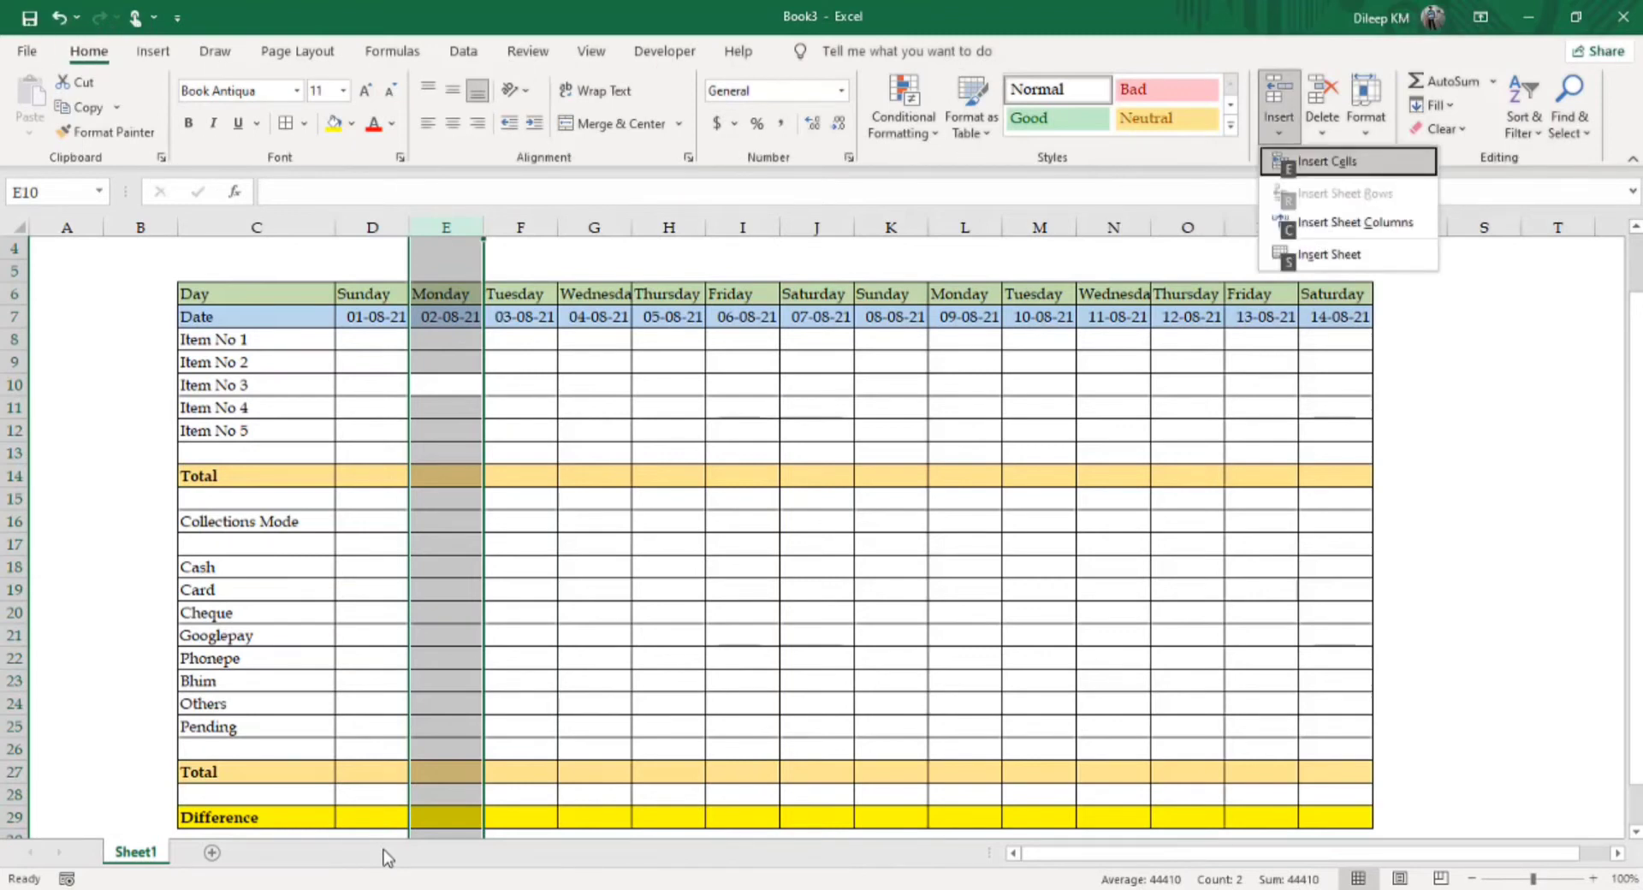
key(c)
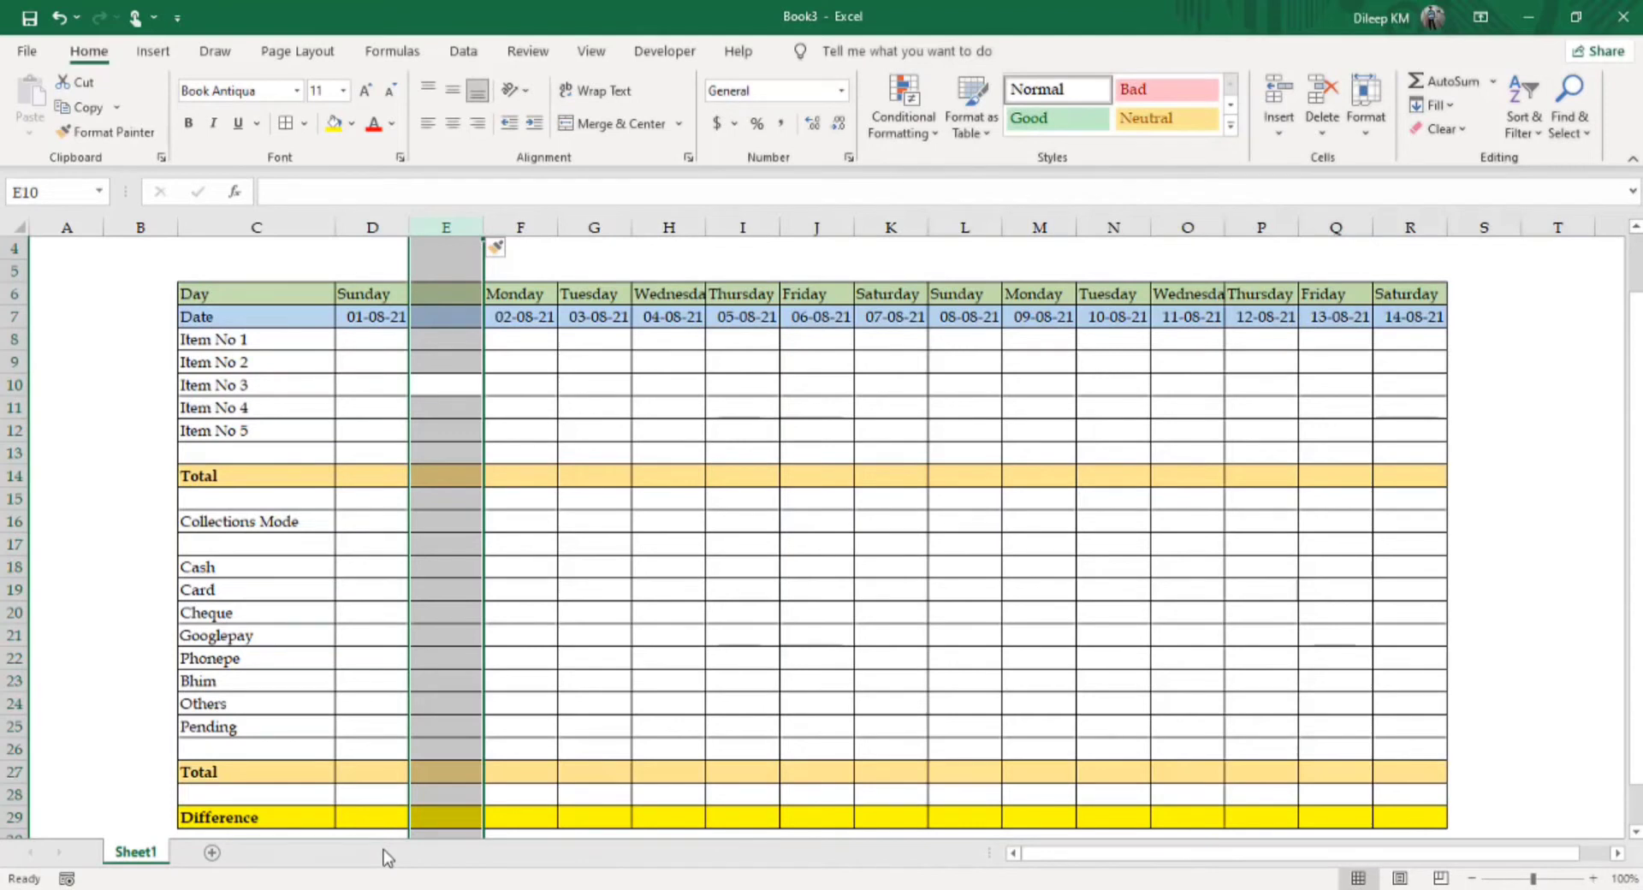
key(ctrl+z)
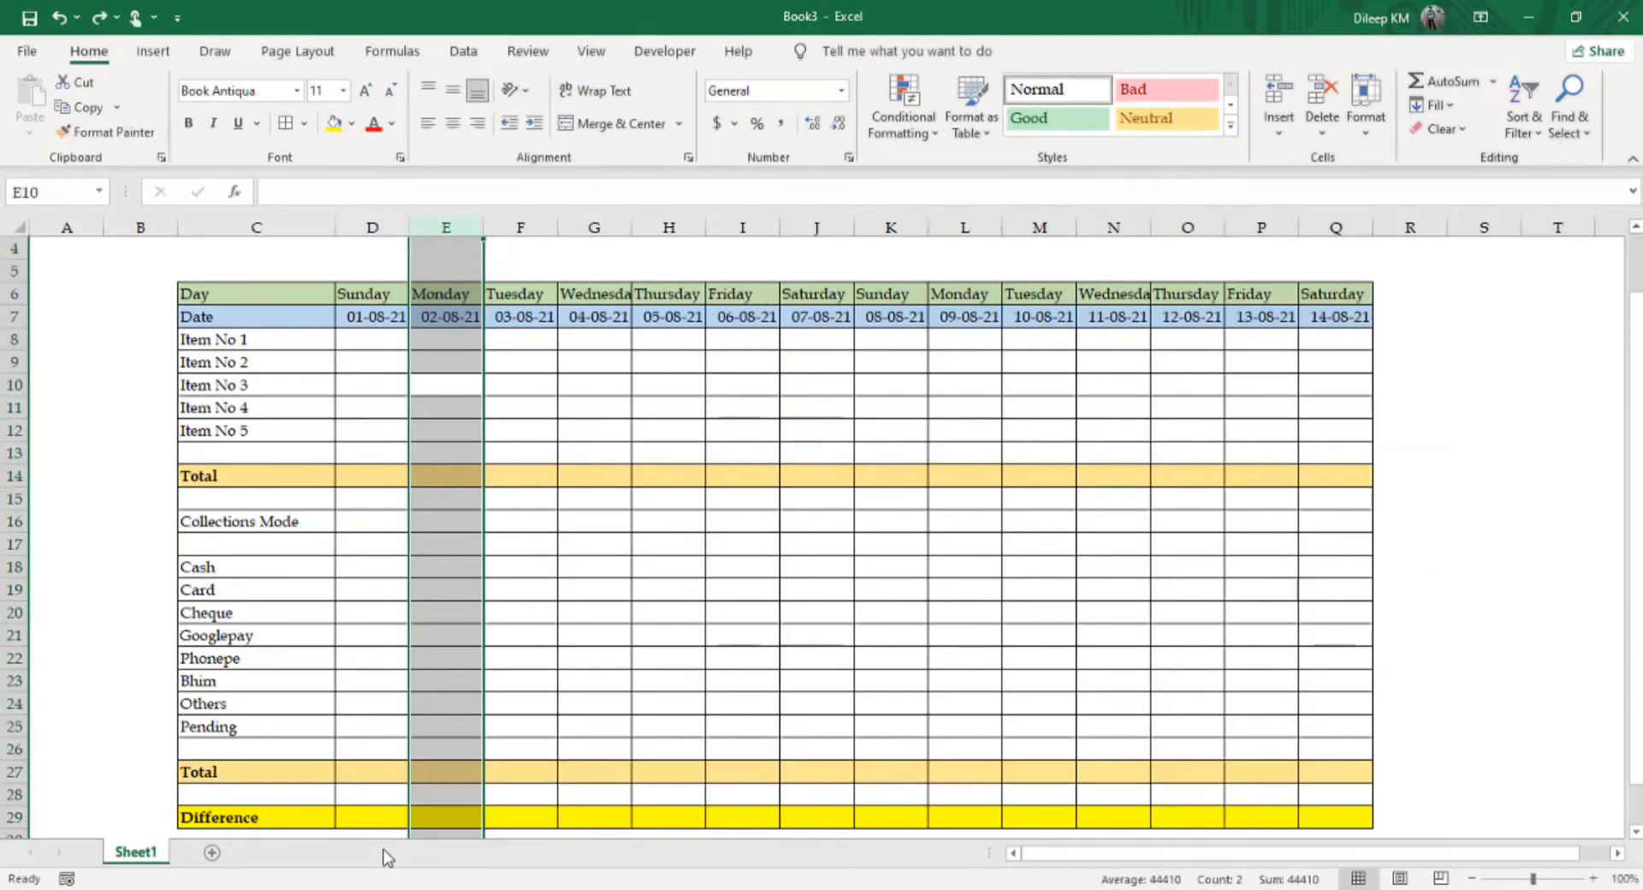
key(Down)
key(Down)
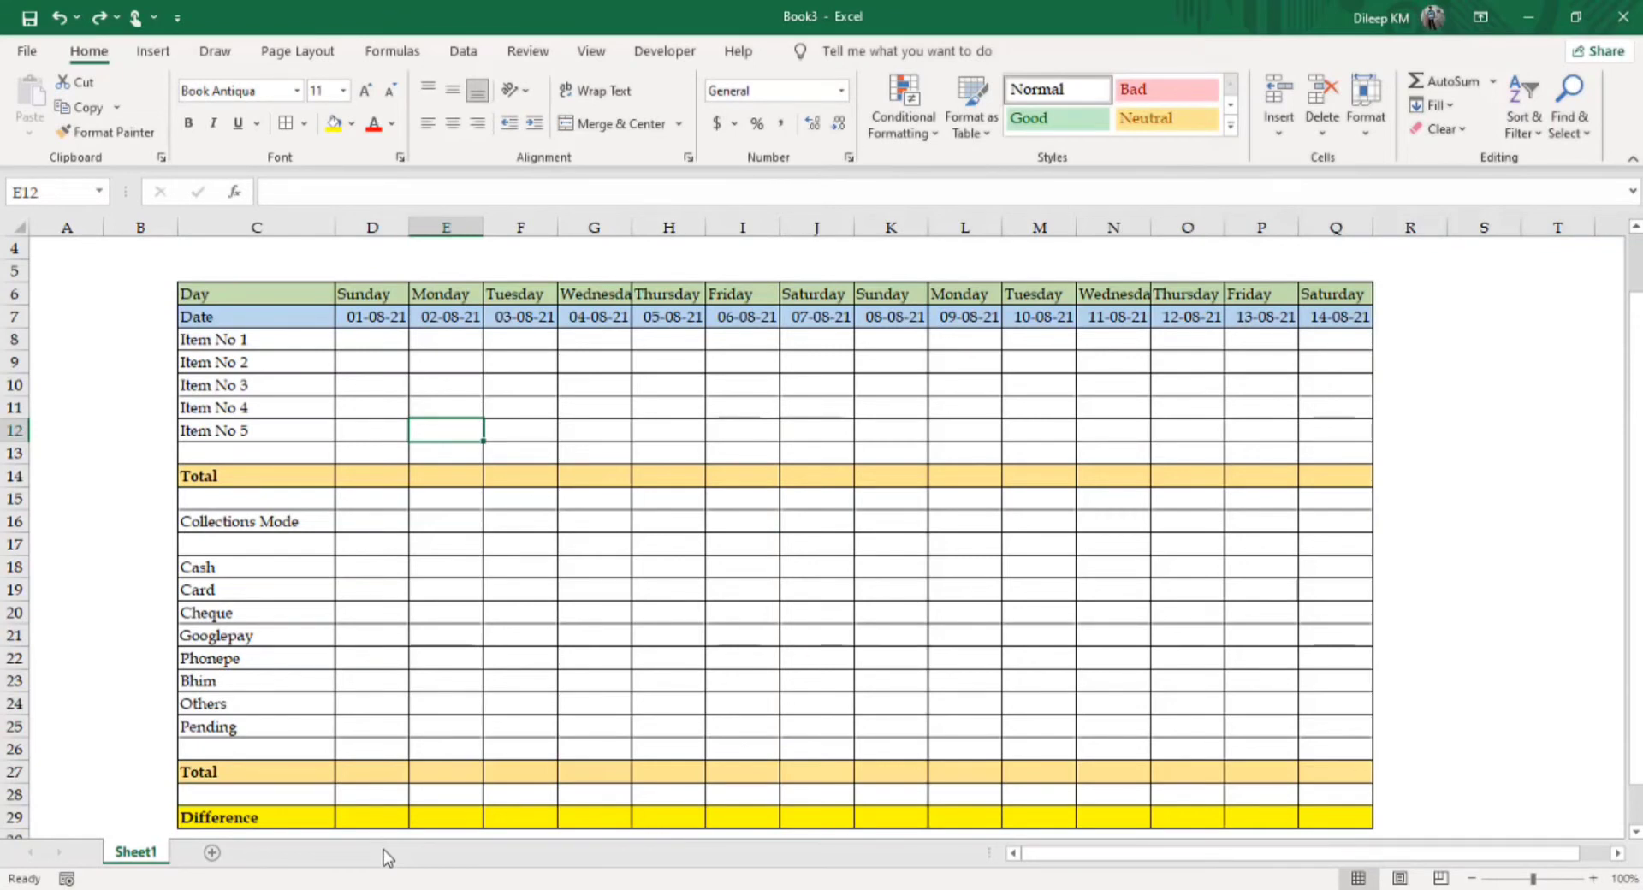
- Enter =SUM(D8:D12) in D14 to total Sunday's five items
key(Down)
key(Down)
key(Down)
key(Down)
key(Down)
key(Down)
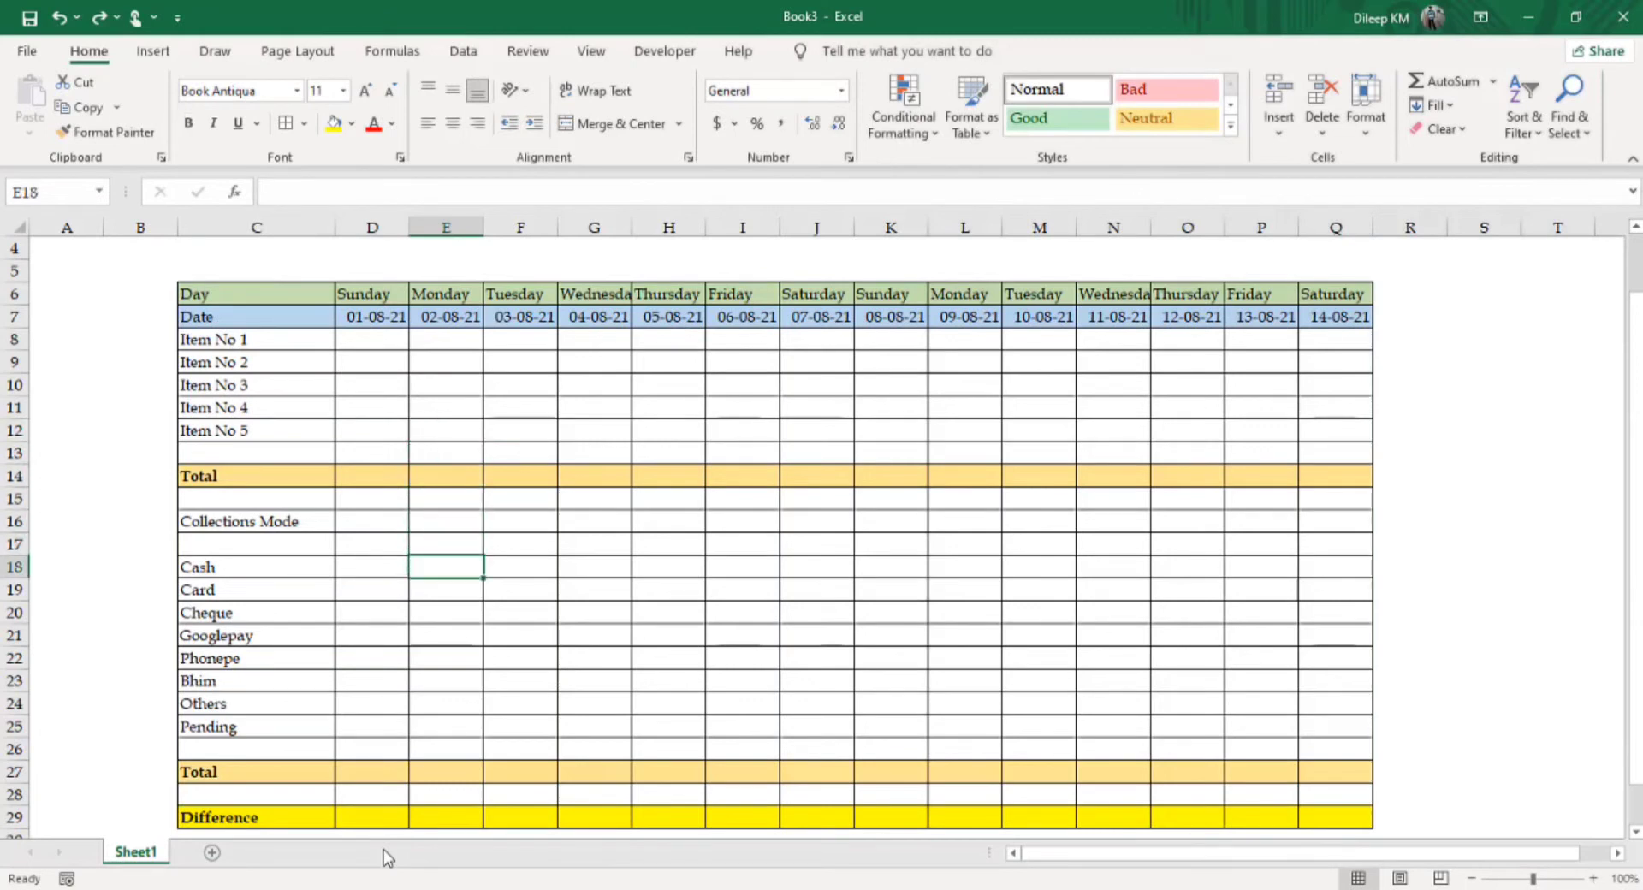
key(Up)
key(Up)
key(Up)
key(Up)
key(Left)
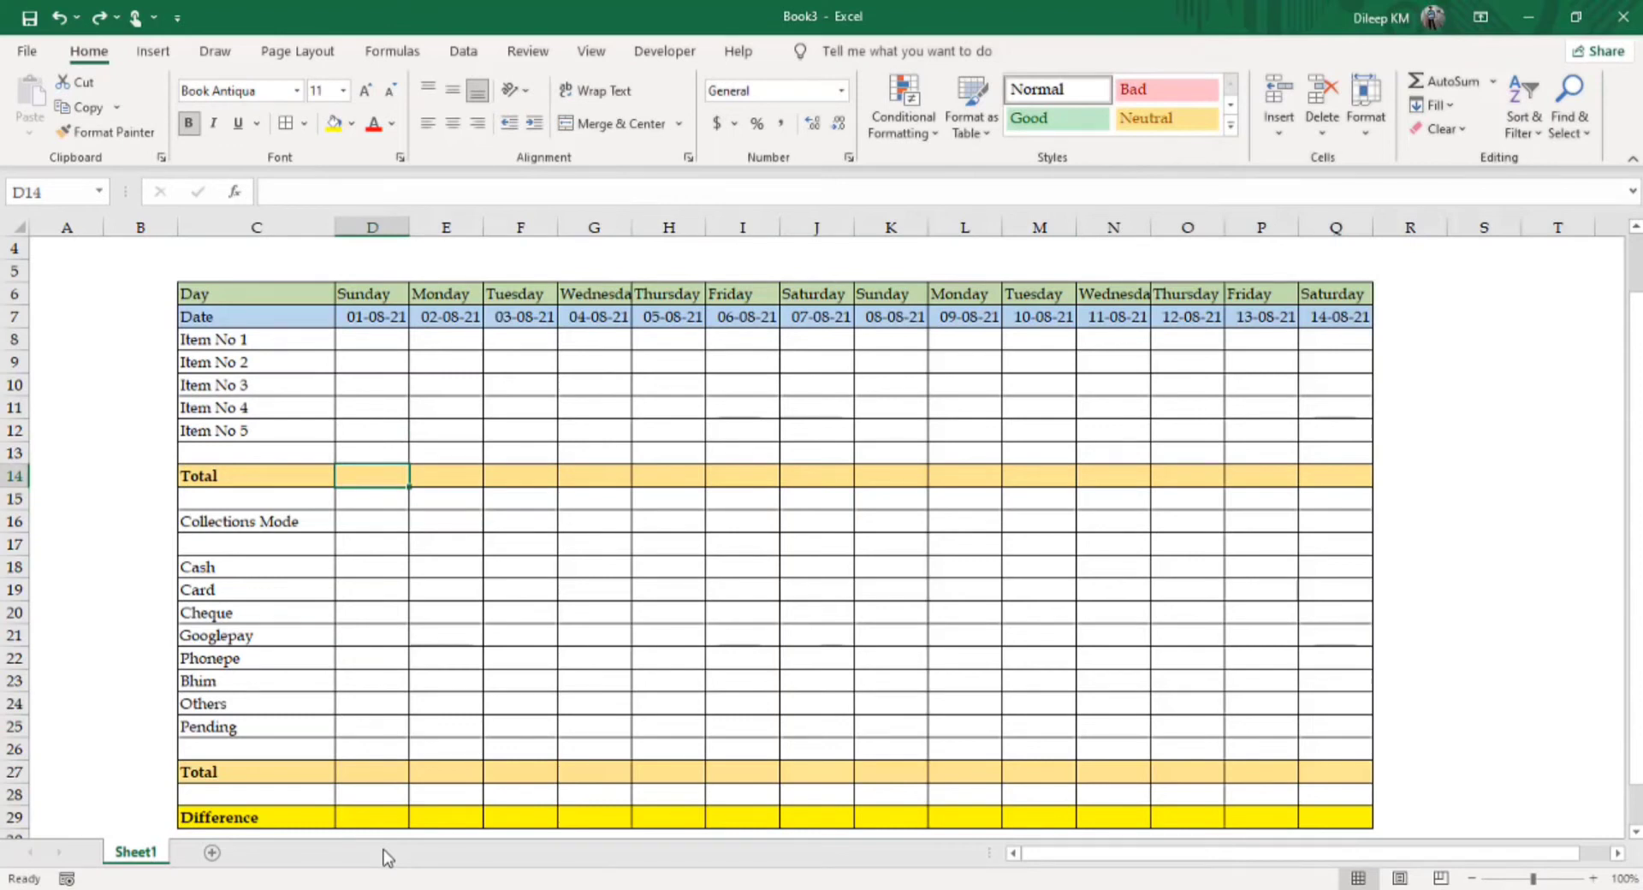
key(alt+equal)
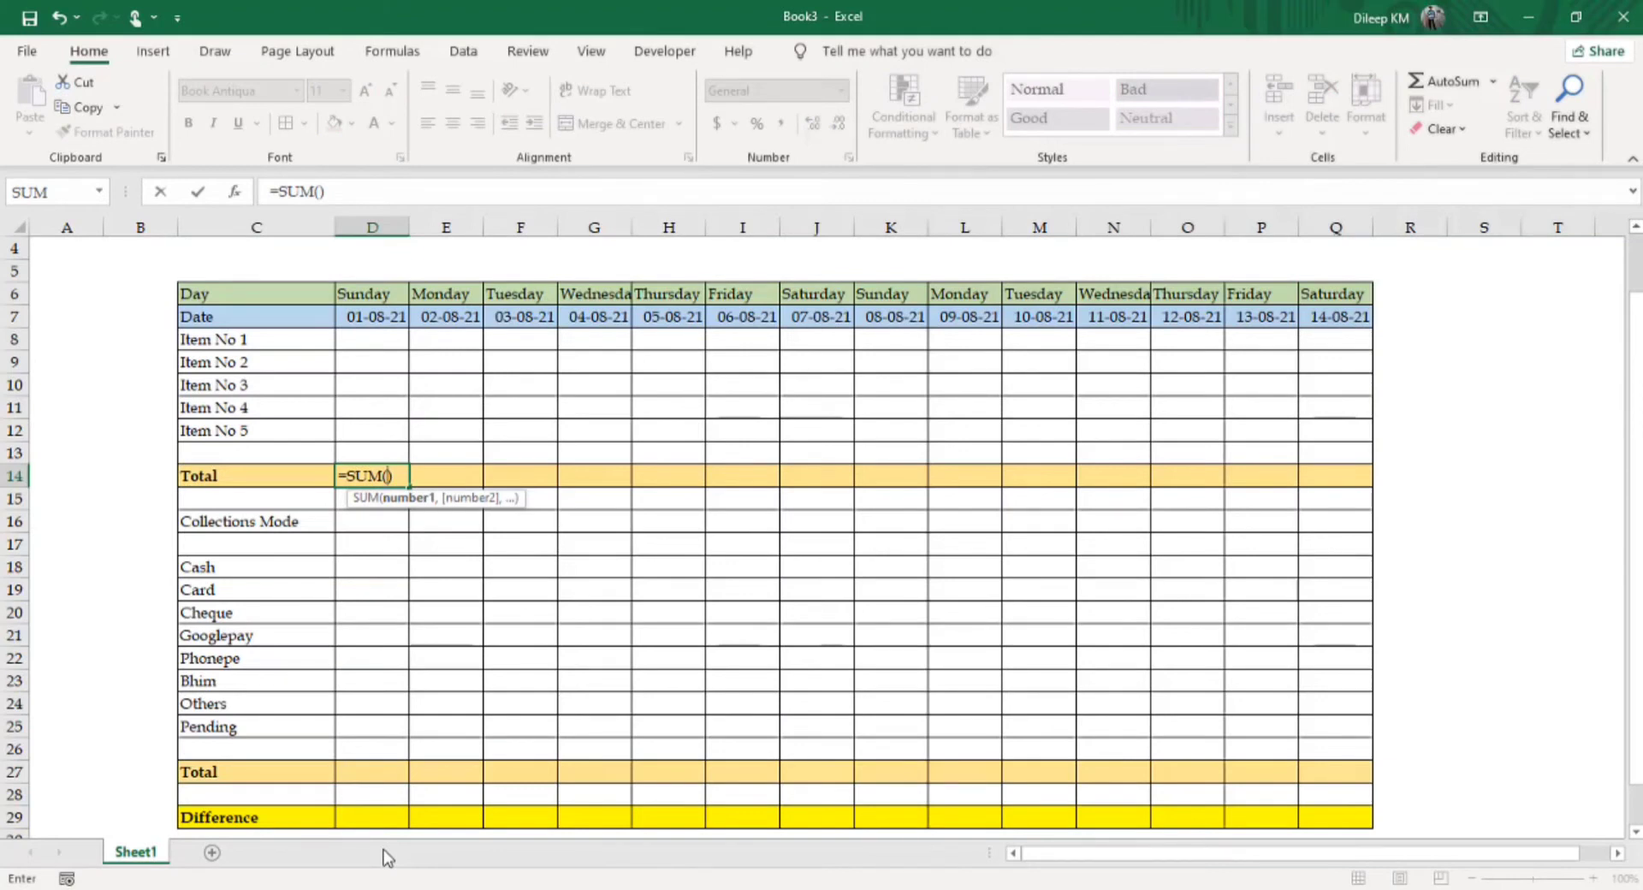
key(Up)
key(Up)
key(Up)
key(Up)
key(Up)
key(shift+Up)
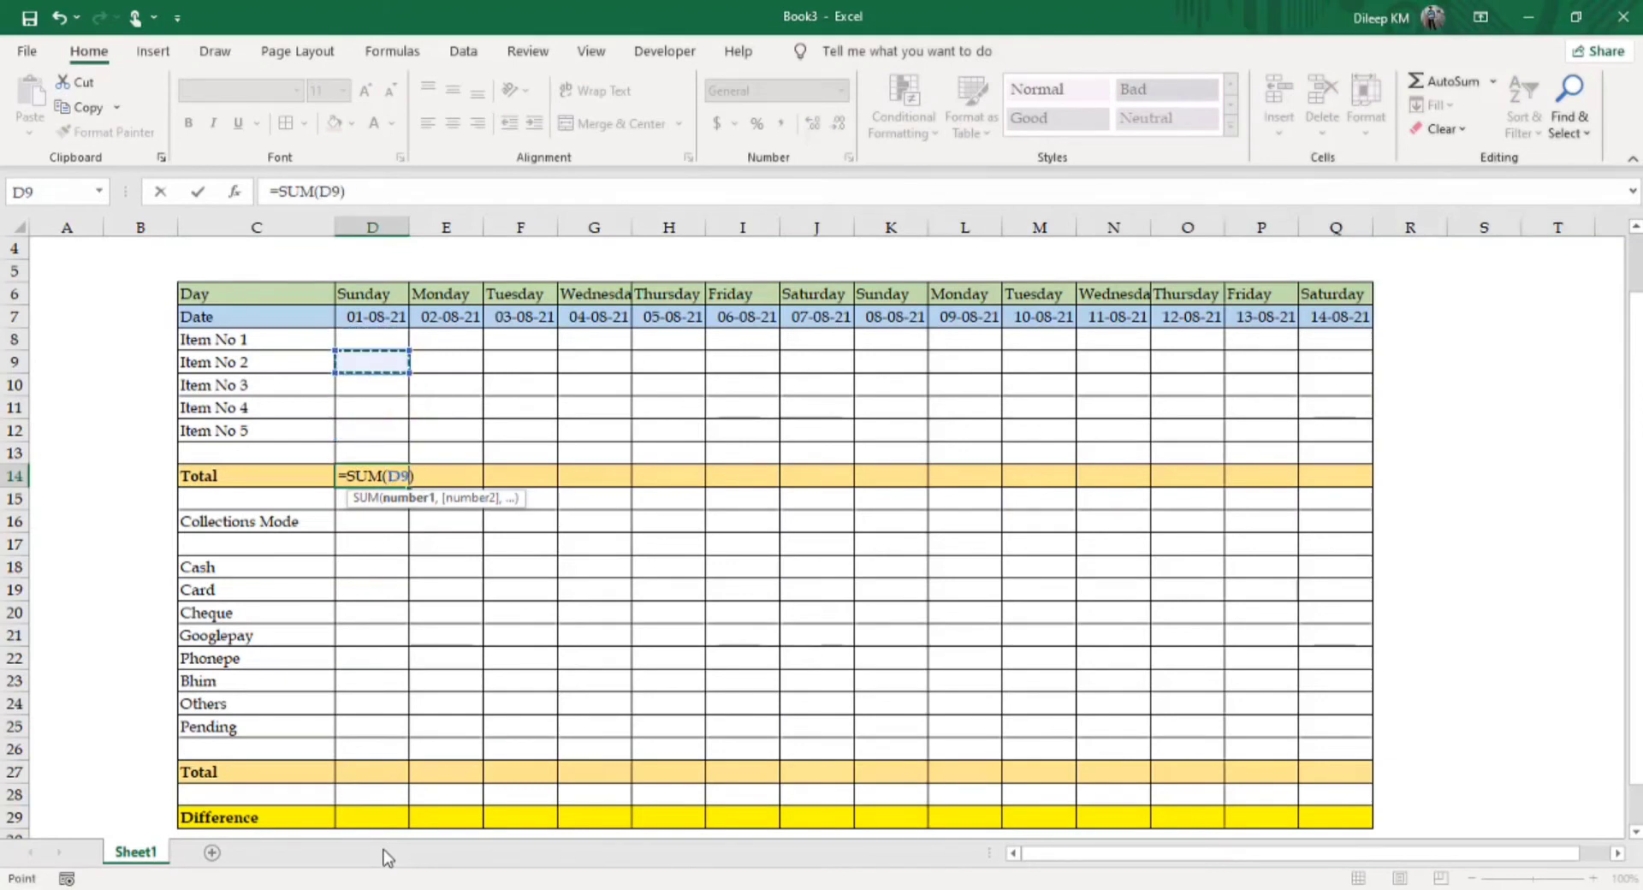
key(shift+Down)
key(shift+Down)
key(shift+Down)
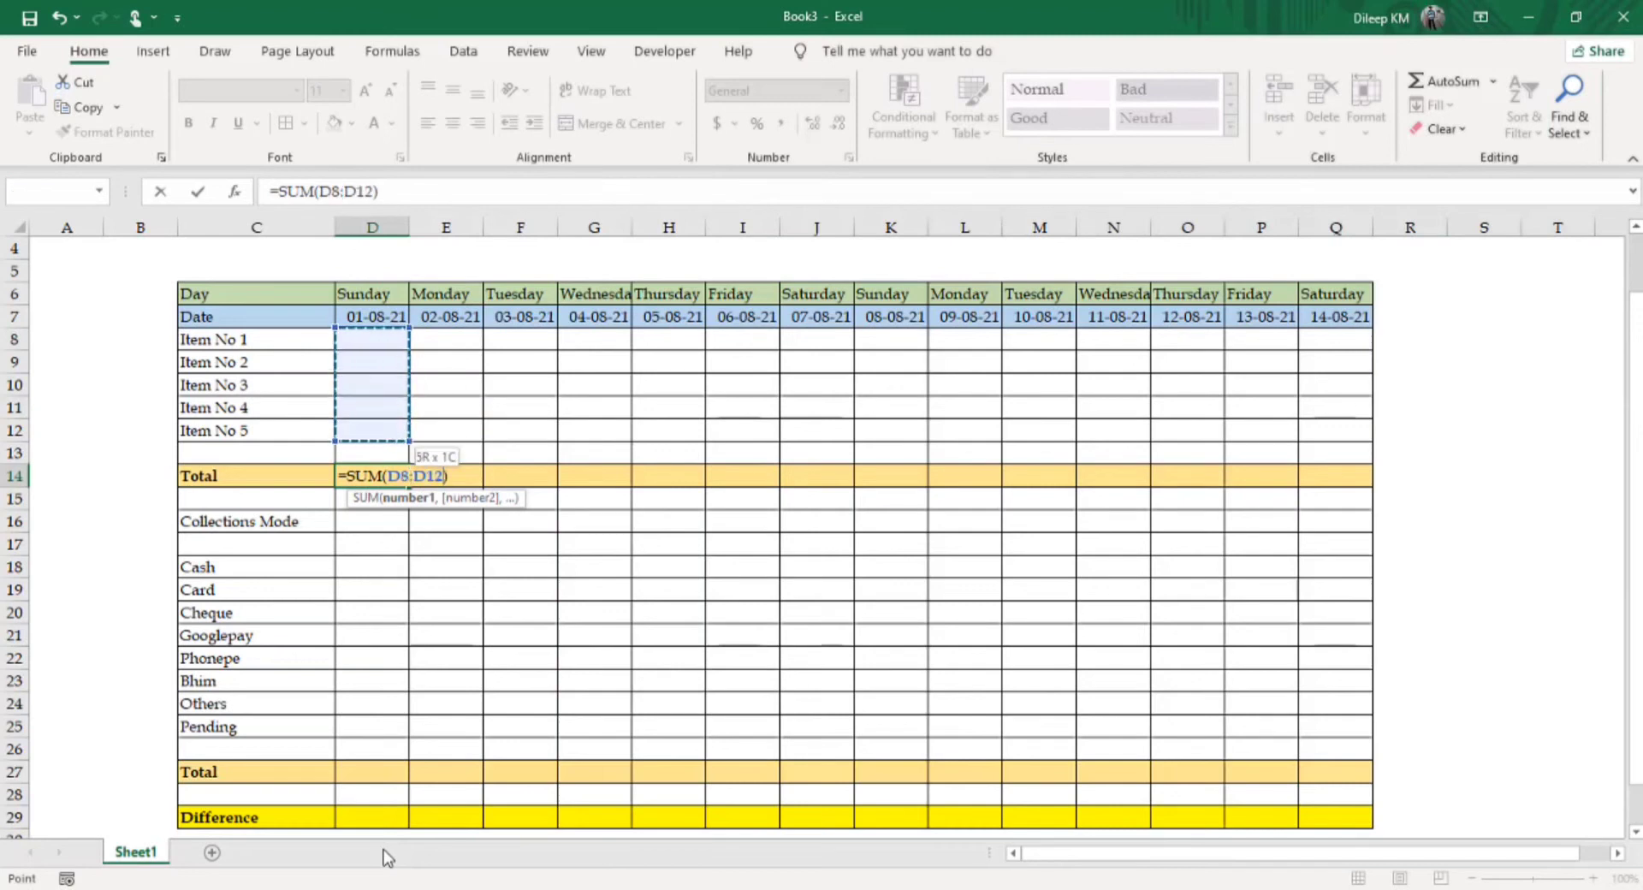
key(Return)
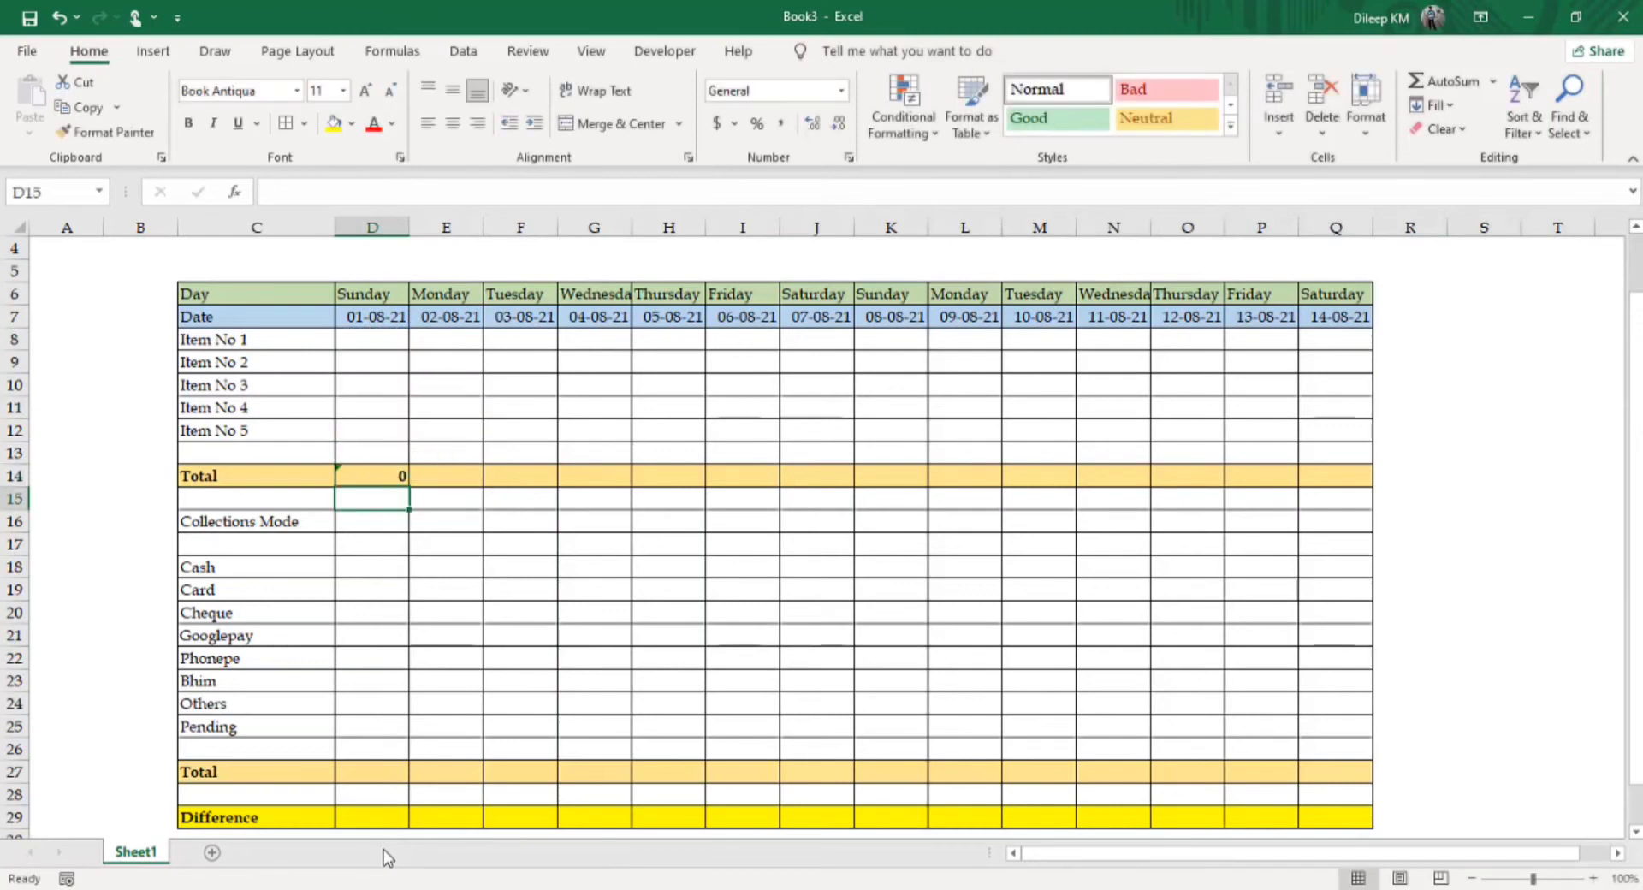
- Copy the D14 total formula across E14:Q14 so every date shows 0
key(Up)
key(ctrl+c)
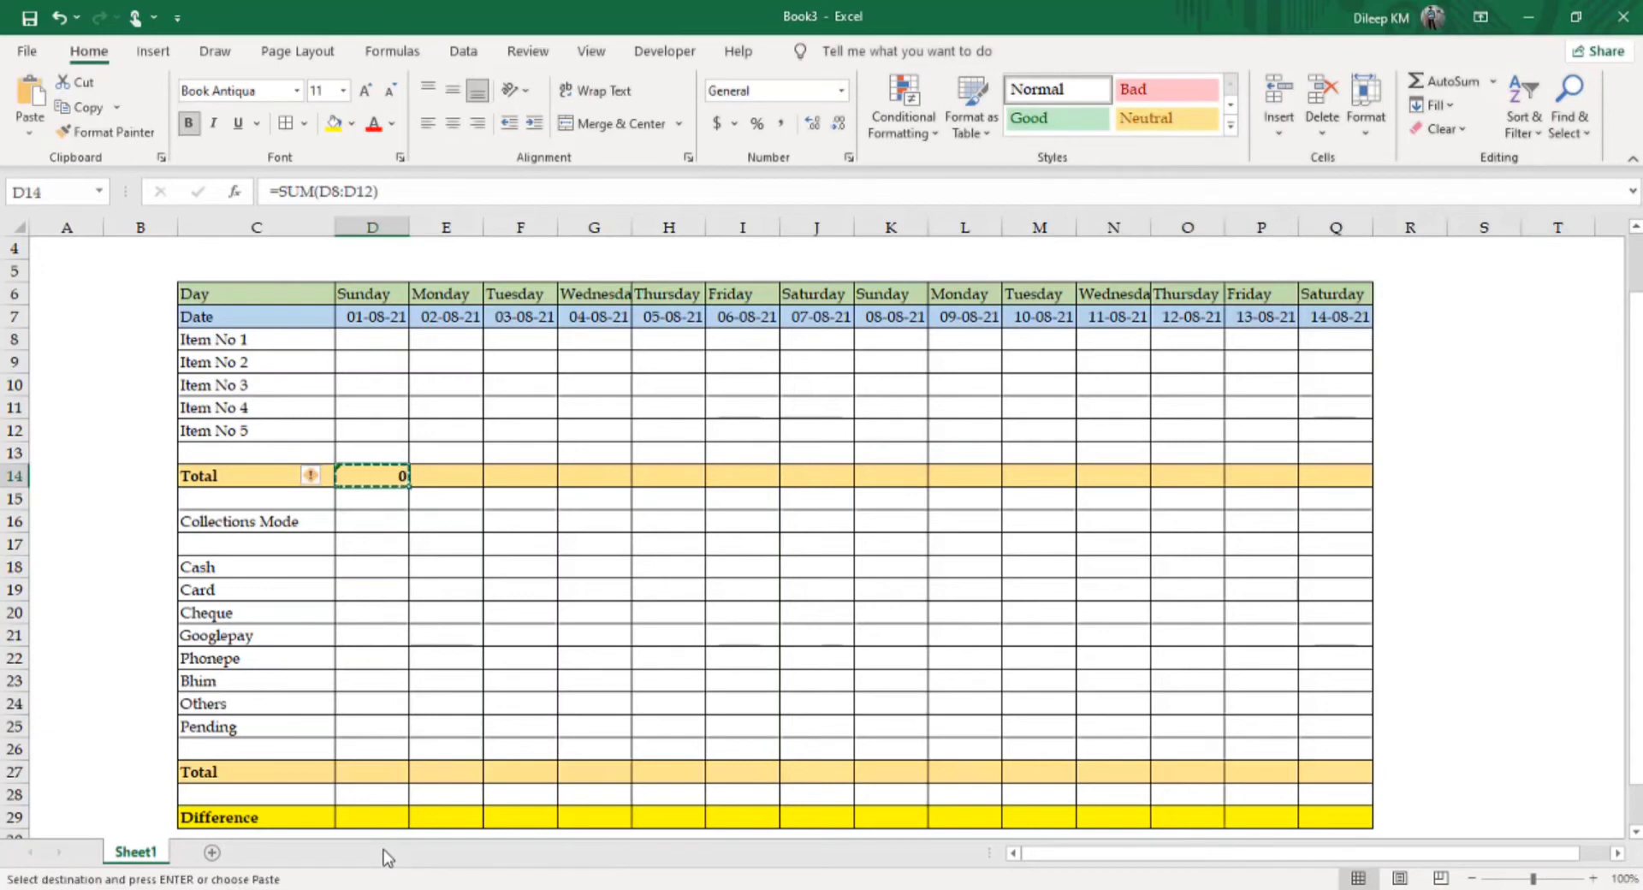
key(shift+Right)
key(shift+Right)
key(shift+Right)
key(shift+Right)
key(shift+Right)
key(shift+Right)
key(shift+Right)
key(shift+Right)
key(shift+Right)
key(shift+Right)
key(shift+Right)
key(shift+Right)
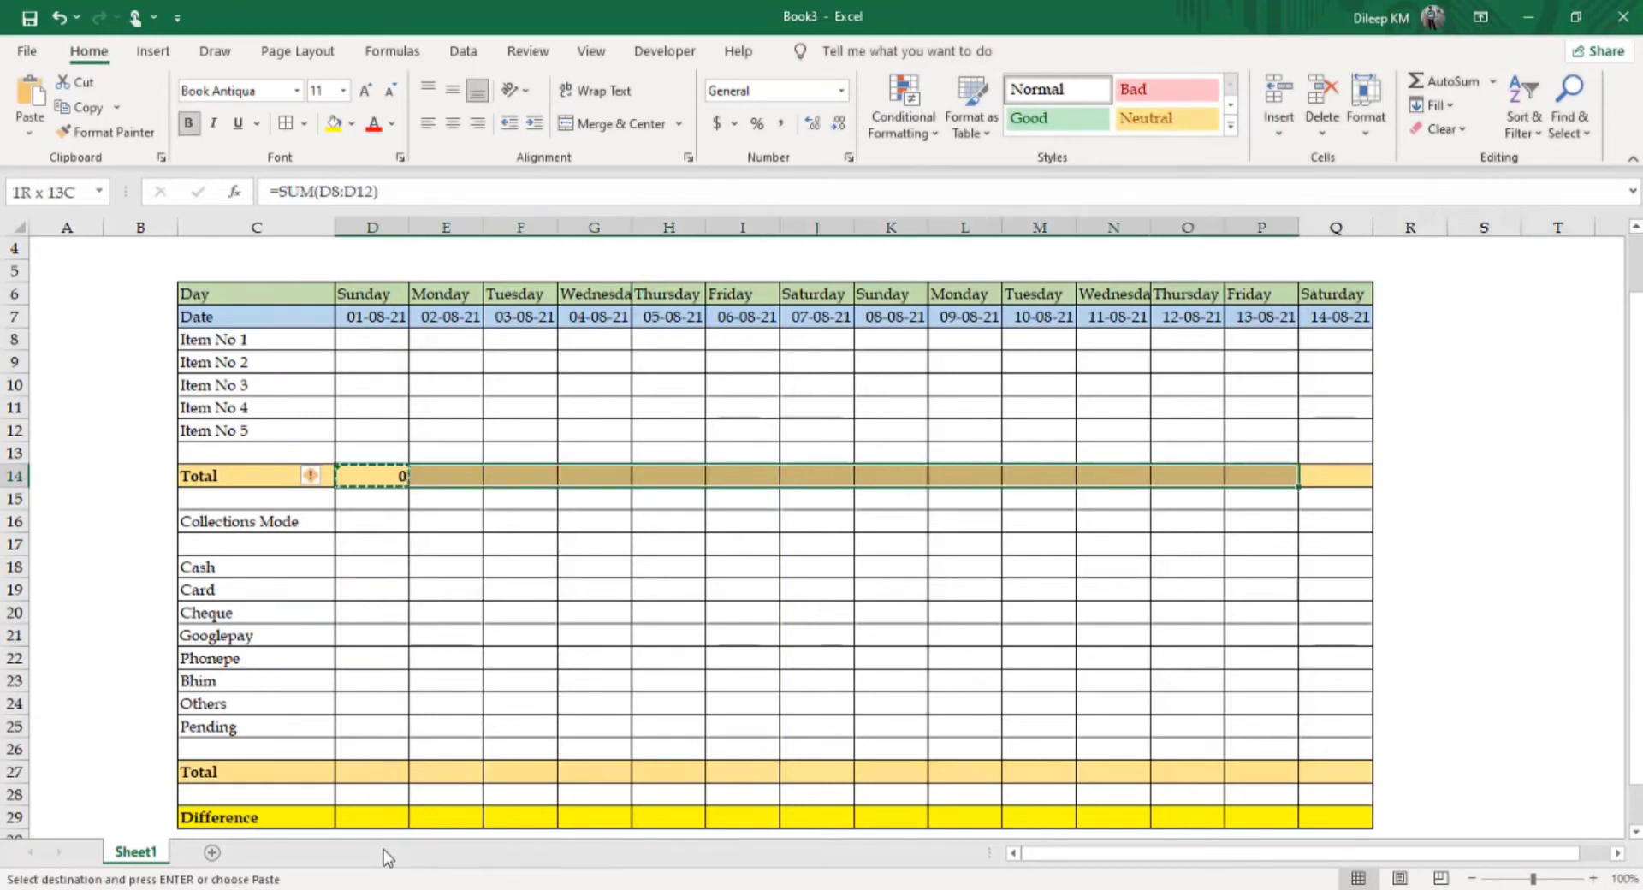
key(shift+Right)
key(shift+Right)
key(shift+Left)
key(Return)
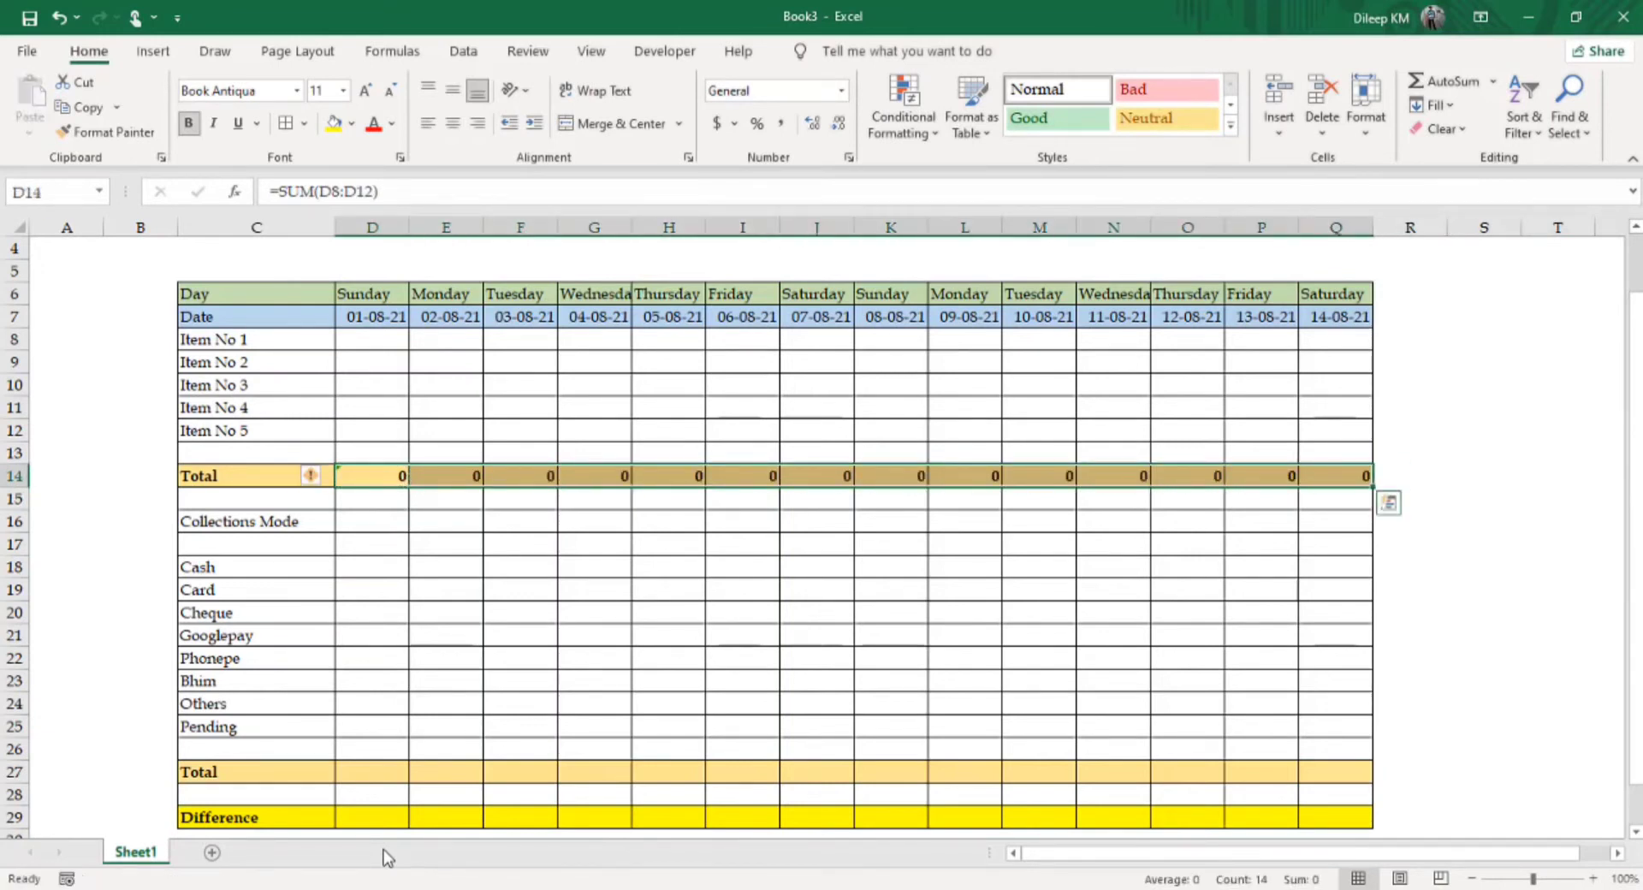
key(Down)
key(Down)
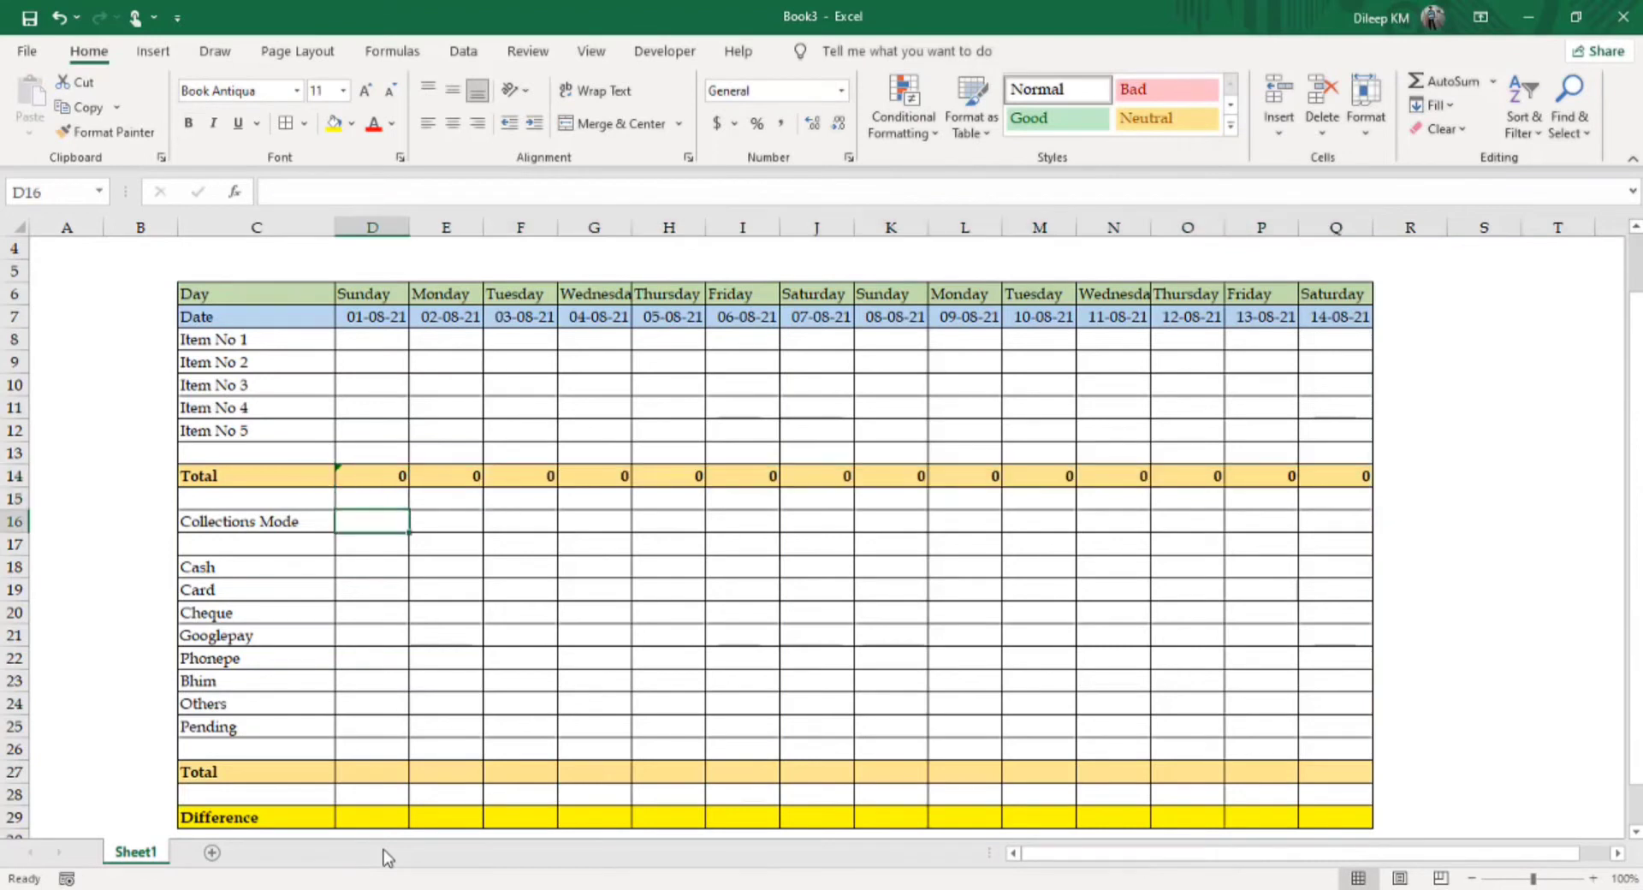
key(Up)
key(Up)
key(Up)
key(Down)
key(Down)
key(Up)
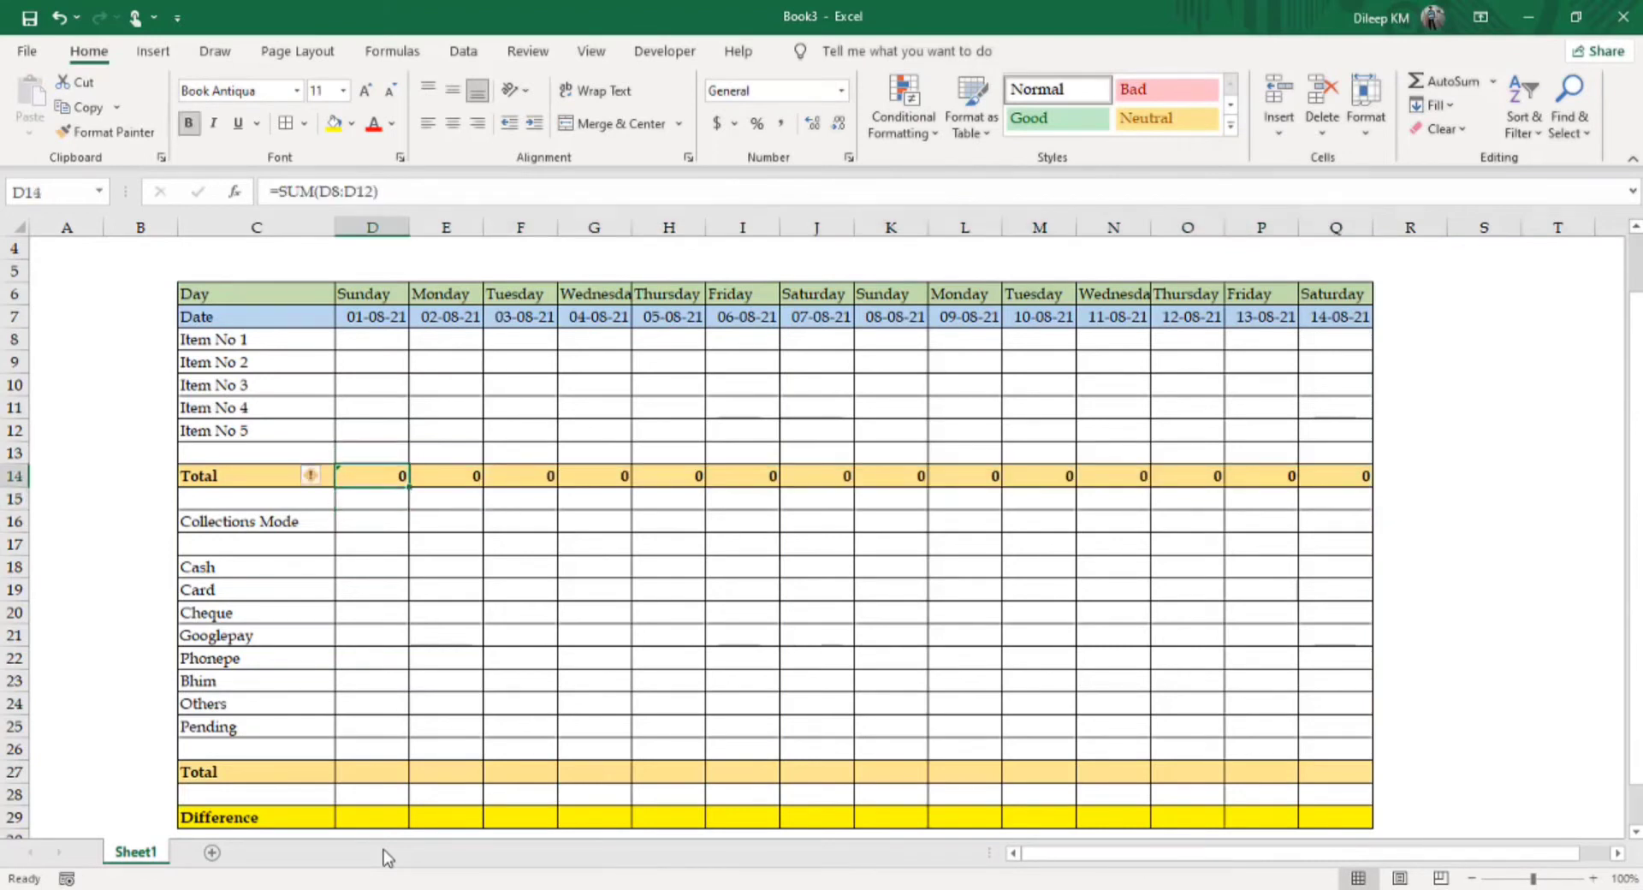
key(Down)
key(Down)
key(Down)
key(Down)
key(Down)
key(Down)
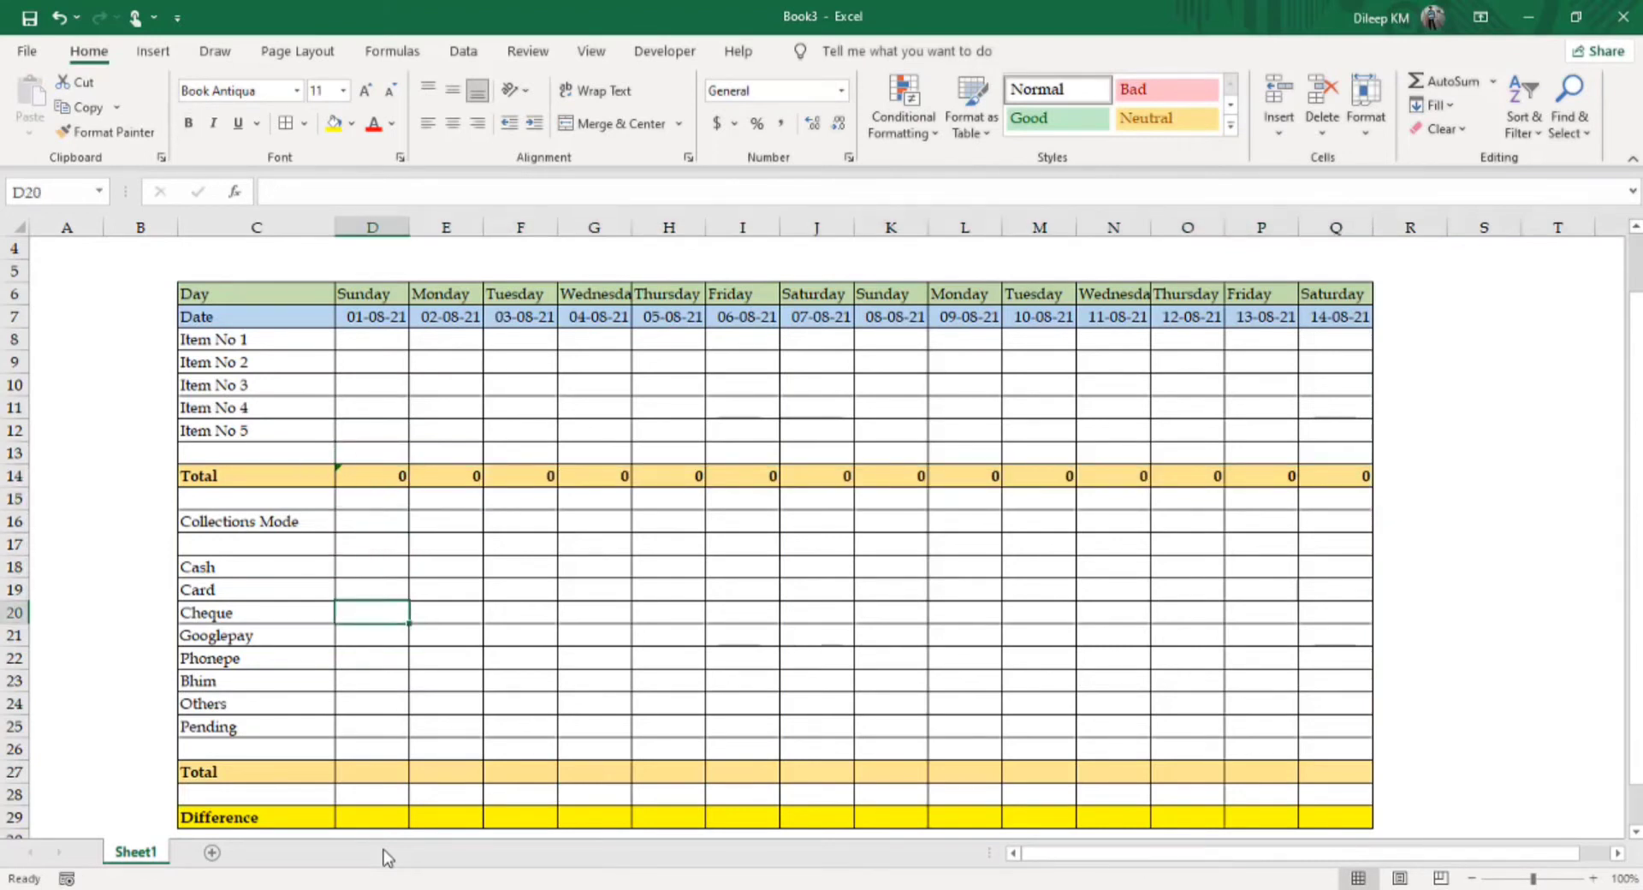
key(Down)
key(Down)
key(Down)
key(Down)
key(Down)
key(Down)
key(Up)
- Enter =SUM(D18:D25) in D27 to total the Cash through Pending collection rows
key(Up)
key(Up)
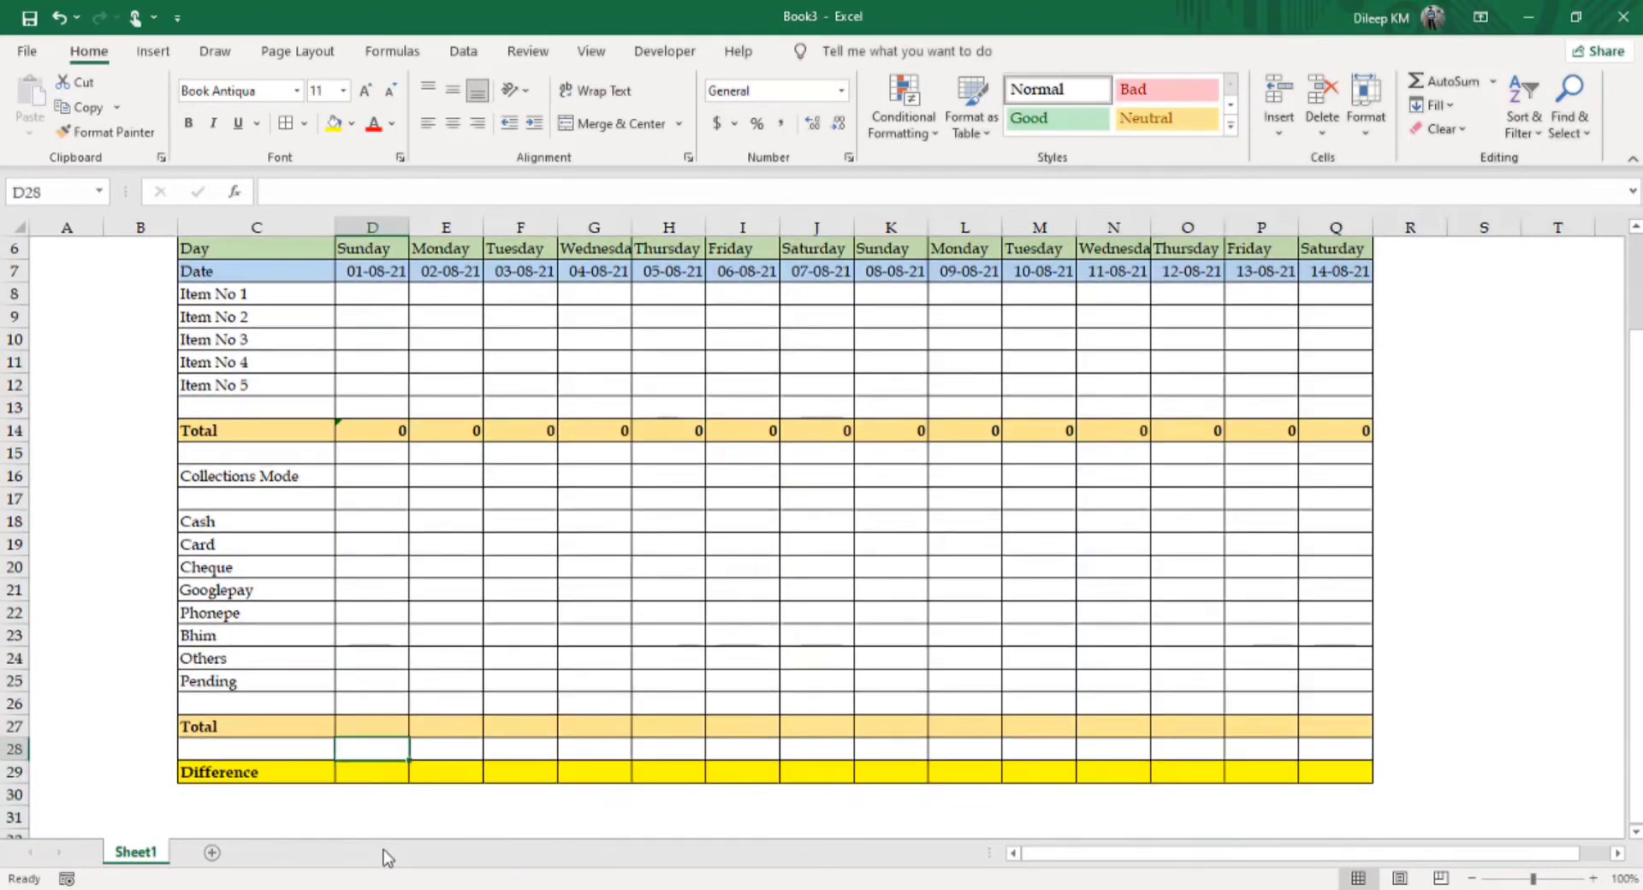
key(Up)
text(=SUM()
key(ctrl+Up)
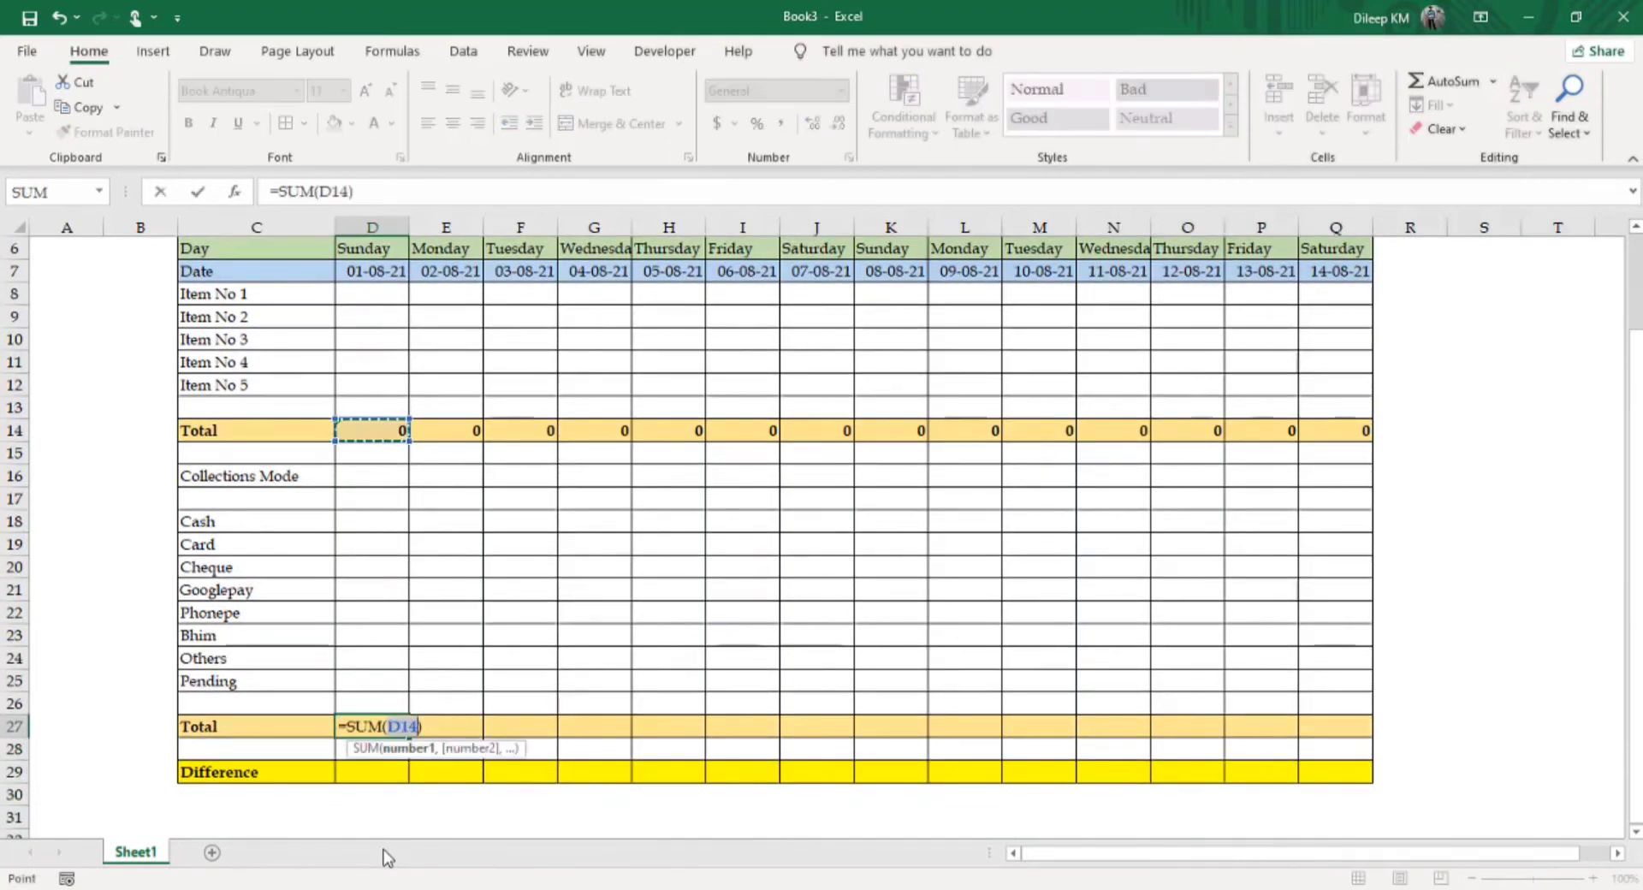
key(Down)
key(Down)
key(Down)
key(Down)
key(shift+Down)
key(shift+Down)
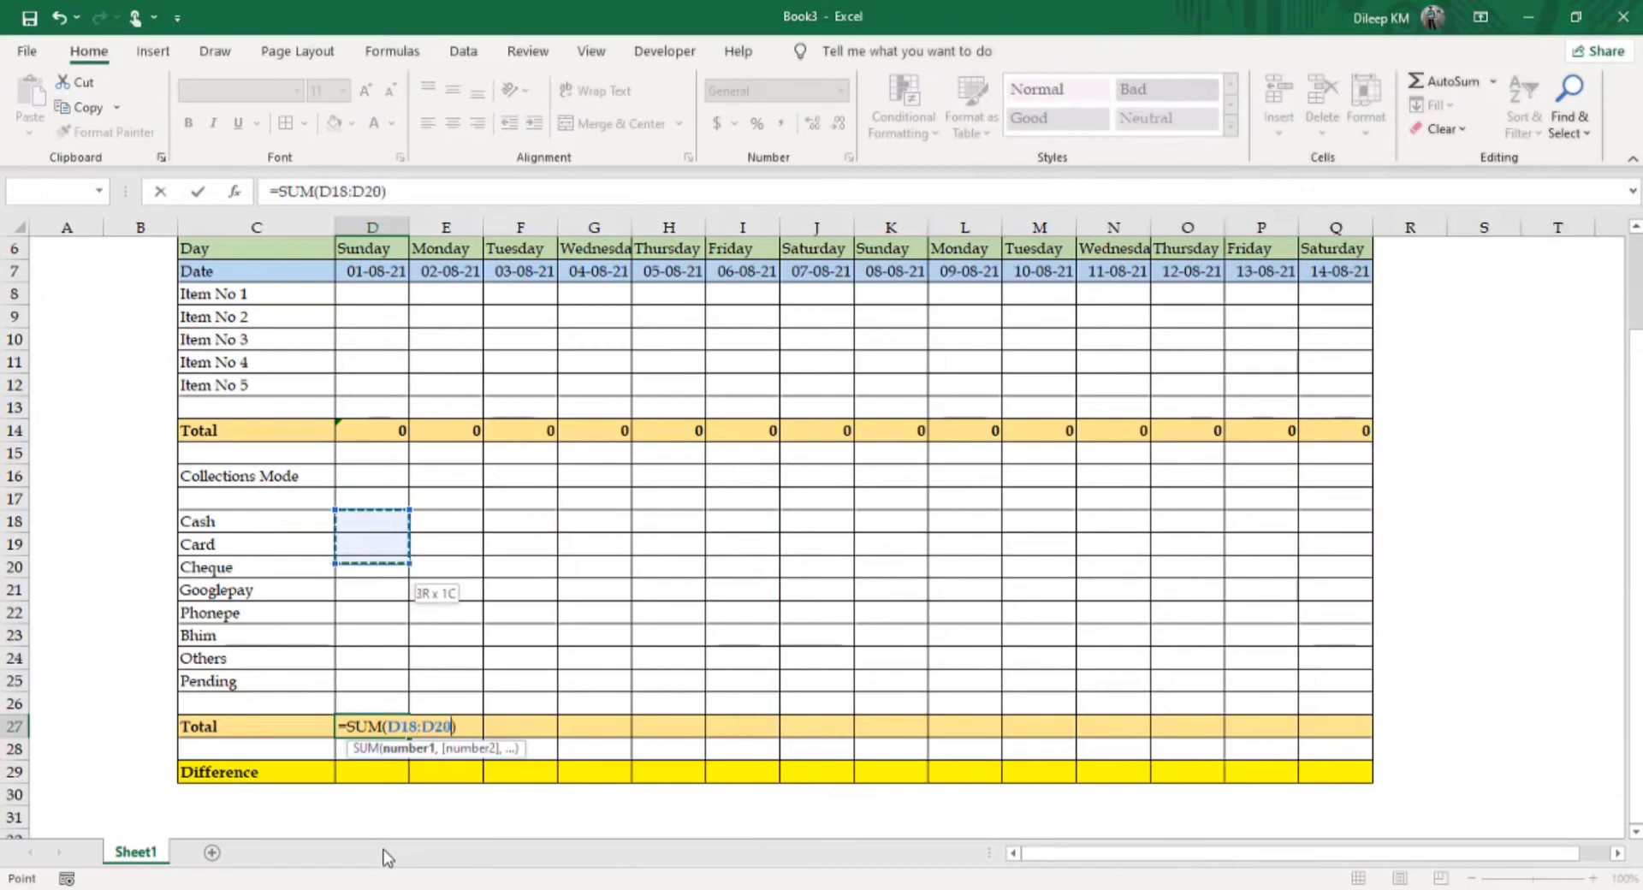
key(shift+Down)
key(shift+Down)
key(shift+Down)
key(shift+Down)
key(shift+Down)
key(ctrl+Return)
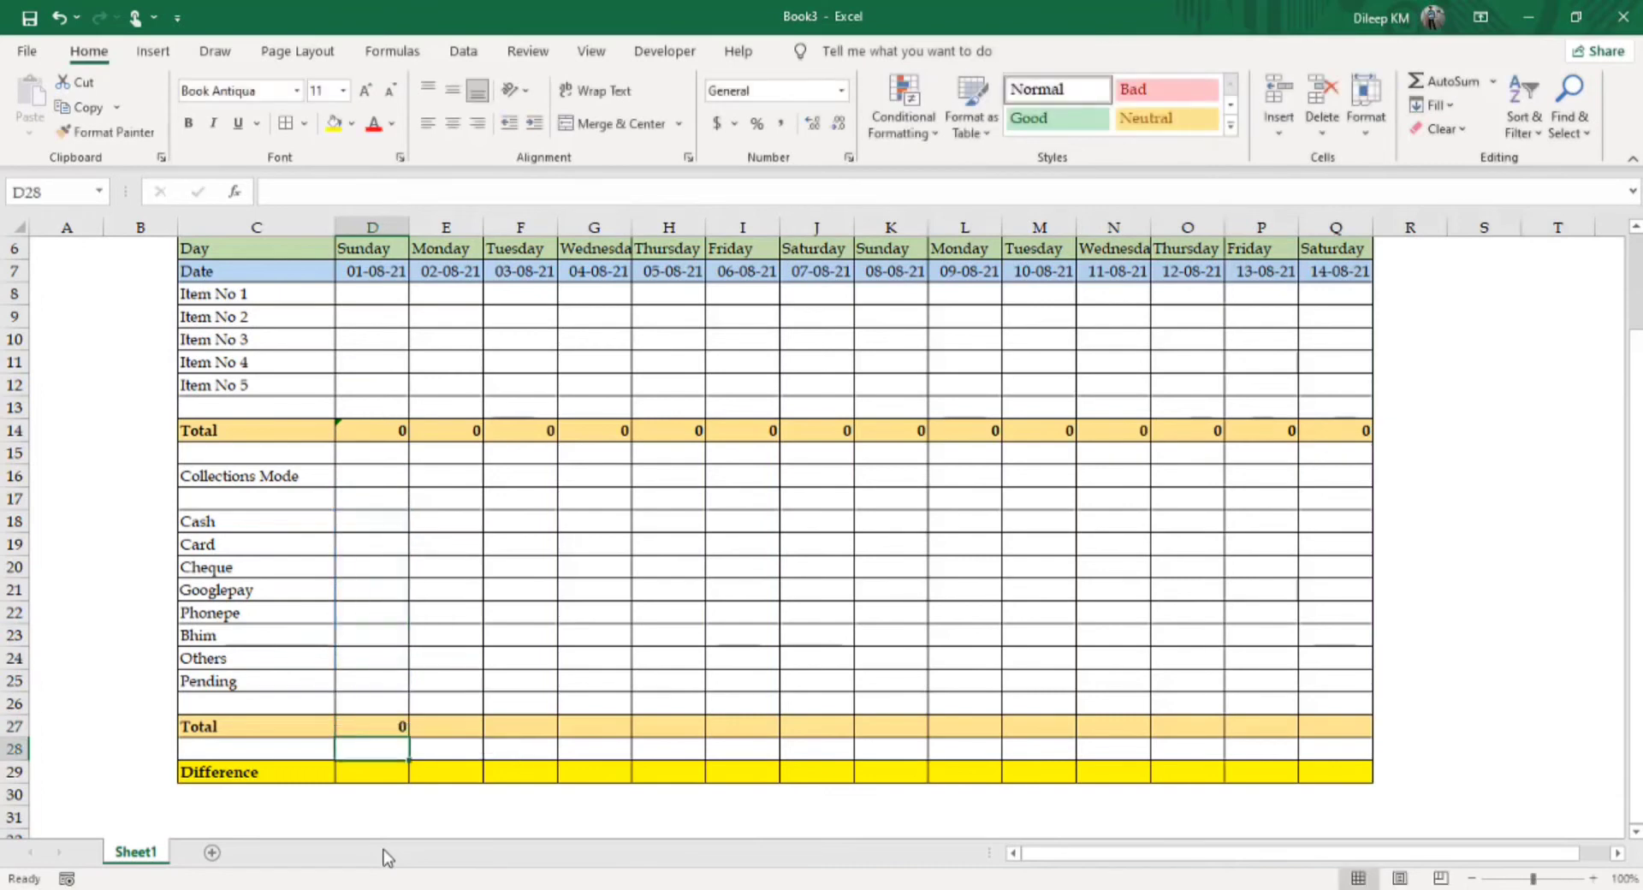
- Copy the collections total formula across E27:Q27 so every day shows 0
key(ctrl+c)
key(shift+Right)
key(shift+Right)
key(shift+Right)
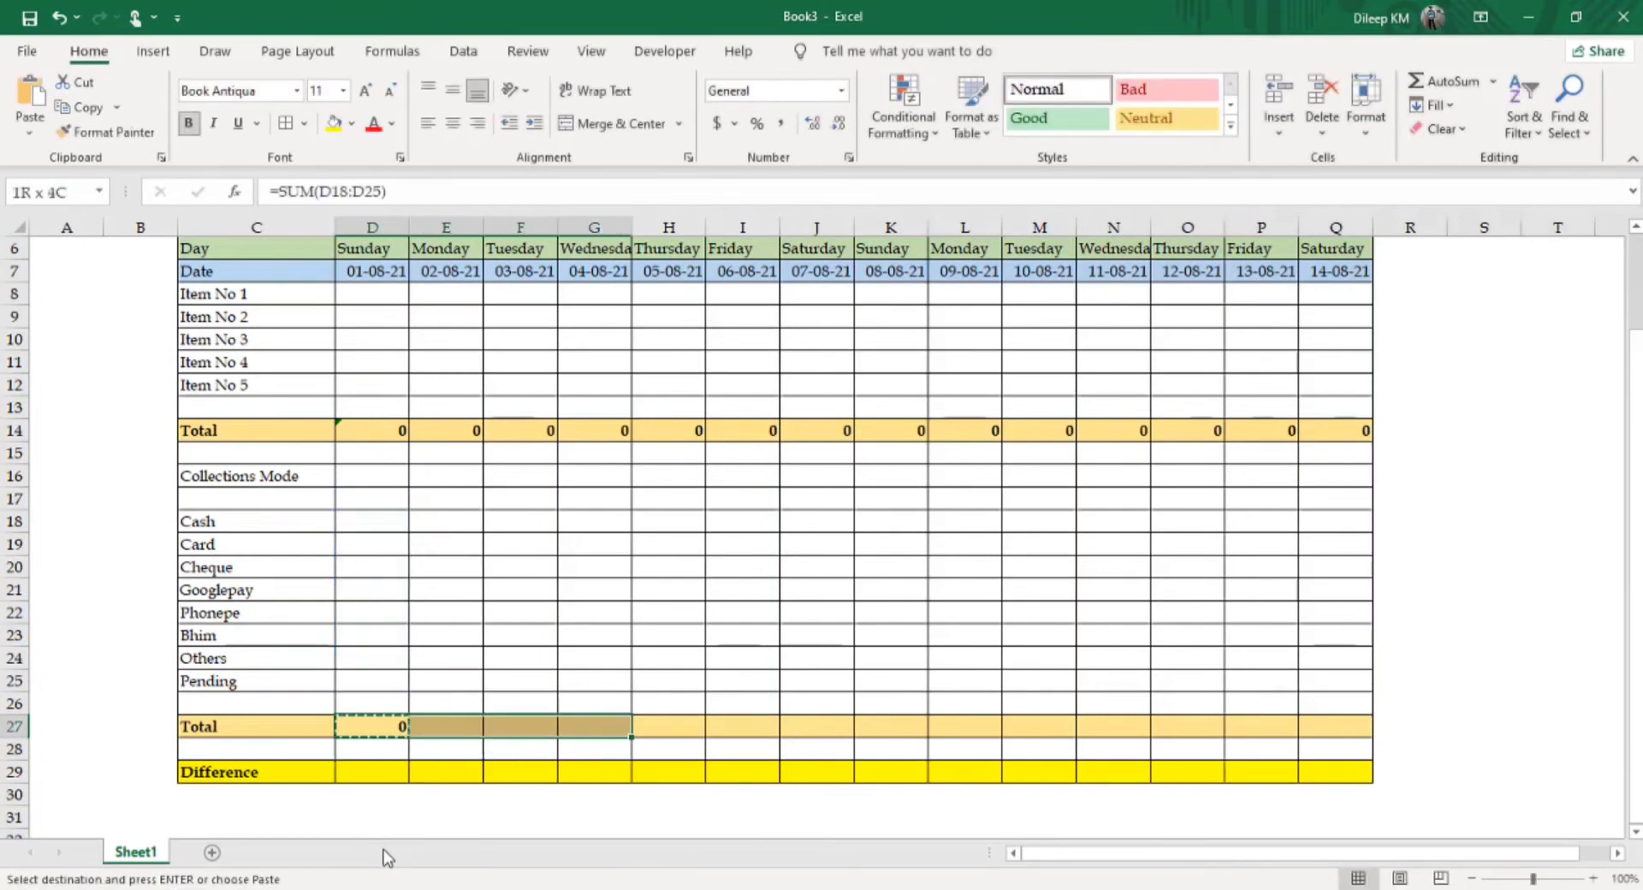
key(shift+Right)
key(shift+Right)
key(shift+Right)
key(shift+Right)
key(shift+Right)
key(shift+Right)
key(Return)
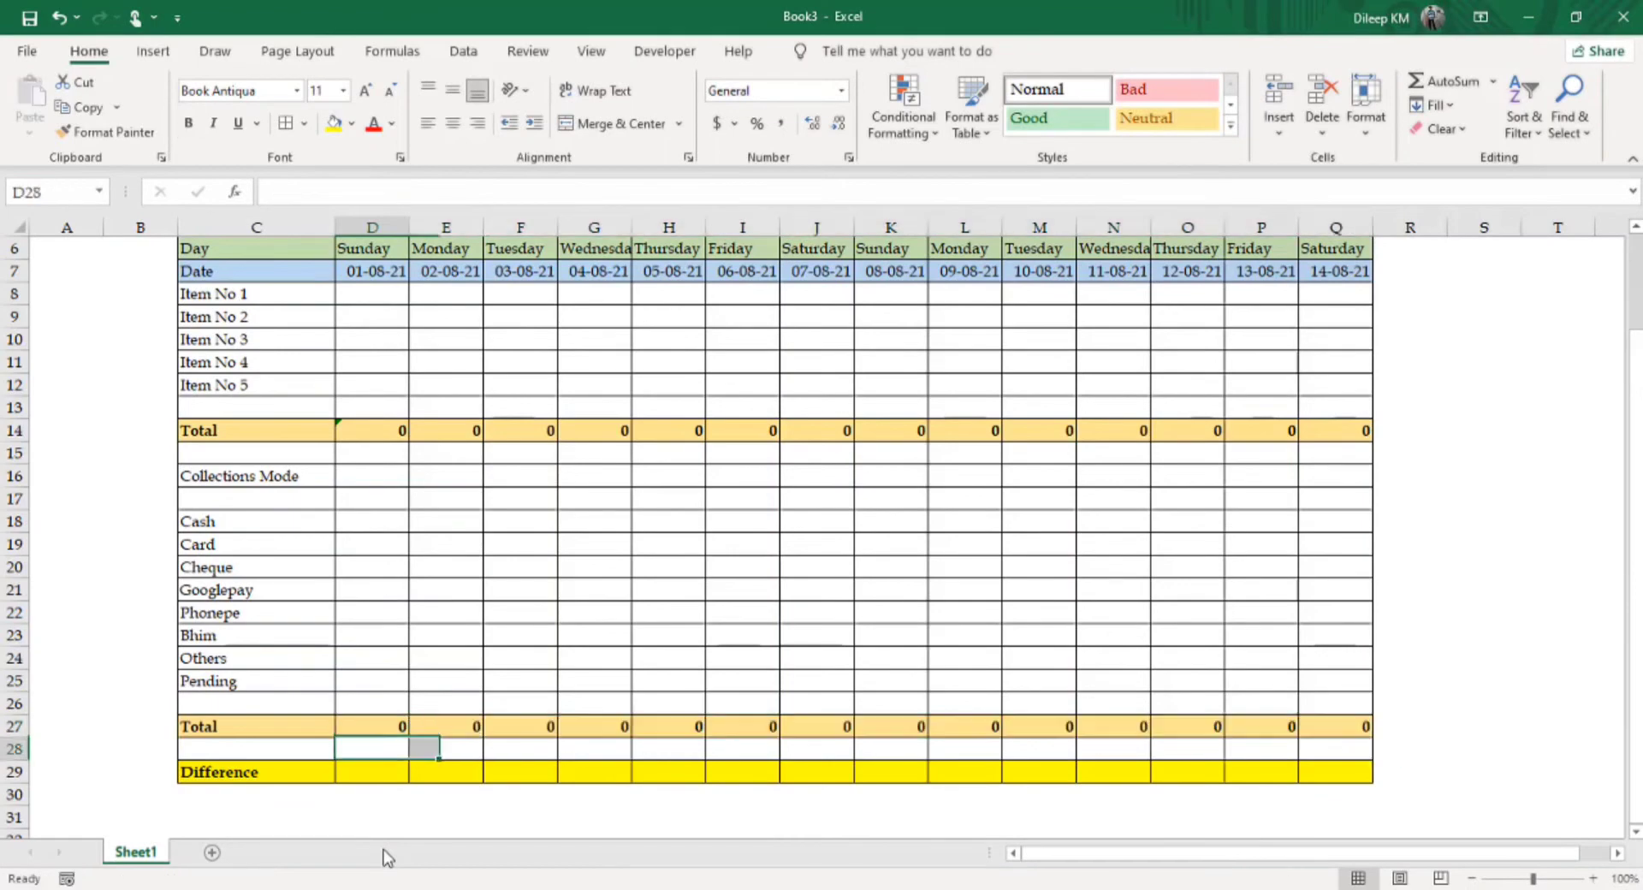
key(Down)
key(Down)
key(Up)
key(Up)
key(Up)
- Delete the two empty rows 1–2 at the top of the sheet
key(Up)
key(Up)
key(Up)
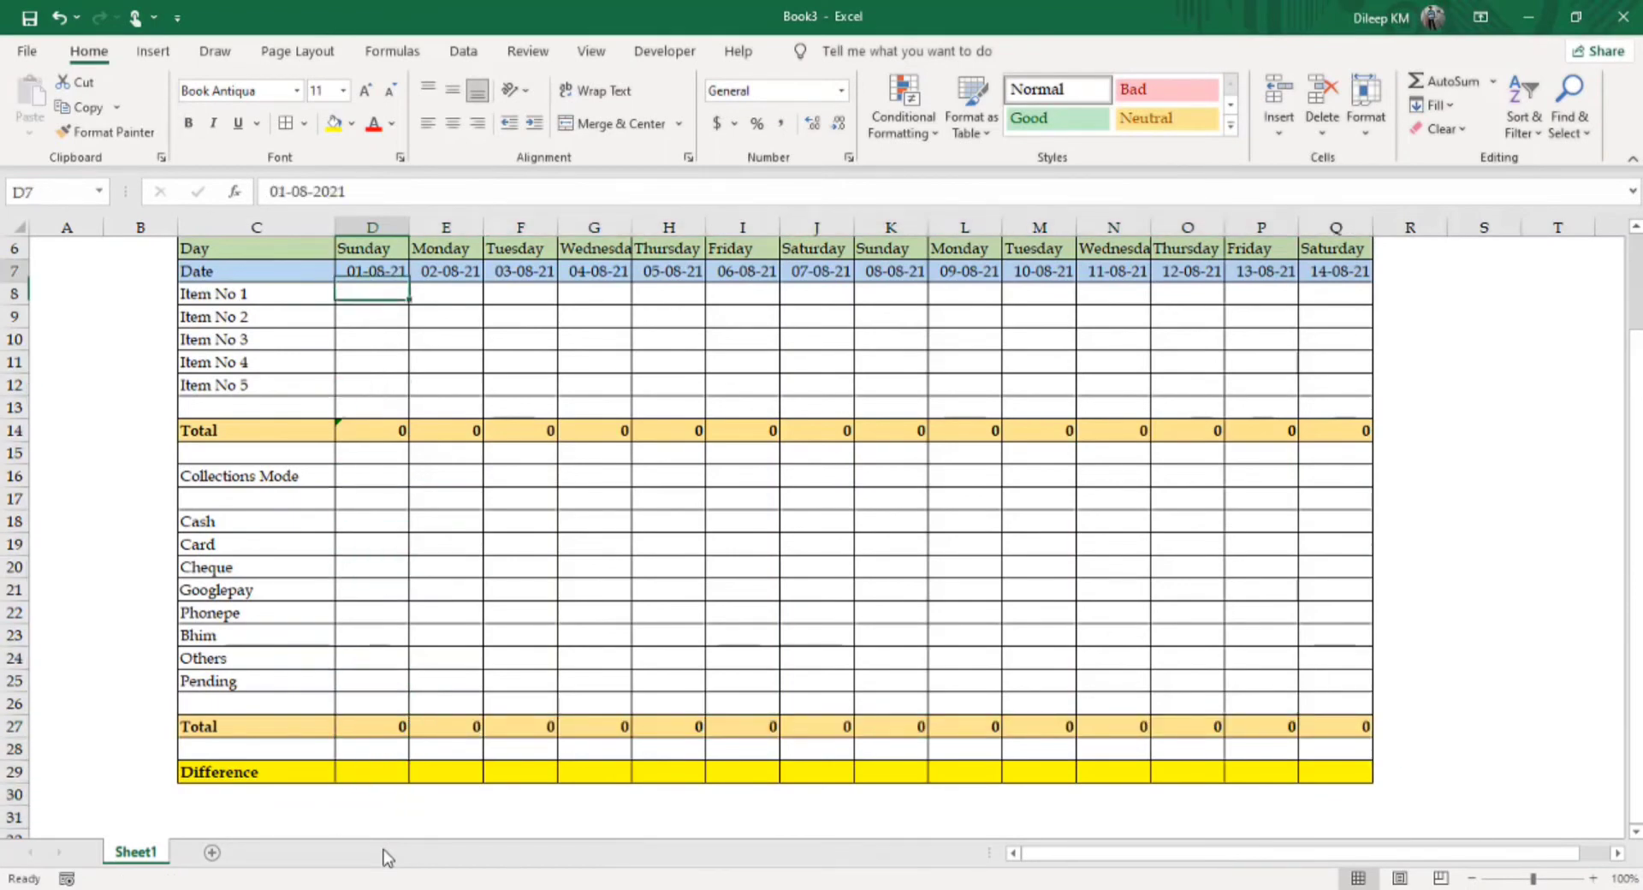
key(Up)
key(Up)
key(Up)
key(Down)
key(Down)
key(Down)
key(Down)
key(Down)
key(Down)
key(Down)
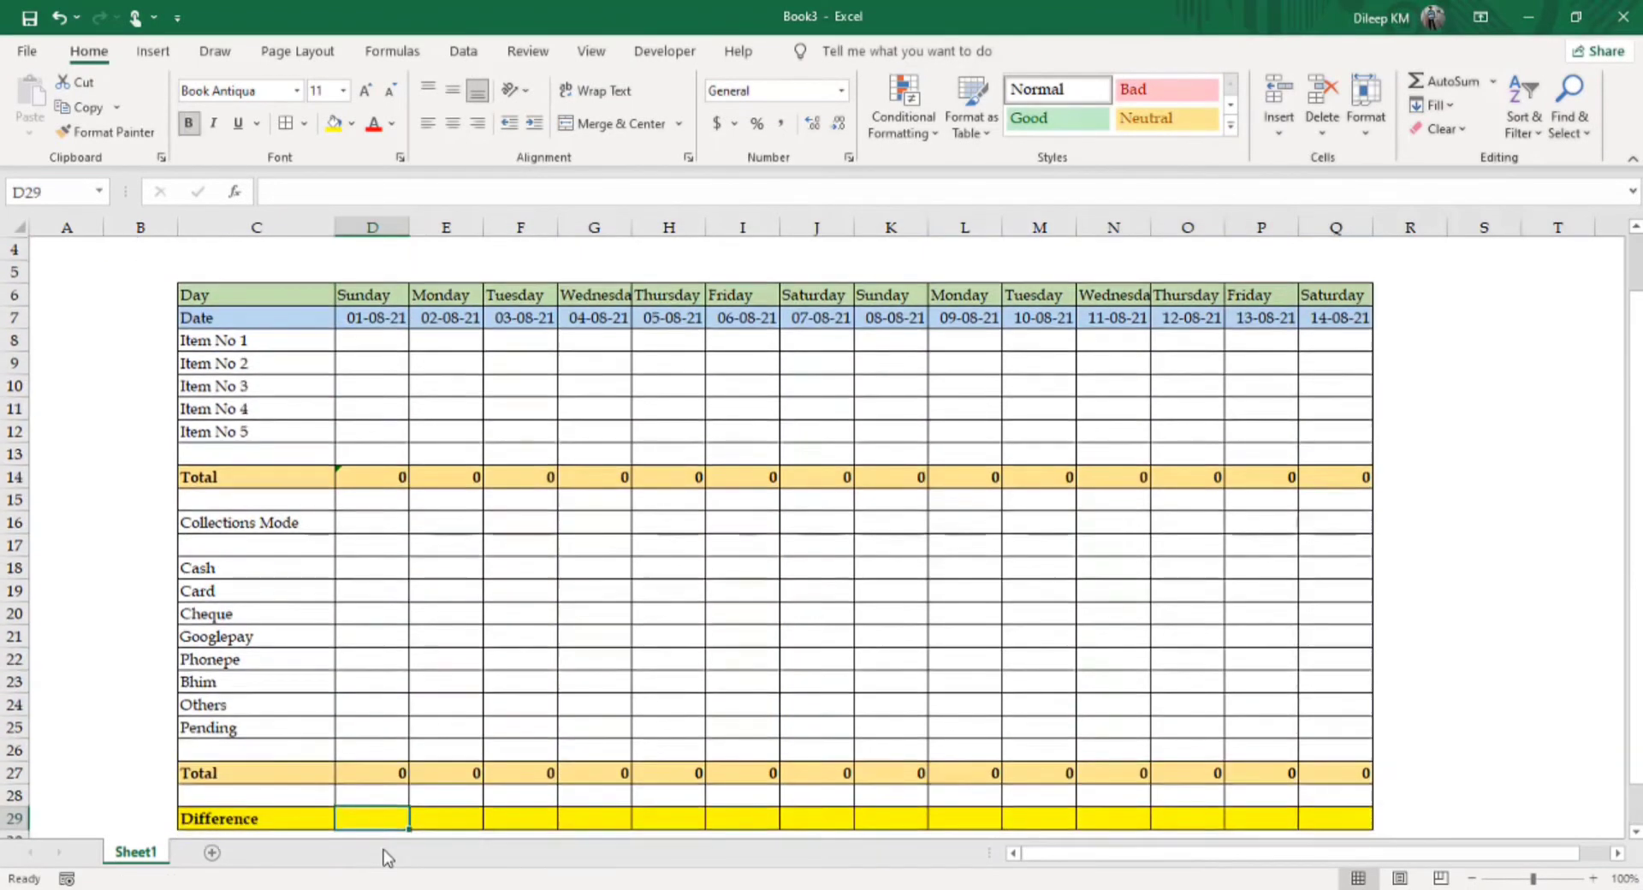
key(Down)
key(Up)
key(Up)
key(Up)
key(Up)
key(Up)
key(Up)
key(Up)
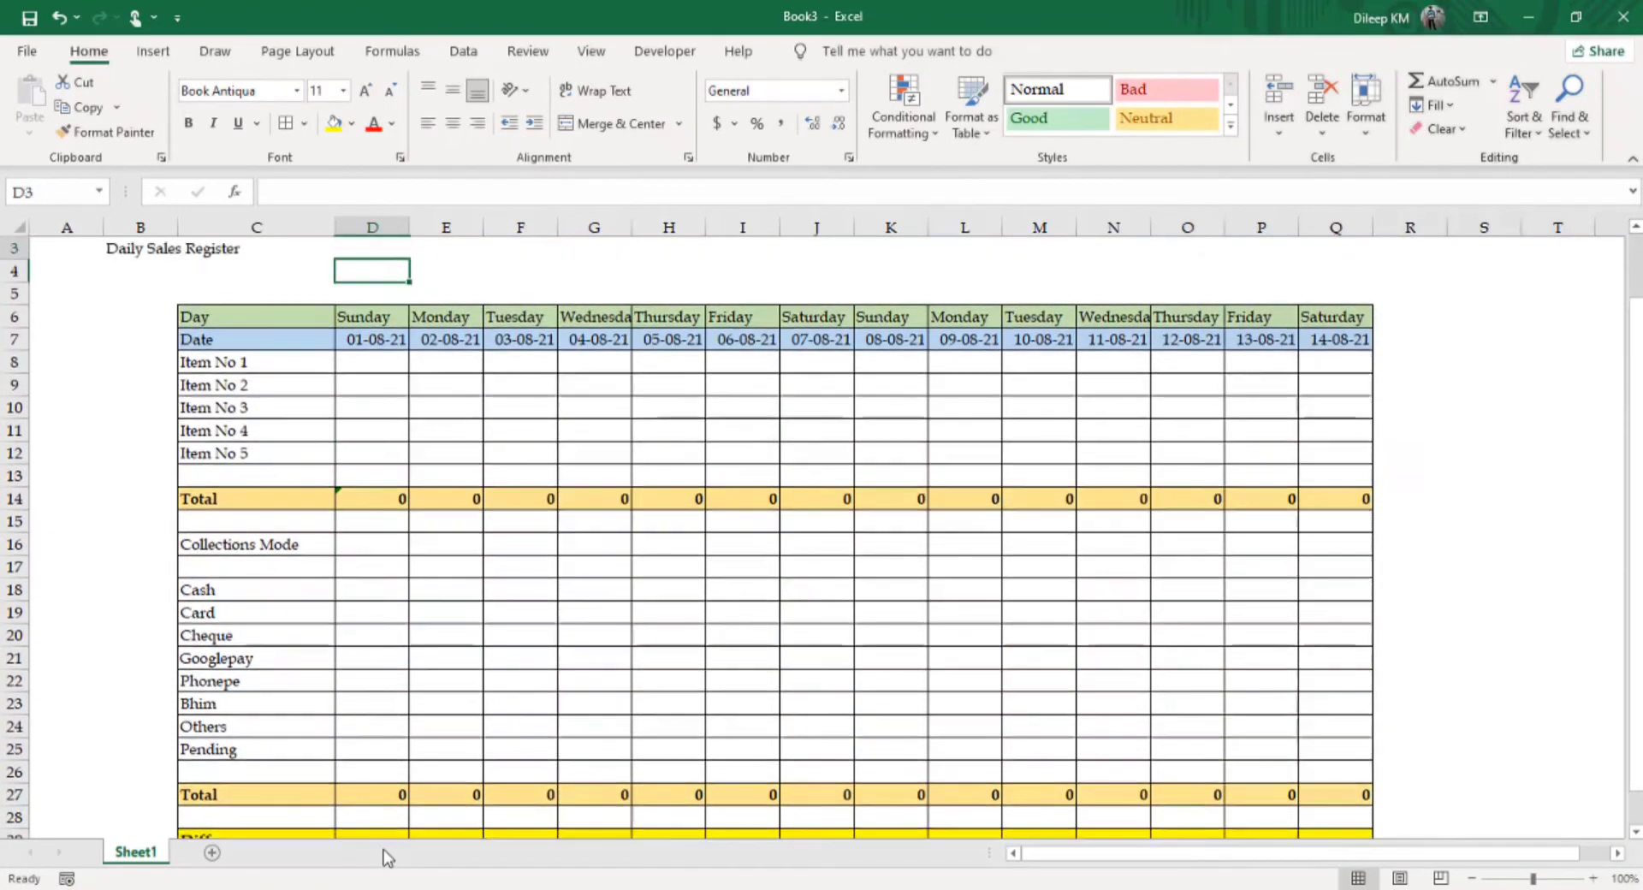
key(Up)
key(shift+Down)
key(shift+space)
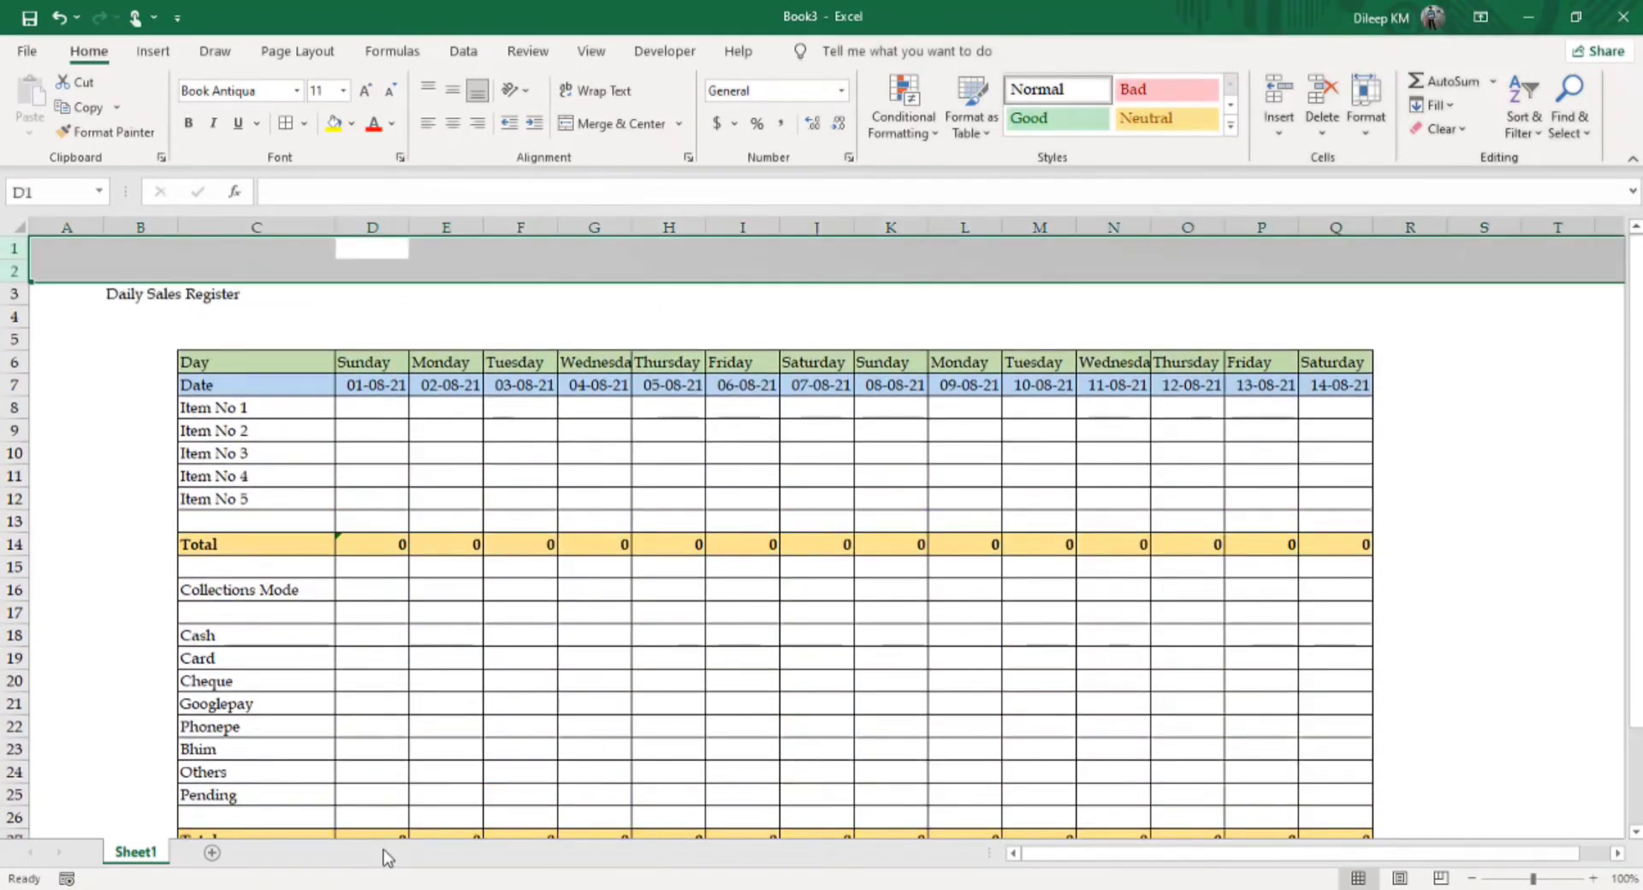
key(ctrl+minus)
key(Down)
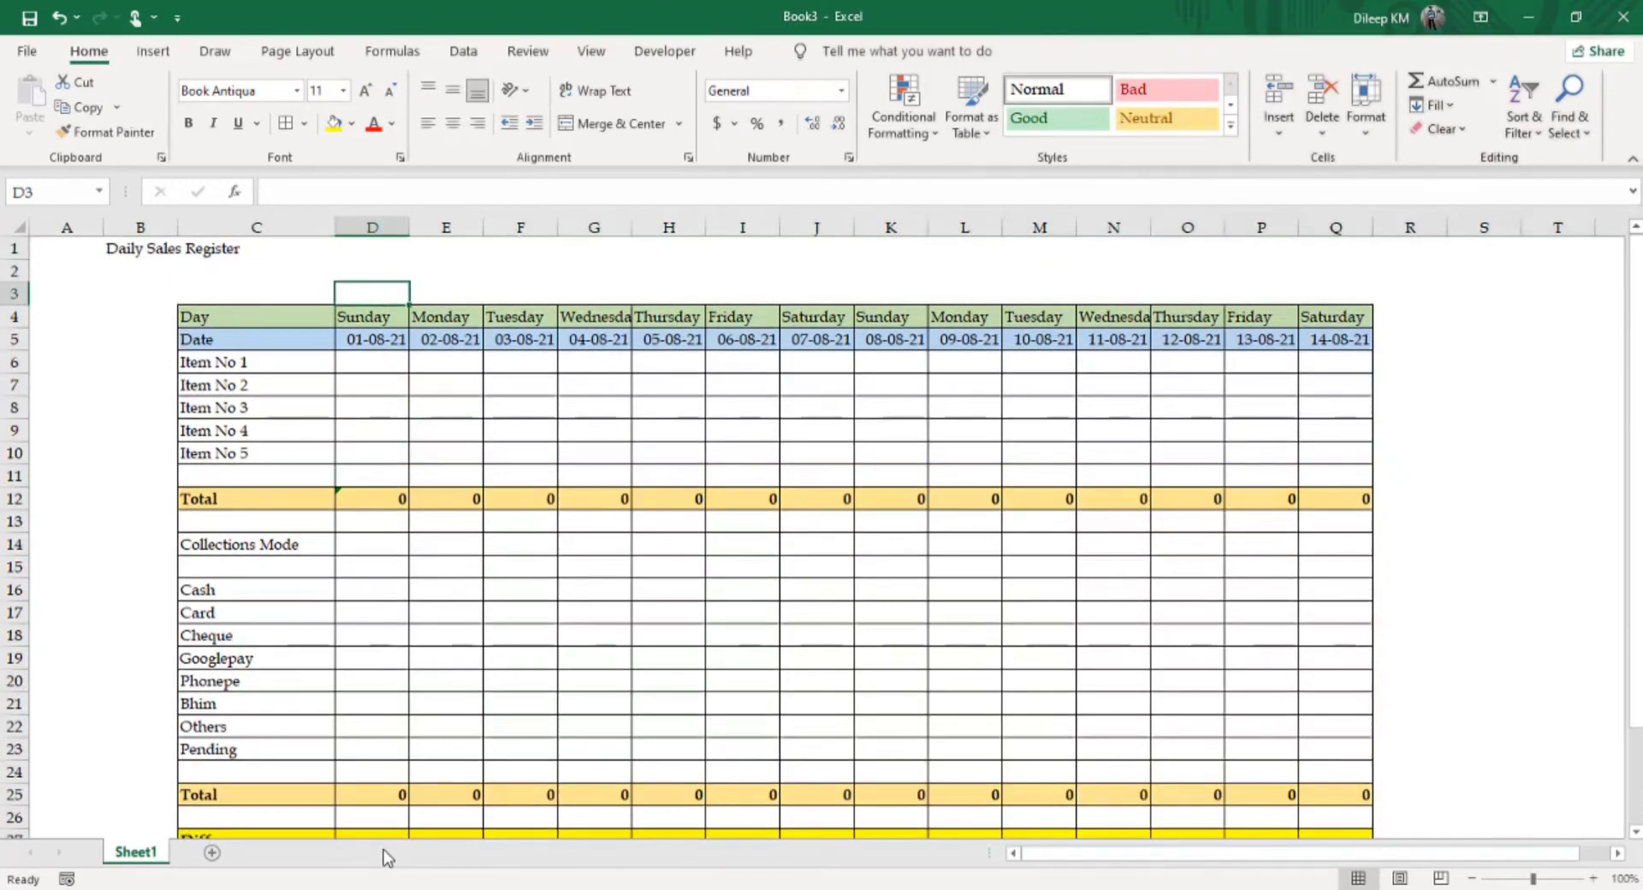
- Delete the empty rows below the Daily Sales Register title so Day sits in row 2
key(shift+space)
key(shift+Down)
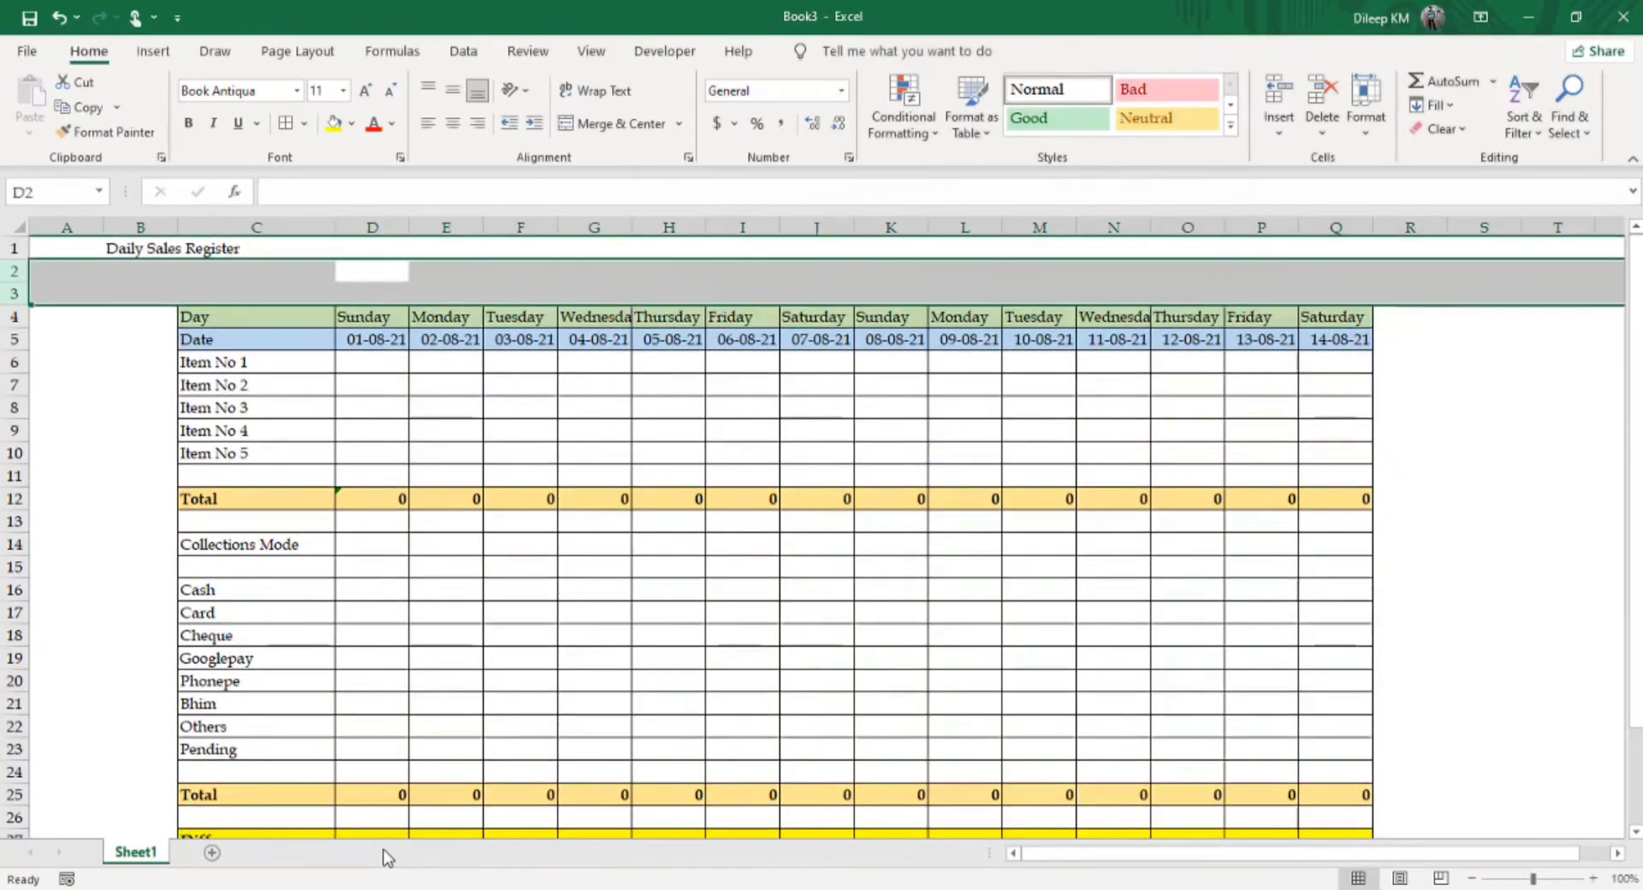
key(alt+h)
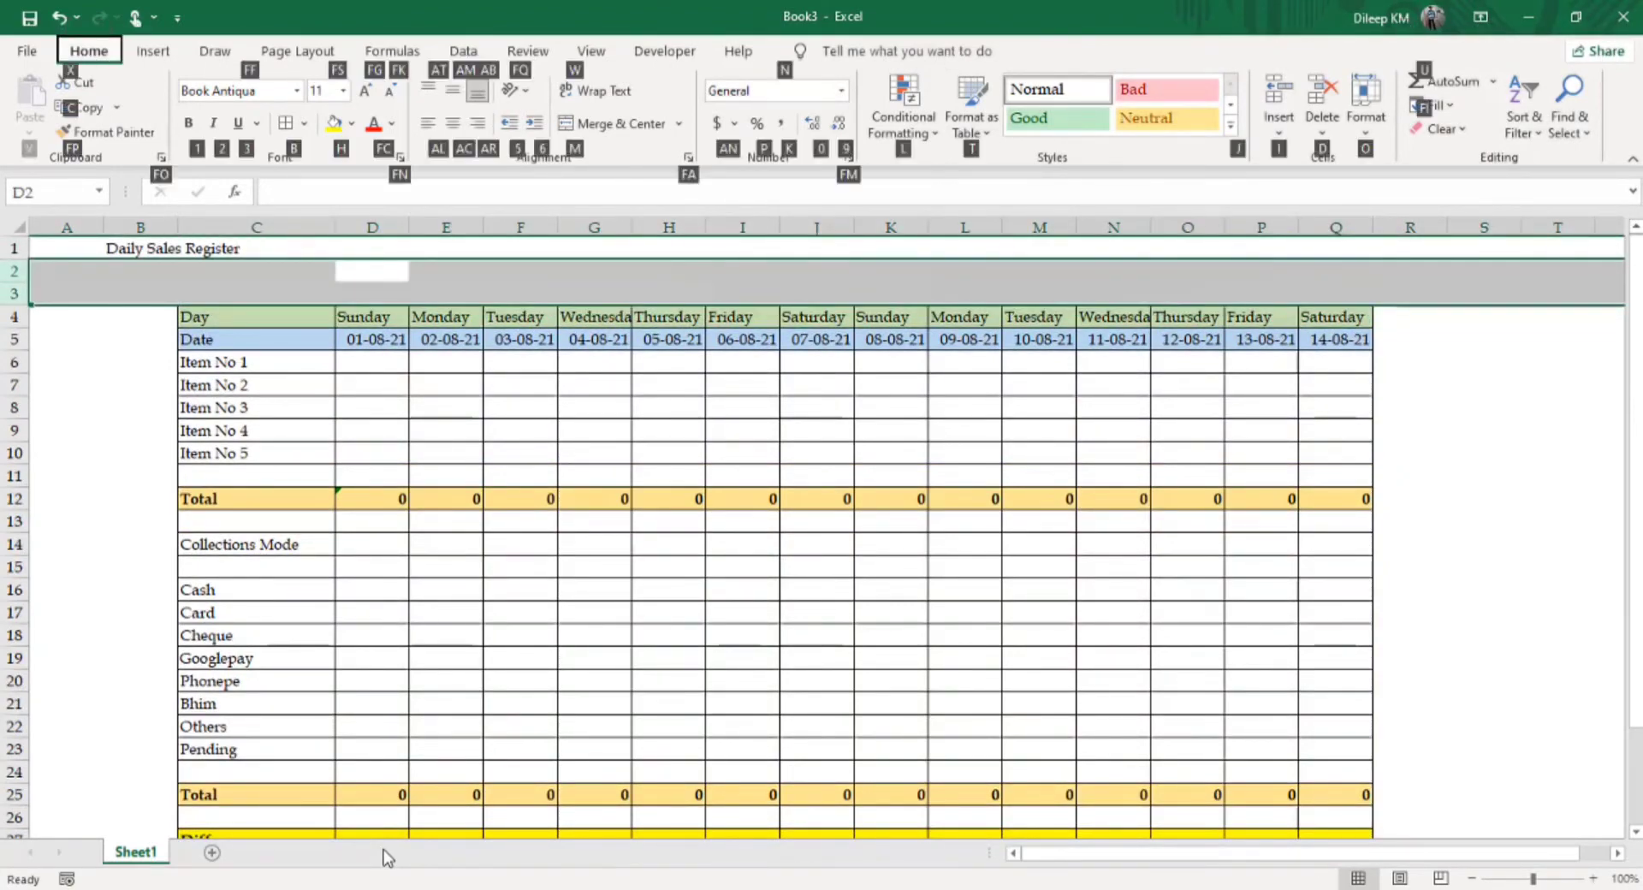
key(d)
key(r)
key(Down)
key(Down)
key(Left)
key(Left)
key(Left)
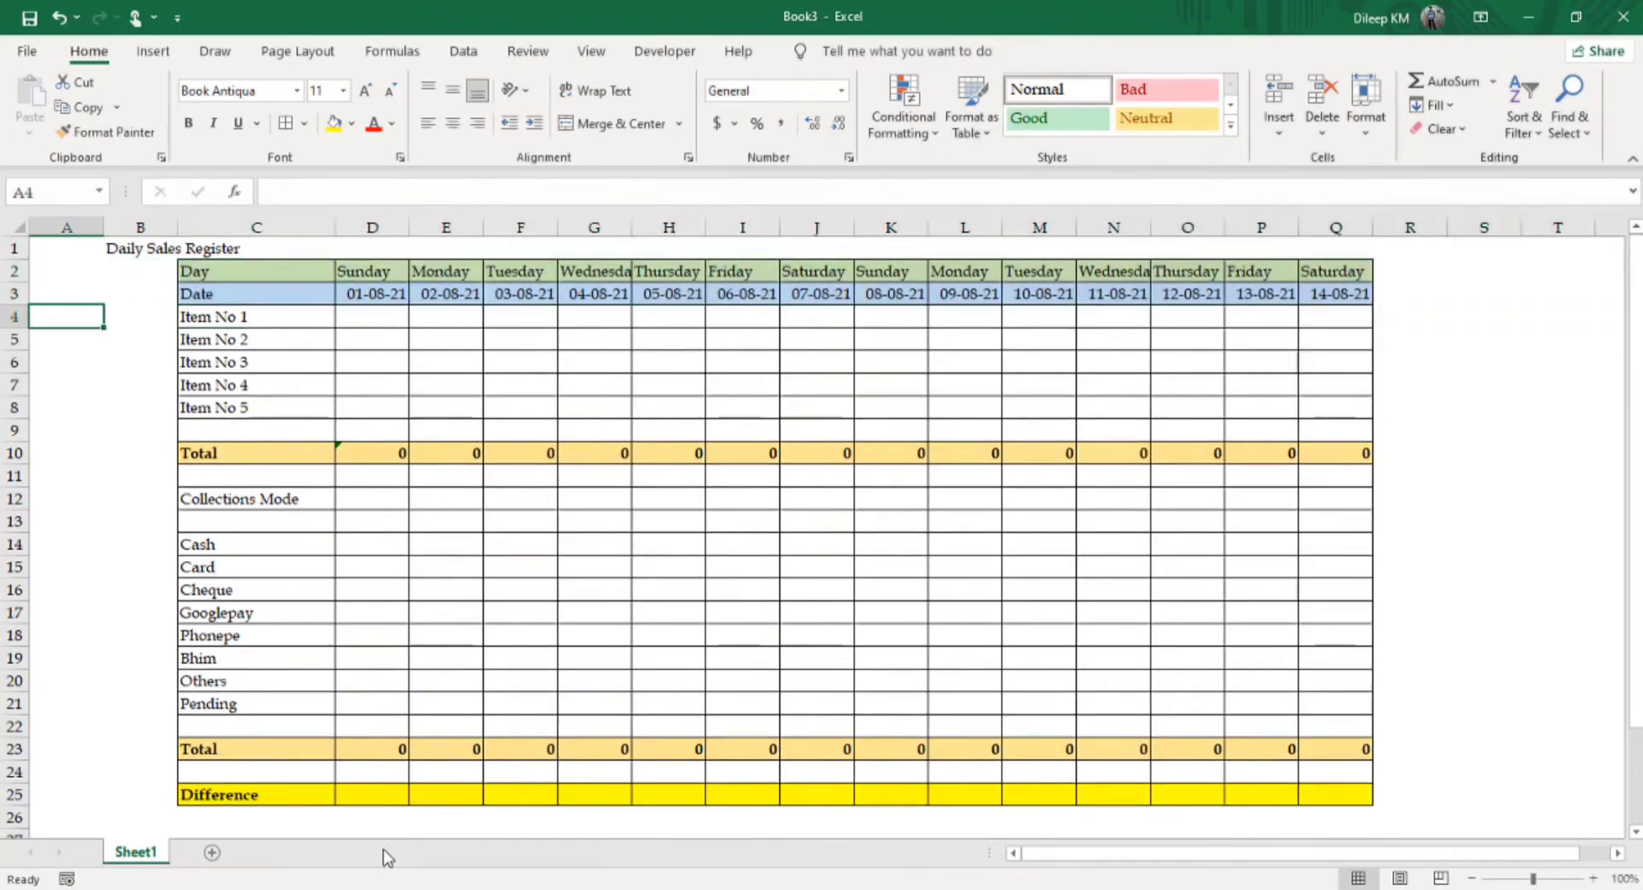
- Delete the empty first column A via Home > Delete > Delete Sheet Columns
key(ctrl+space)
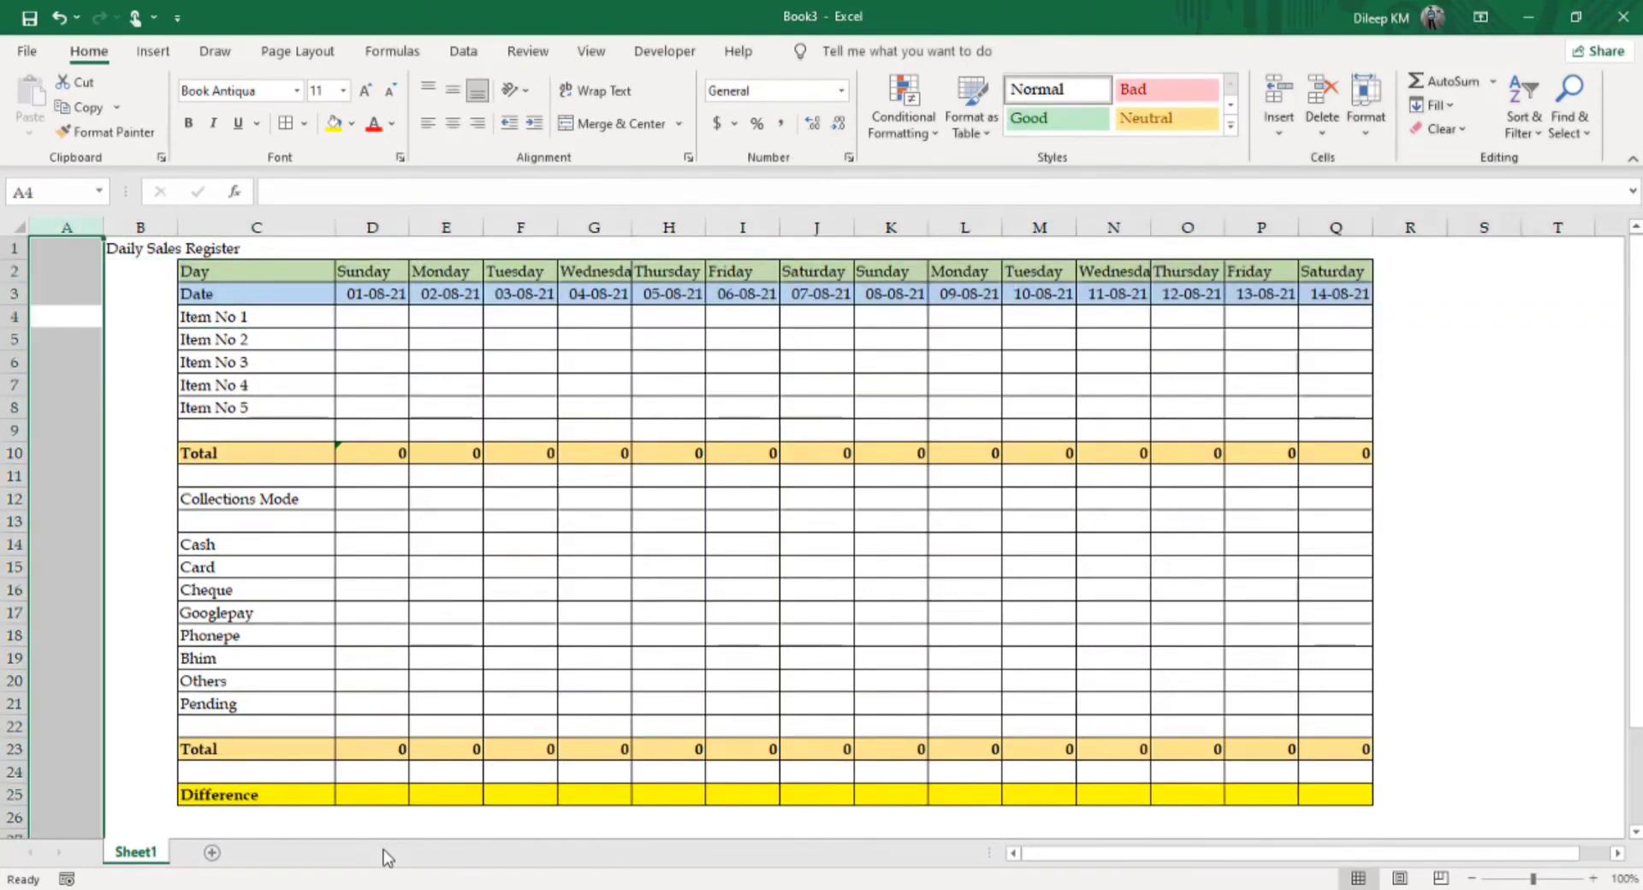
key(alt+h)
key(d)
key(c)
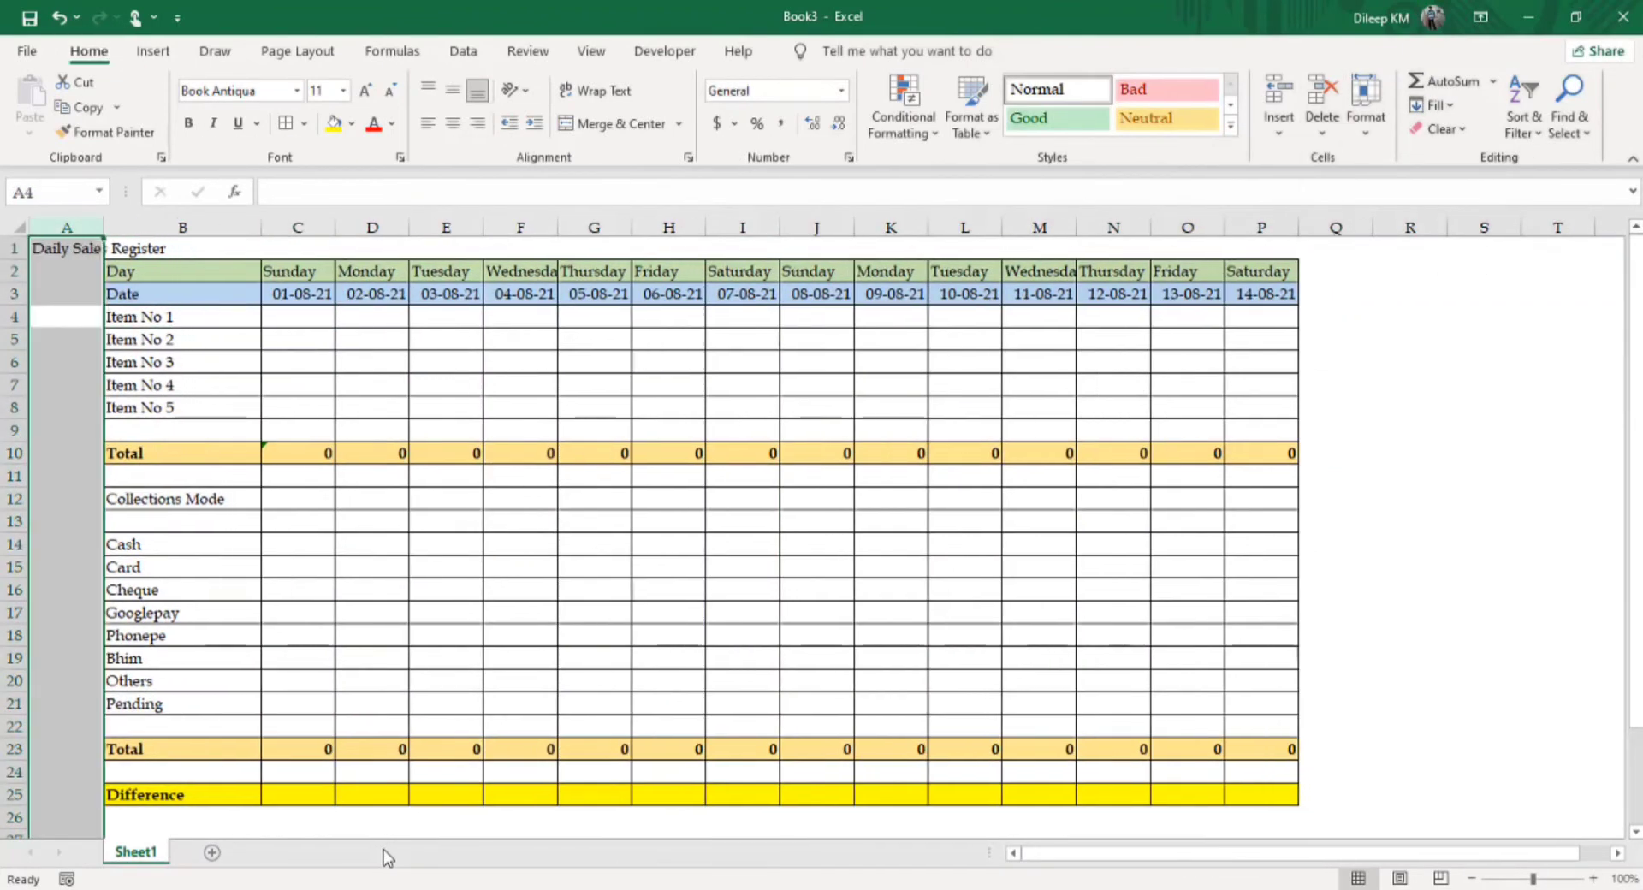
key(Down)
key(Down)
key(Down)
key(Up)
key(Up)
key(Up)
key(Up)
key(Up)
key(Up)
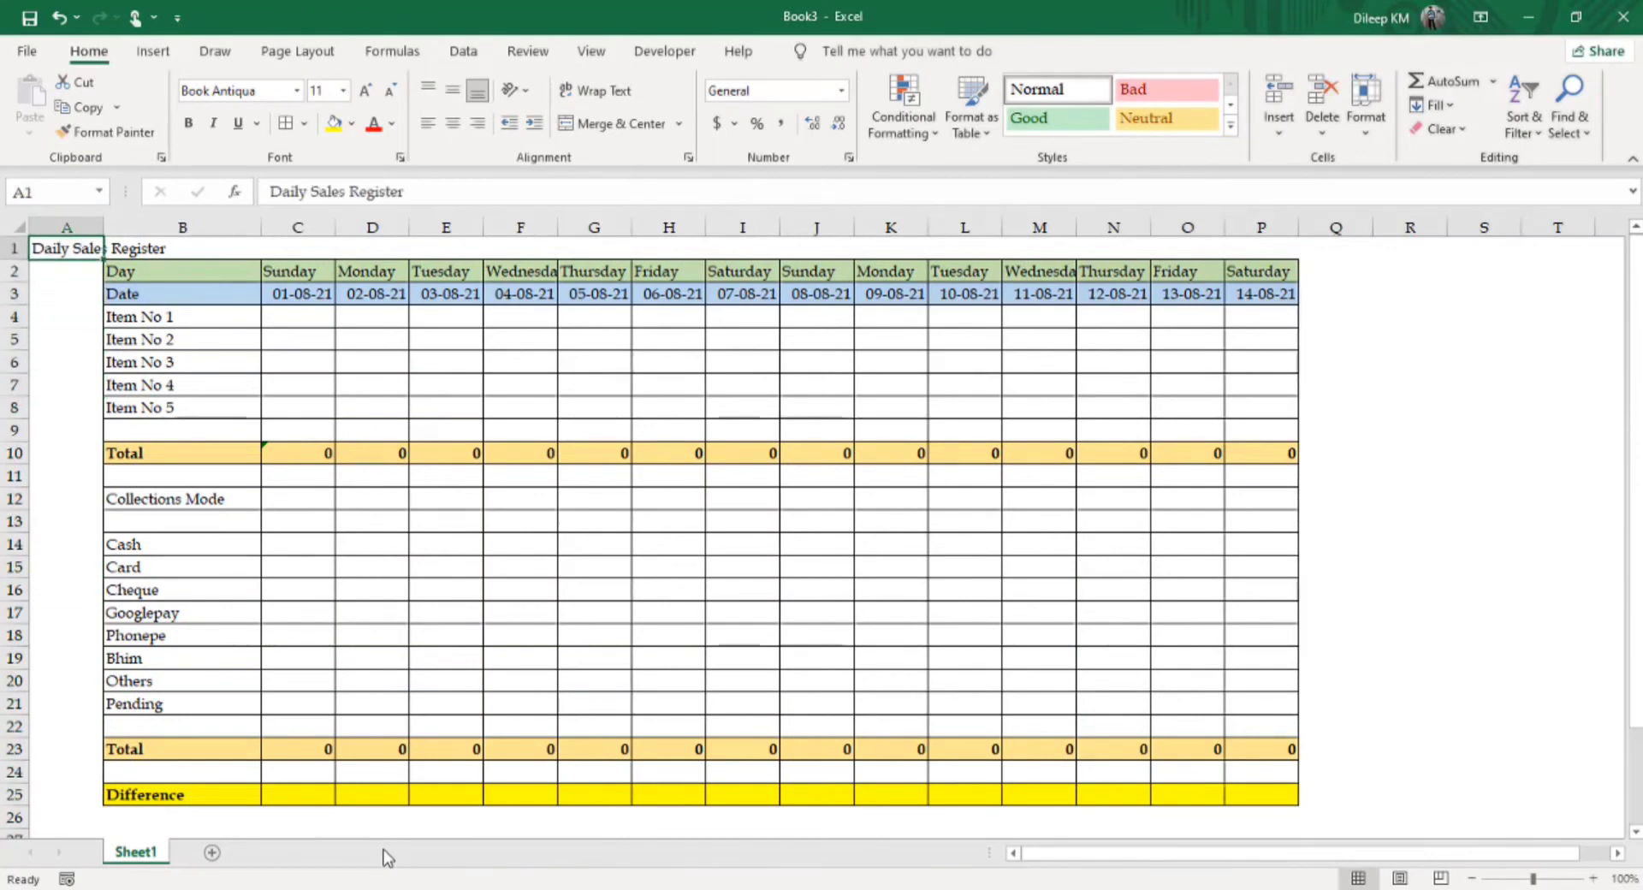
- Copy the title into B1 and delete the leftover empty first column
key(ctrl+c)
key(Right)
key(ctrl+v)
key(Escape)
key(Left)
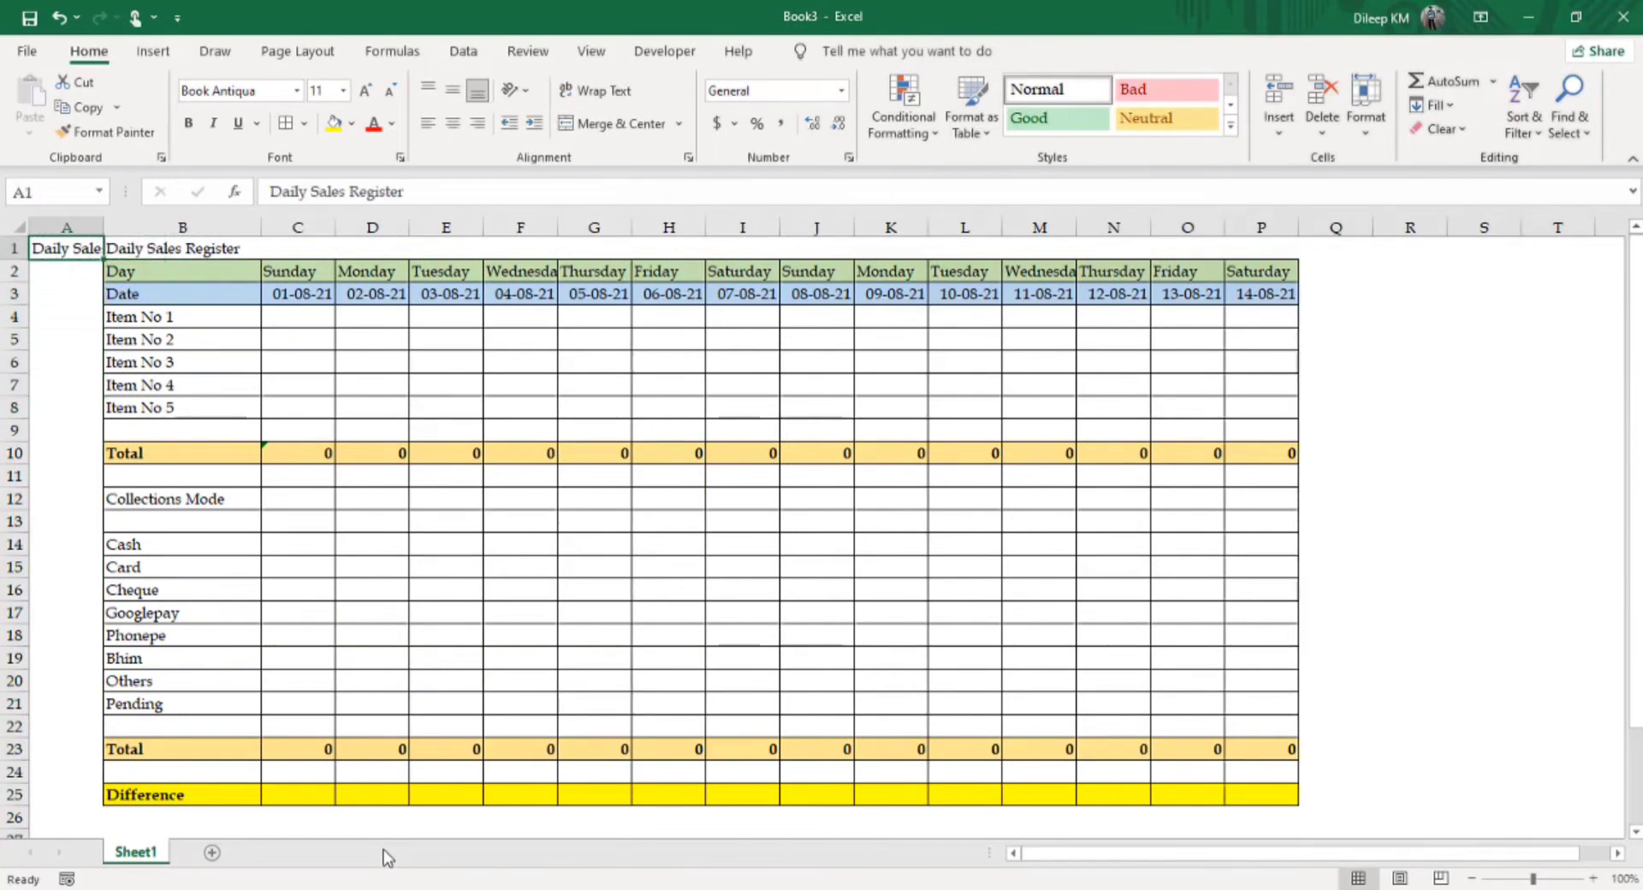
key(ctrl+space)
key(alt+space)
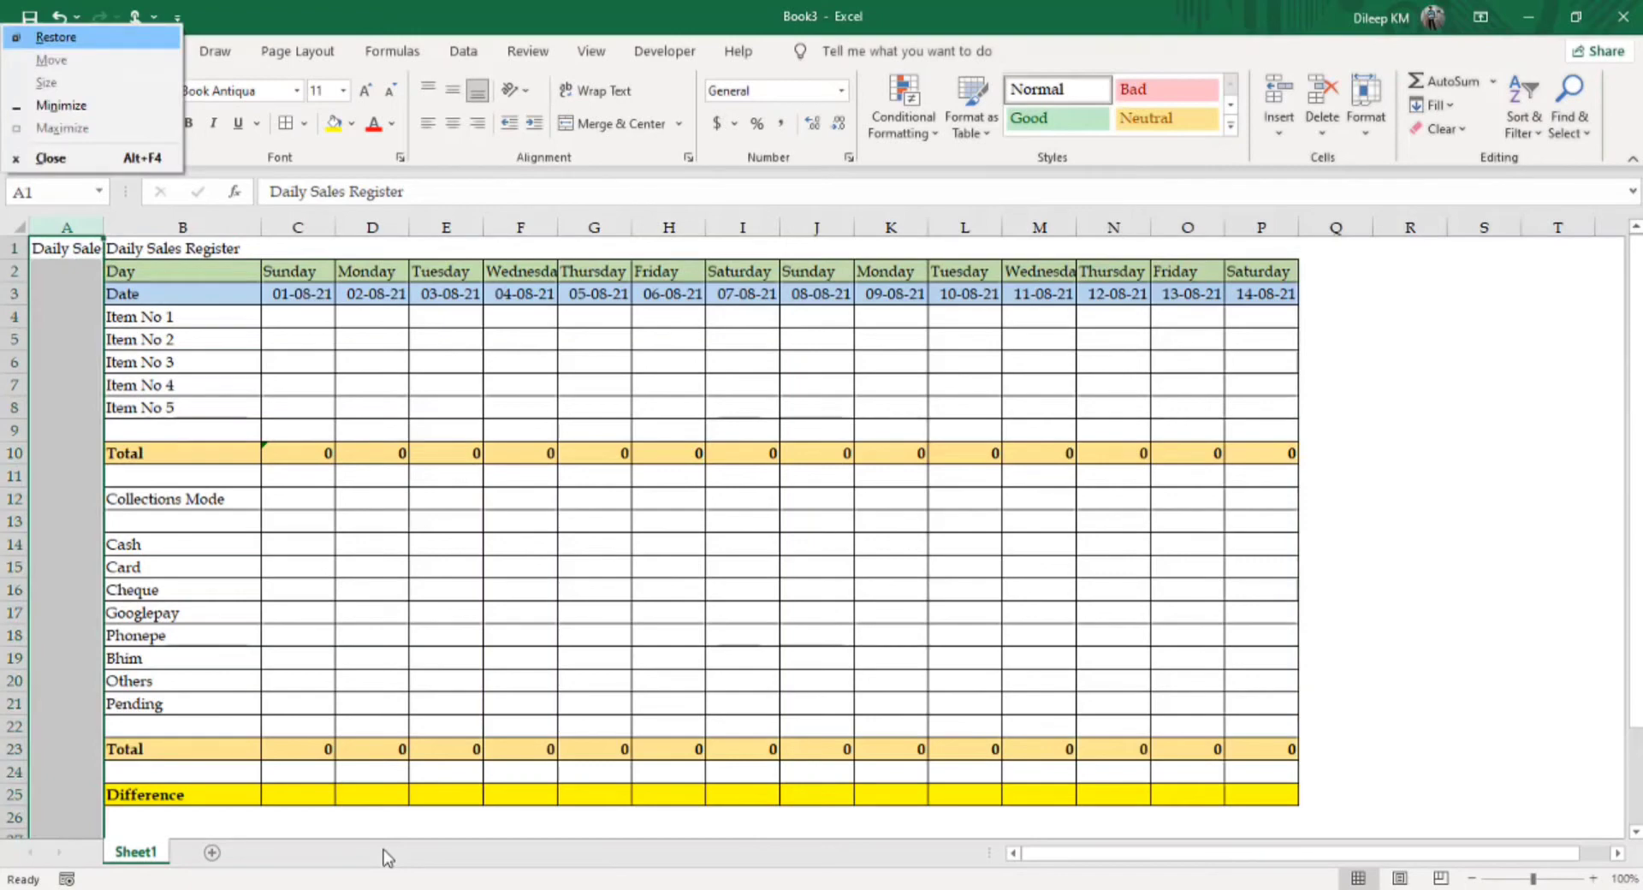
key(Escape)
key(ctrl+minus)
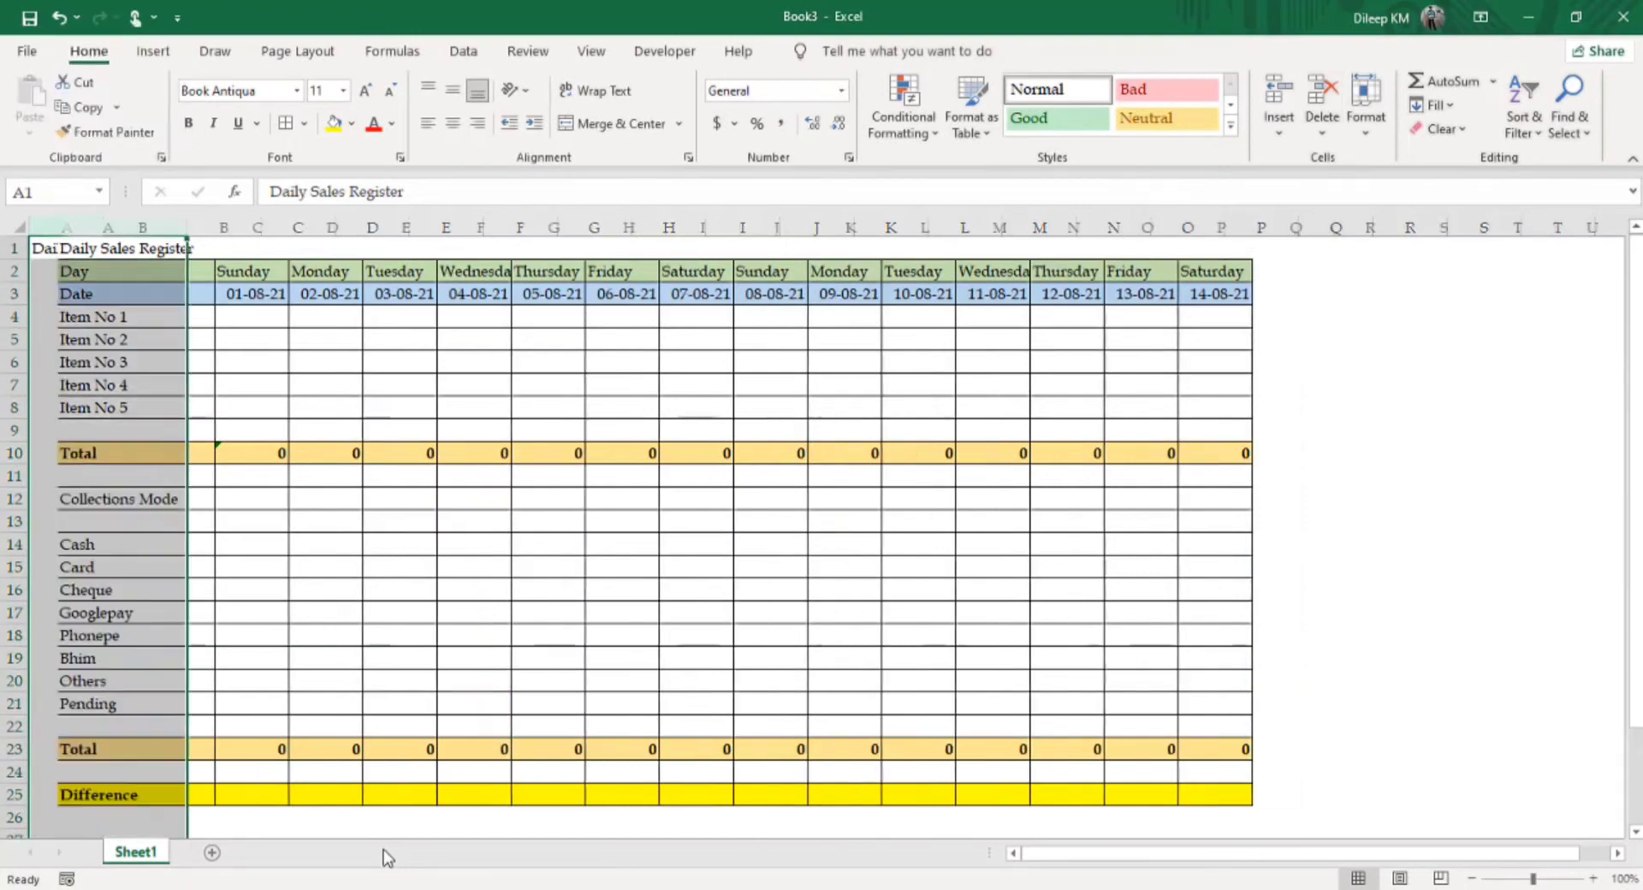
key(Down)
- Make the Daily Sales Register title in A1 bold
key(Down)
key(ctrl+z)
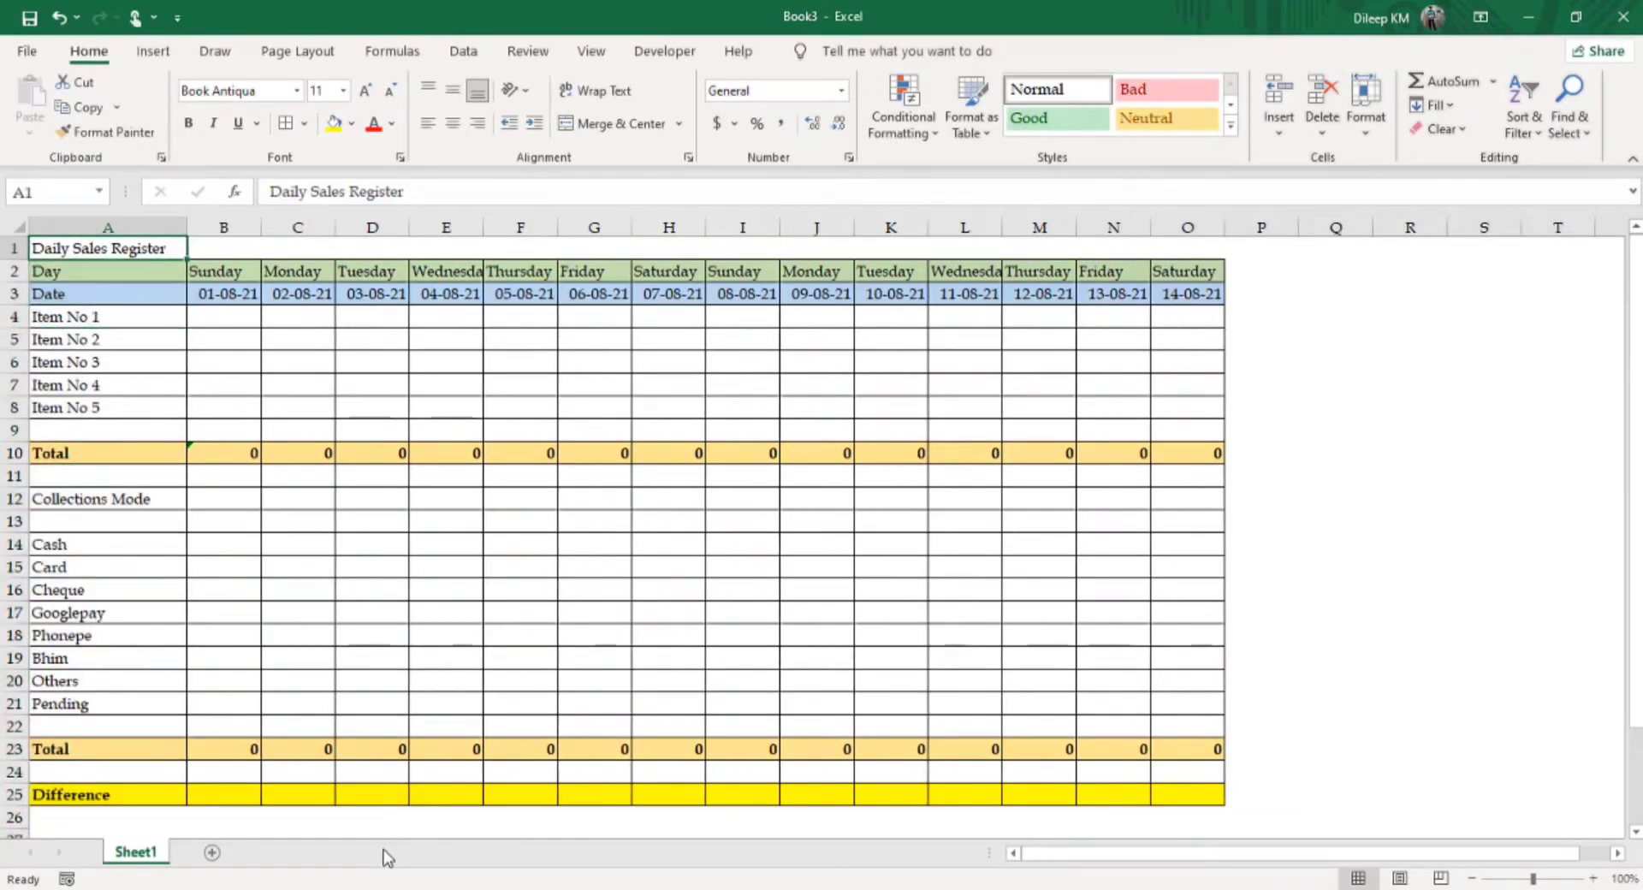
key(ctrl+b)
key(Down)
key(Down)
- Give the title cell A1 a Light Blue fill from the Standard Colors
key(Up)
key(Up)
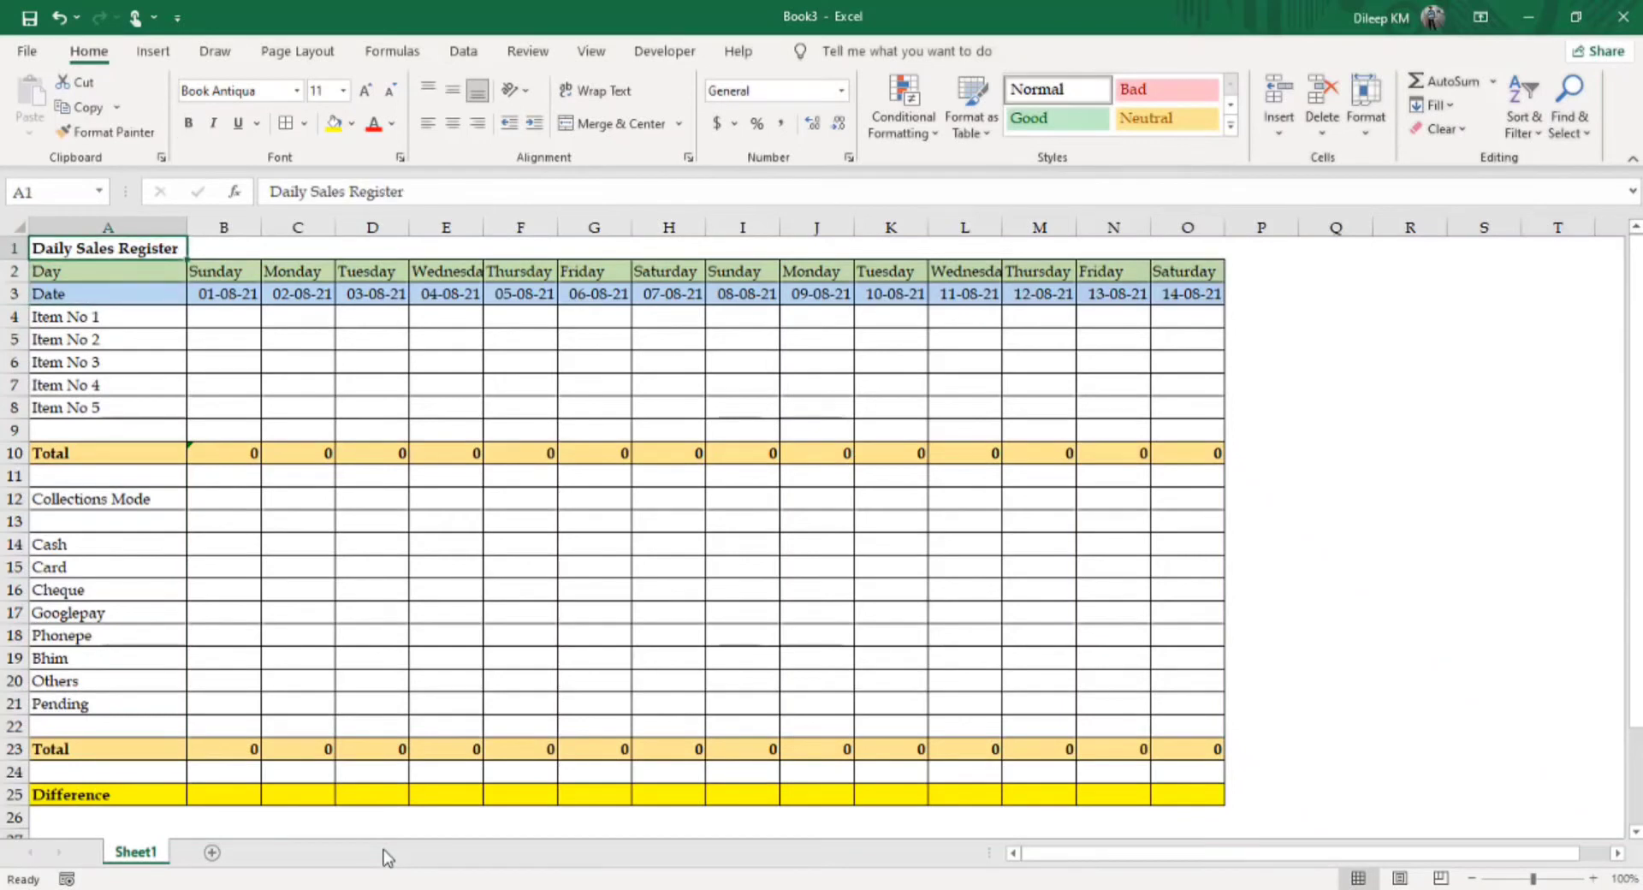
key(alt)
key(h)
key(h)
key(Right)
key(Right)
key(Right)
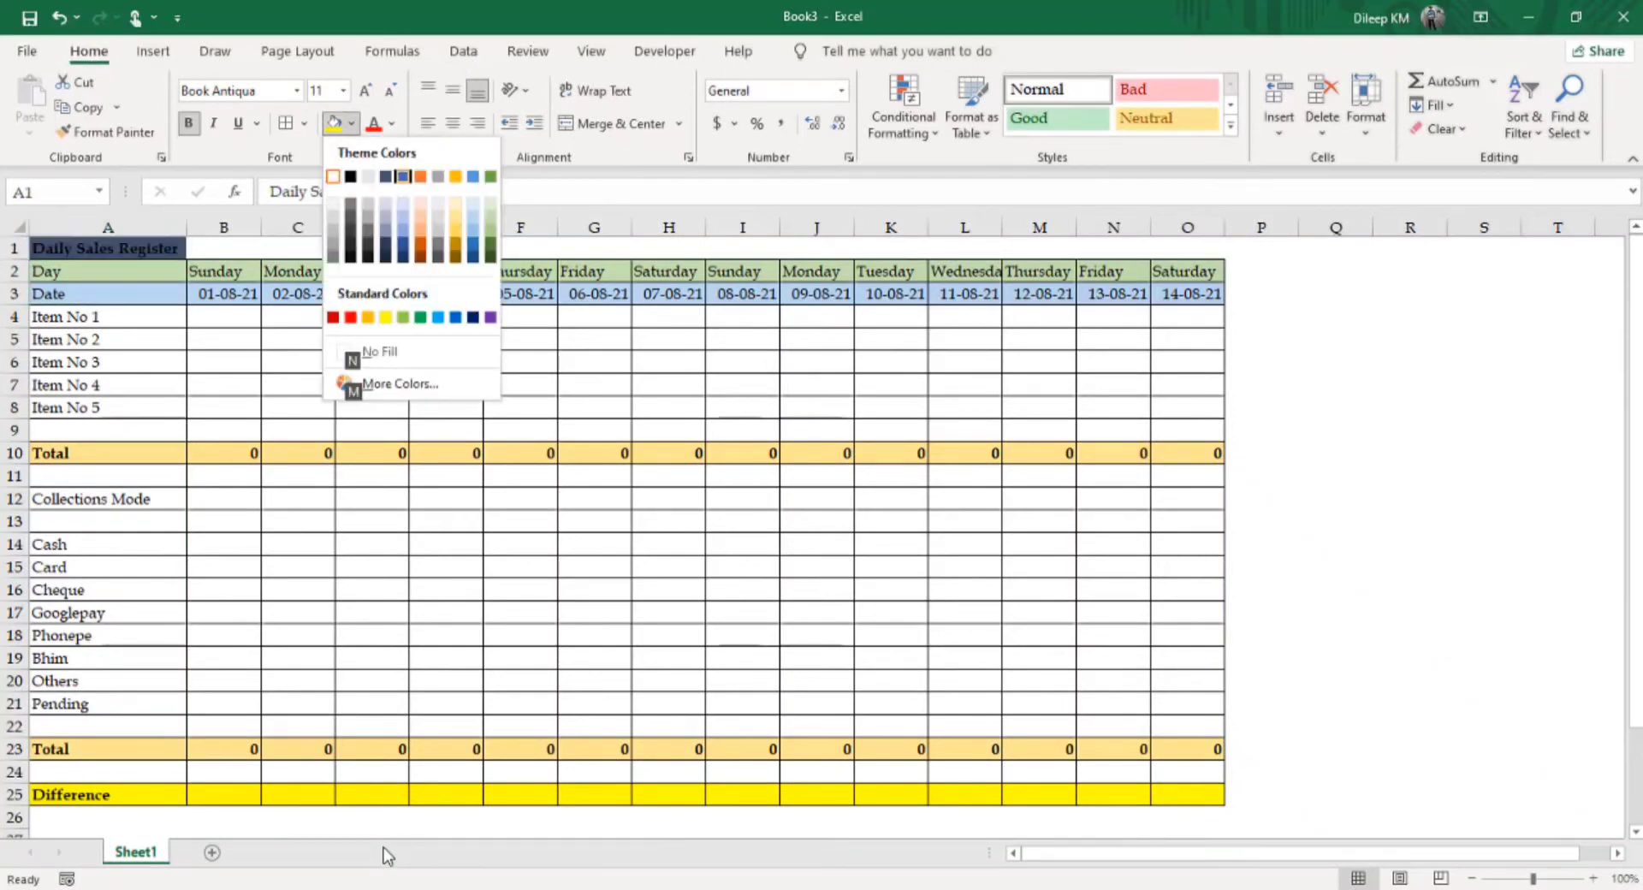
key(Right)
key(Right)
key(Right)
key(Down)
key(Down)
key(Right)
key(Up)
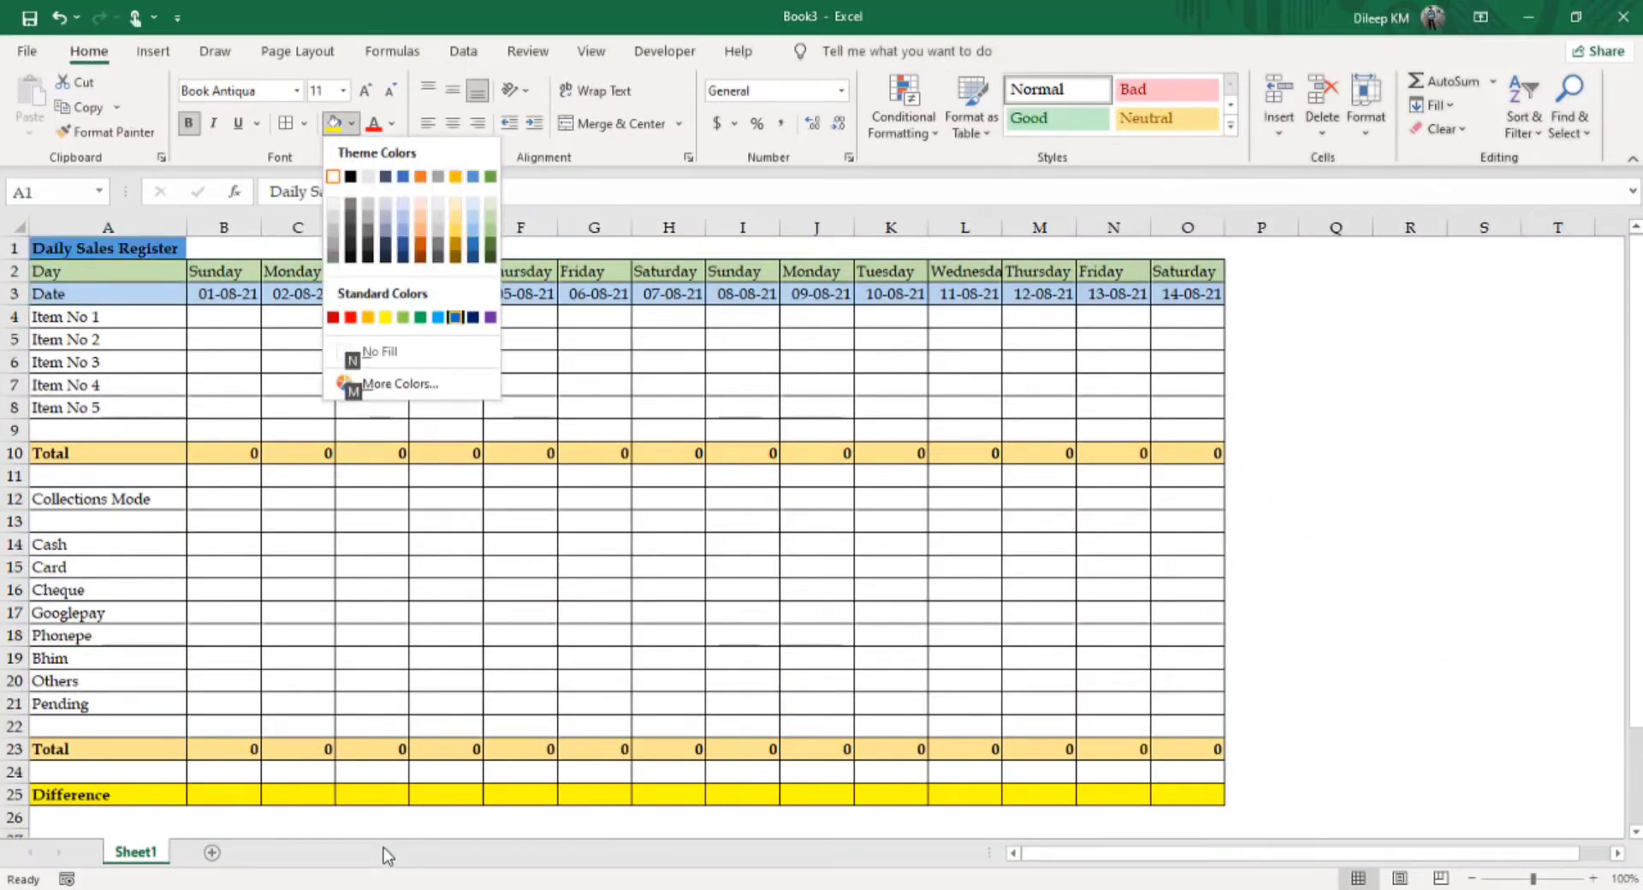
key(Up)
key(Down)
key(Down)
key(Down)
key(Down)
key(Down)
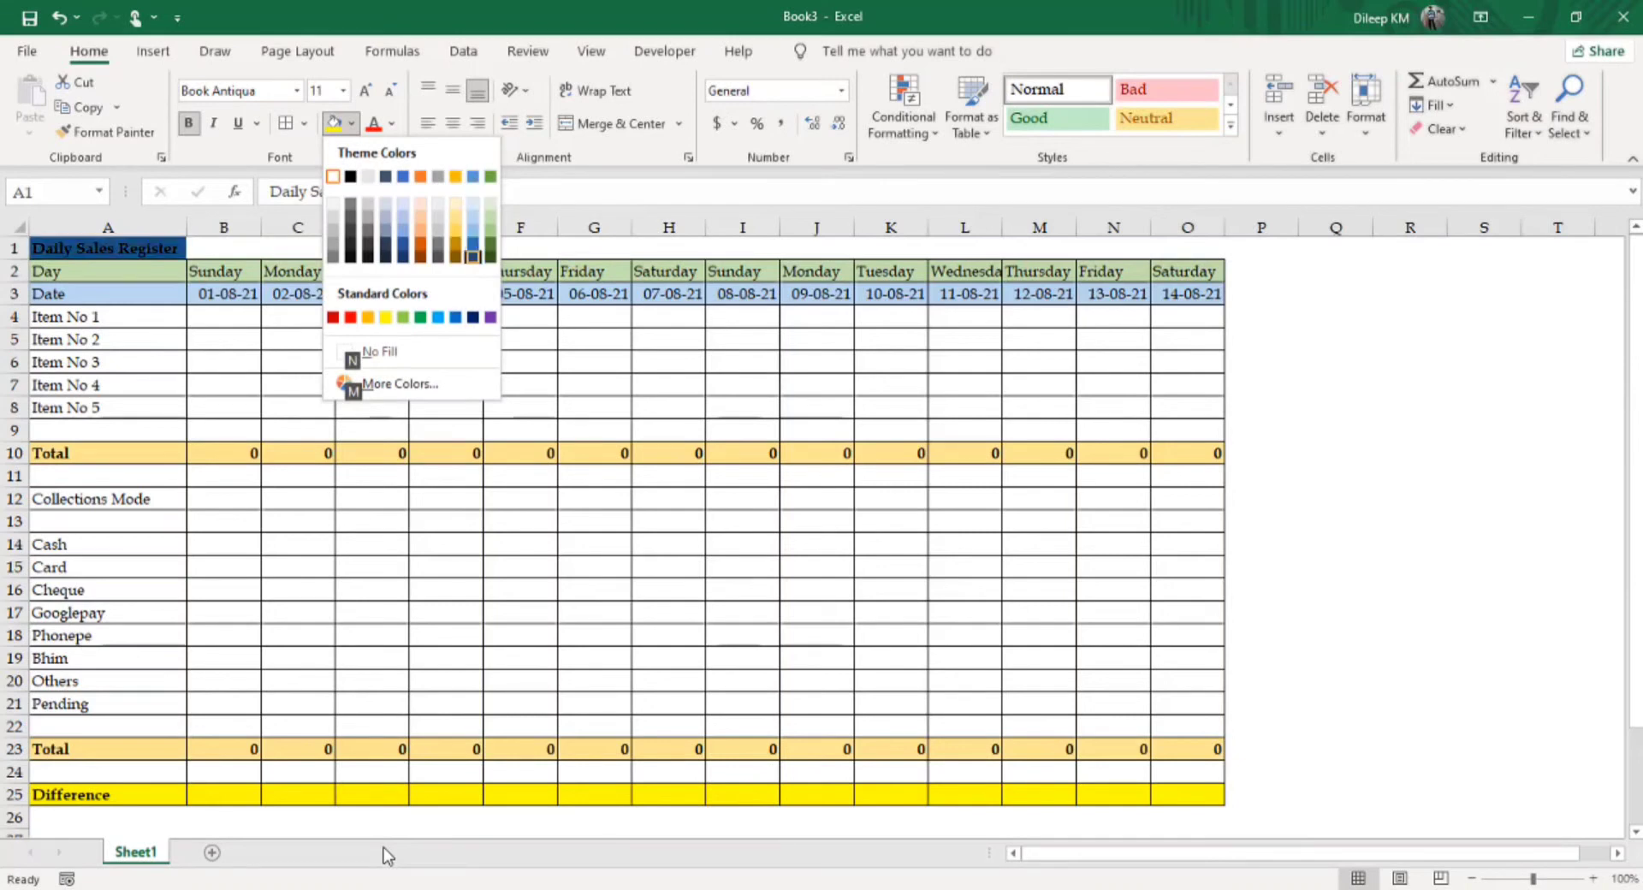
key(Down)
key(Left)
key(Left)
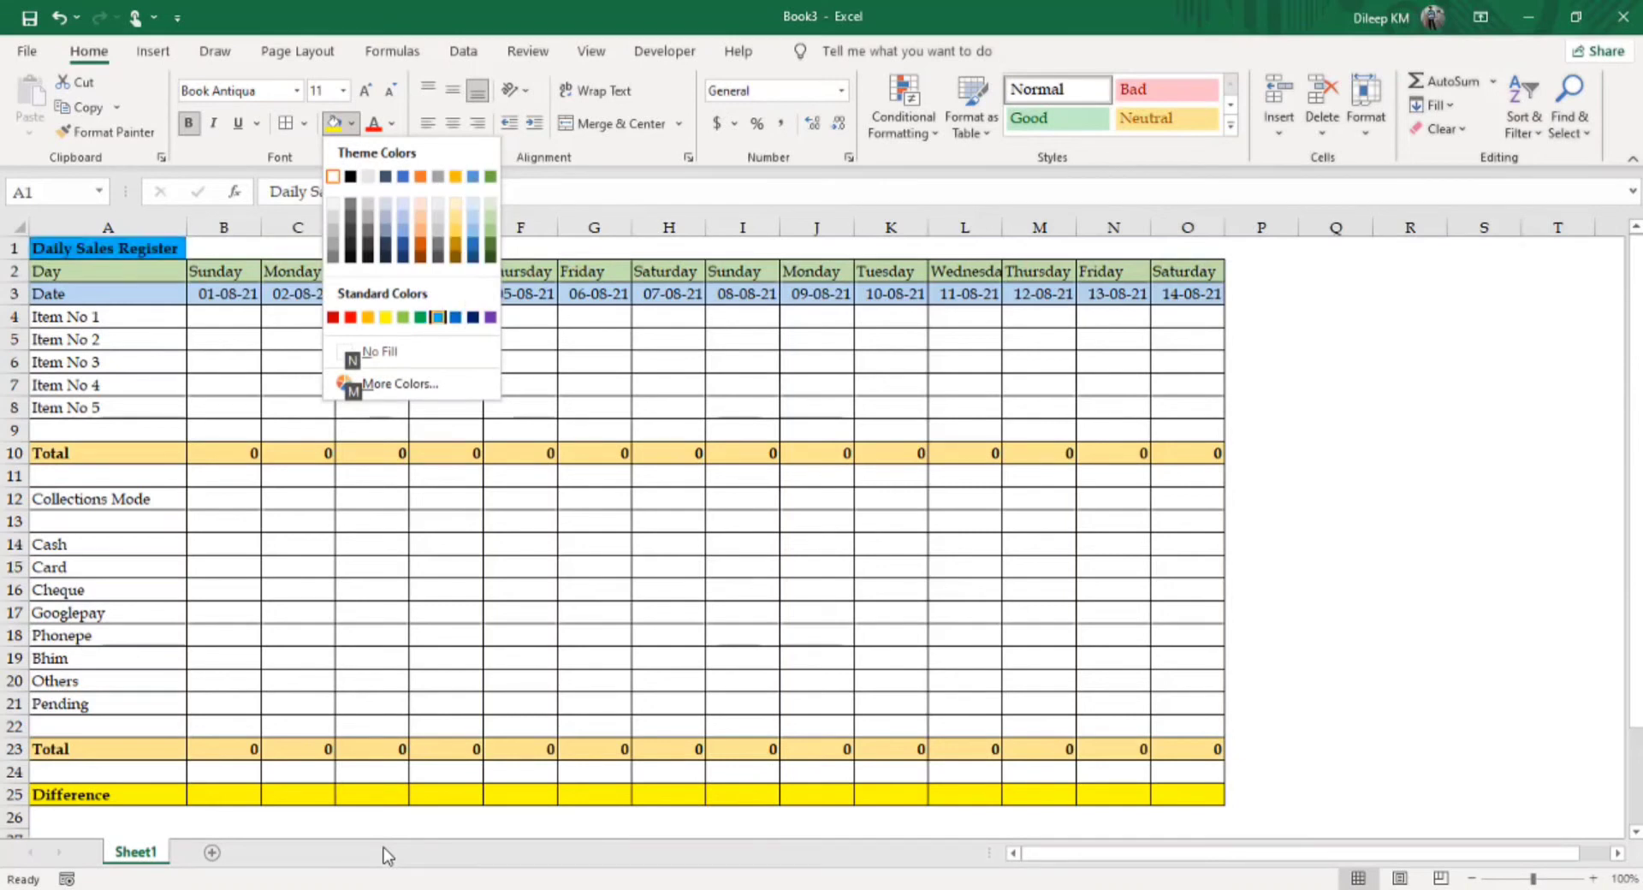
key(Left)
key(Right)
key(Return)
key(Down)
key(Down)
key(Down)
key(Down)
key(Down)
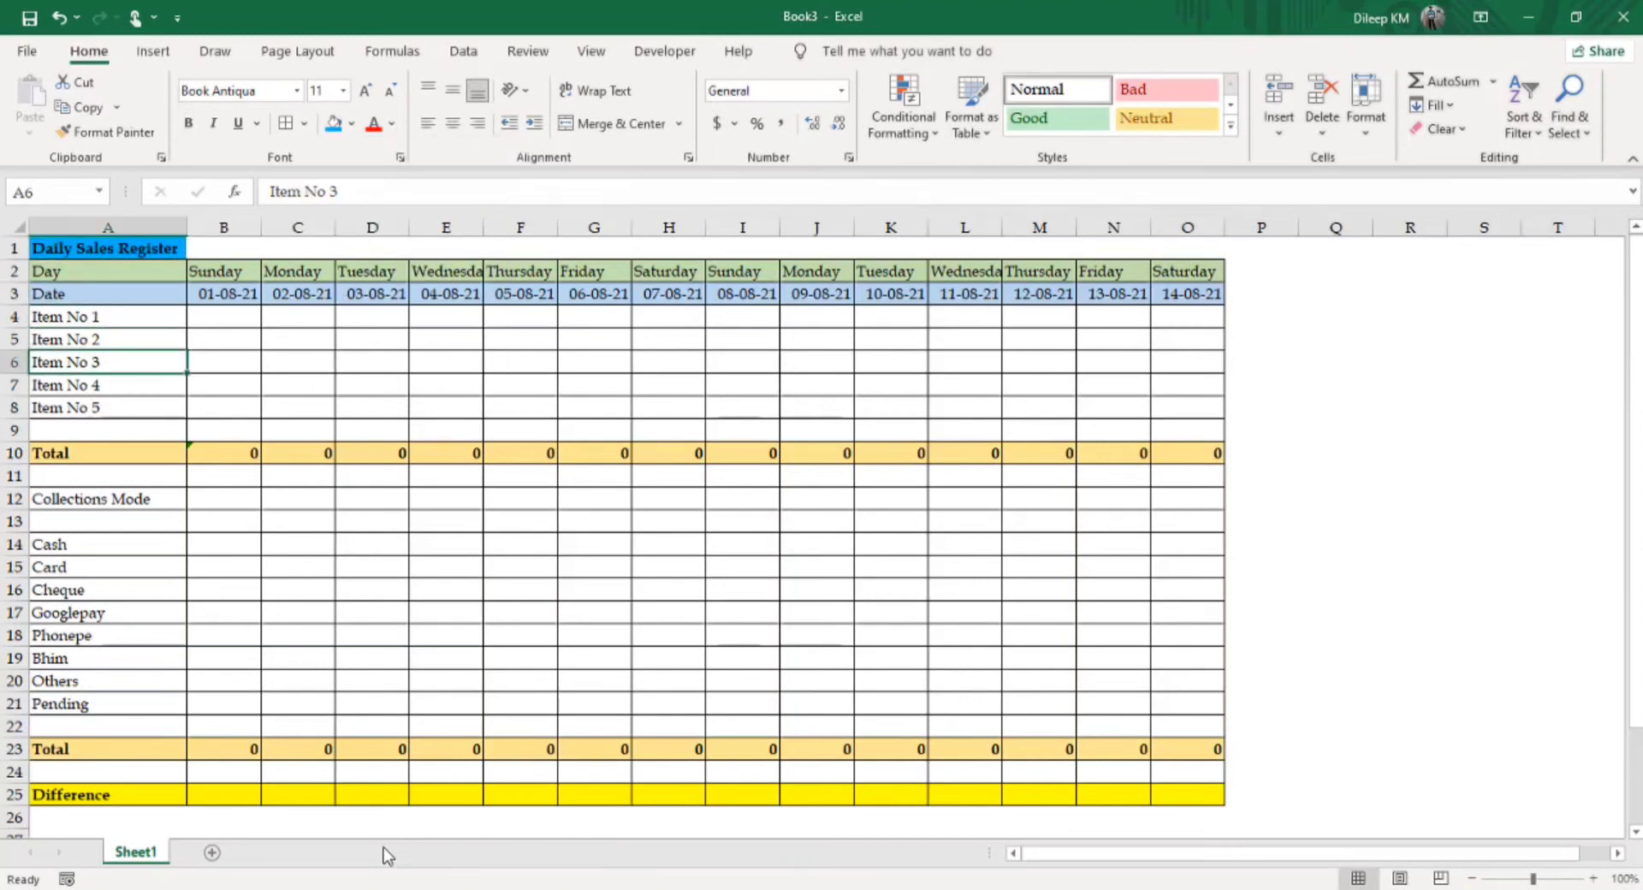
- Move to cell B4 just below the date row
key(Down)
key(Down)
key(Up)
key(Up)
key(Up)
key(Up)
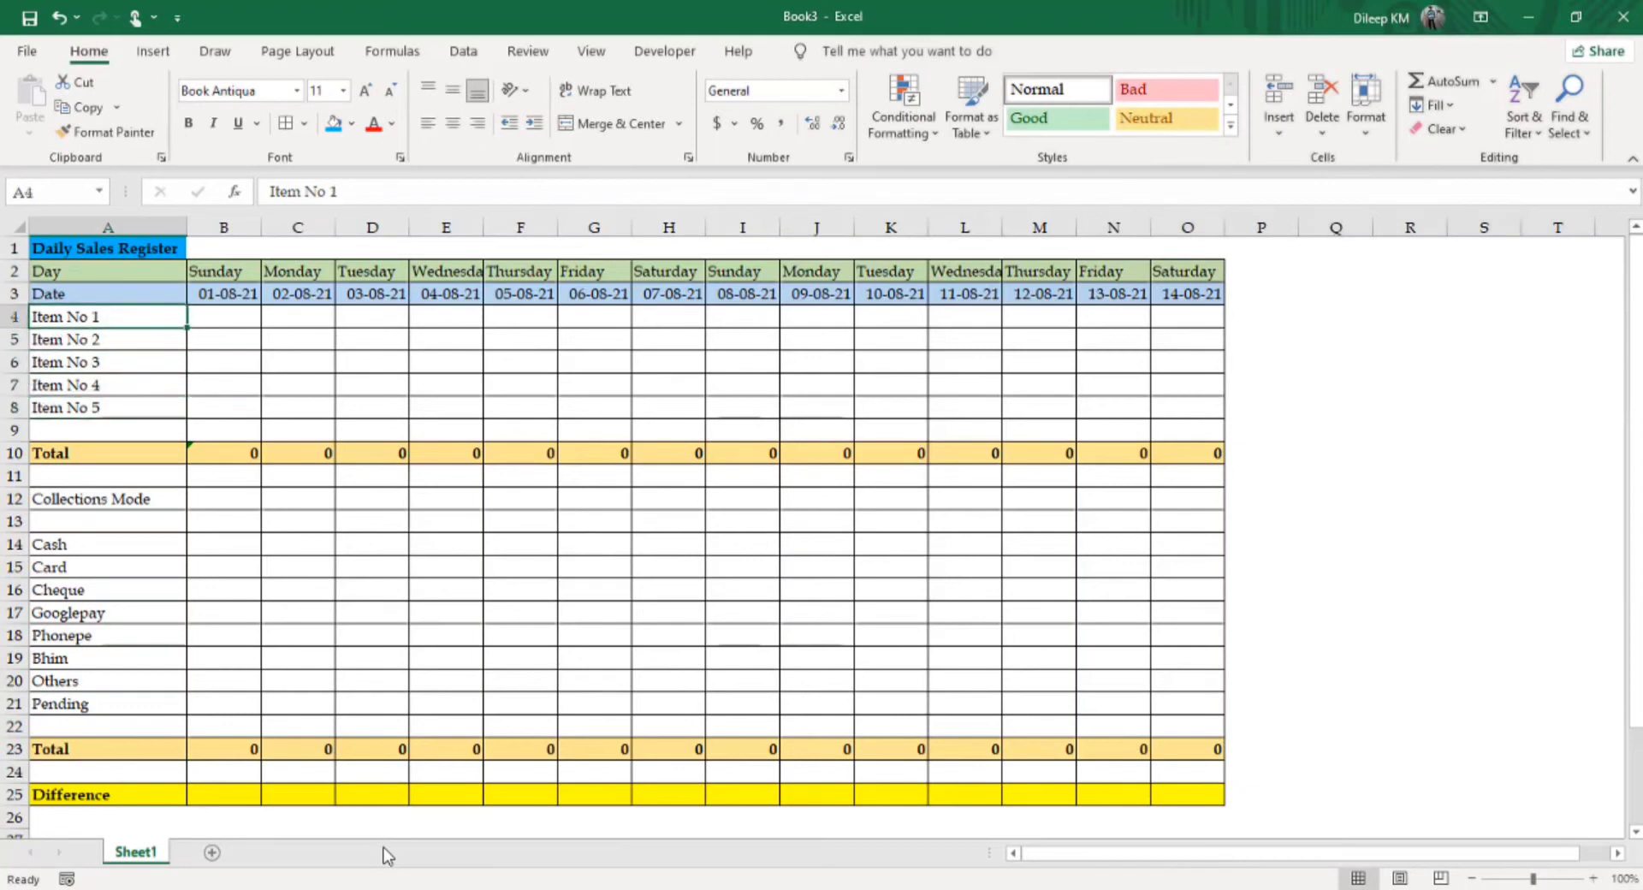
key(Right)
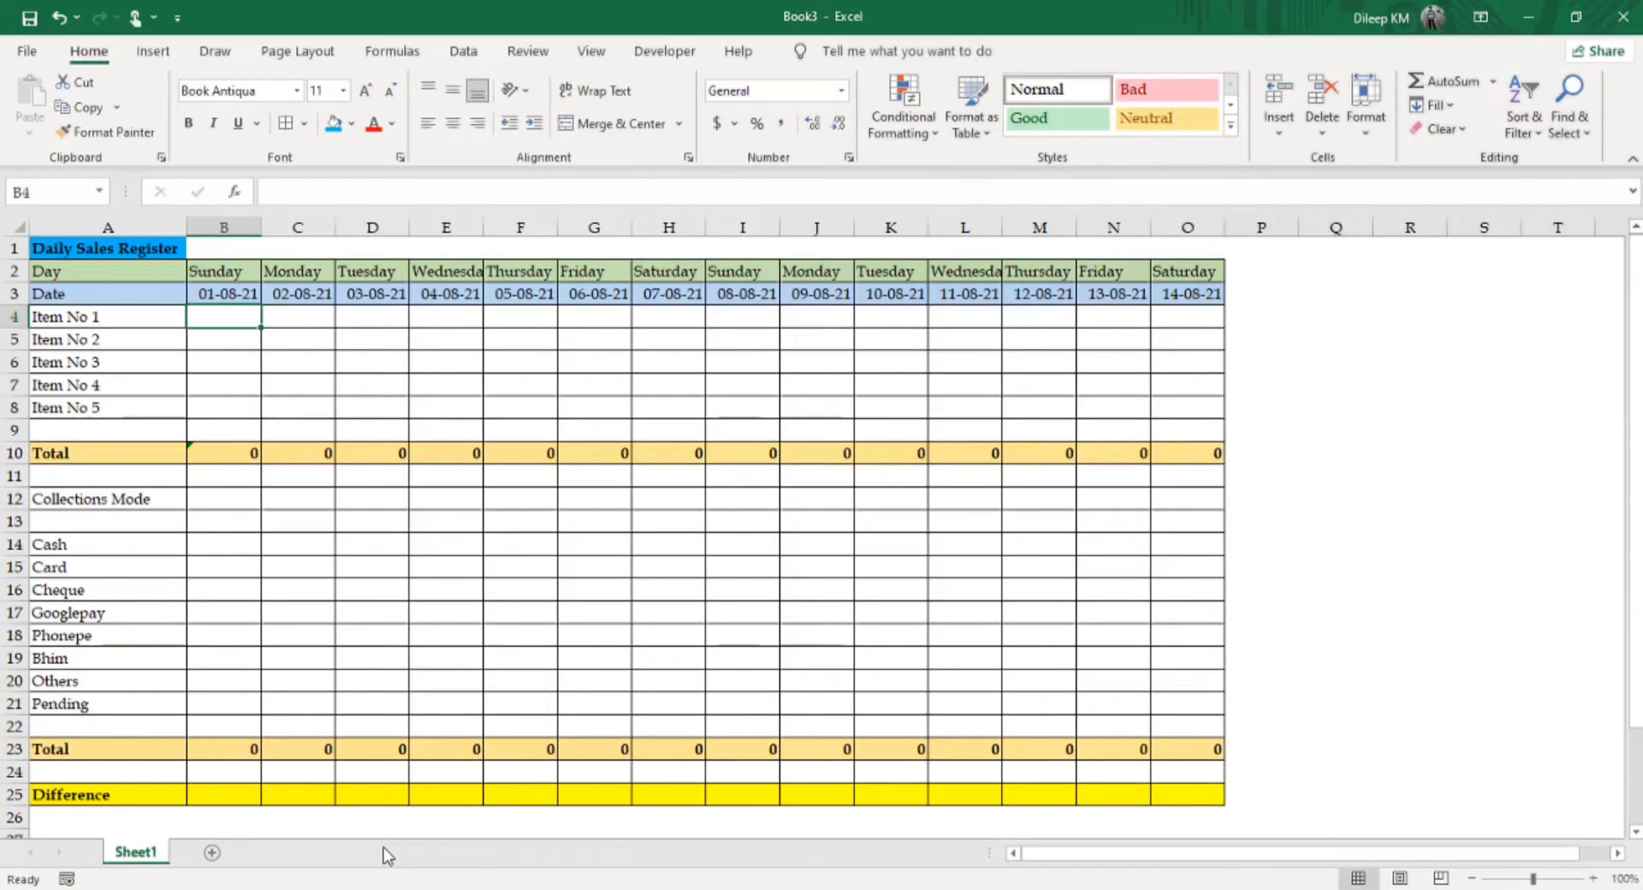
key(alt+w)
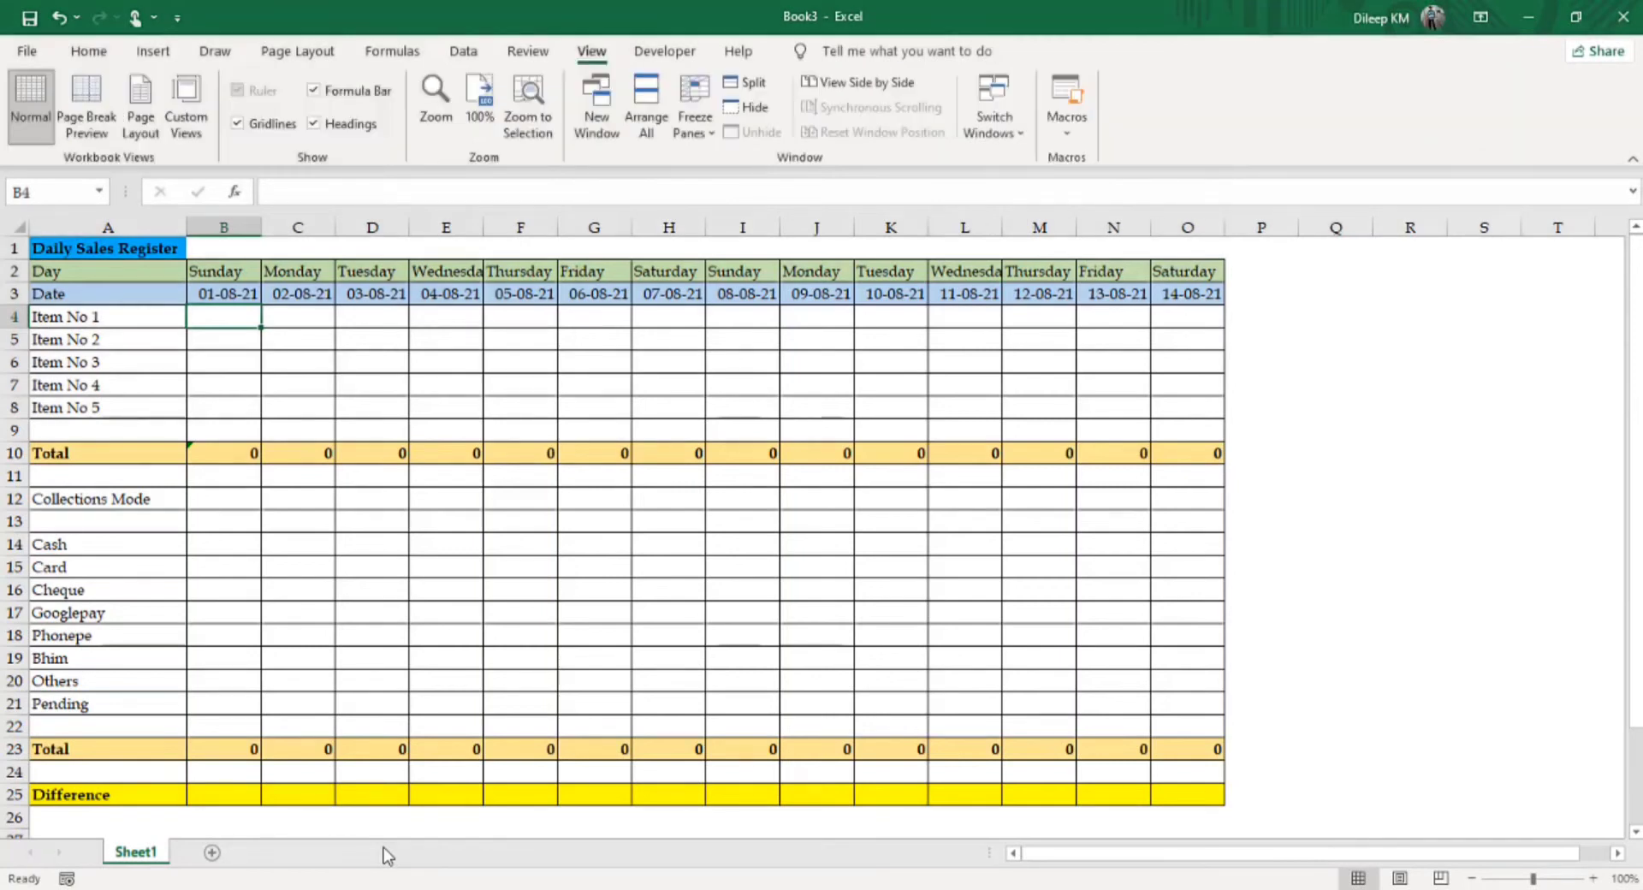
key(f)
key(f)
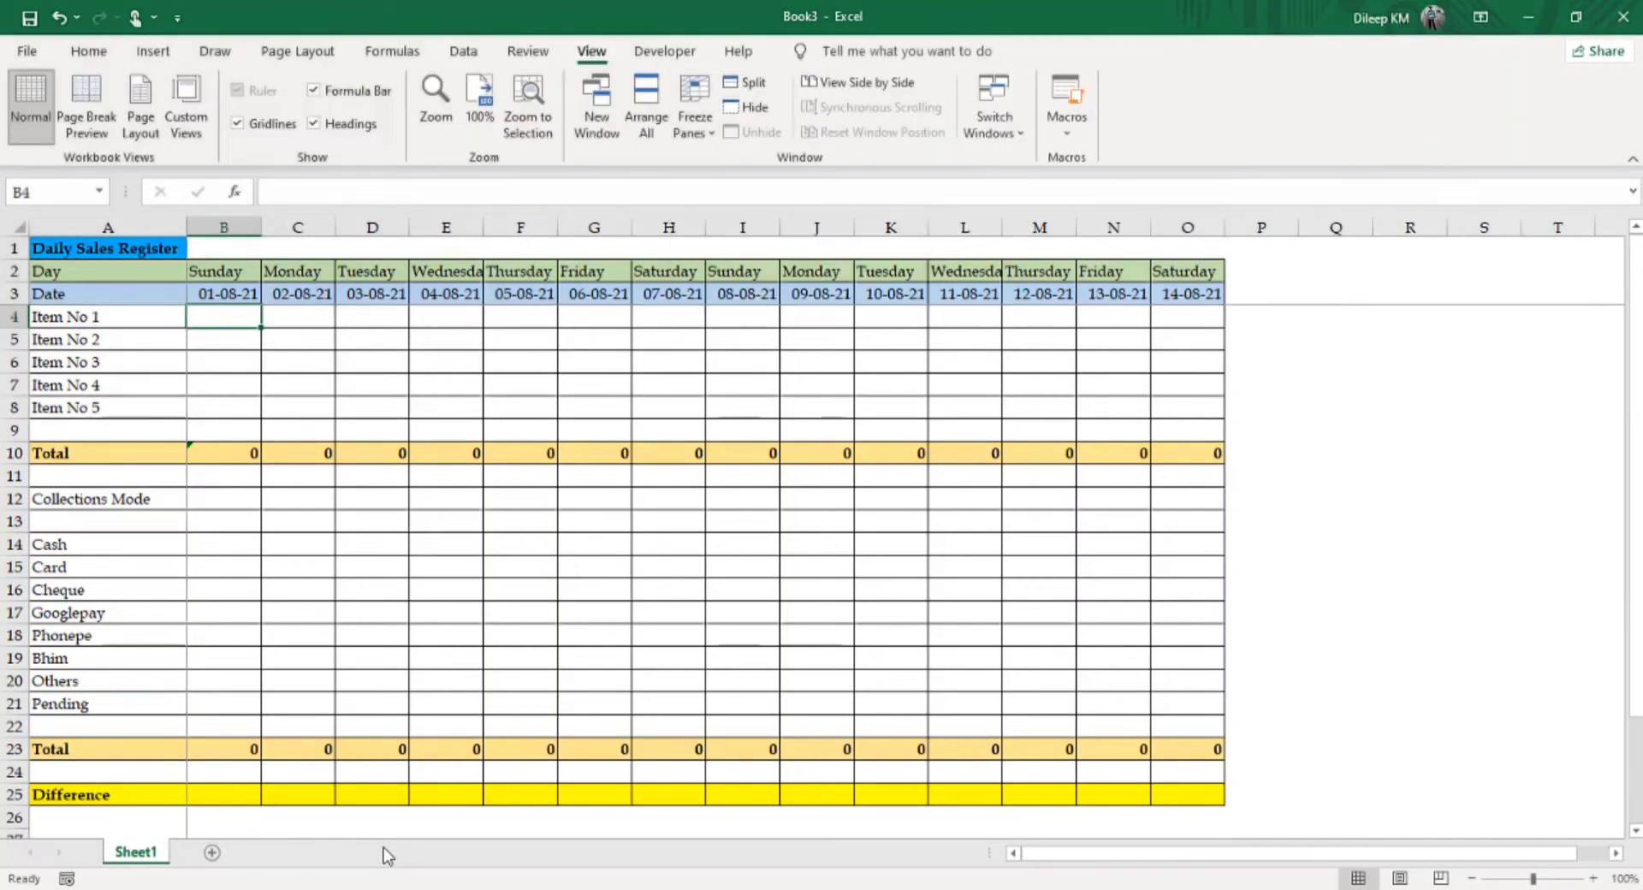
key(Down)
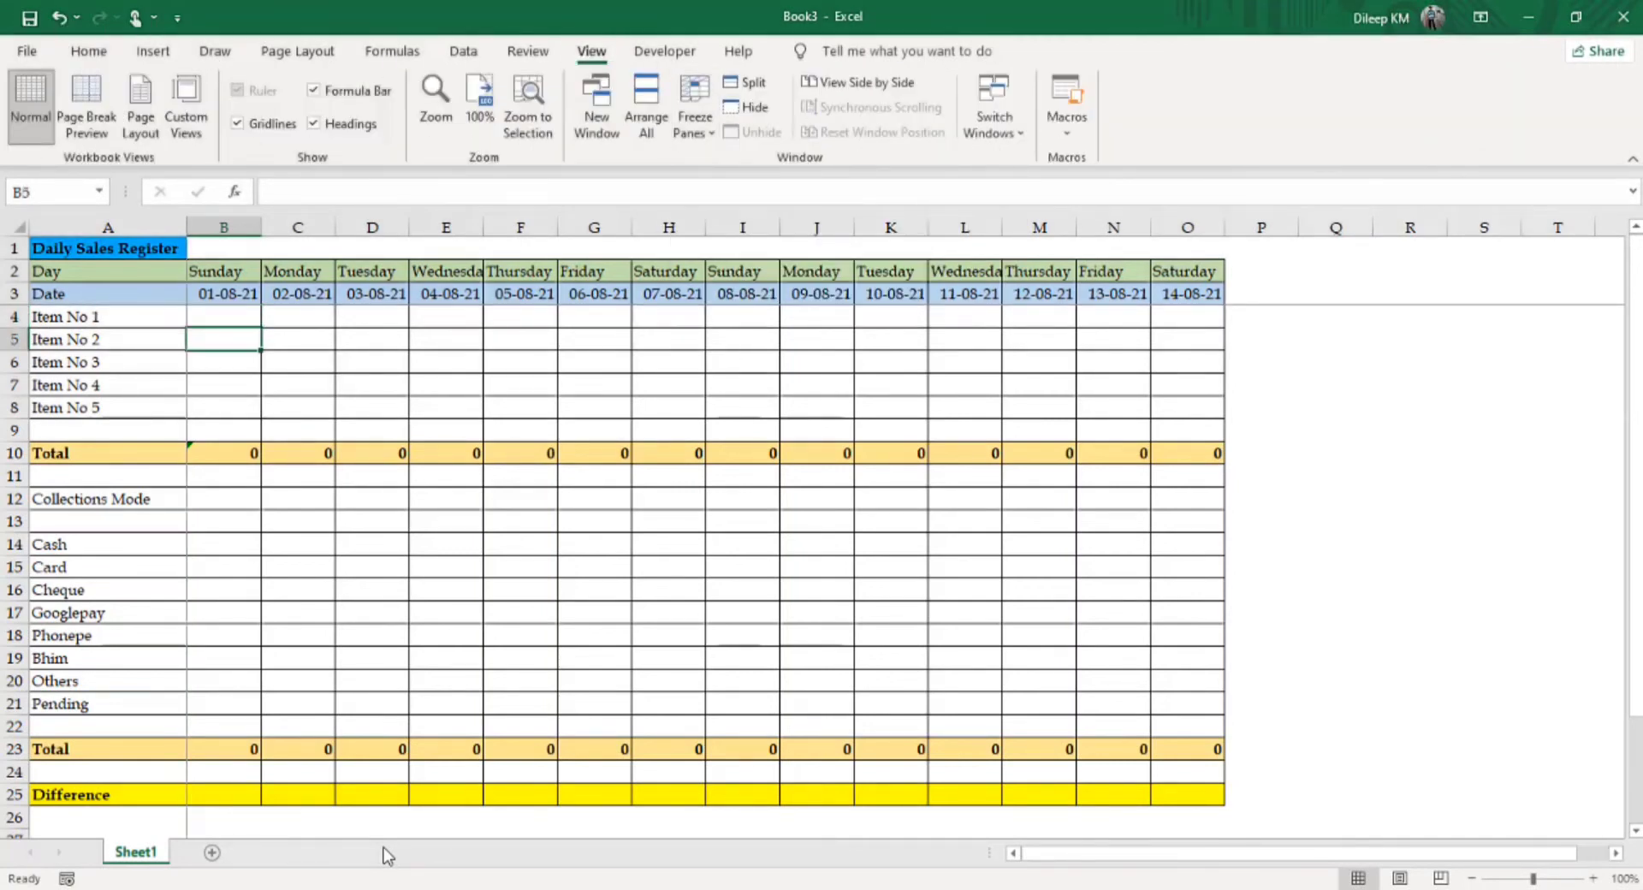
key(Down)
key(Down)
key(Down)
key(Down)
key(Down)
key(Down)
key(Down)
key(Down)
key(Up)
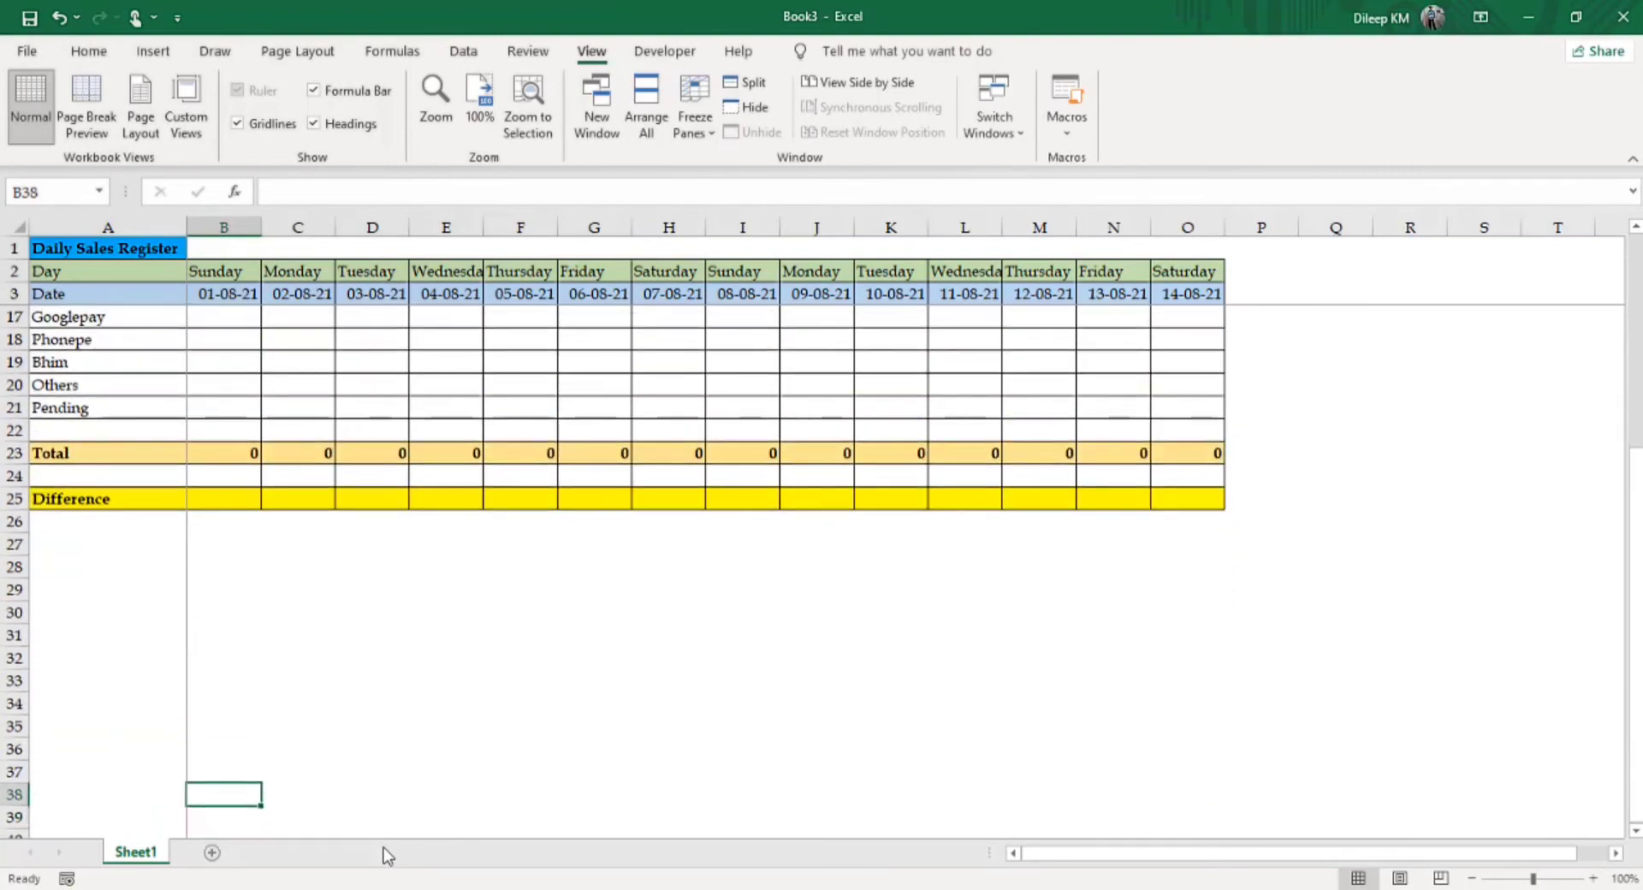
key(Up)
key(Up)
key(Up)
key(Up)
key(Up)
key(Up)
key(Up)
key(Up)
key(Up)
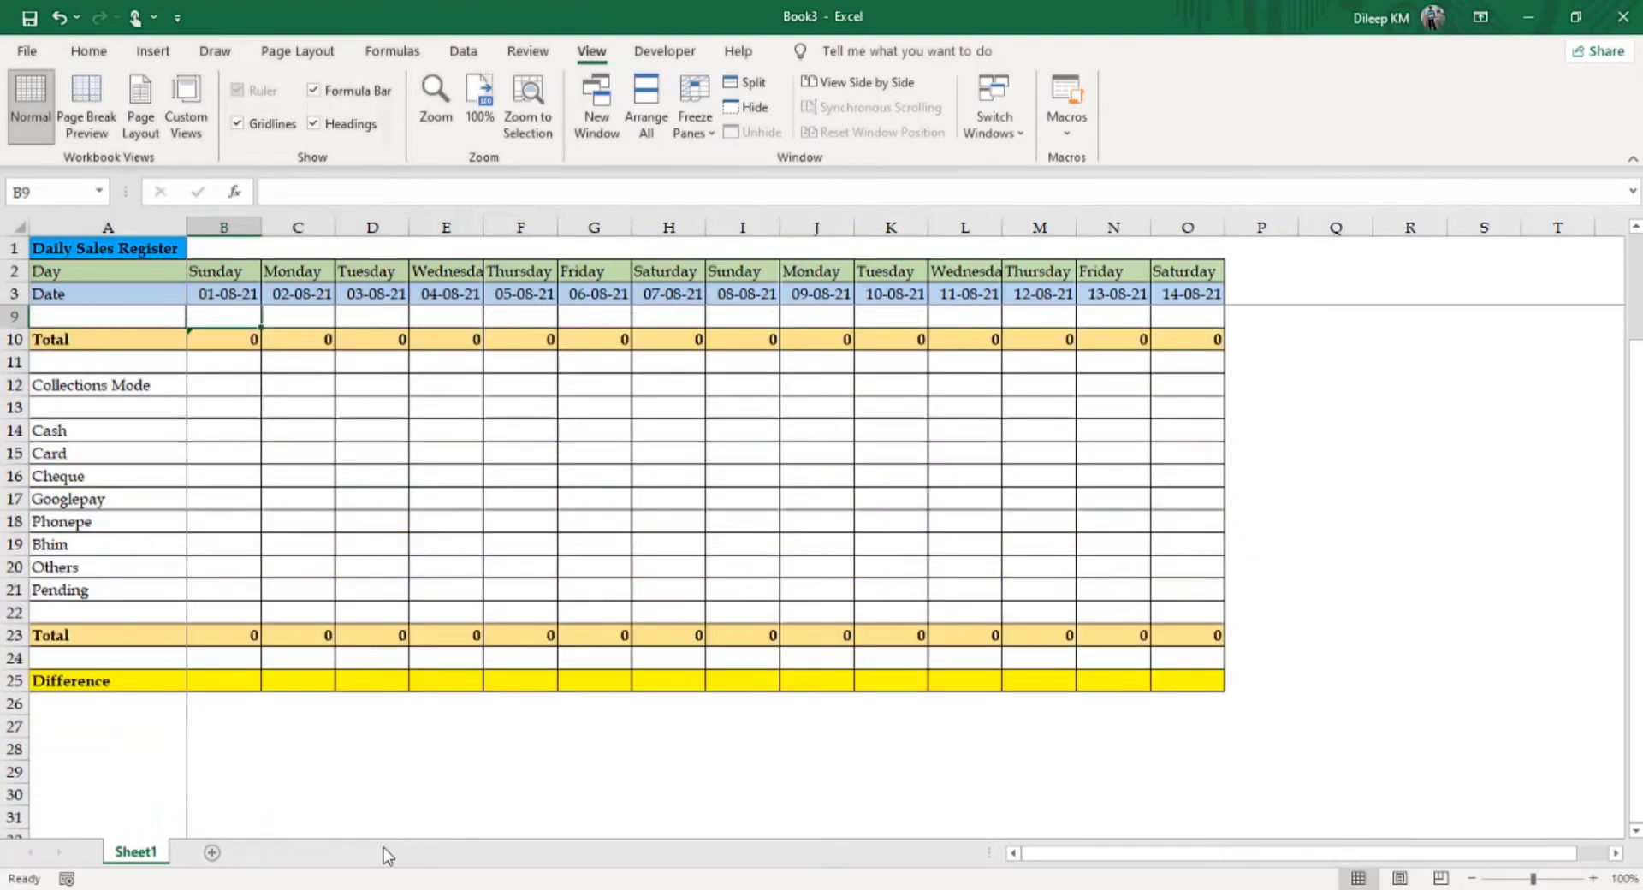
key(Up)
key(Up)
key(Up)
key(Up)
key(Up)
key(Up)
key(Down)
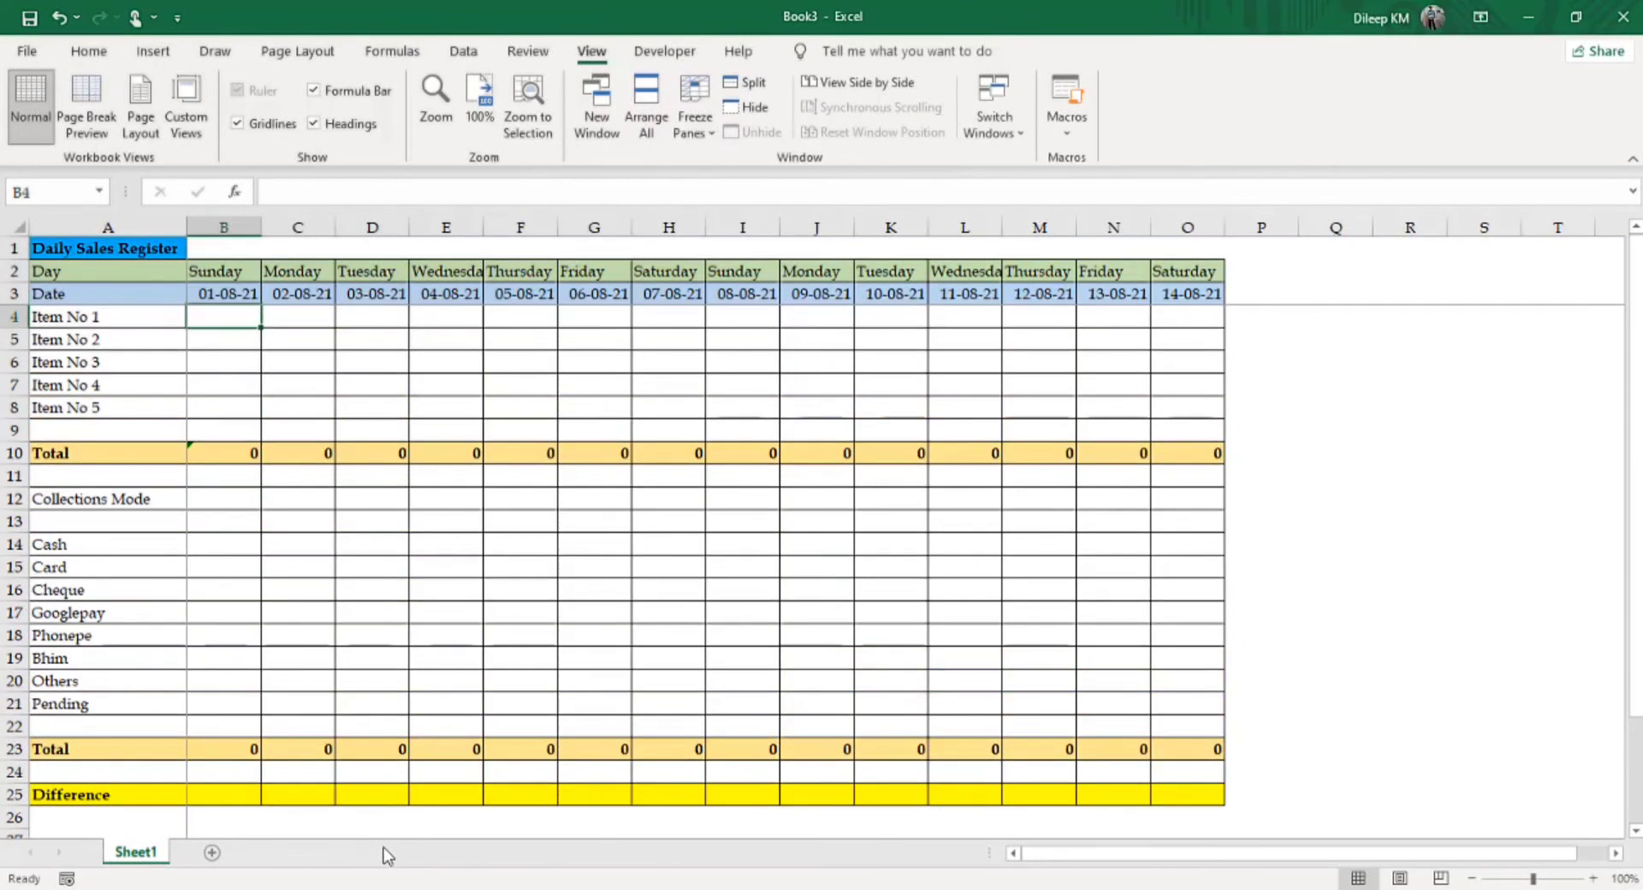
key(alt+w)
key(f)
key(f)
key(alt+w)
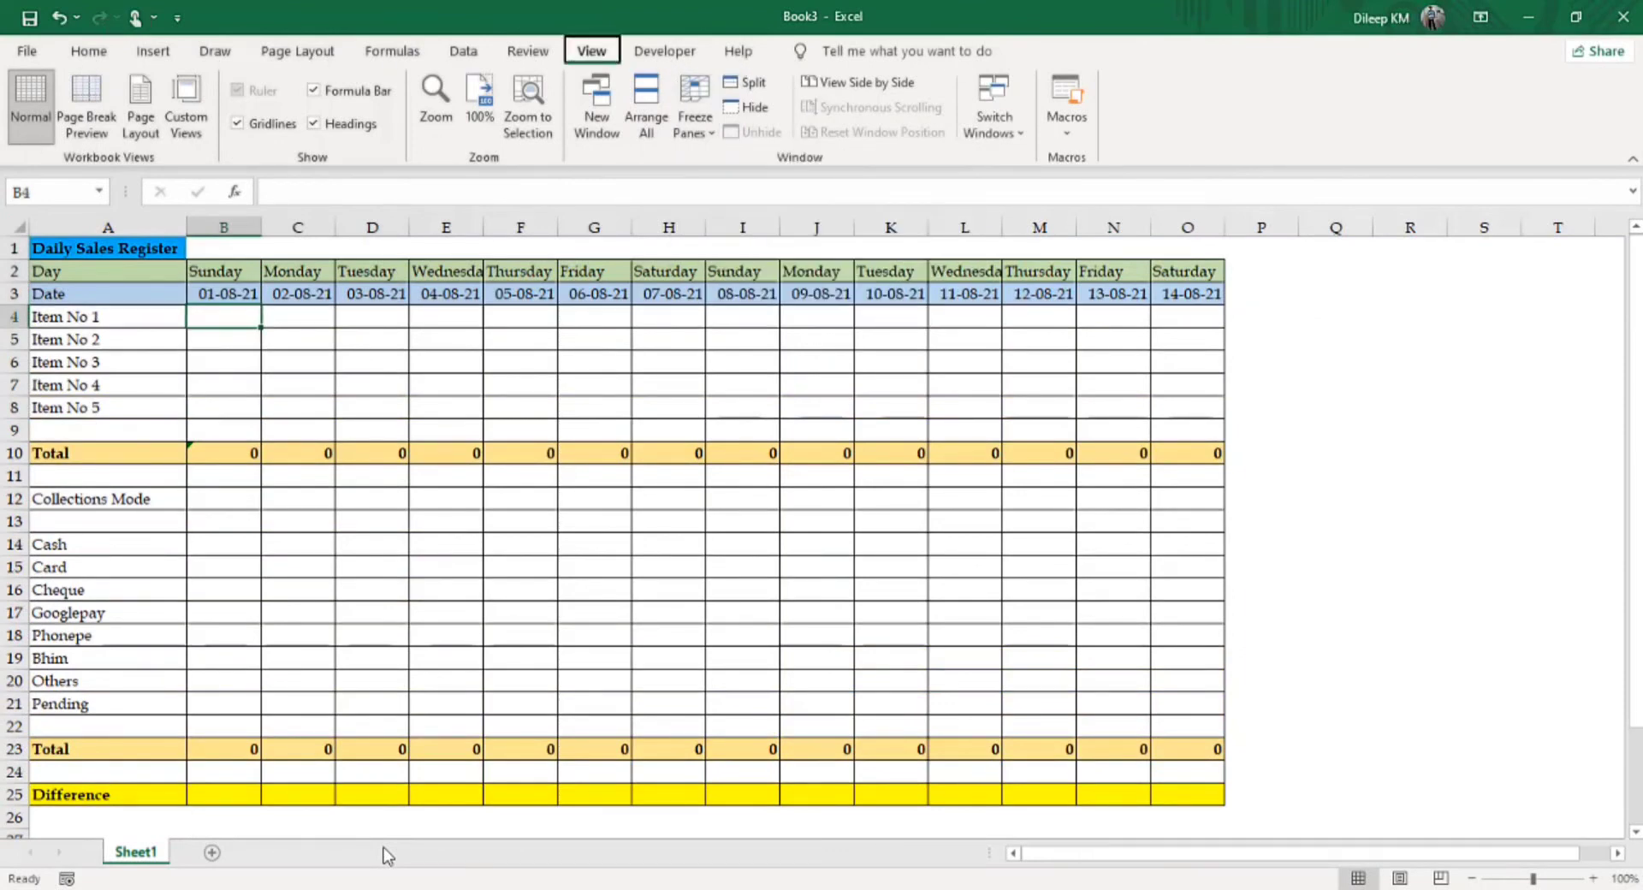
key(f)
key(f)
key(Down)
key(Down)
key(Down)
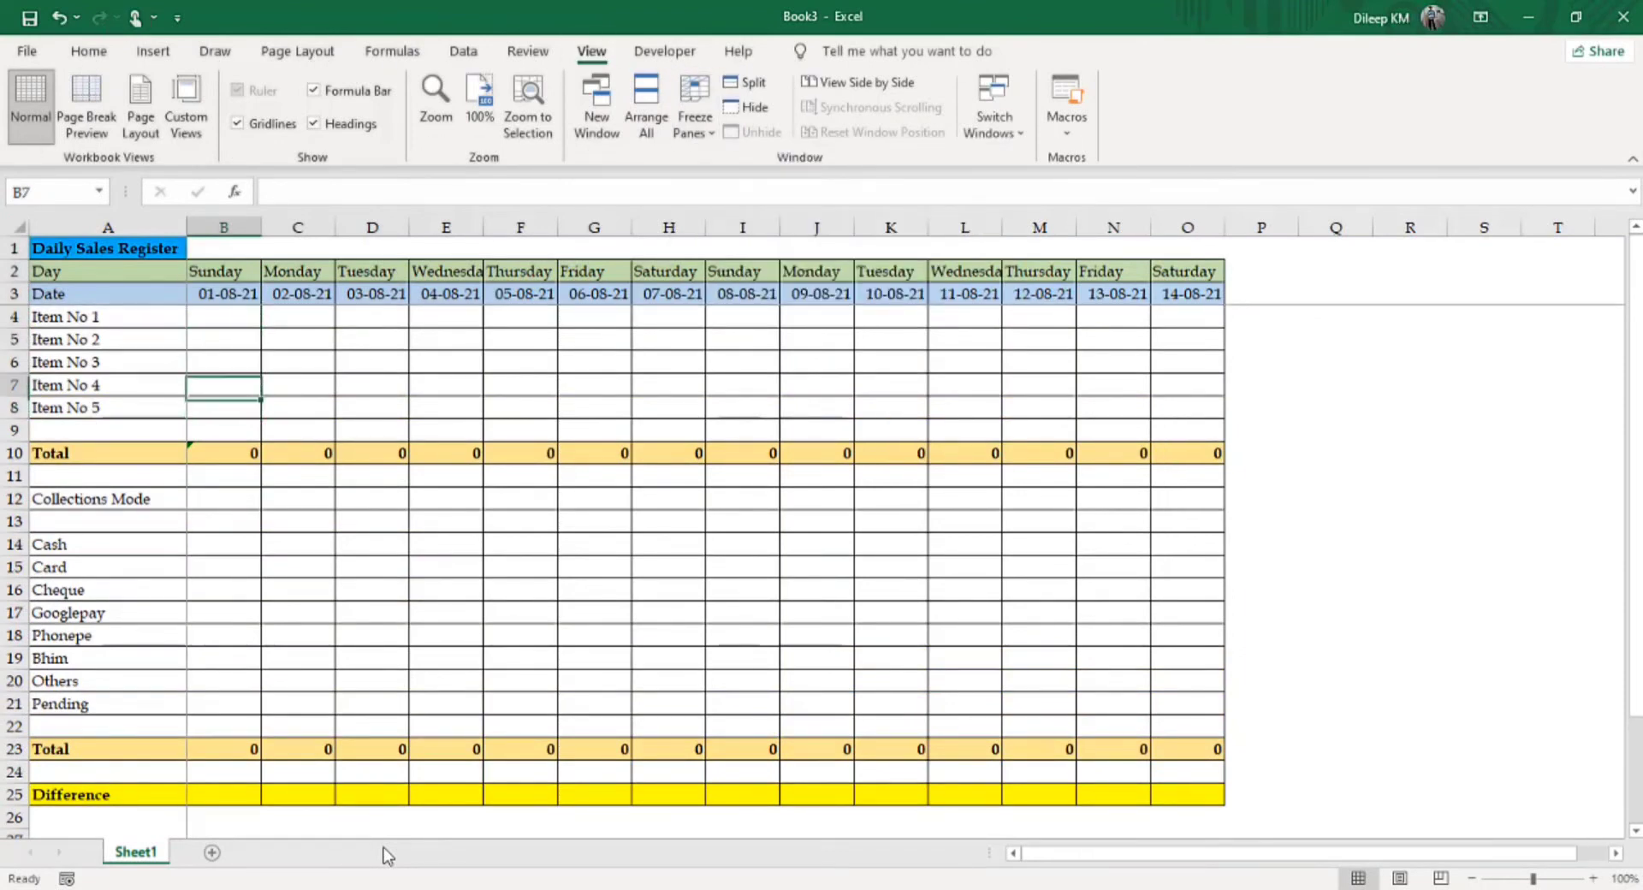
key(Up)
key(Up)
key(Up)
key(Up)
key(Down)
key(Left)
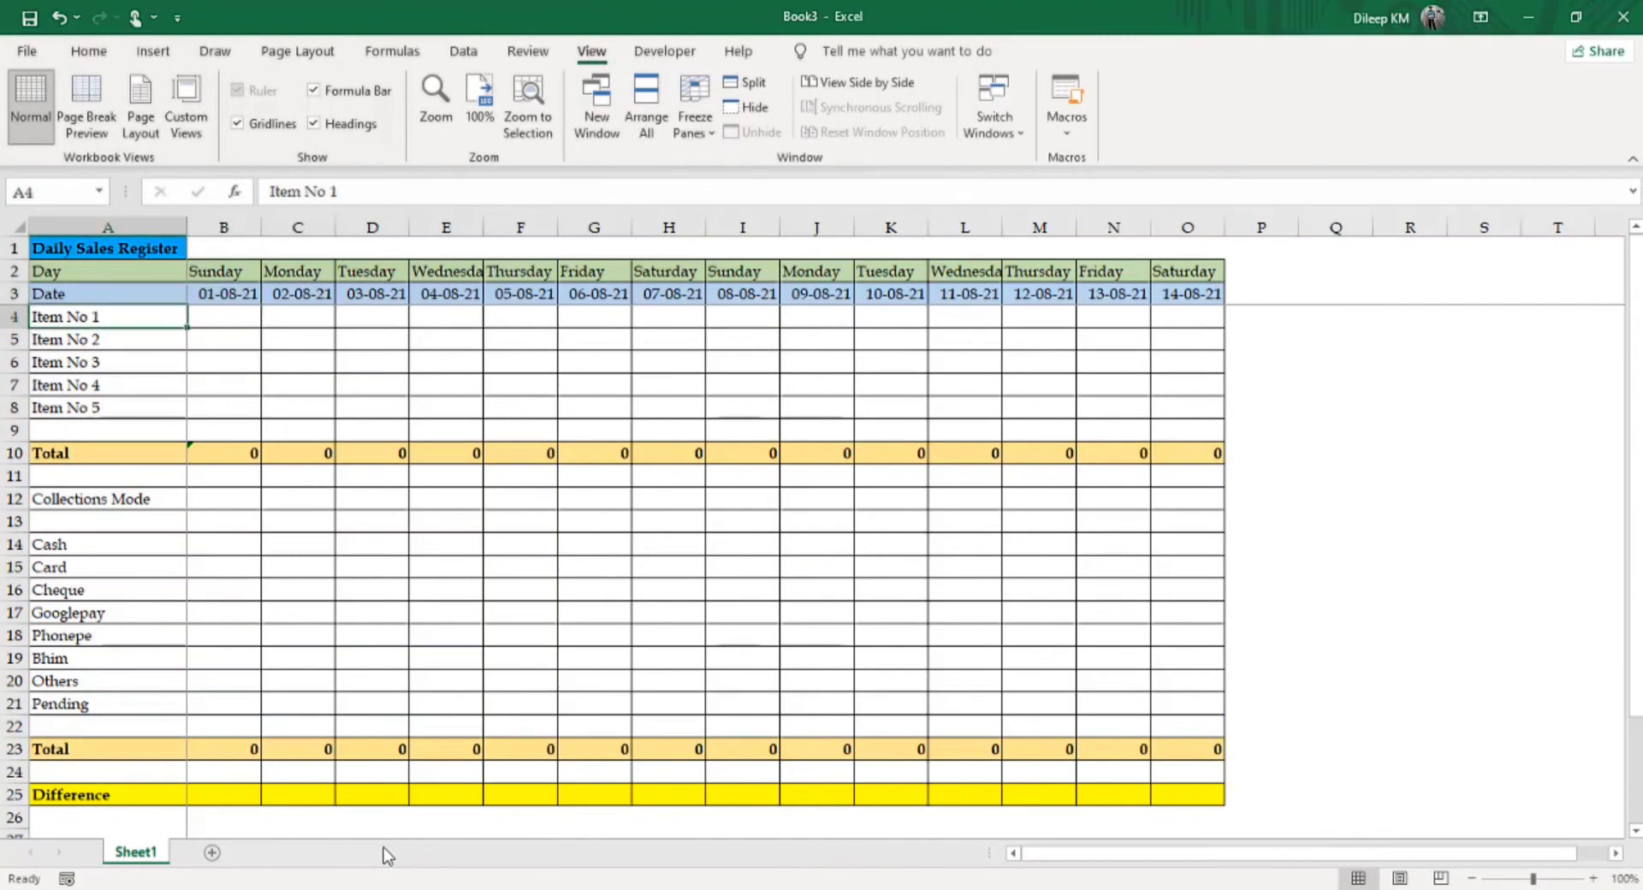
key(Right)
key(Up)
key(Up)
key(Down)
key(Down)
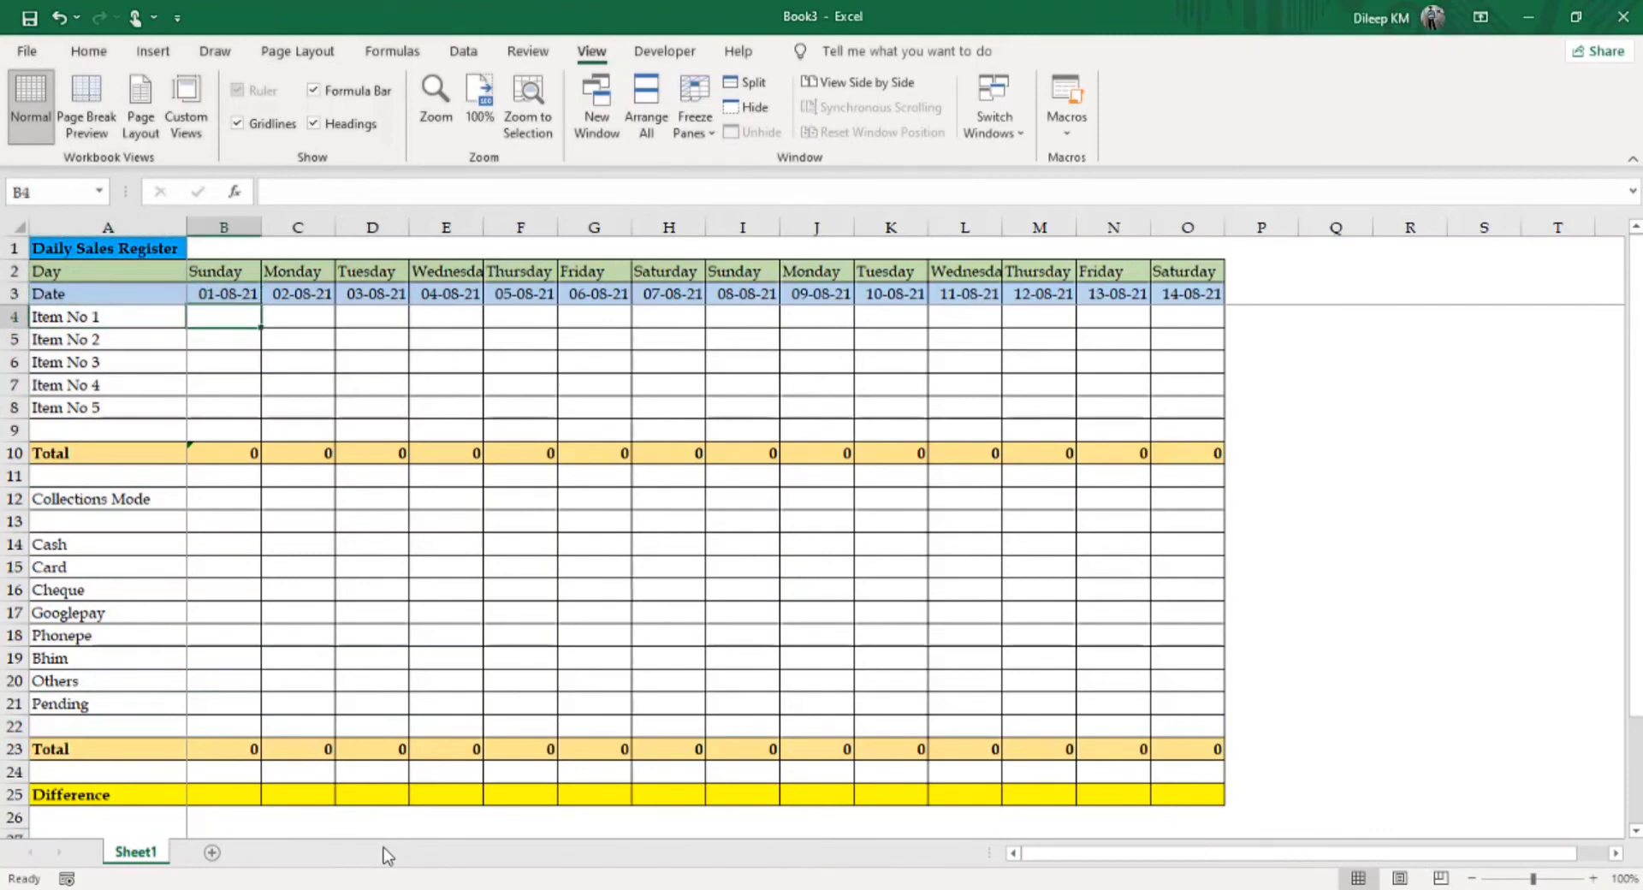
key(Up)
key(Down)
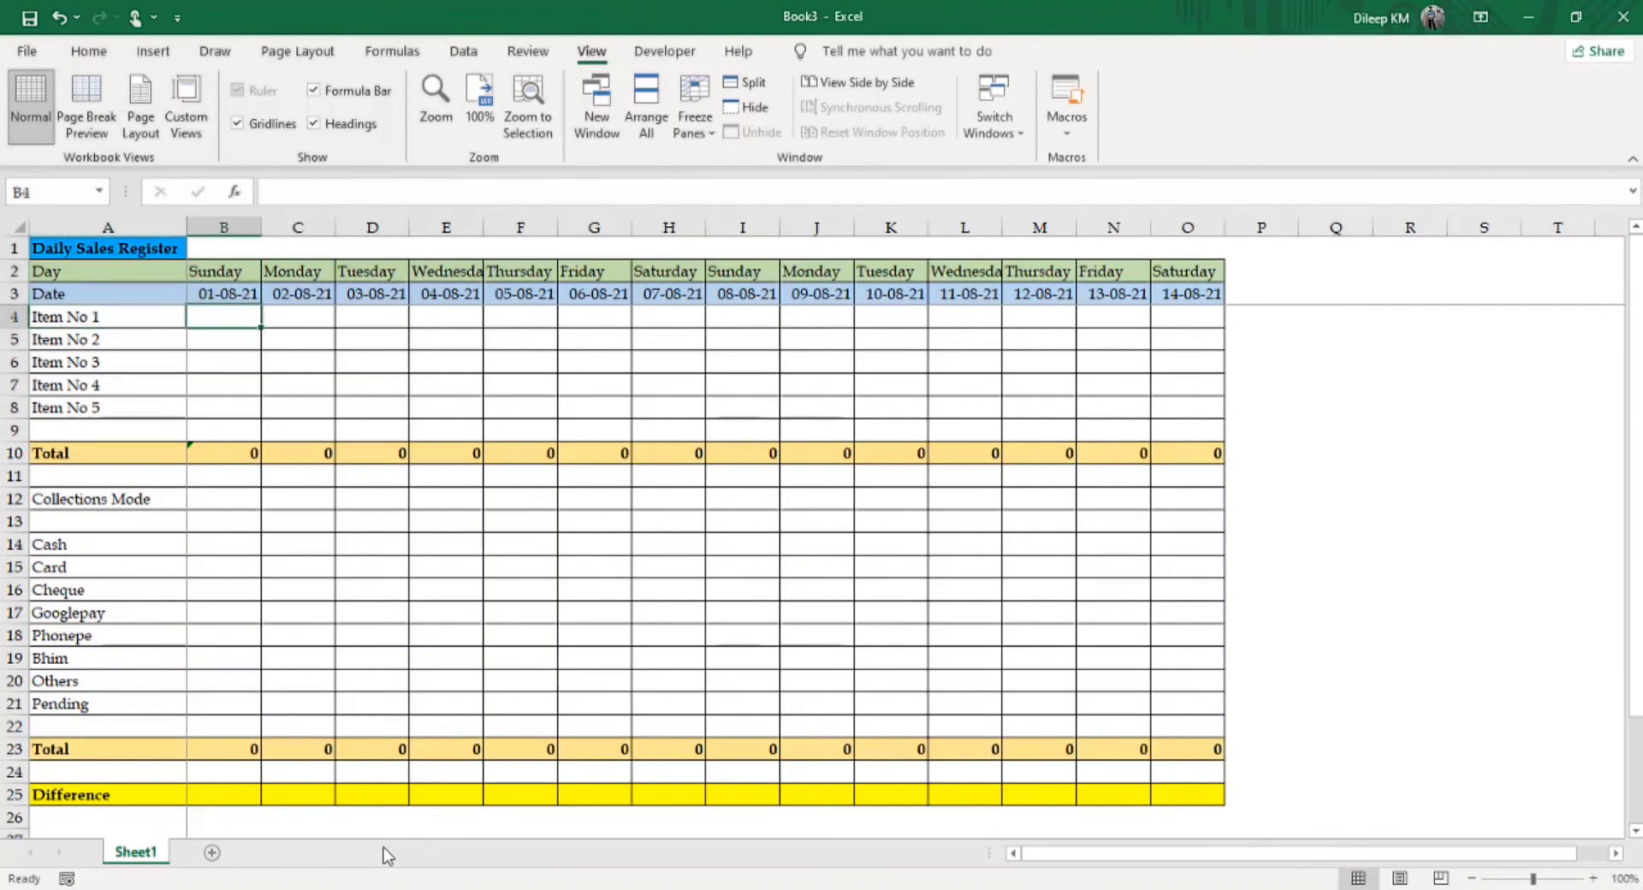
key(Down)
key(Up)
key(Down)
key(Down)
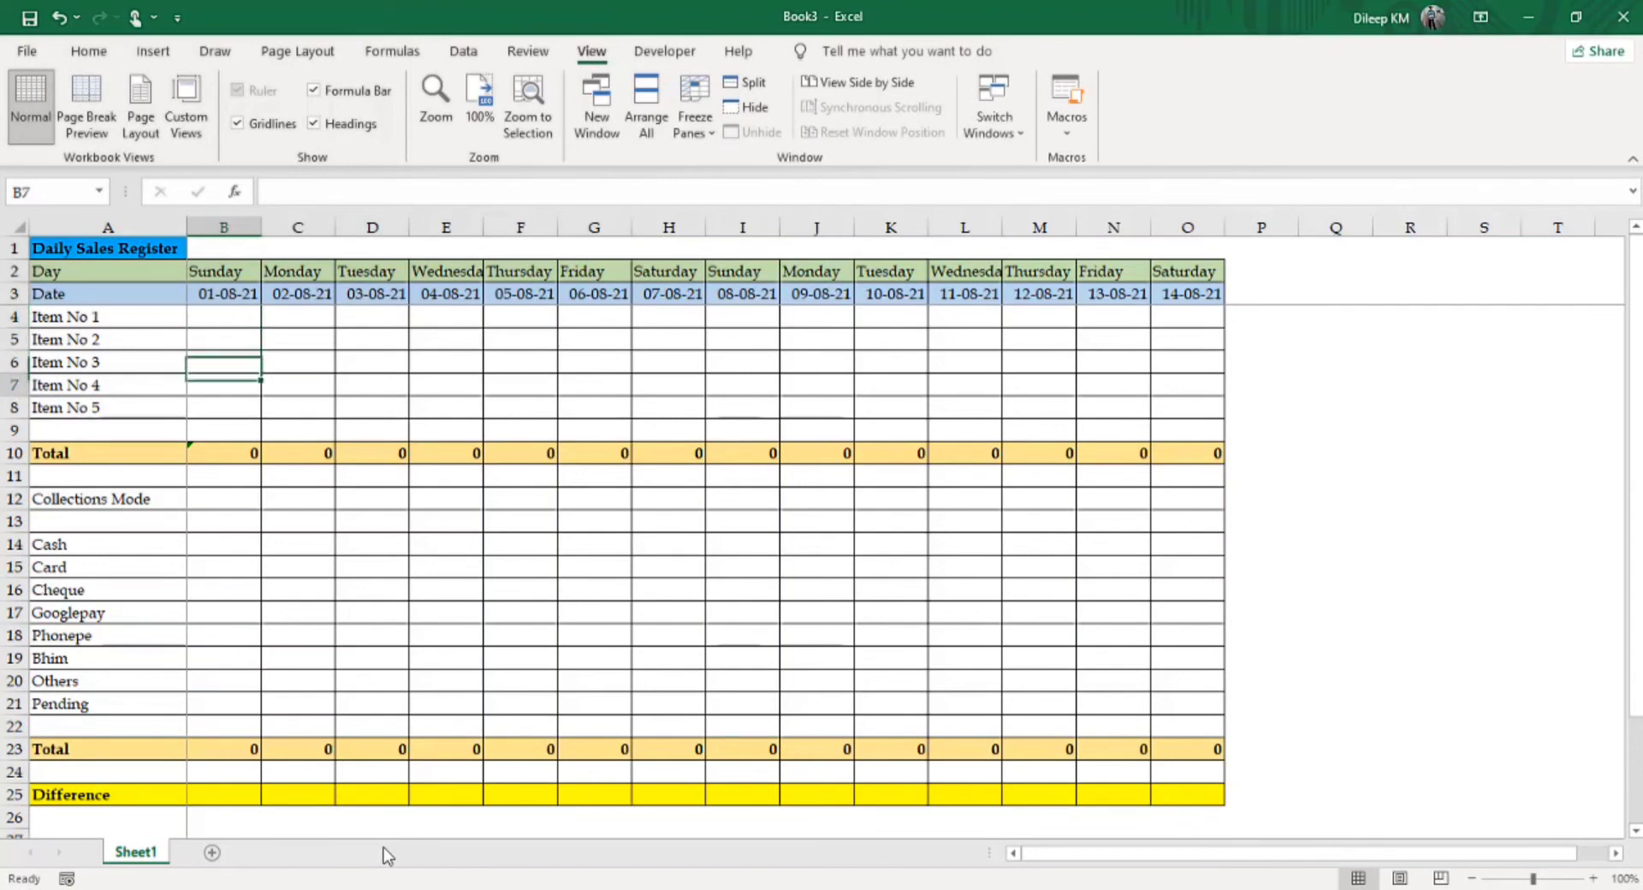
key(Down)
key(Up)
key(Up)
key(Up)
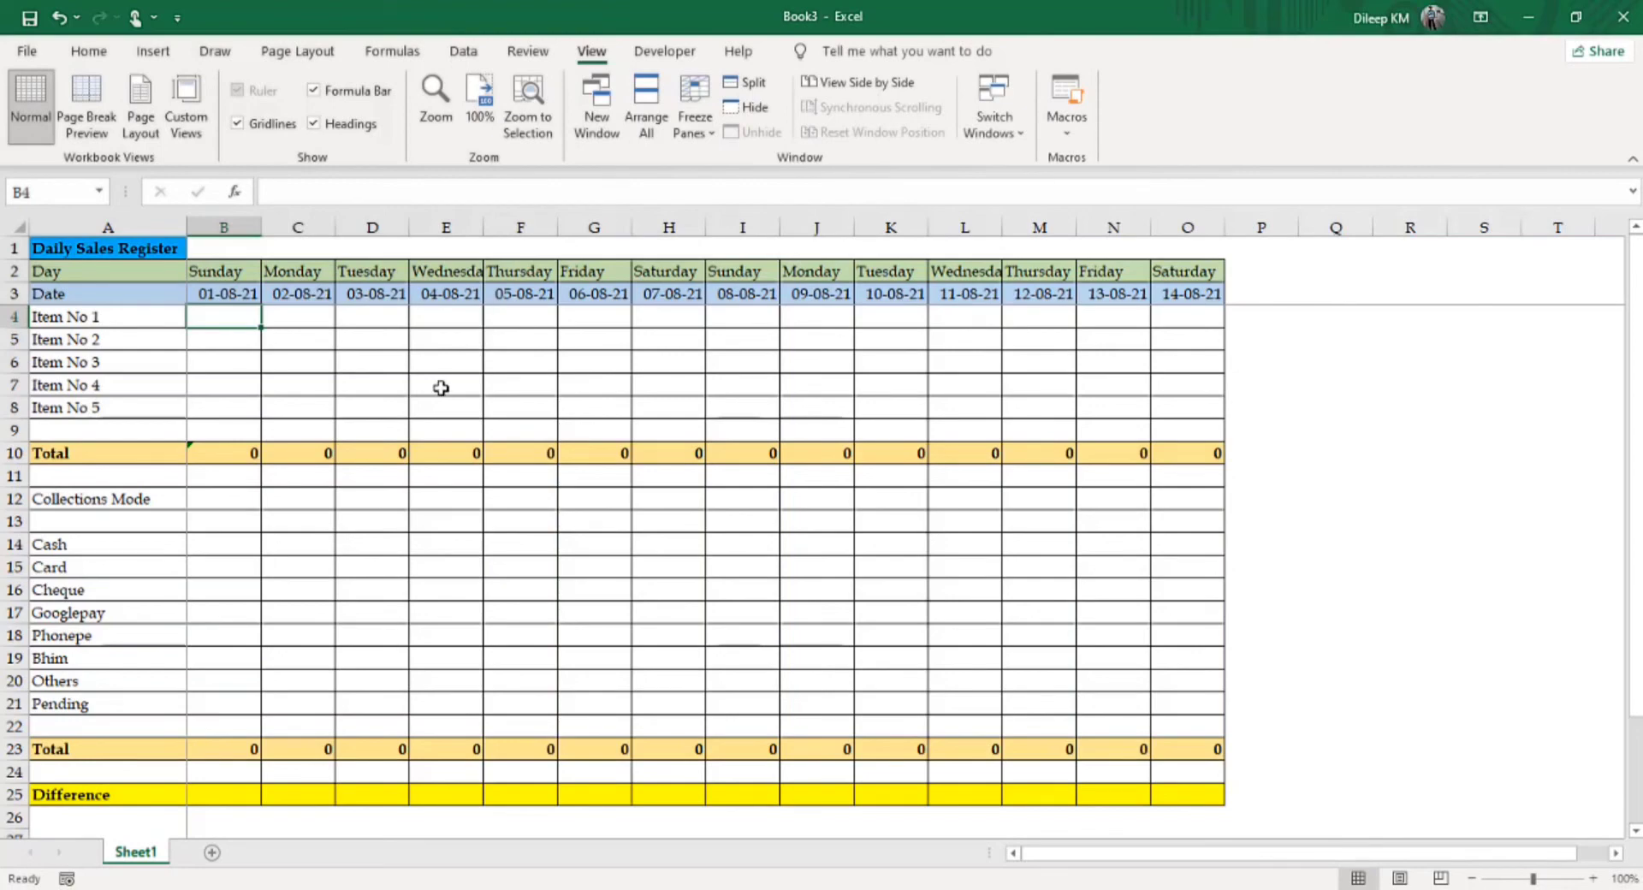
key(Right)
key(Right)
key(Right)
key(Left)
key(Left)
key(Left)
key(Left)
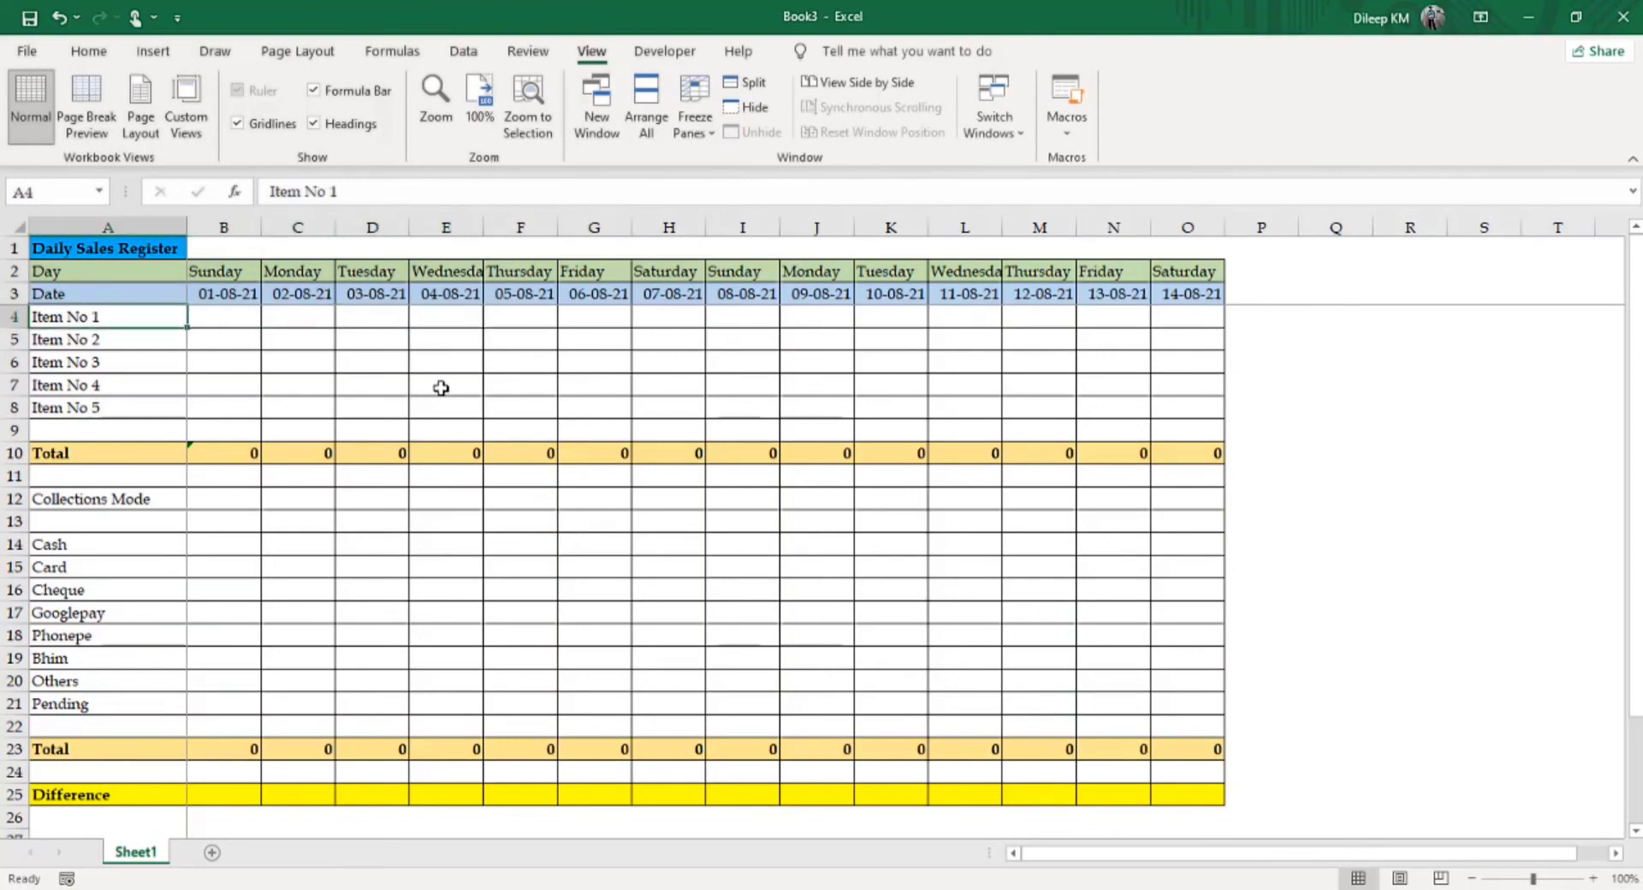
key(Down)
key(Down)
key(Down)
key(Down)
key(Down)
key(Down)
key(Down)
key(Down)
key(Down)
key(Down)
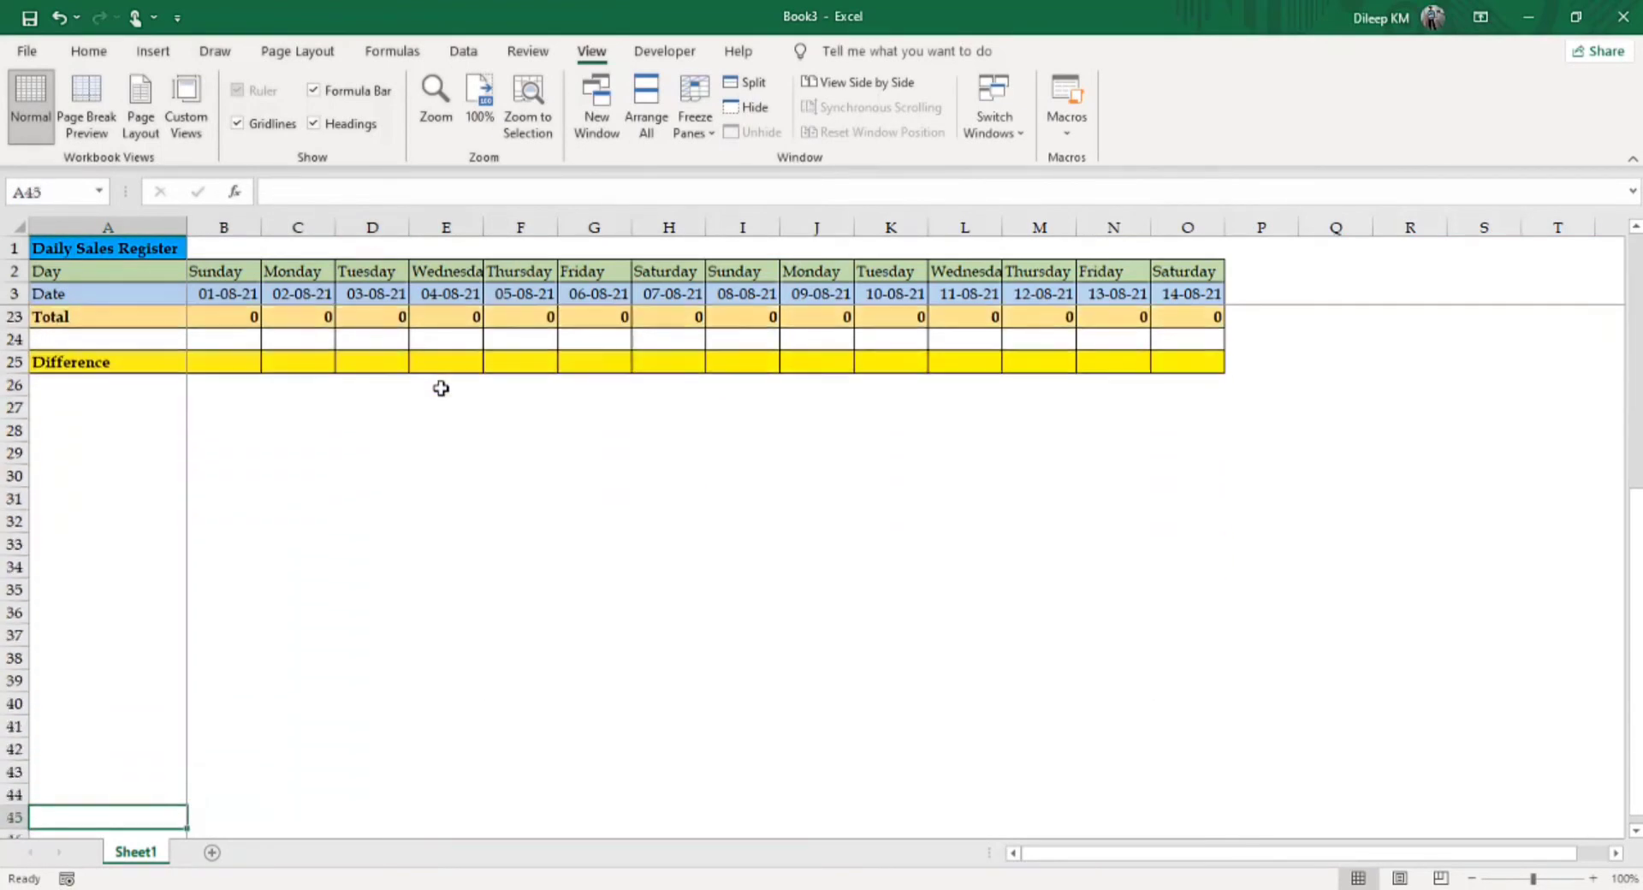
key(Down)
key(Up)
key(Up)
key(Up)
key(Up)
key(Up)
key(Up)
key(Up)
key(Up)
key(Up)
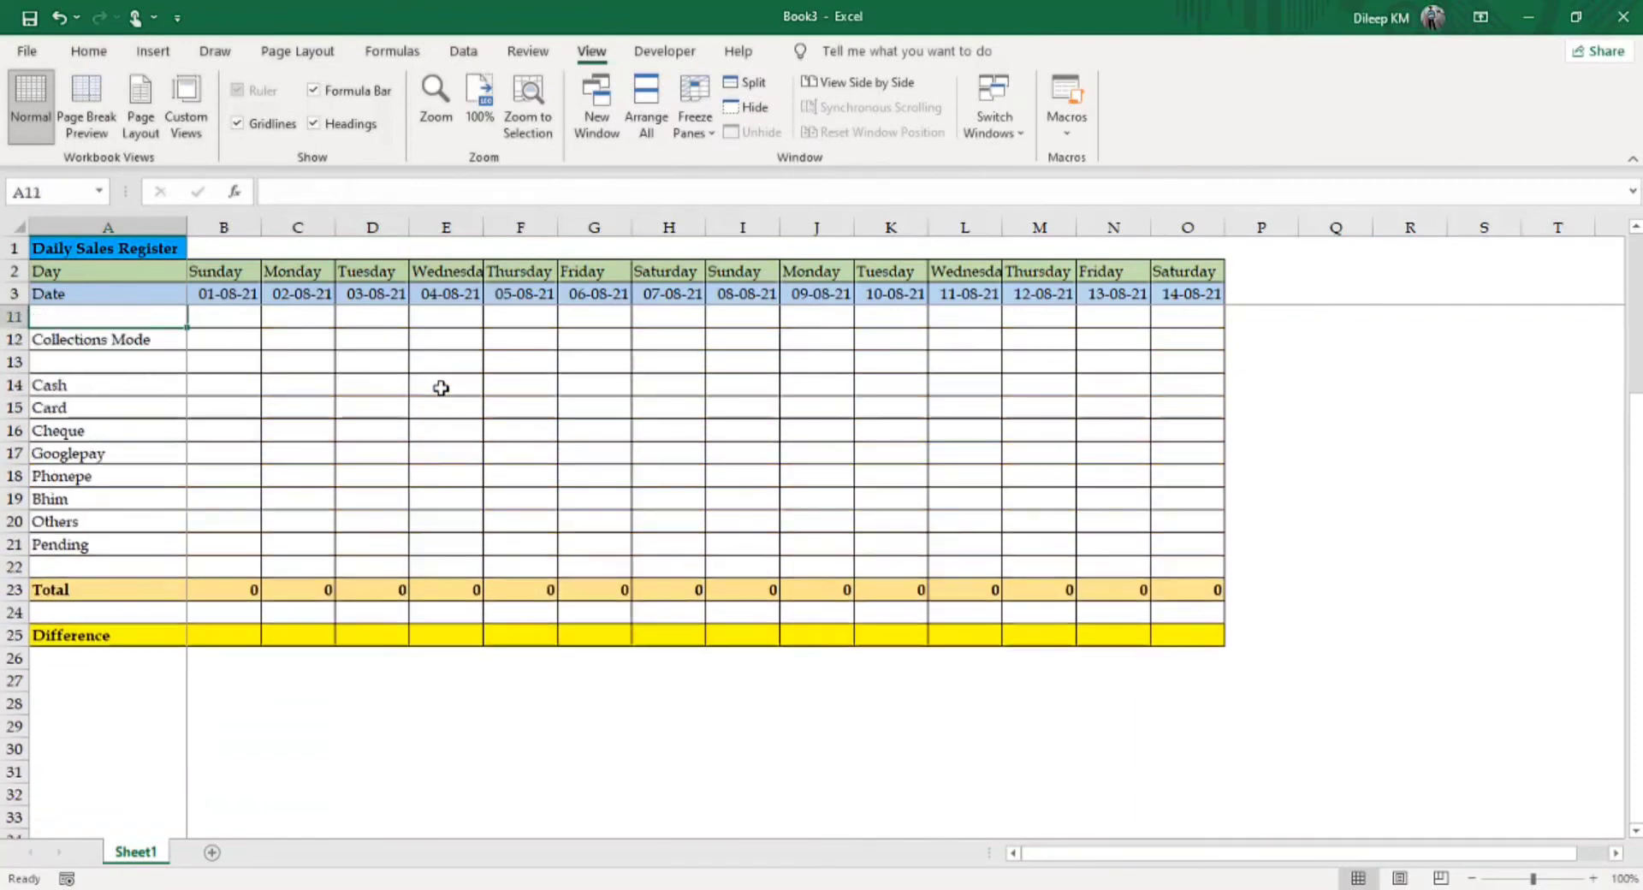
key(Up)
key(Up)
key(Up)
key(Down)
key(Down)
key(Down)
key(Down)
key(Down)
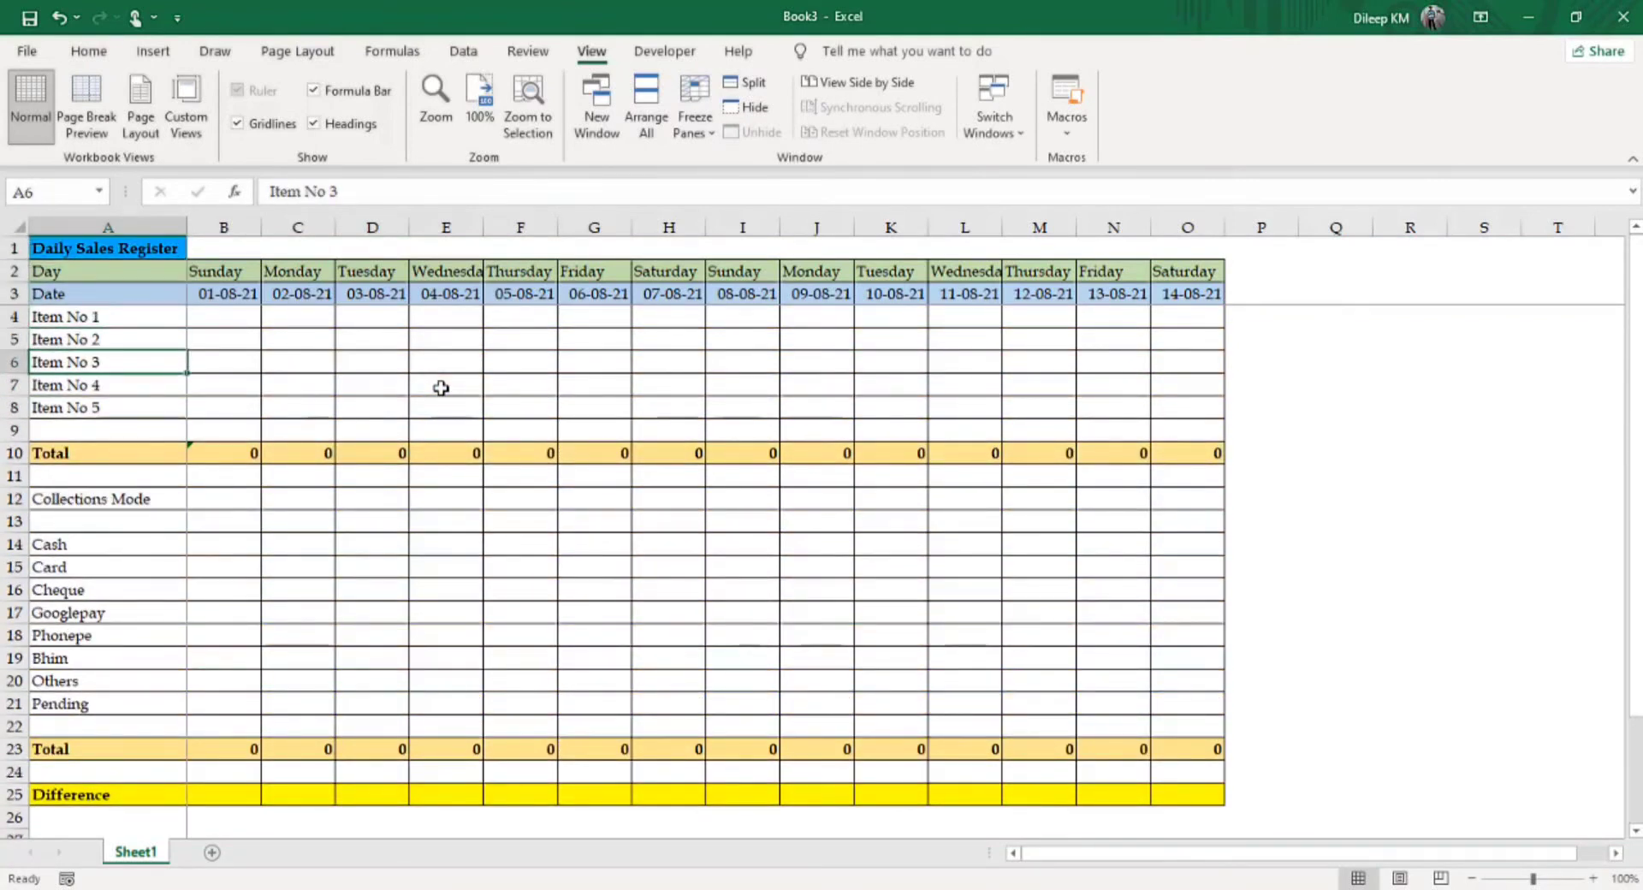
key(Right)
key(Right)
key(Right)
key(Right)
key(Right)
key(Up)
key(Up)
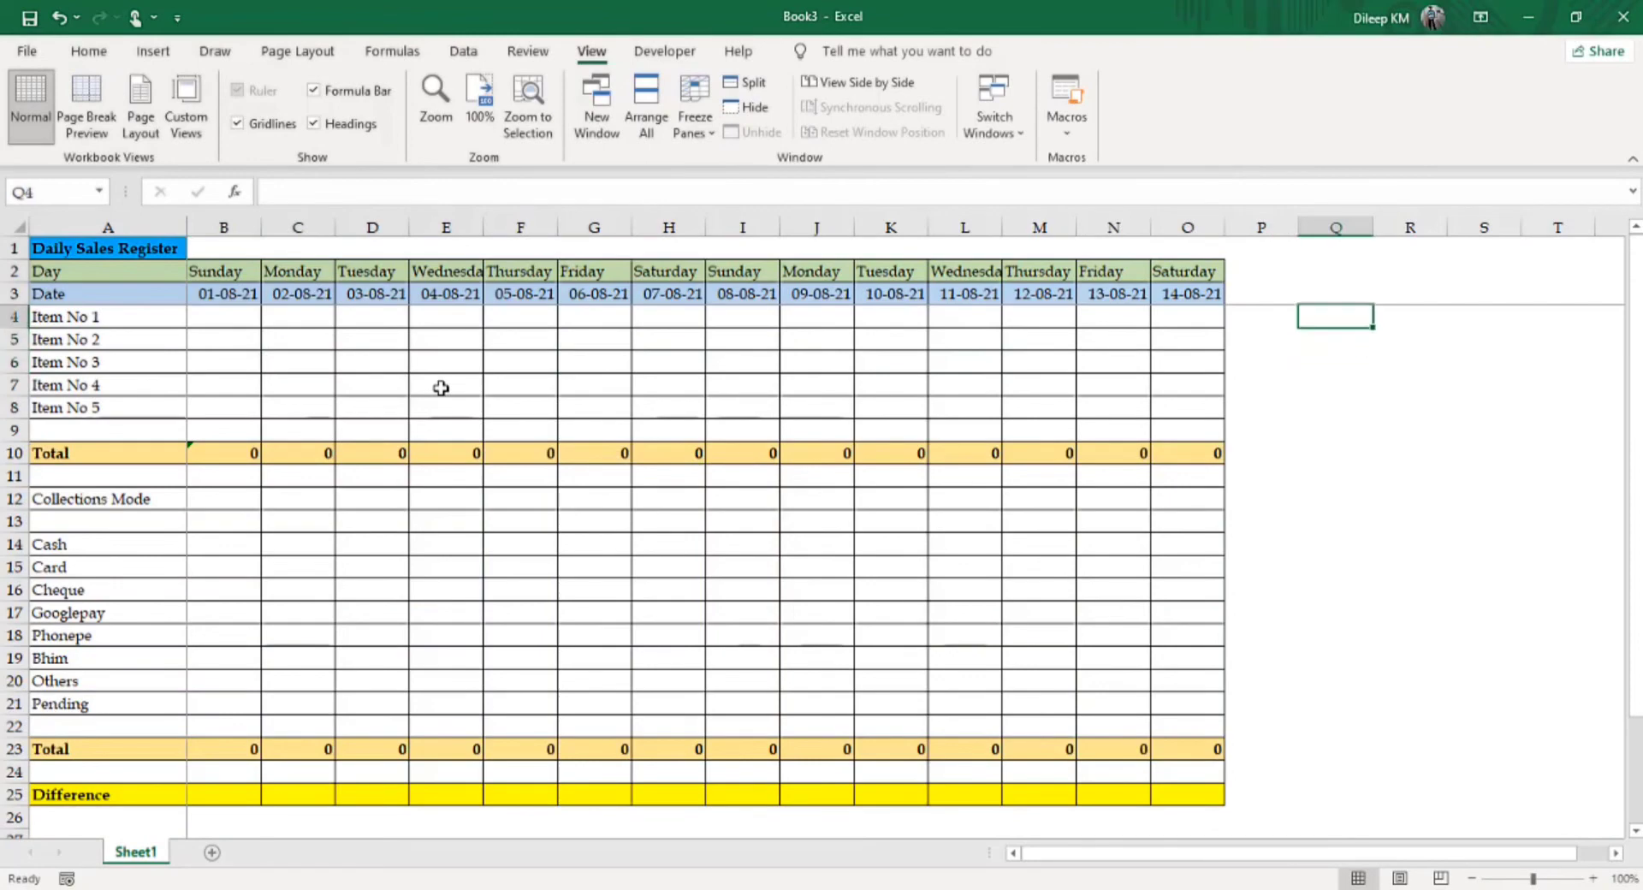
key(Up)
key(Left)
key(Left)
key(Up)
key(shift+Down)
key(shift+Down)
key(shift+Down)
key(shift+Down)
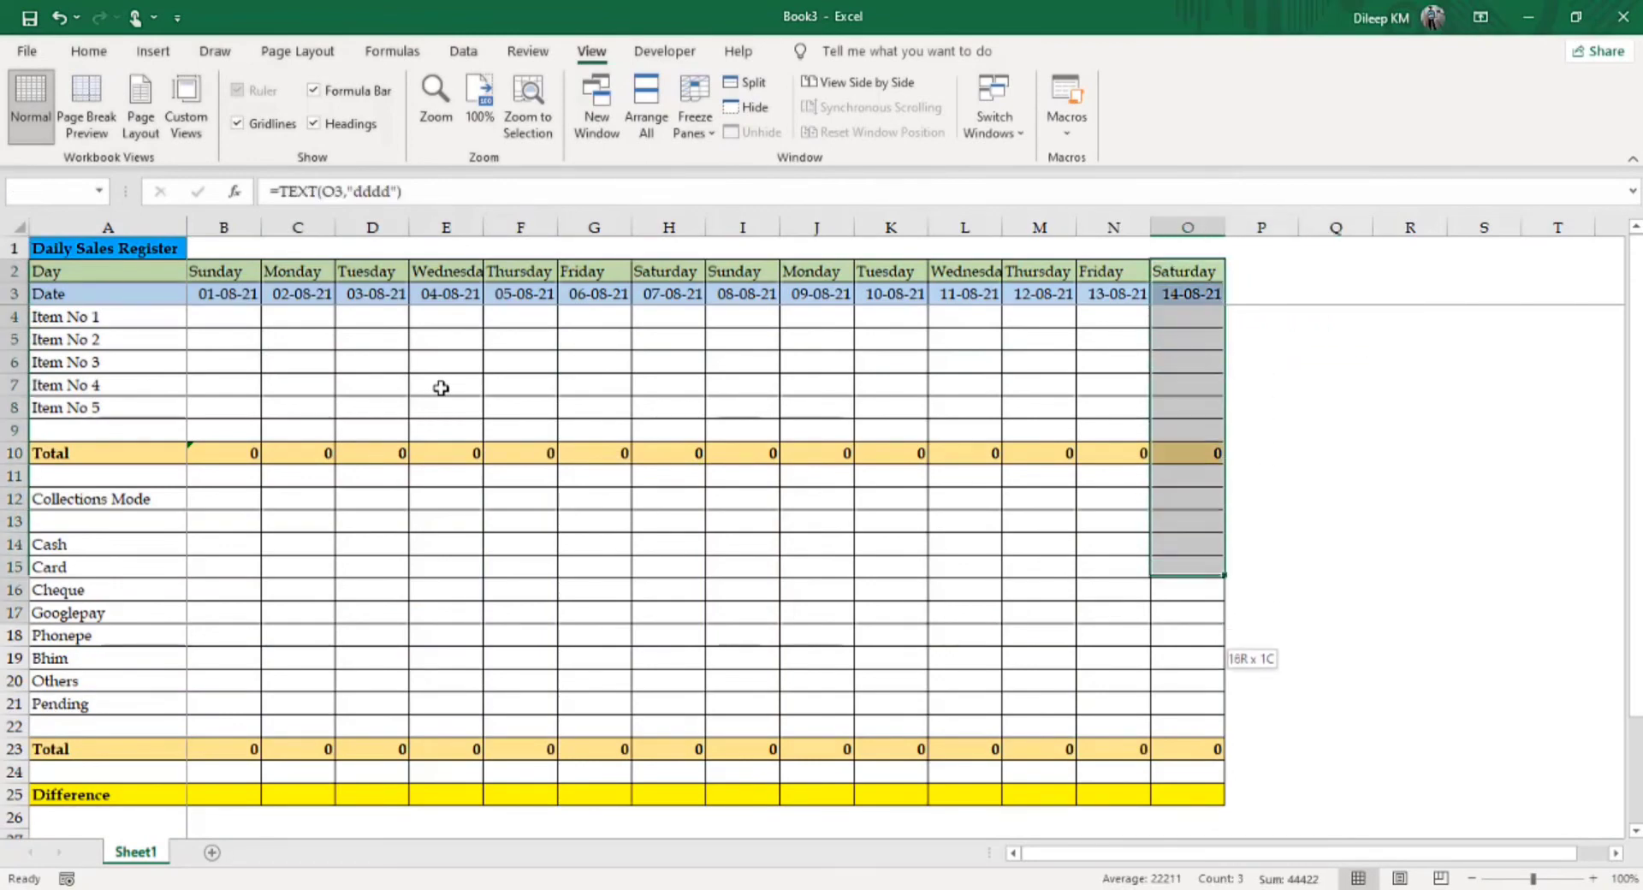
key(shift+Down)
key(shift+Down)
key(shift+Down)
key(shift+Down)
key(shift+Down)
key(shift+Down)
key(shift+Down)
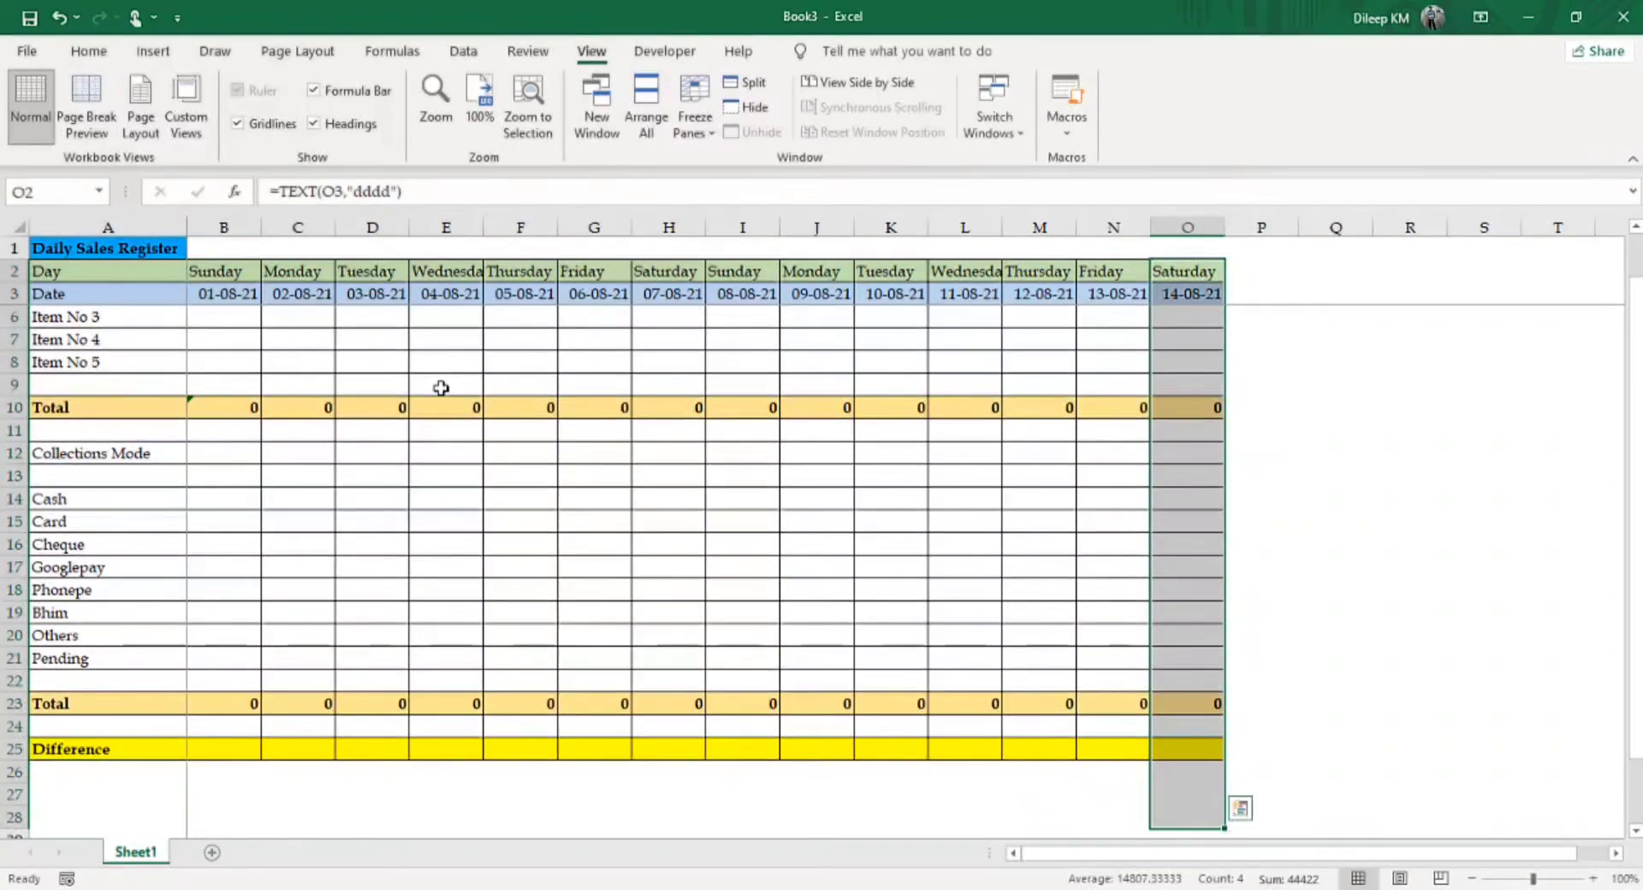
key(Left)
key(Left)
key(Left)
key(Left)
key(Left)
key(Right)
key(Down)
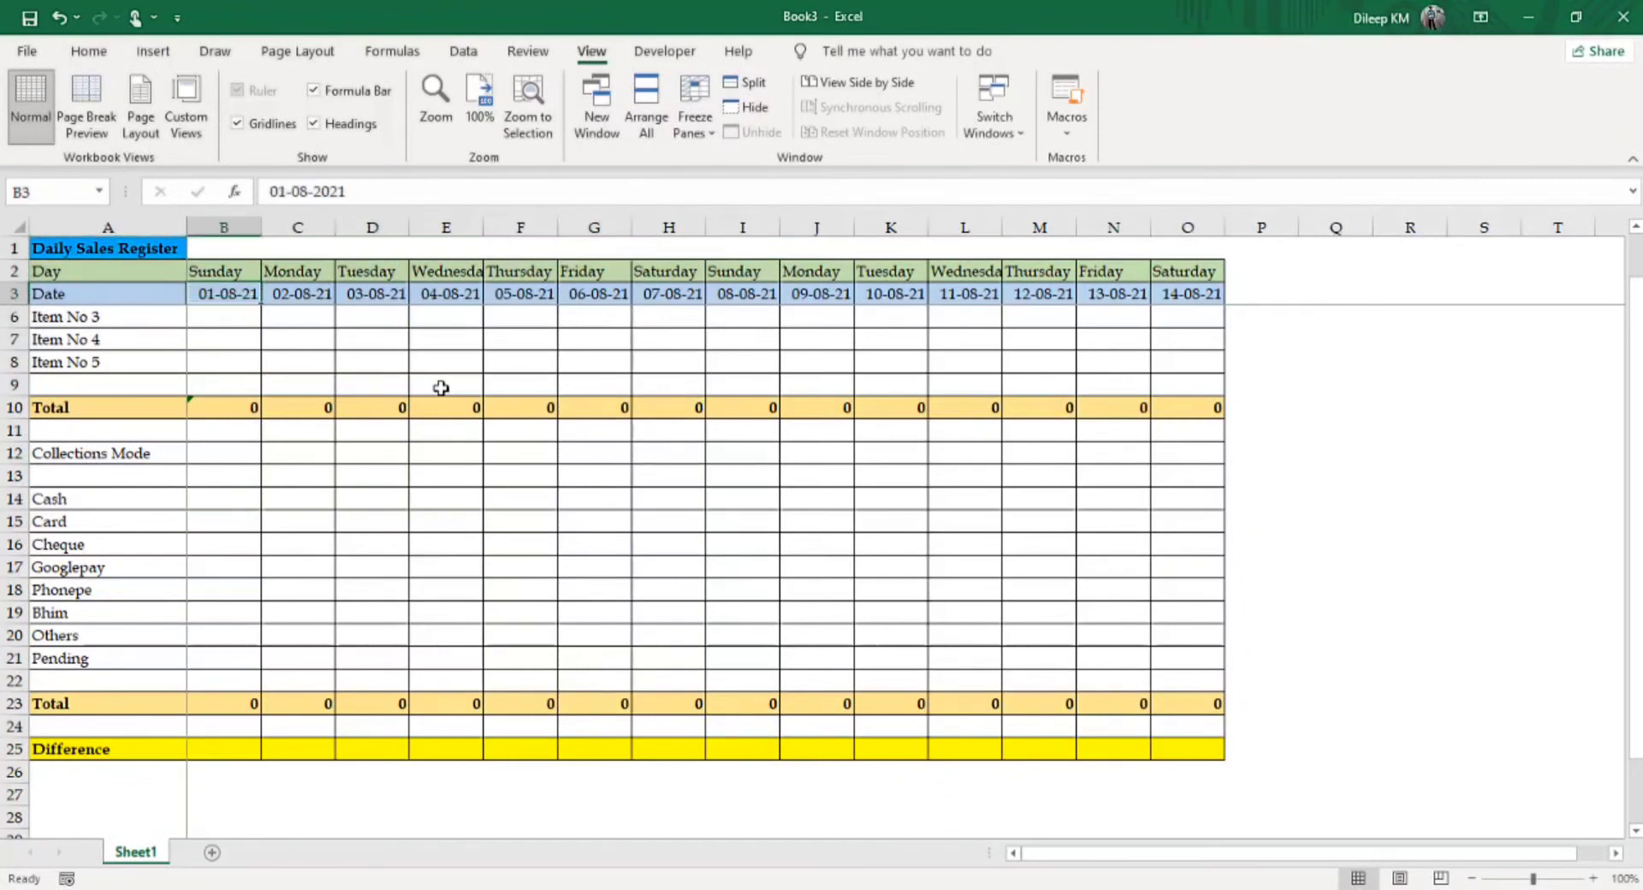
key(Down)
key(Down)
key(Down)
key(Down)
key(Down)
key(Down)
key(Down)
key(Down)
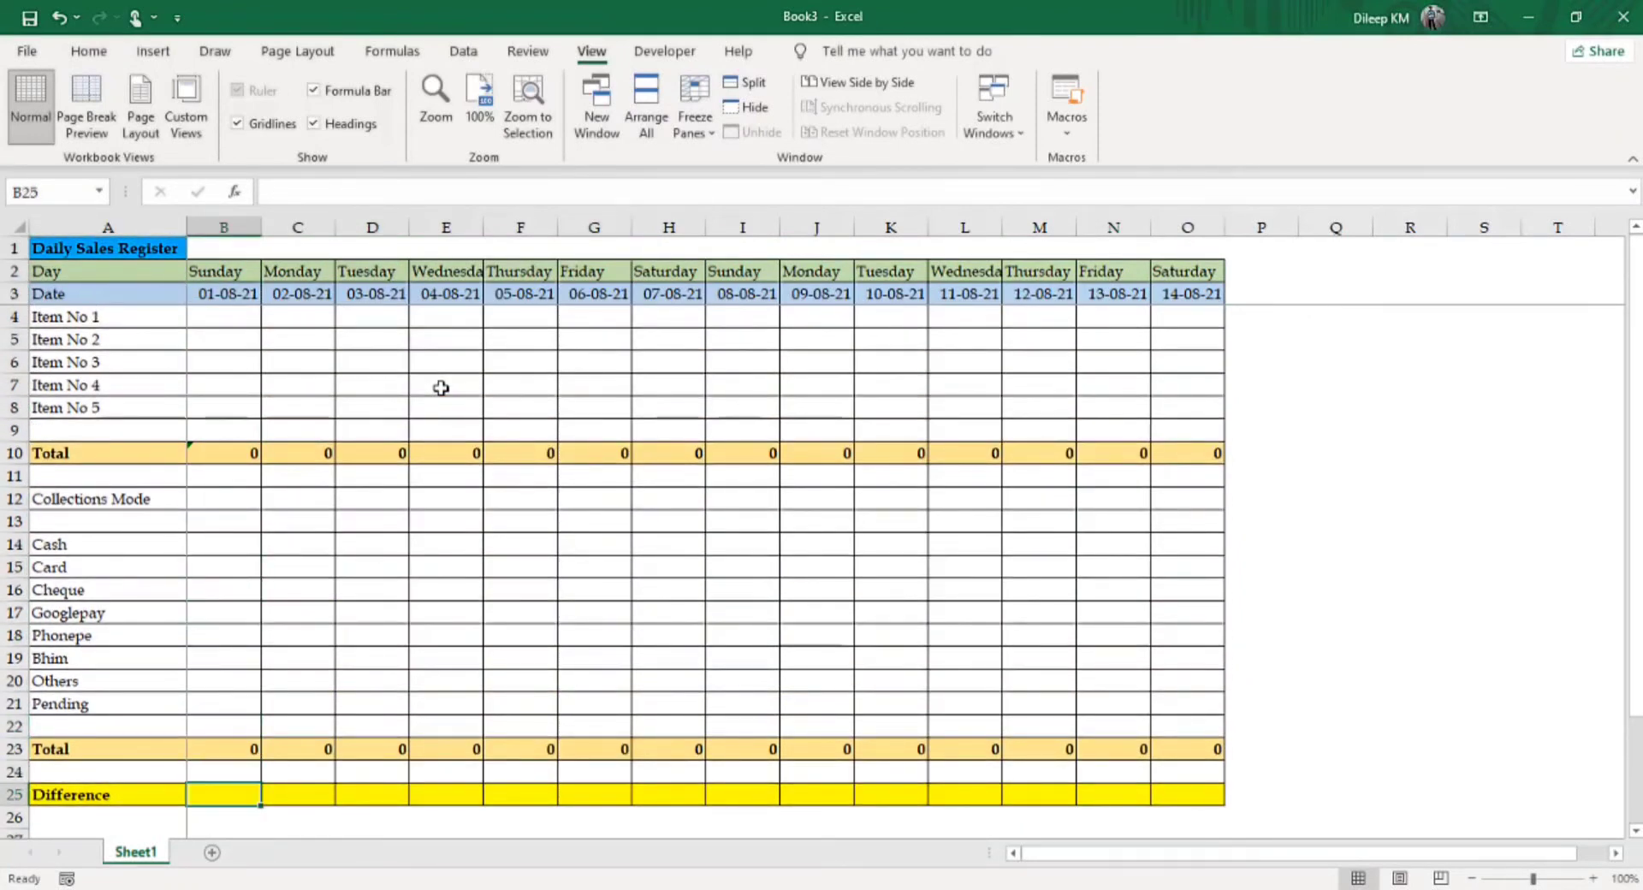
- Enter =B10-B23 in B25 to subtract the collections Total from the item Total
text(=)
key(Up)
key(Up)
key(Up)
key(Up)
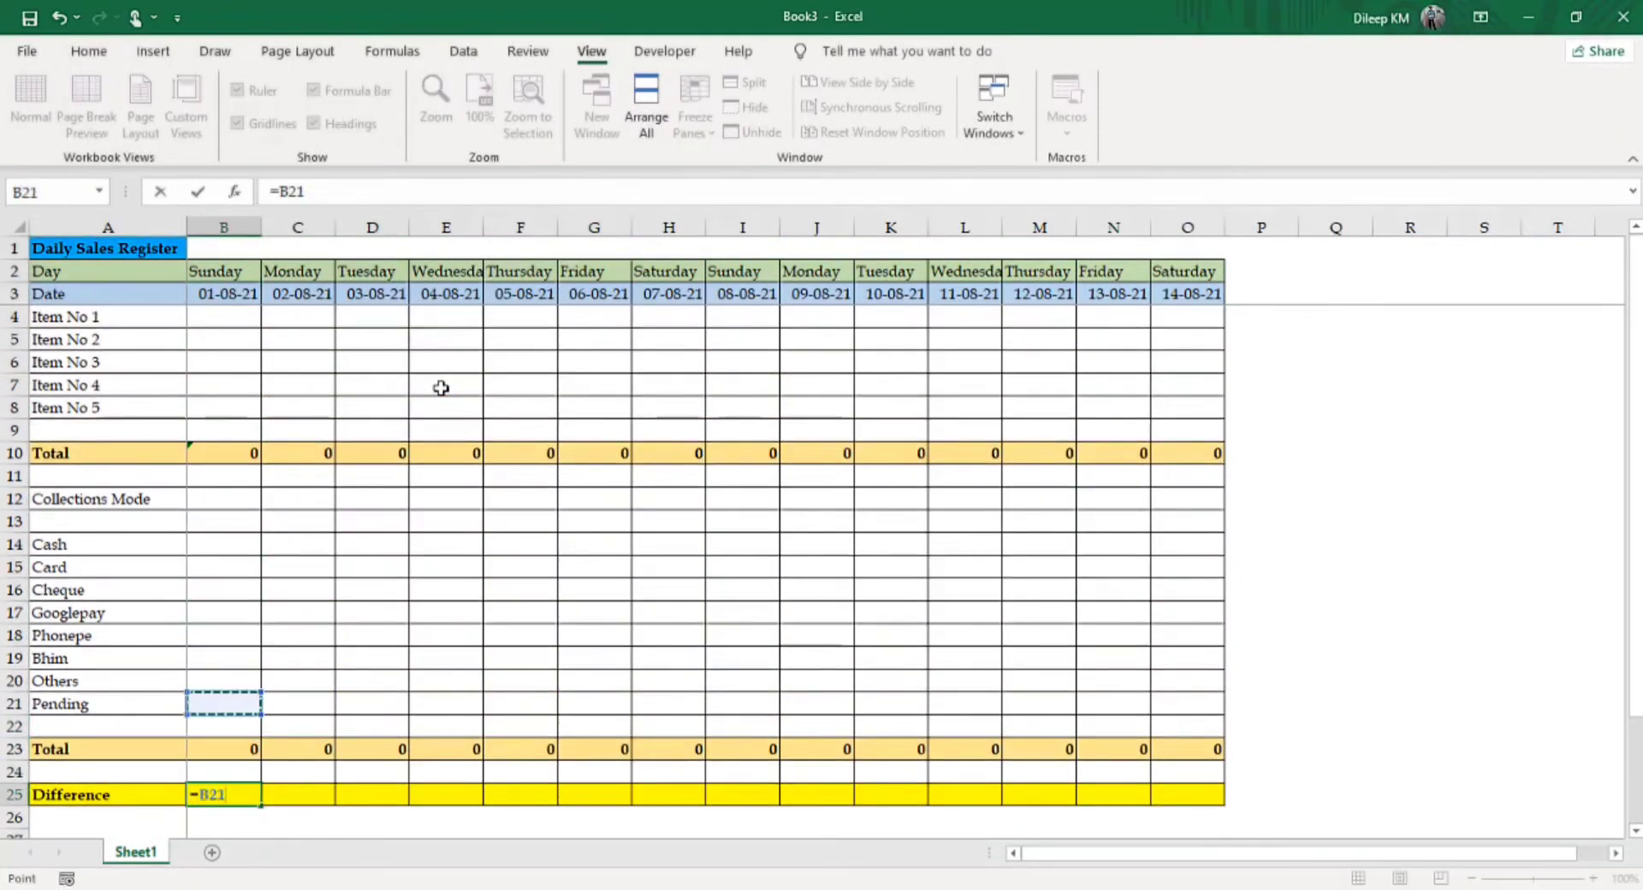
key(Up)
key(Up)
key(Up)
key(Up)
key(Up)
key(Down)
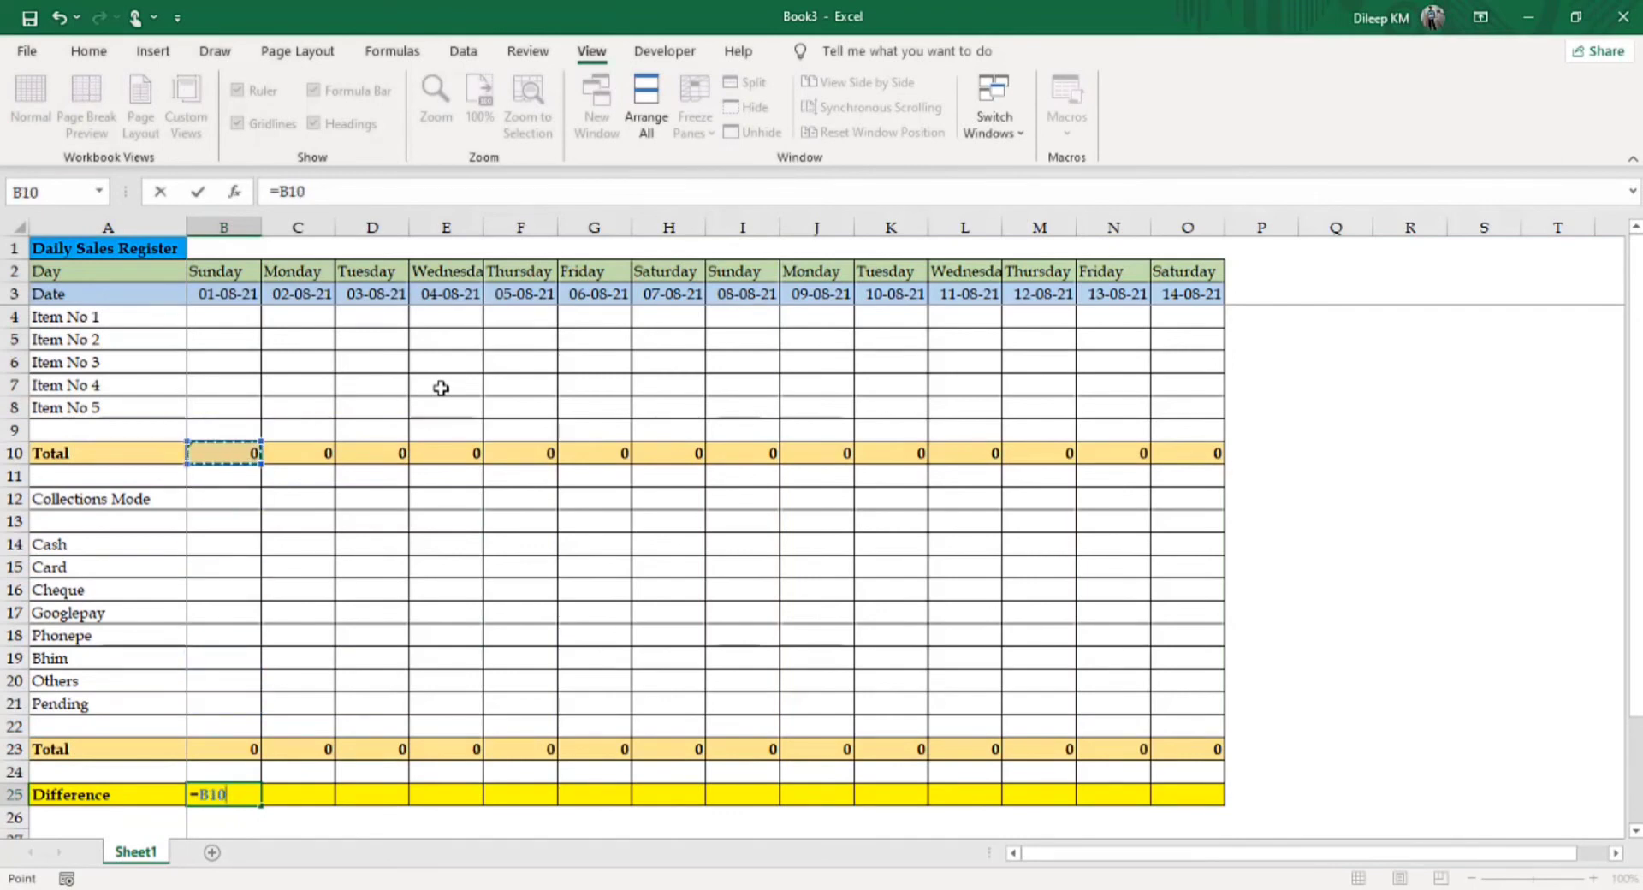
text(-)
key(Up)
key(Up)
key(ctrl+Return)
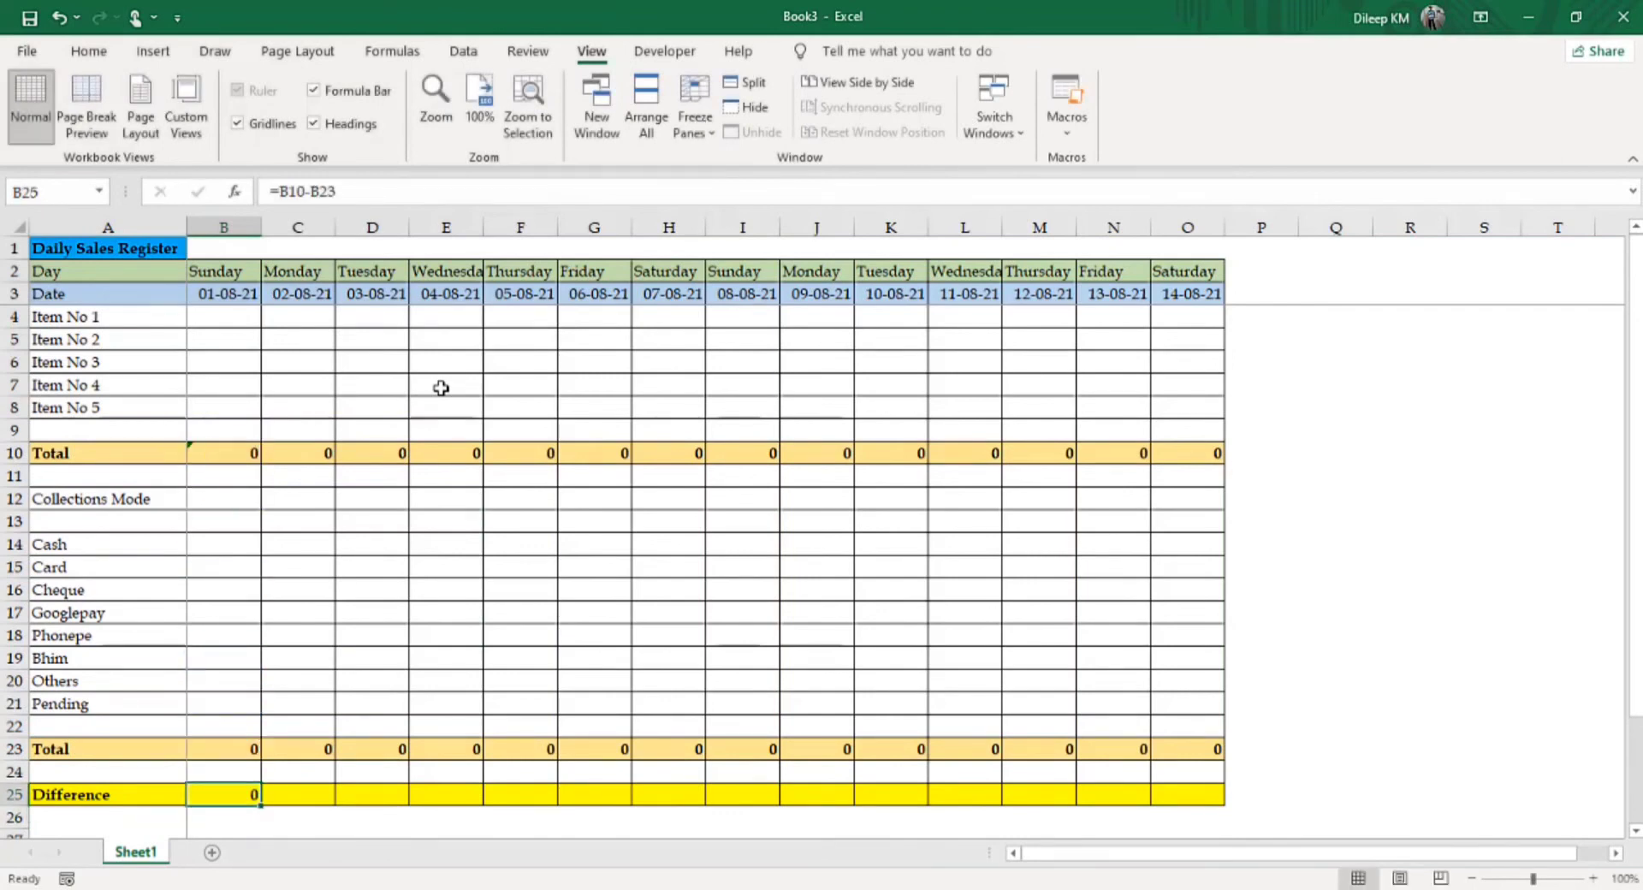
- Copy the Difference formula across C25:O25 so every date shows 0
key(ctrl+c)
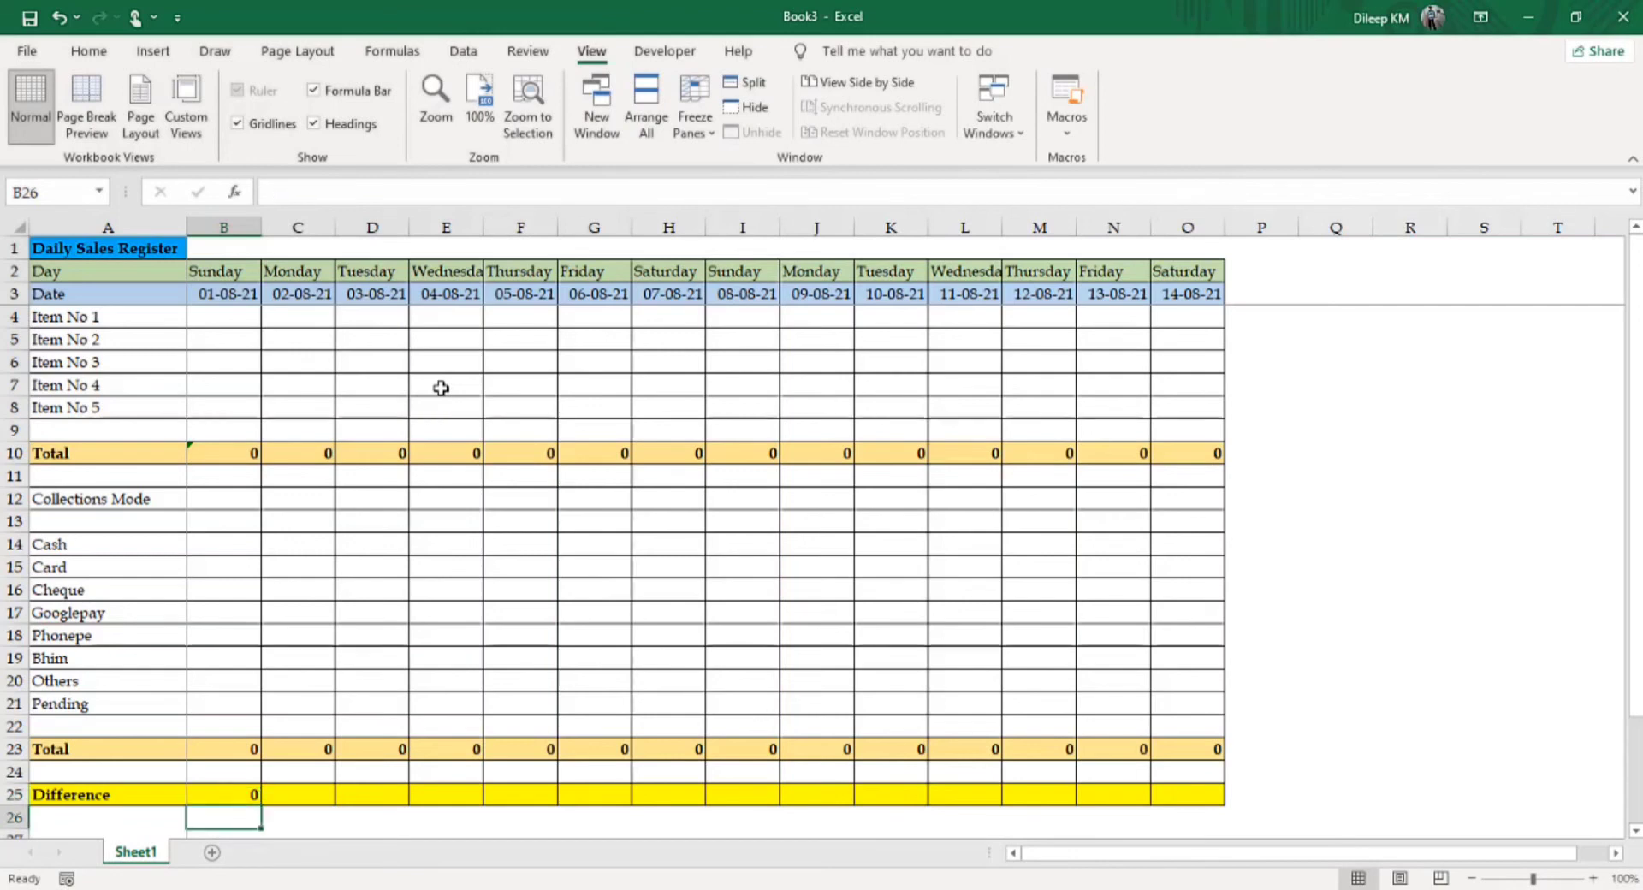
key(shift+Right)
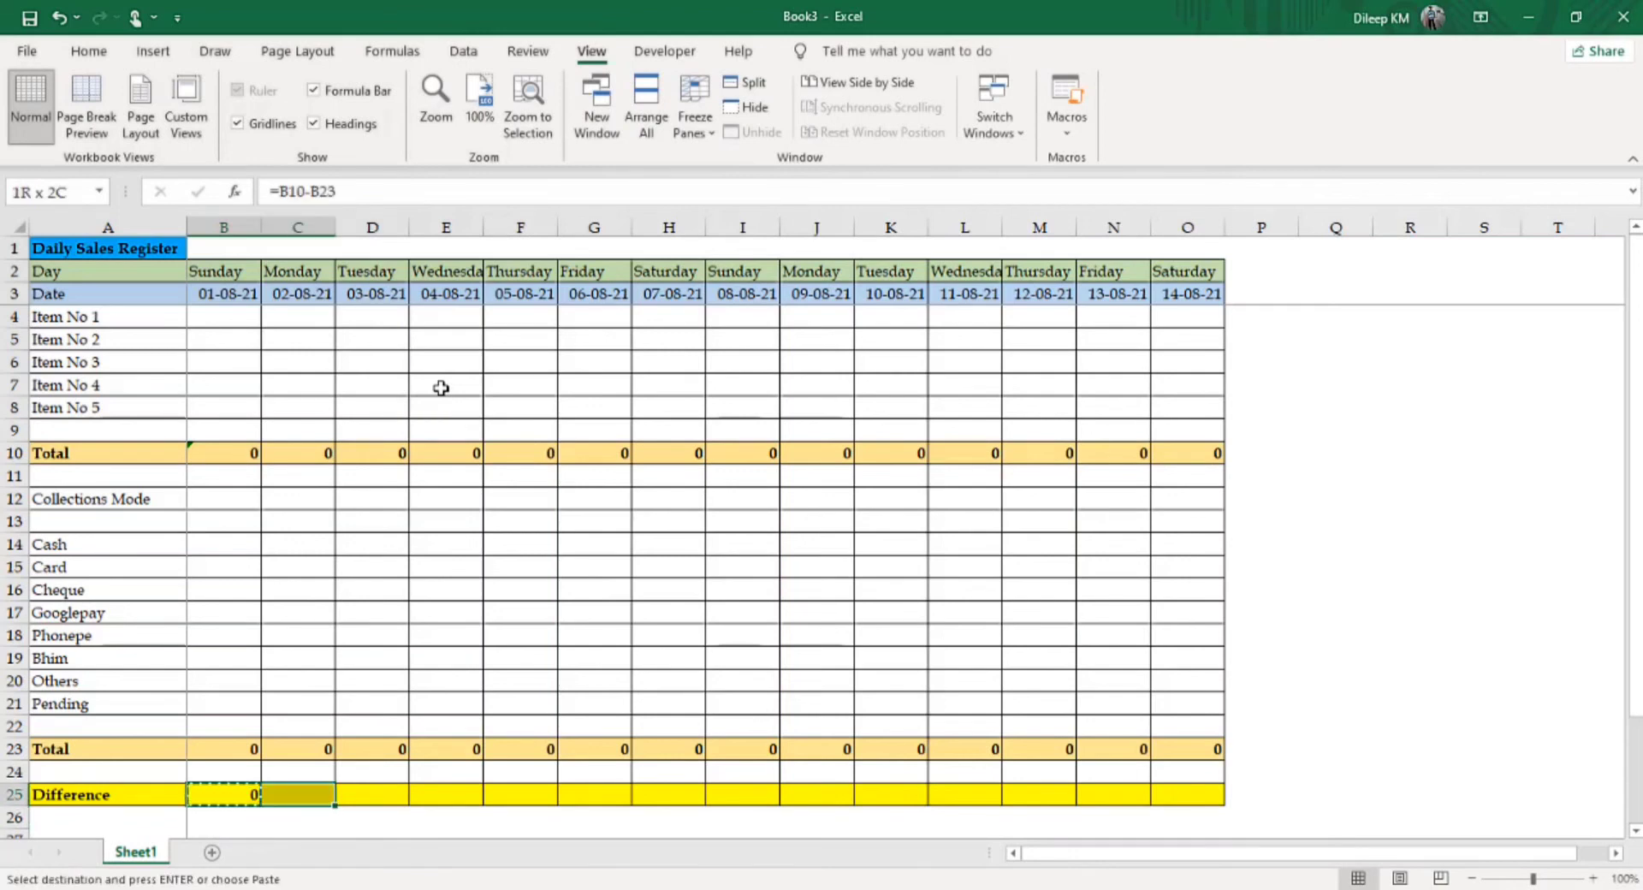
key(shift+Right)
key(shift+Right)
key(shift+Right)
key(shift+Right)
key(Return)
key(Up)
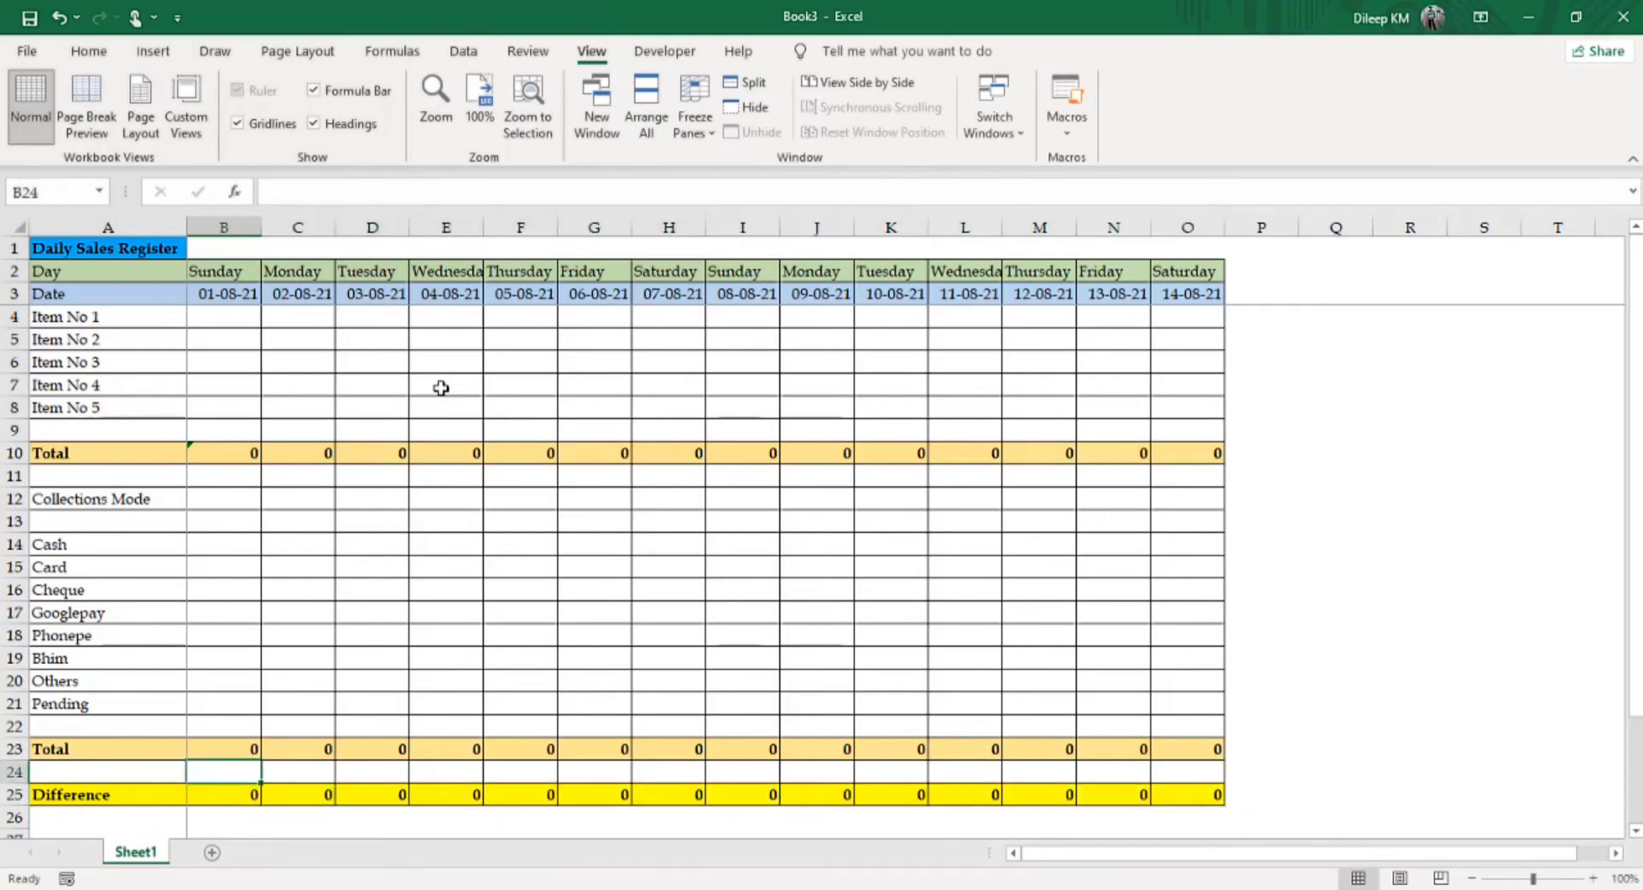
key(Up)
key(Up)
key(Up)
- Copy the 14-08-21 column block O2:O25 rightward through AW to add dates up to 17-09-21
key(Up)
key(Up)
key(Up)
key(Right)
key(Right)
key(Right)
key(Right)
key(Right)
key(Right)
key(Right)
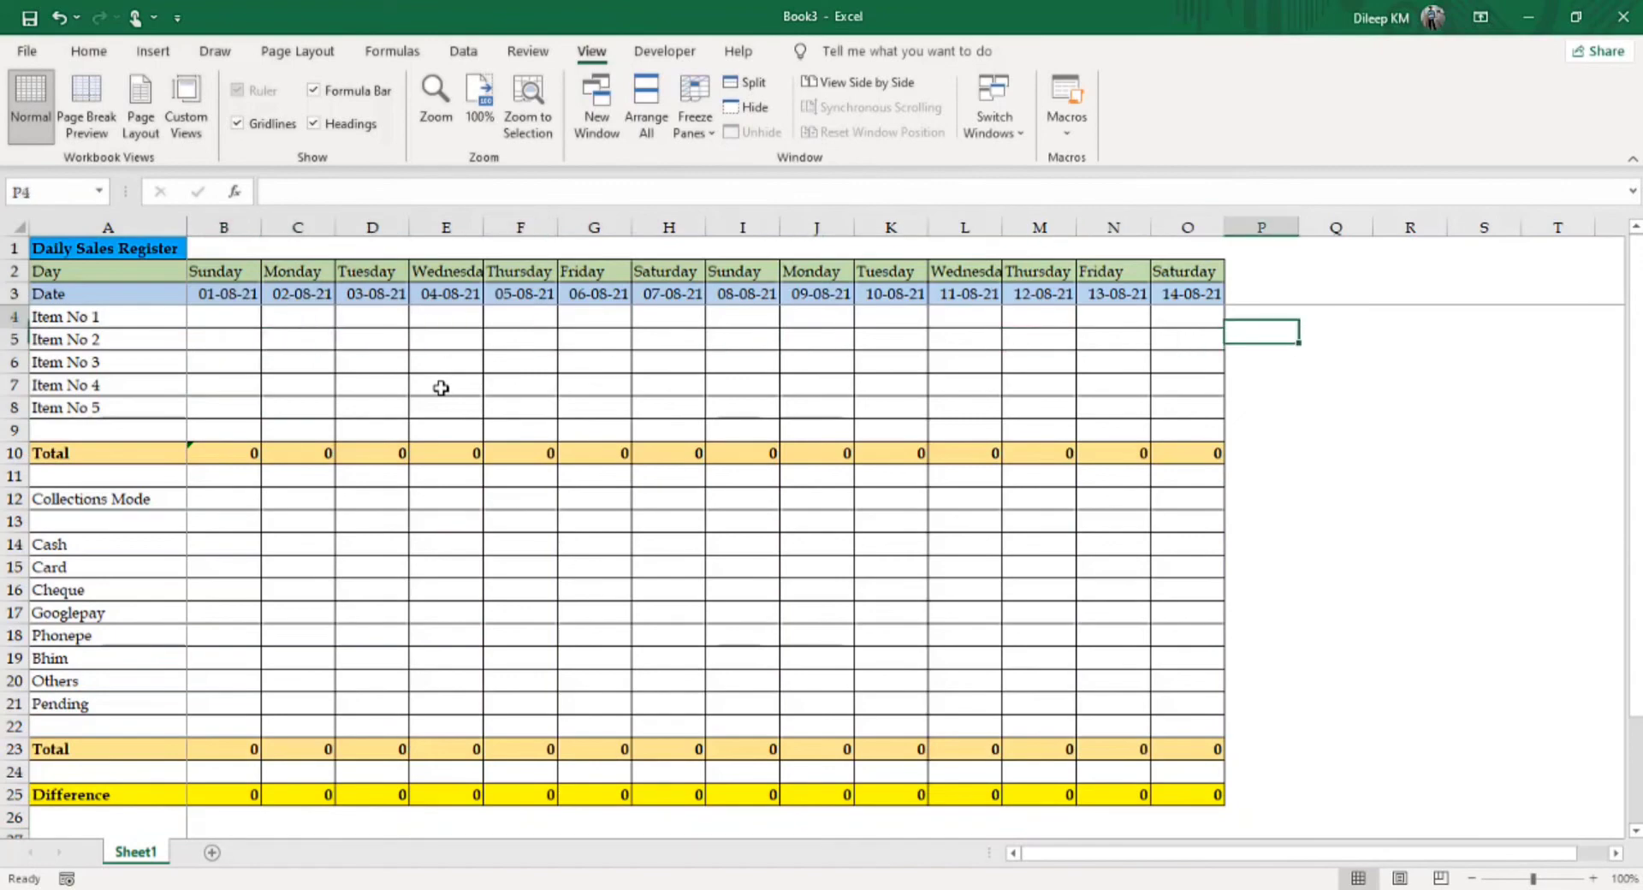
key(Up)
key(Up)
key(Left)
key(Up)
key(shift+Down)
key(shift+Down)
key(shift+Down)
key(shift+Down)
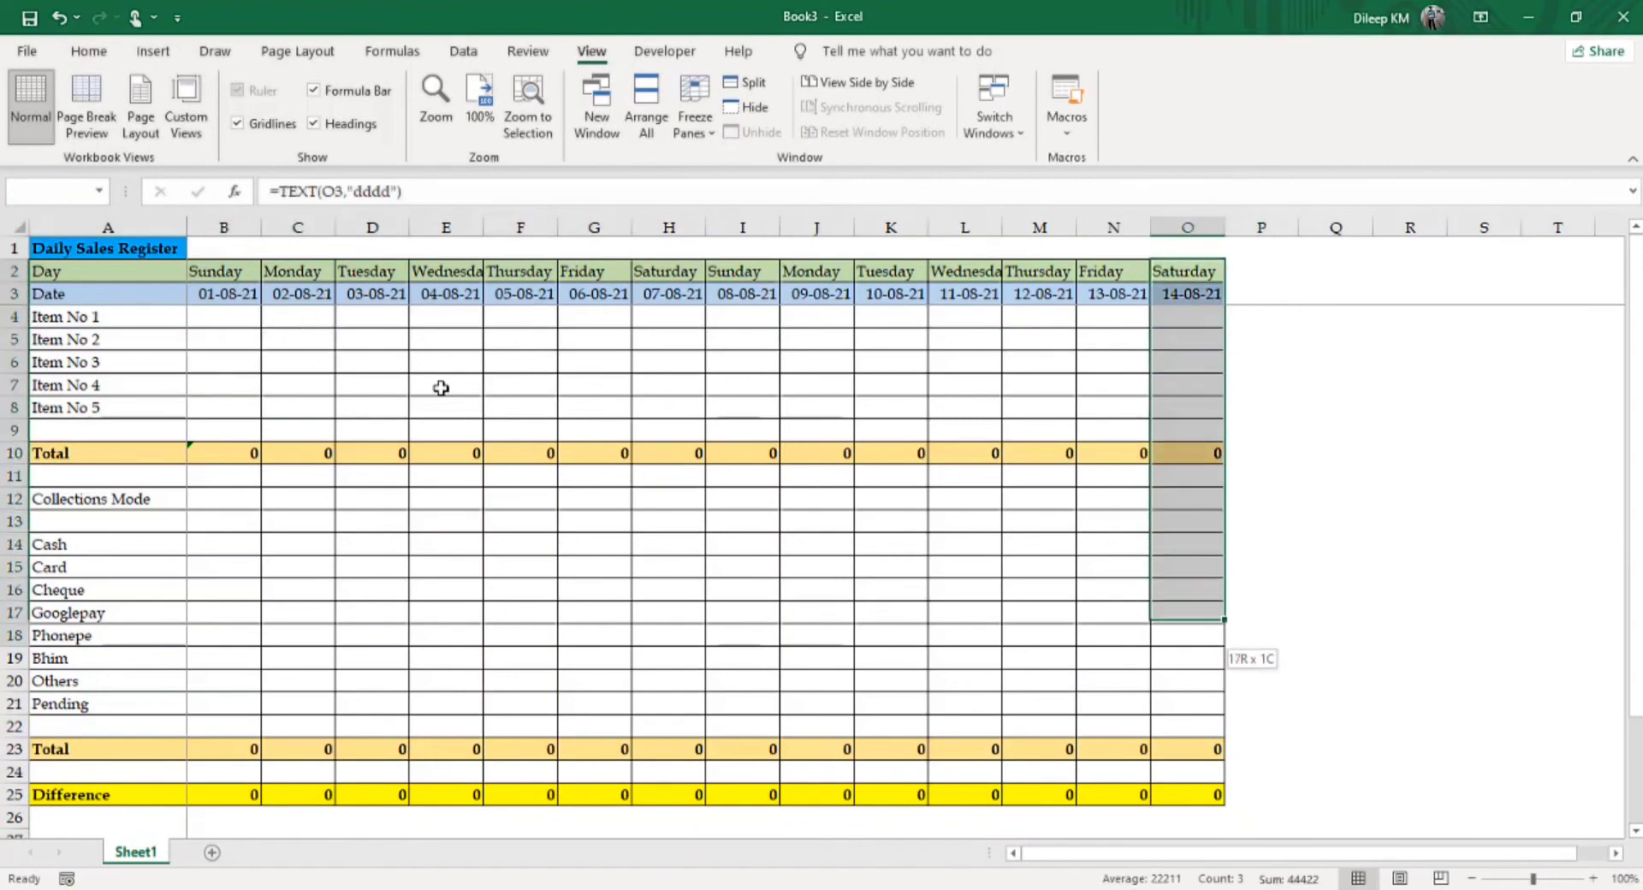
key(shift+Down)
key(shift+Down)
key(shift+Down)
key(shift+Up)
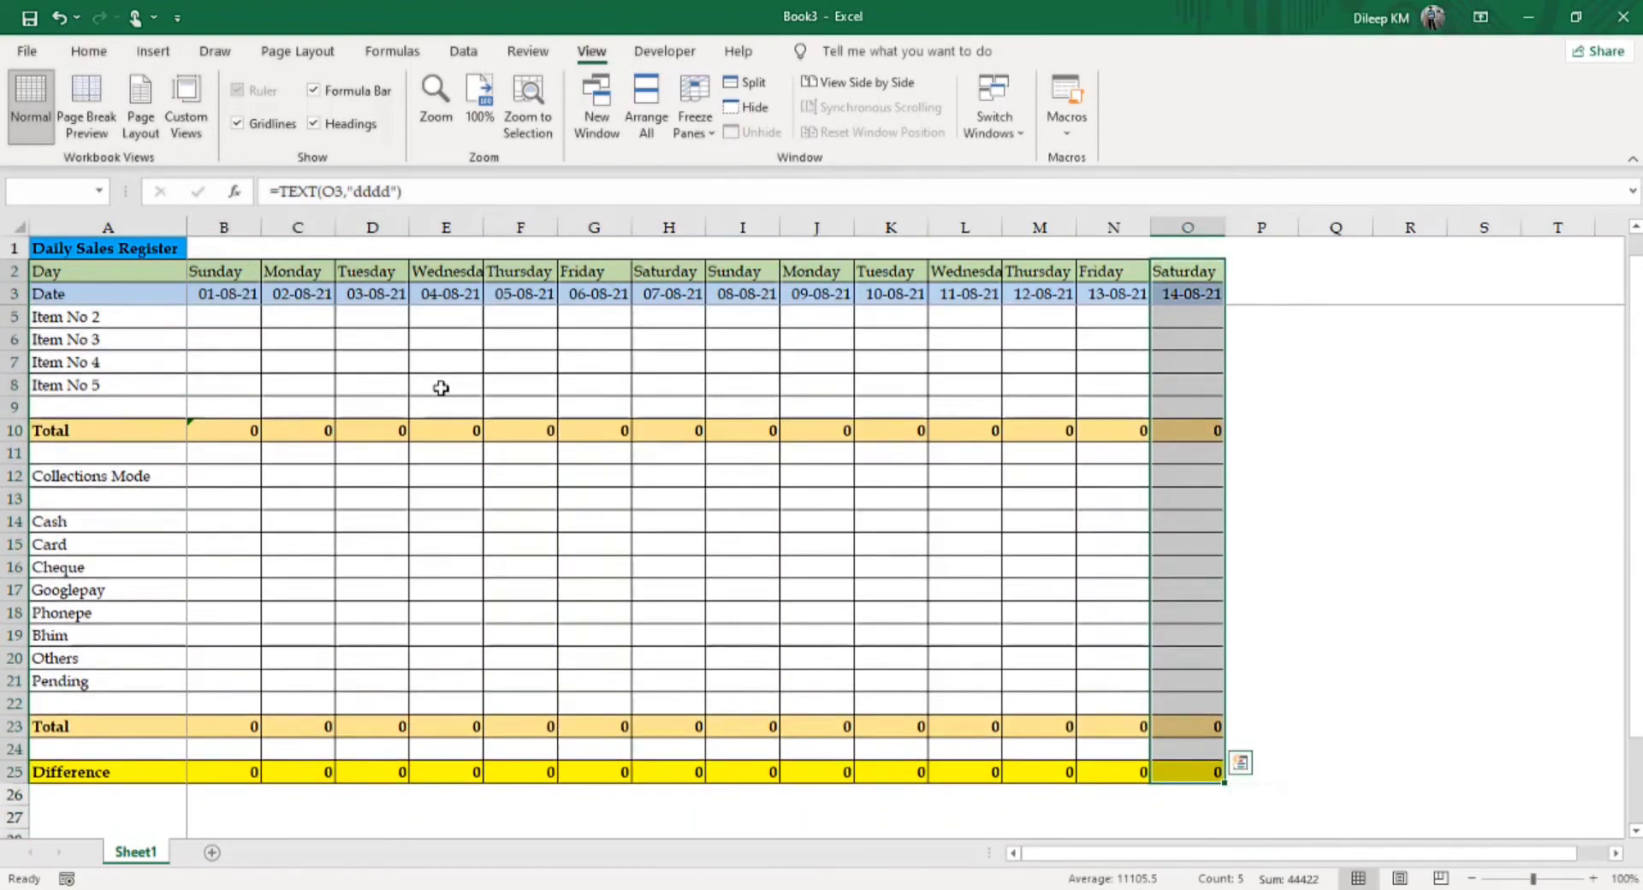
key(ctrl+c)
key(shift+Right)
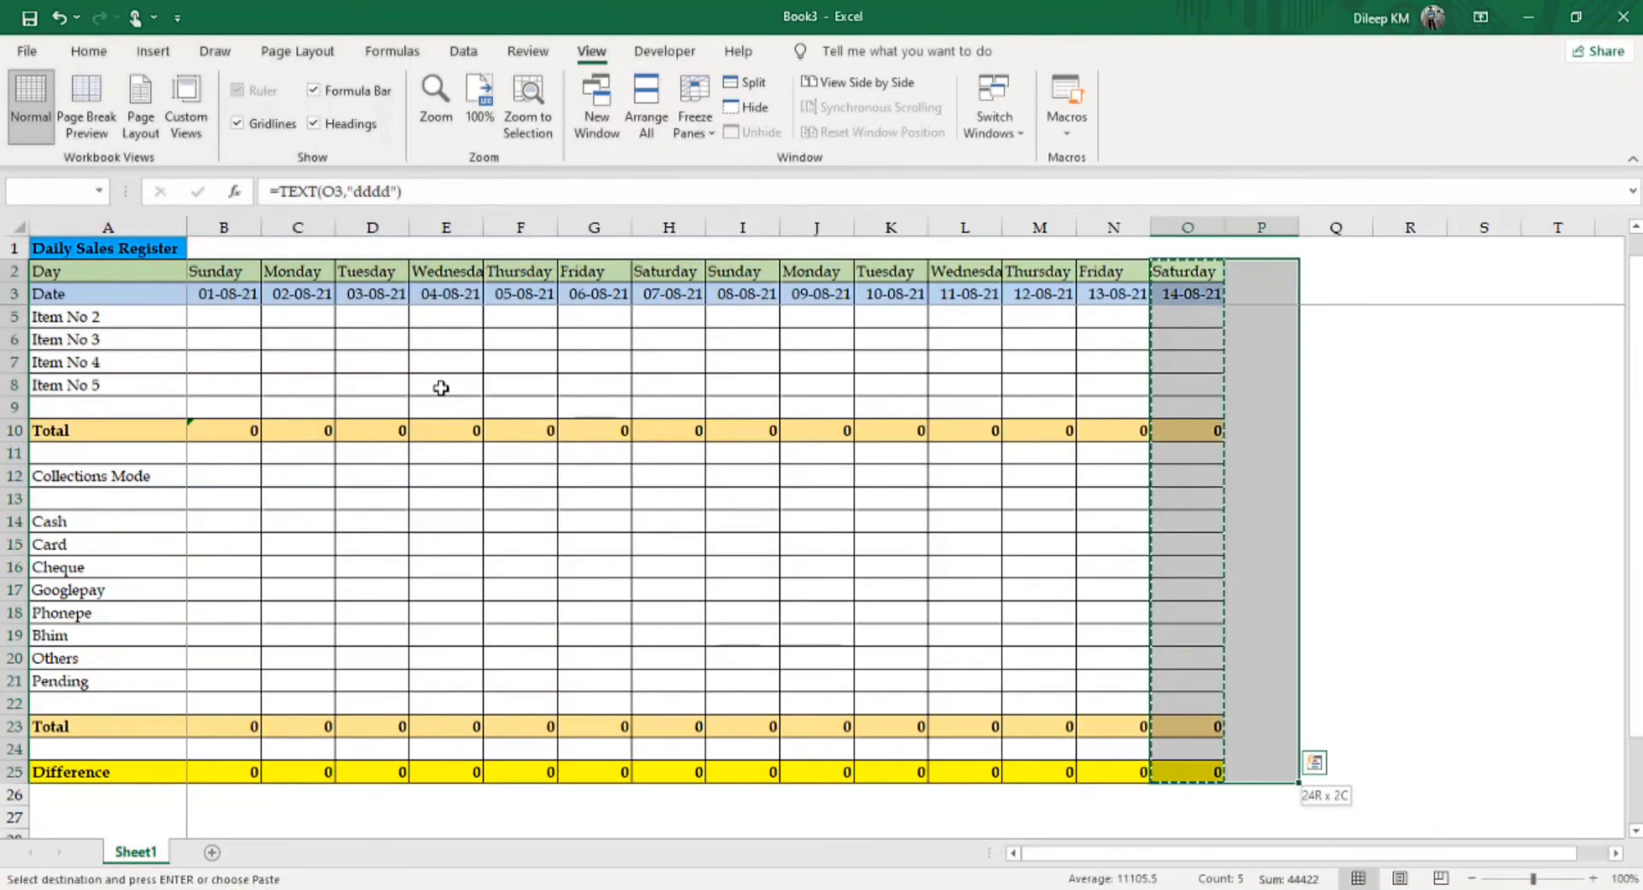
key(shift+Right)
key(shift+Right)
key(shift+Right)
key(shift+Right)
key(shift+Right)
key(shift+Right)
key(shift+Right)
key(shift+Right)
key(shift+Right)
key(shift+Right)
key(shift+Right)
key(shift+Right)
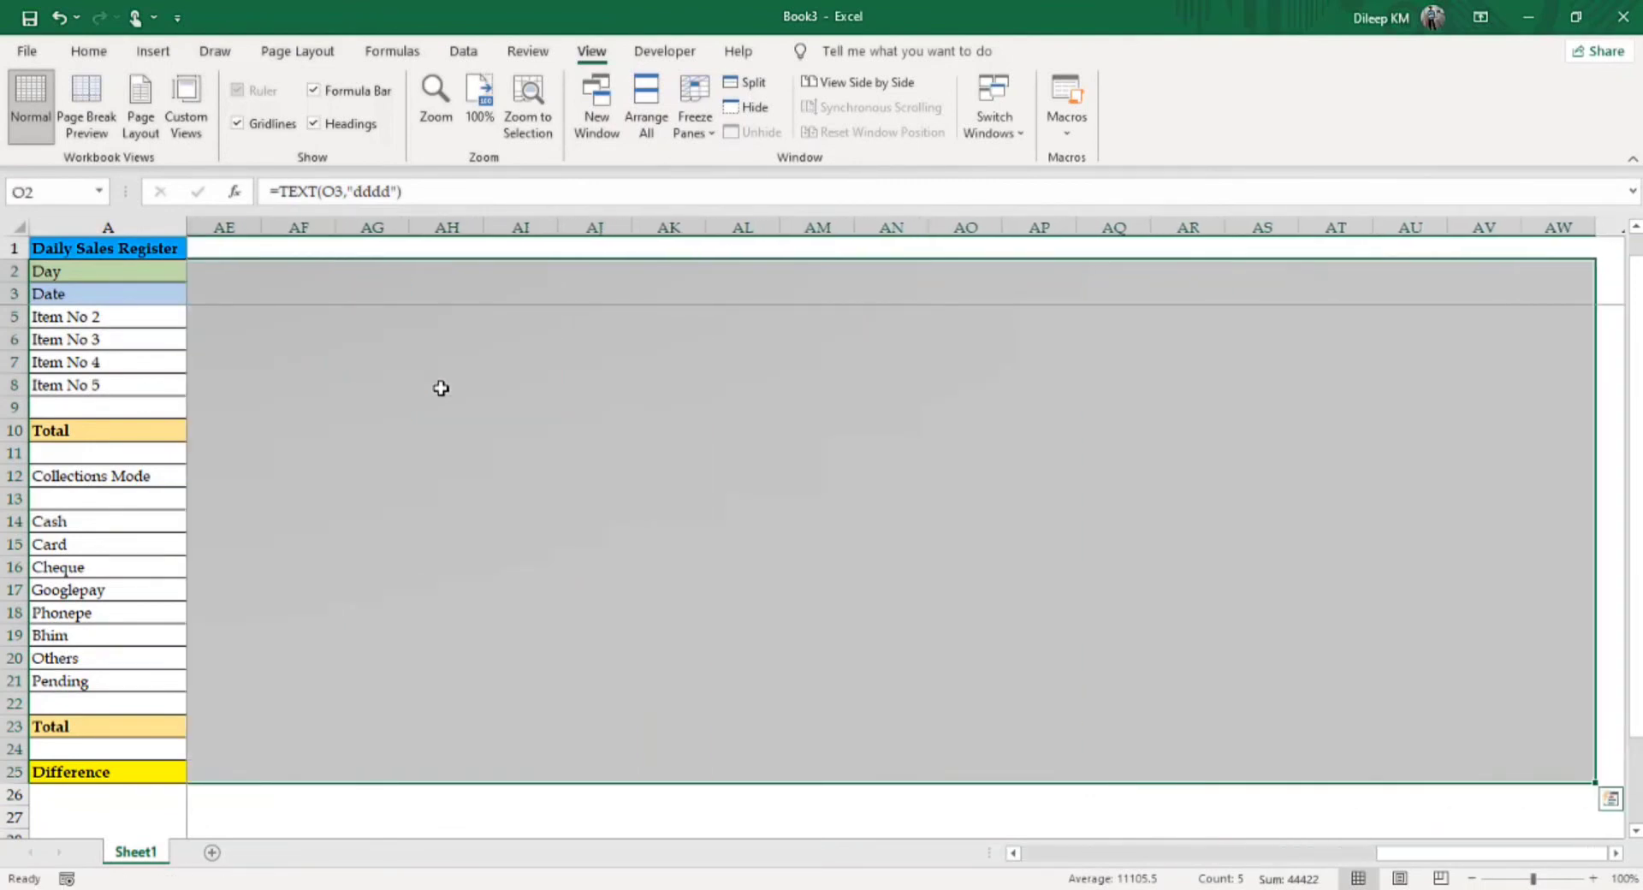
key(Return)
- Select the September columns starting from 01-09-21
key(Right)
key(Right)
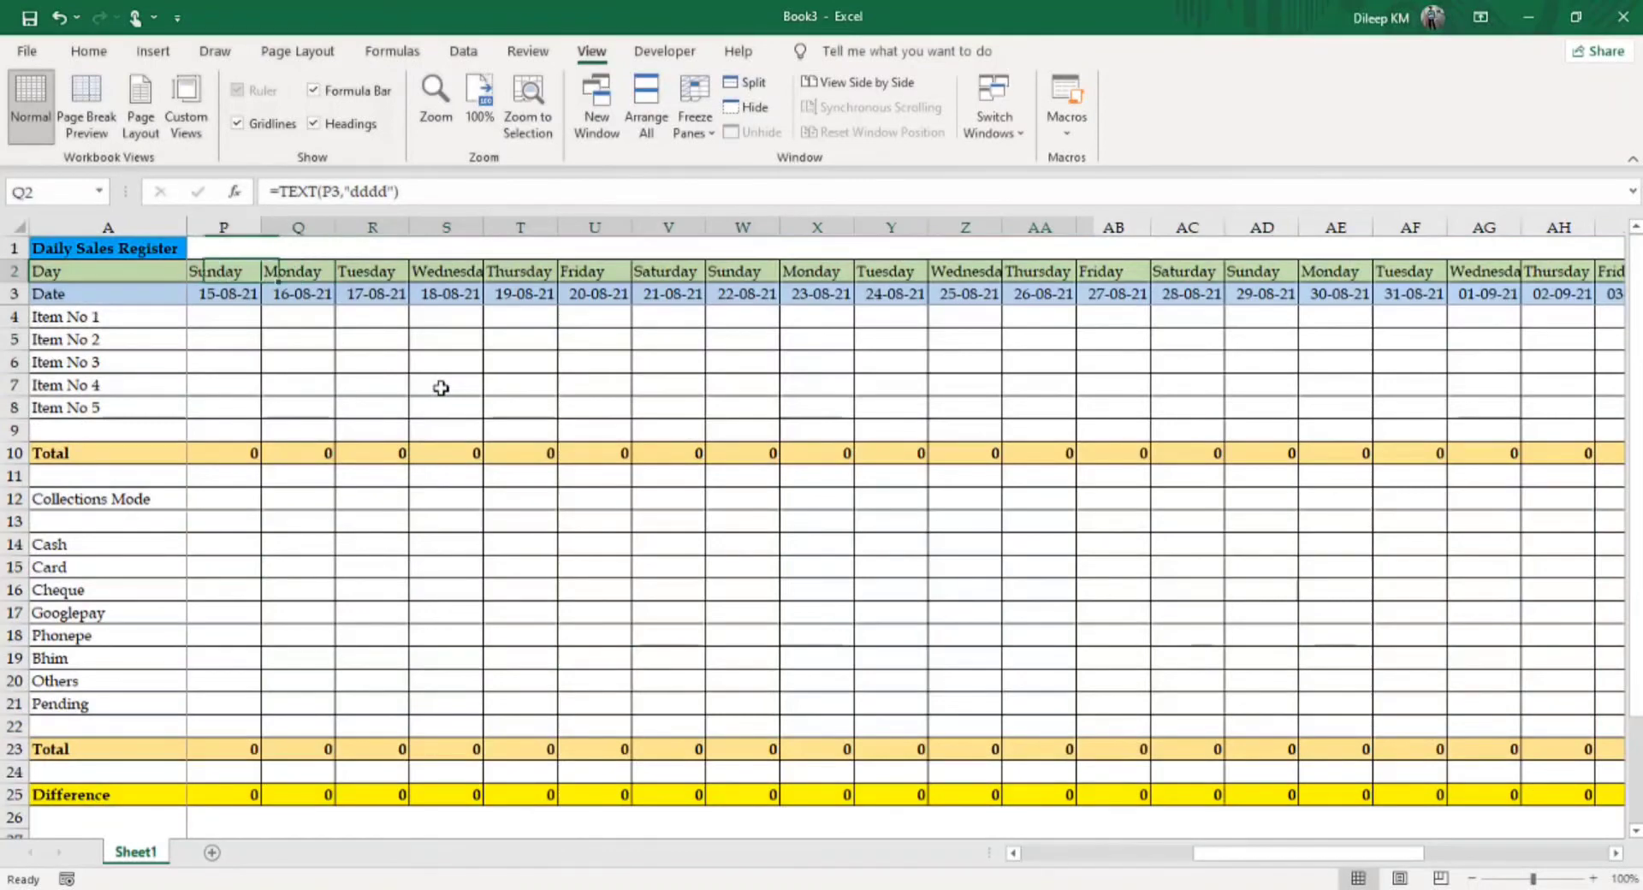
key(Right)
key(Right)
key(Right)
key(Right)
key(Right)
key(Right)
key(Down)
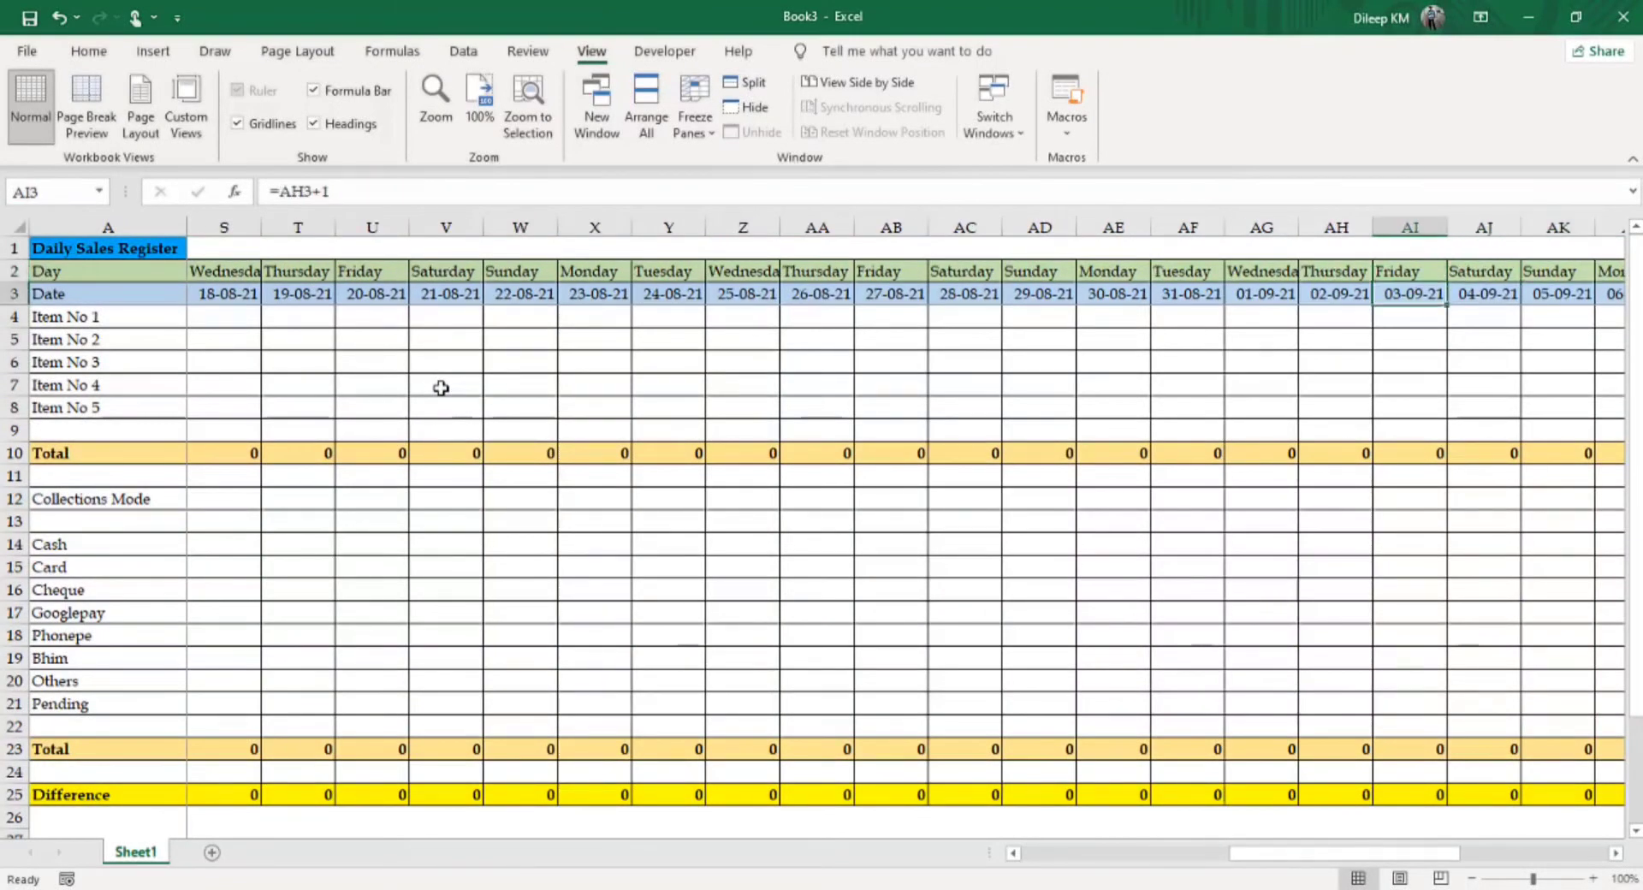
key(Left)
key(Left)
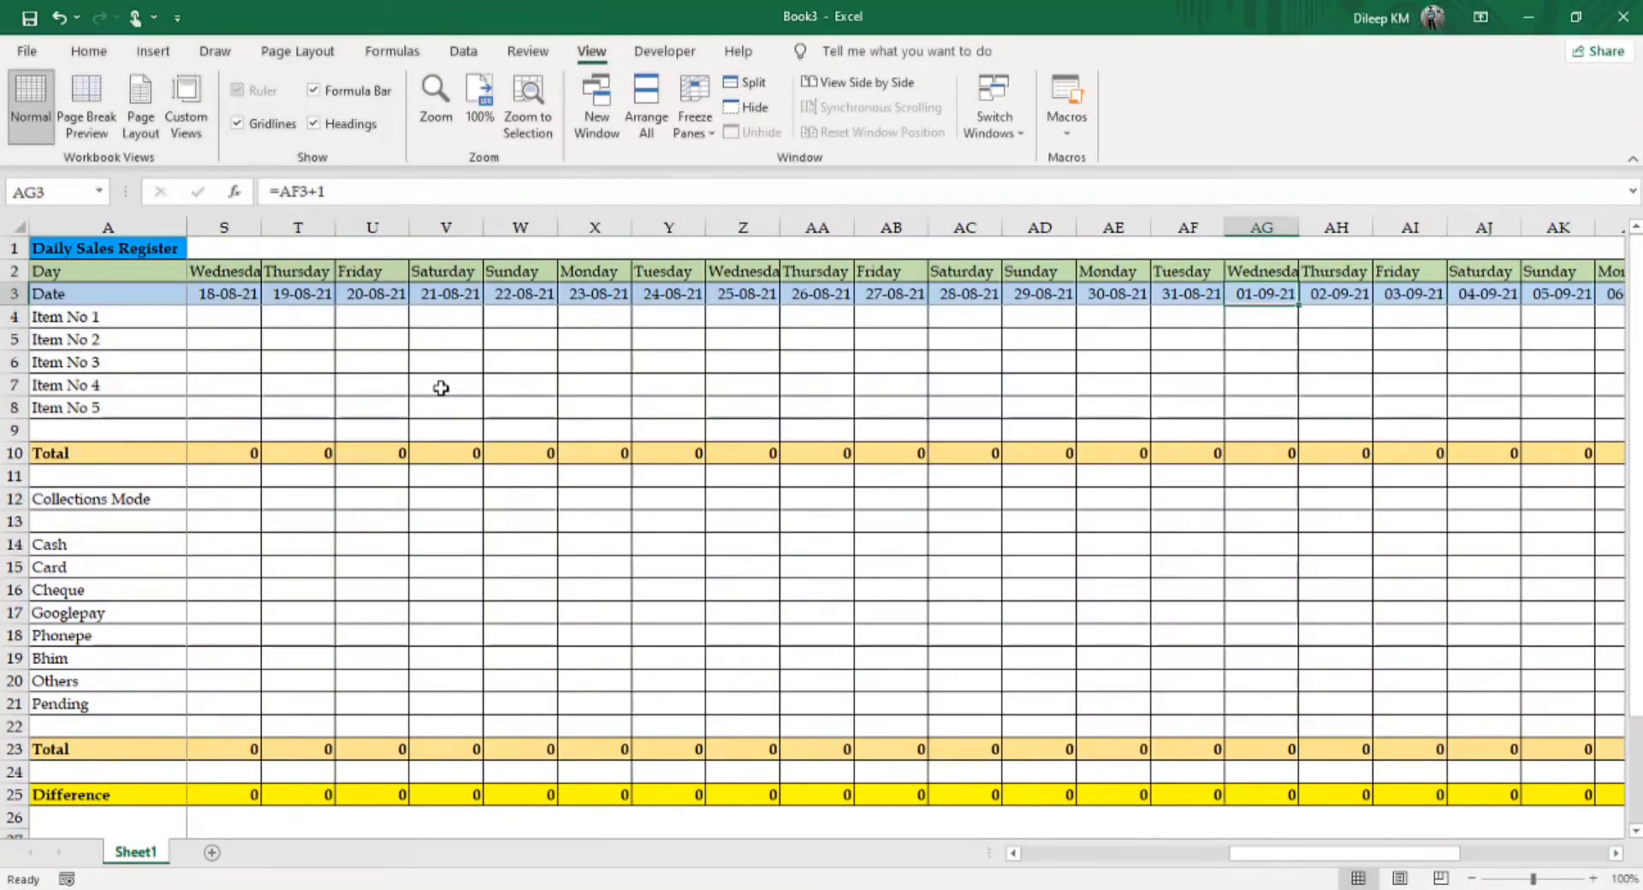
key(ctrl+space)
key(shift+Right)
key(shift+Right)
key(shift+Right)
key(shift+Right)
key(shift+Right)
key(shift+Right)
key(shift+Right)
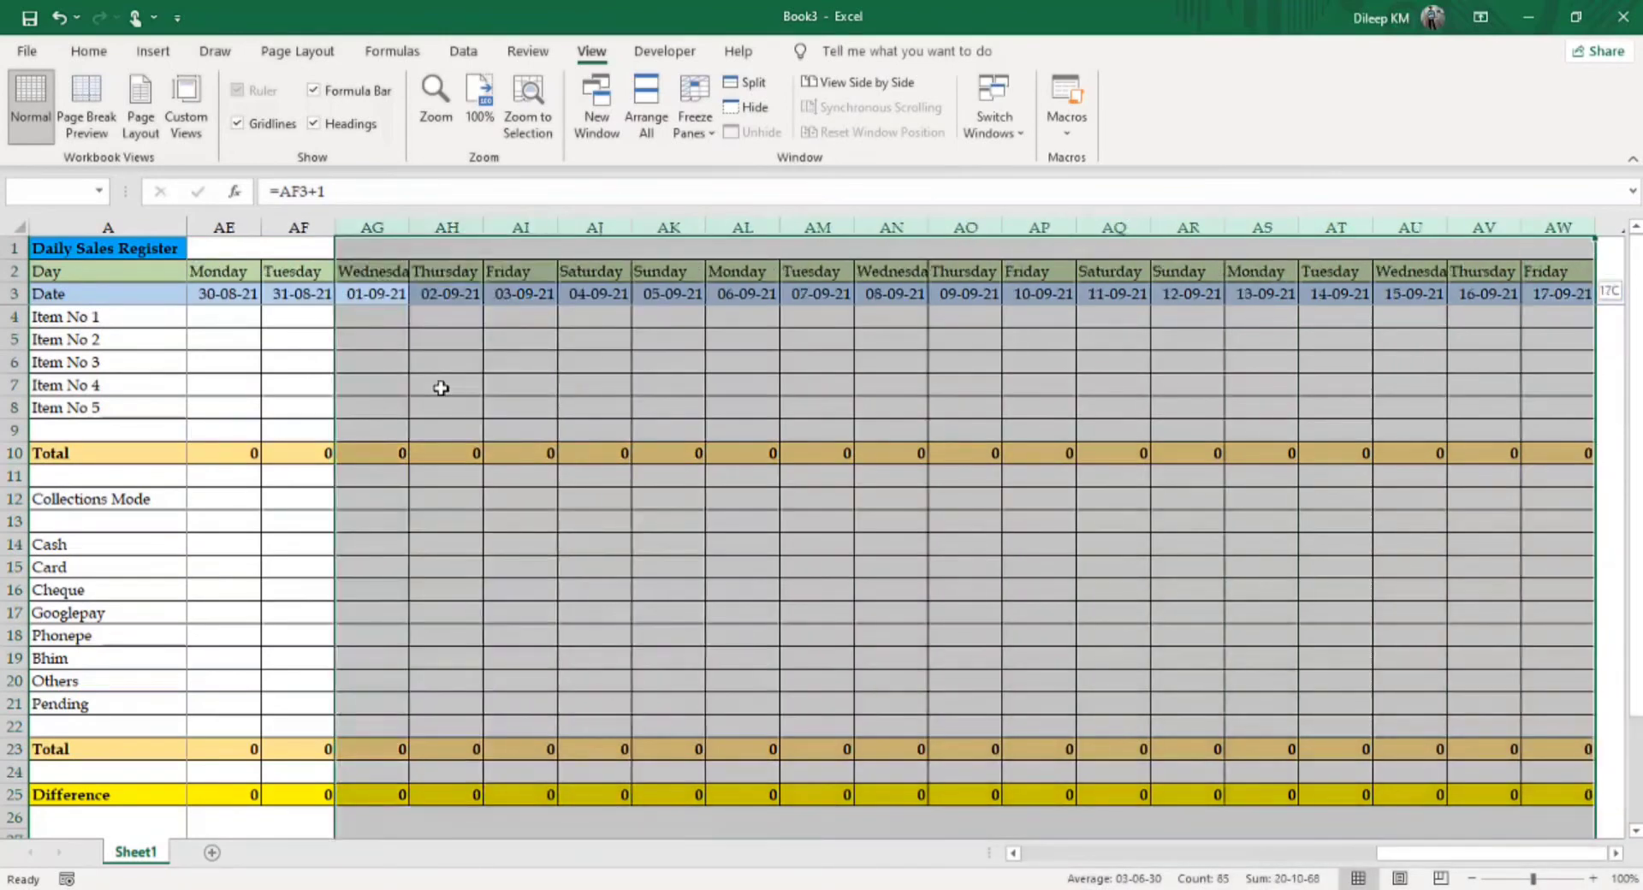
key(shift+Right)
key(shift+Right)
key(shift+Right)
key(shift+Right)
key(shift+Right)
- Clear the September columns AG:AW so the register ends at Tuesday 31-08-21
key(alt+h)
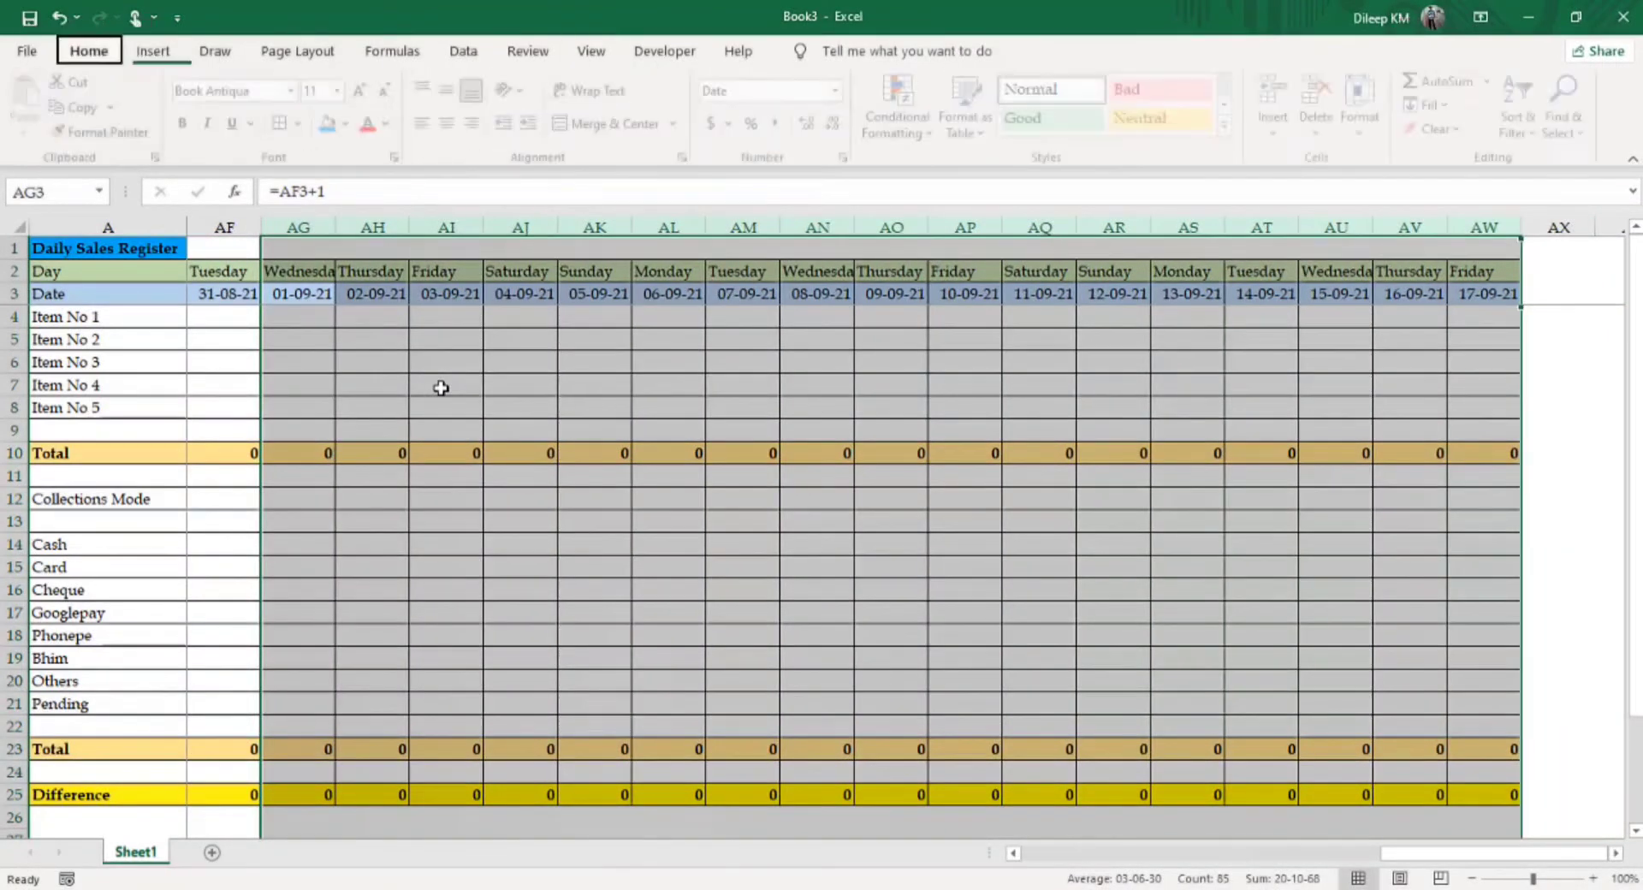
key(d)
key(c)
key(Left)
key(Left)
key(Left)
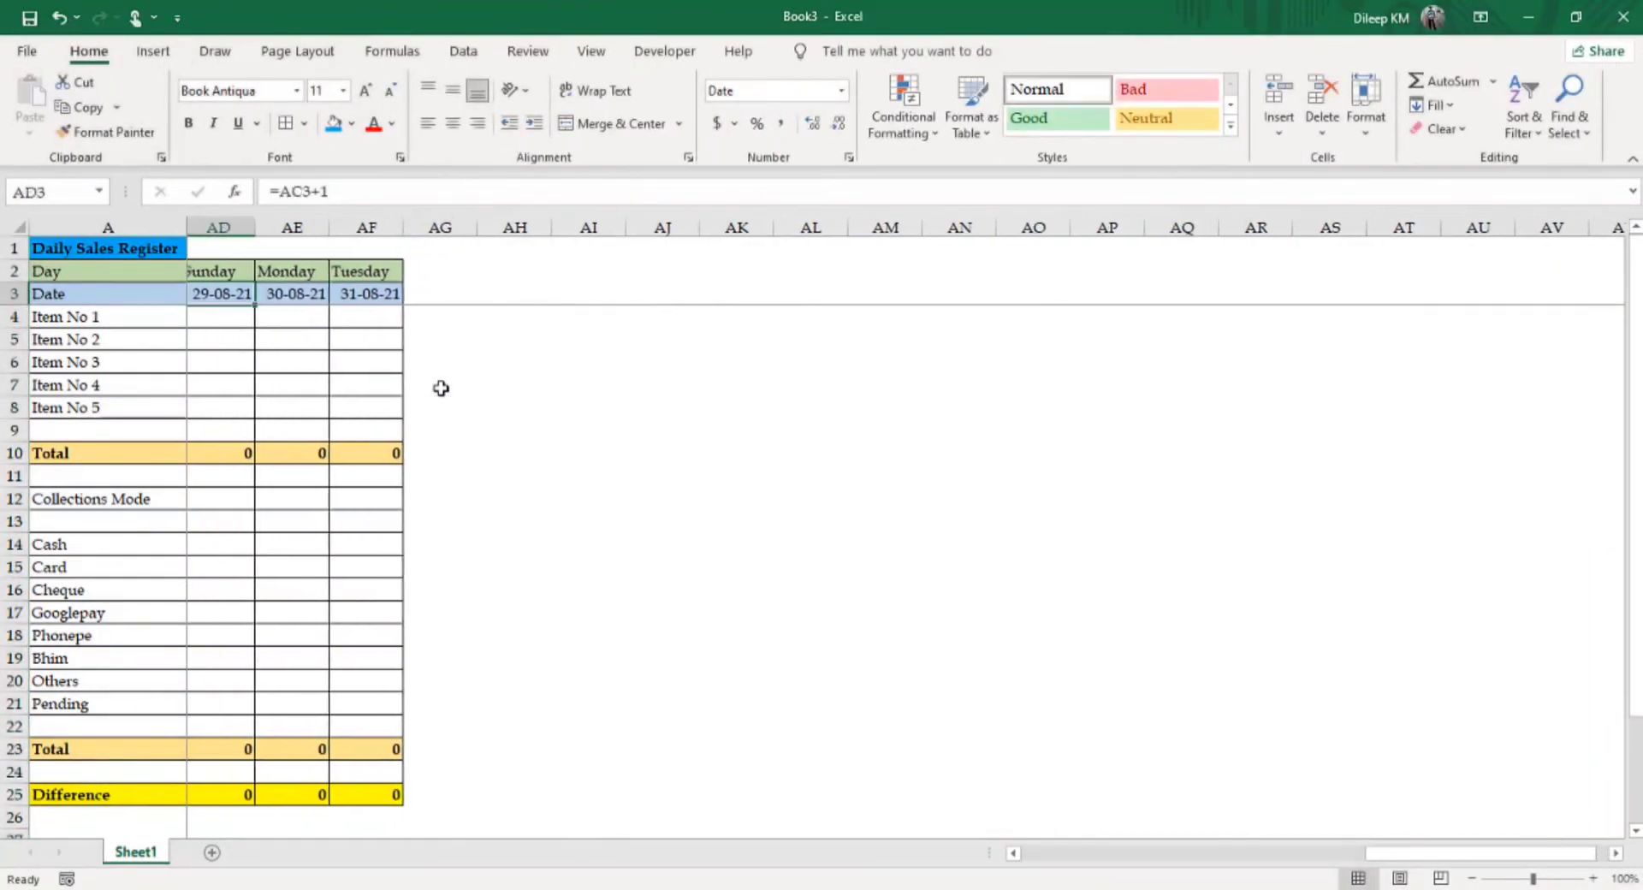
key(Left)
key(Left)
key(Left)
key(Left)
key(Left)
key(Left)
key(Left)
key(Left)
key(Left)
key(Right)
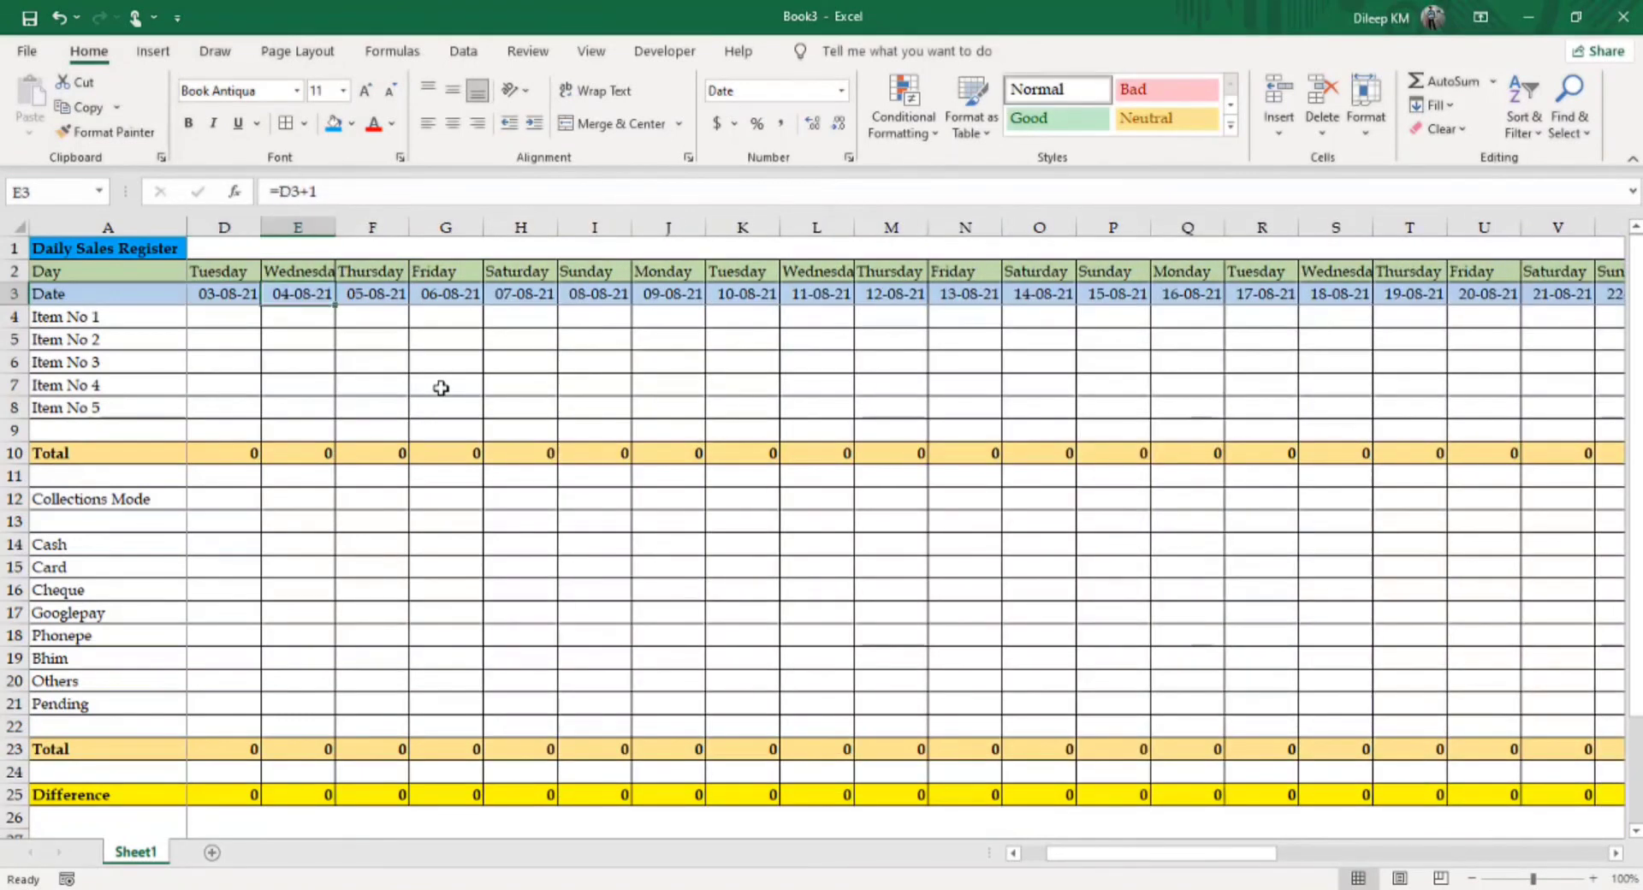
key(Right)
key(Right)
key(Right)
key(Right)
key(Right)
key(Right)
key(Right)
key(Right)
key(Right)
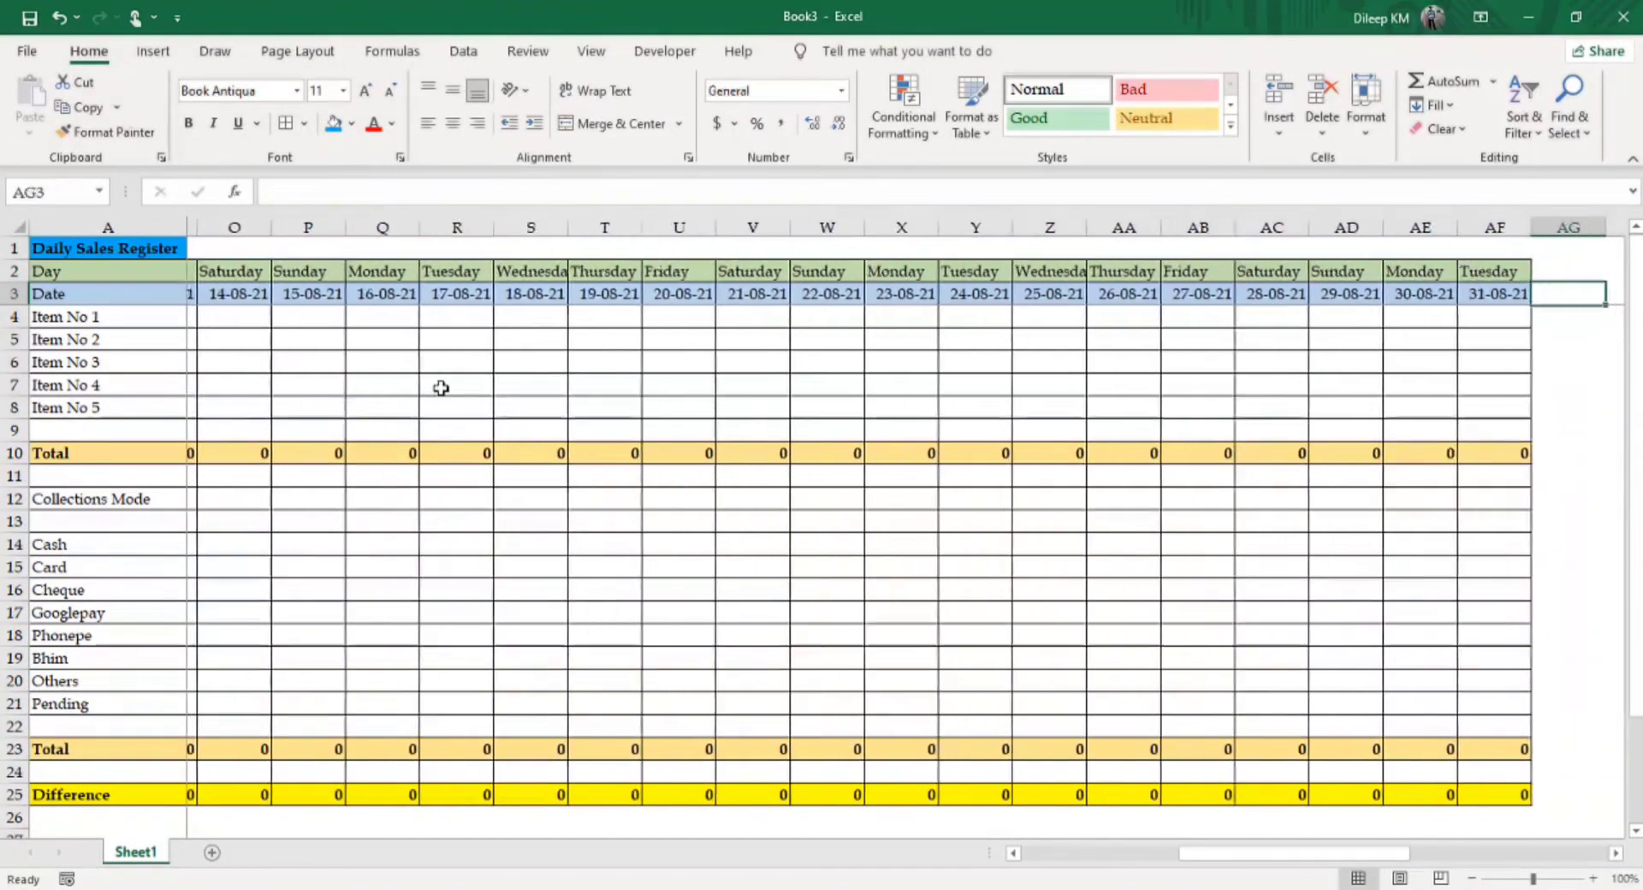
key(Right)
key(Up)
key(Right)
key(Down)
key(Down)
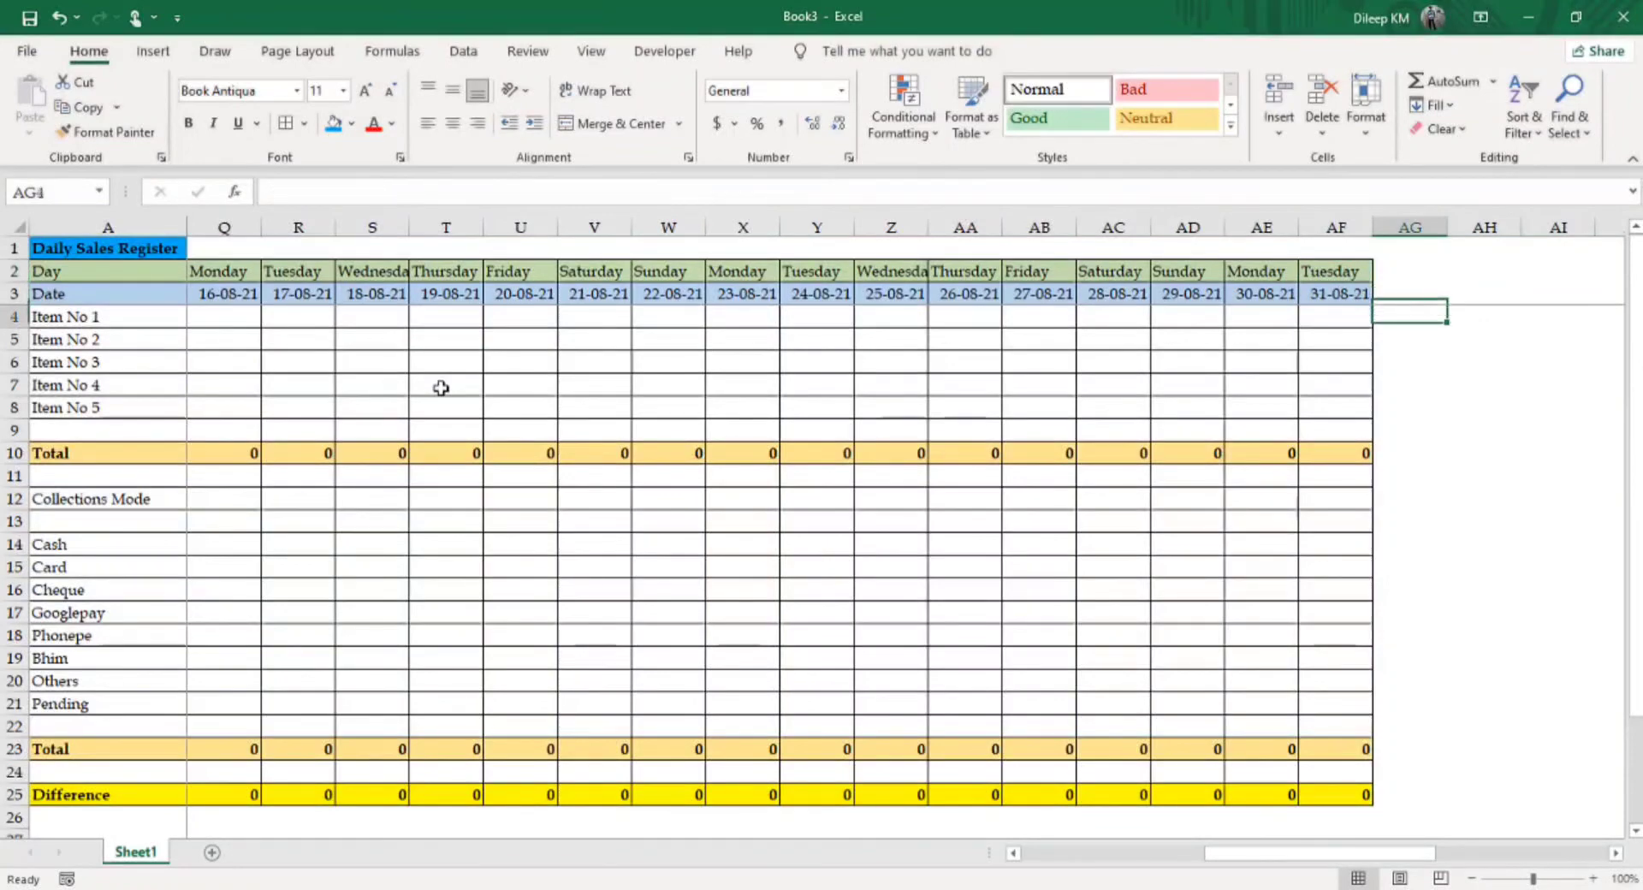
key(Down)
key(Down)
key(Down)
key(Up)
key(Up)
key(Up)
key(Up)
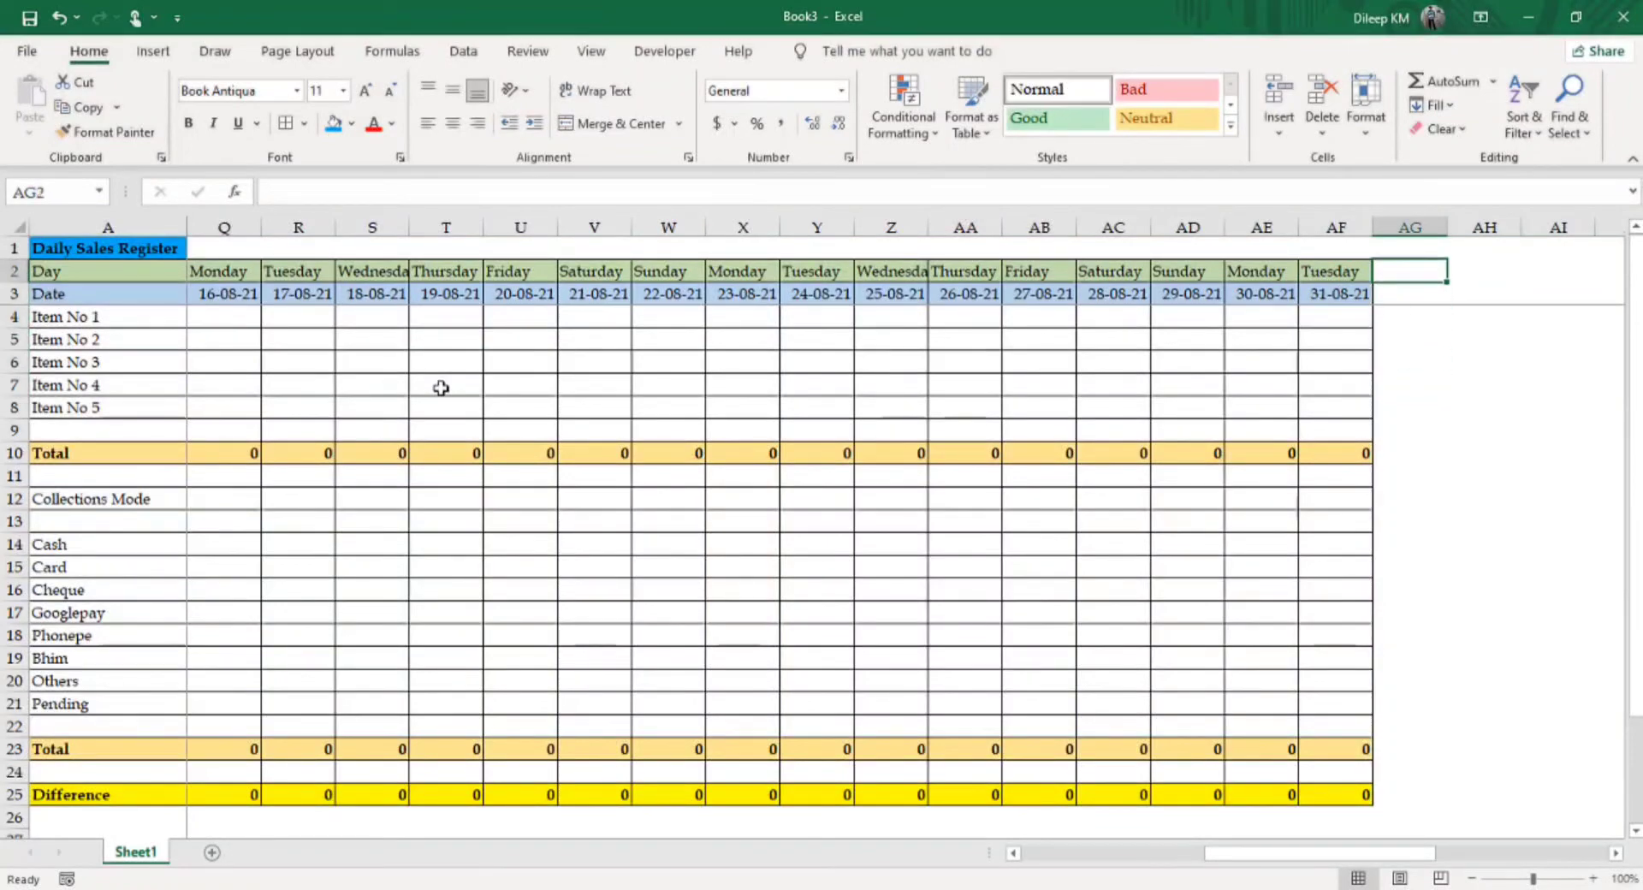
key(Down)
- Check the rows of the first day column and return to item entry cell B4
key(Left)
key(Left)
key(Left)
key(Left)
key(Left)
key(Left)
key(Left)
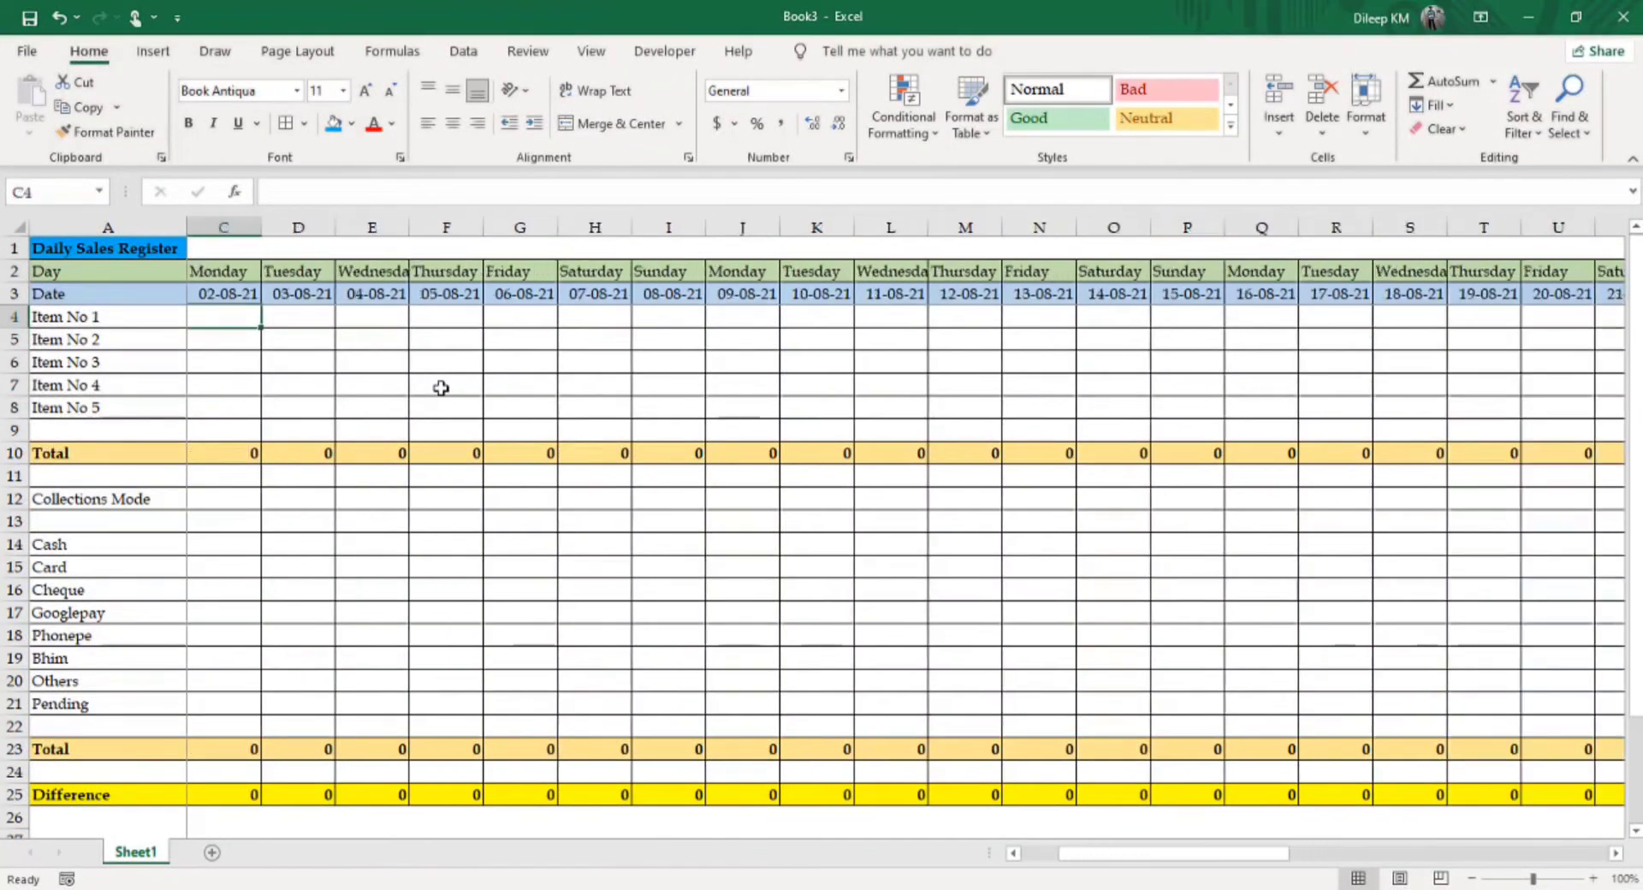
key(Left)
key(Left)
key(Left)
key(Right)
key(Down)
key(Down)
key(Down)
key(Down)
key(Up)
key(Up)
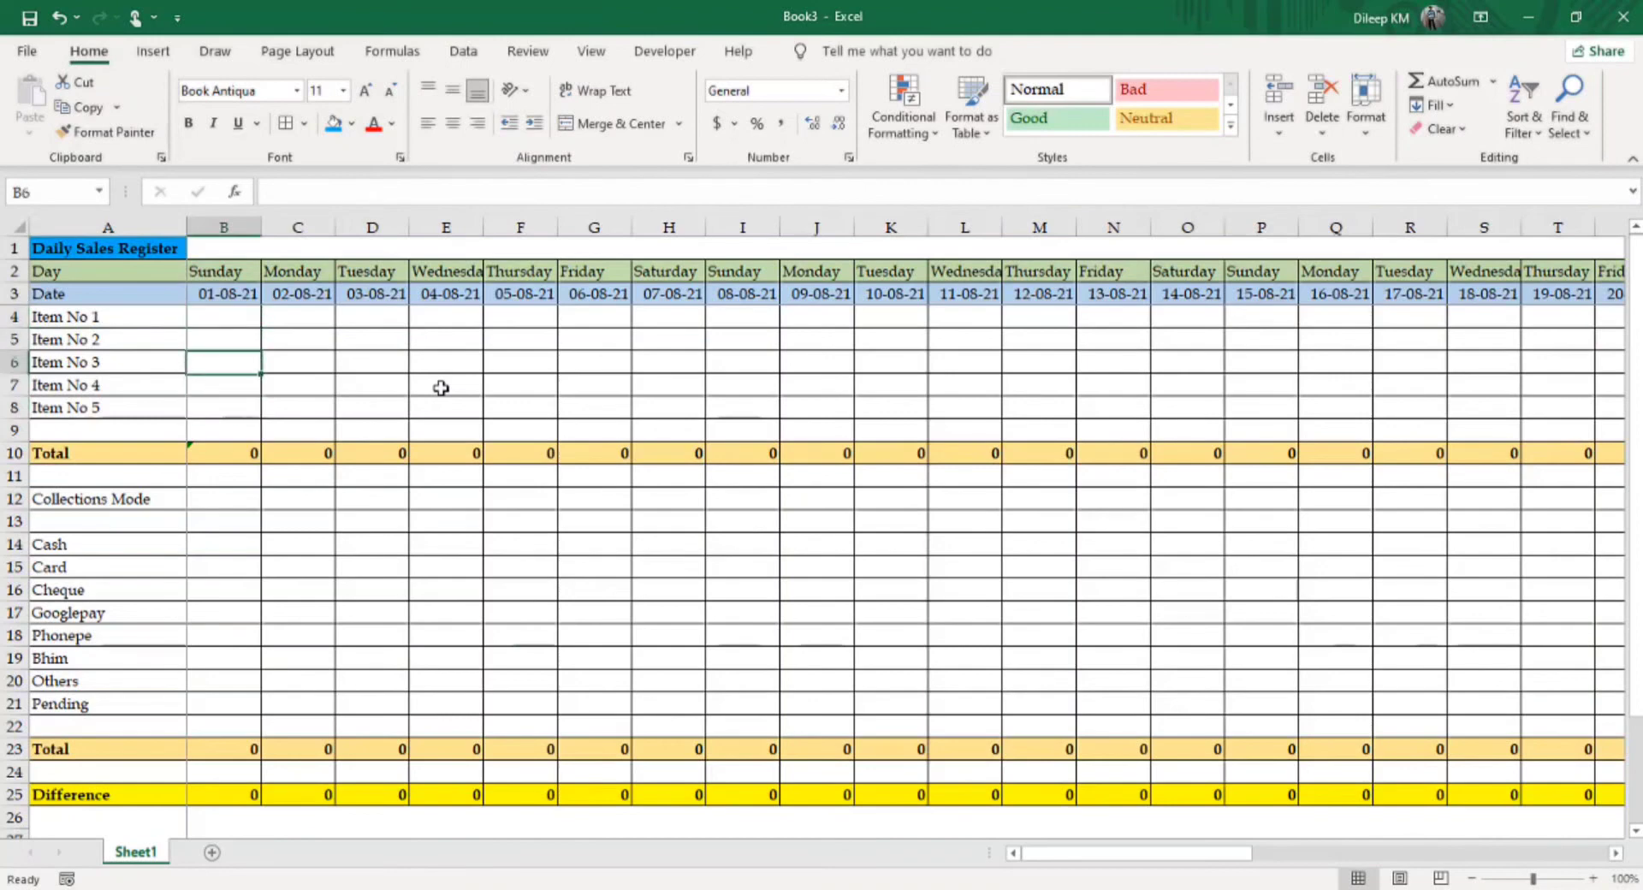
key(Up)
key(Up)
key(Down)
key(Down)
key(Down)
key(Down)
key(Down)
key(Down)
key(Down)
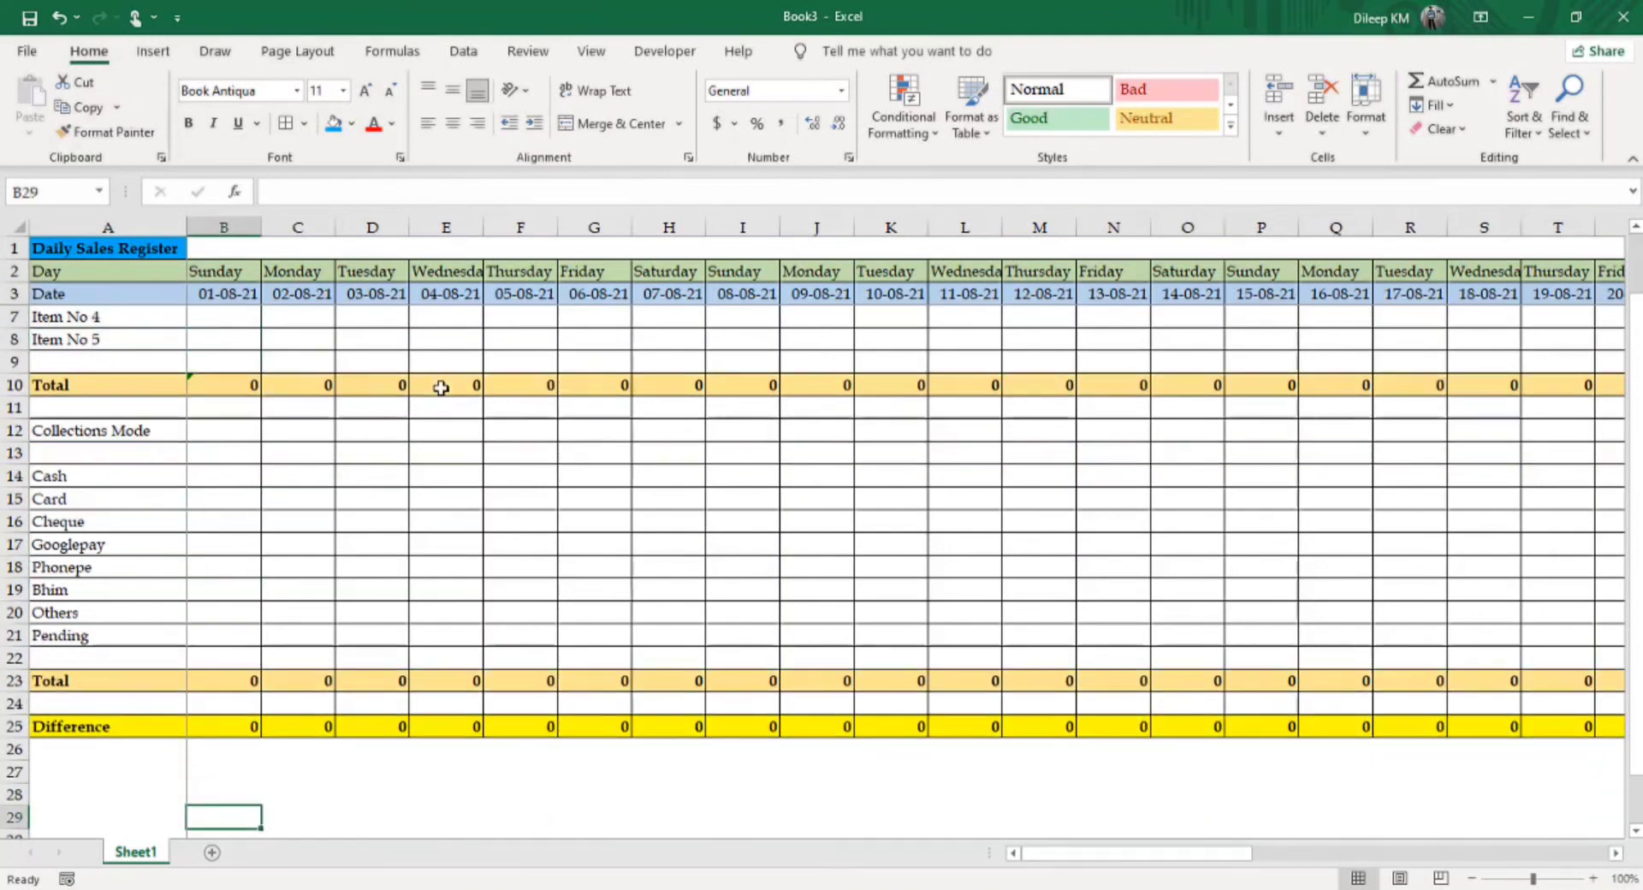
key(Down)
key(Up)
key(Up)
key(Up)
key(Up)
key(Up)
key(Up)
key(Down)
key(Down)
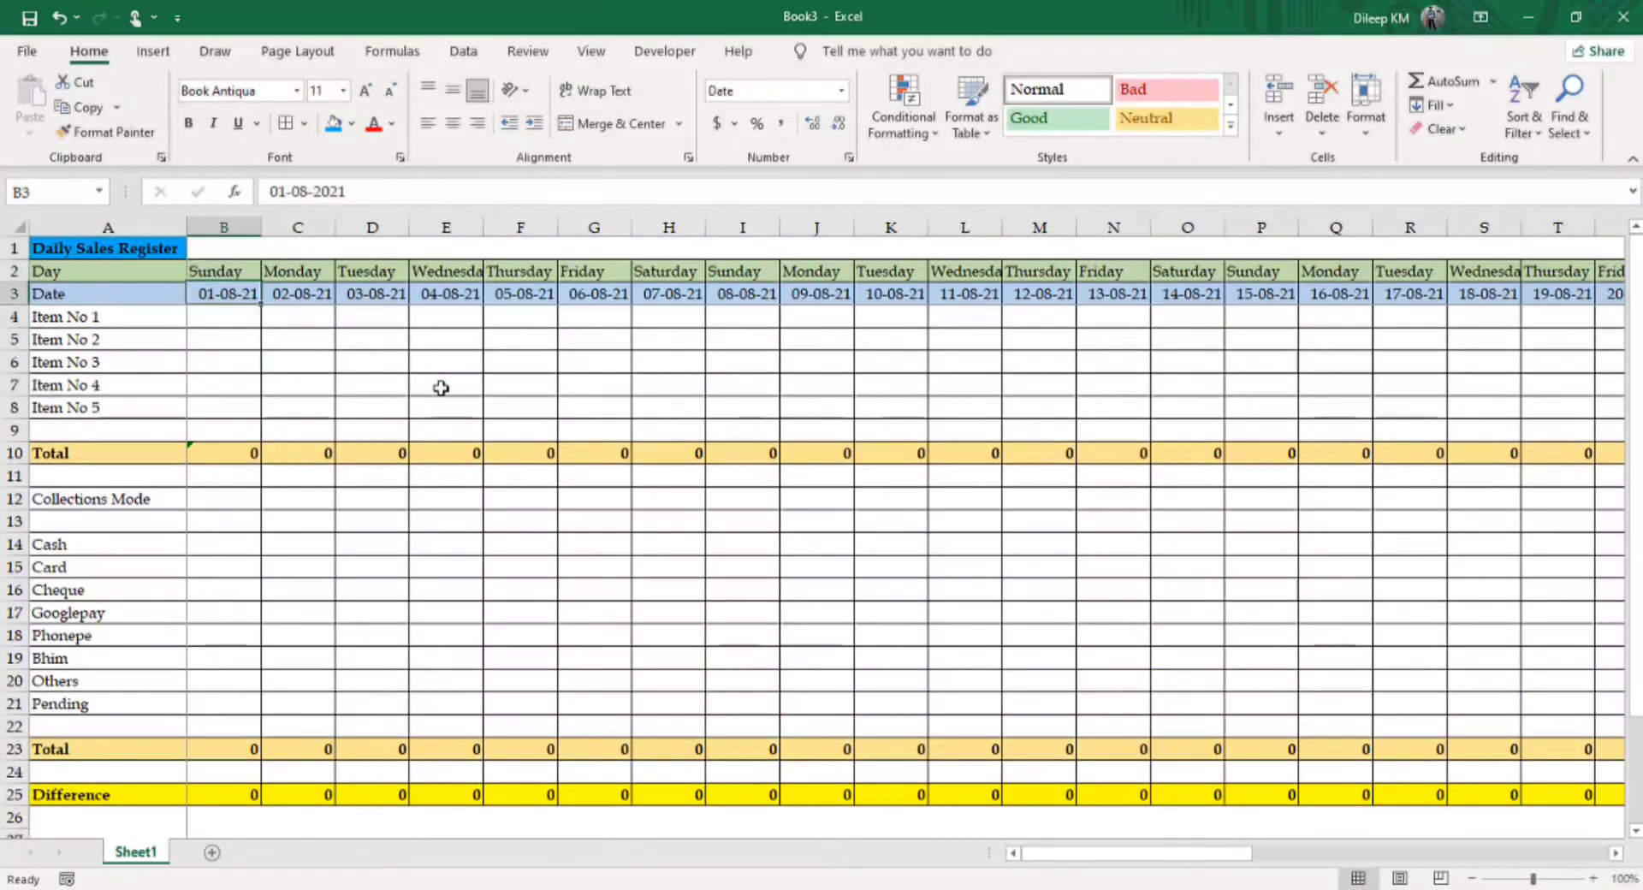
key(Down)
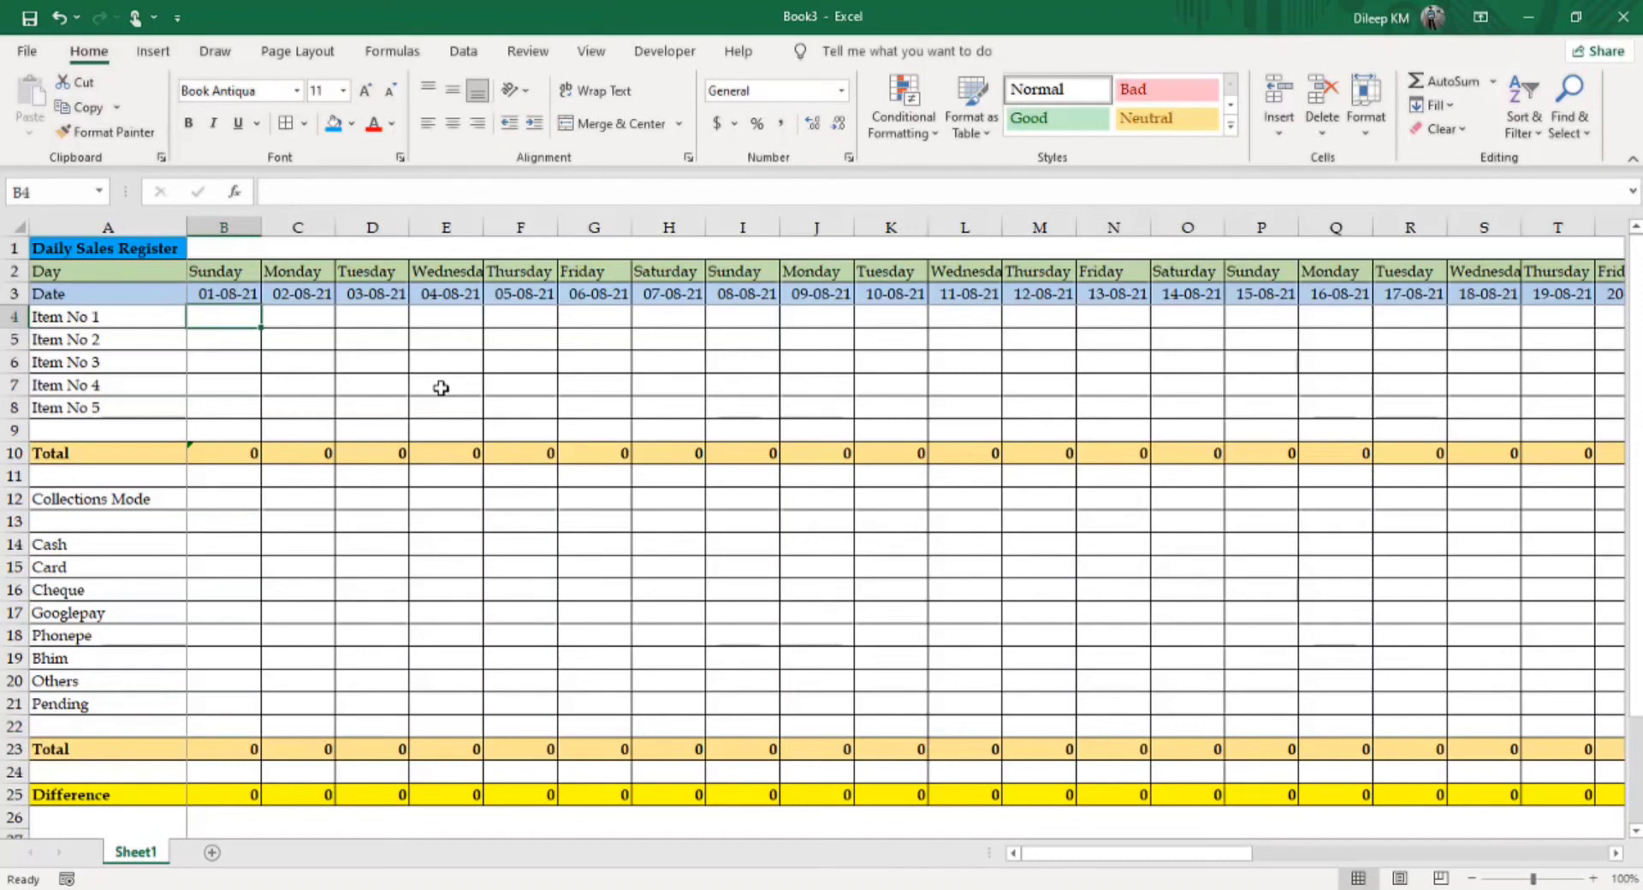
- Enter Sunday's Item 1–5 sales of 5000, 6876, 6754, 4532 and 8765 in B4:B8
text(5000)
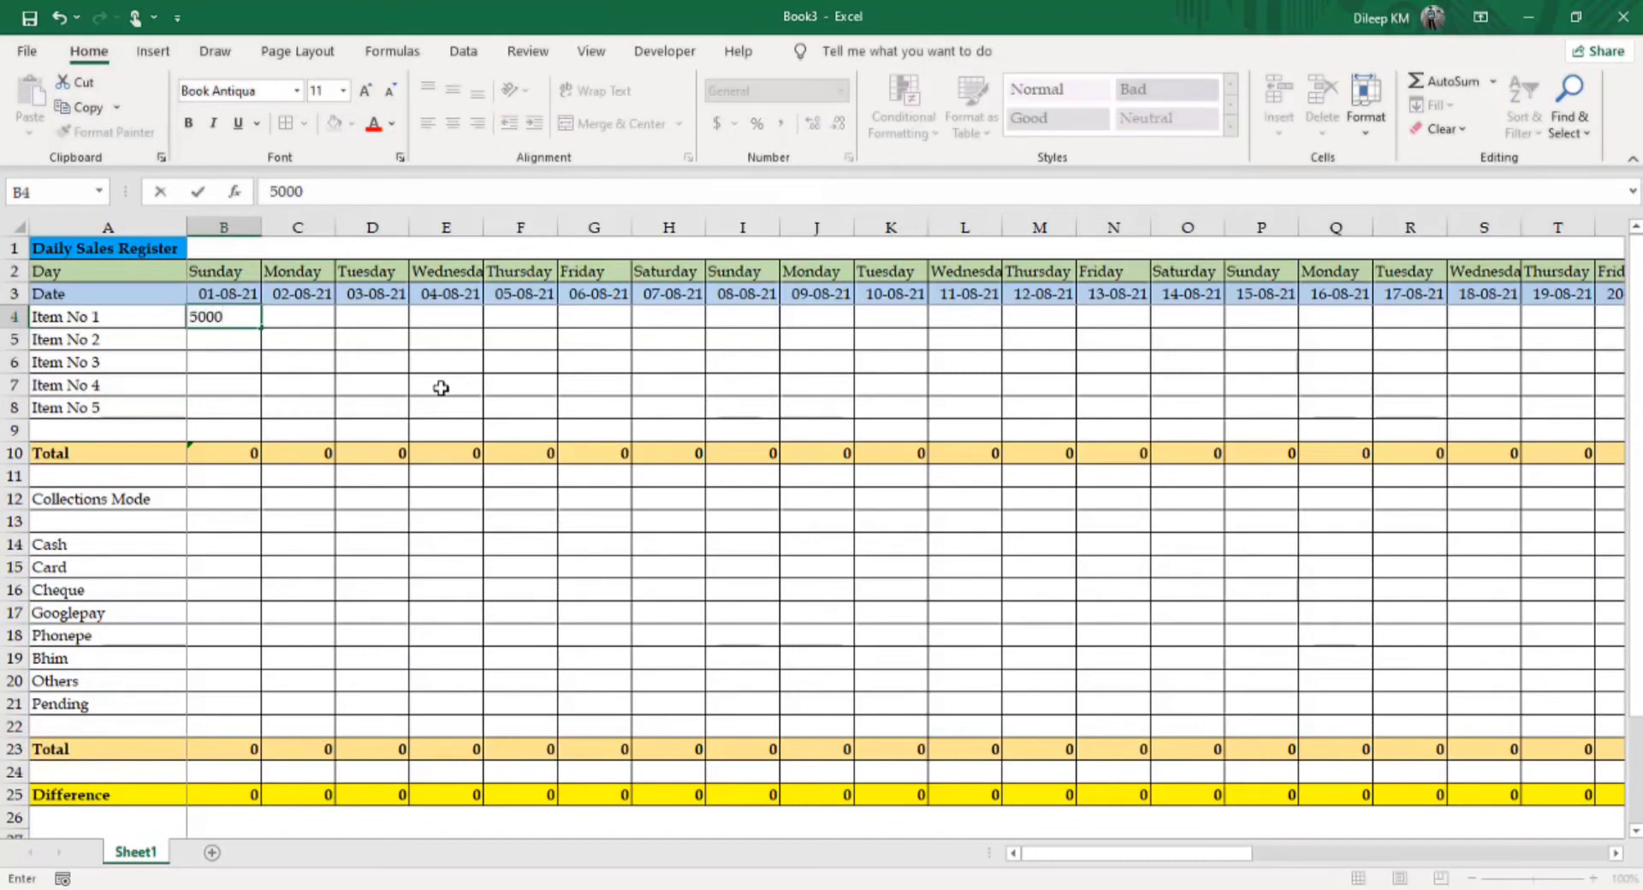
key(Return)
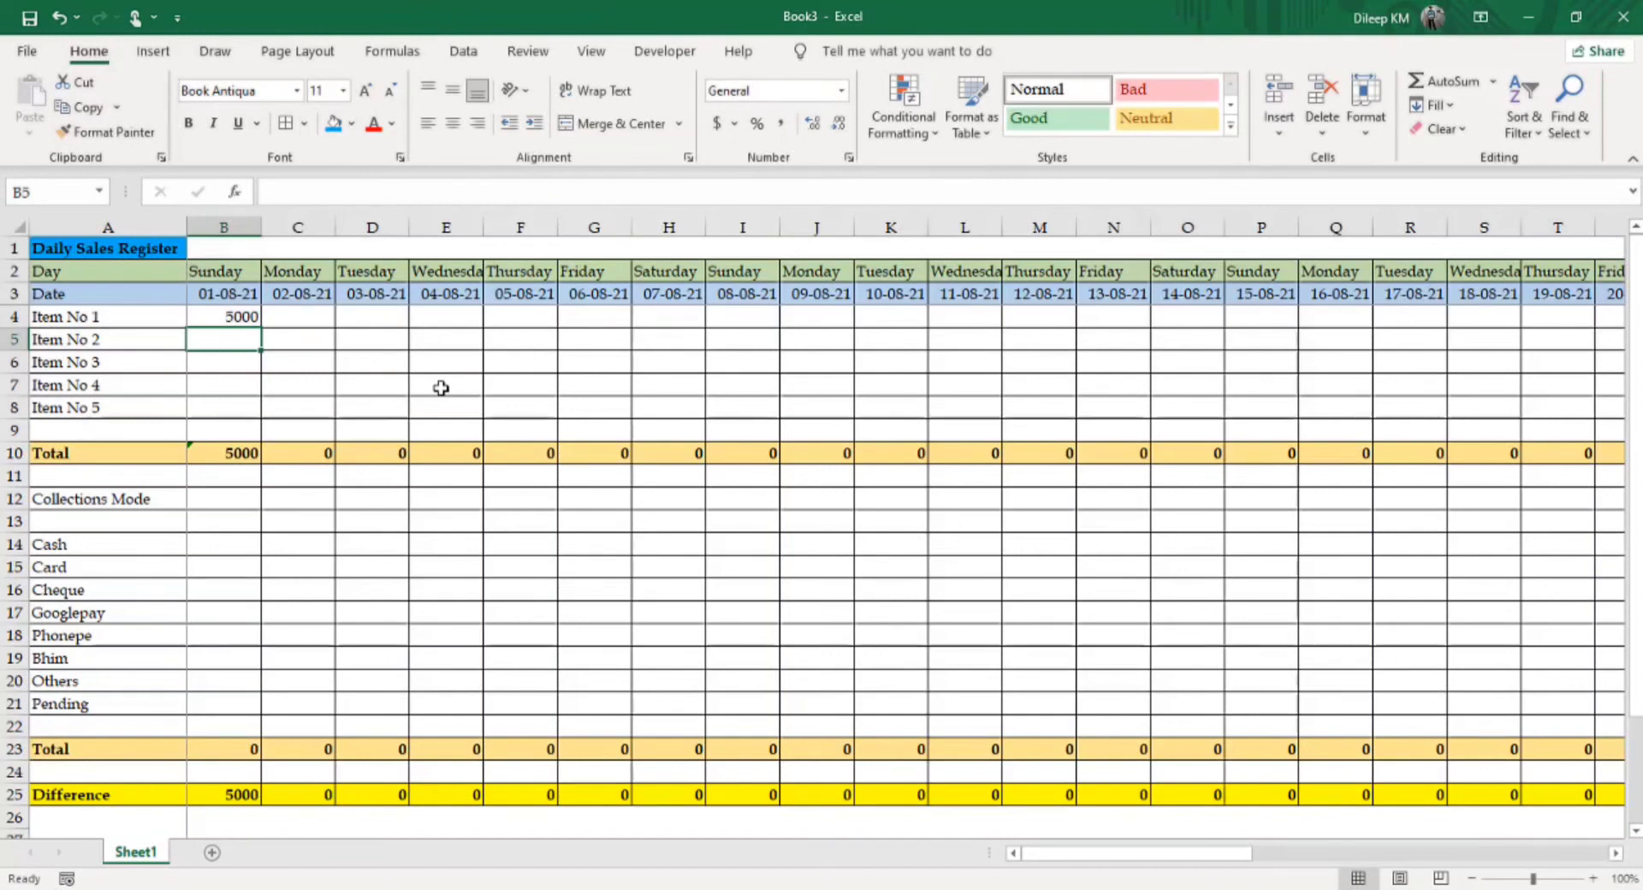
text(6876)
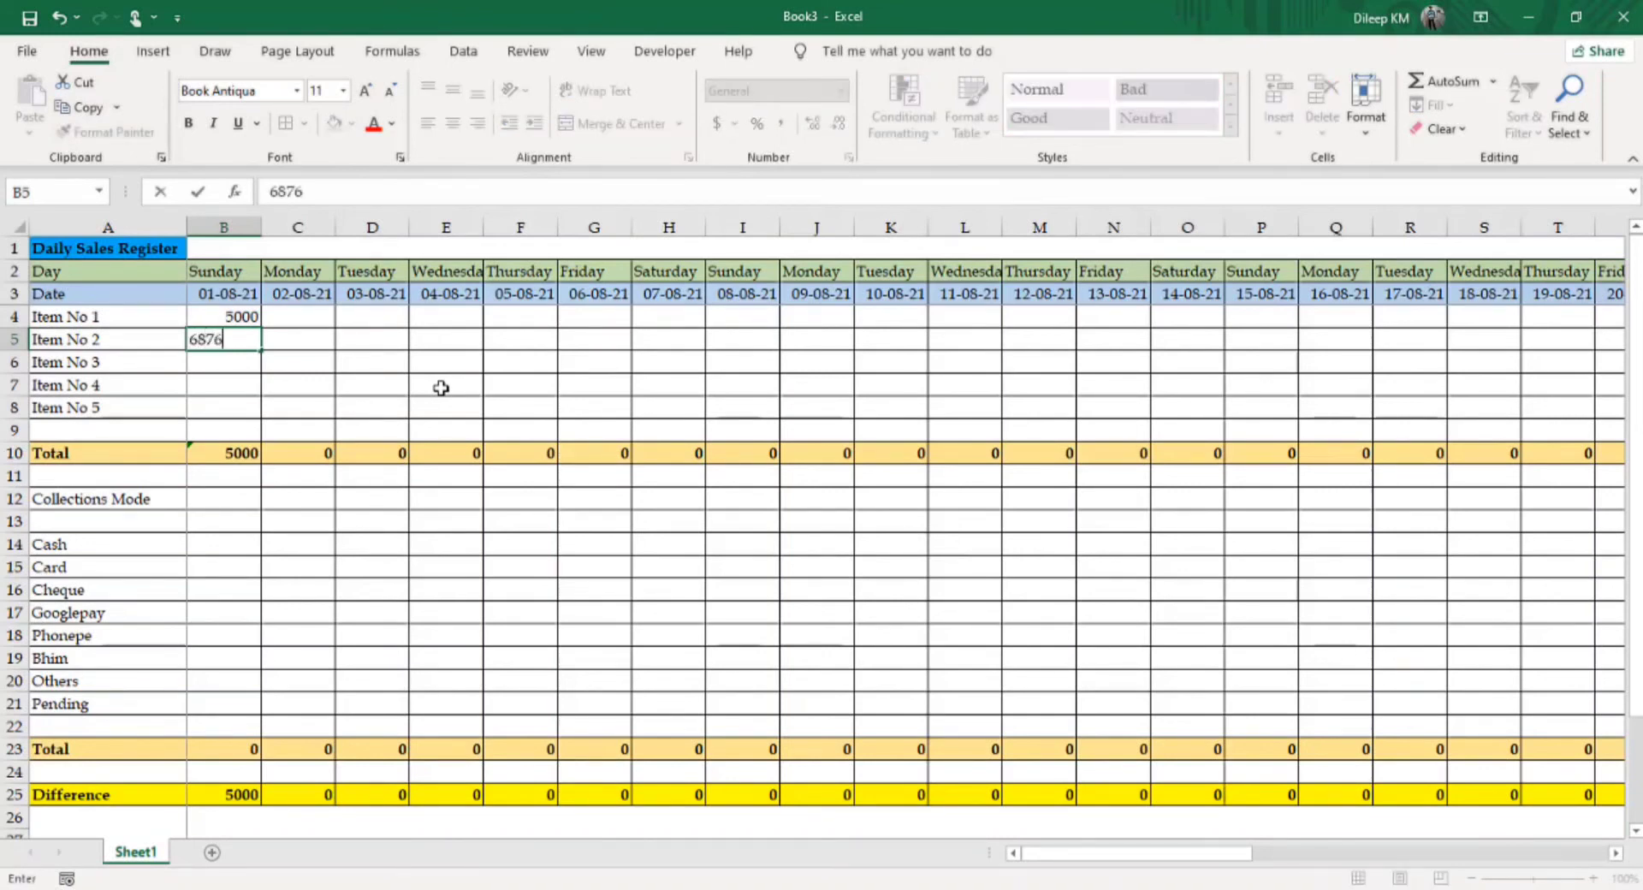
key(Return)
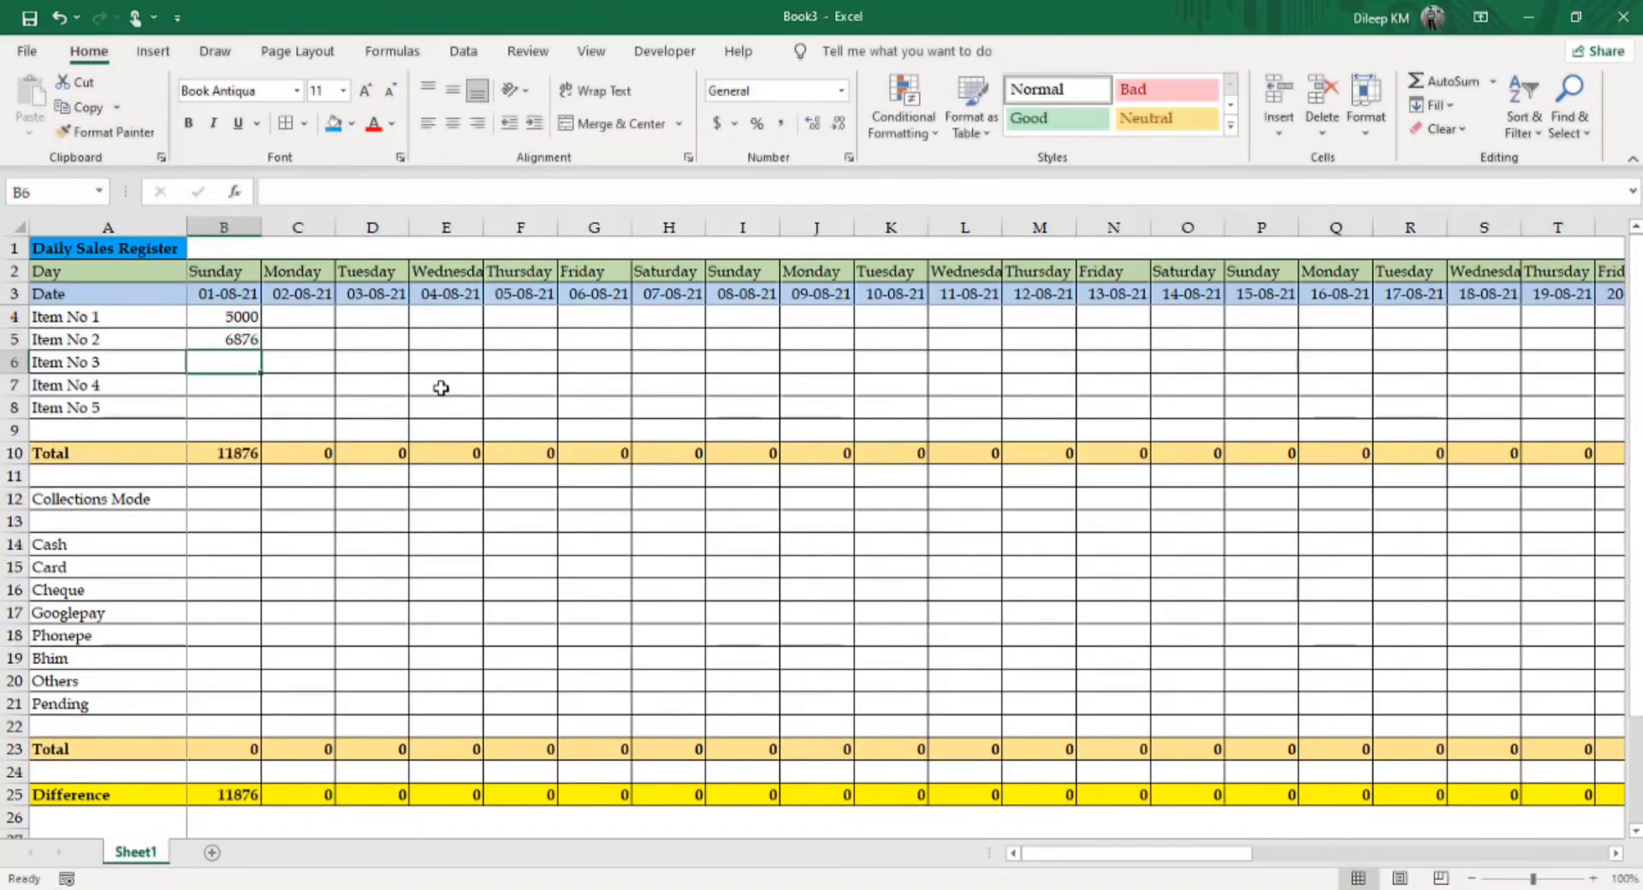
text(6754)
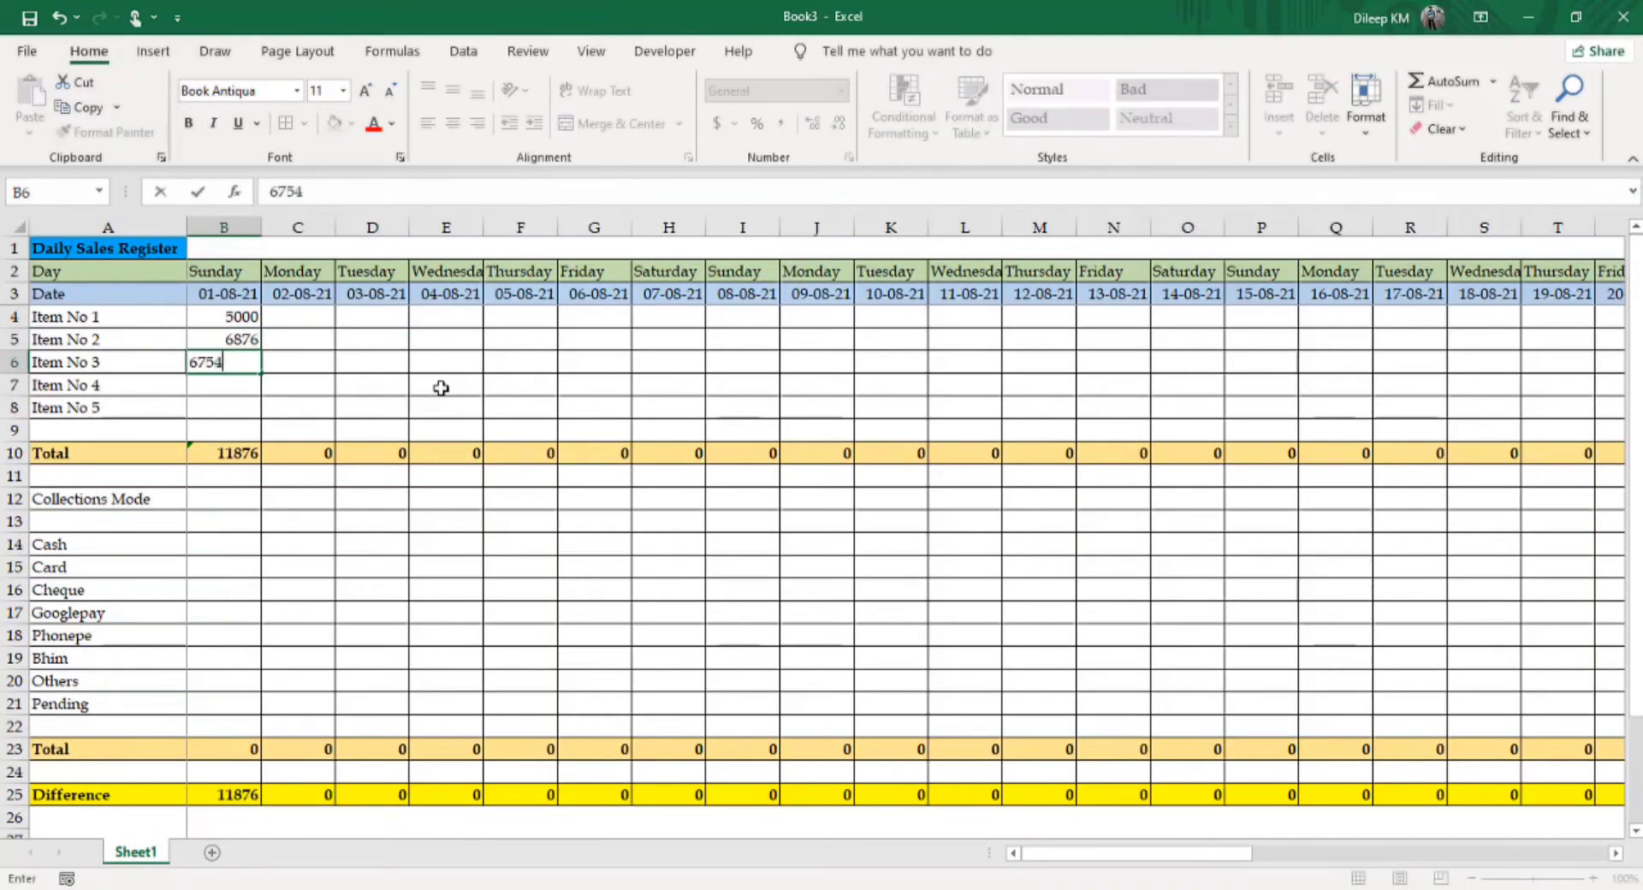
key(Return)
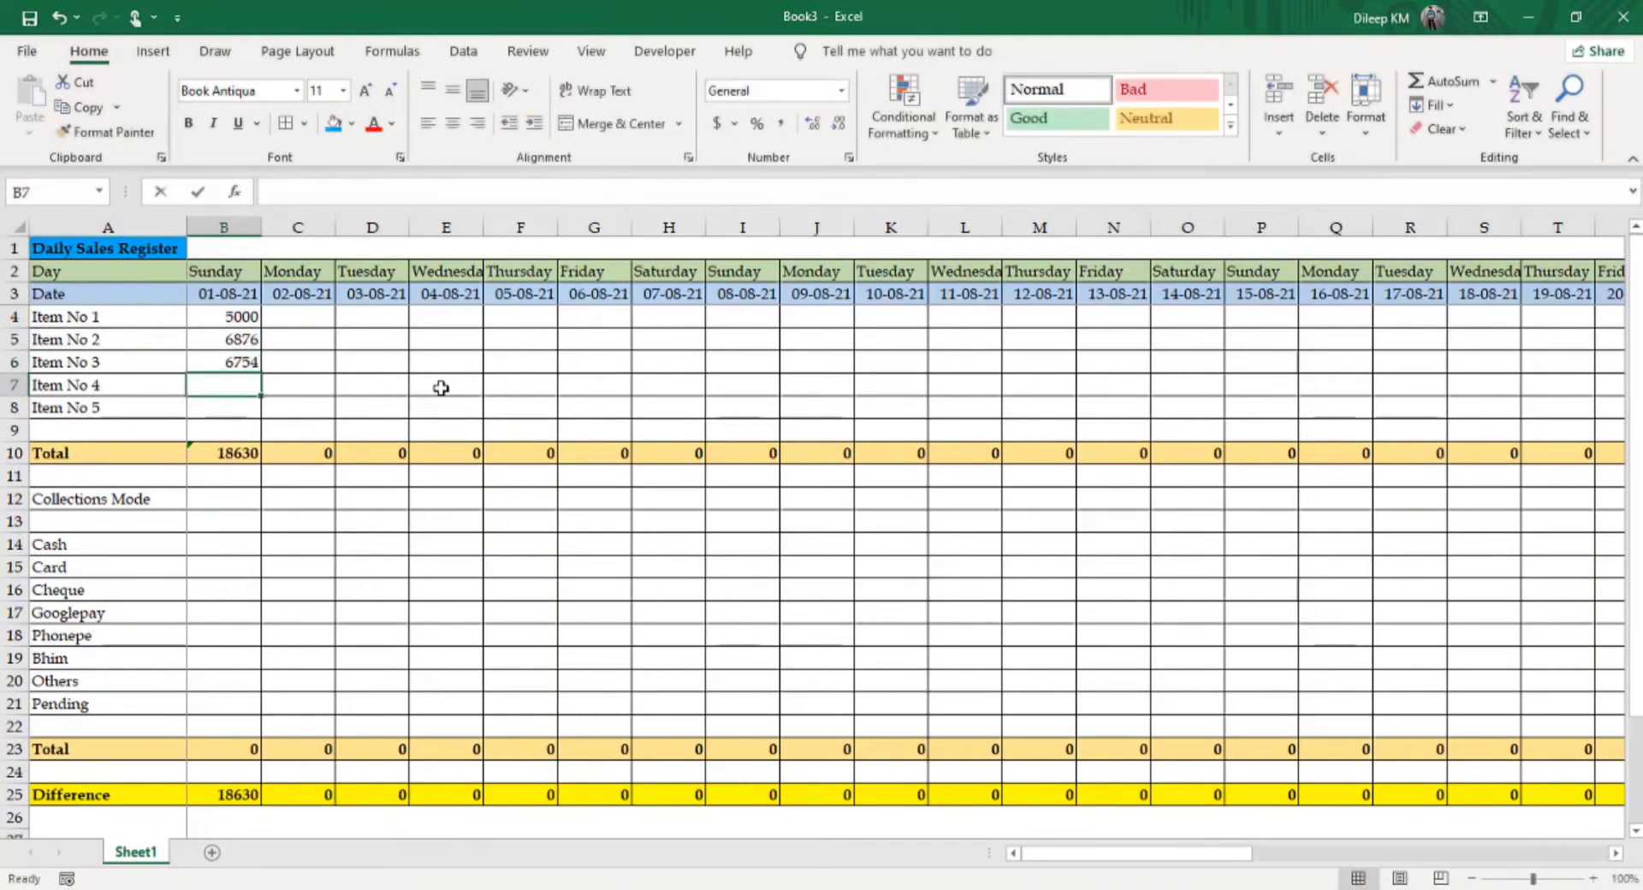
text(4532)
key(Return)
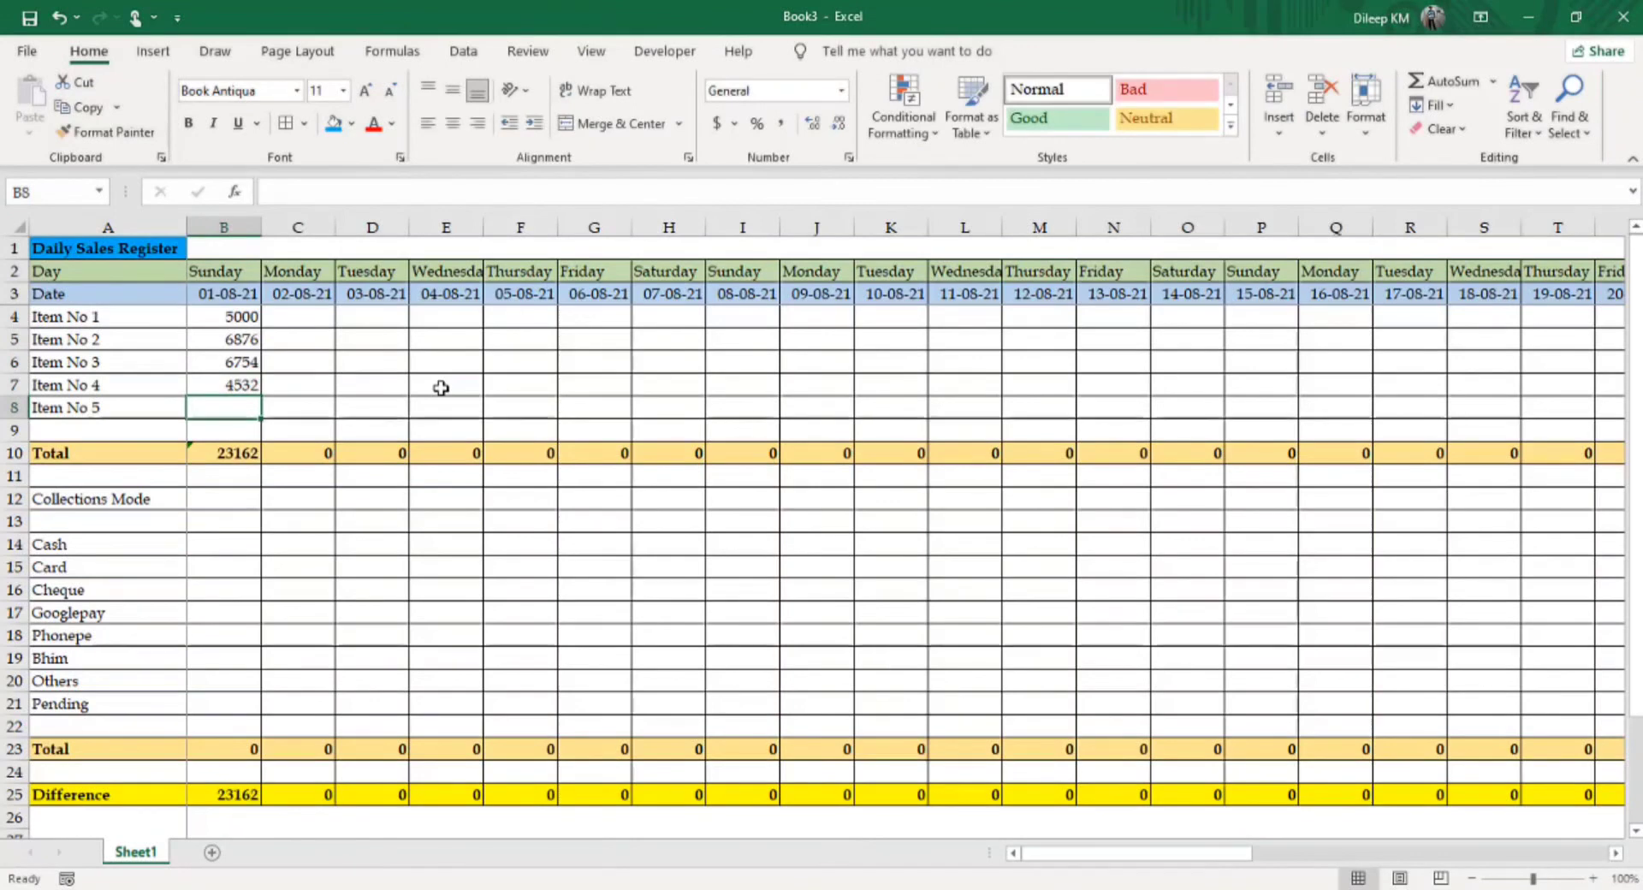
text(8765)
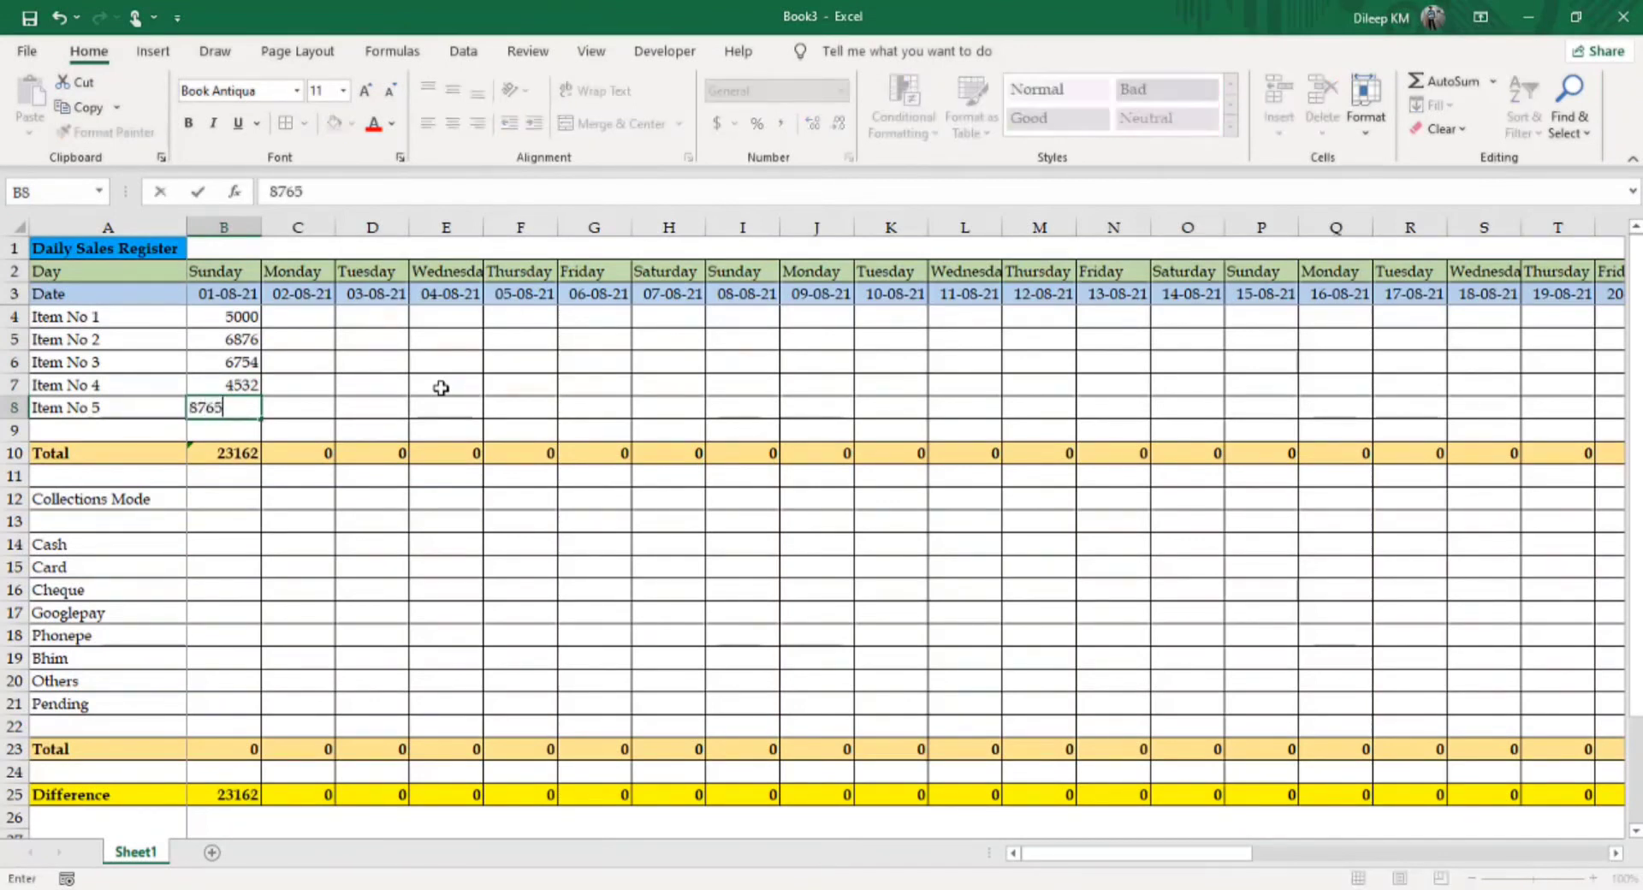
key(Return)
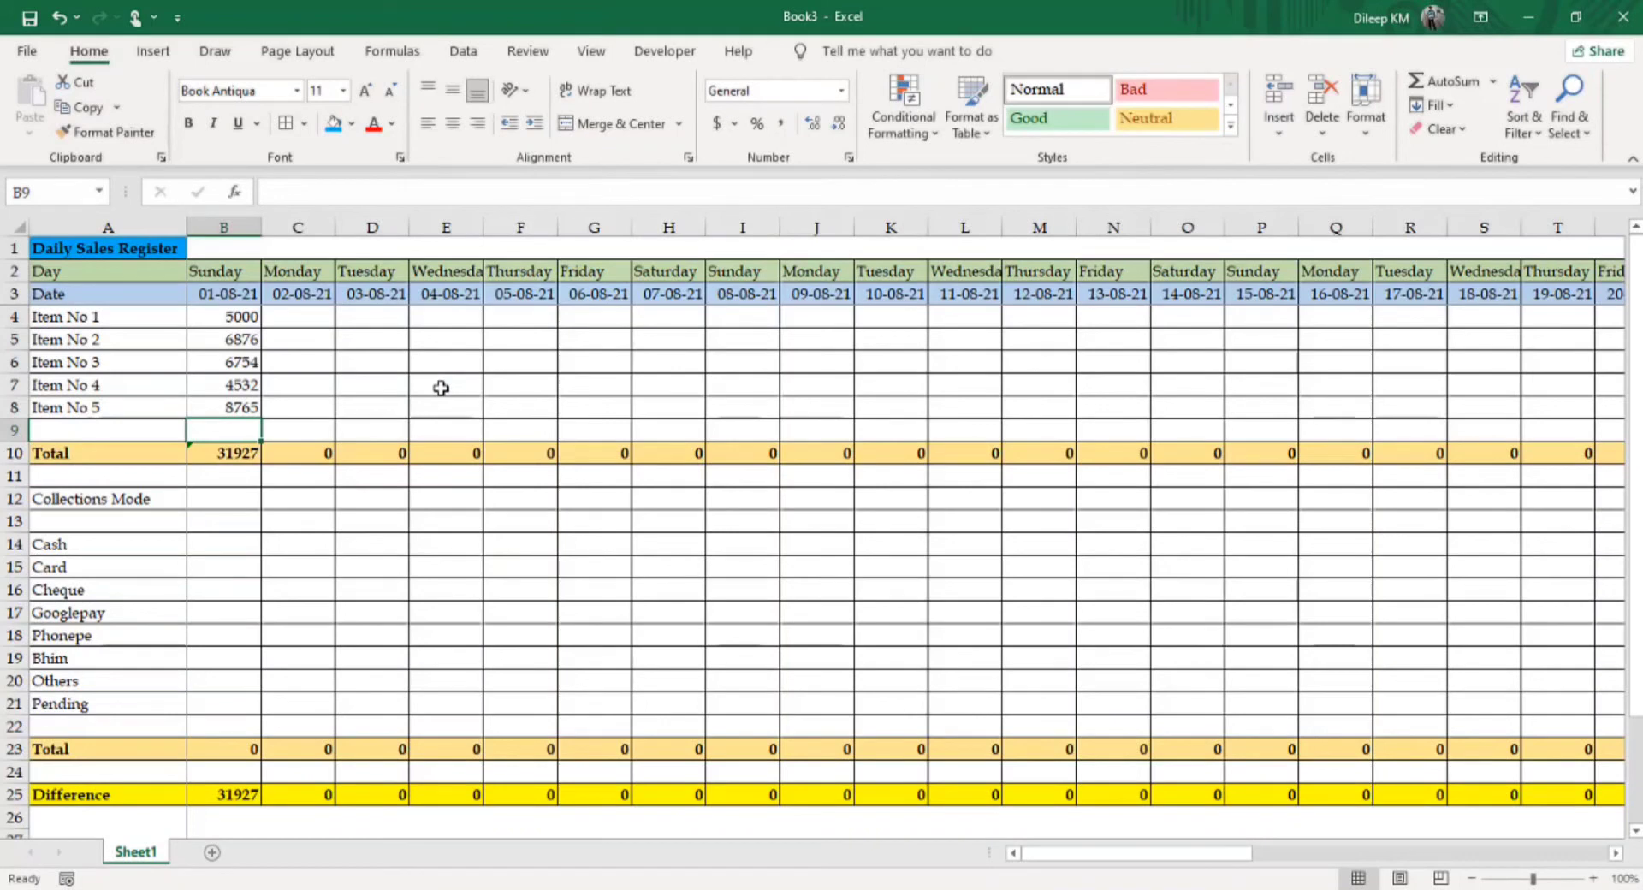
key(Up)
key(Up)
key(Up)
key(Up)
key(Up)
key(Up)
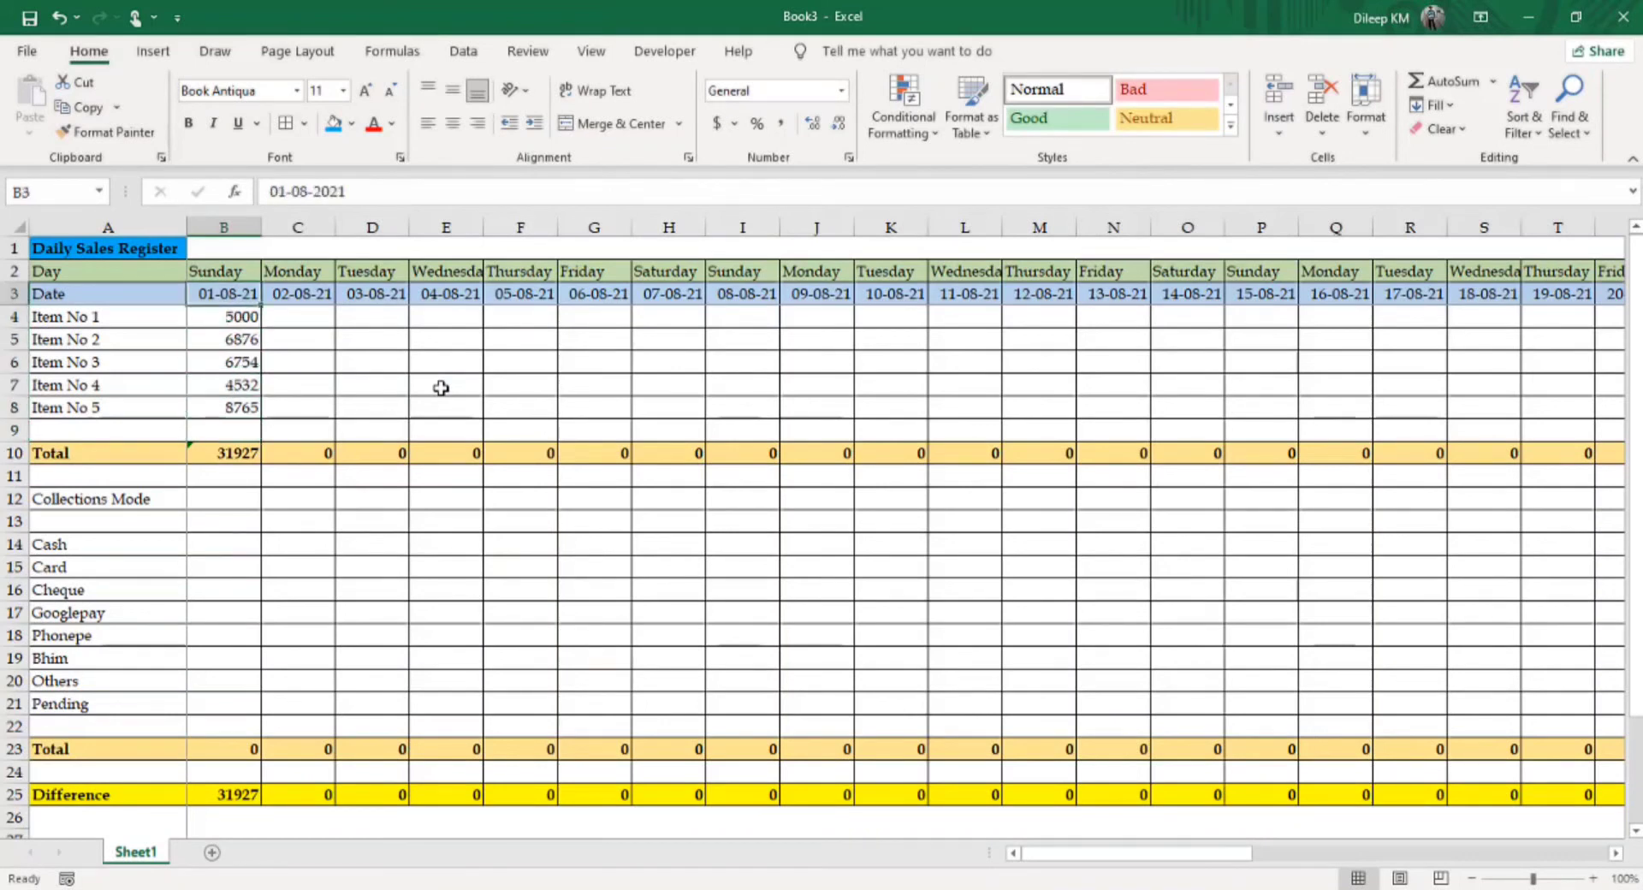
- Apply Comma Style with no decimals to B4:AF25, then move to the Collections Mode rows
key(Down)
key(shift+Down)
key(shift+Down)
key(shift+Down)
key(shift+Down)
key(shift+Down)
key(shift+Down)
key(shift+Down)
key(shift+Down)
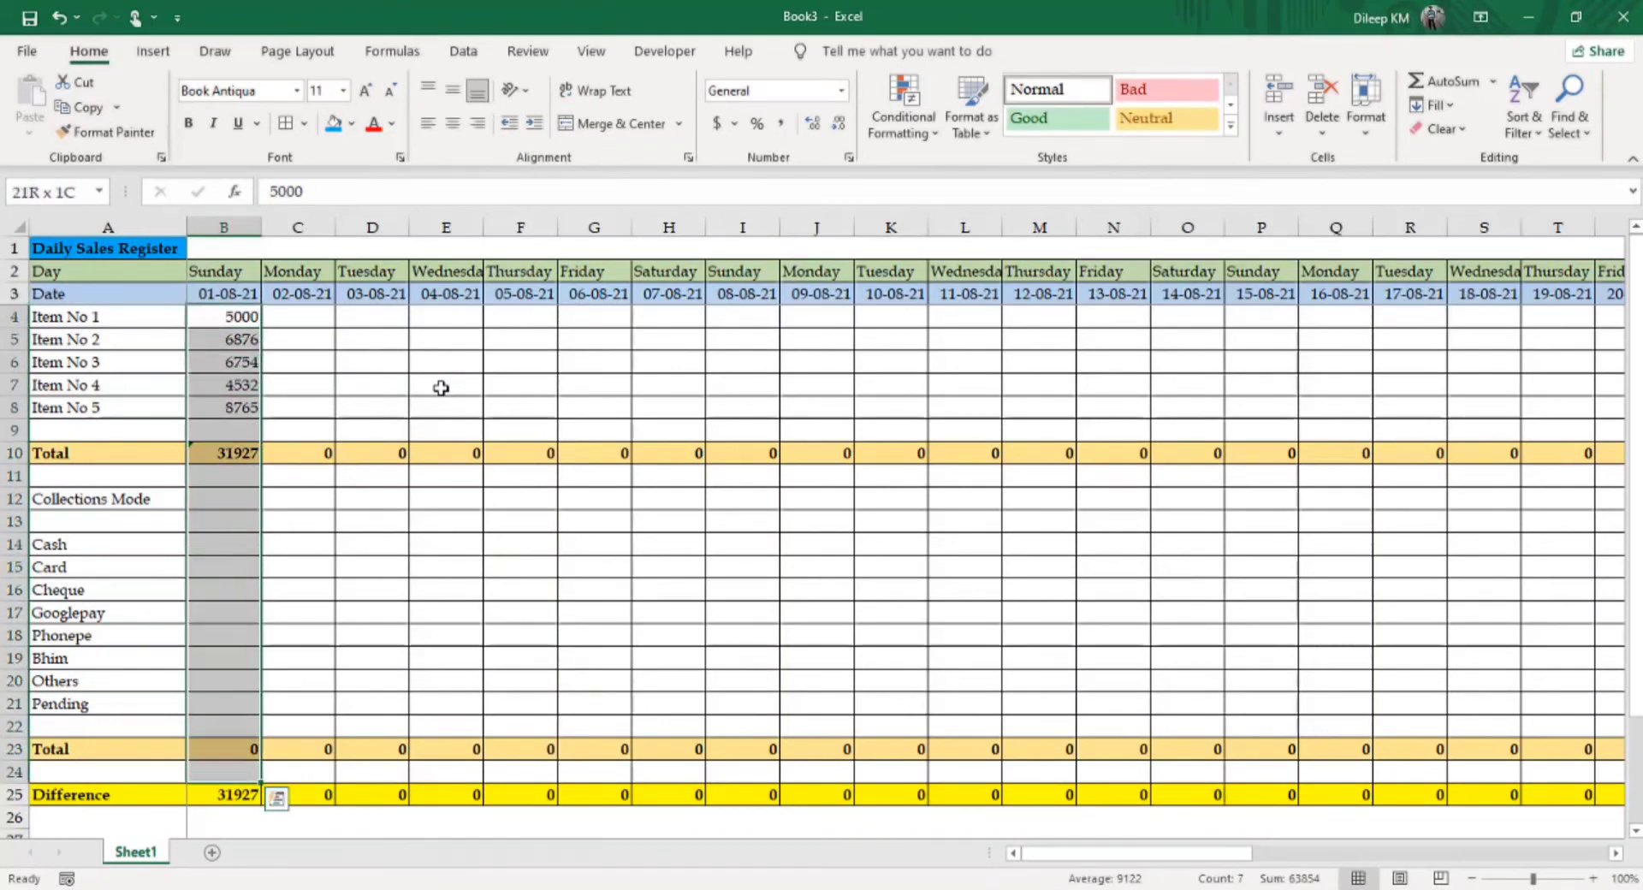
key(shift+Right)
key(shift+Right)
key(shift+Right)
key(shift+Right)
key(shift+Right)
key(shift+Right)
key(shift+Right)
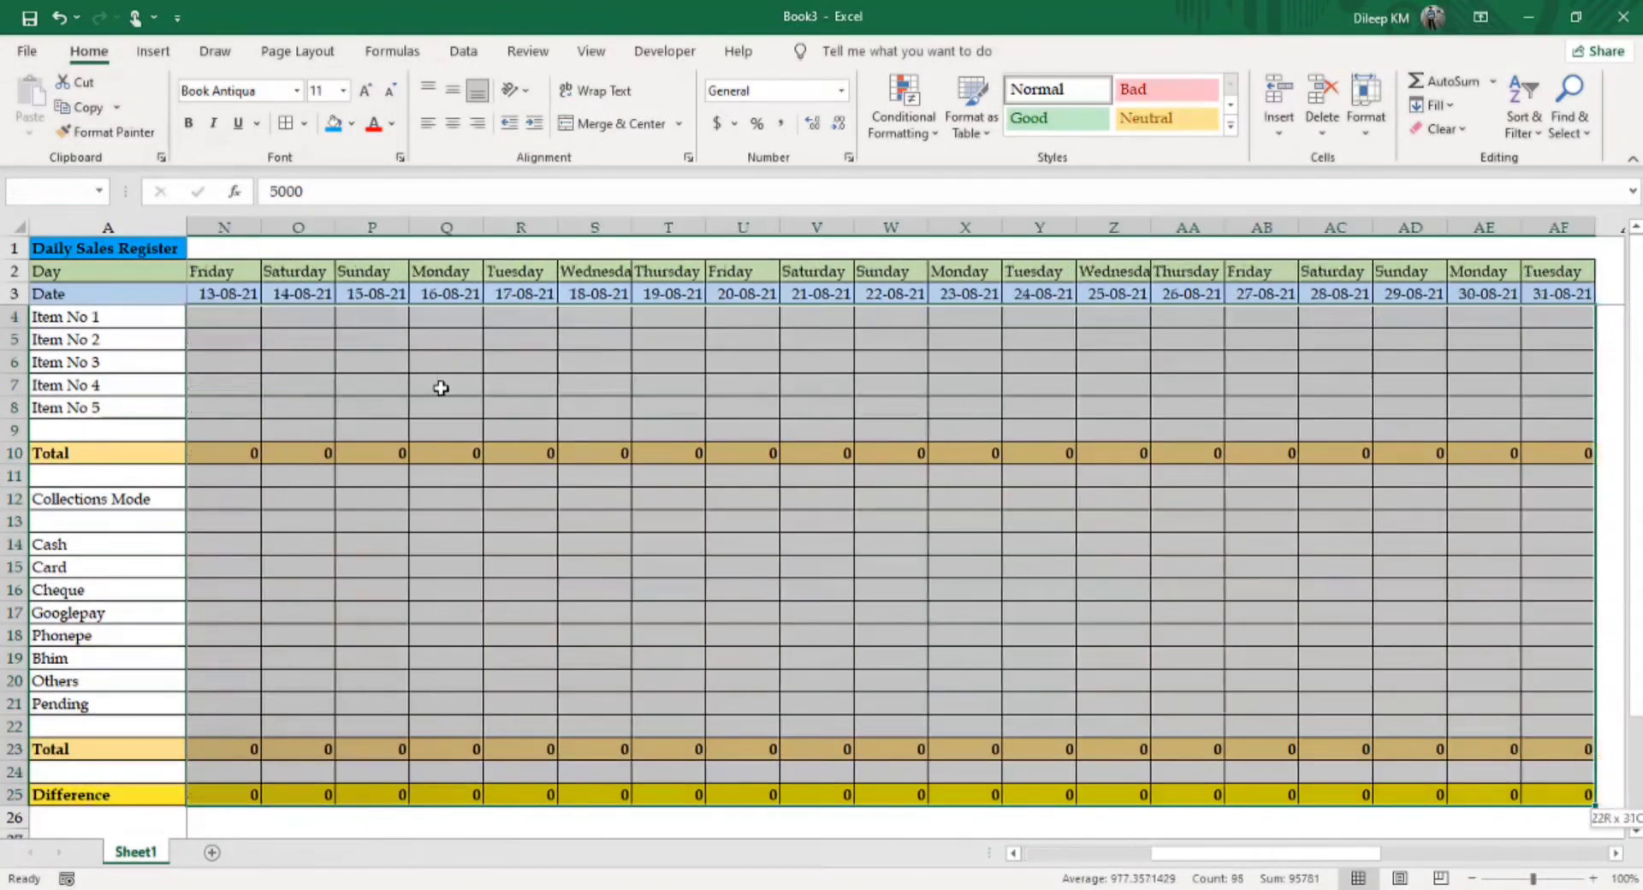
key(shift+Right)
key(shift+Right)
key(shift+Right)
key(shift+Left)
key(shift+Left)
key(shift+Left)
key(shift+Left)
key(shift+Left)
key(shift+Left)
key(shift+Left)
key(shift+Left)
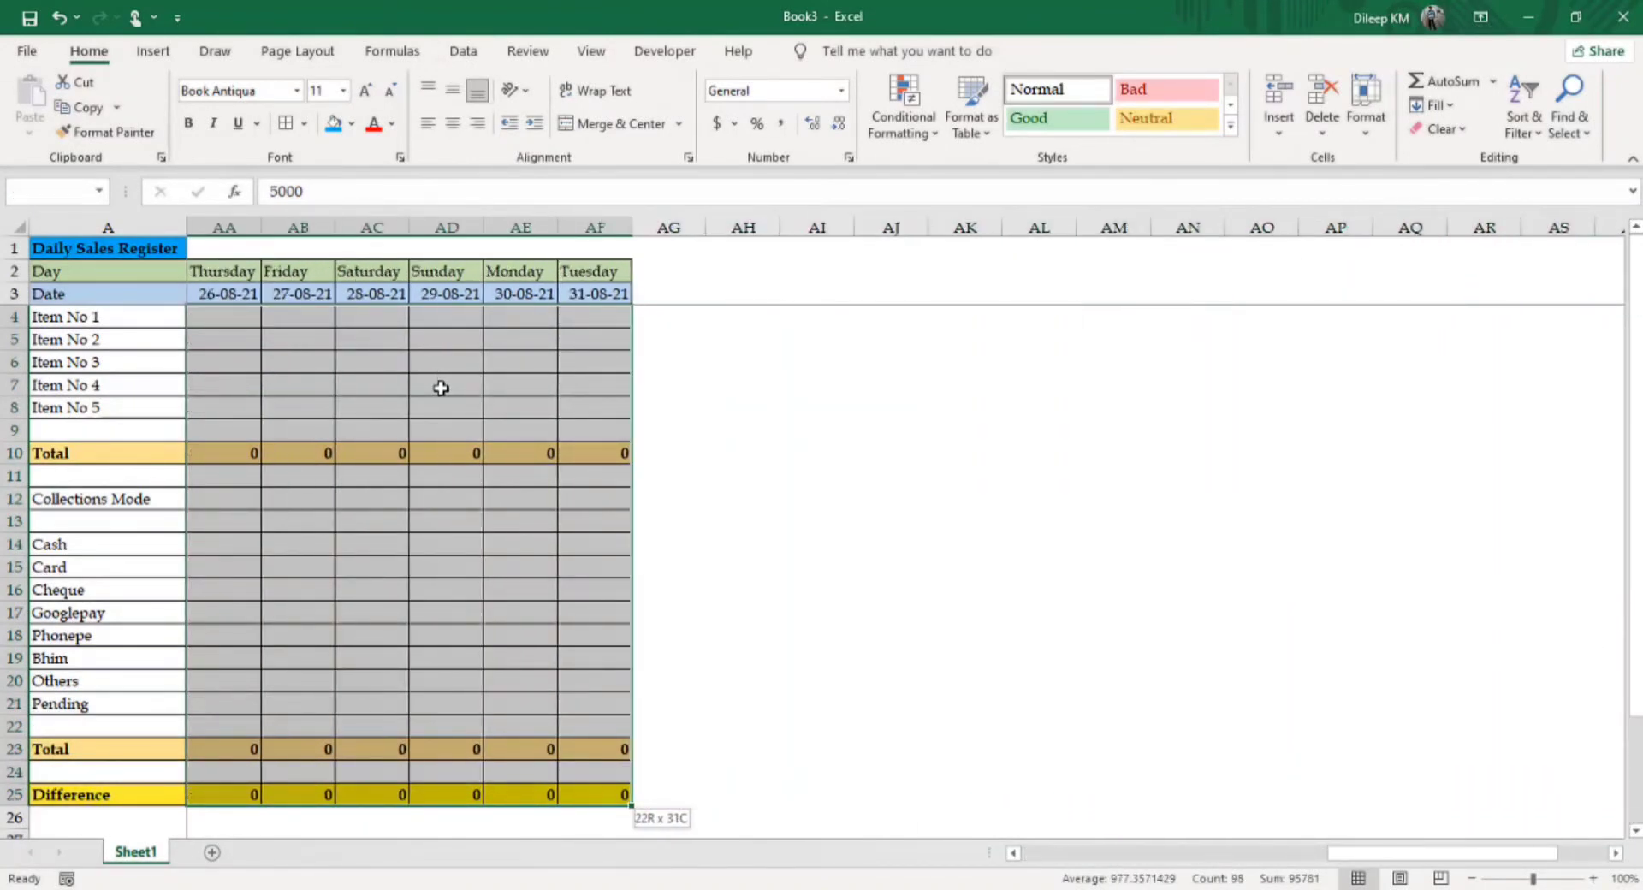
click(781, 123)
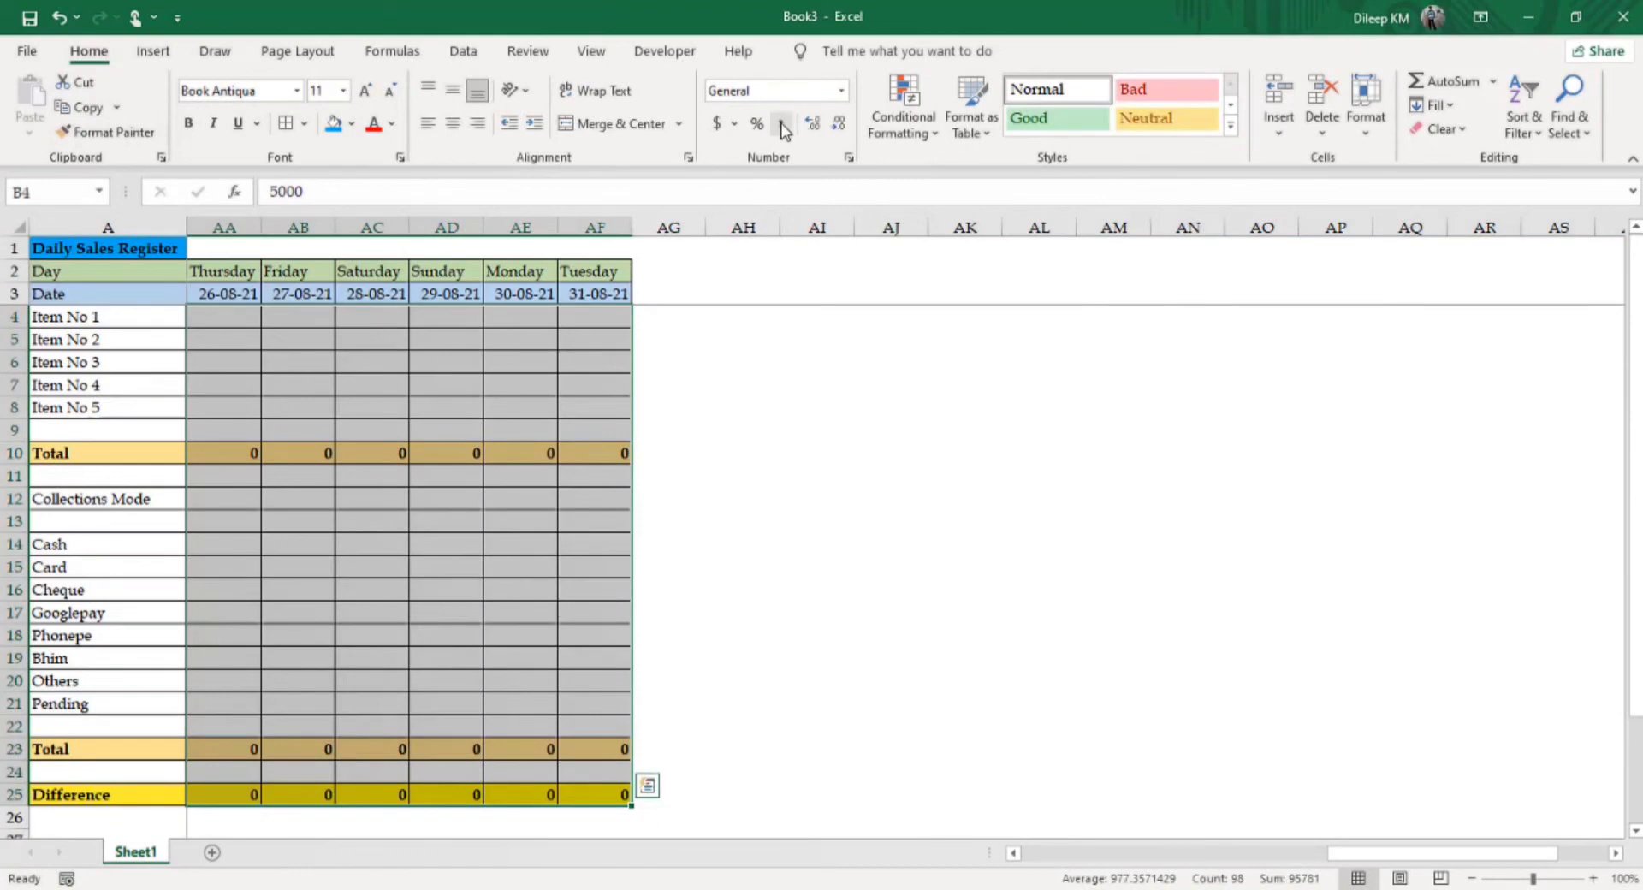
click(839, 124)
click(839, 124)
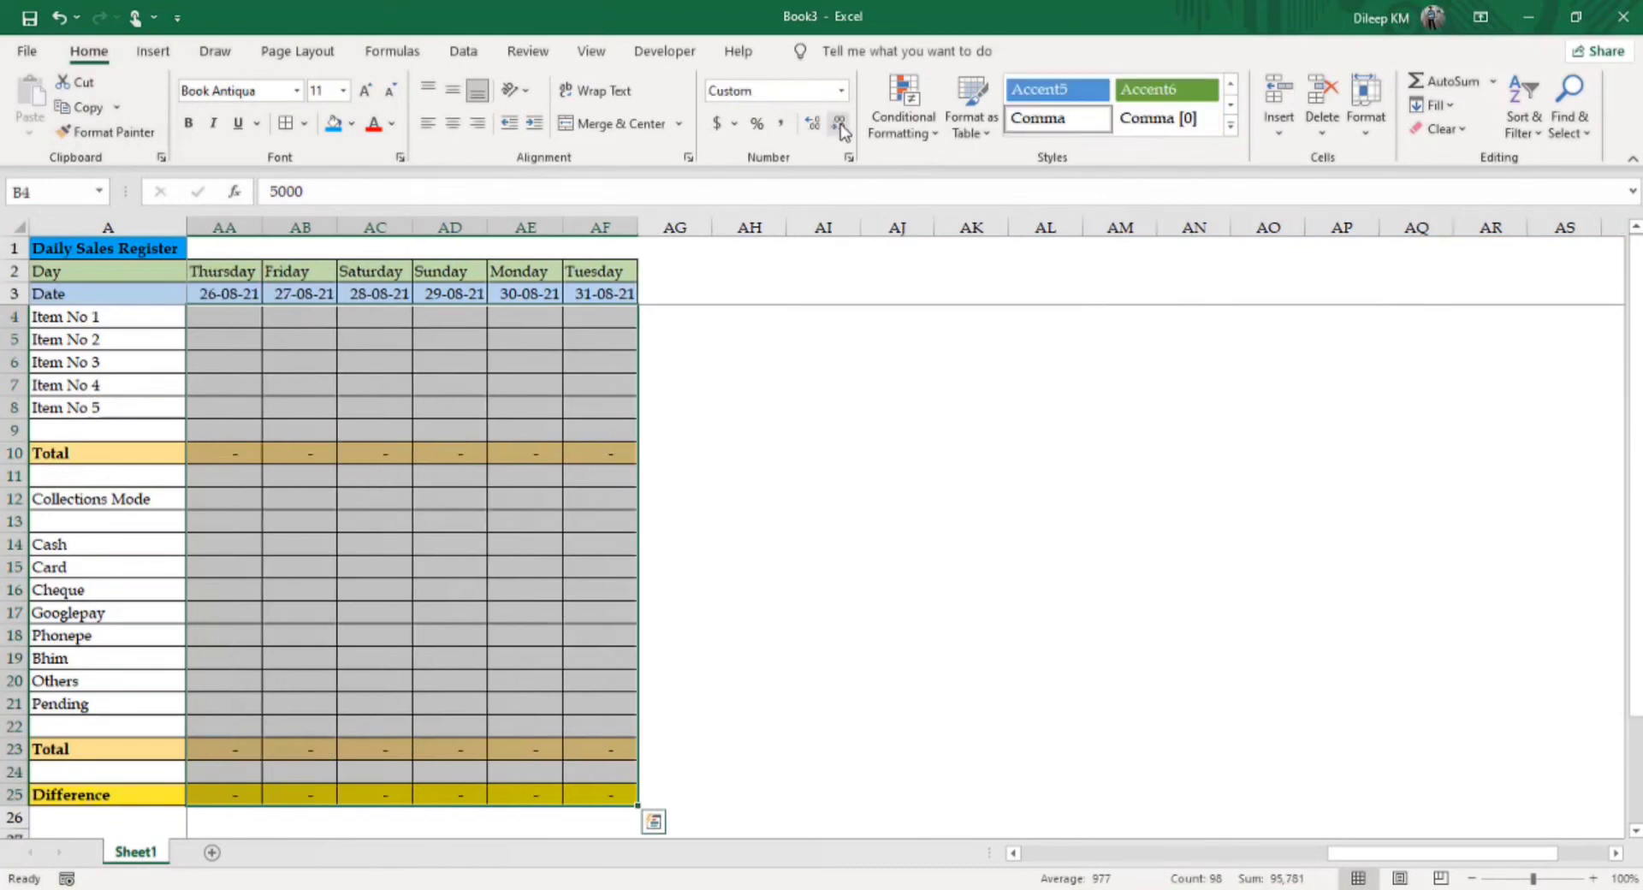
key(Left)
key(Down)
key(Right)
key(Right)
key(Up)
key(Down)
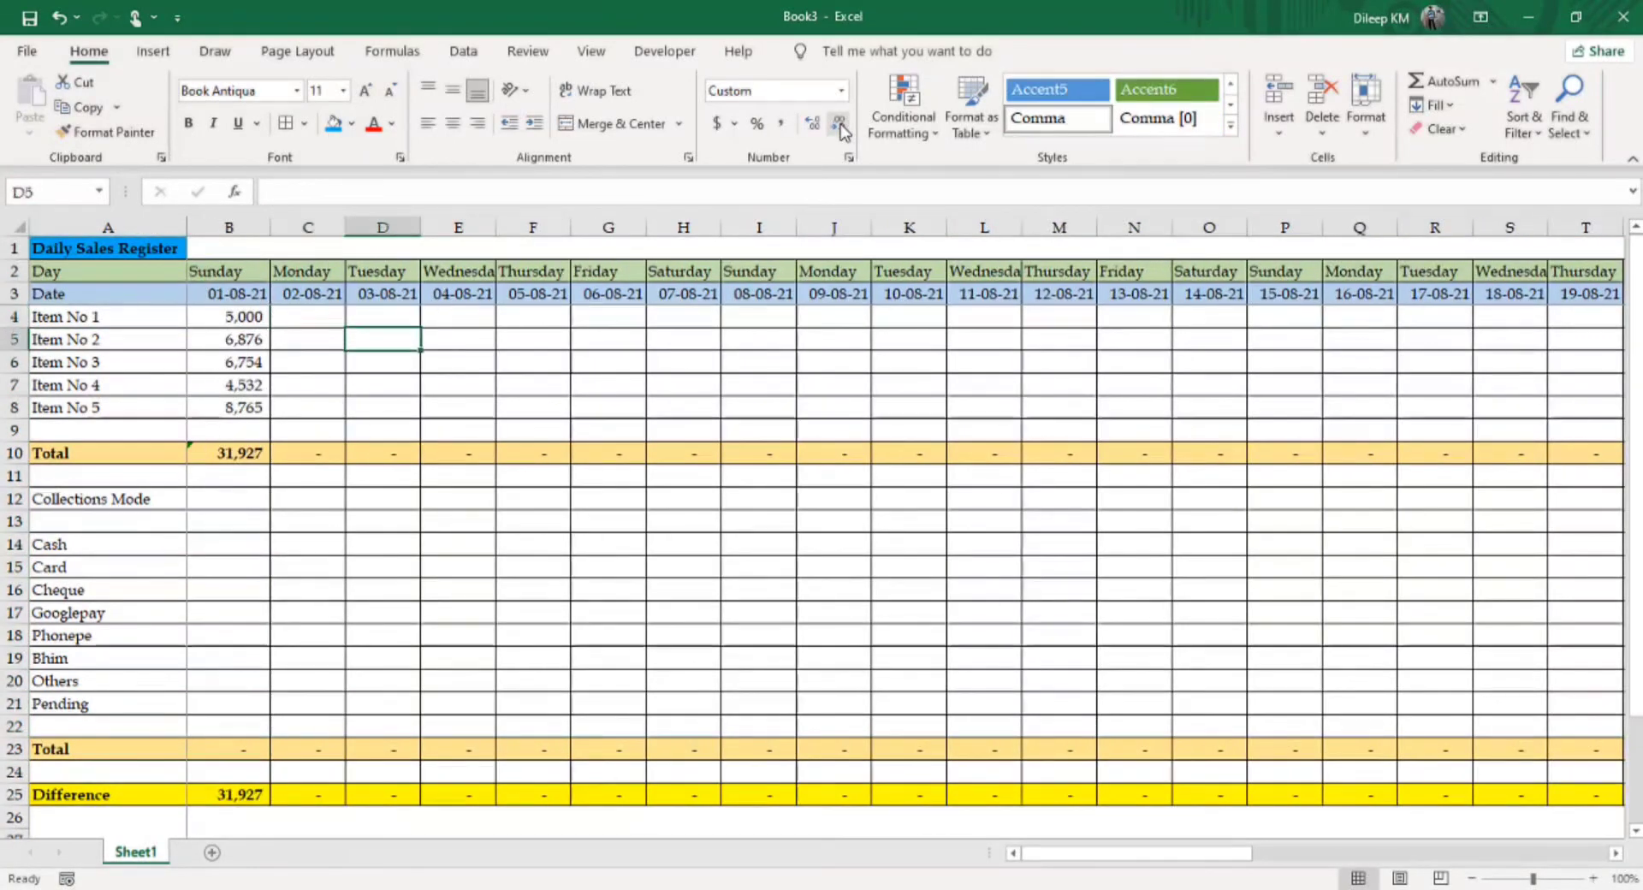
key(Down)
key(Down)
key(Left)
key(Down)
key(Down)
key(Down)
key(Down)
key(Down)
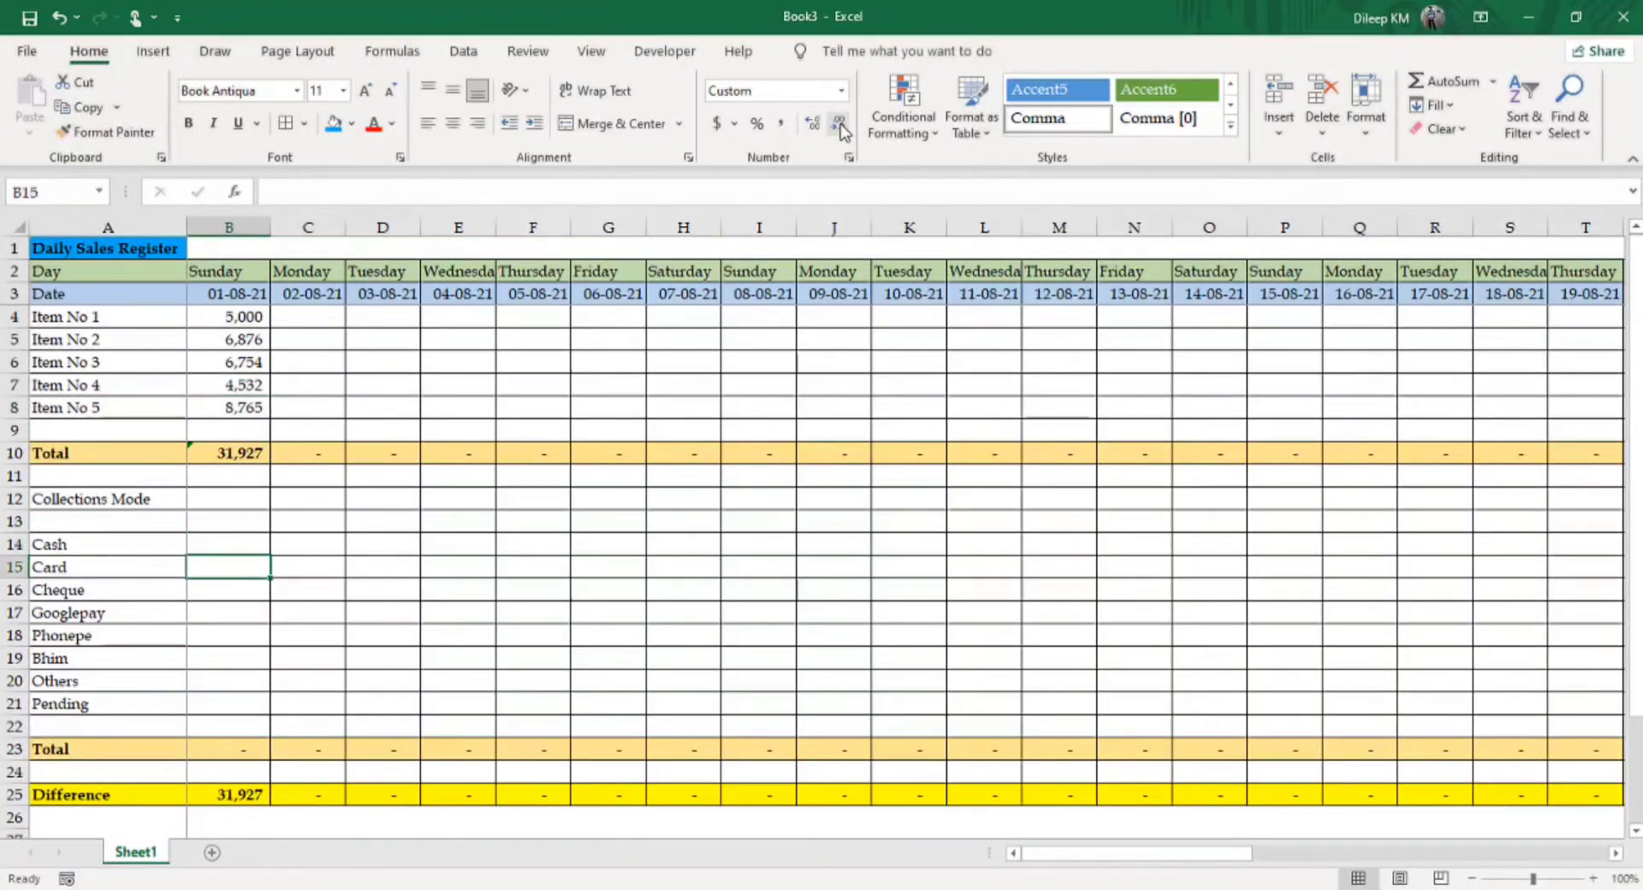
- Enter Sunday's Cash collection of 5,453 and Card collection of 15,000
key(Up)
key(Up)
key(Down)
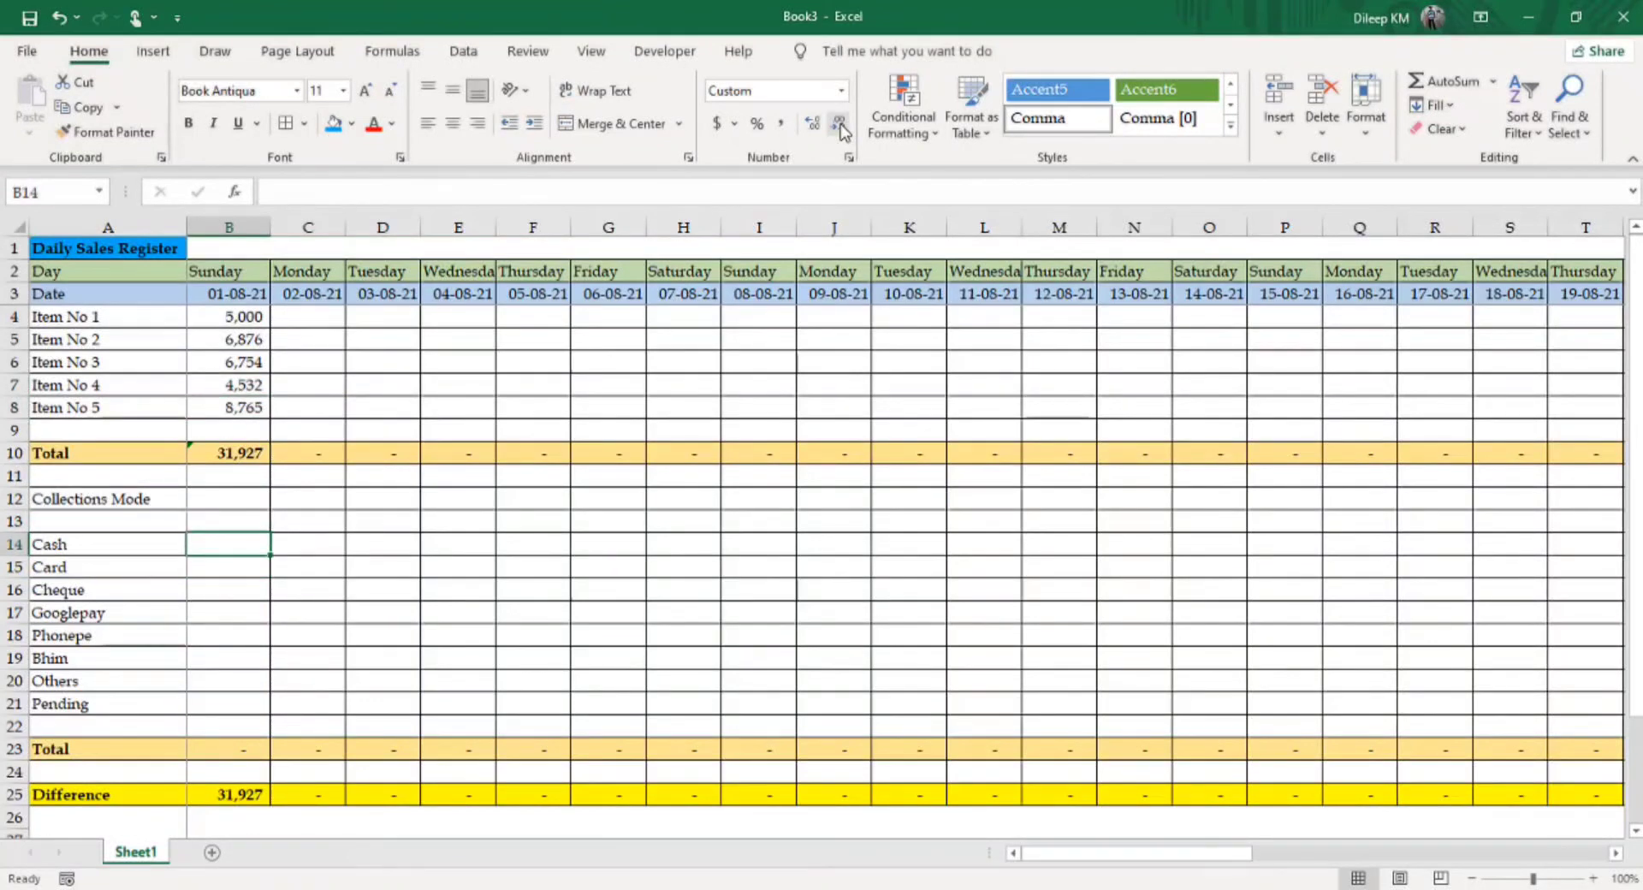
text(5453)
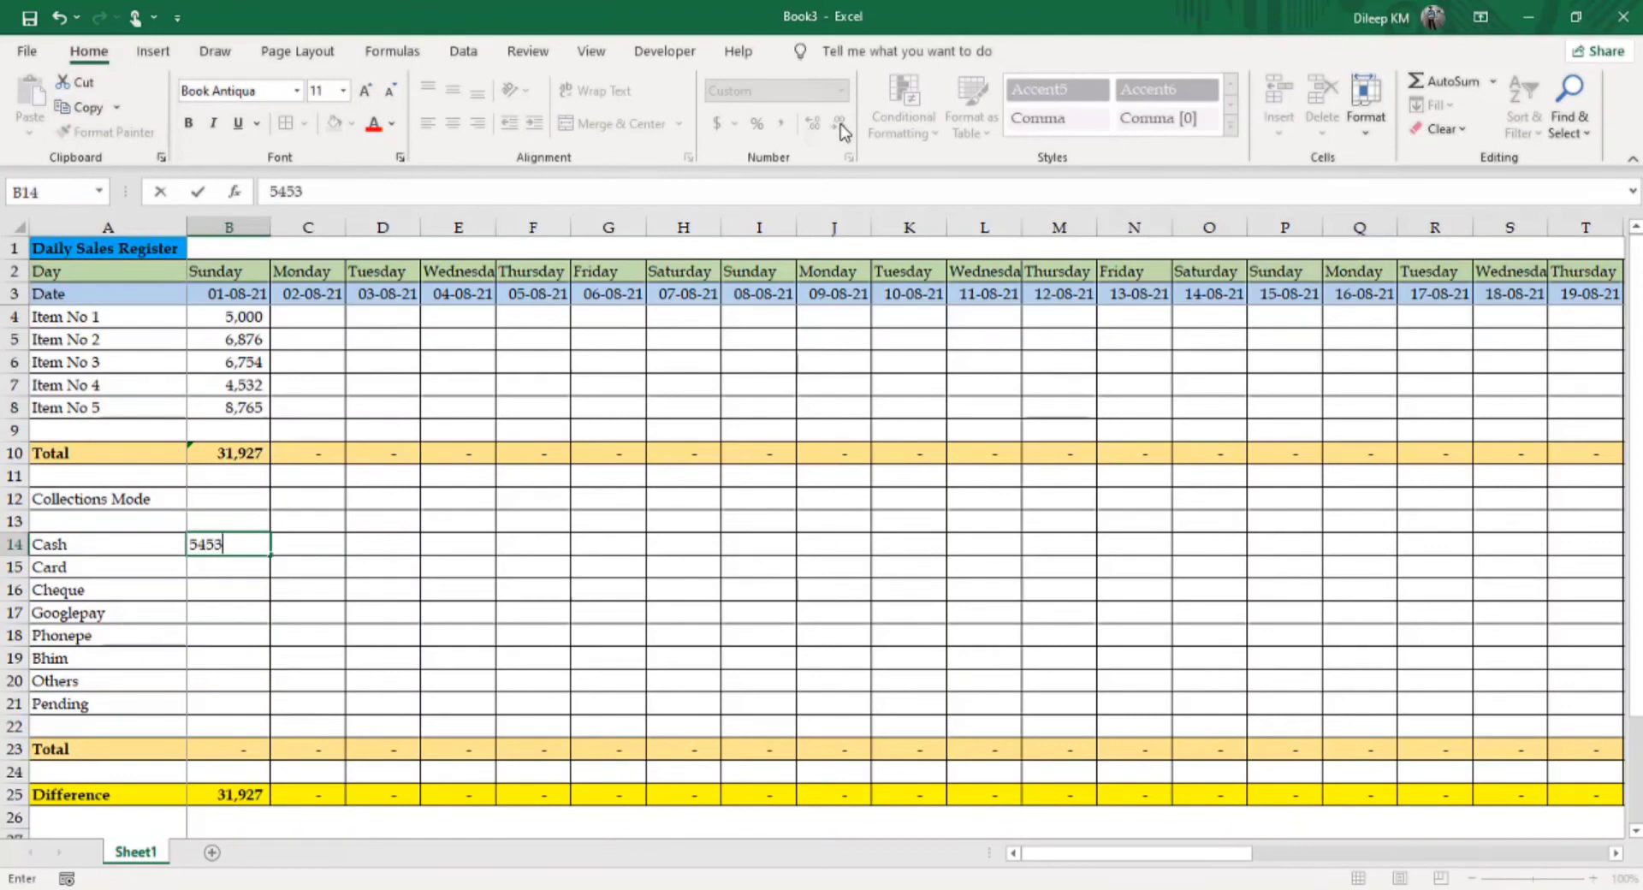
key(Return)
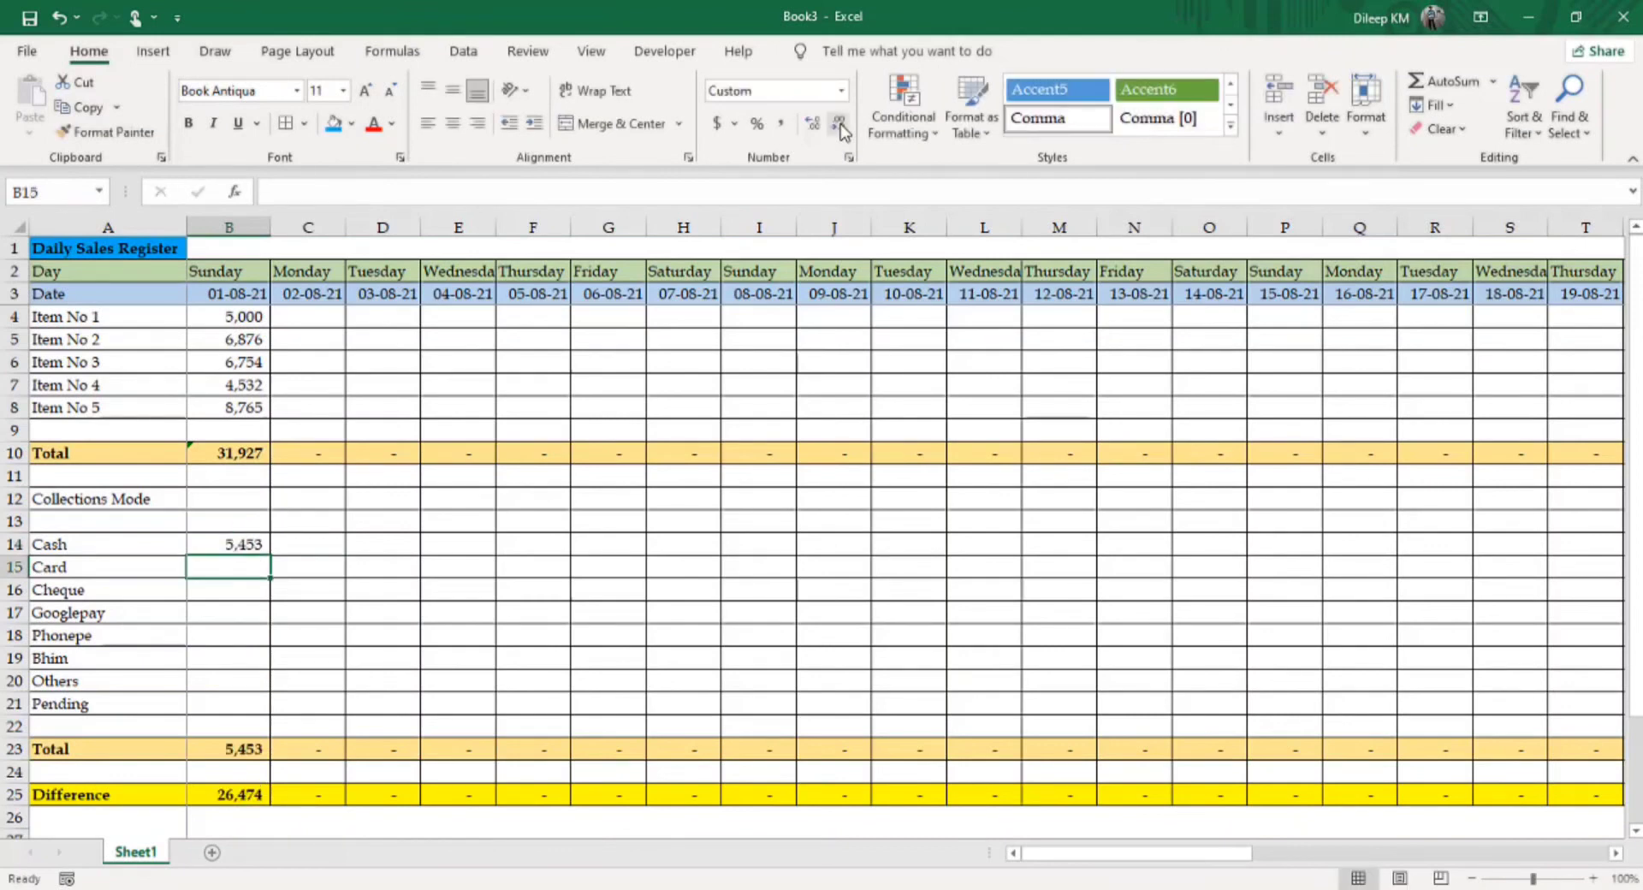
key(Down)
key(Down)
key(Up)
key(Up)
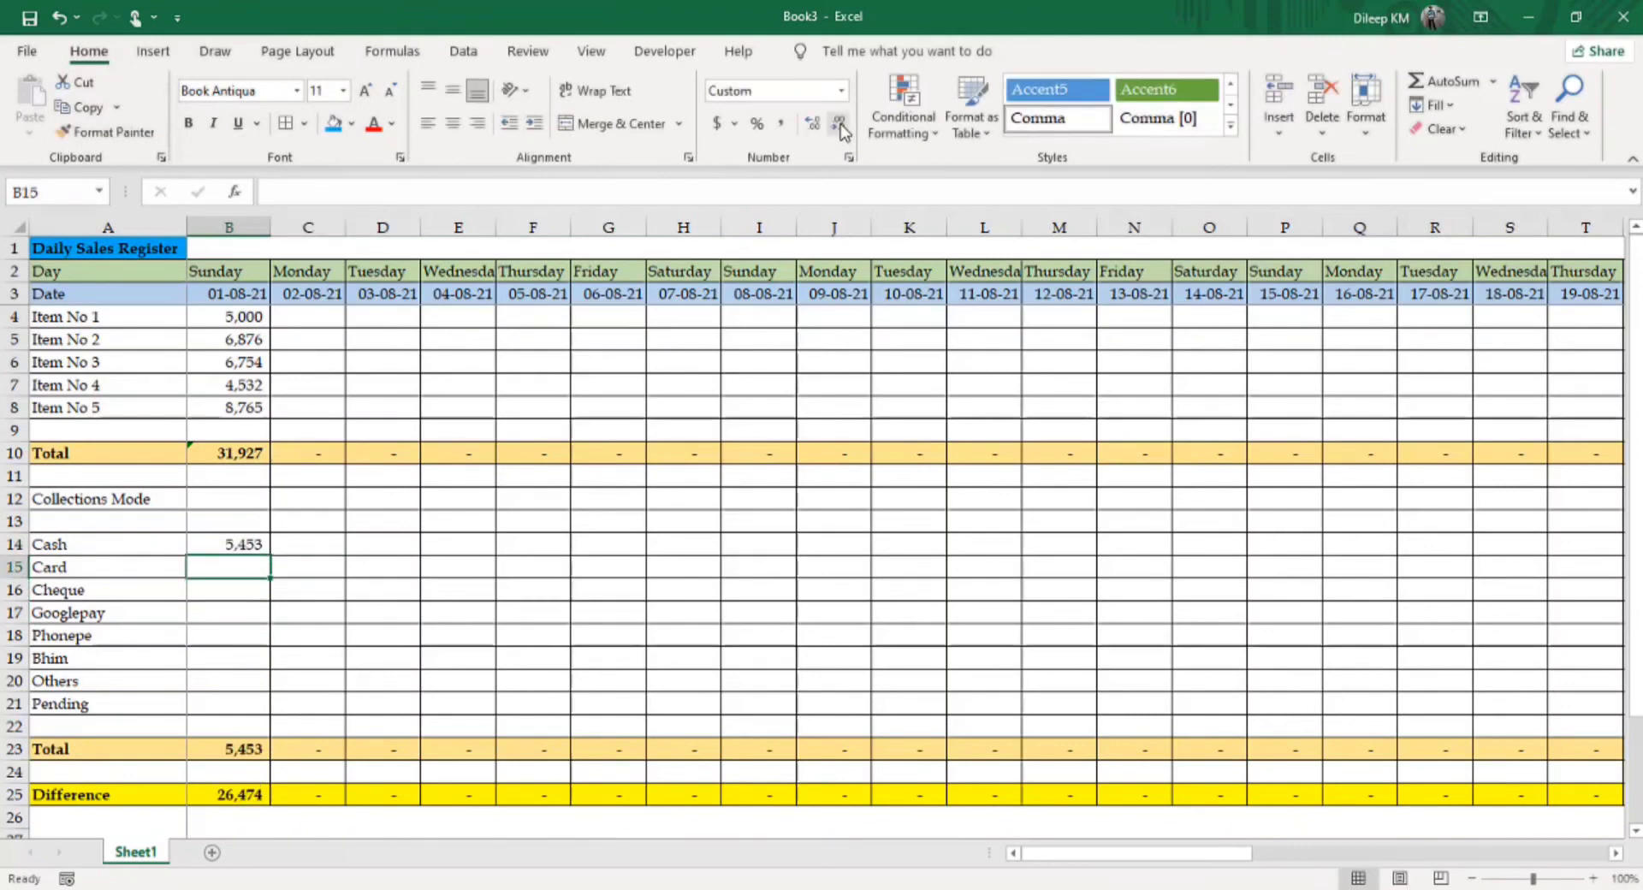
text(15000)
key(Return)
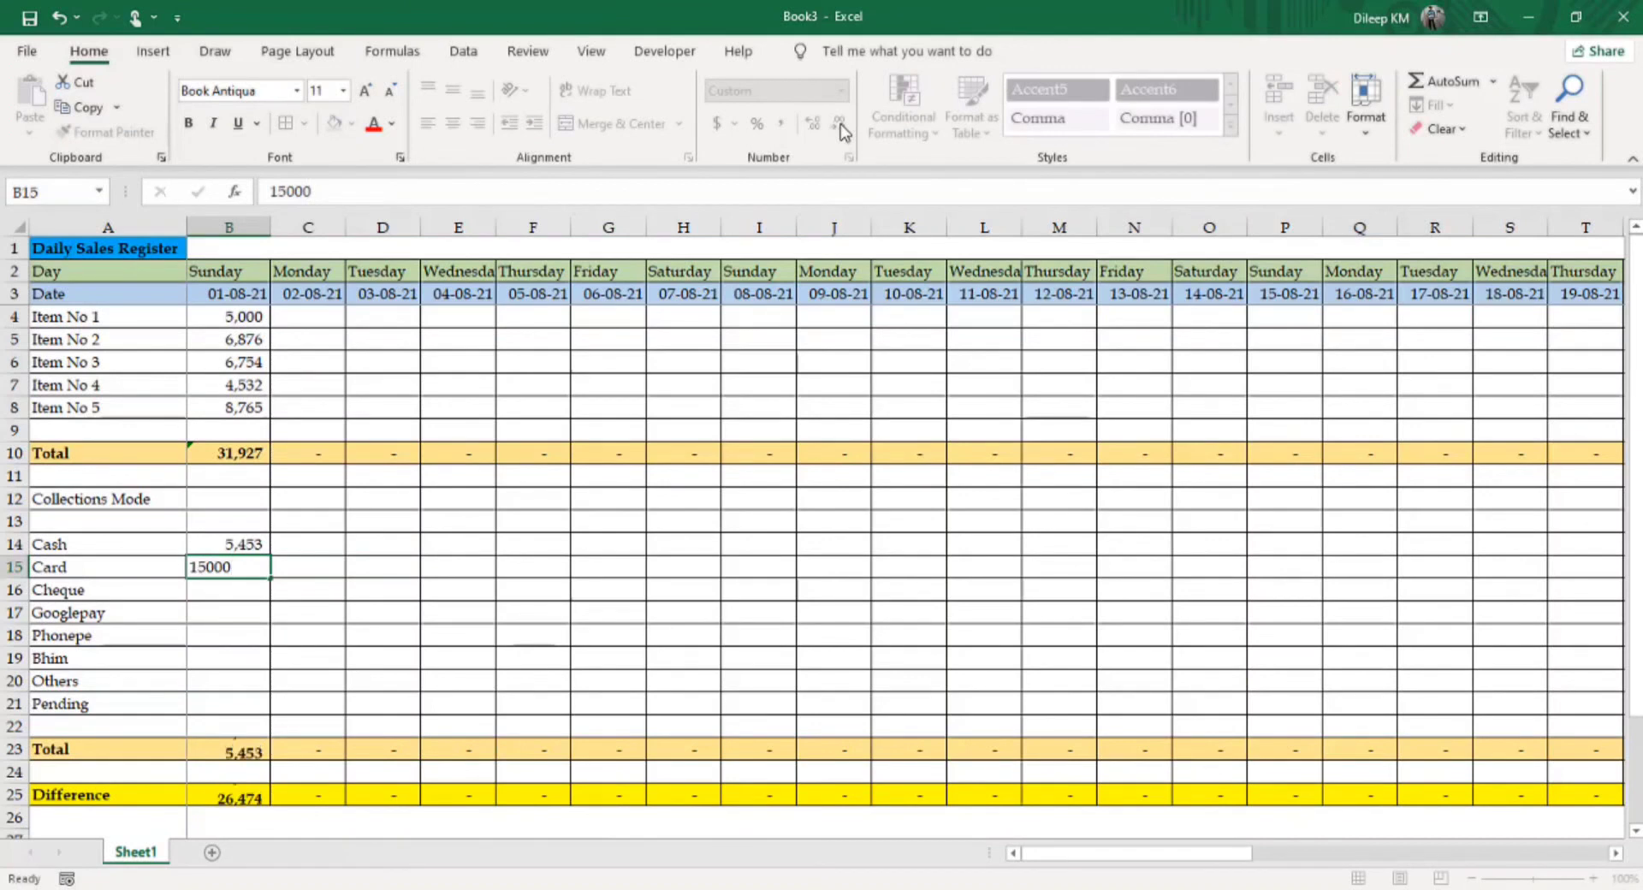
- Enter the Googlepay collection of 10,000 for 01-08-21
key(Down)
key(Down)
key(Down)
key(Up)
key(Up)
key(Down)
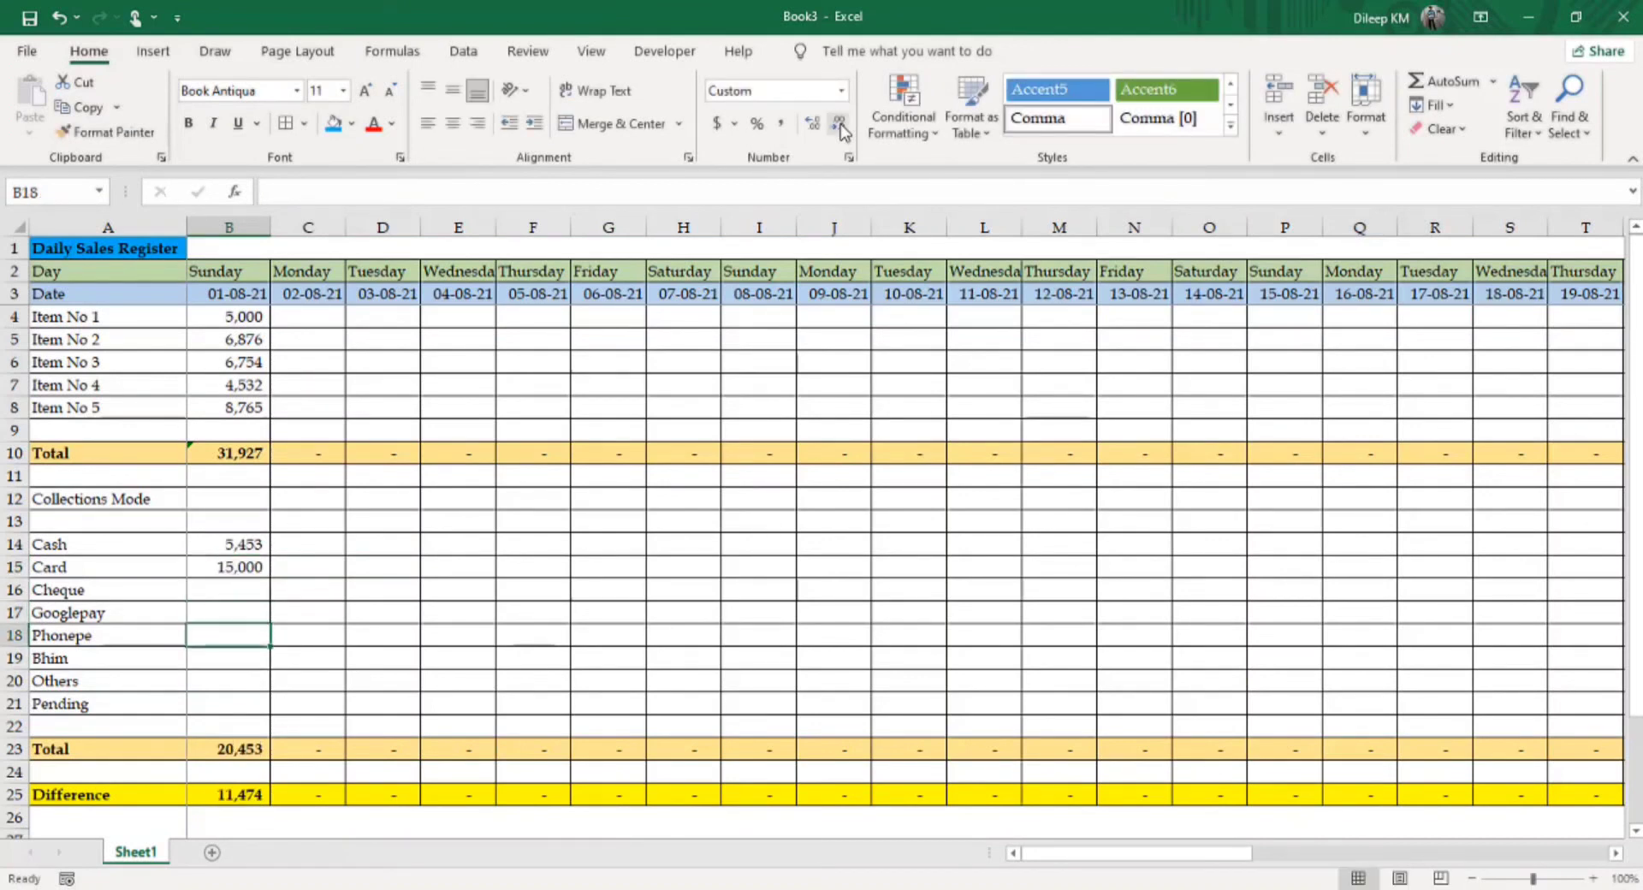
key(Down)
key(Down)
key(Up)
key(Up)
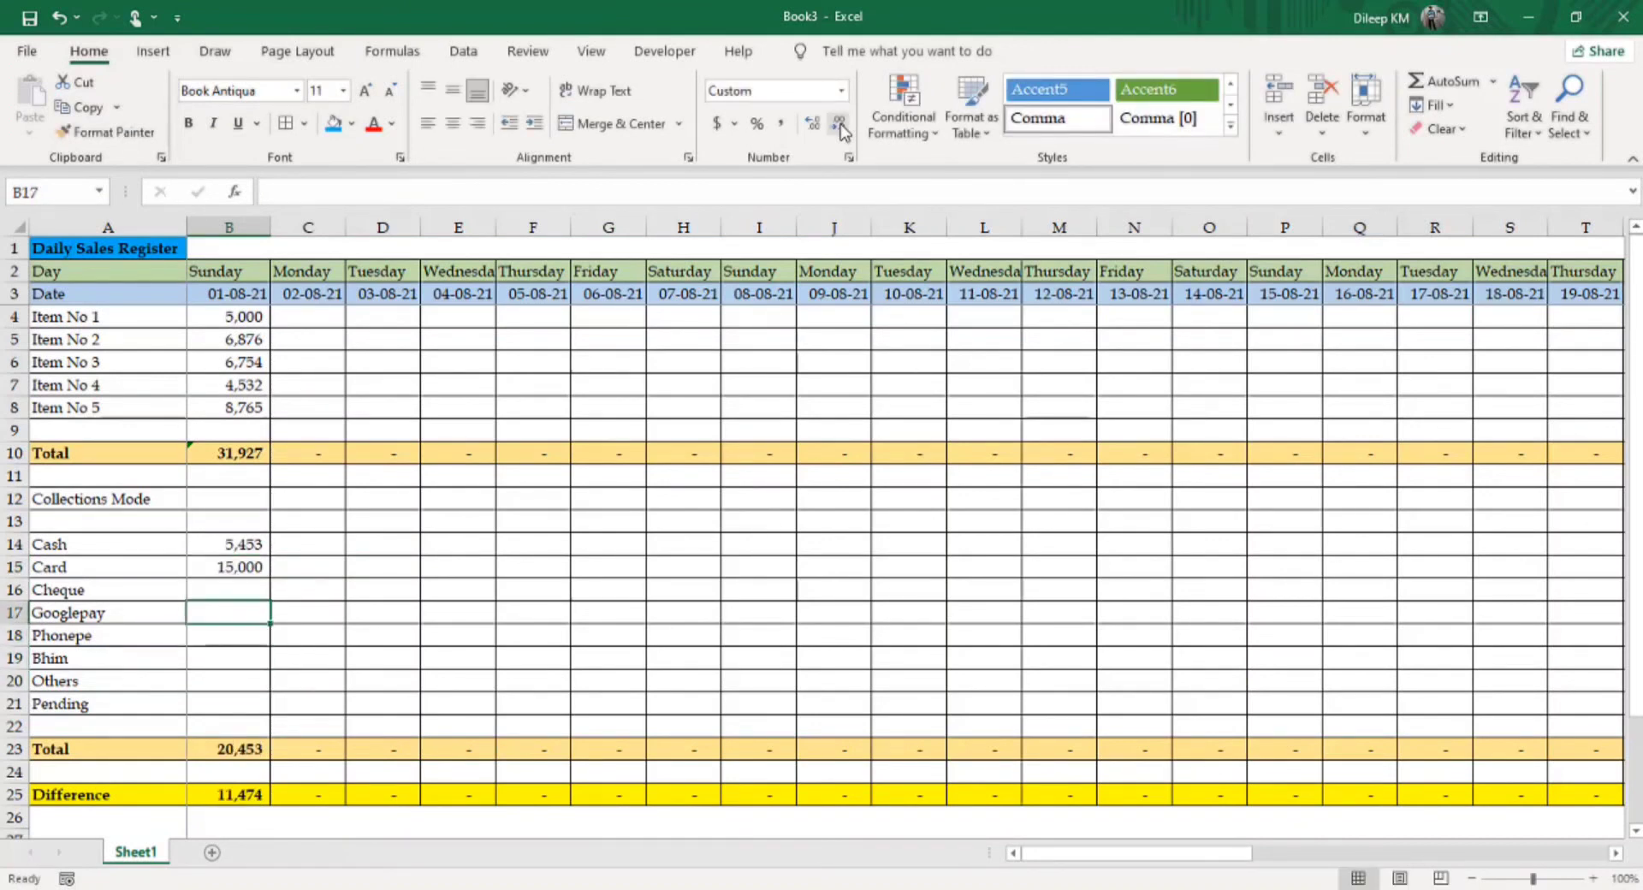
key(Up)
key(Up)
- Enter the Bhim collection in B19, correcting 1,474 to 1,400, and check the totals
key(Down)
text(1)
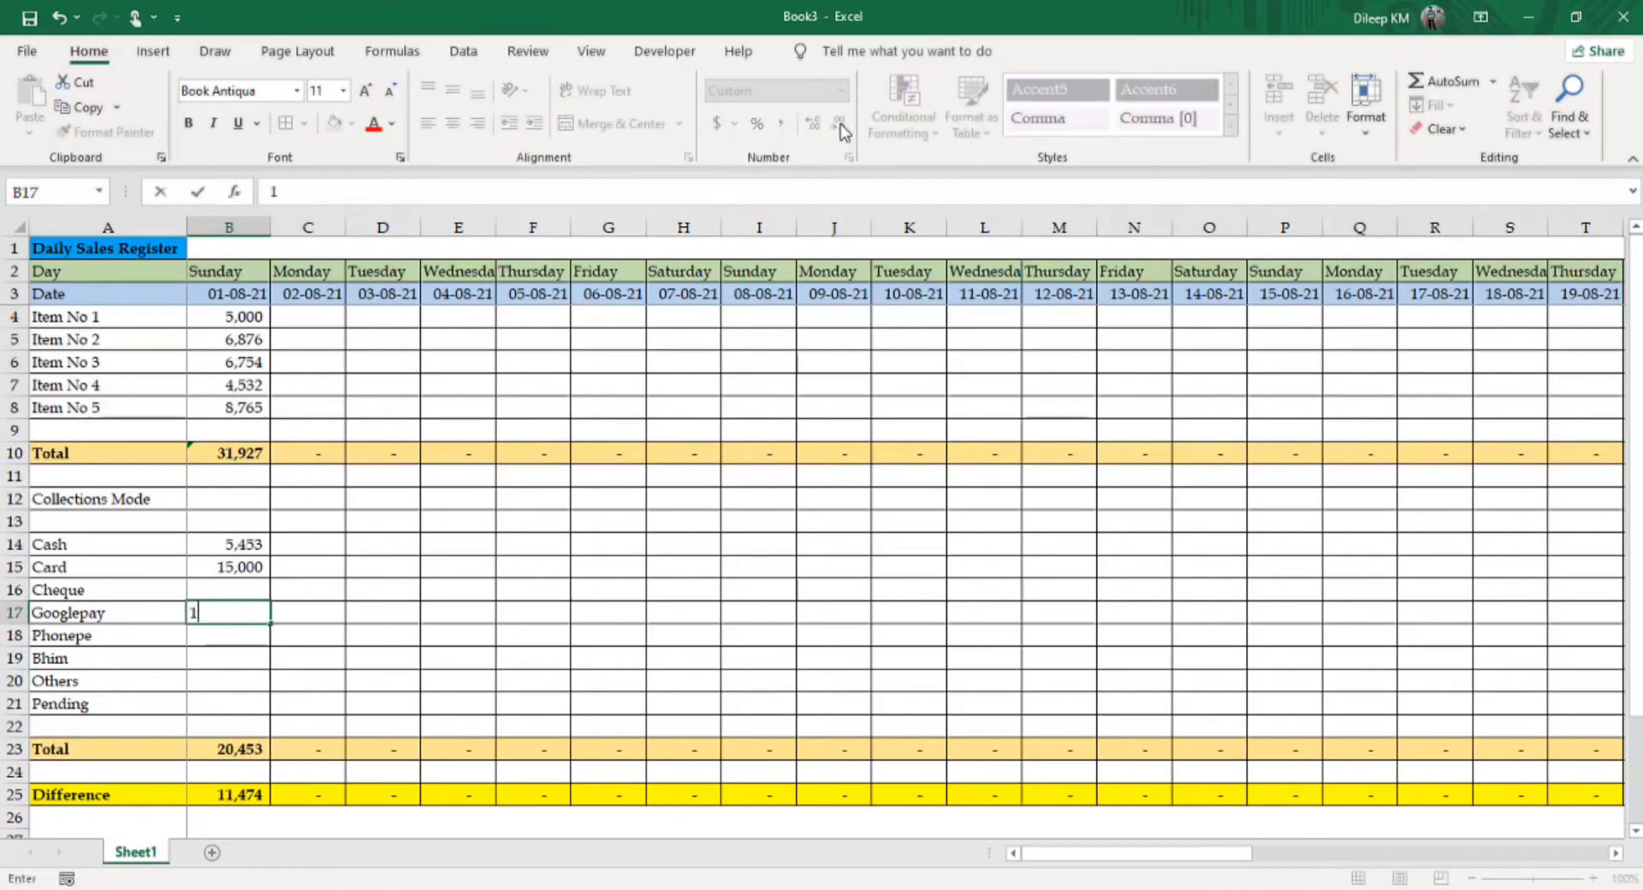
key(Return)
key(Down)
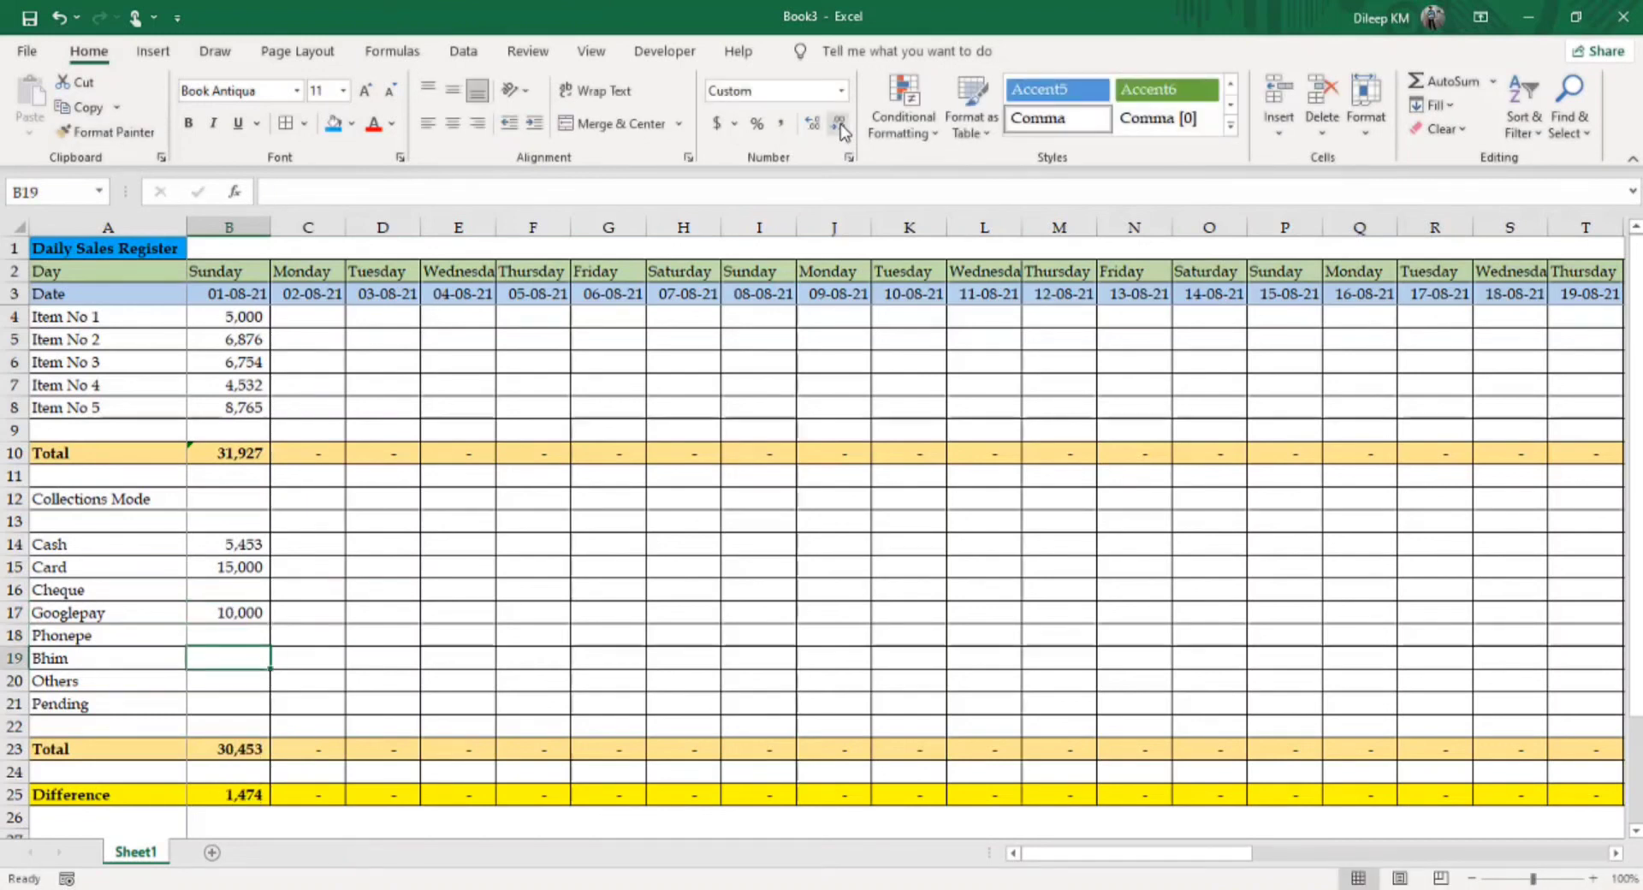
key(Down)
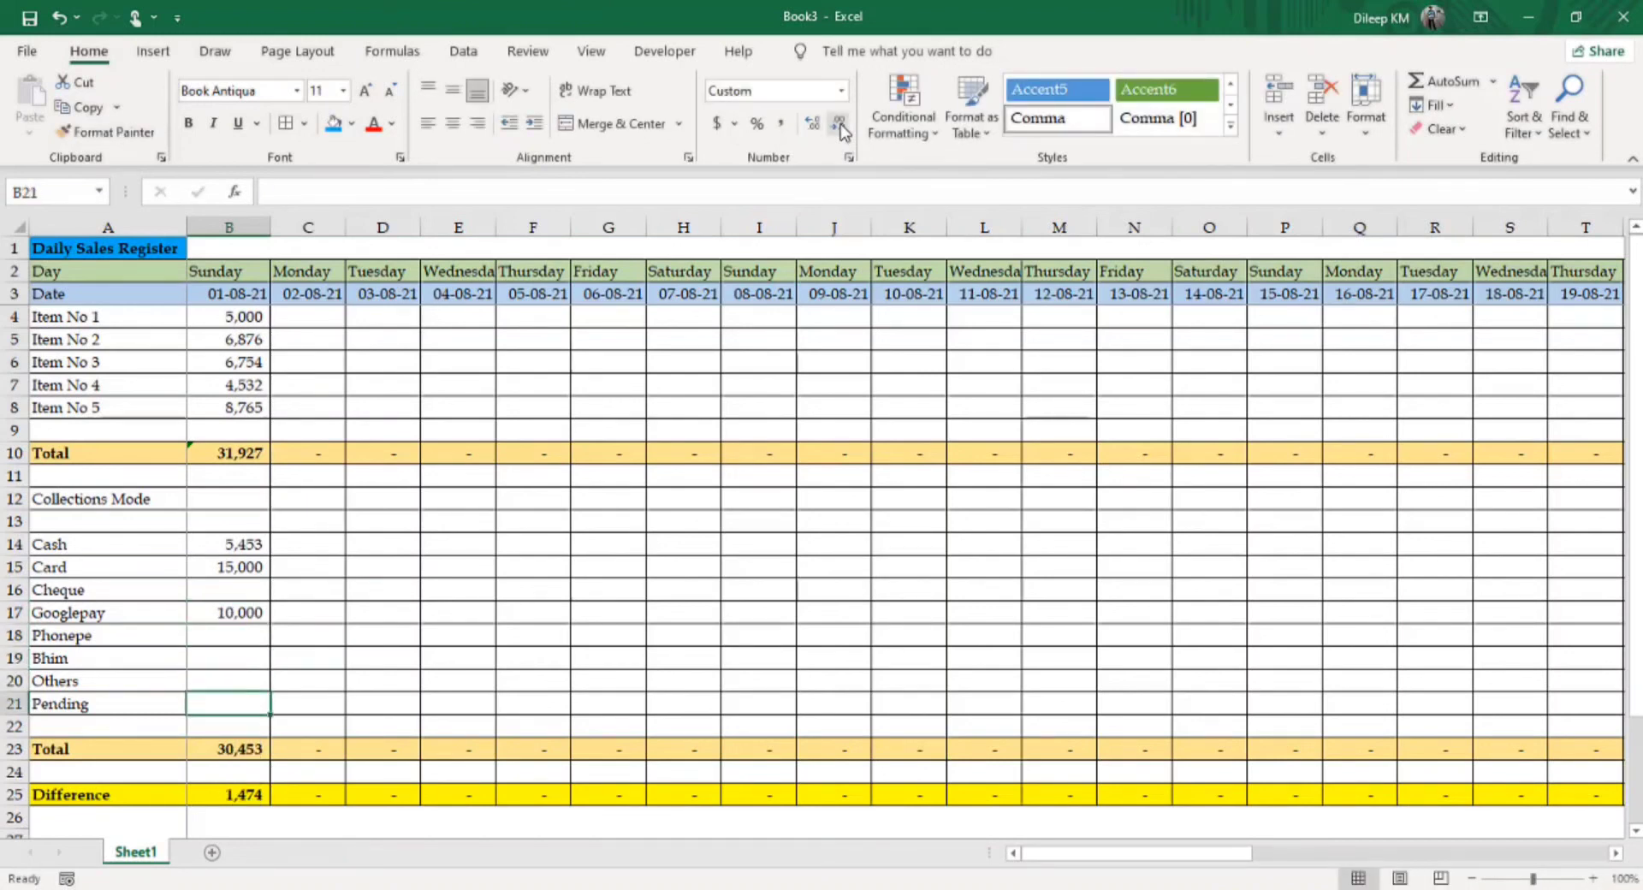
key(Up)
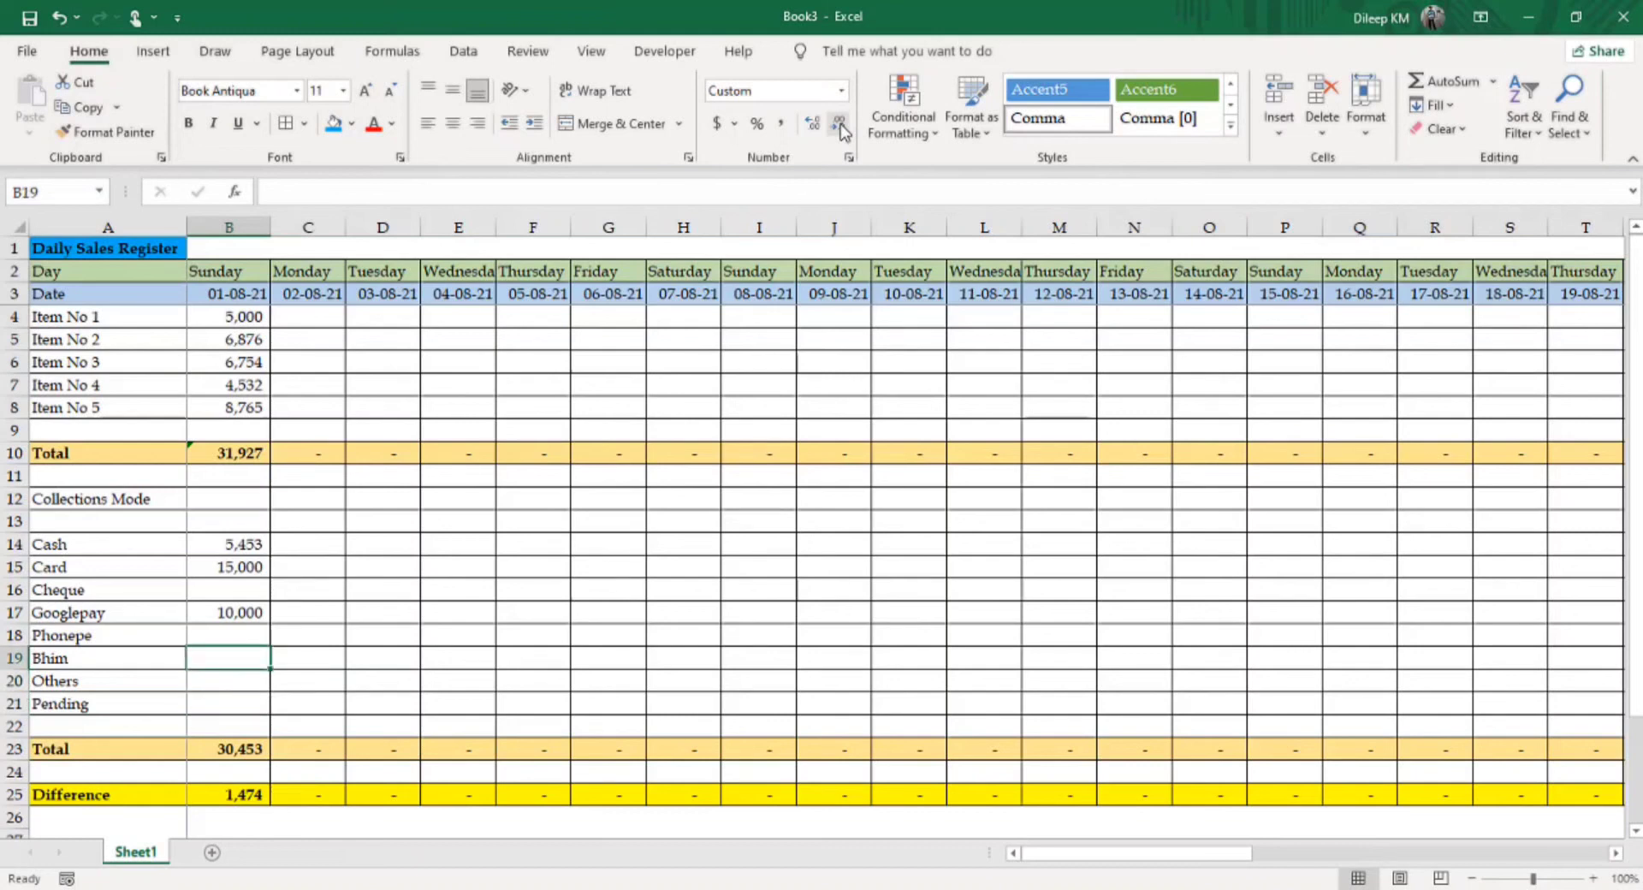
text(147)
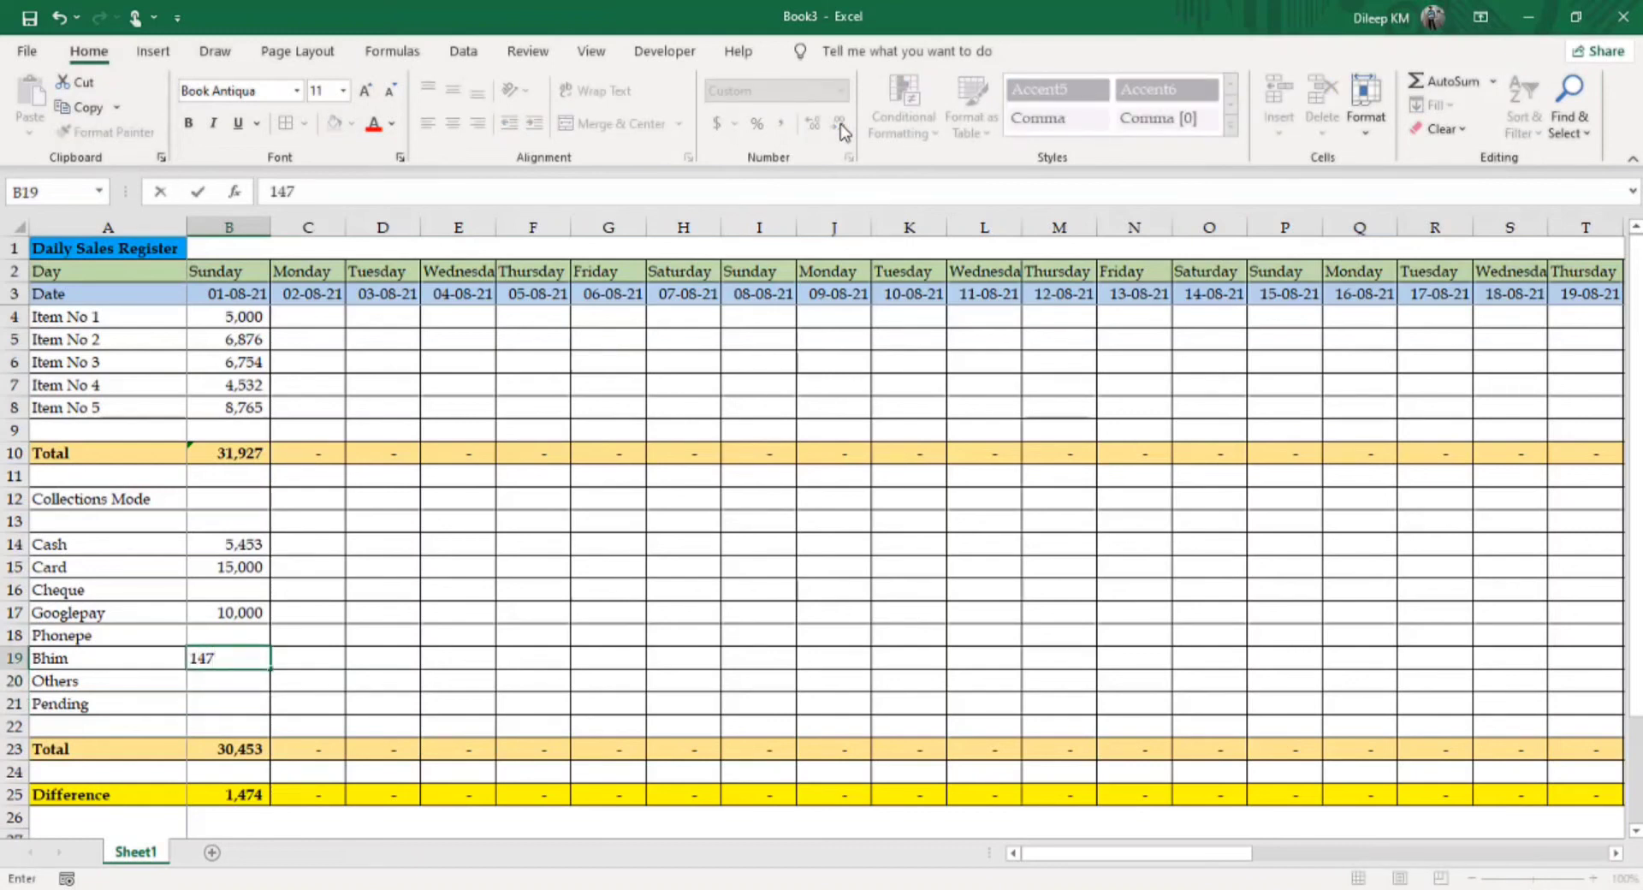
key(Return)
key(Down)
key(Down)
key(Down)
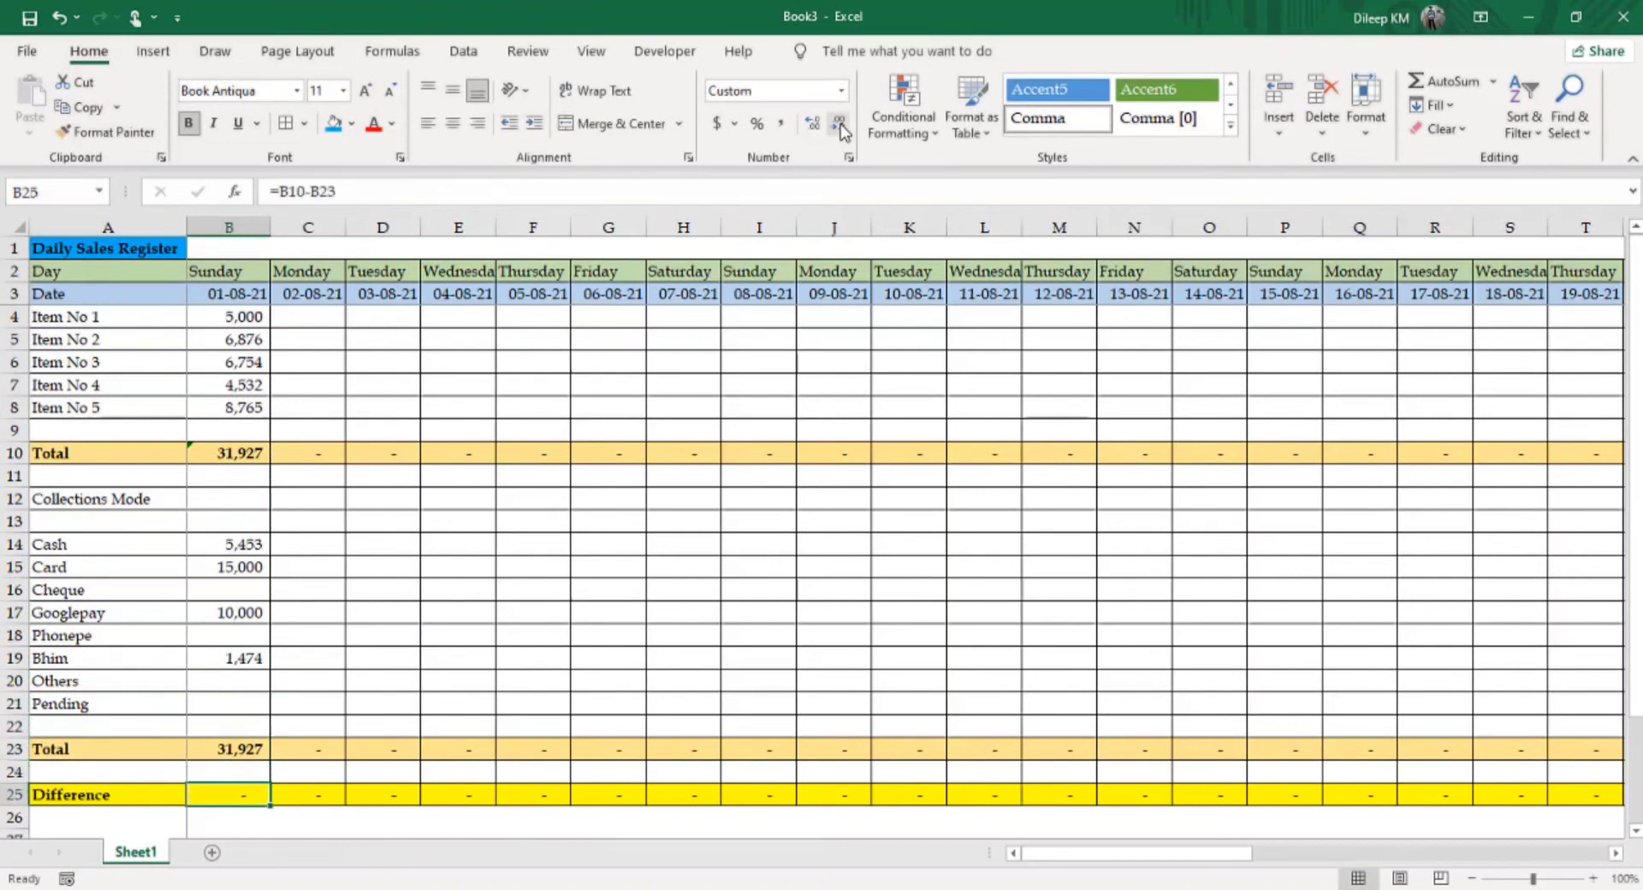
key(Down)
key(Up)
key(Up)
key(Up)
key(Up)
key(Up)
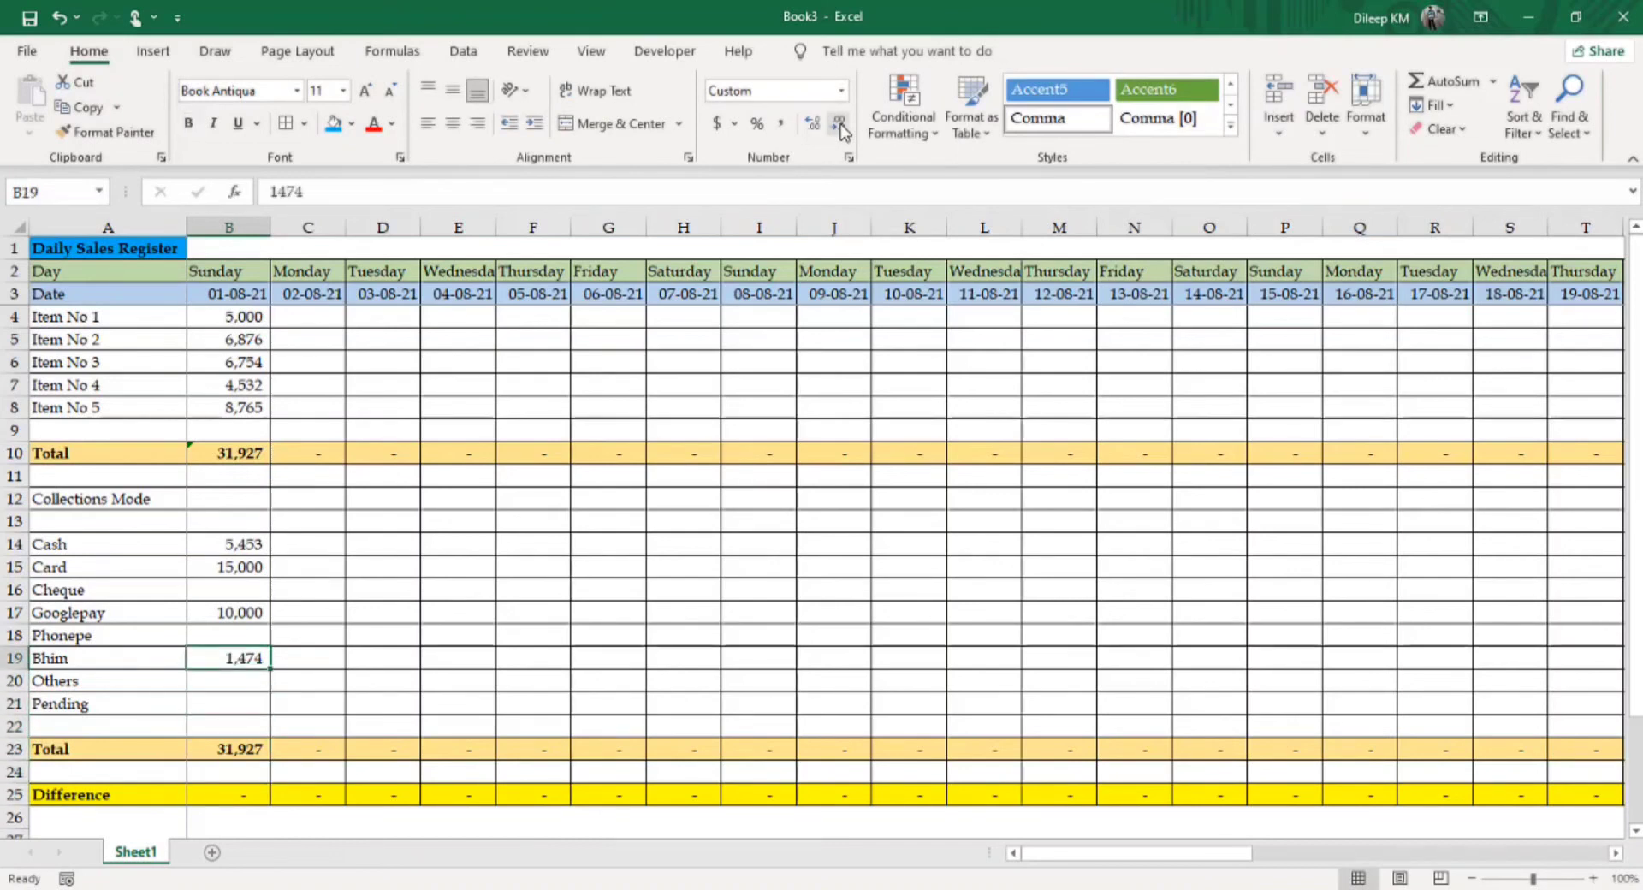
text(14000)
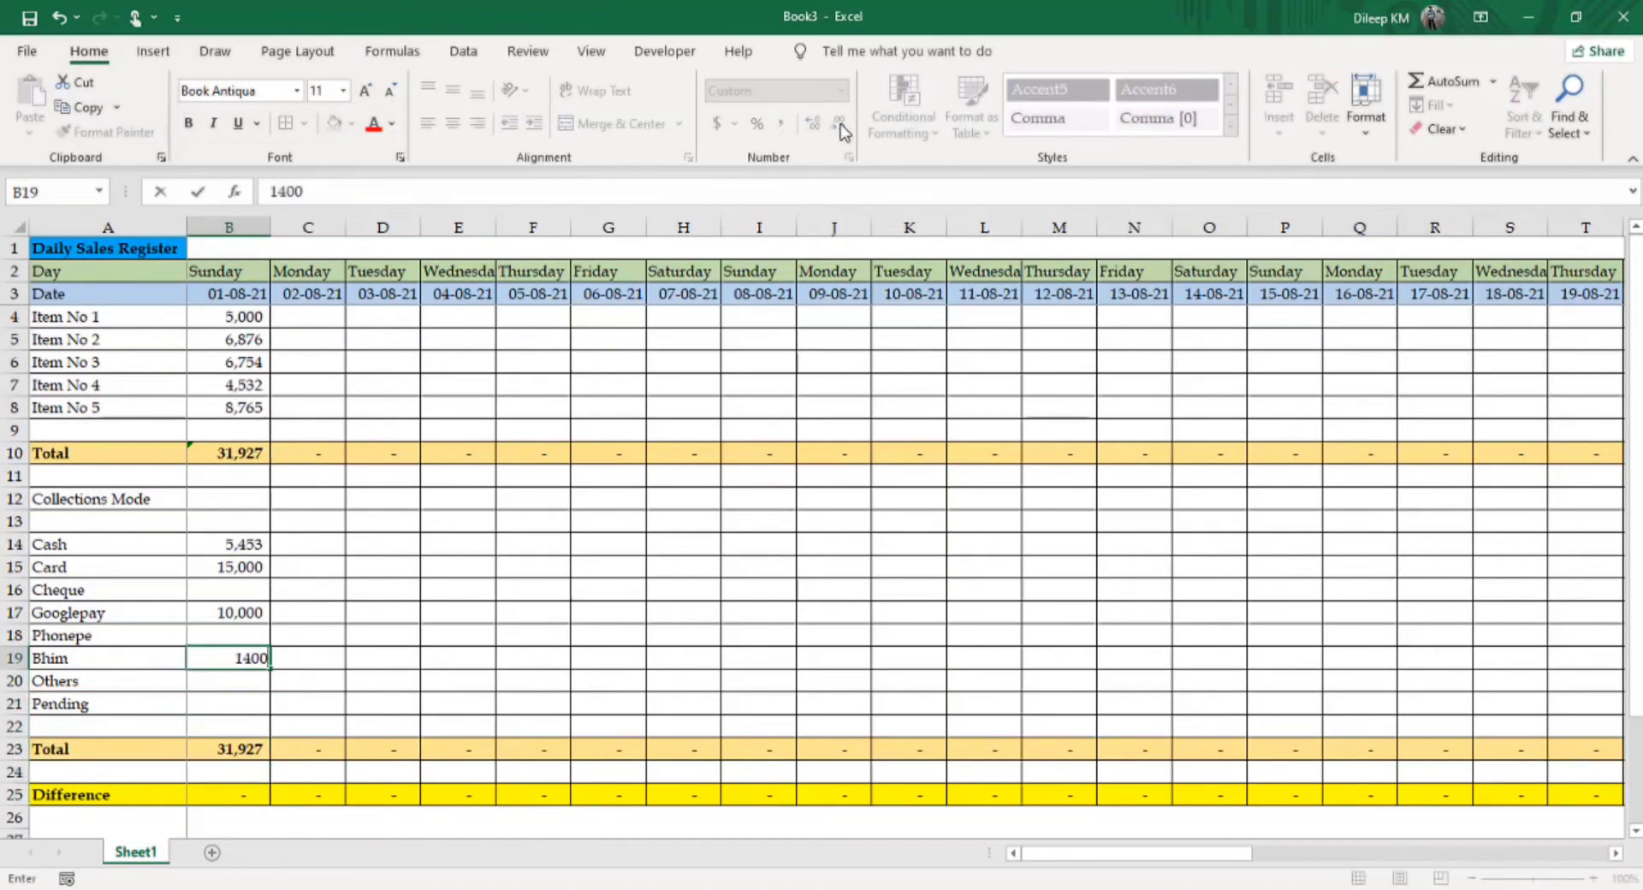
key(Return)
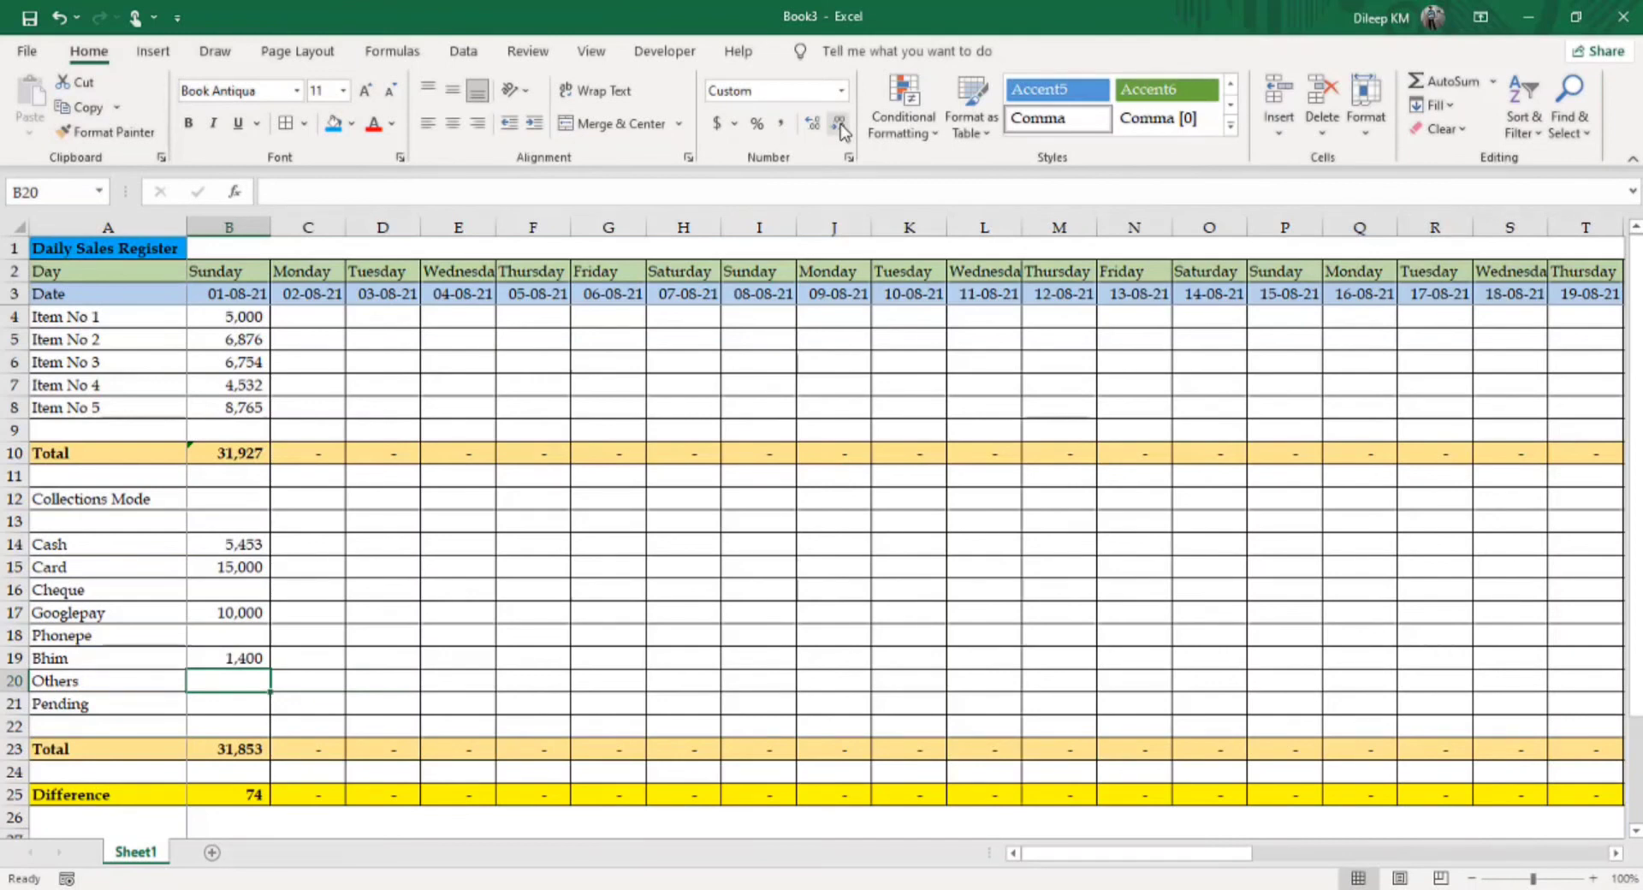
key(Down)
key(Down)
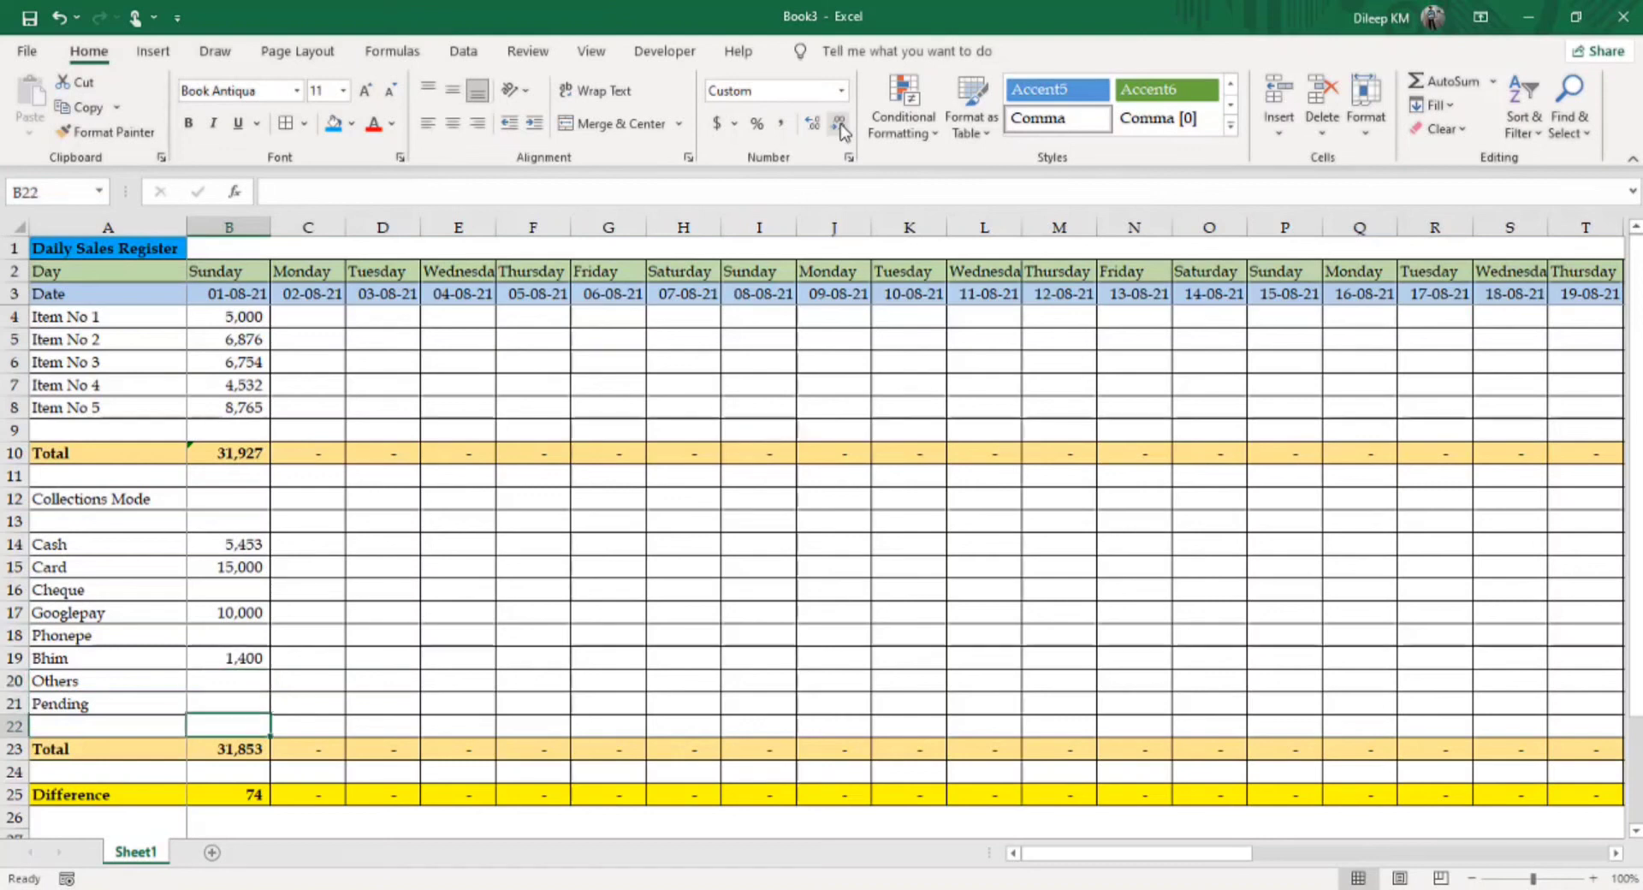
key(Down)
key(Down)
key(Up)
key(Up)
key(Up)
key(Up)
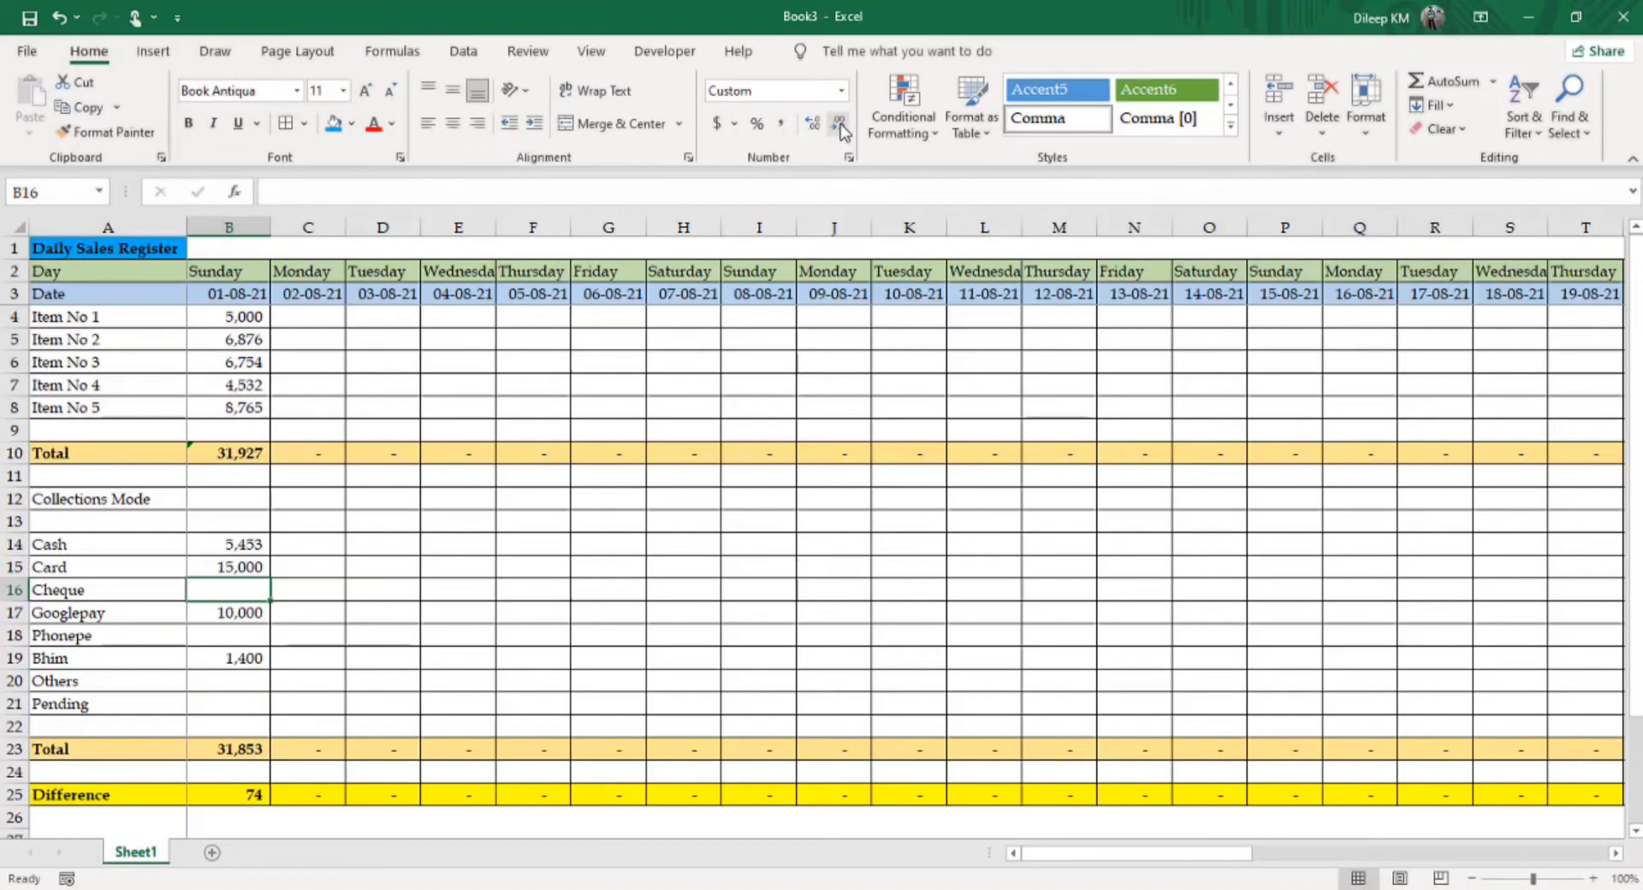
- AutoSum B4:AF4 into AG4 and copy the formula down column AG to row 25
key(Right)
key(Right)
key(Right)
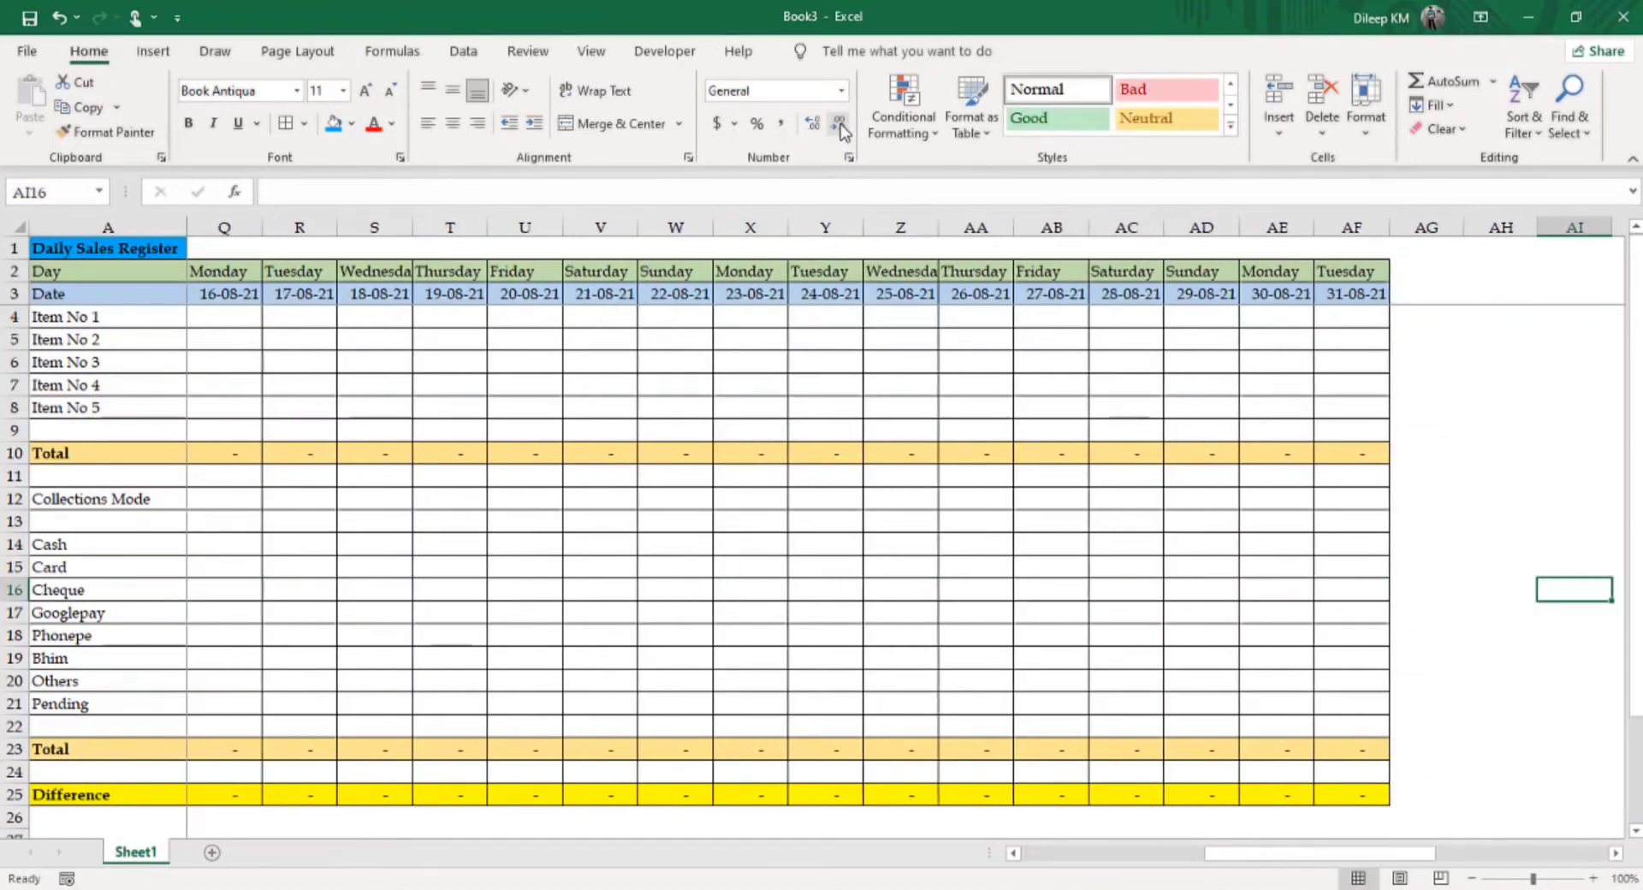
key(Left)
key(Left)
key(Up)
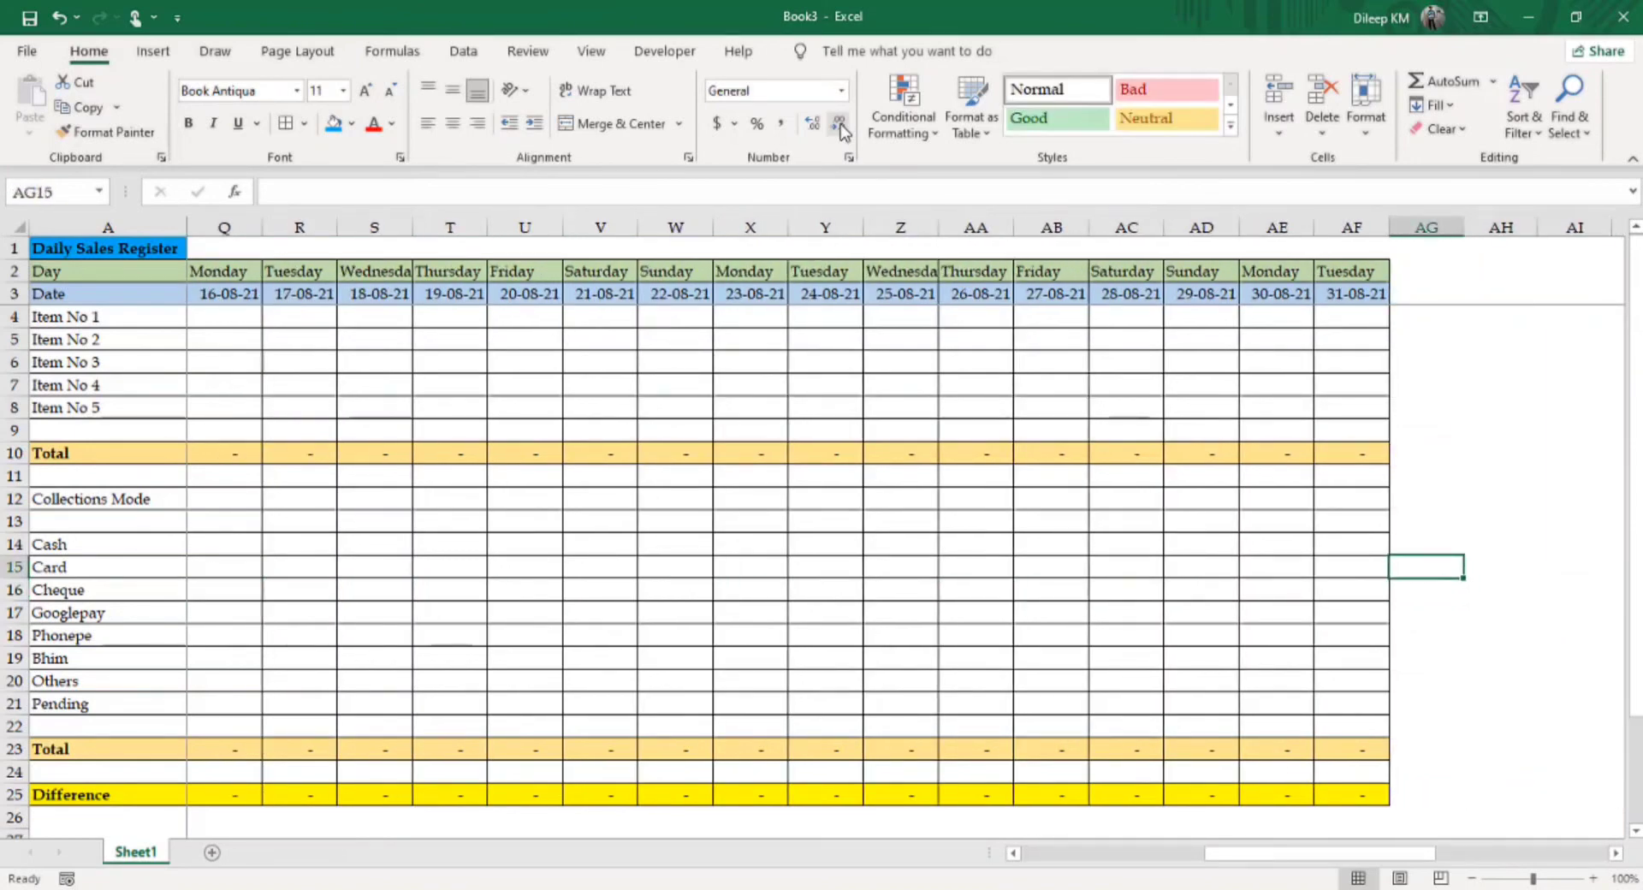
key(Up)
key(Up)
key(Up)
key(Up)
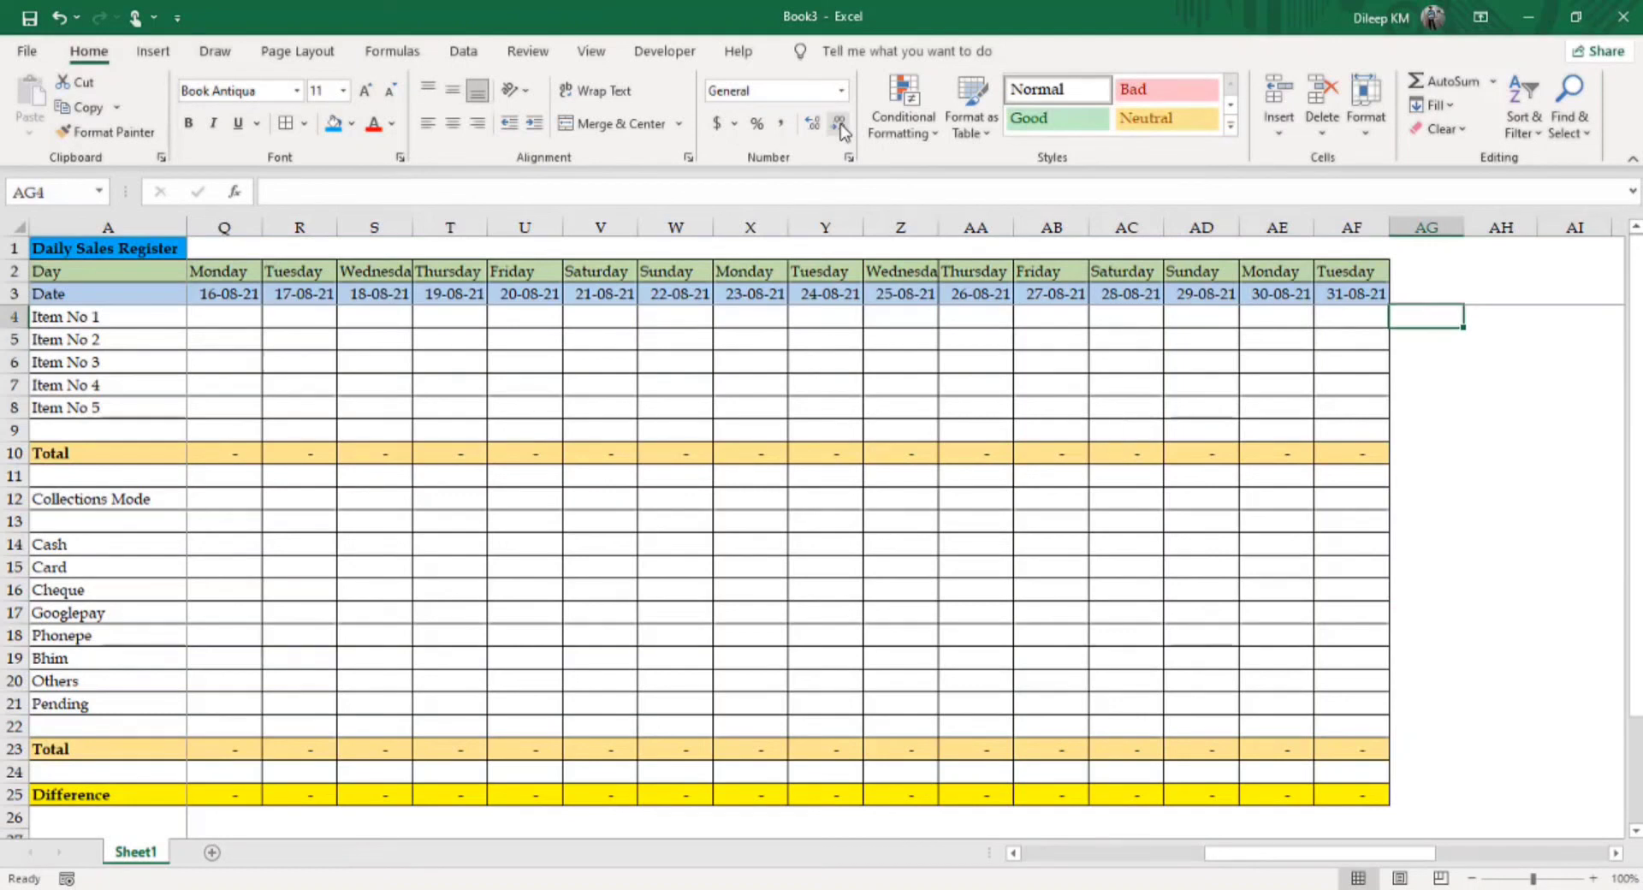
key(alt+equal)
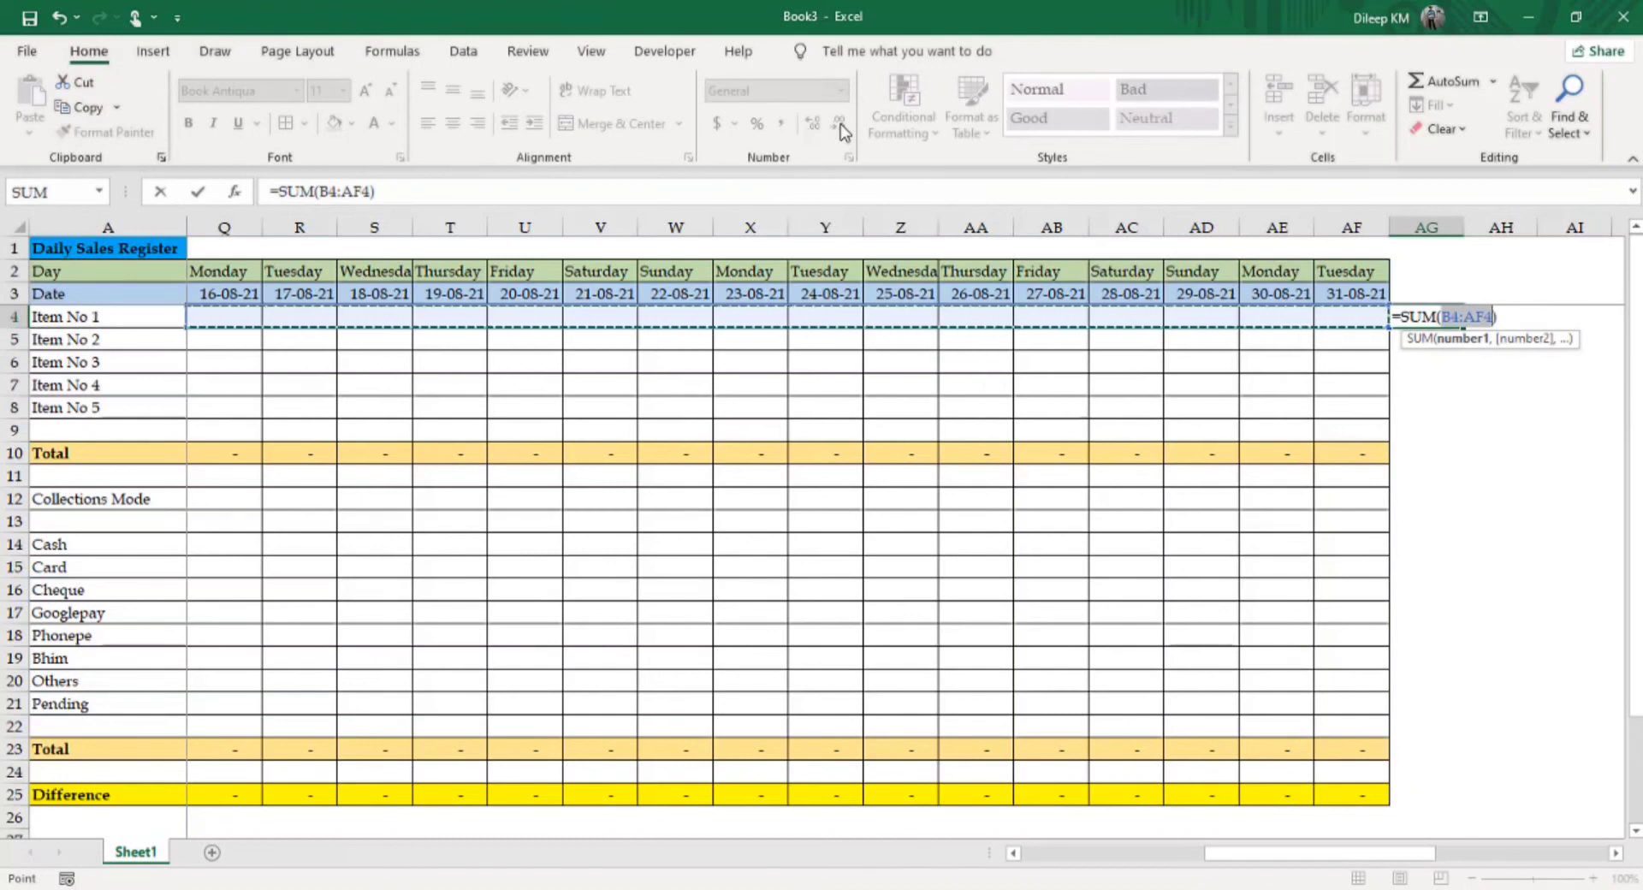
key(Return)
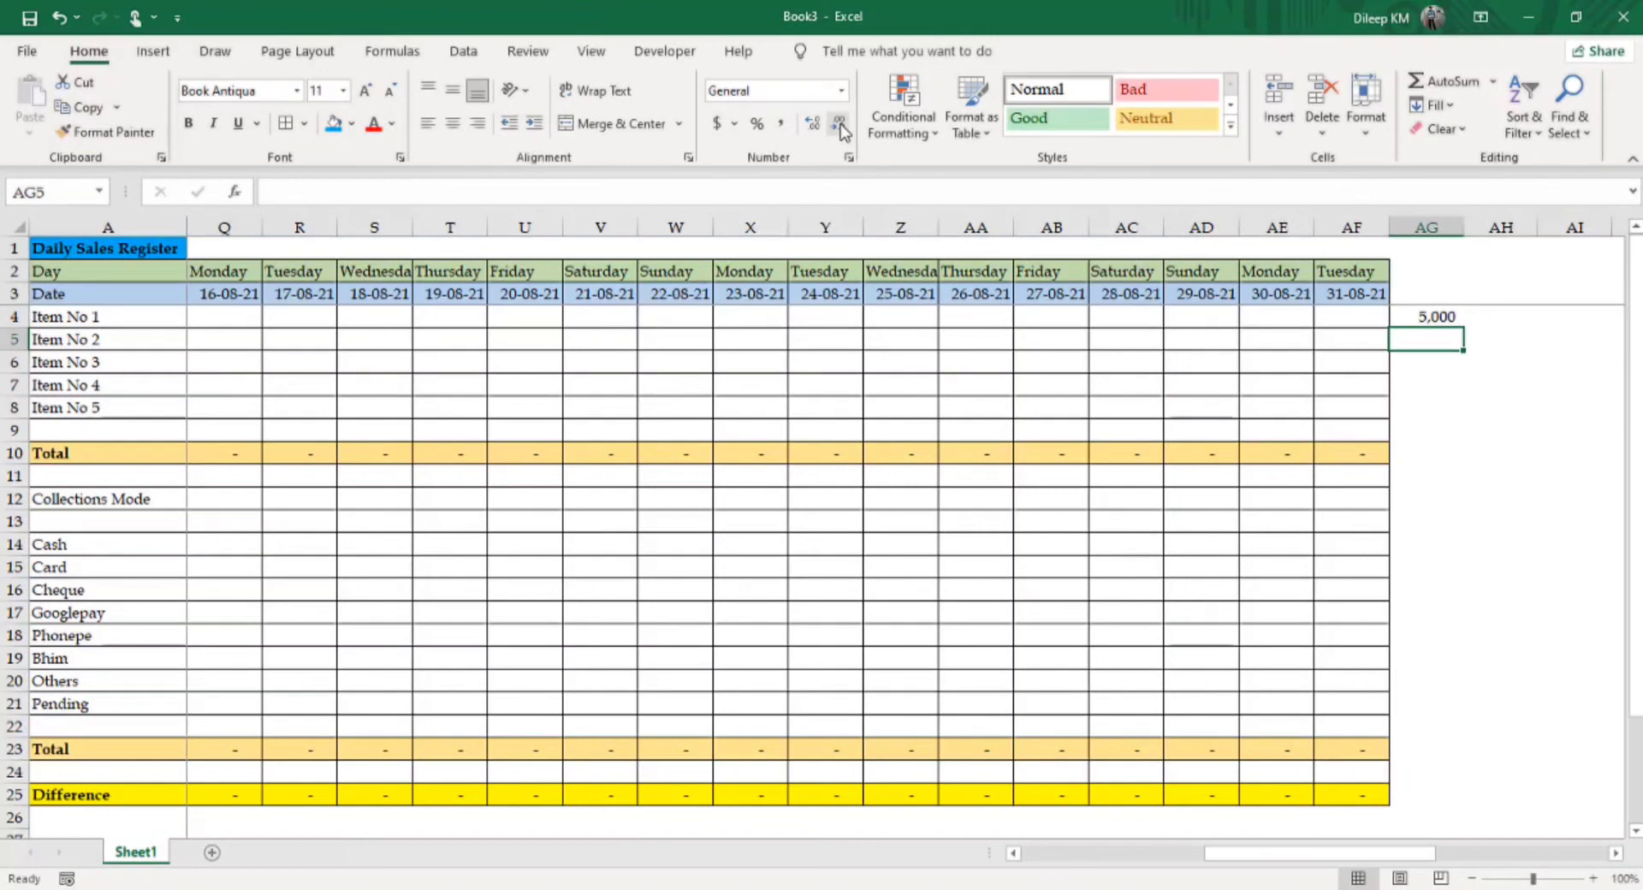
key(Up)
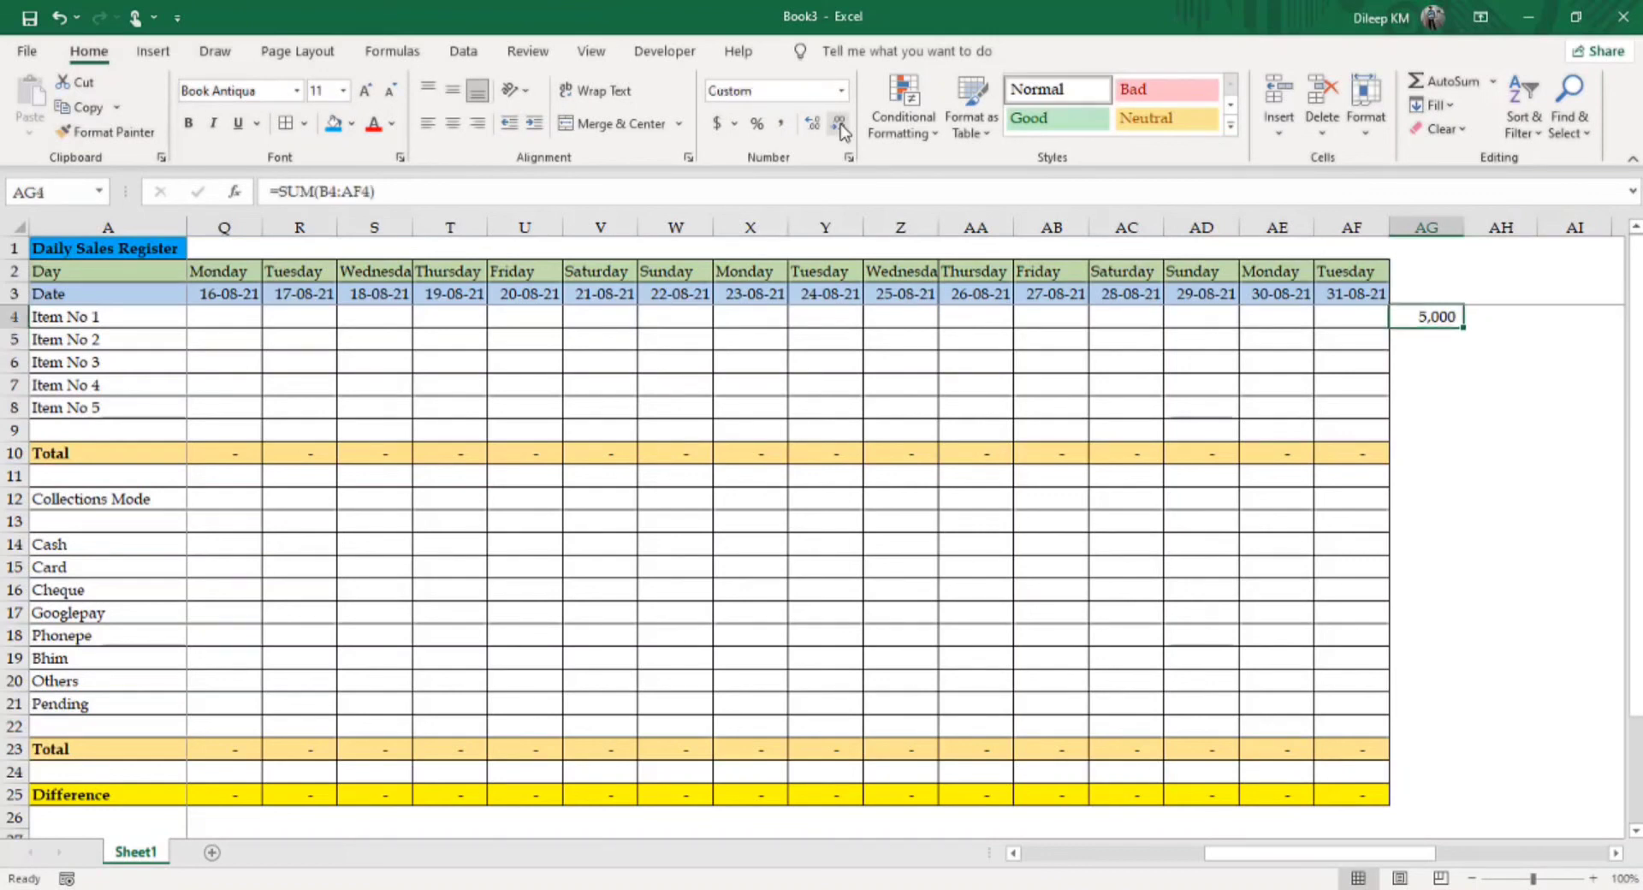
key(ctrl+c)
key(shift+Down)
key(shift+Down)
key(shift+Down)
key(shift+Down)
key(shift+Down)
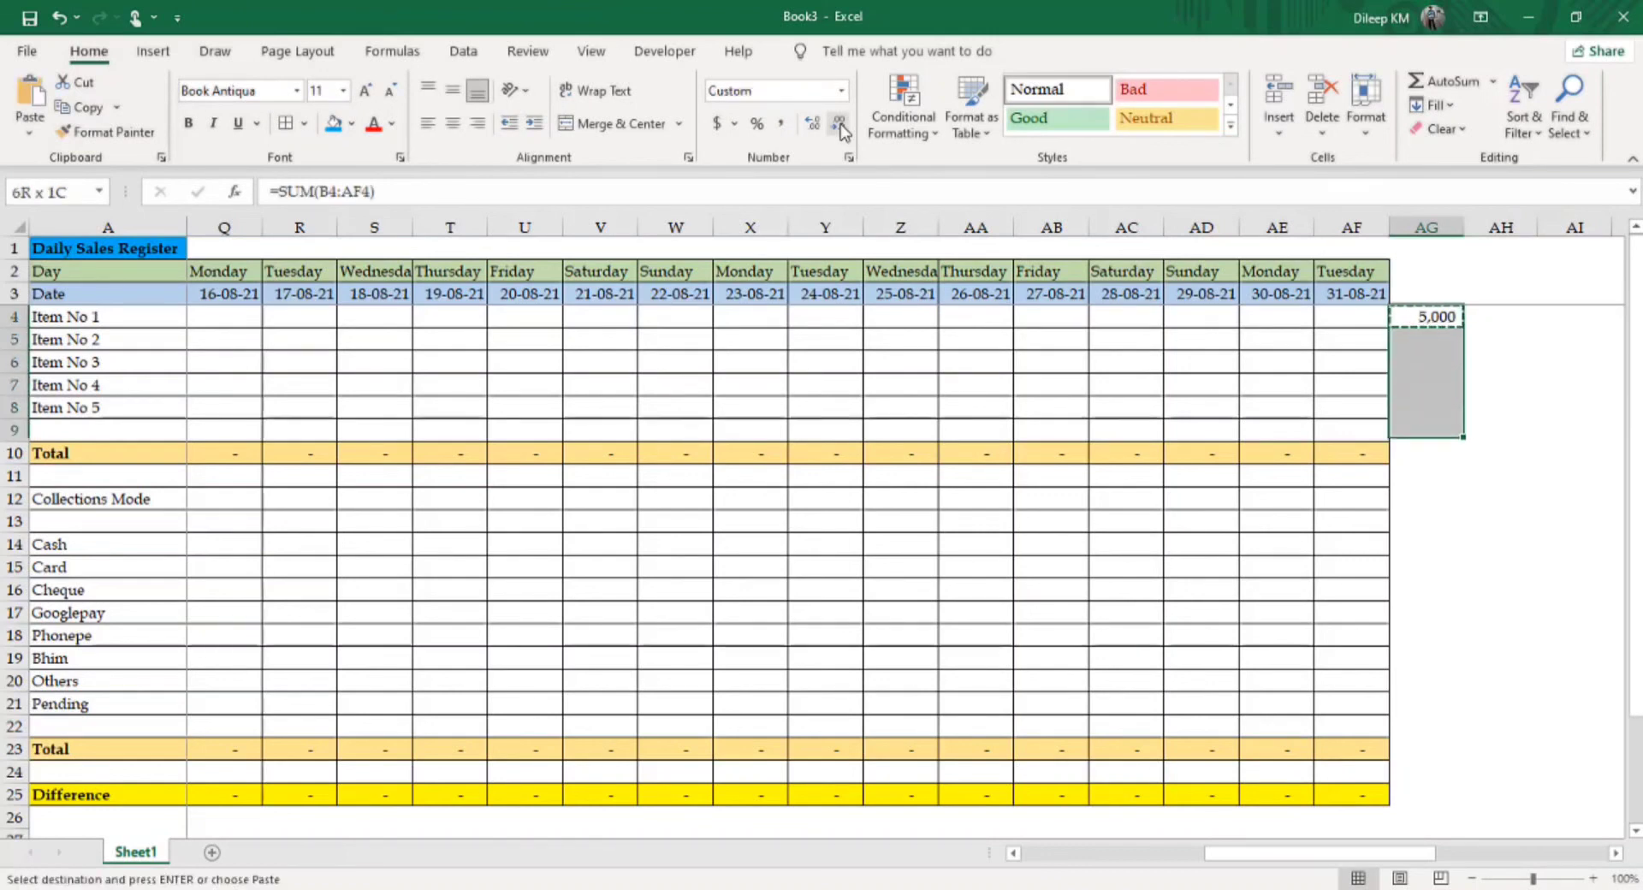
key(shift+Down)
key(shift+Down)
key(shift+Down)
key(shift+Down)
key(shift+Down)
key(shift+Down)
key(shift+Down)
key(shift+Down)
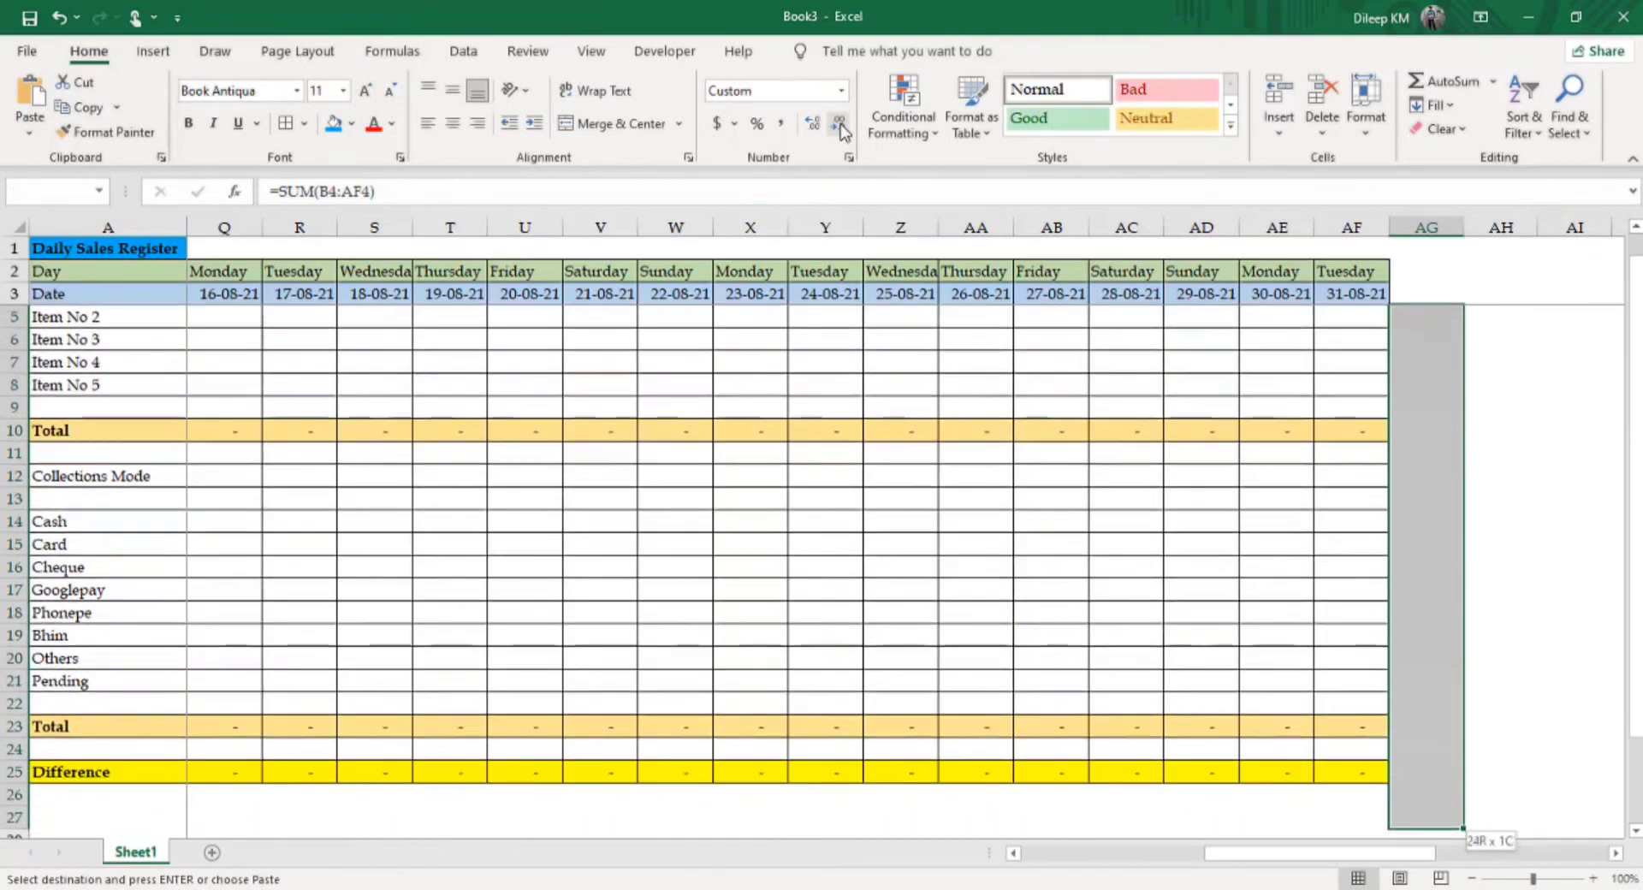
key(Return)
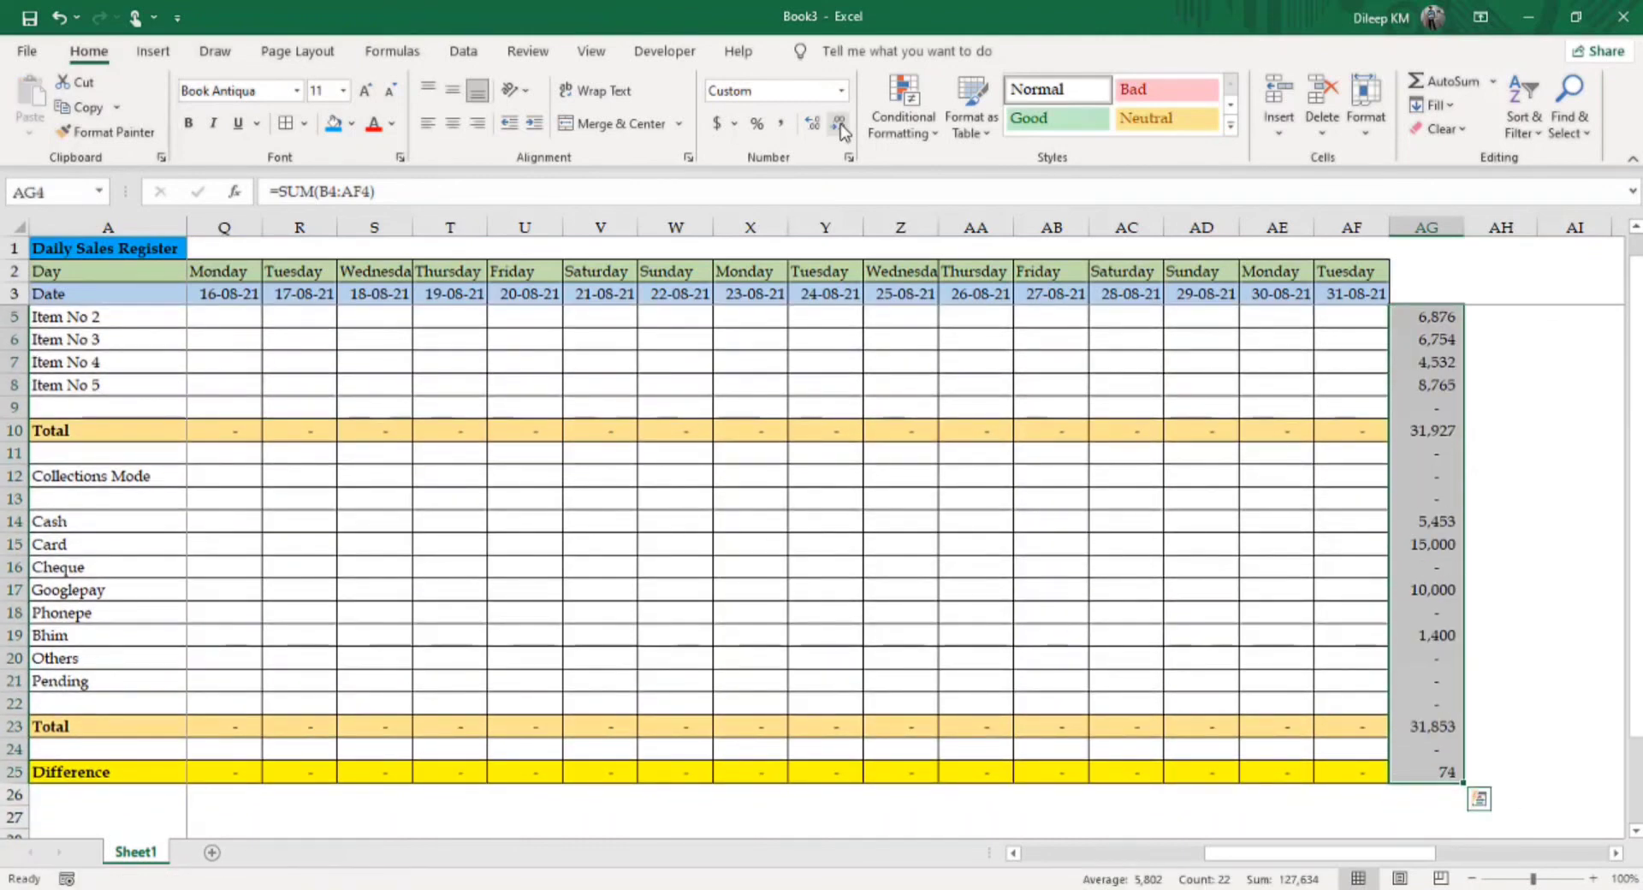
- Fill the AG4:AG25 totals with a light green shade and make them bold
key(alt)
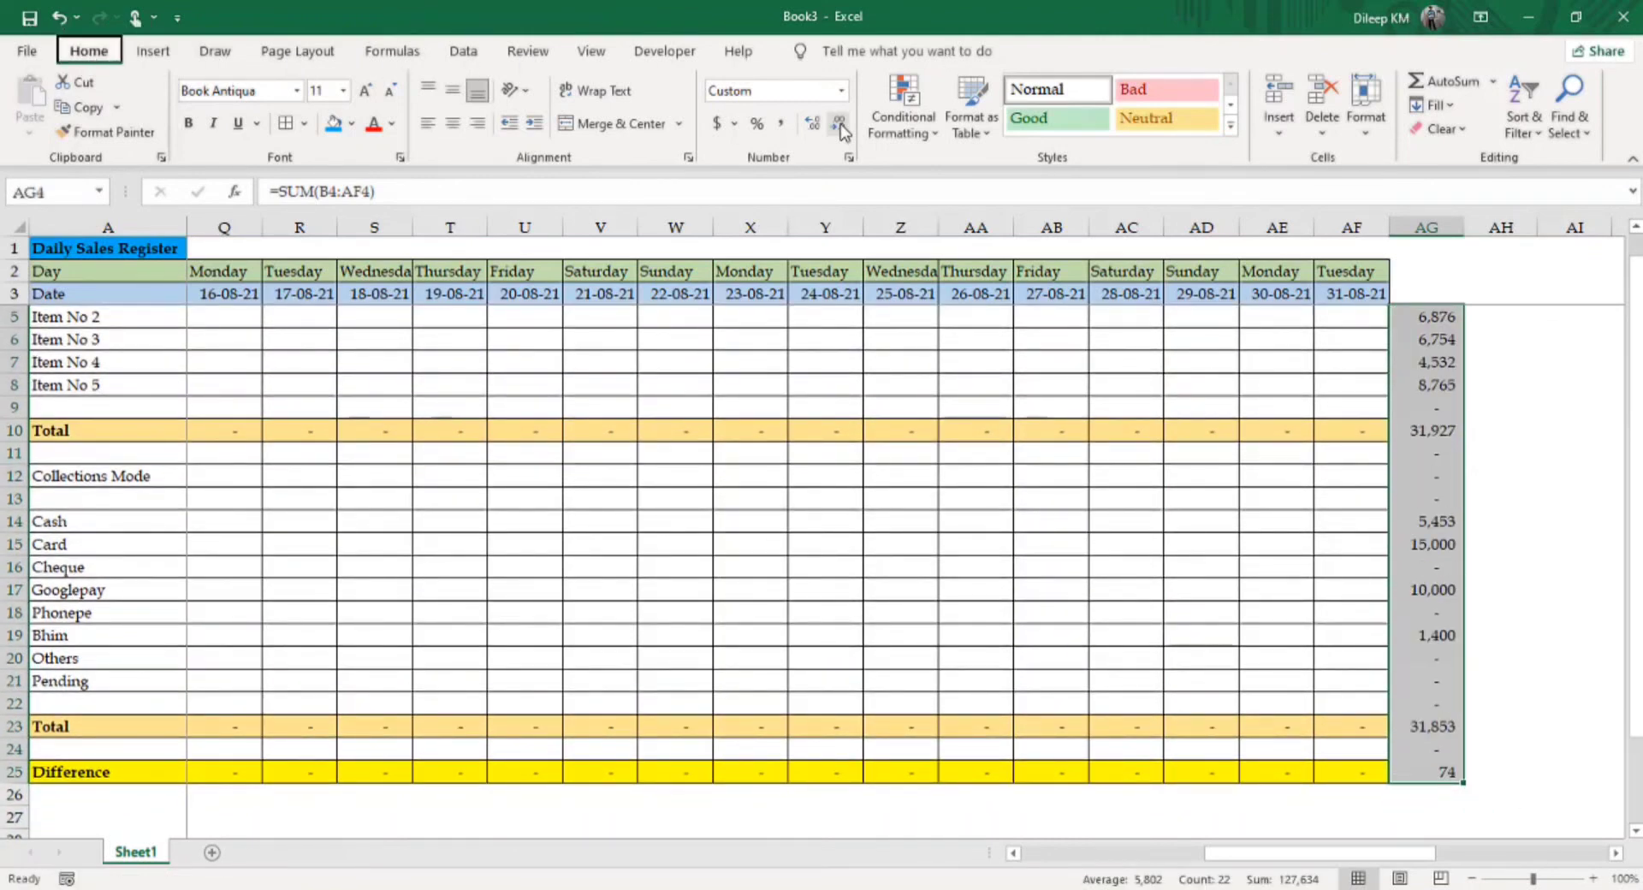
key(h)
key(h)
key(Right)
key(Right)
key(Right)
key(Right)
key(Right)
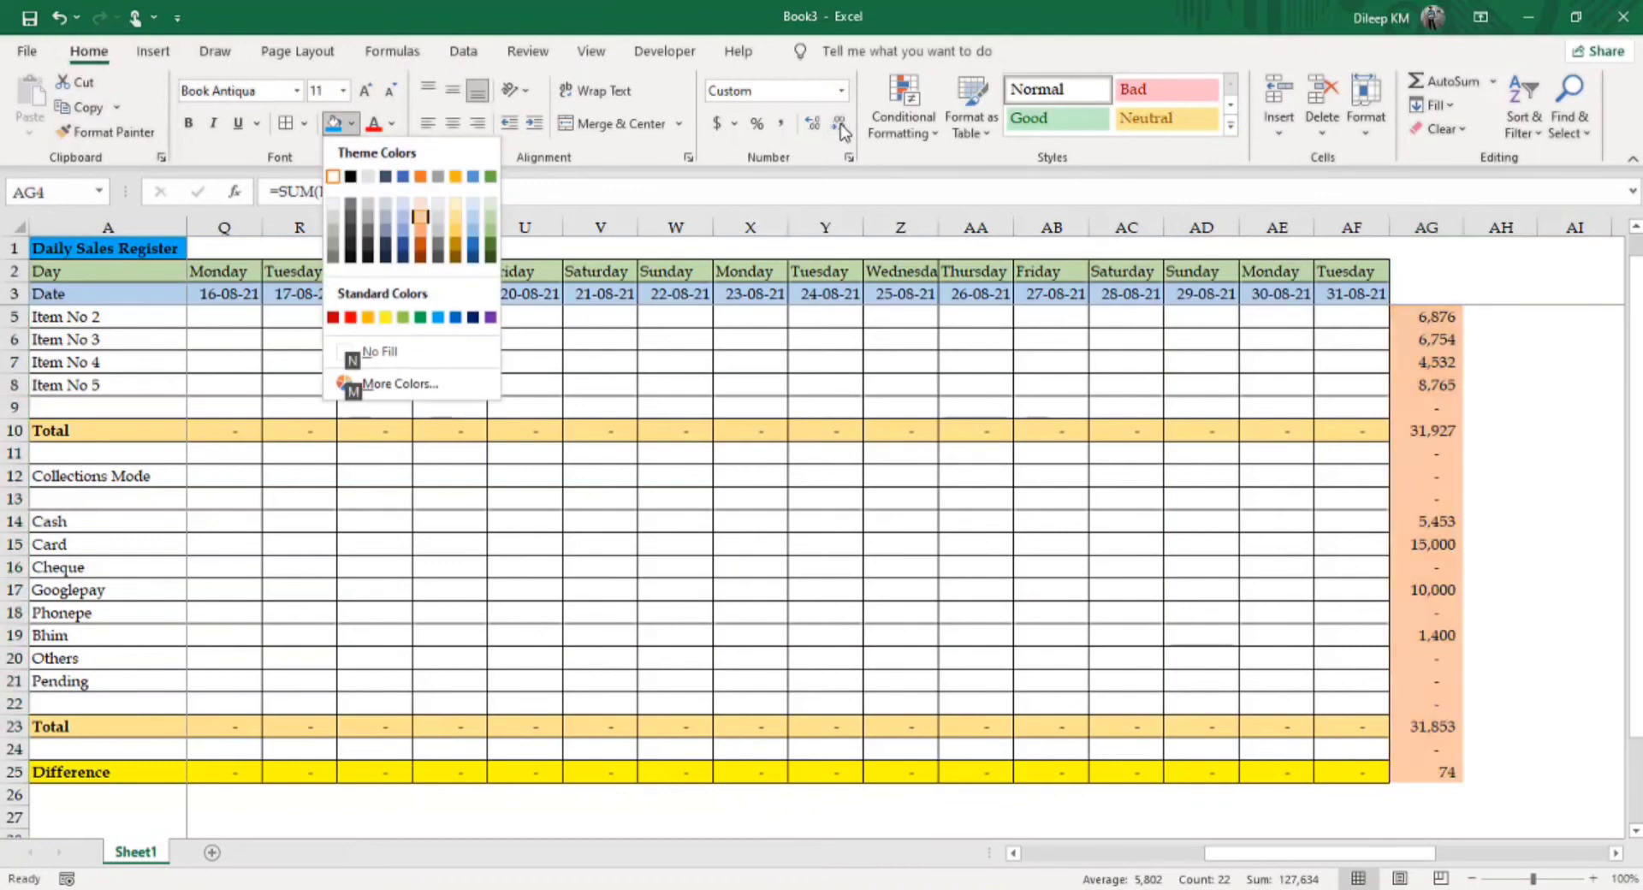
key(Down)
key(Down)
key(Down)
key(Right)
key(Right)
key(Right)
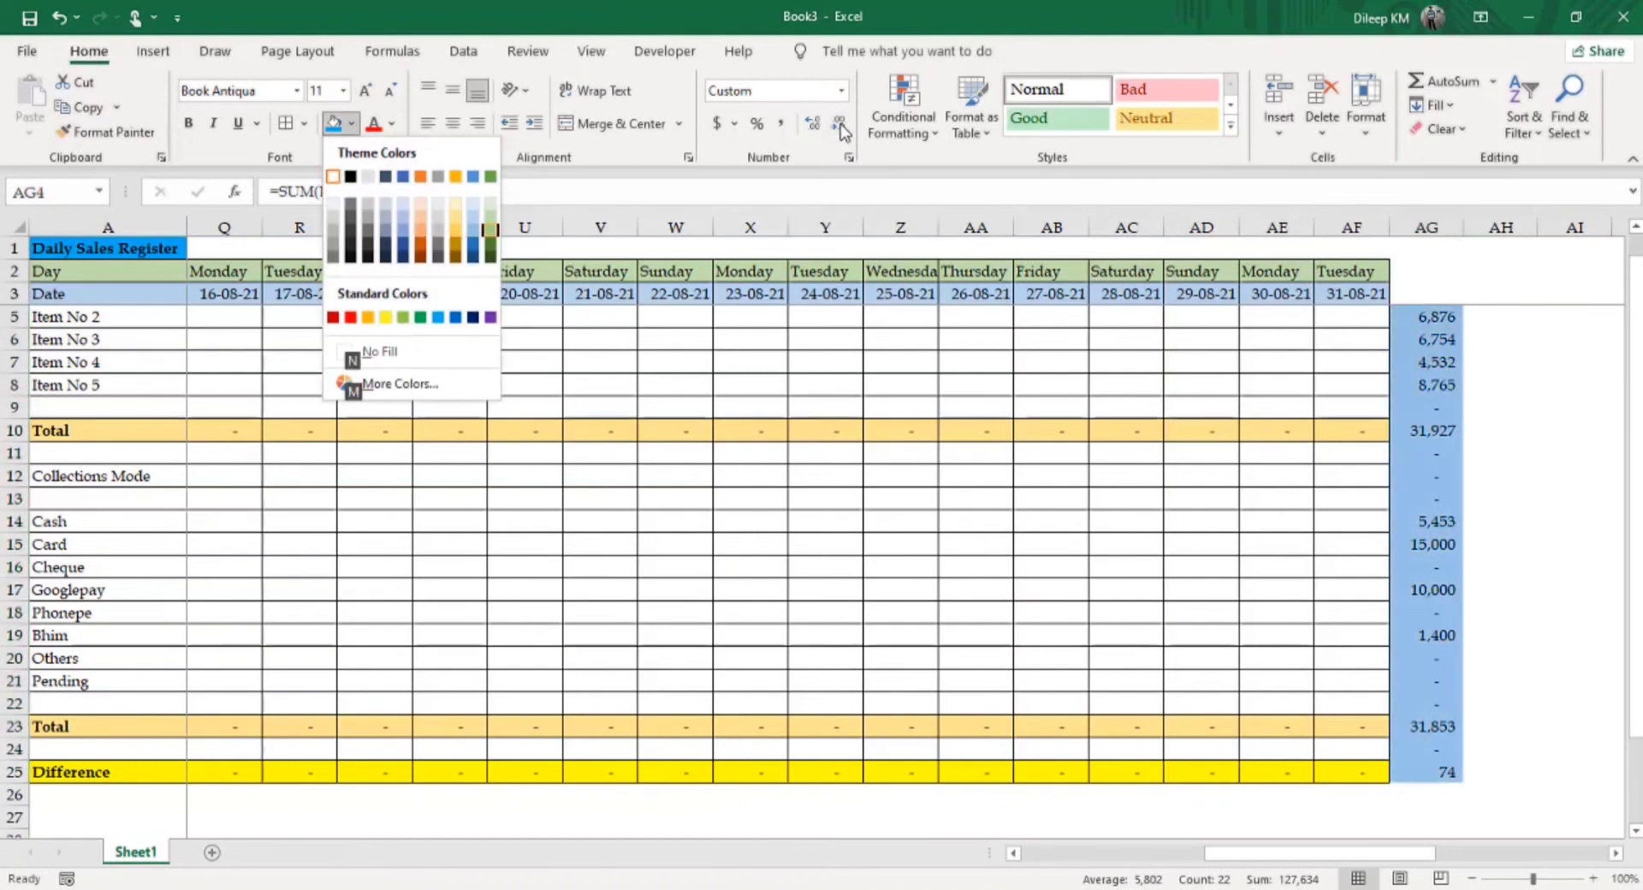
key(Right)
key(Up)
key(Return)
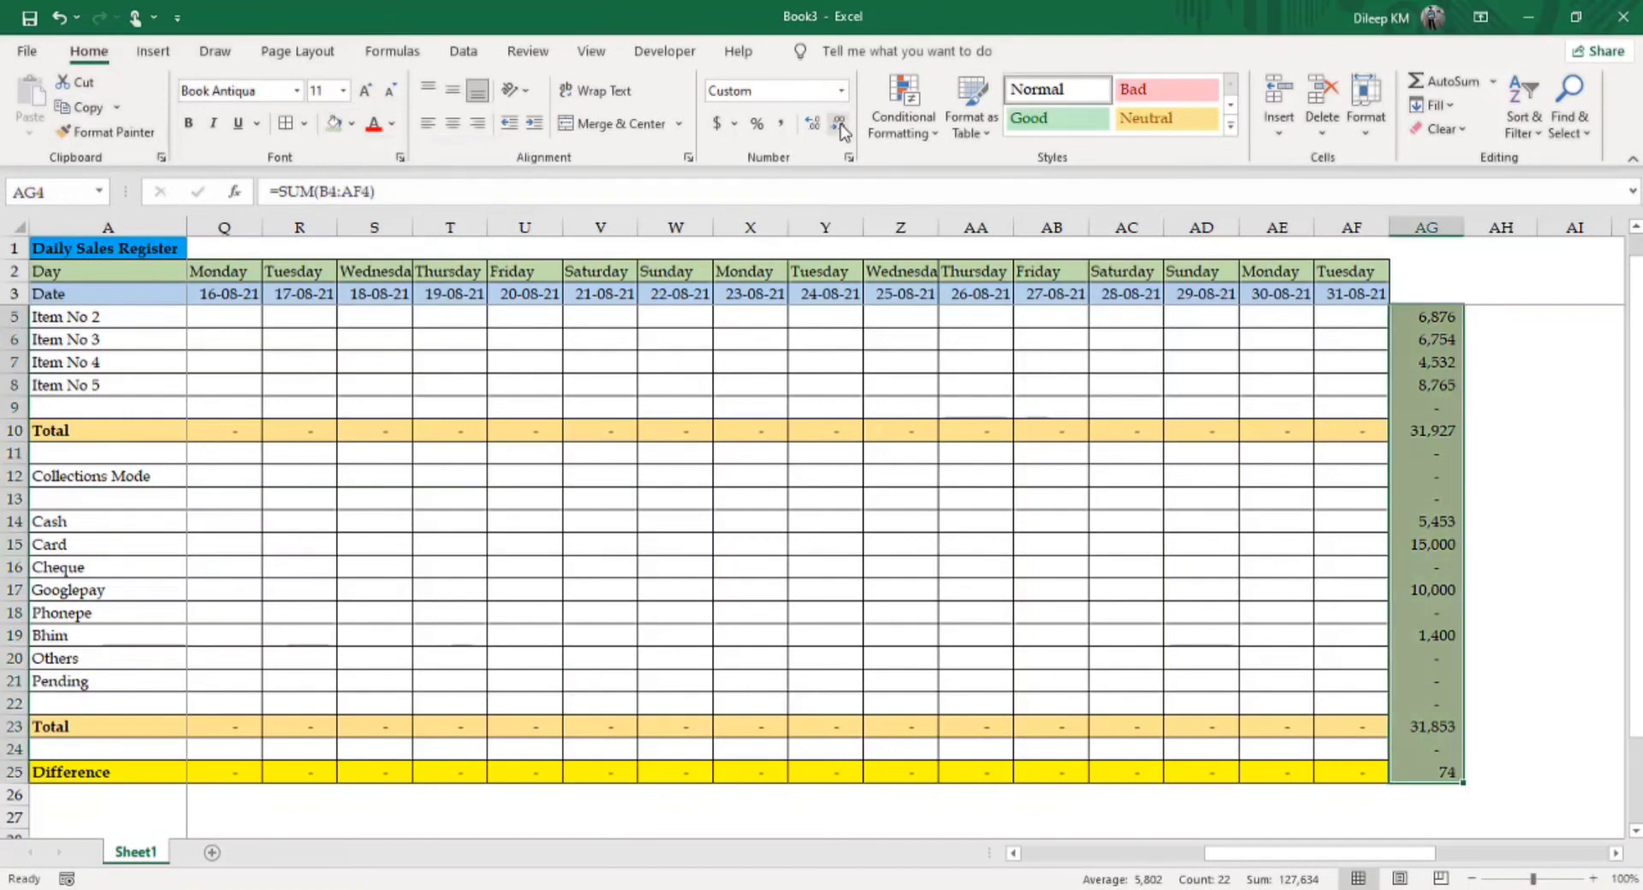
key(ctrl+b)
- Review the formatted monthly totals down column AG, then return to the row start
key(Down)
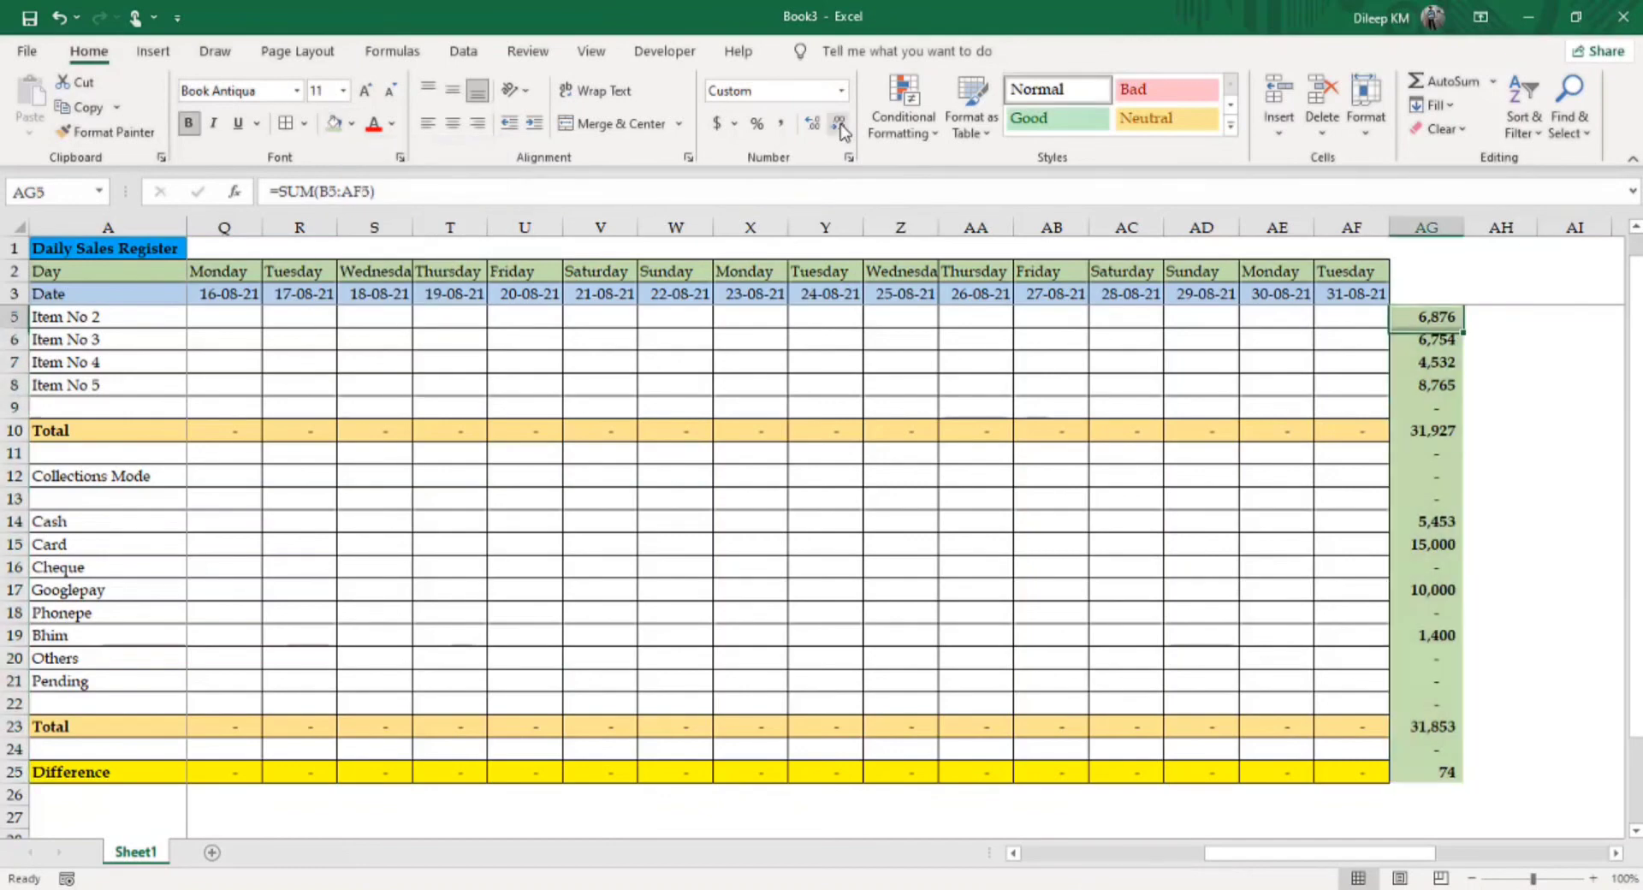
key(Down)
key(Down)
key(Up)
key(Up)
key(Up)
key(Up)
key(Up)
key(Up)
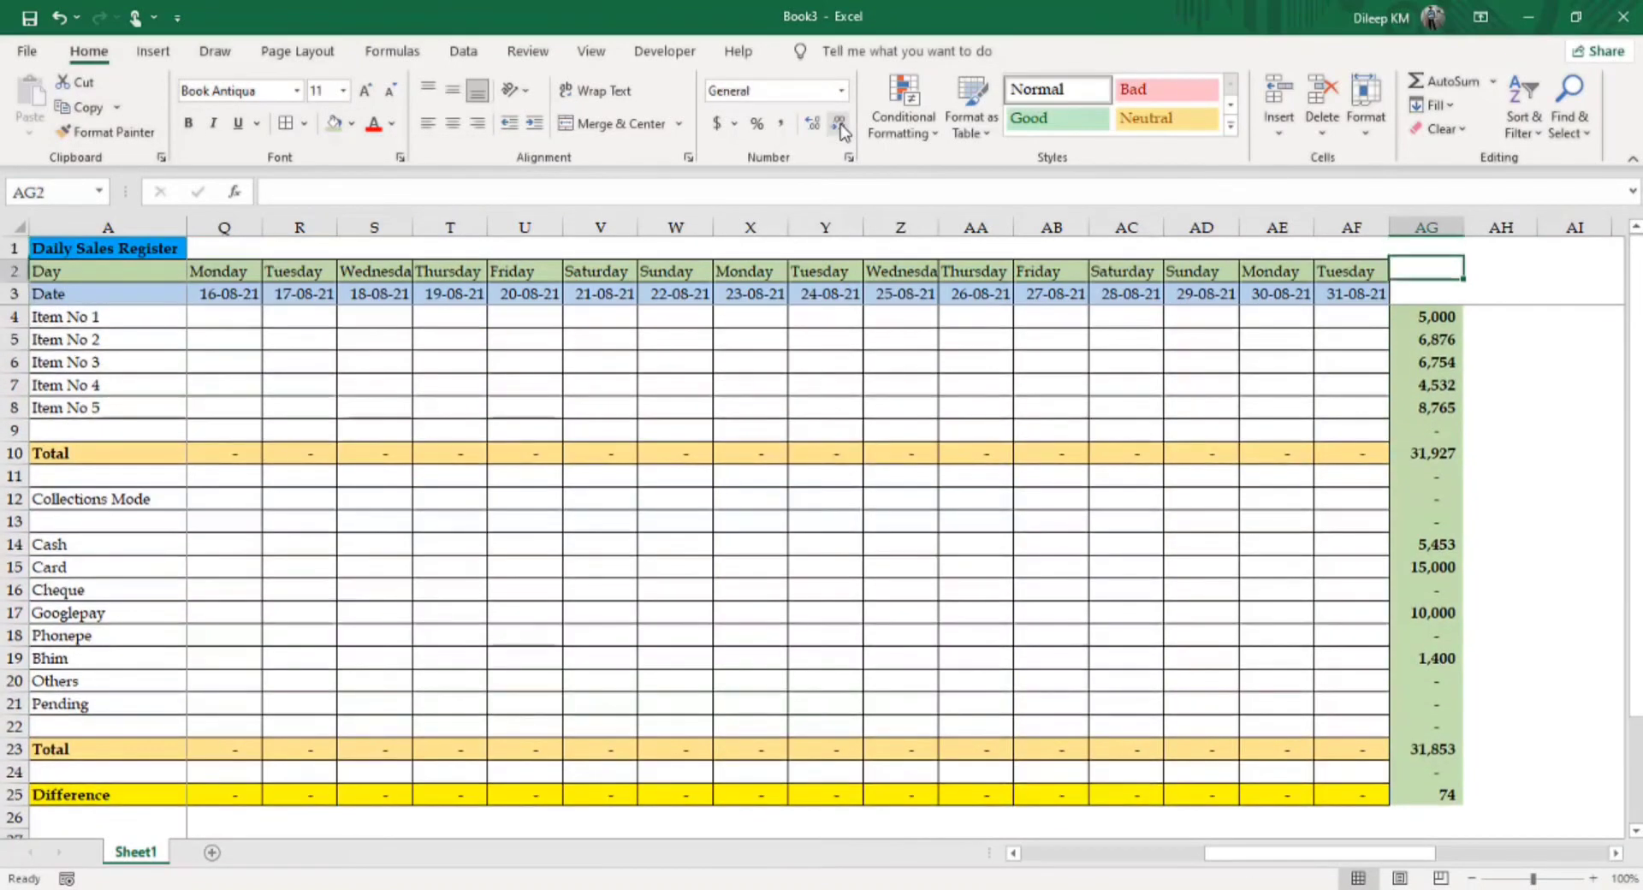
key(Down)
key(Down)
key(Down)
key(Down)
key(Up)
key(Up)
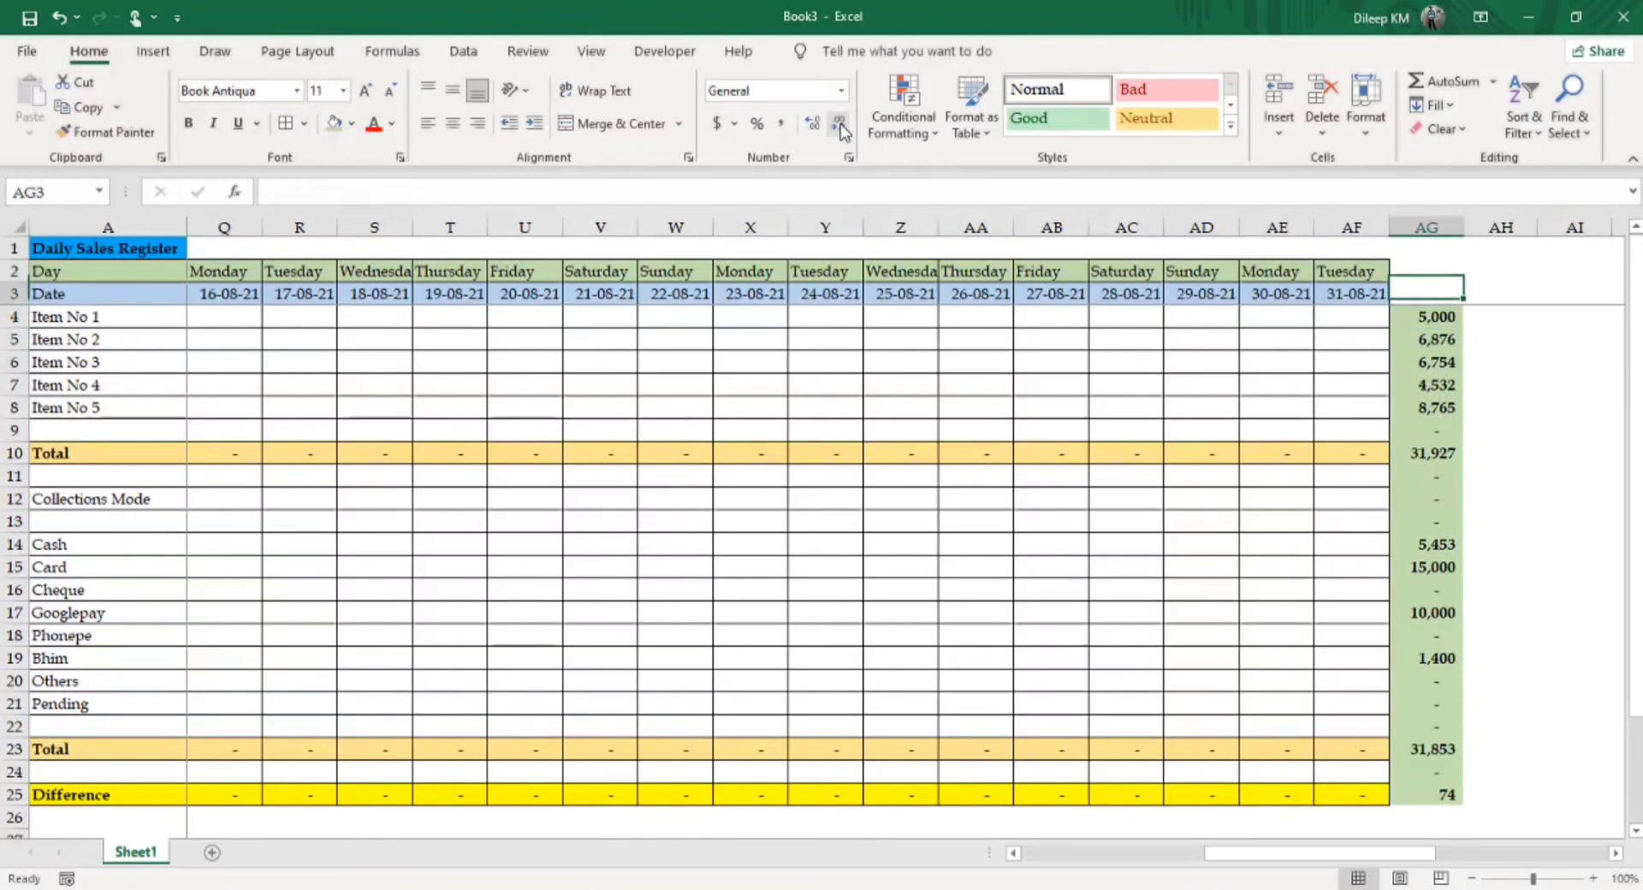
key(Down)
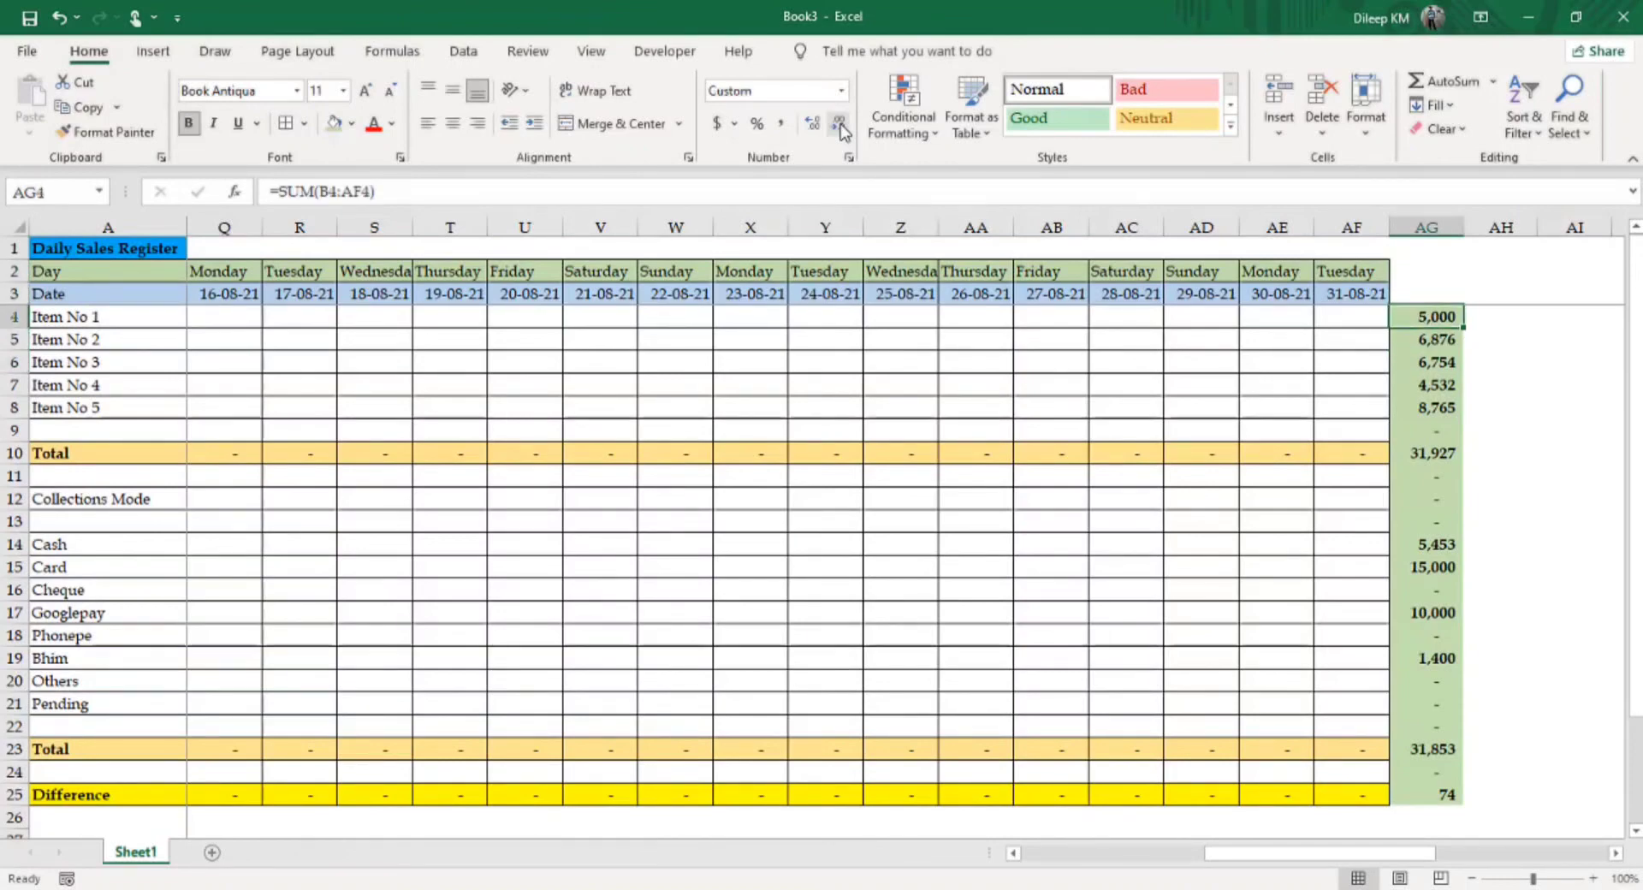
key(shift+Down)
key(shift+Down)
key(shift+Down)
key(shift+Down)
key(shift+Down)
key(shift+Down)
key(shift+Down)
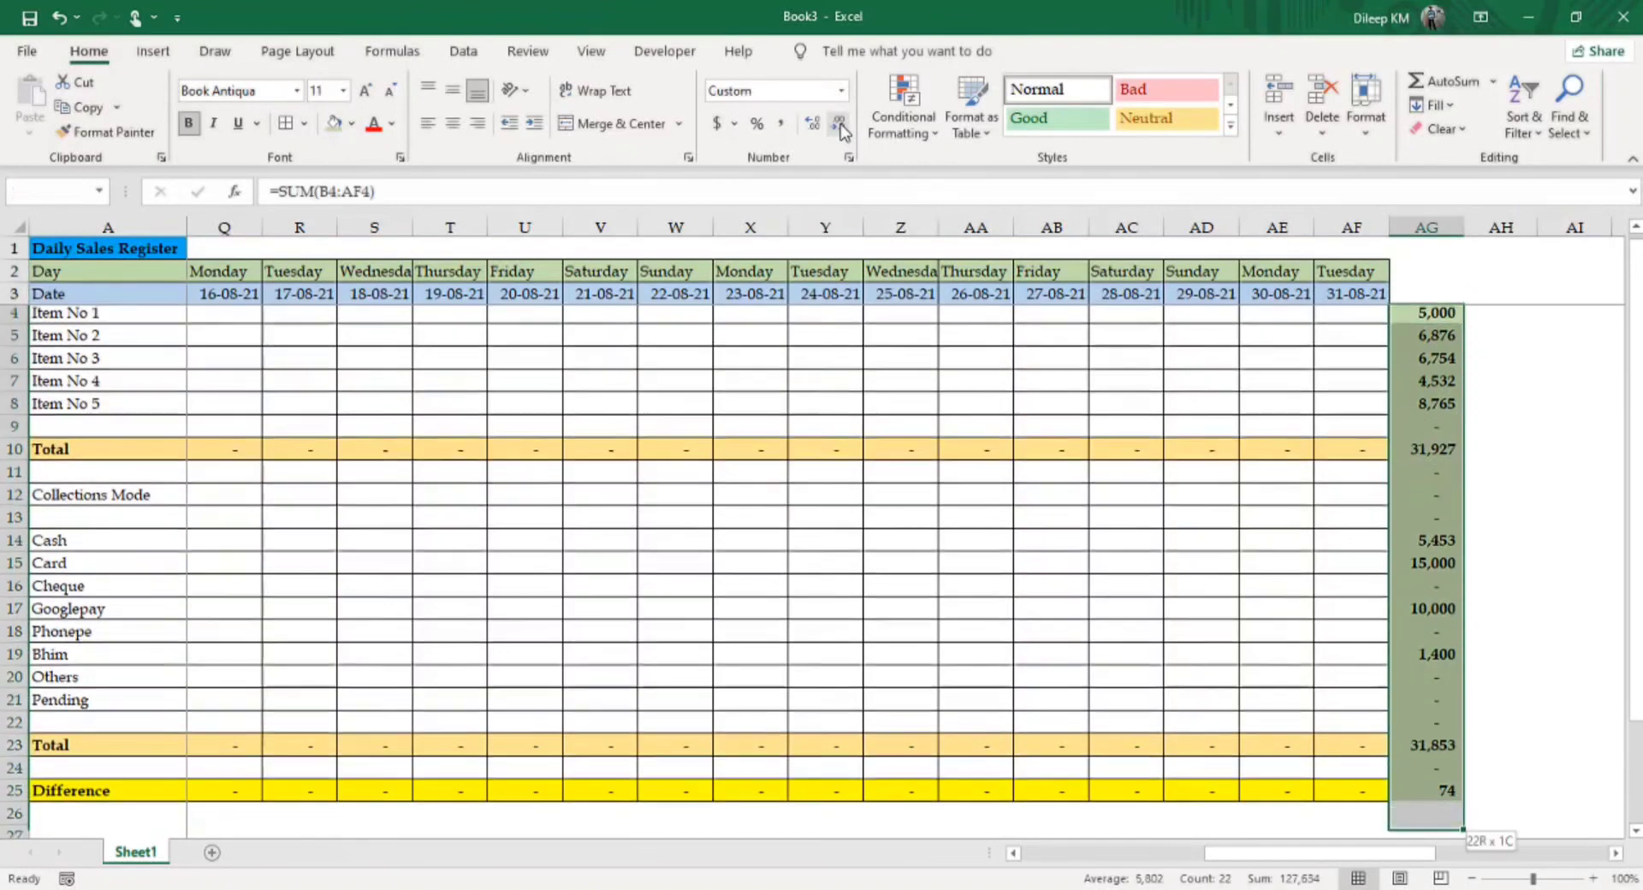
key(shift+Up)
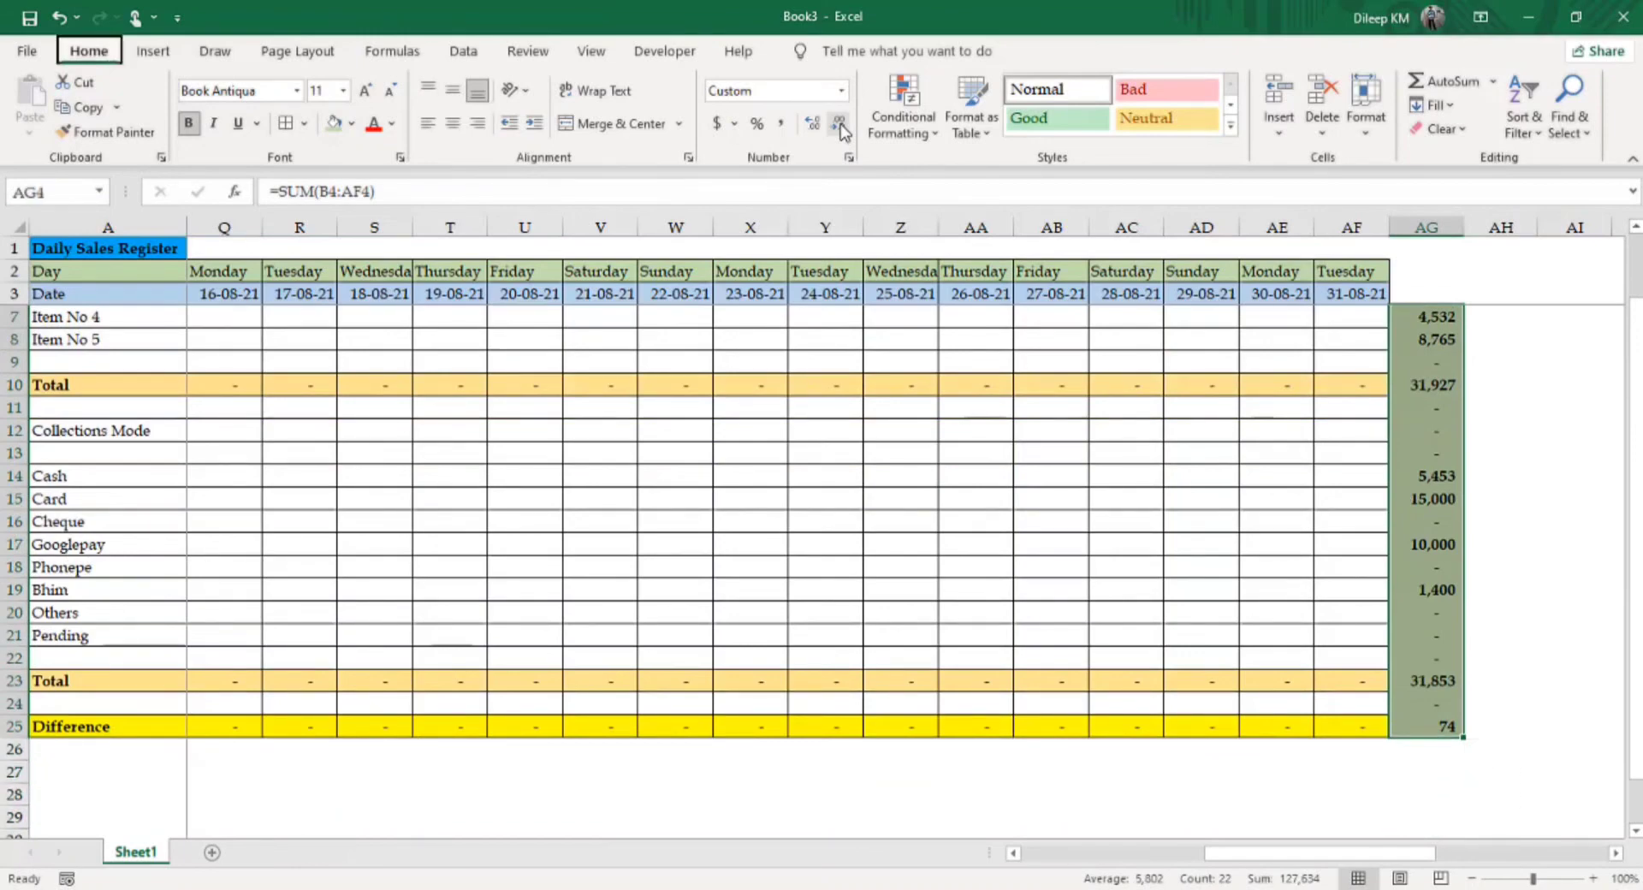
key(Down)
key(Down)
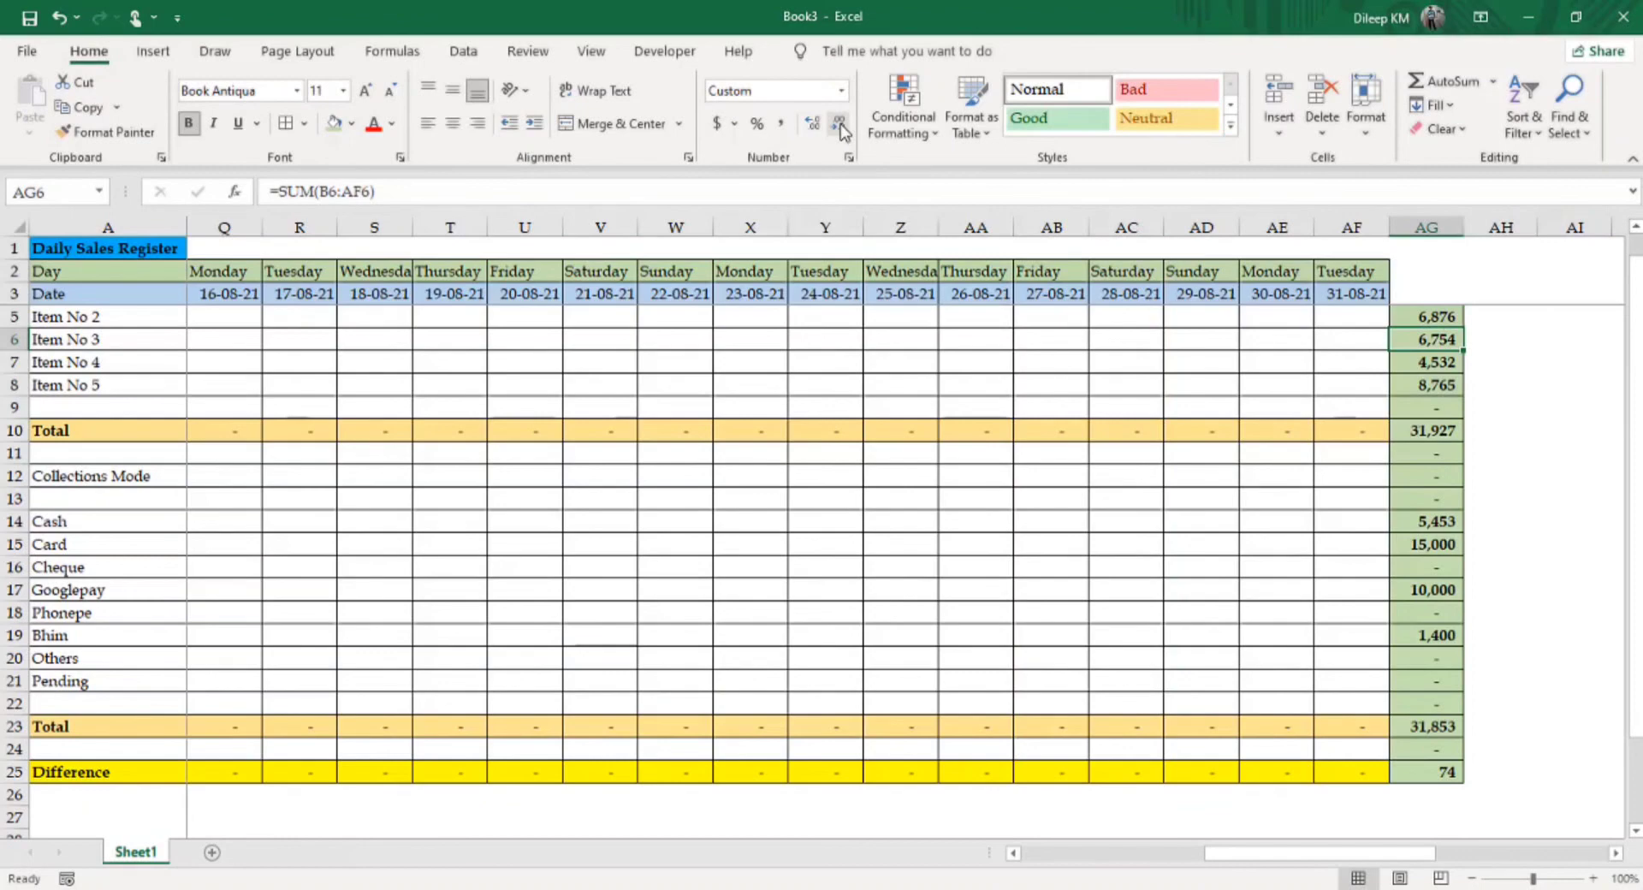
key(Up)
key(Up)
key(Up)
key(Up)
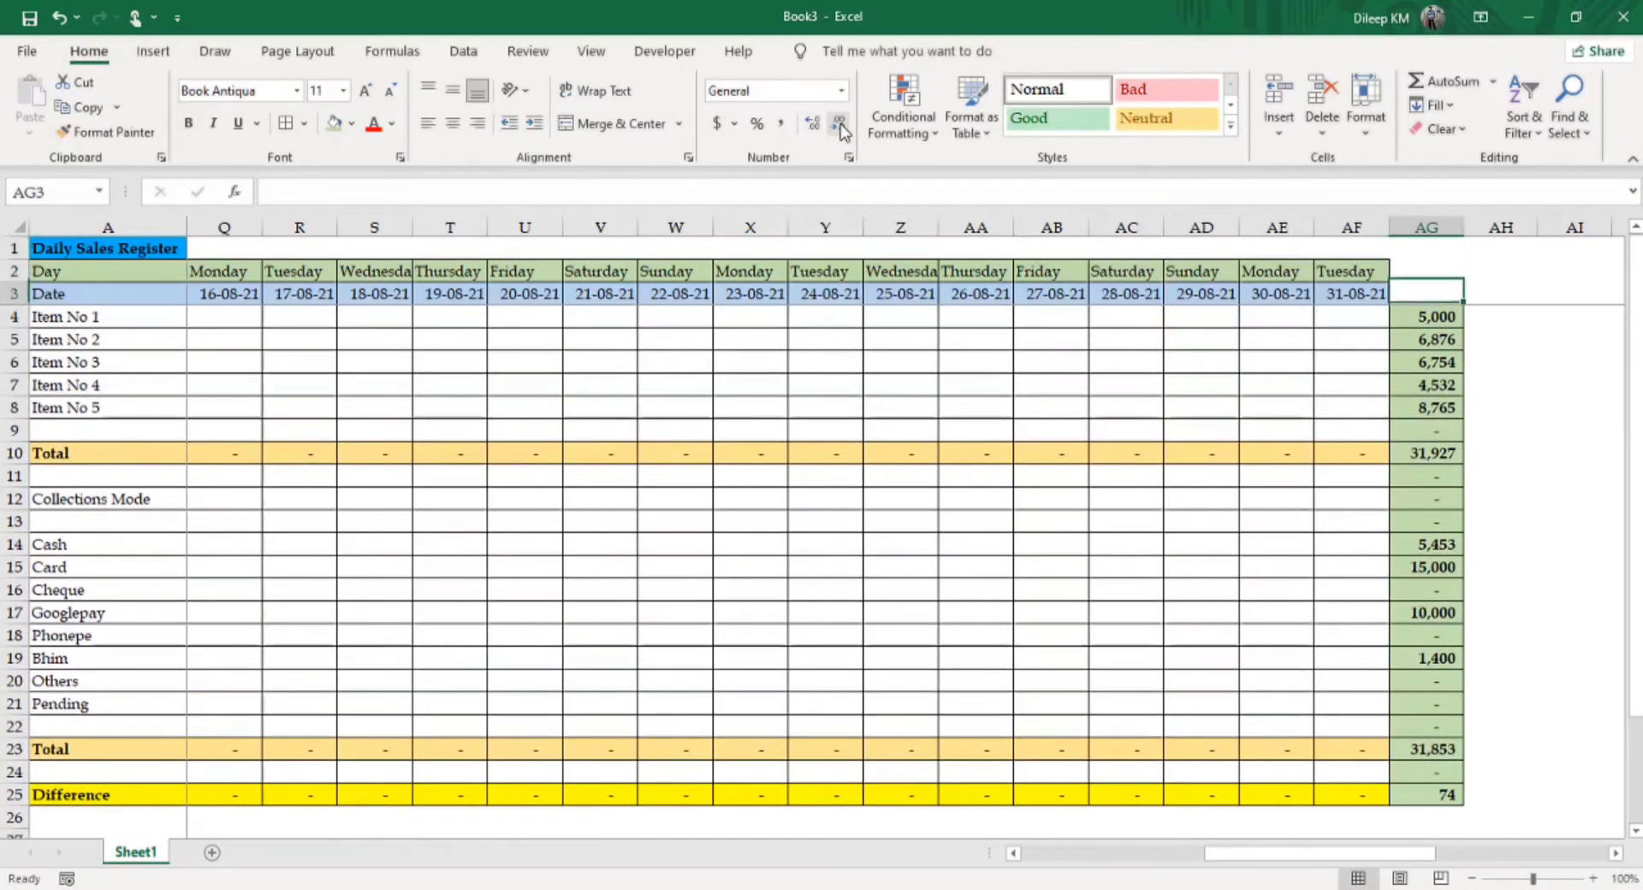
key(Down)
key(Down)
key(Down)
key(Down)
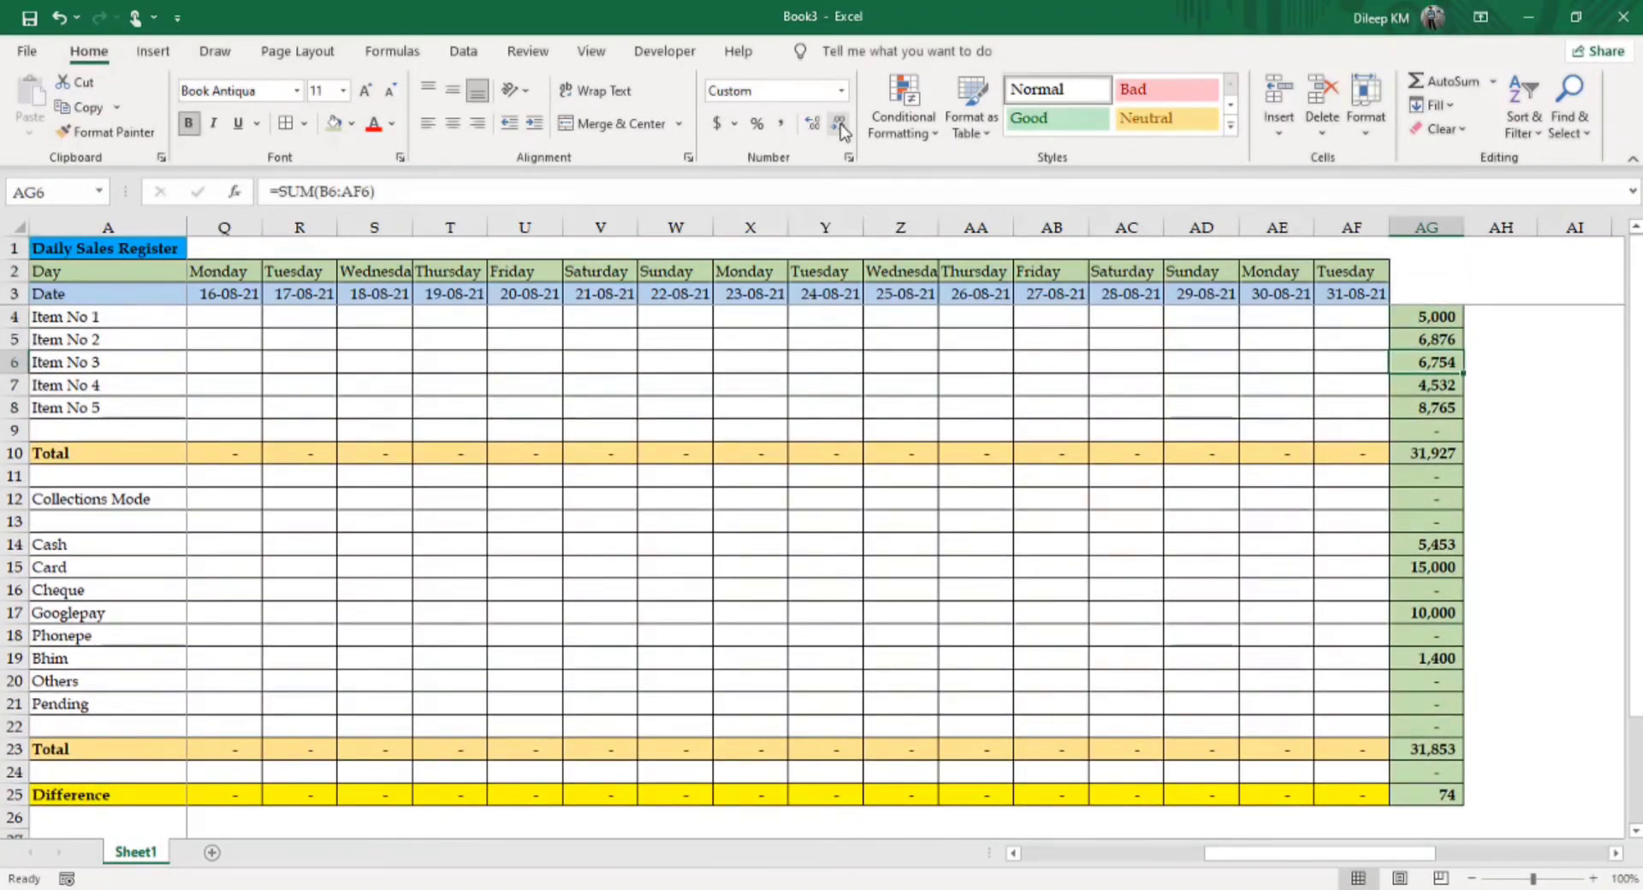
key(Home)
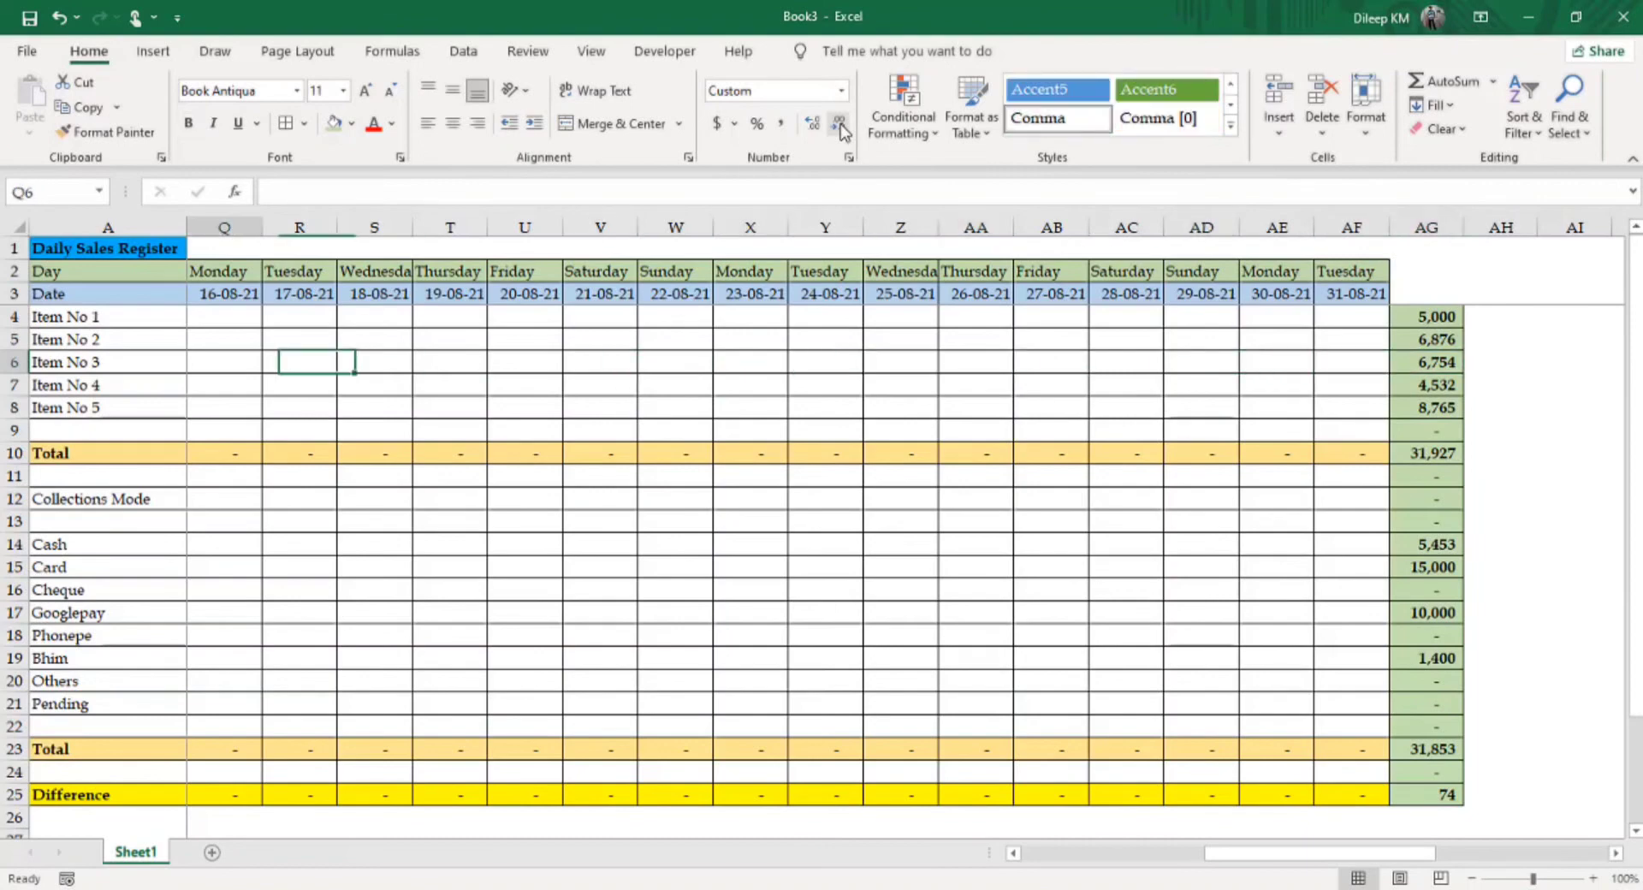